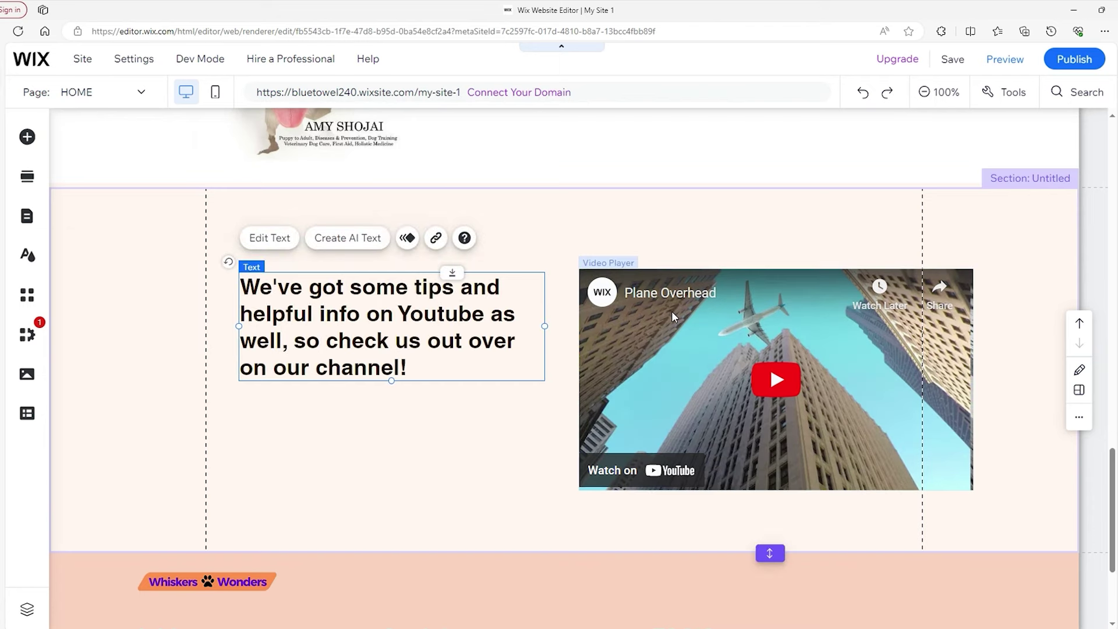
# Shorten the section with the Youtube tips text and move its video player up to fit the reduced height
pyautogui.moveTo(768, 553); pyautogui.dragTo(769, 521)
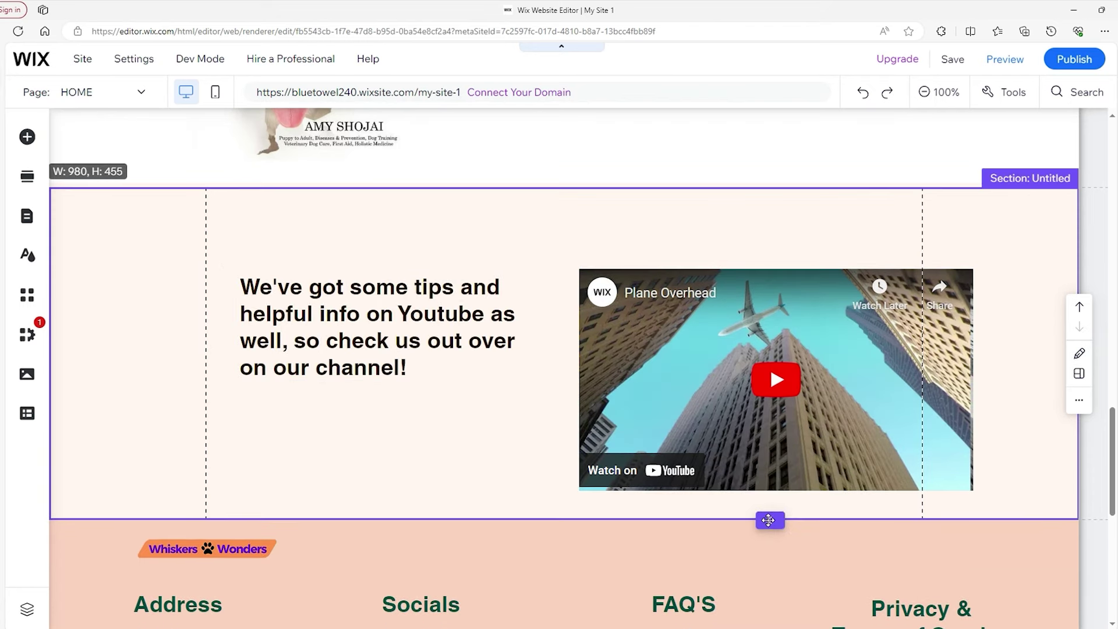
pyautogui.moveTo(782, 336); pyautogui.dragTo(785, 306)
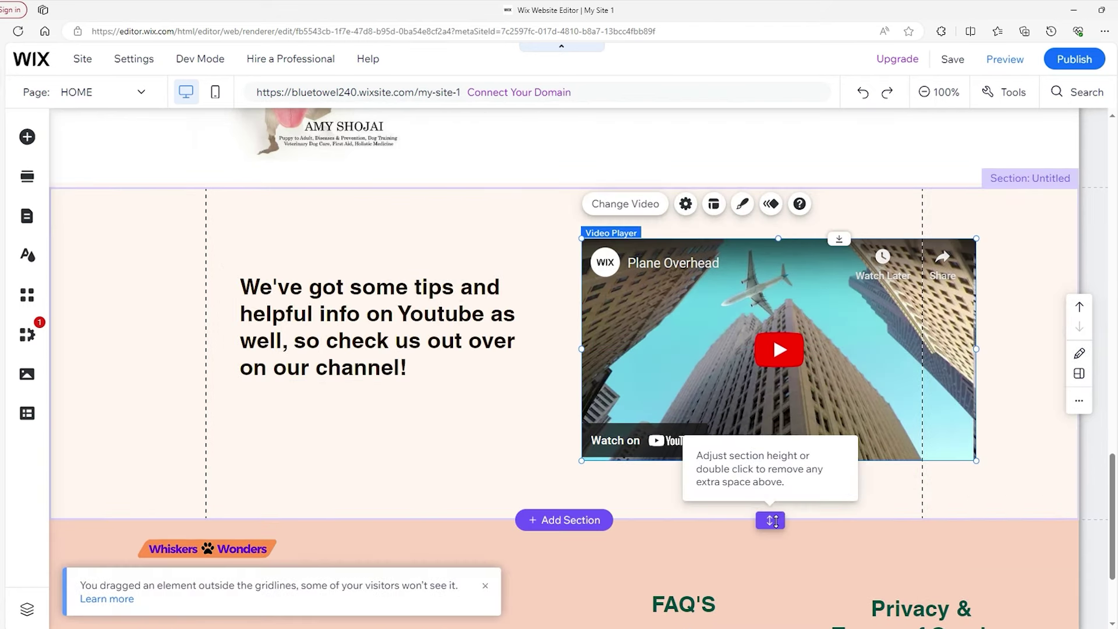
pyautogui.moveTo(770, 518); pyautogui.dragTo(773, 501)
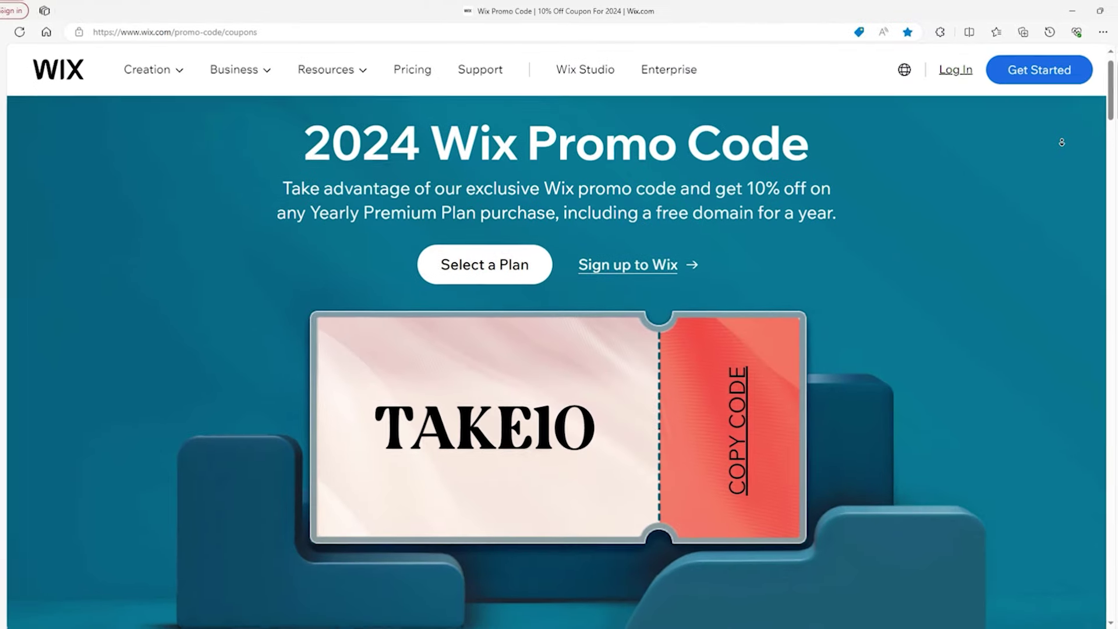
# Read through the Wix promo code page and the comparison of the Business and eCommerce premium plans
pyautogui.scroll(-2, 1061, 142)
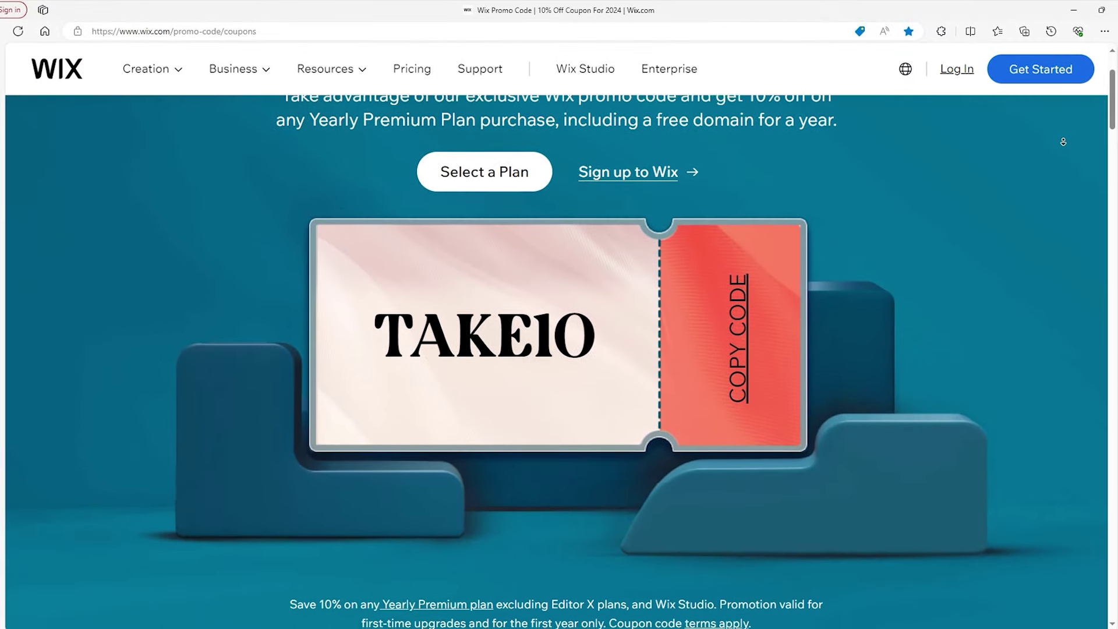
pyautogui.scroll(-2, 1062, 142)
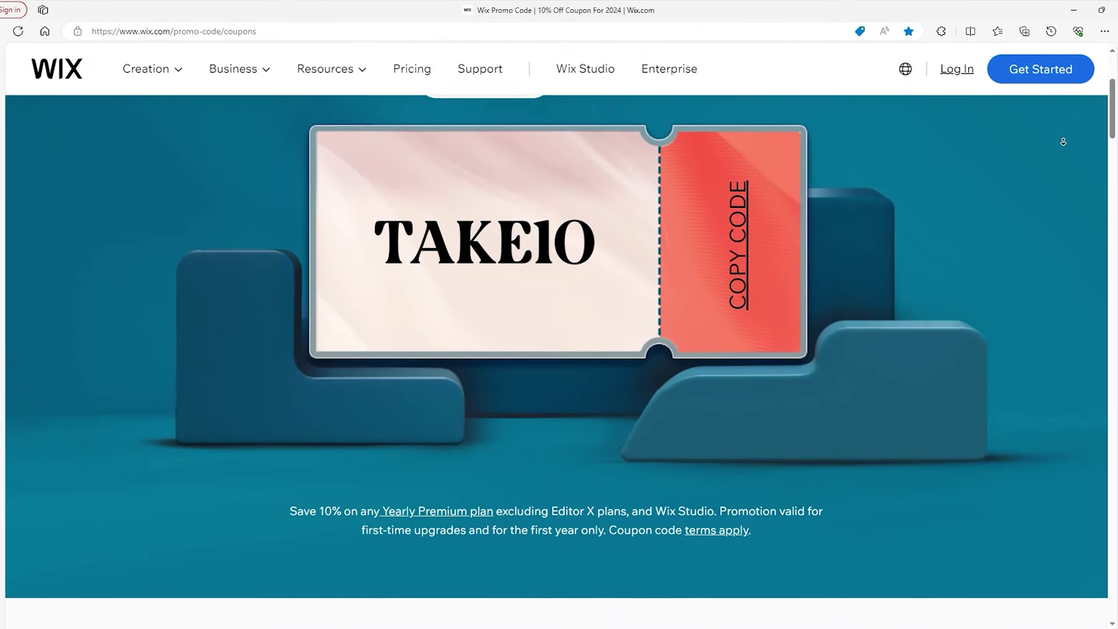
pyautogui.scroll(-2, 1063, 142)
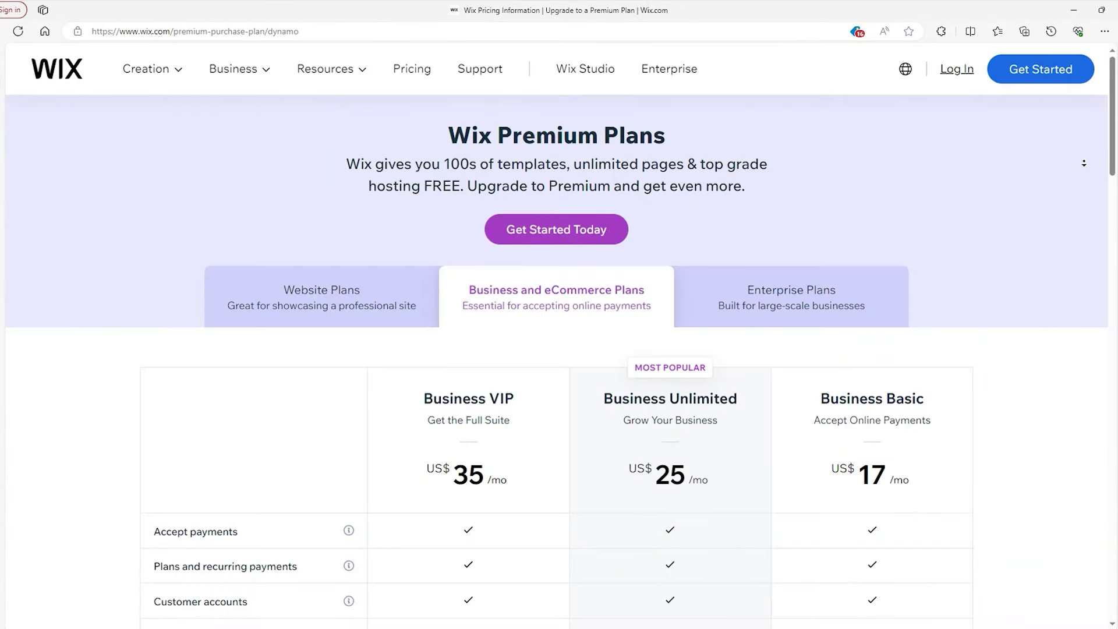
pyautogui.scroll(-4, 1083, 163)
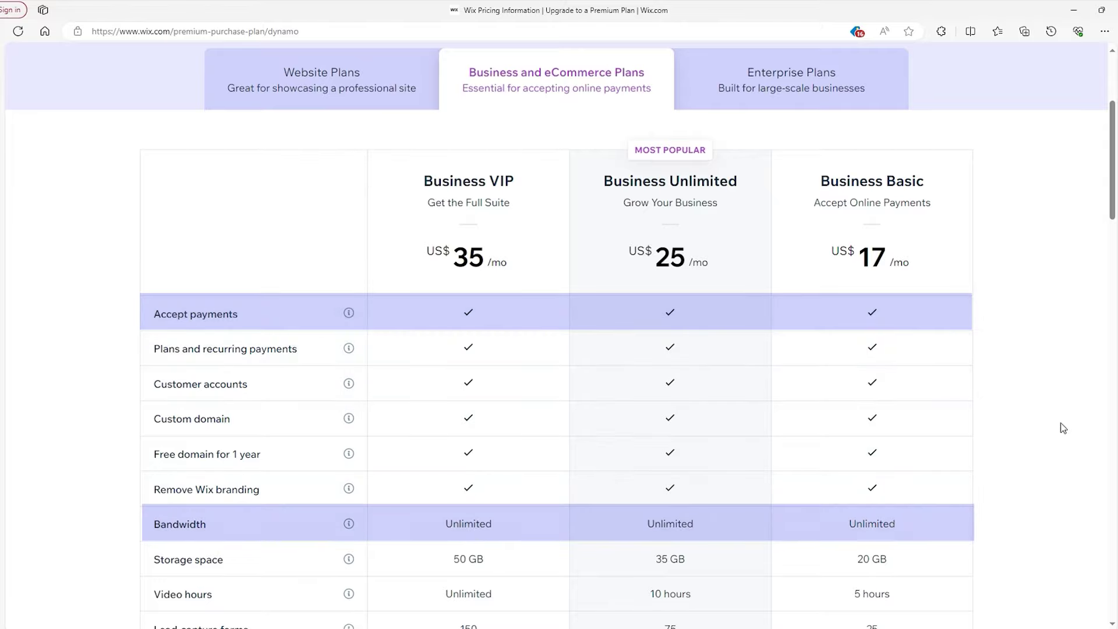
pyautogui.middleClick(1074, 397)
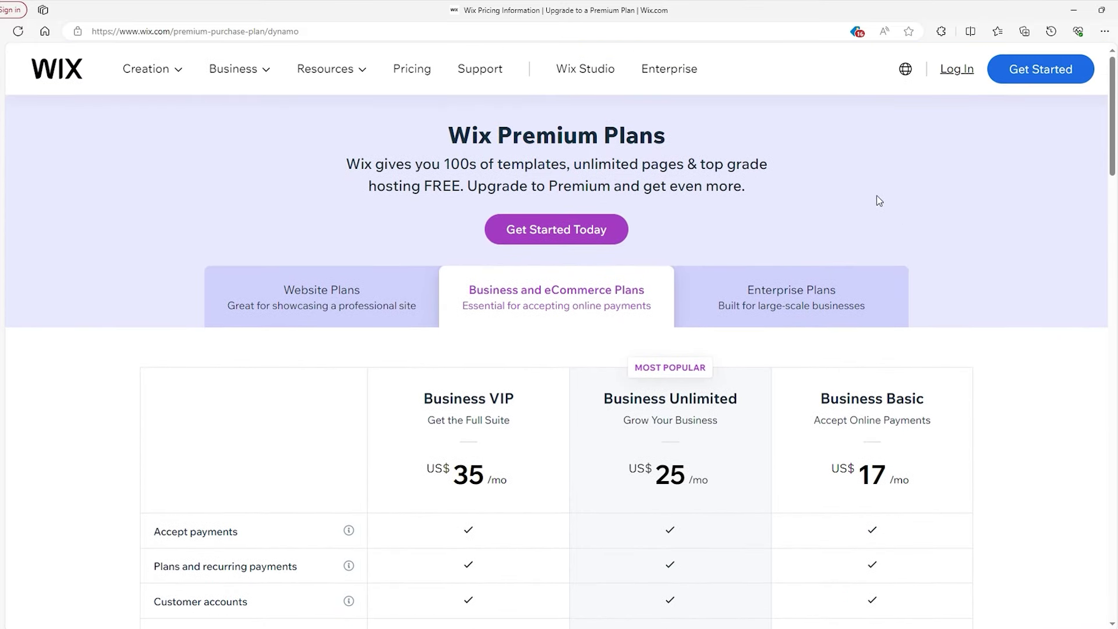
# Go back to the Wix home page, get started with a new website and submit the completed sign-up form
pyautogui.hotkey('alt', 'Left')
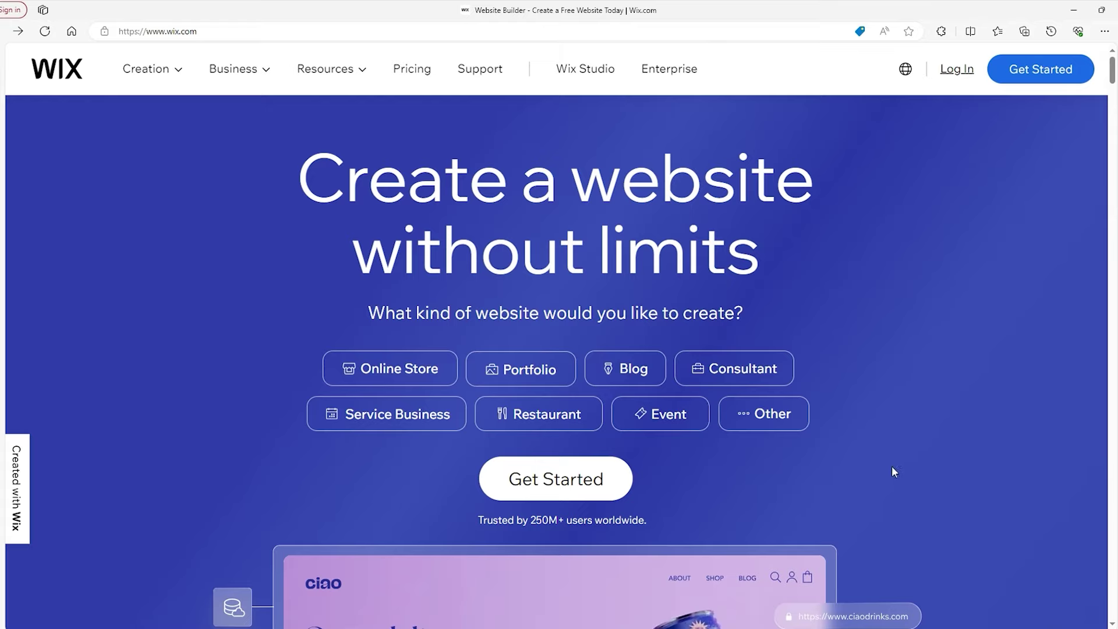
pyautogui.click(624, 483)
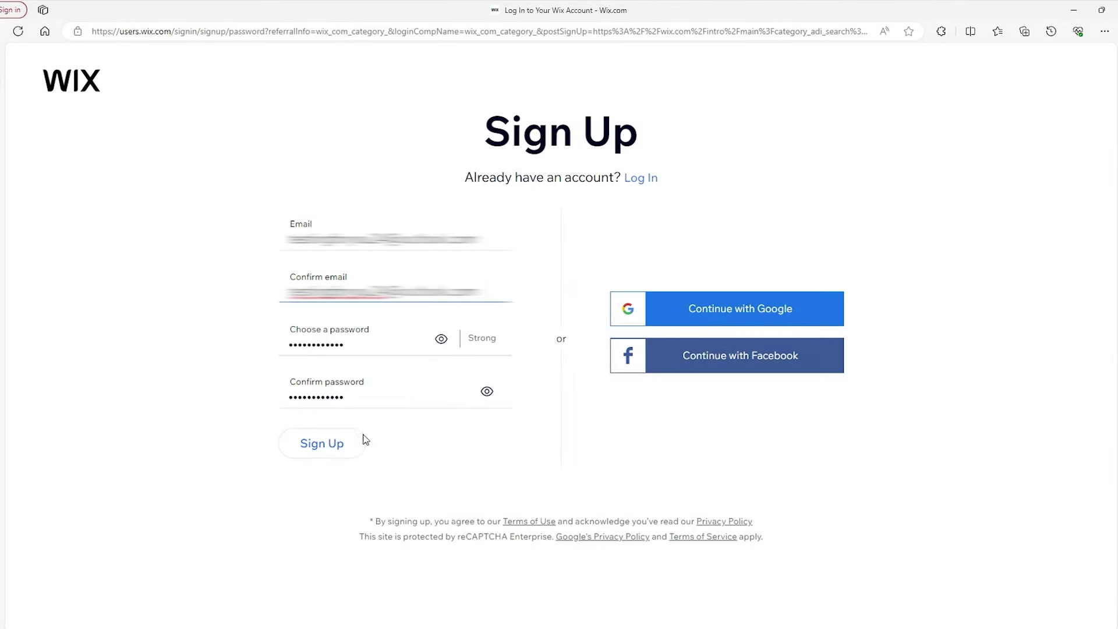
pyautogui.click(326, 443)
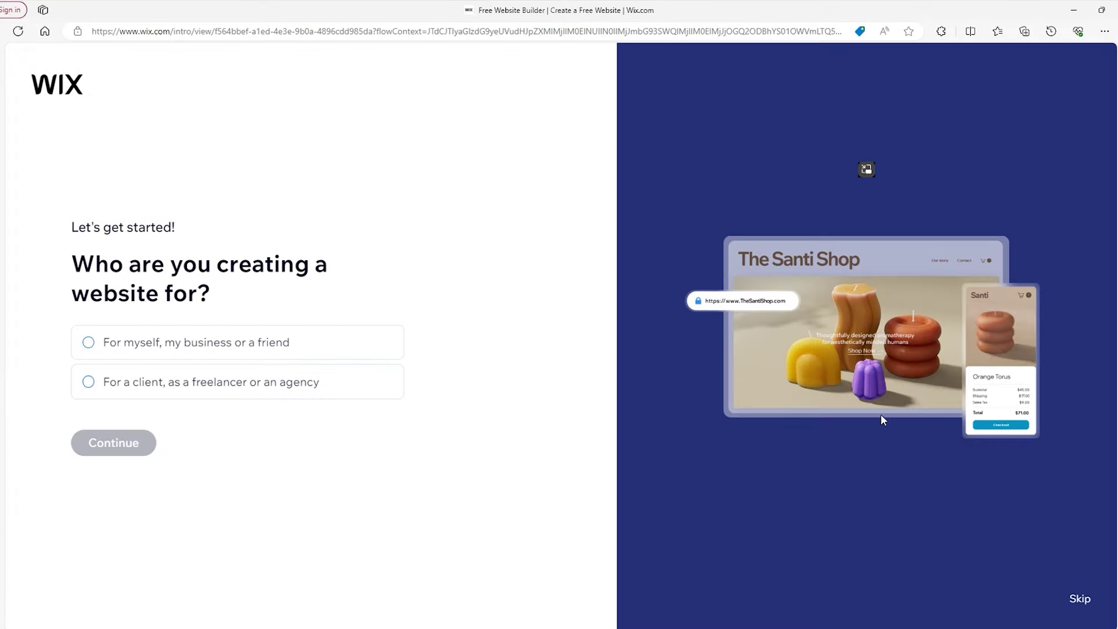
# Skip all onboarding questions, including website type, website name, site goals and apps, and continue to the dashboard
pyautogui.click(1076, 600)
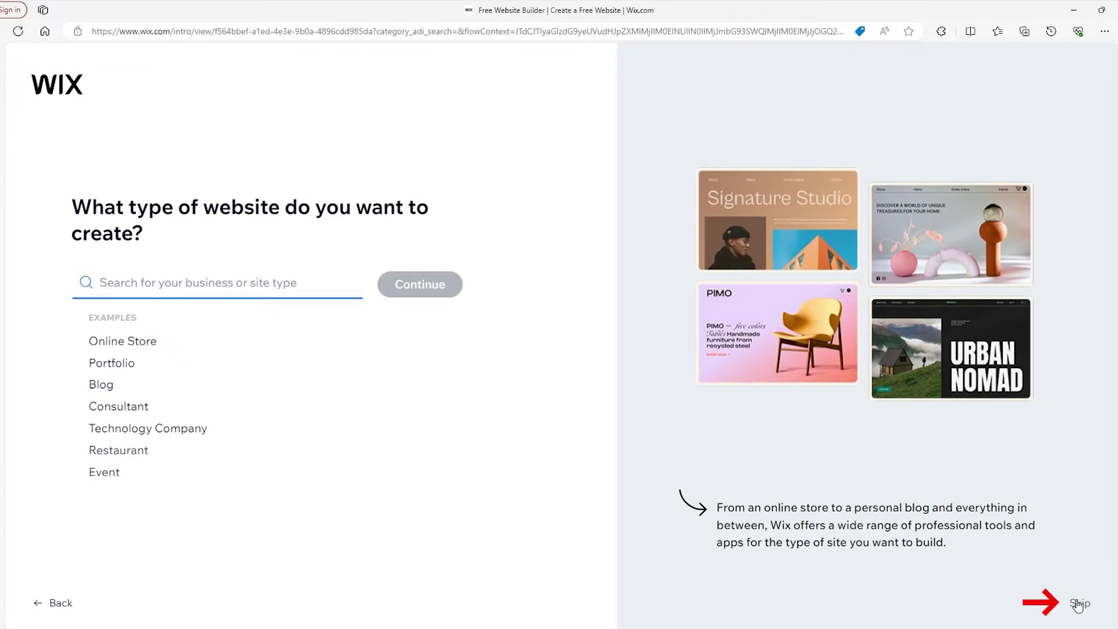
pyautogui.click(1077, 603)
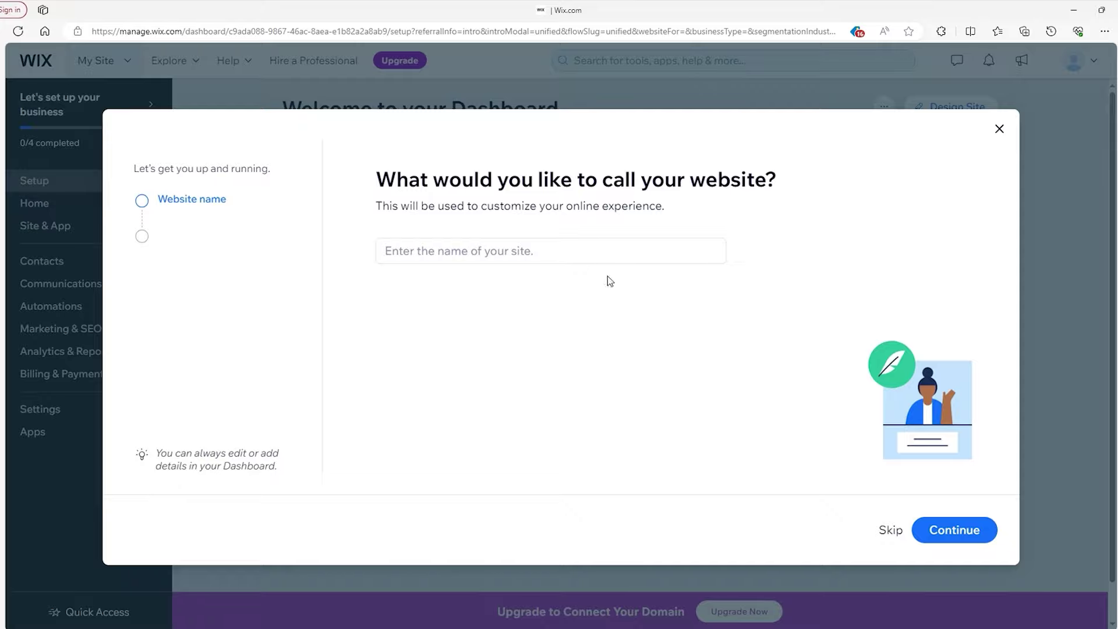
pyautogui.click(889, 531)
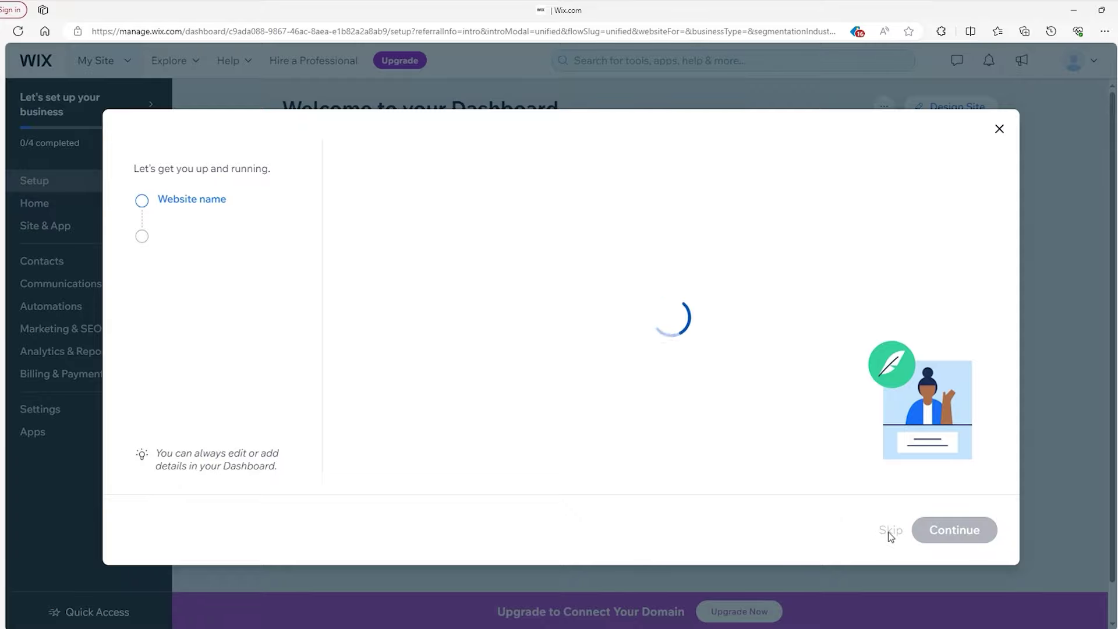
pyautogui.click(888, 531)
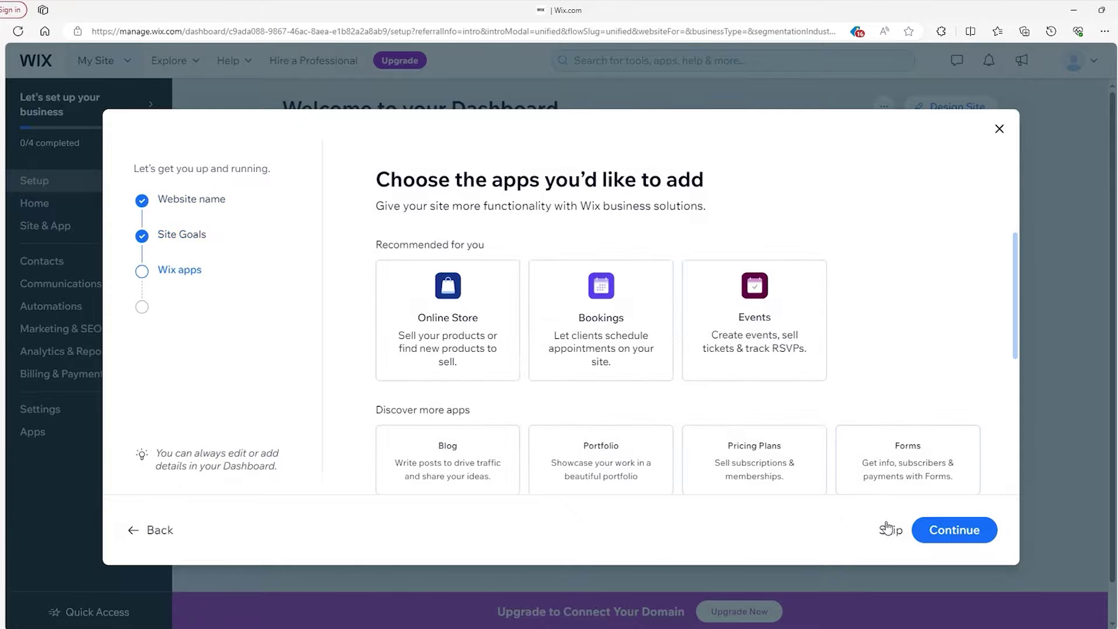
pyautogui.click(888, 532)
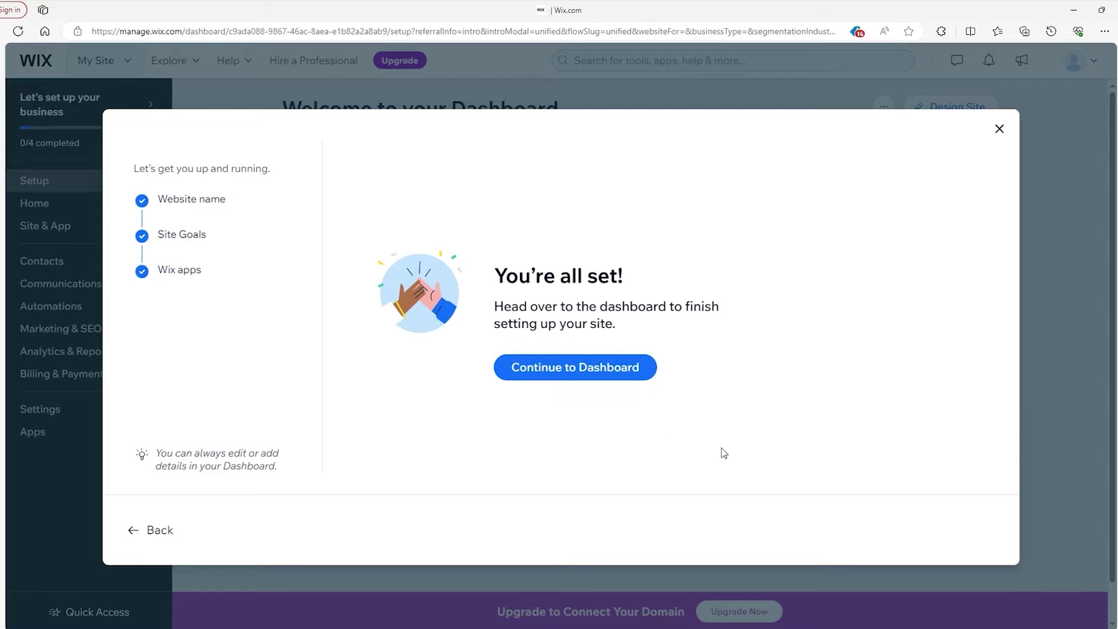
pyautogui.click(575, 369)
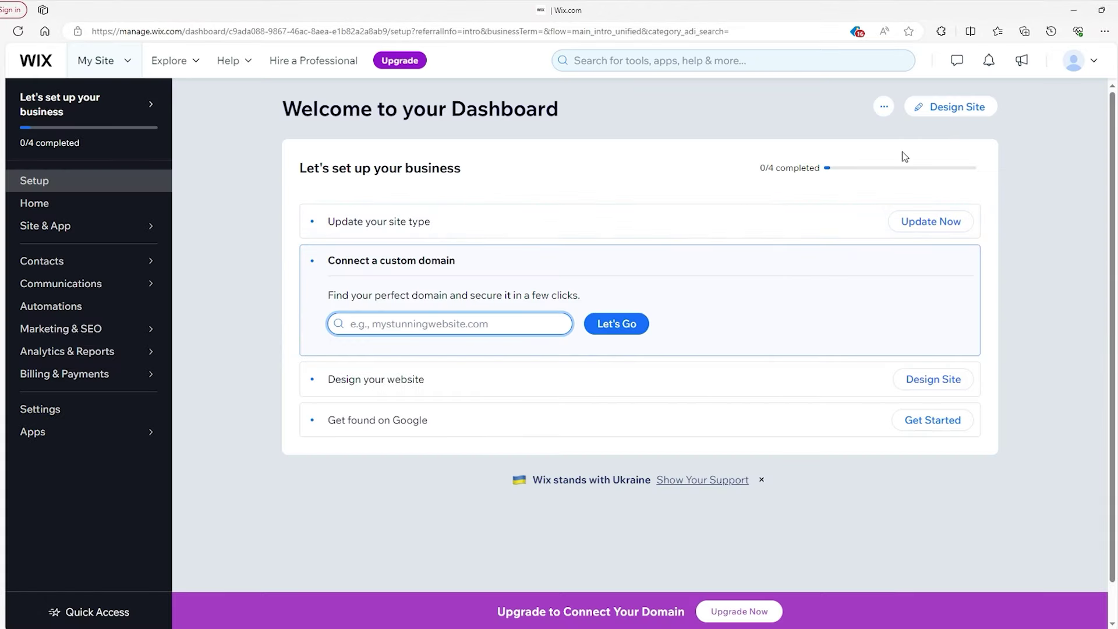
# Start designing the site by customizing a template and browse the template categories from Business & Services to Blog
pyautogui.click(944, 115)
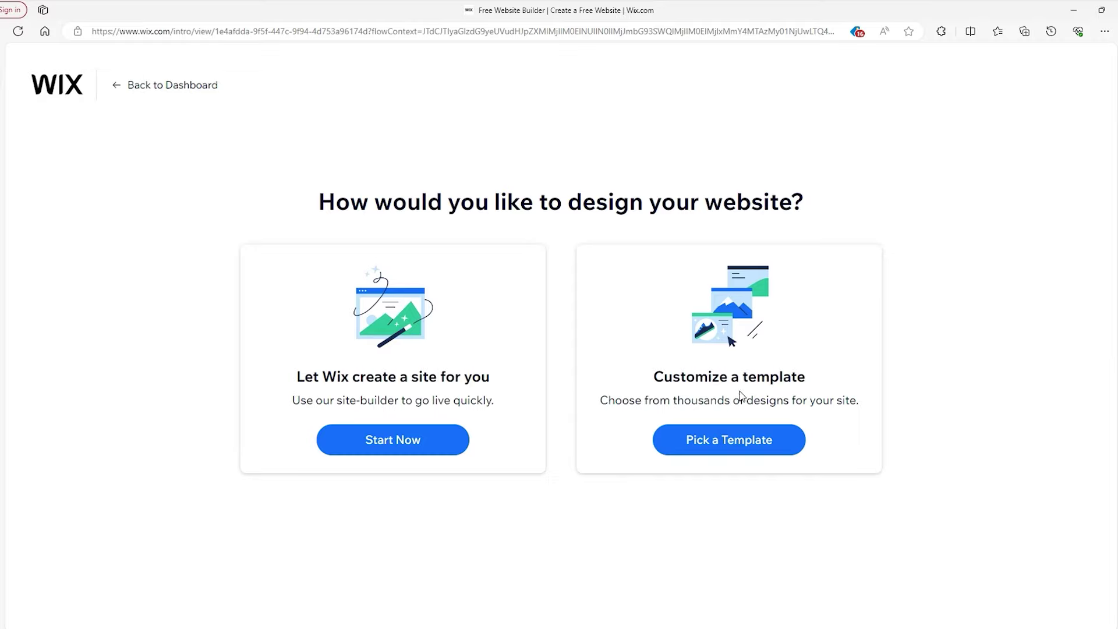
pyautogui.click(744, 437)
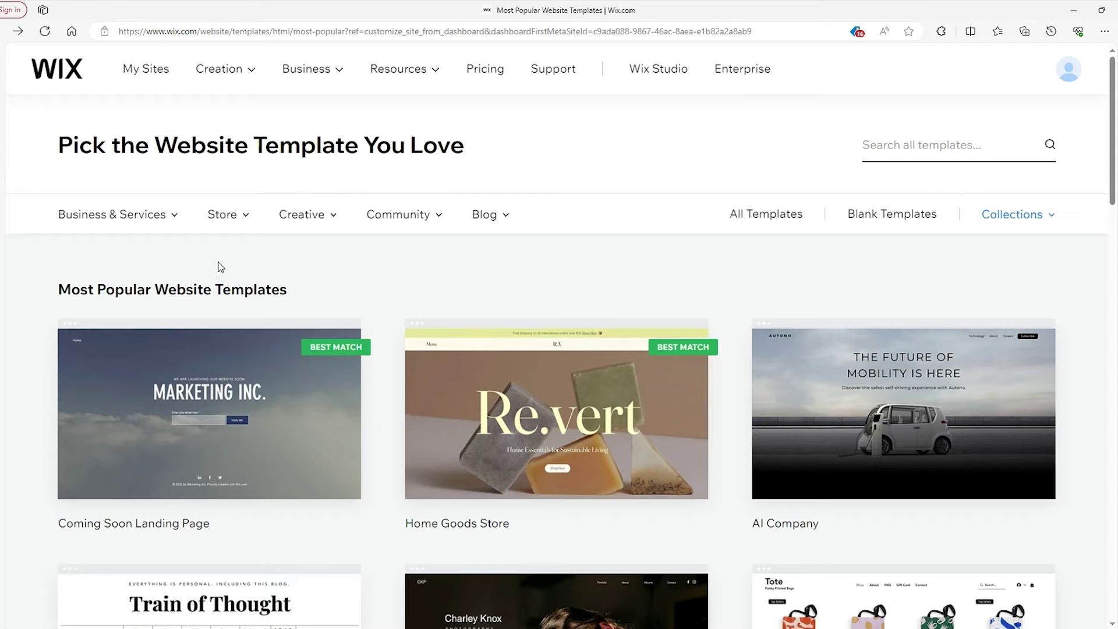
pyautogui.click(91, 221)
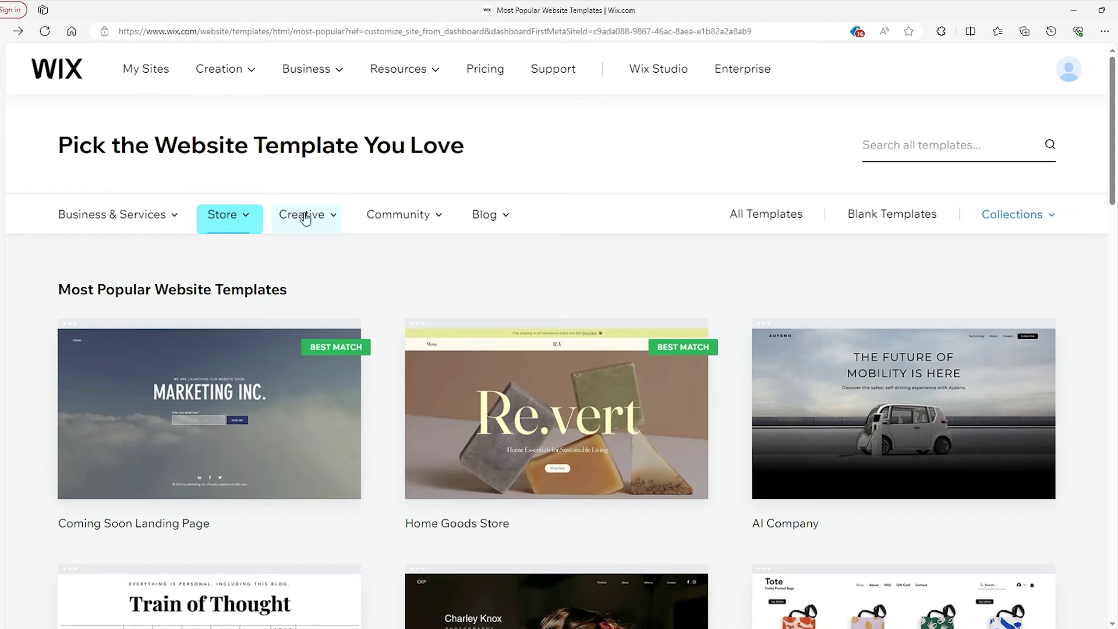
pyautogui.moveTo(312, 218)
pyautogui.moveTo(387, 219)
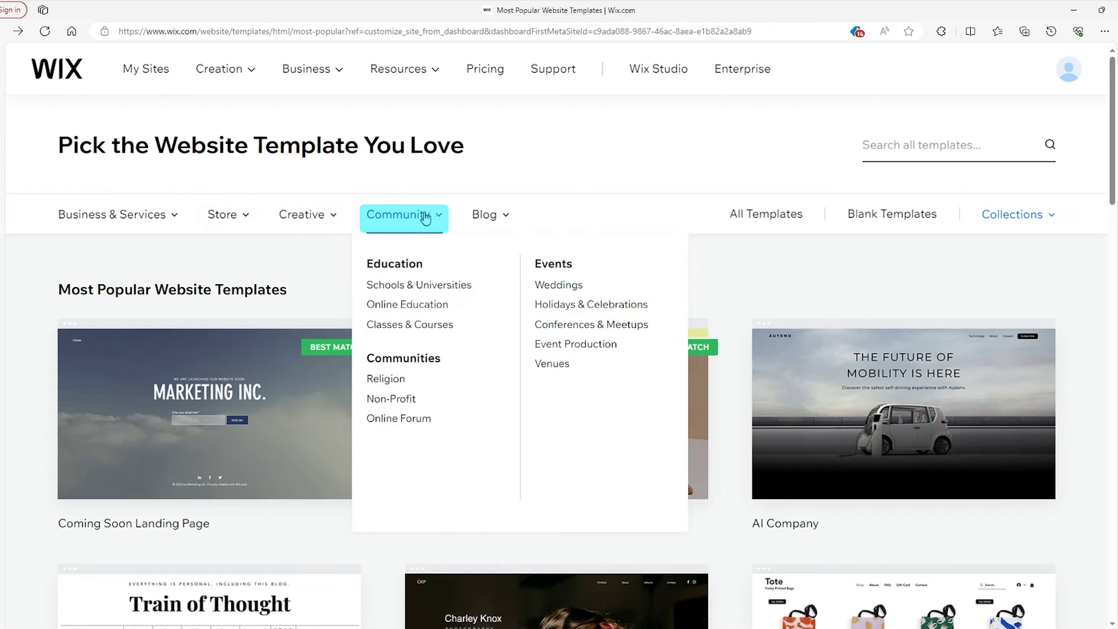
pyautogui.moveTo(475, 217)
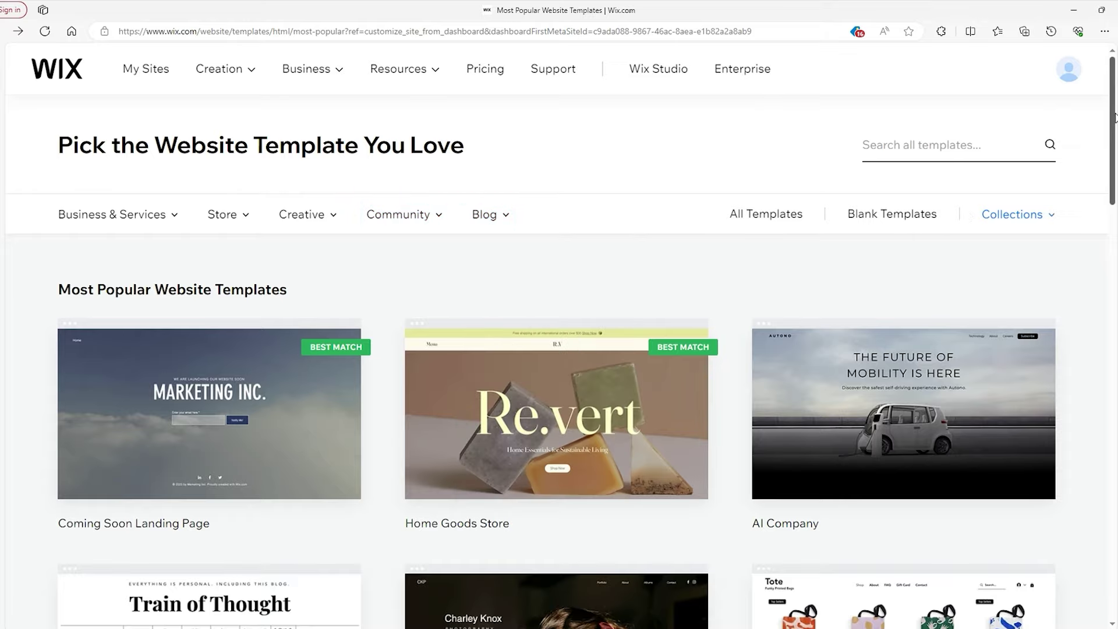
# Look through the most popular website templates and view the AI Company template's preview page
pyautogui.moveTo(1113, 117); pyautogui.dragTo(1113, 260)
pyautogui.moveTo(1113, 260); pyautogui.dragTo(1113, 290)
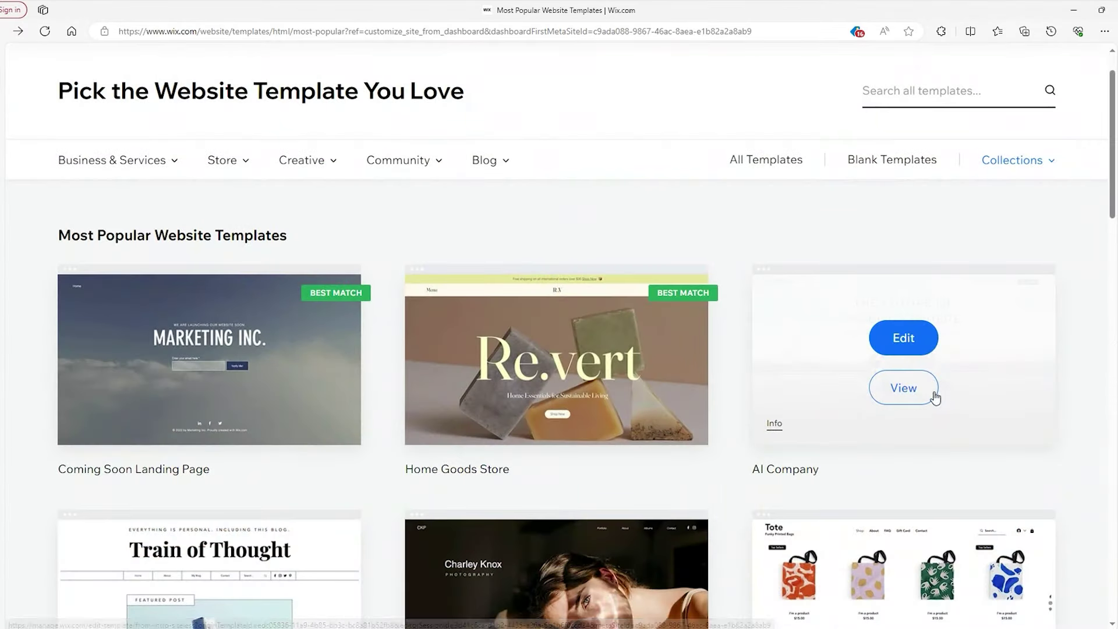
pyautogui.click(909, 397)
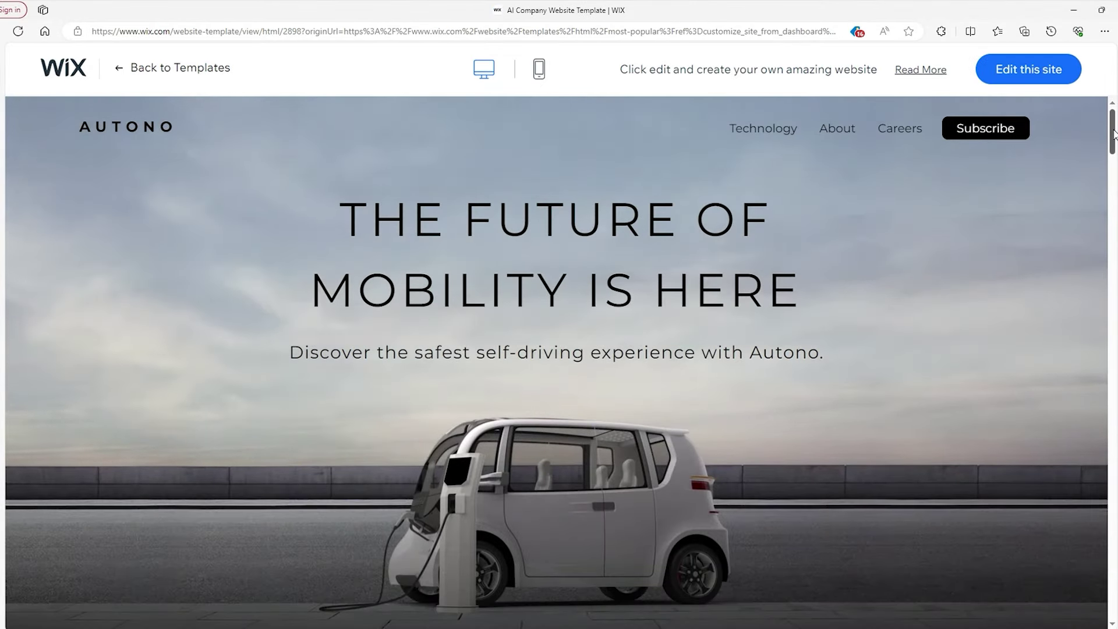
pyautogui.moveTo(1113, 135); pyautogui.dragTo(1084, 311)
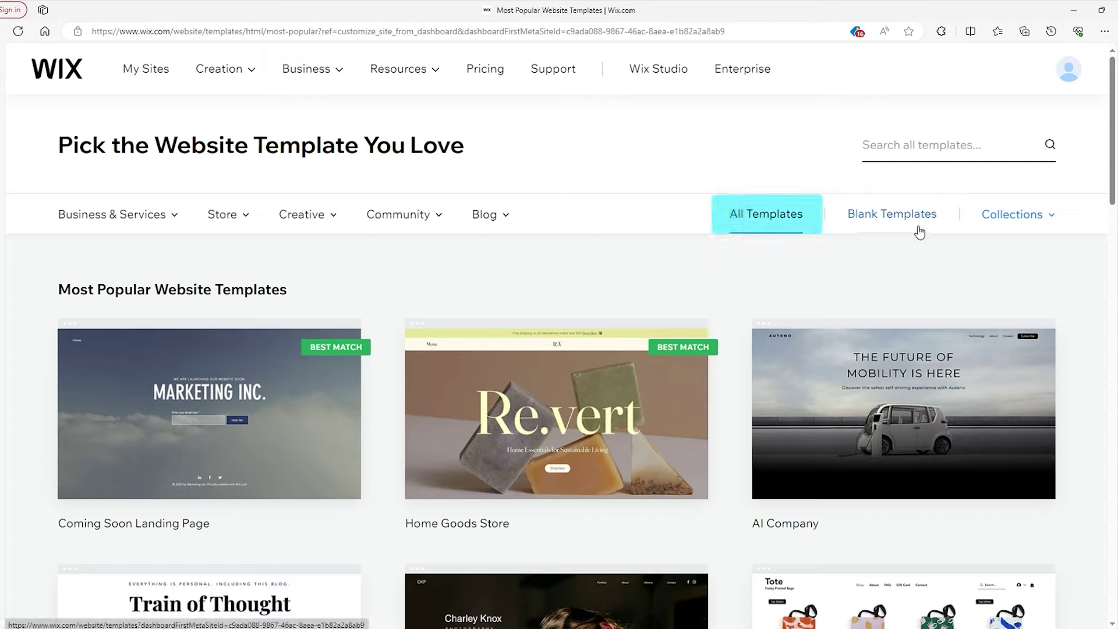
# Check the template collections, switch to the blank templates and open the Start from Scratch template for editing
pyautogui.click(1005, 230)
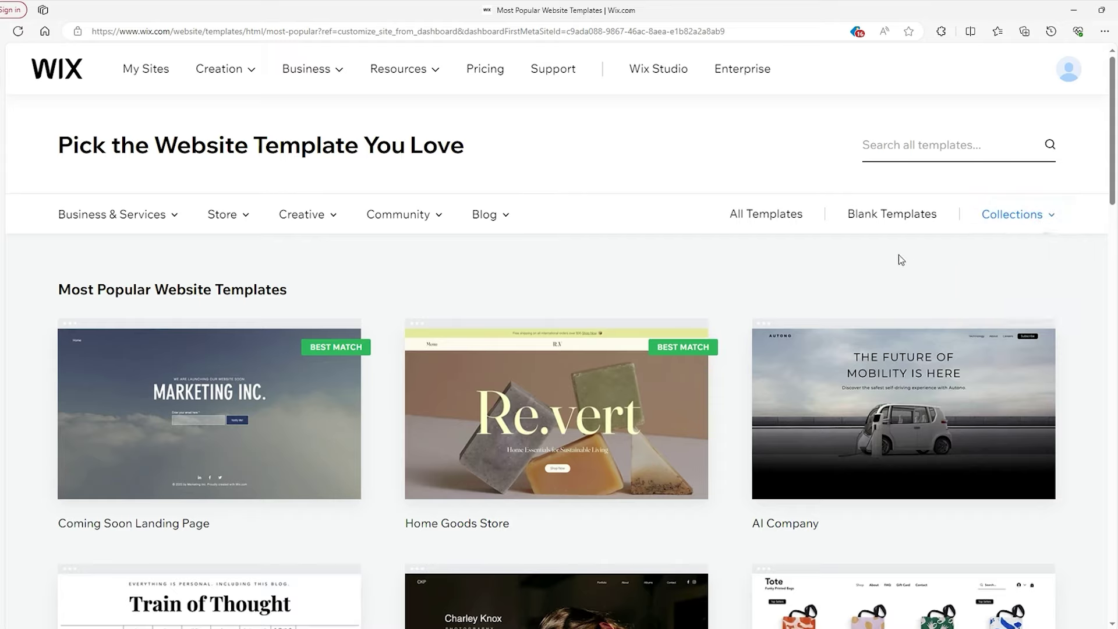
pyautogui.click(871, 220)
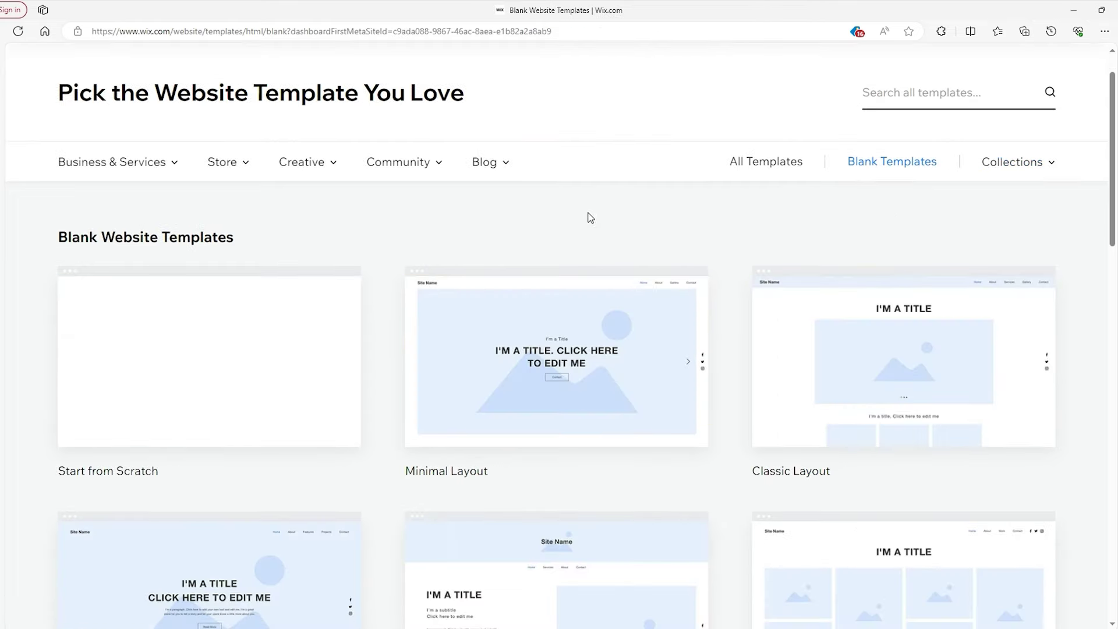
pyautogui.moveTo(161, 298)
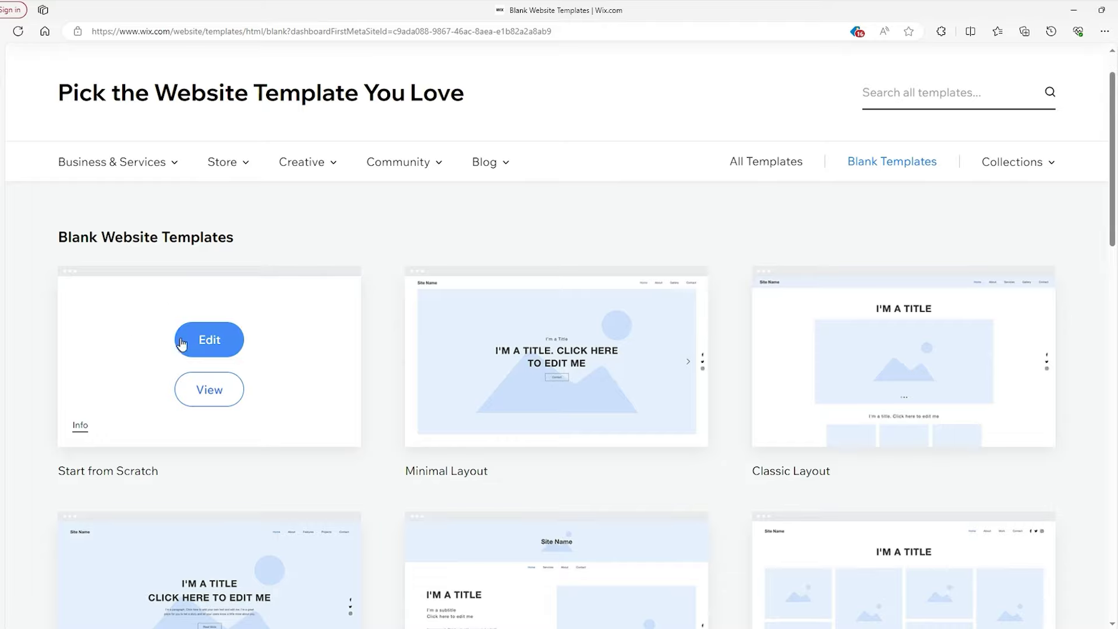
pyautogui.click(209, 340)
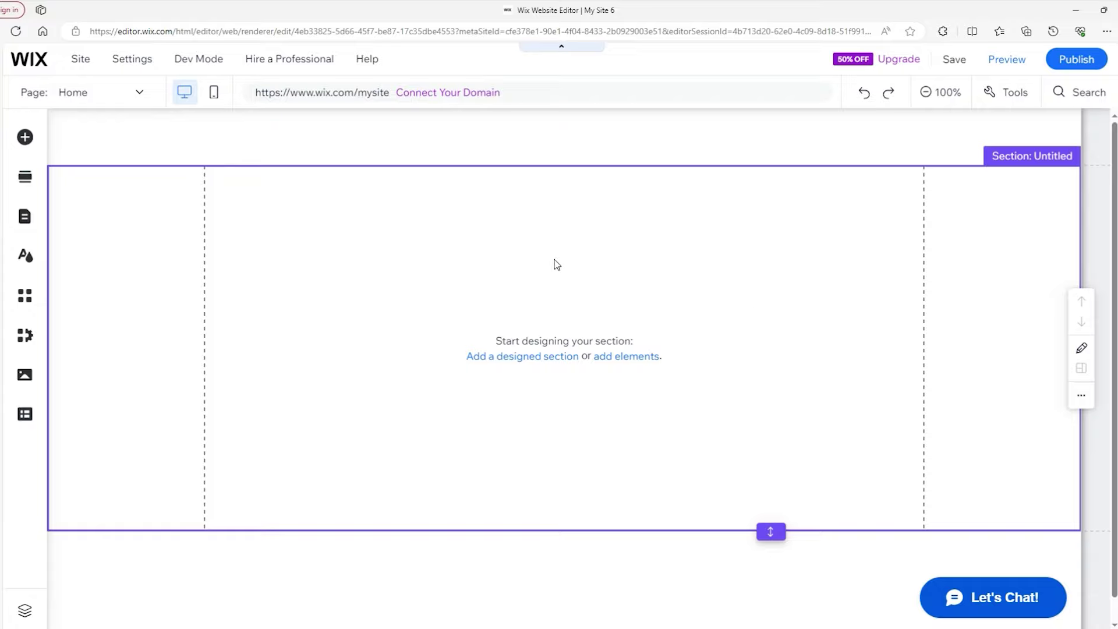
# Examine the image and interactive elements that can be added, the ready-made section designs and the site pages menu
pyautogui.moveTo(492, 199)
pyautogui.click(26, 139)
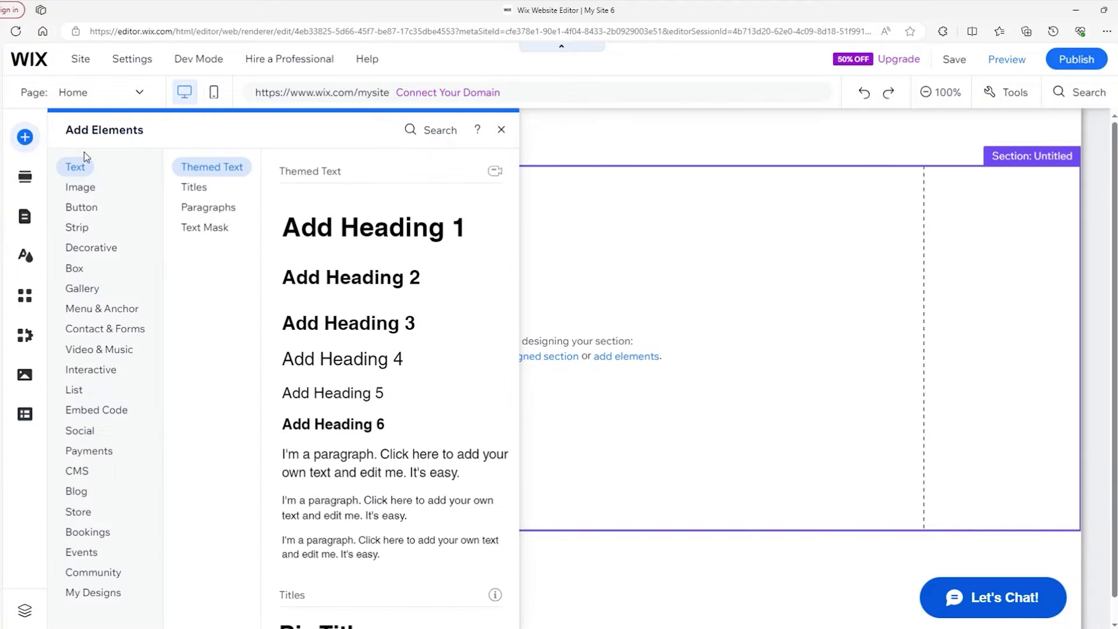
pyautogui.click(76, 207)
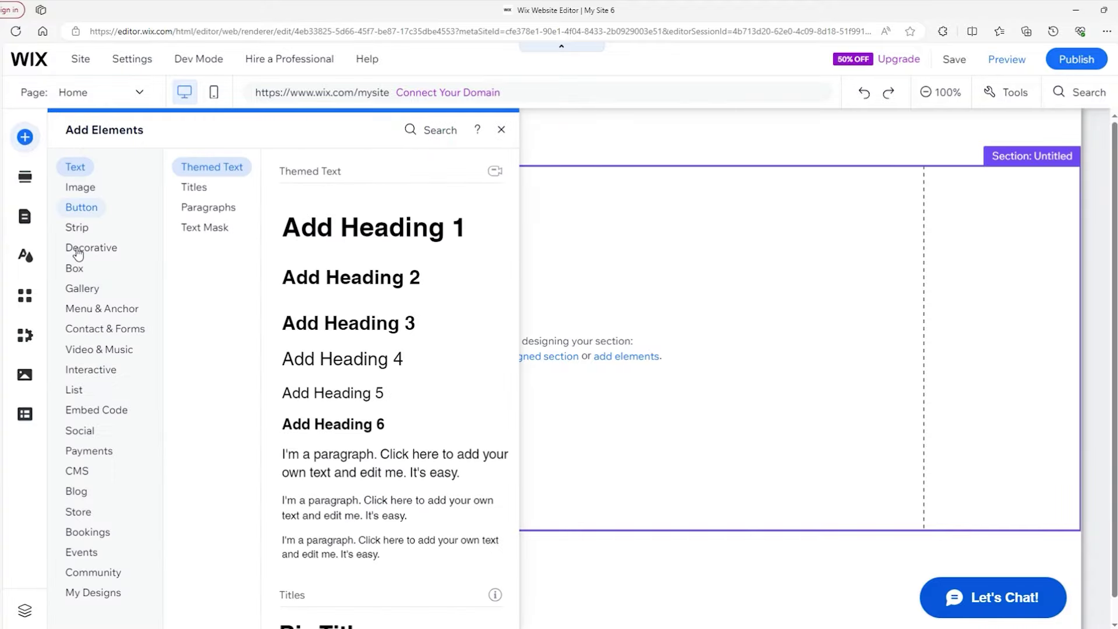
pyautogui.click(81, 188)
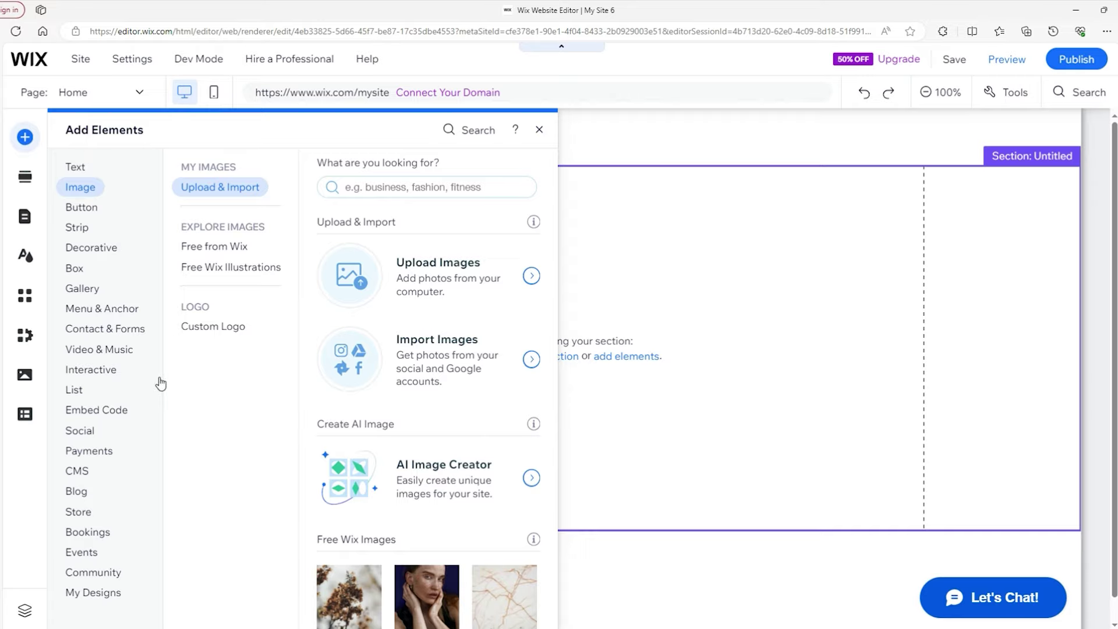
pyautogui.click(87, 369)
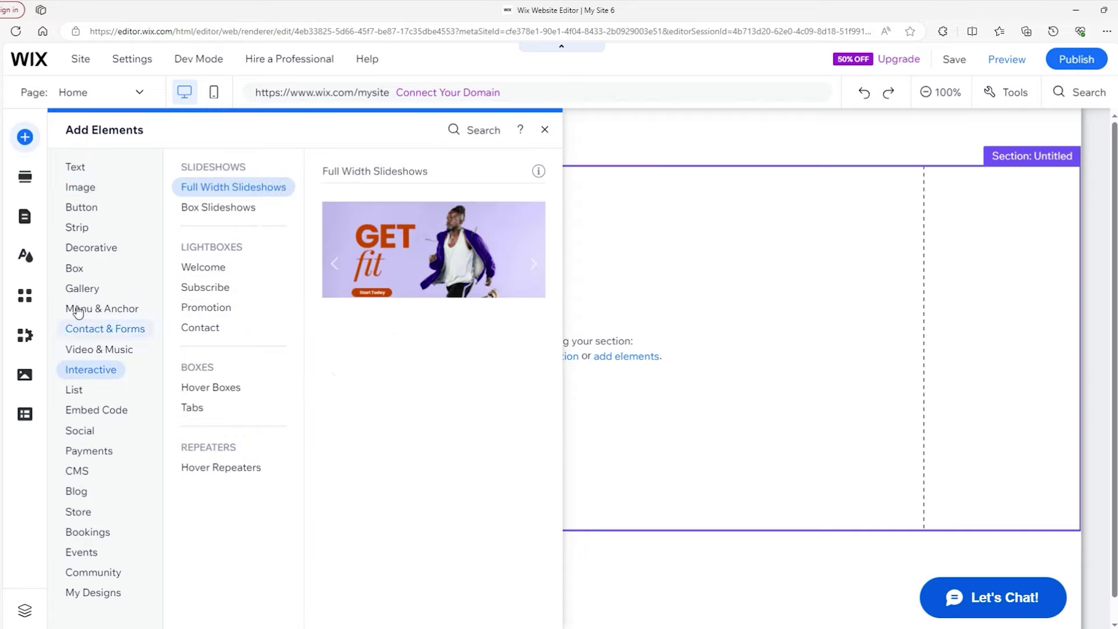
pyautogui.click(27, 184)
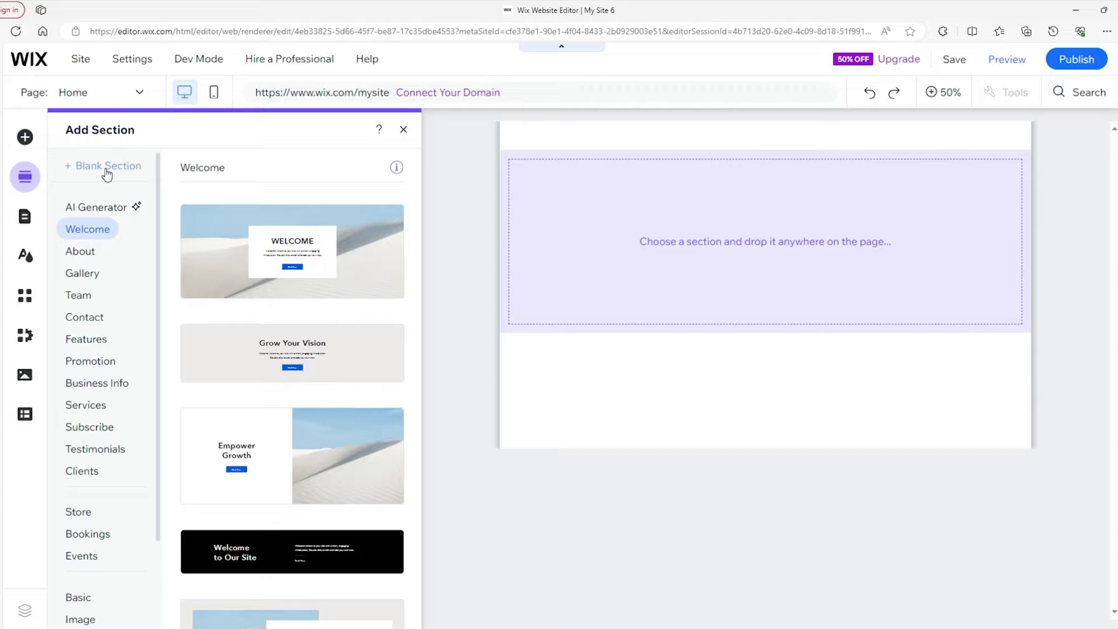
pyautogui.click(25, 216)
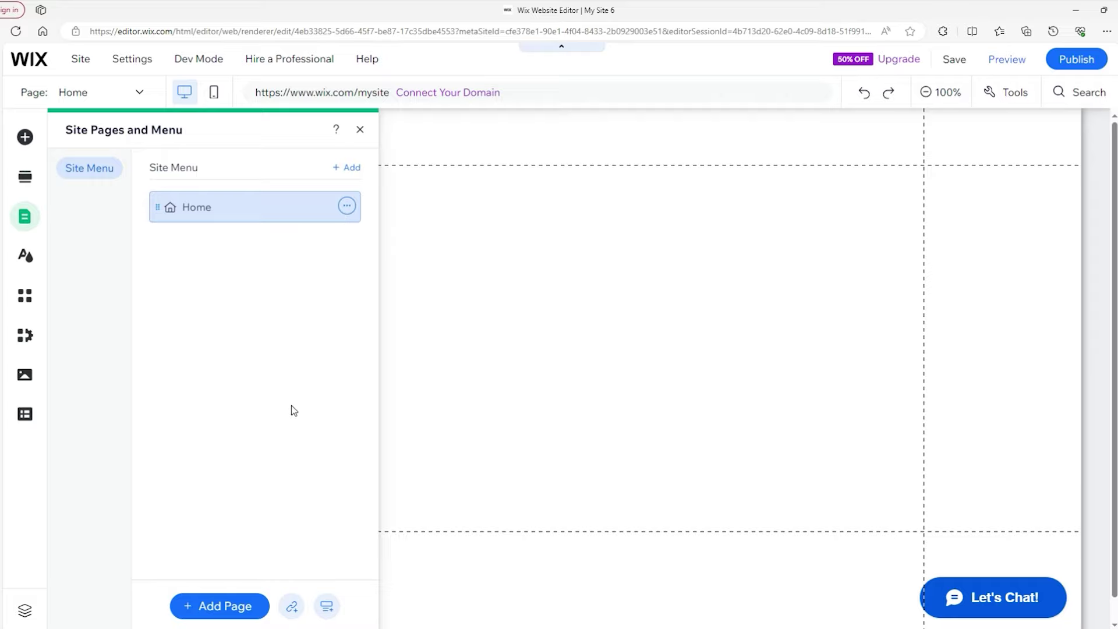
# Examine the site design options and browse the Wix App Market's recommended, trending and business solution apps
pyautogui.click(239, 310)
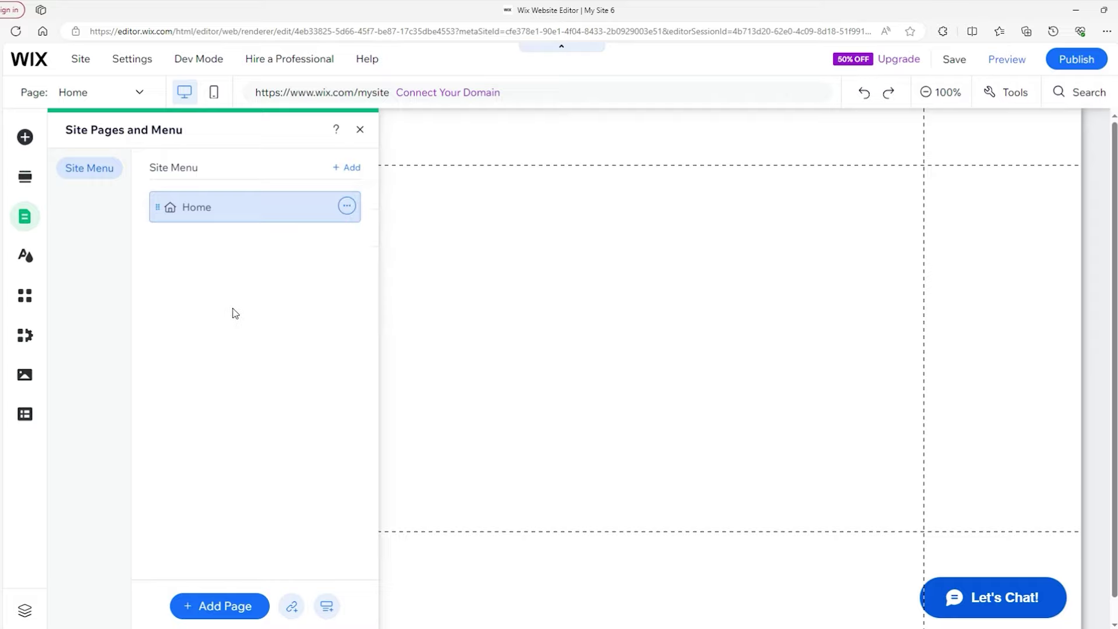
pyautogui.click(35, 256)
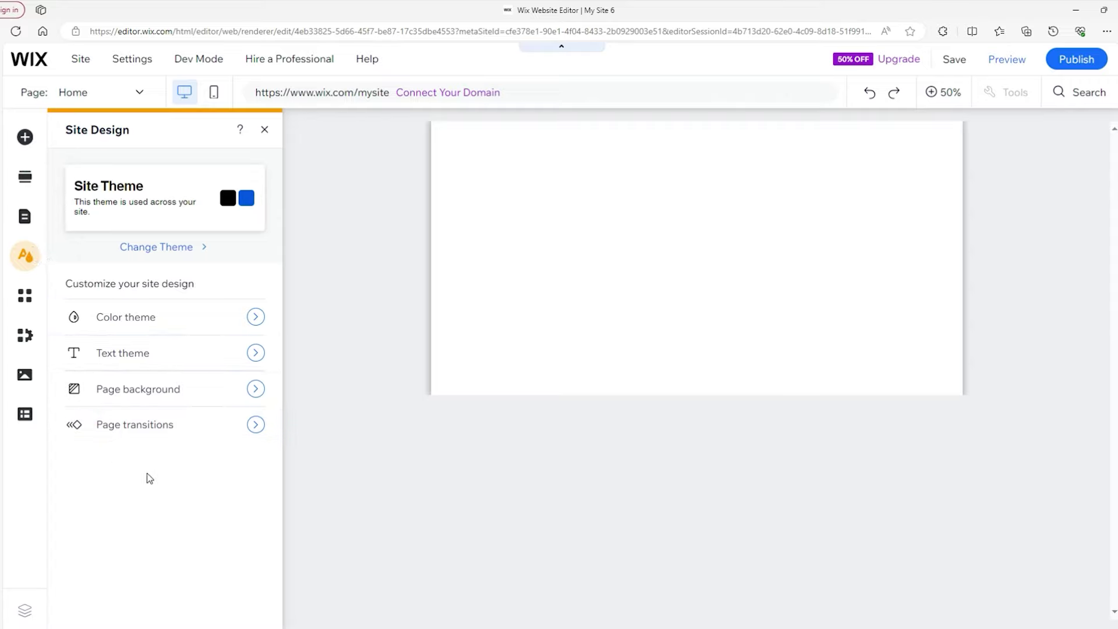
pyautogui.click(24, 296)
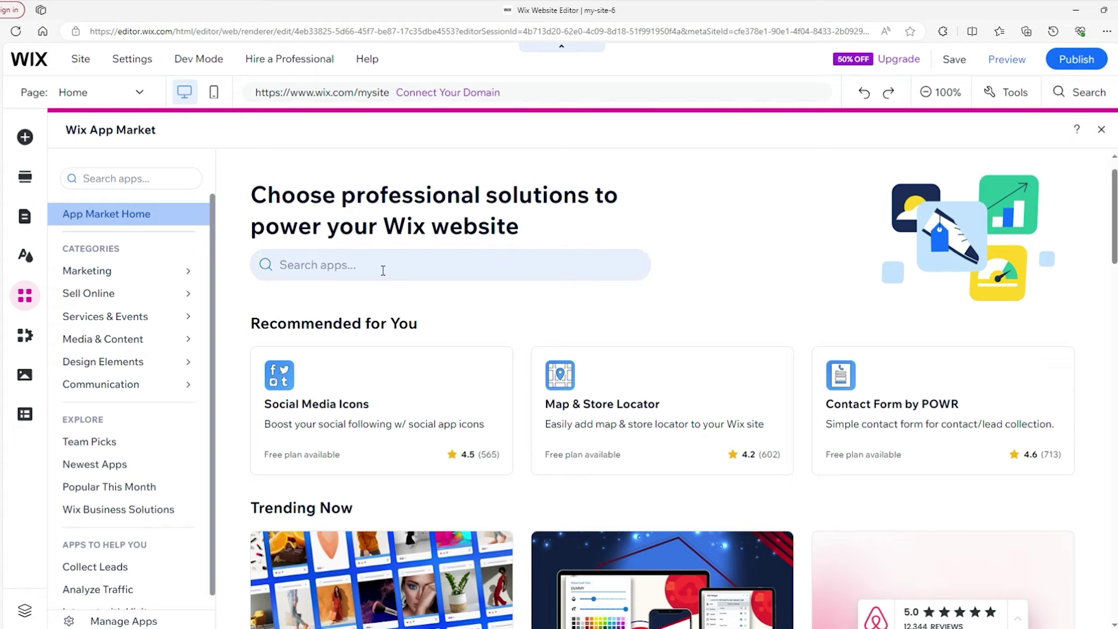
pyautogui.scroll(-4, 383, 276)
pyautogui.scroll(-4, 383, 283)
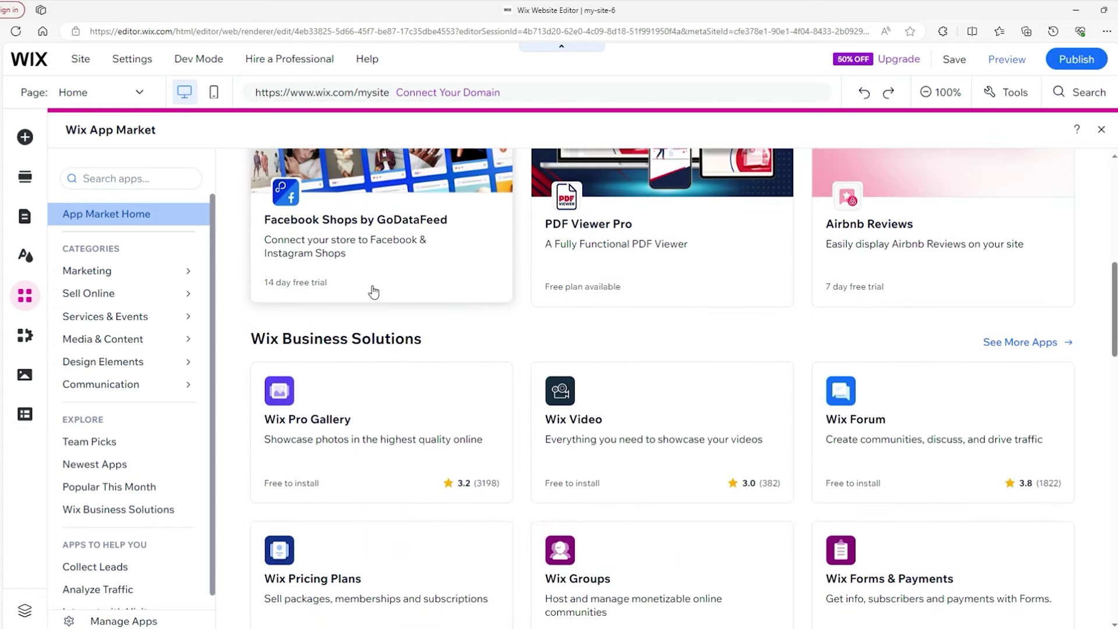
# Look through the business tools, the free Wix media and the CMS introduction, and return to the empty page
pyautogui.click(24, 335)
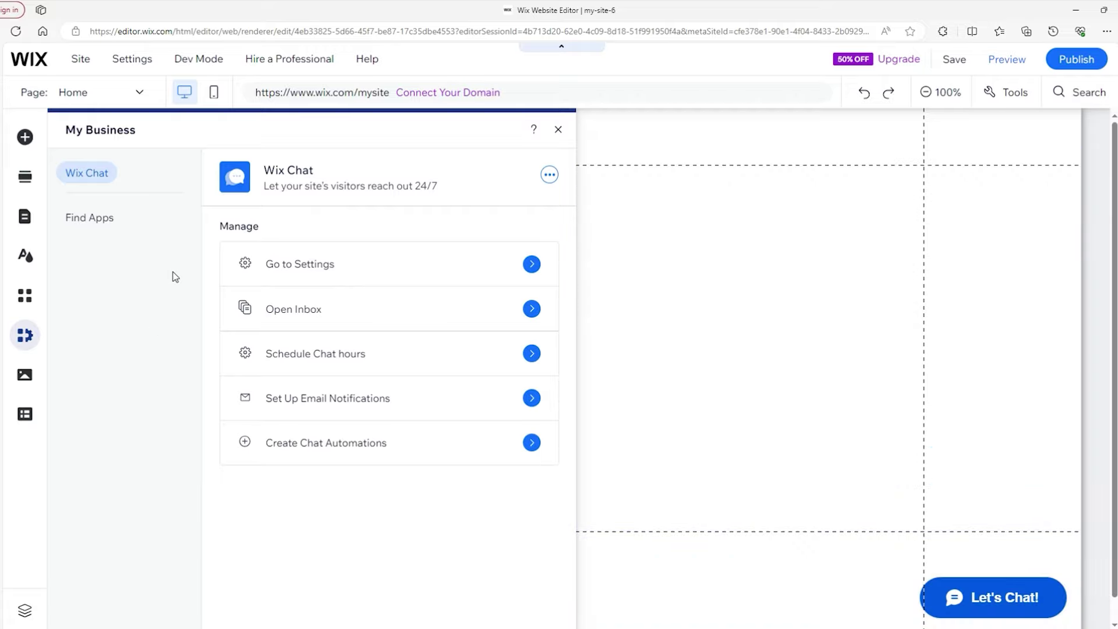
pyautogui.click(25, 376)
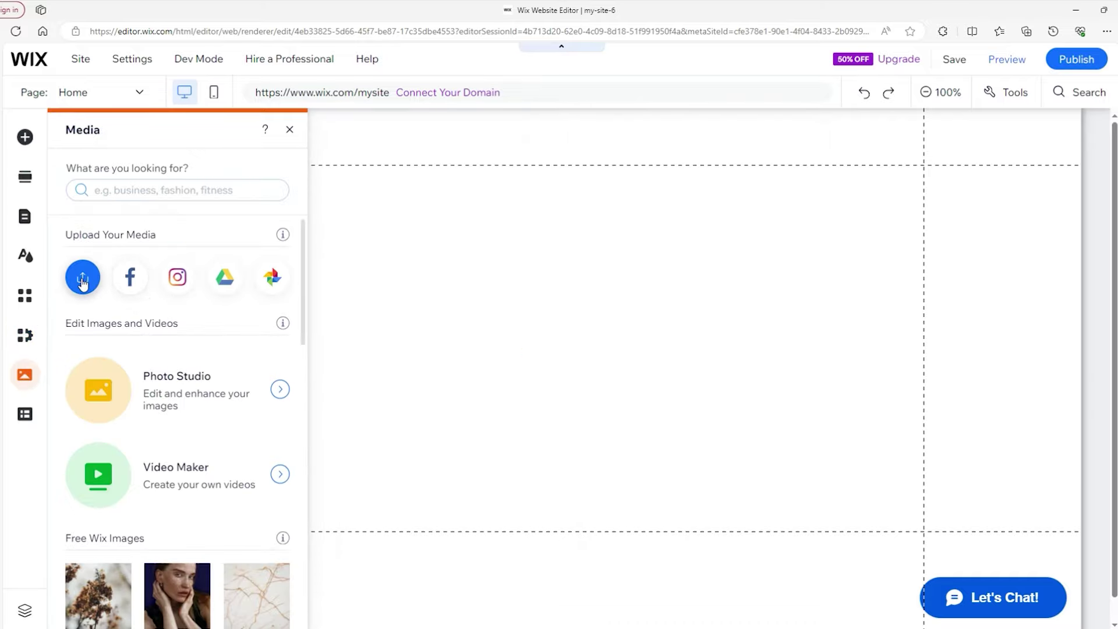
pyautogui.scroll(-4, 100, 386)
pyautogui.moveTo(117, 399)
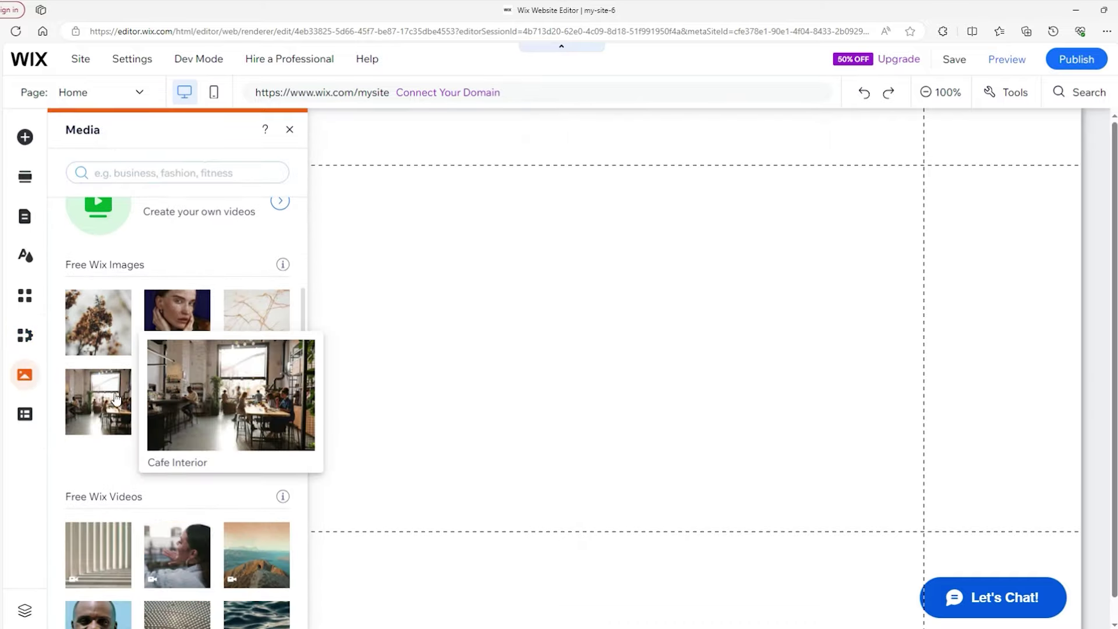
pyautogui.click(35, 421)
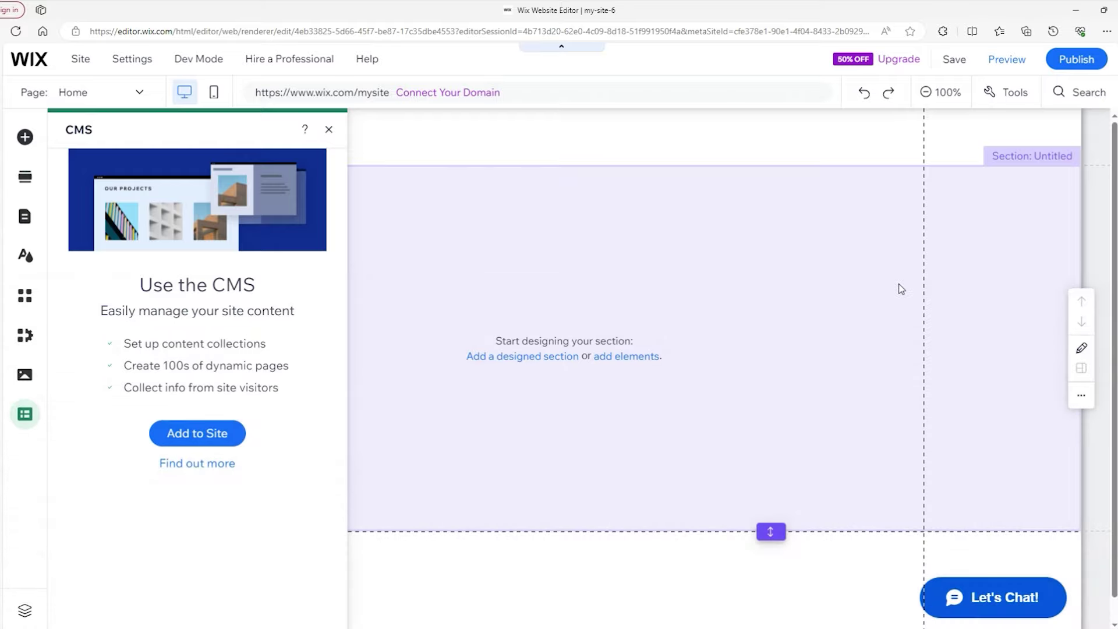
pyautogui.click(956, 296)
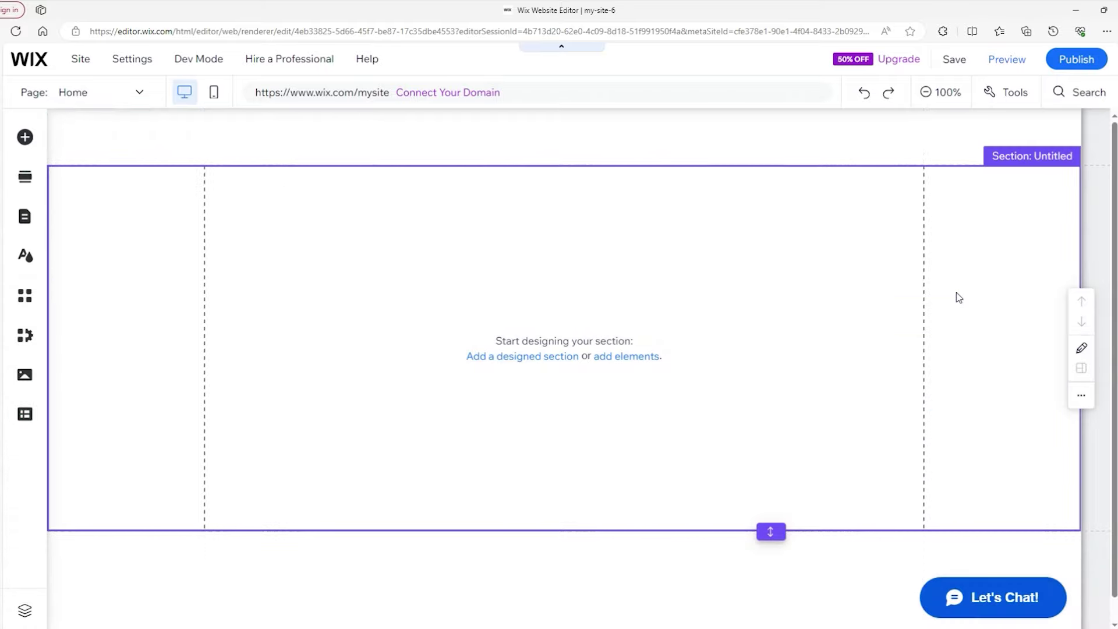
pyautogui.moveTo(958, 297); pyautogui.dragTo(903, 277)
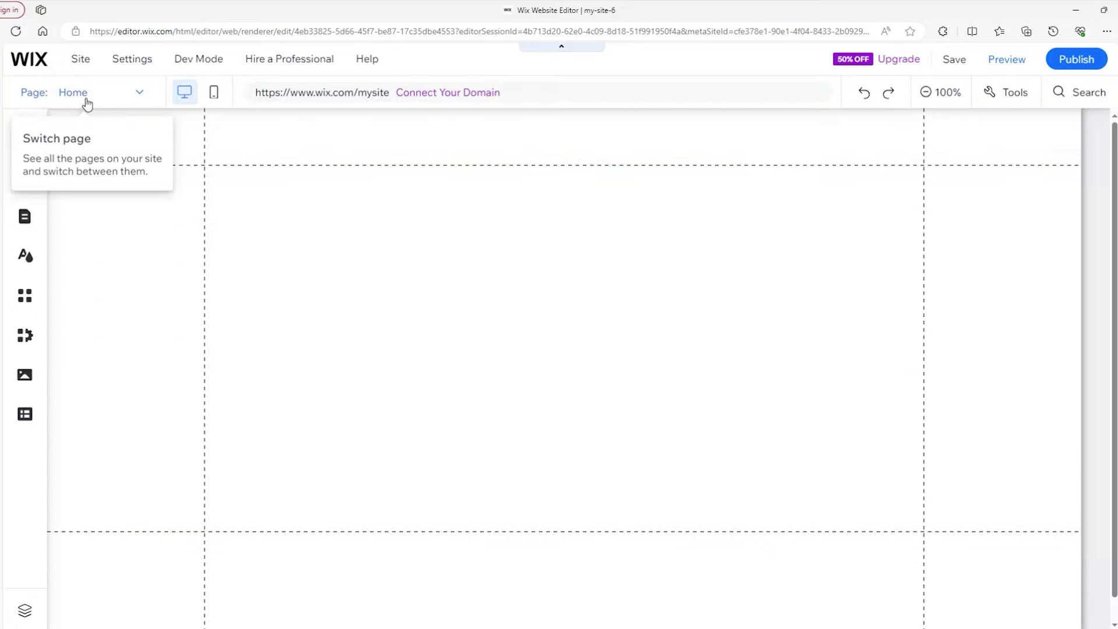
# Check the site's list of pages and view the mobile version of the Home page before returning to desktop editing
pyautogui.click(86, 99)
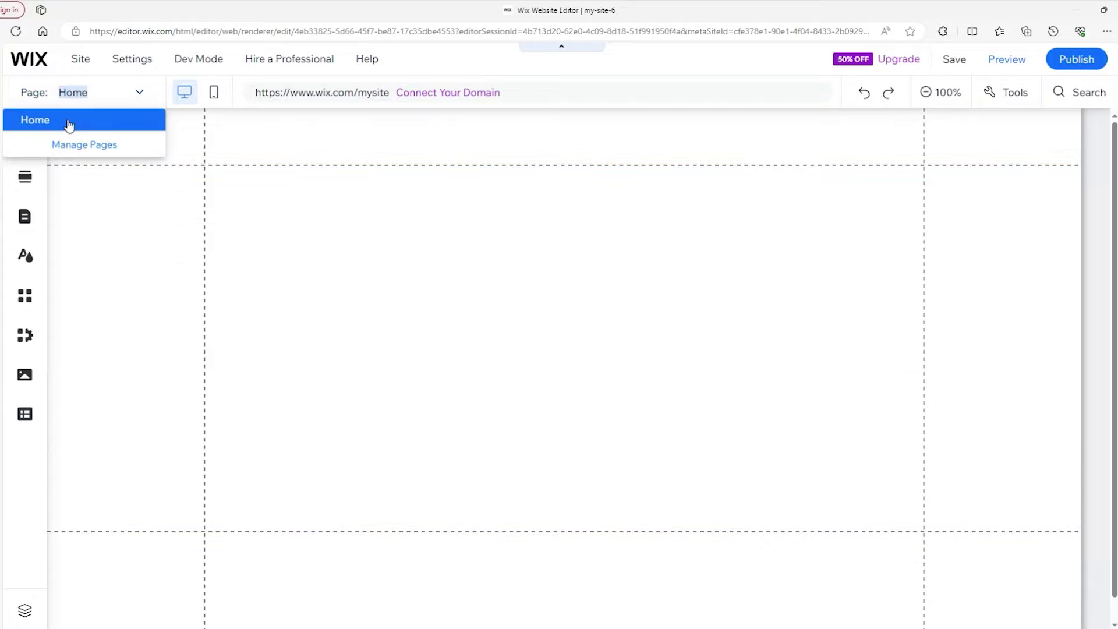
pyautogui.click(214, 92)
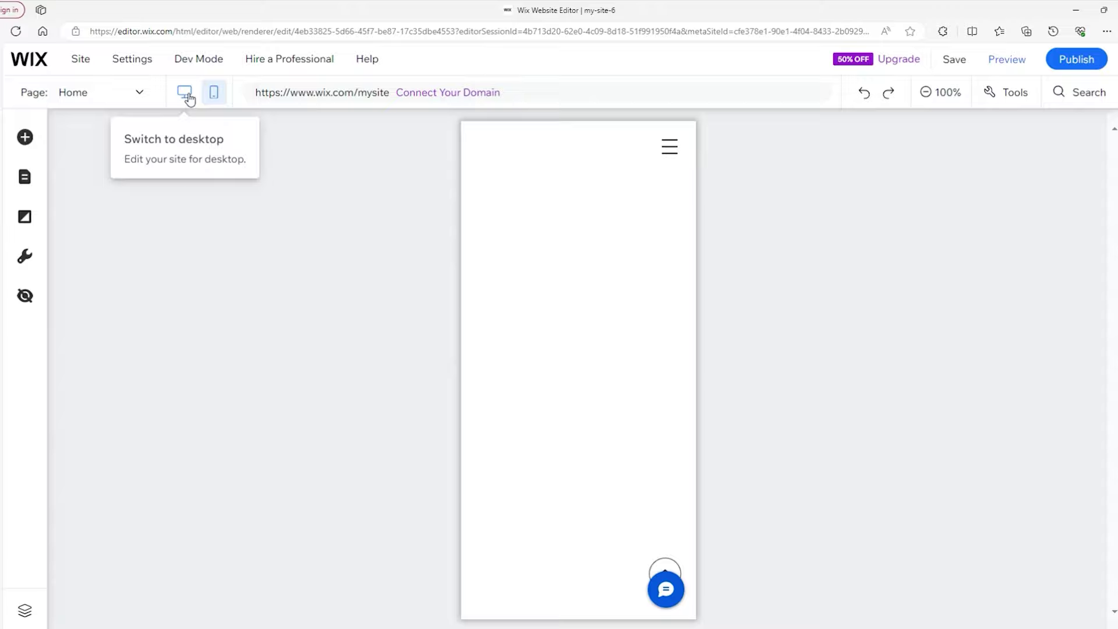
pyautogui.click(185, 93)
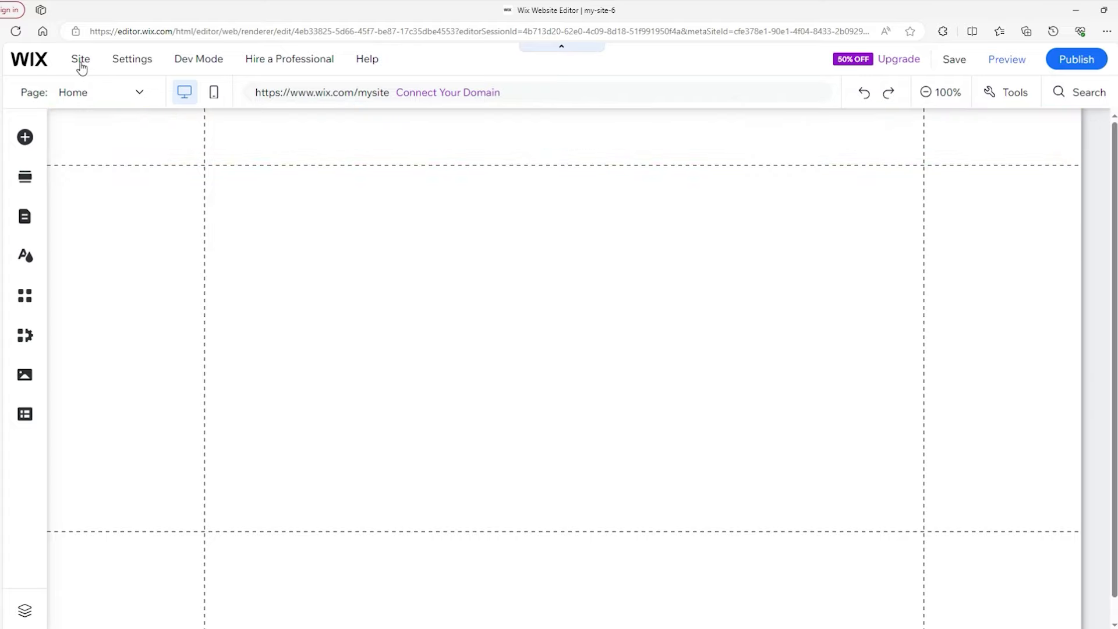
# Examine the commands offered for the site, its settings, developer mode and editor help
pyautogui.click(82, 68)
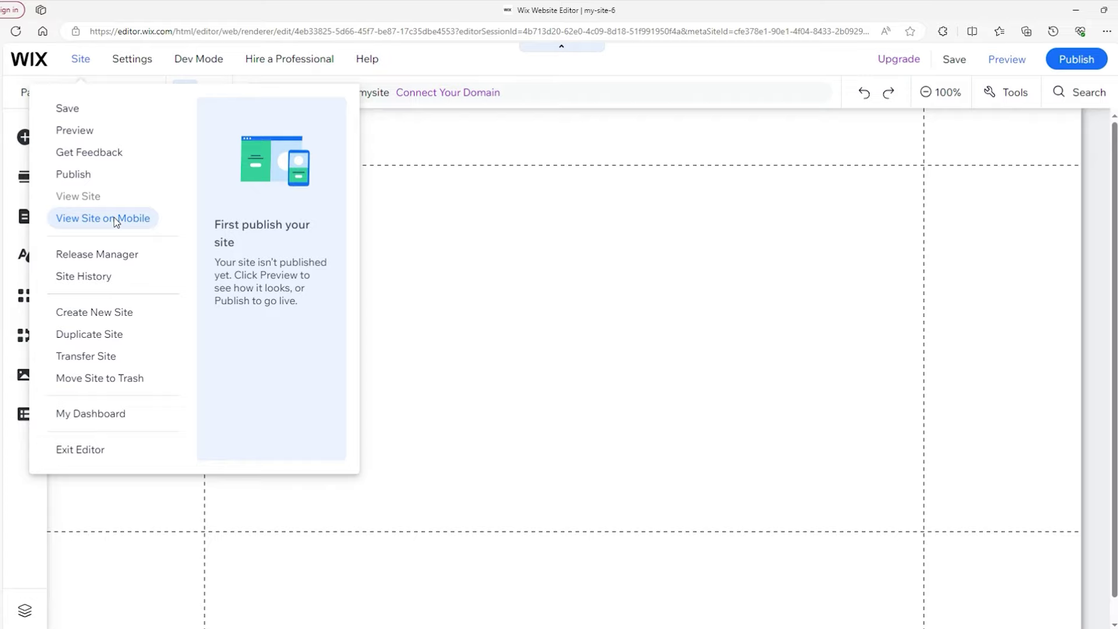
pyautogui.moveTo(132, 67)
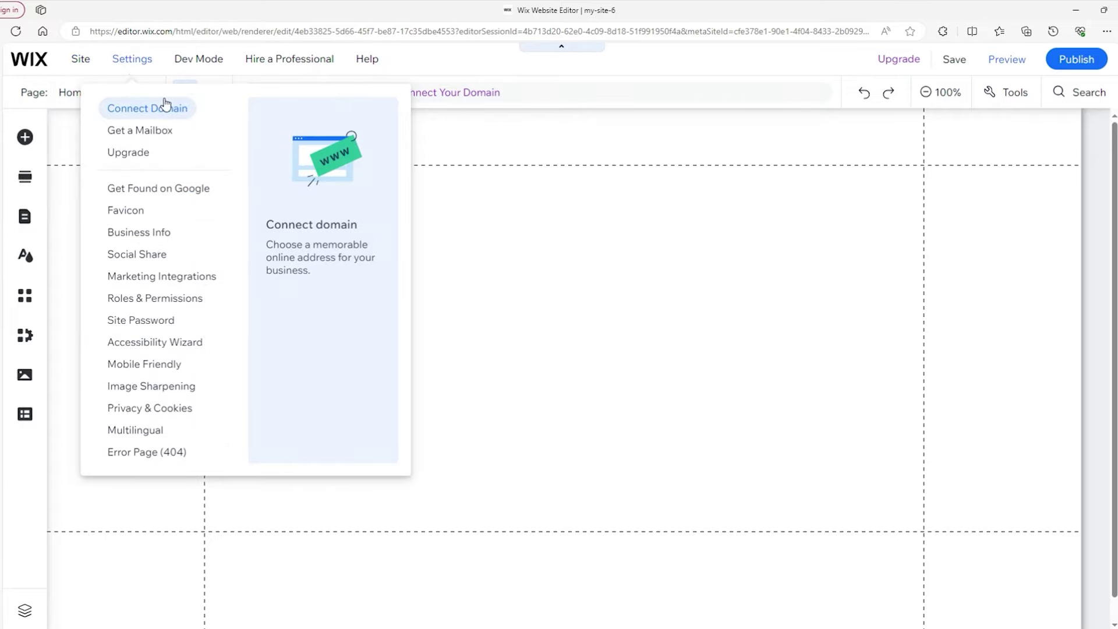
pyautogui.moveTo(197, 58)
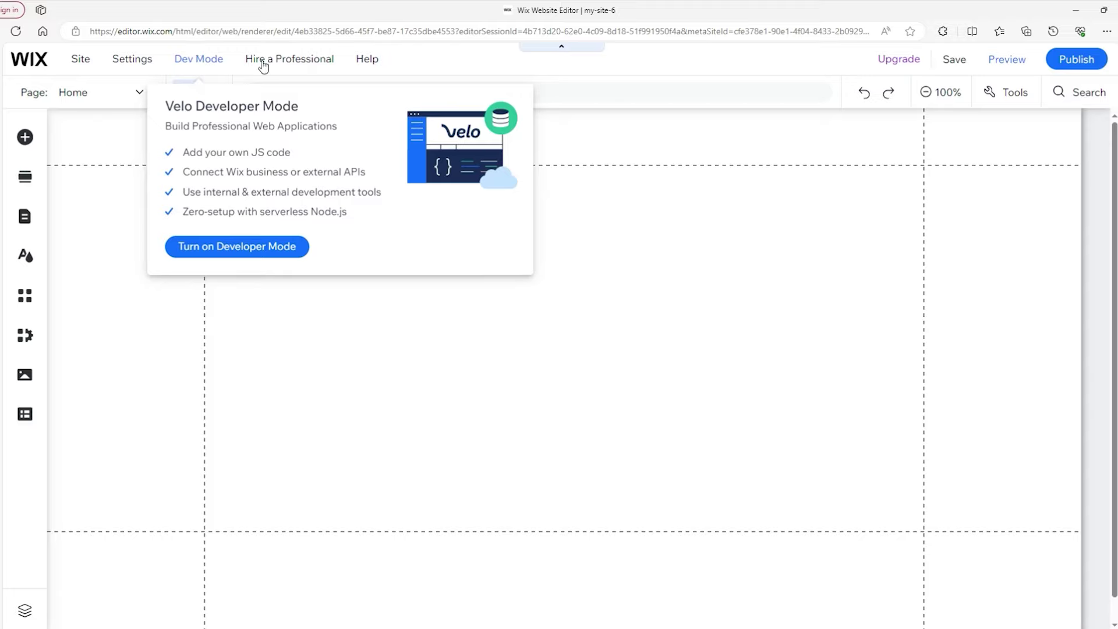
pyautogui.moveTo(357, 60)
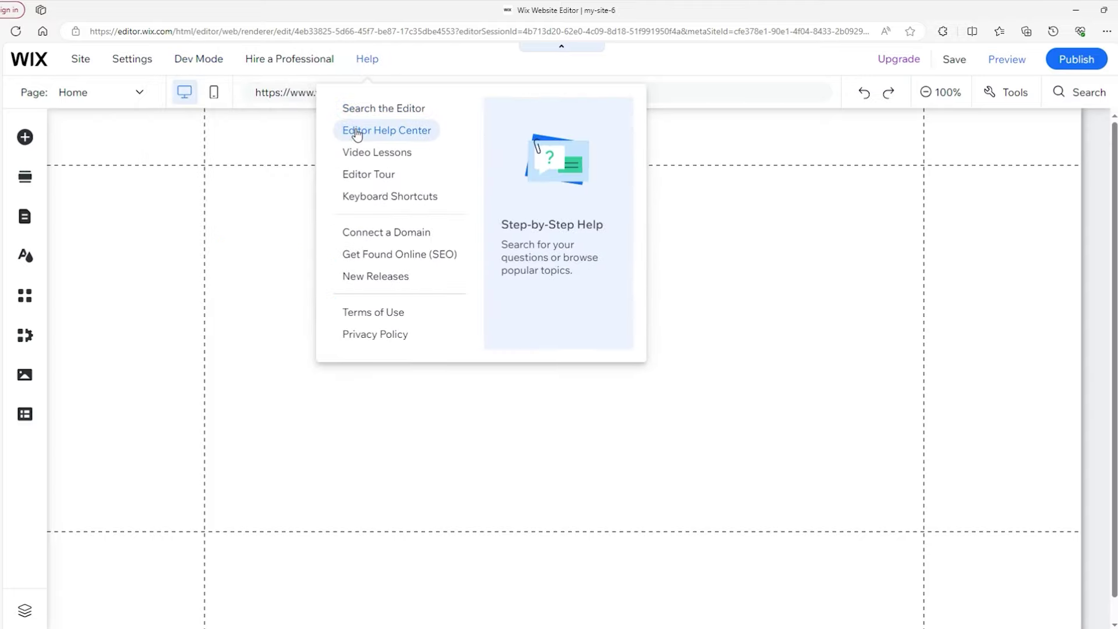
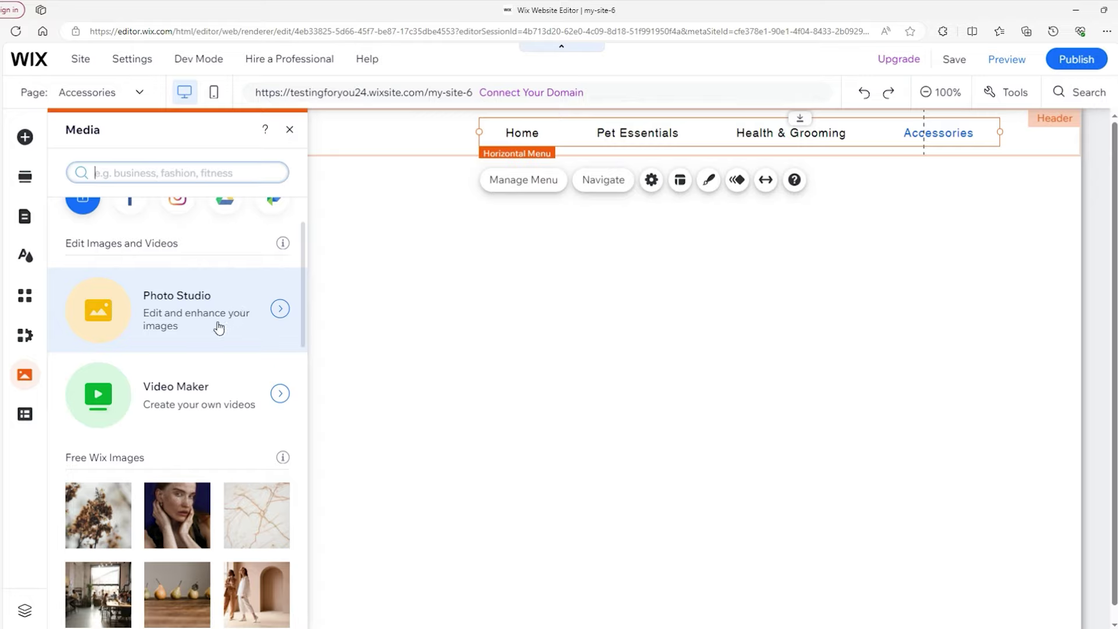
# Browse the free Wix images and videos and open the Upload Media window
pyautogui.scroll(-2, 172, 372)
pyautogui.scroll(-2, 171, 386)
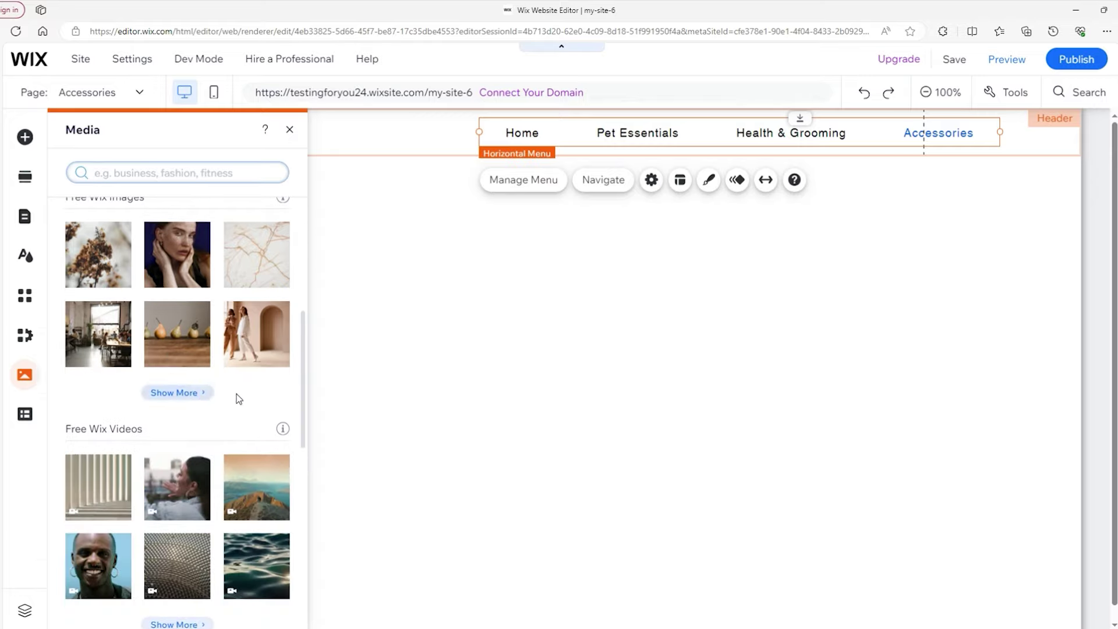
pyautogui.moveTo(303, 379); pyautogui.dragTo(289, 273)
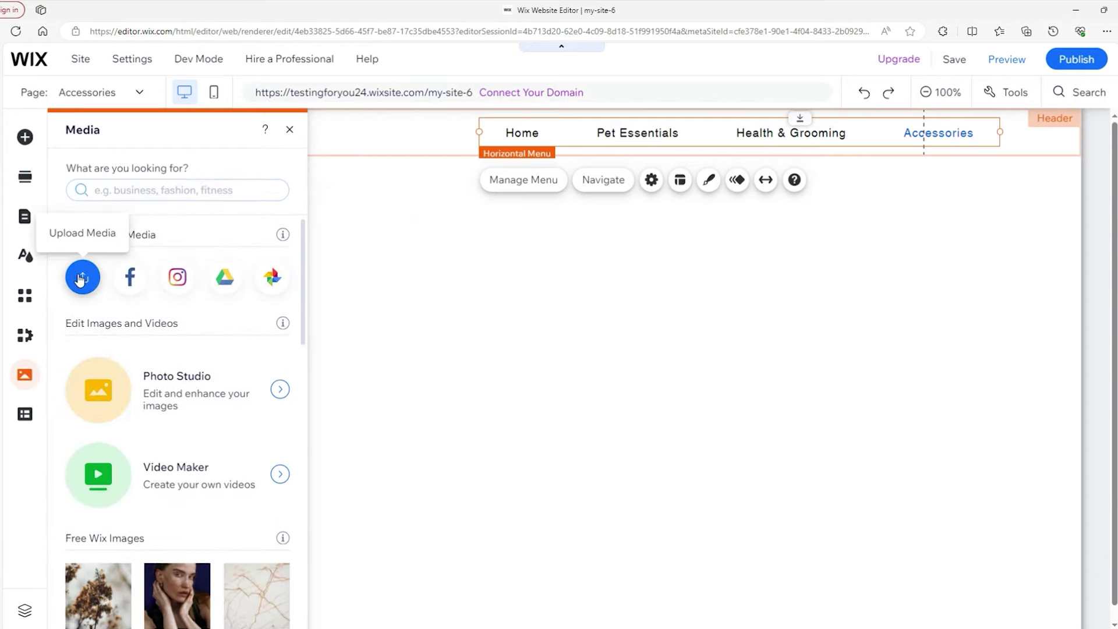
pyautogui.click(82, 278)
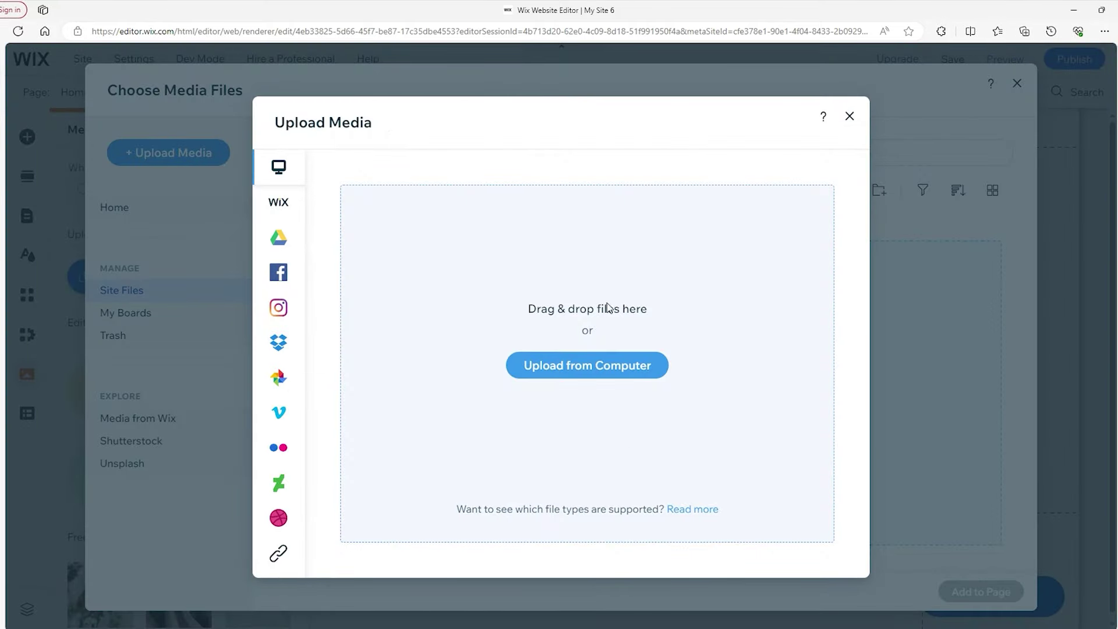
# Upload all the images in the Pet Store folder on drive D to the site's media files
pyautogui.click(239, 619)
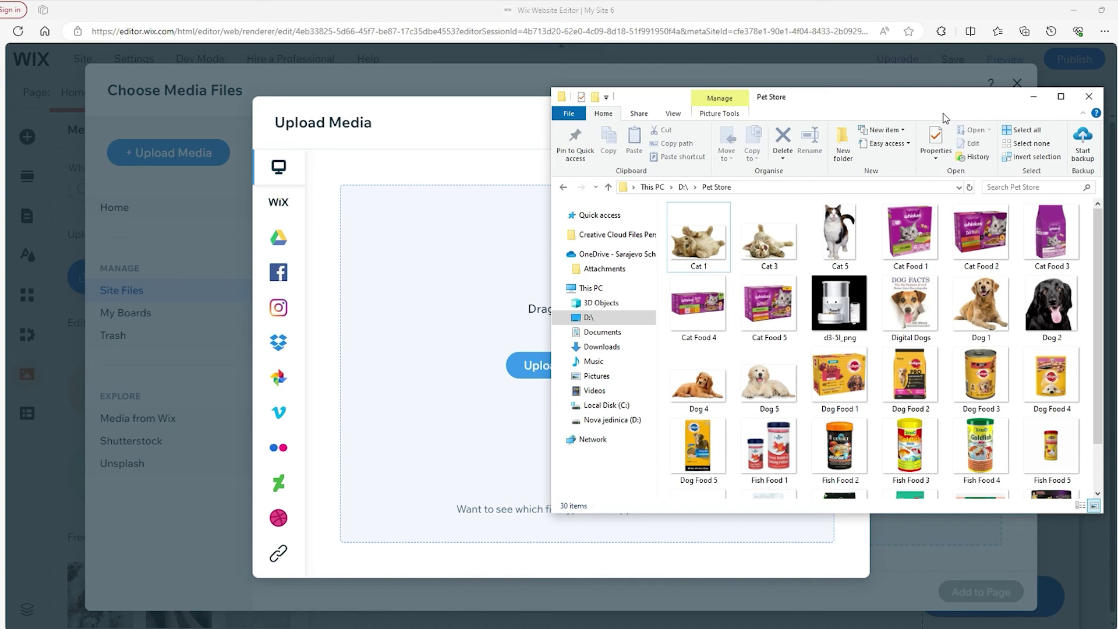
pyautogui.moveTo(946, 98); pyautogui.dragTo(949, 87)
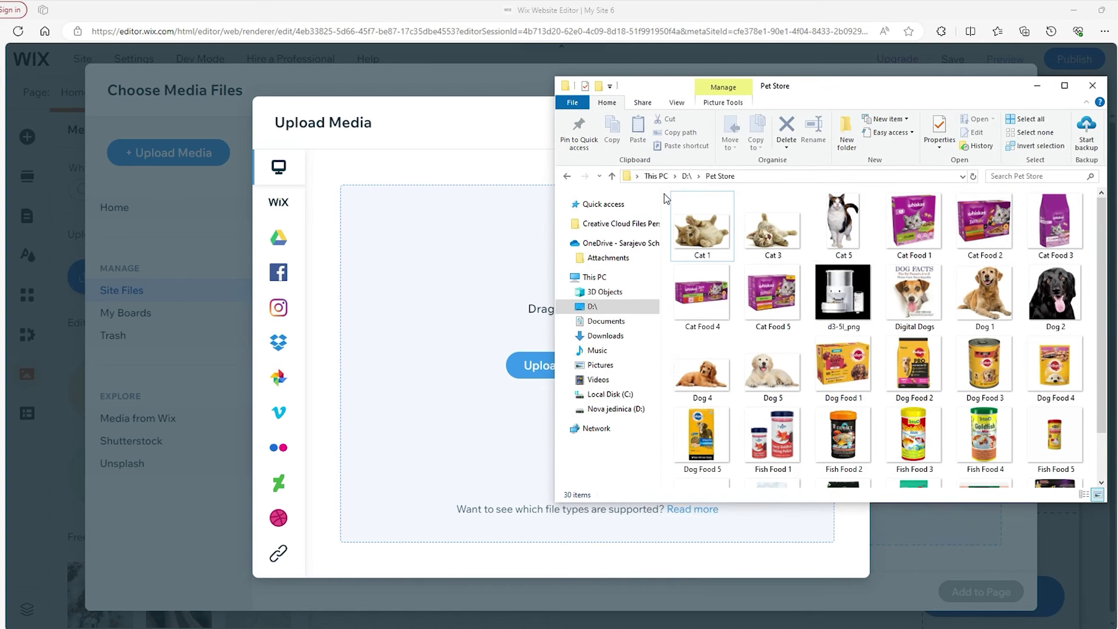
pyautogui.moveTo(663, 198); pyautogui.dragTo(1081, 495)
pyautogui.scroll(1, 1024, 408)
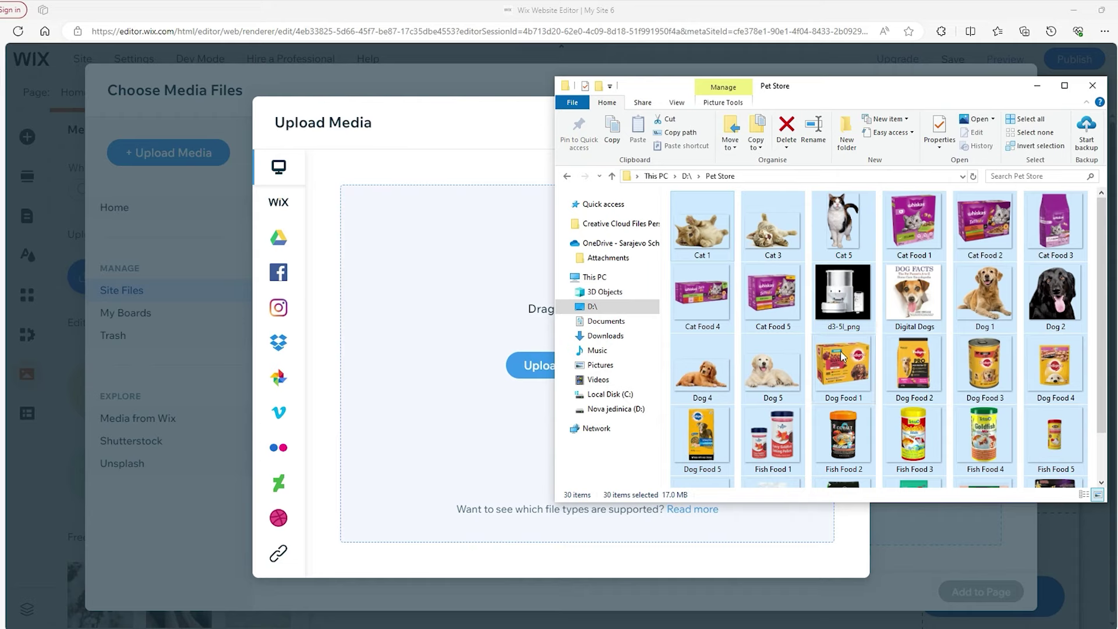
pyautogui.scroll(-1, 820, 353)
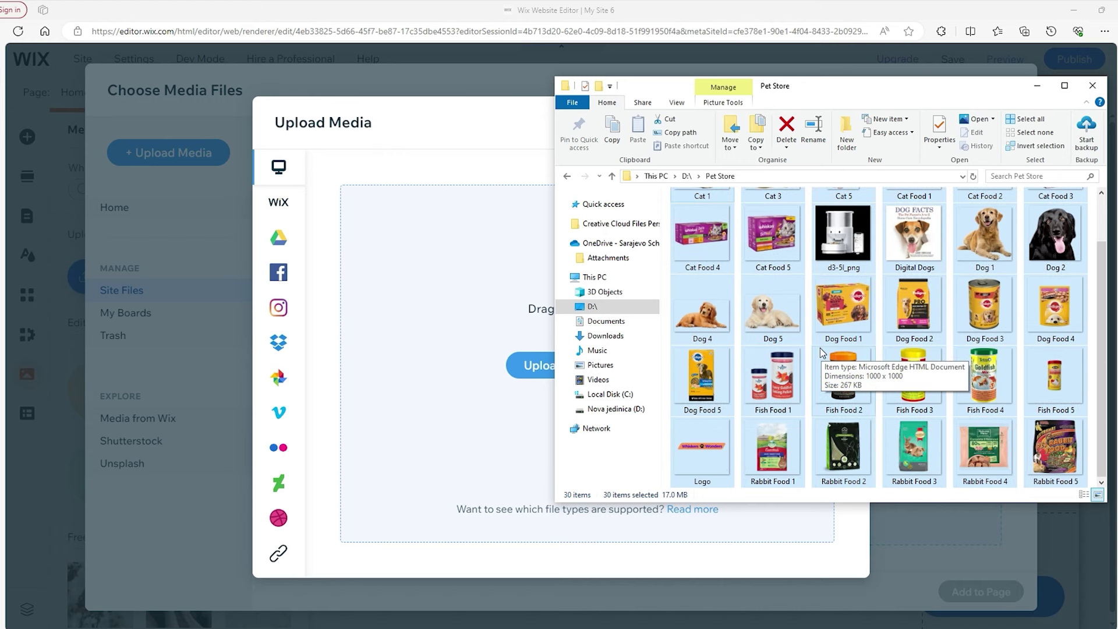
pyautogui.scroll(1, 935, 276)
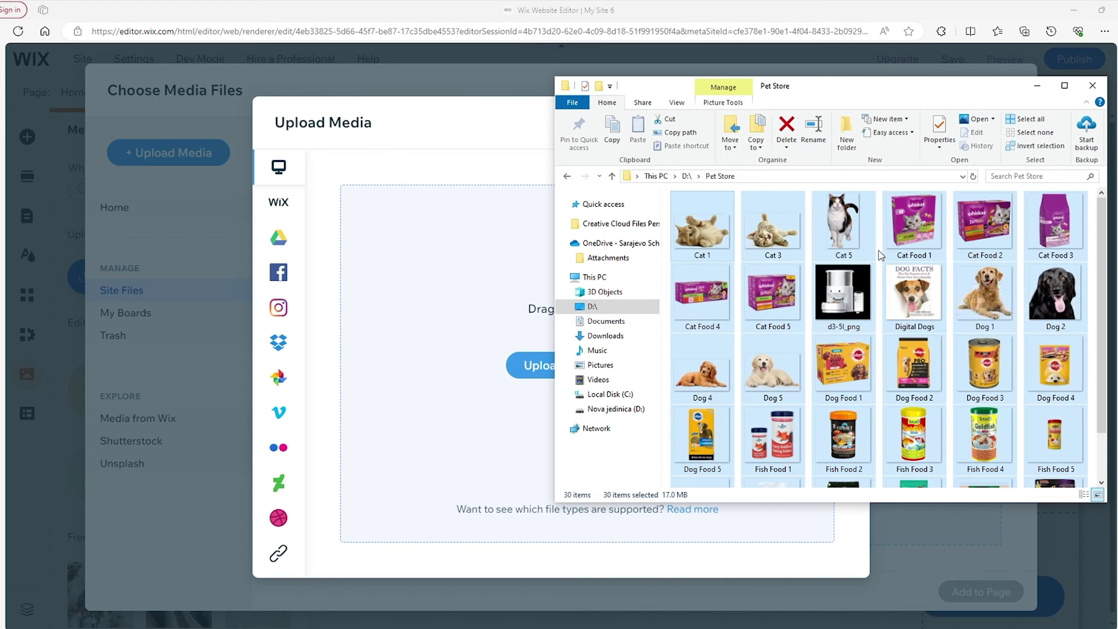
pyautogui.moveTo(924, 238); pyautogui.dragTo(469, 299)
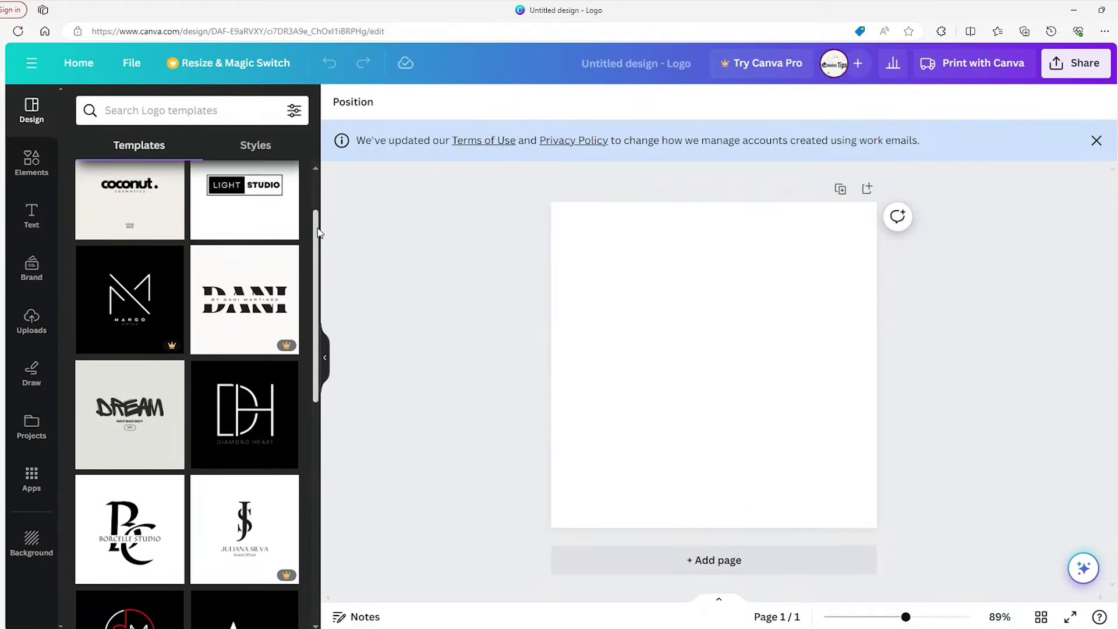
# Switch to Canva and browse its logo templates and the recently used elements, shapes and graphics available for a logo
pyautogui.scroll(-4, 318, 233)
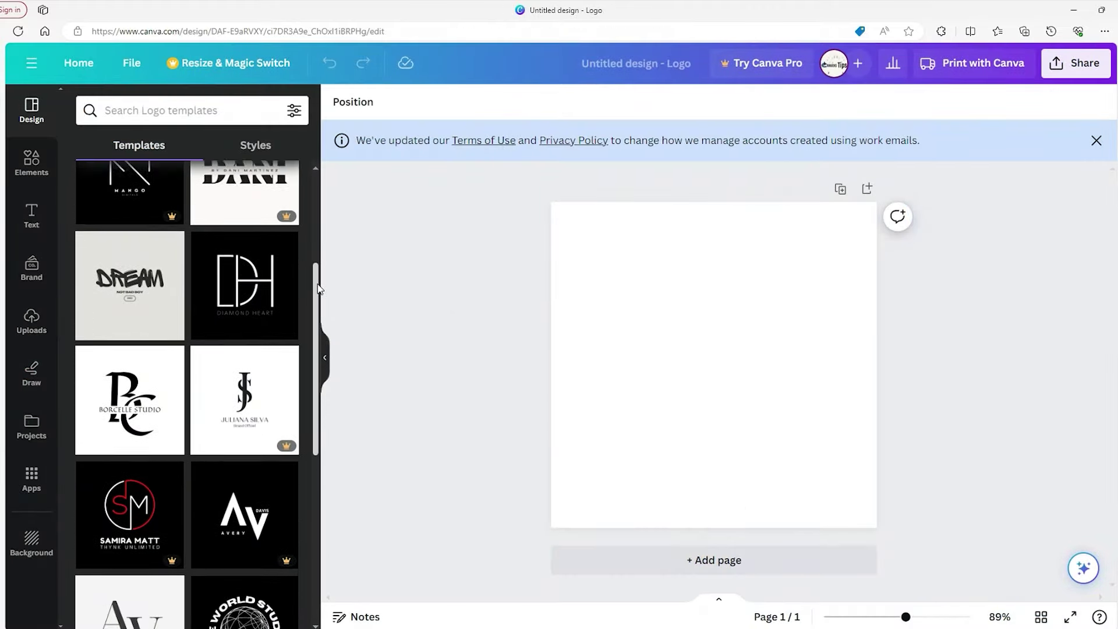
pyautogui.click(37, 175)
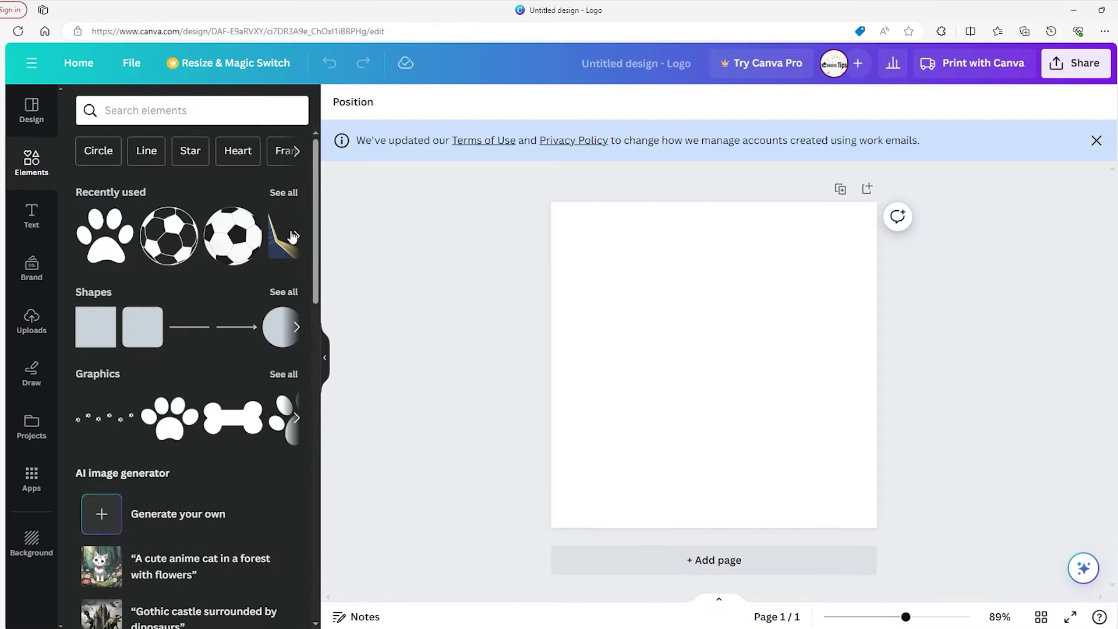
pyautogui.click(297, 236)
pyautogui.click(296, 235)
pyautogui.click(296, 326)
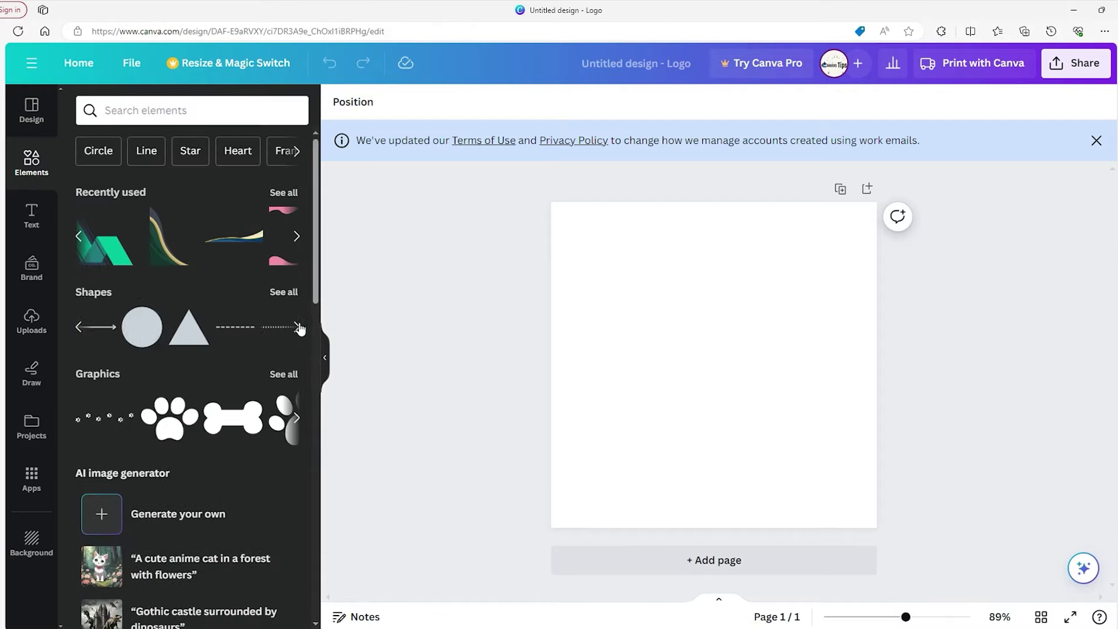
pyautogui.click(297, 420)
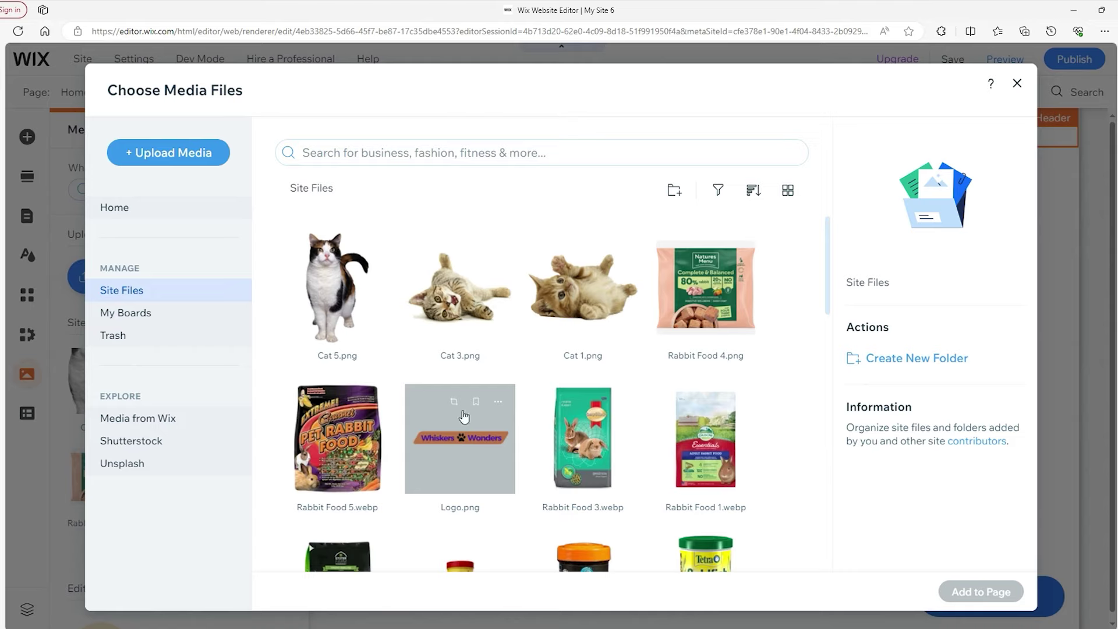
# Add Logo.png from the site files to the page, shrink it to about half size and place it before the header's Home link
pyautogui.click(459, 445)
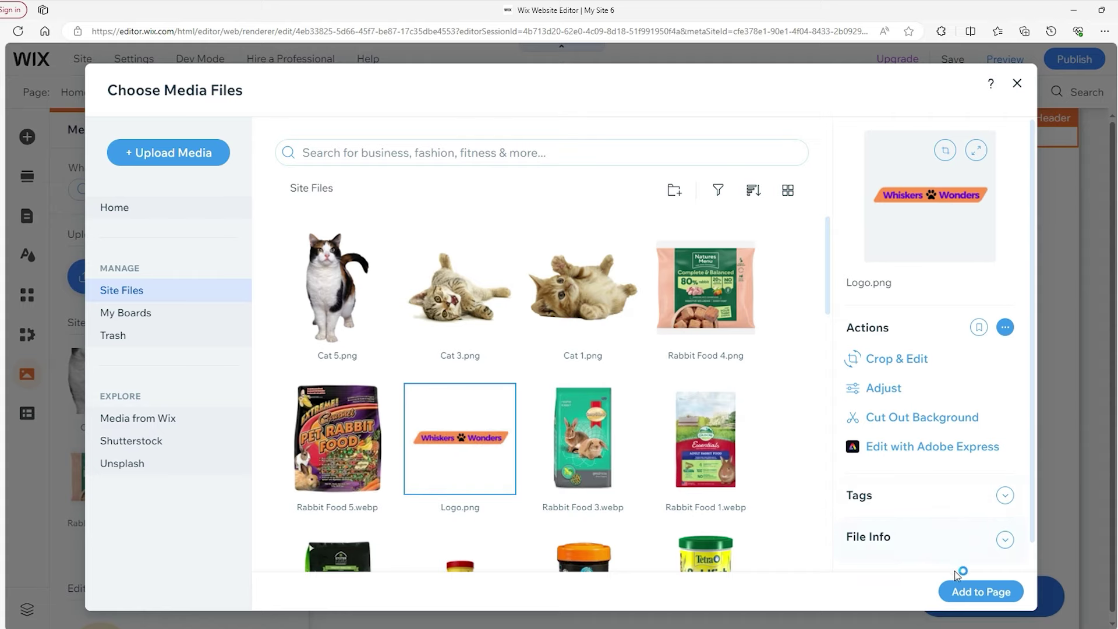
pyautogui.click(964, 592)
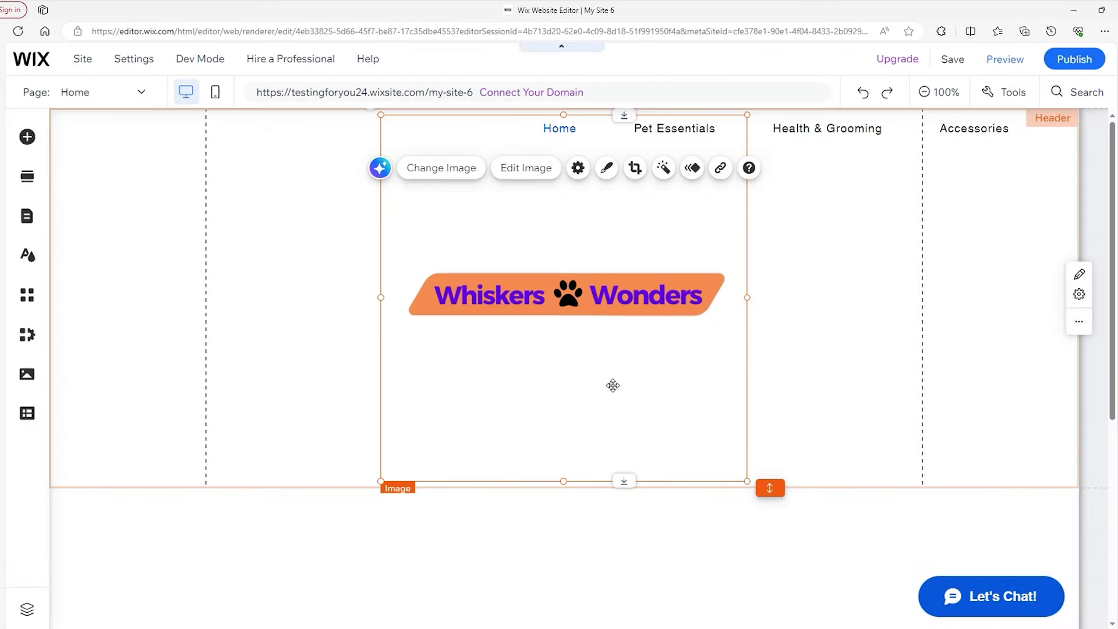
pyautogui.moveTo(609, 357); pyautogui.dragTo(499, 333)
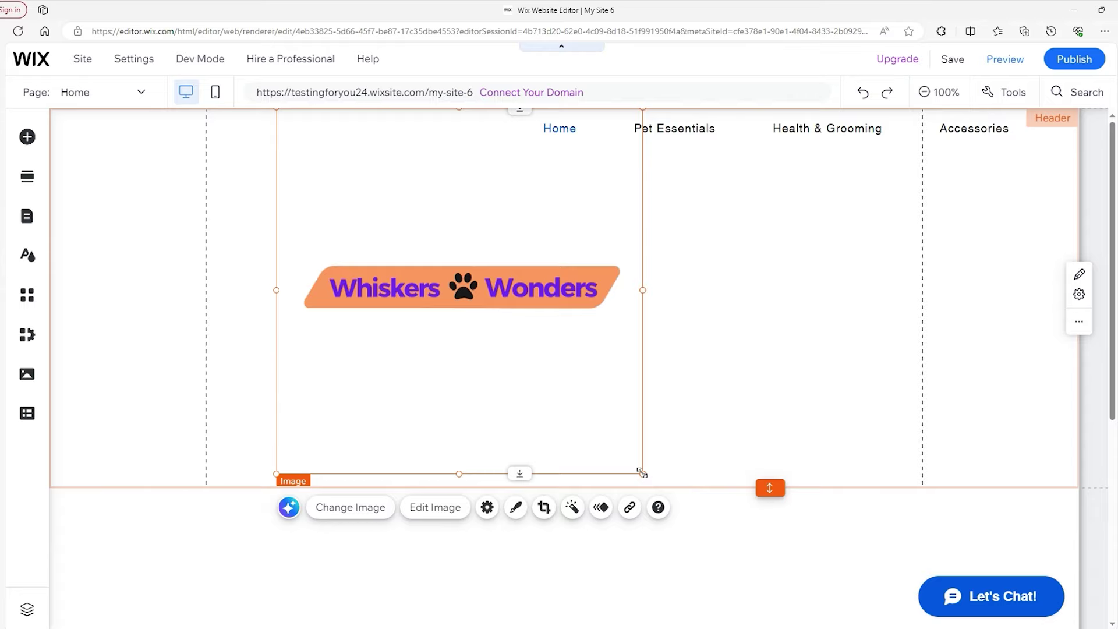
pyautogui.moveTo(641, 471); pyautogui.dragTo(444, 274)
pyautogui.moveTo(379, 192); pyautogui.dragTo(356, 187)
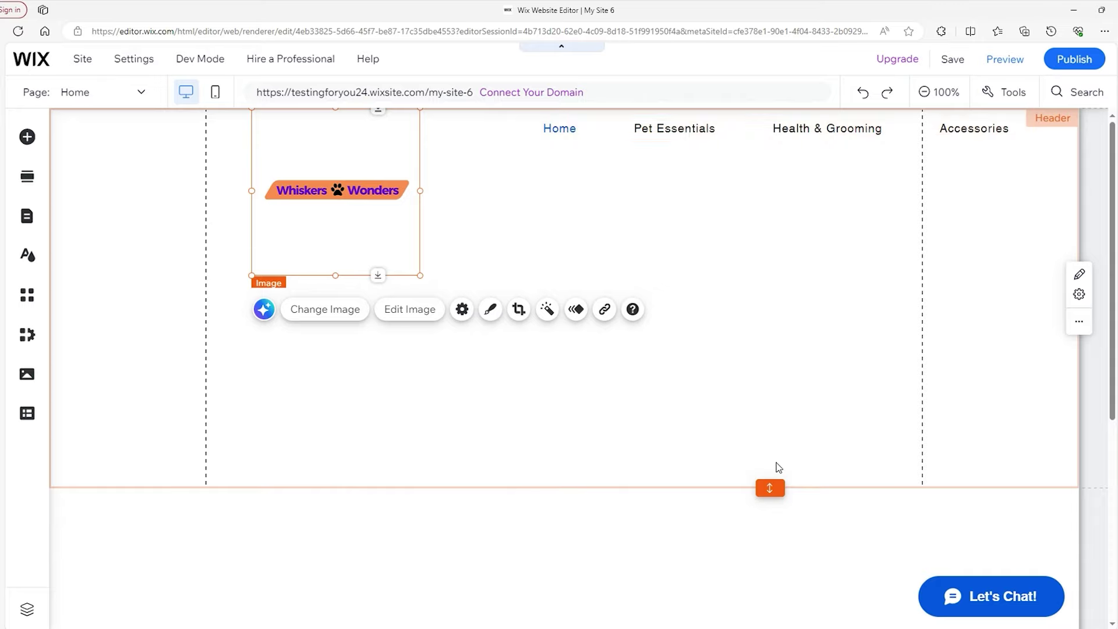
# Shorten the header so its lower edge meets the bottom of the logo image, and dismiss the long-header notice
pyautogui.moveTo(772, 490); pyautogui.dragTo(770, 274)
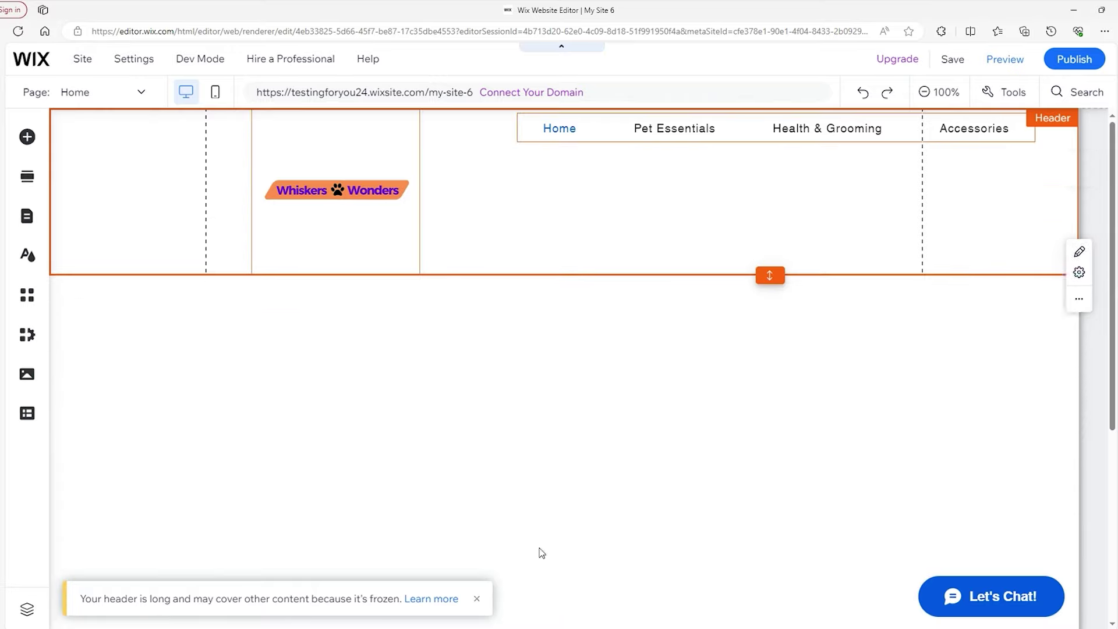
pyautogui.click(541, 553)
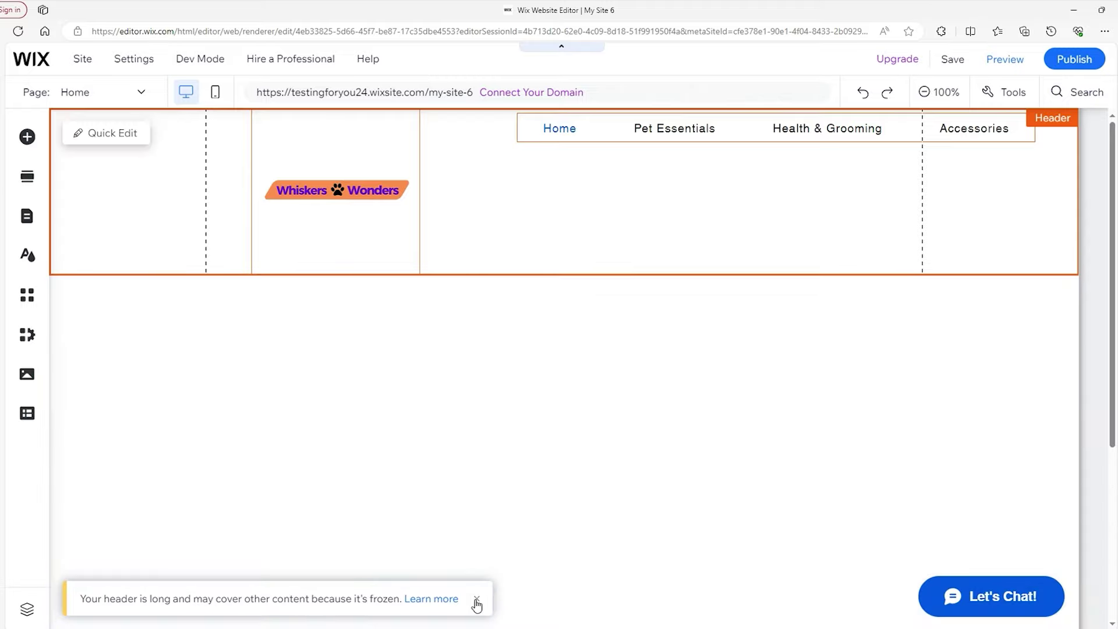
pyautogui.click(476, 599)
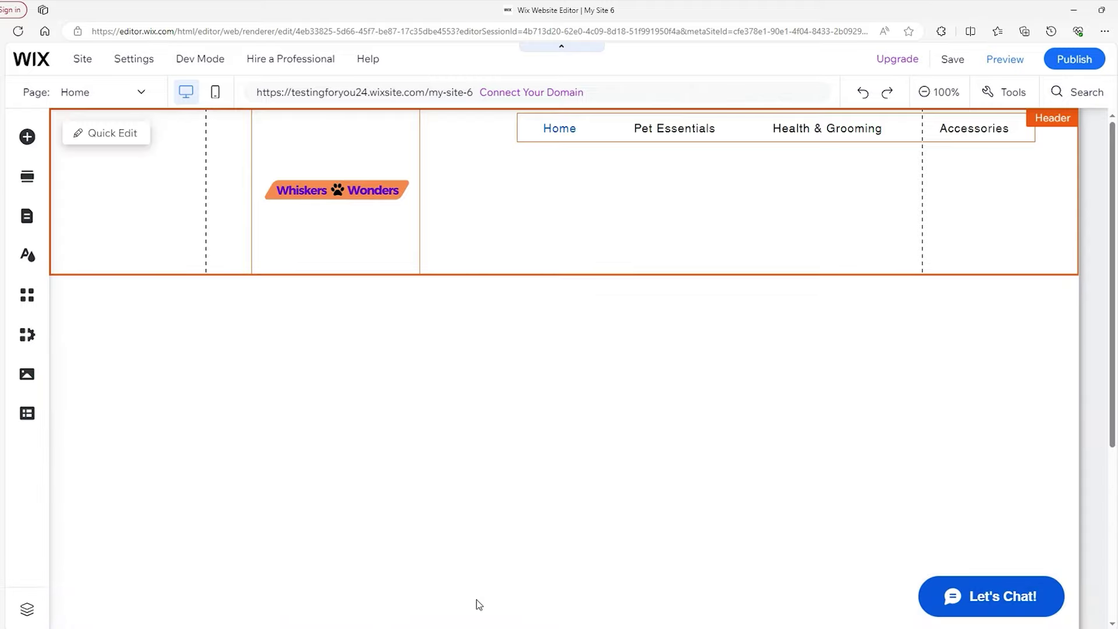
# Shrink the header logo to about 70% of its size near the left gridline and lower the horizontal menu level with it
pyautogui.click(309, 184)
pyautogui.moveTo(309, 184); pyautogui.dragTo(318, 185)
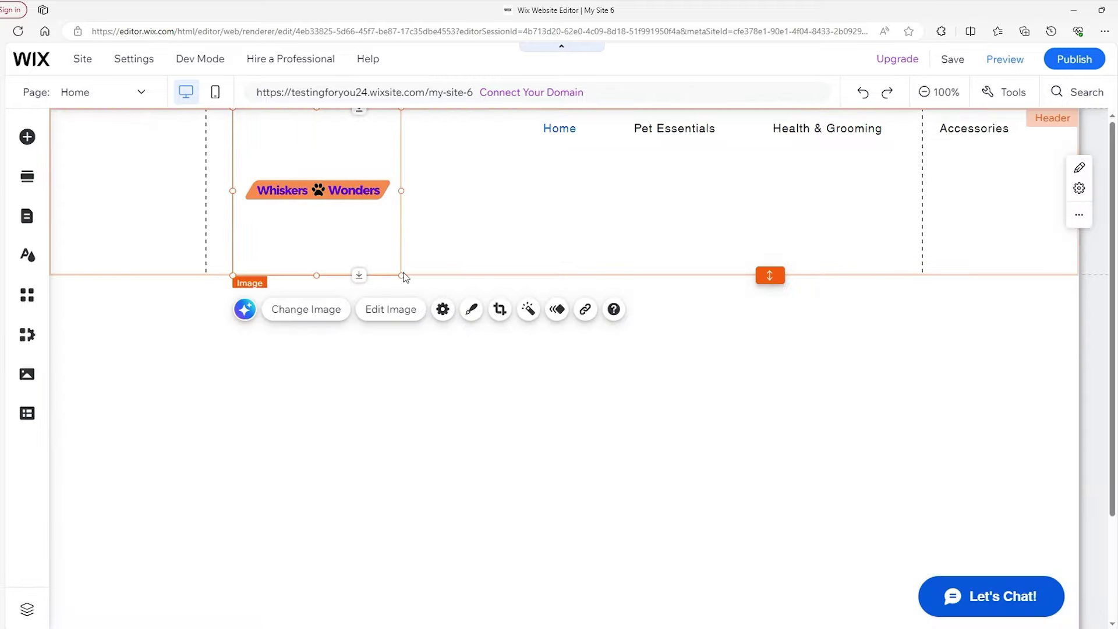
pyautogui.moveTo(402, 273); pyautogui.dragTo(365, 217)
pyautogui.moveTo(285, 169); pyautogui.dragTo(275, 169)
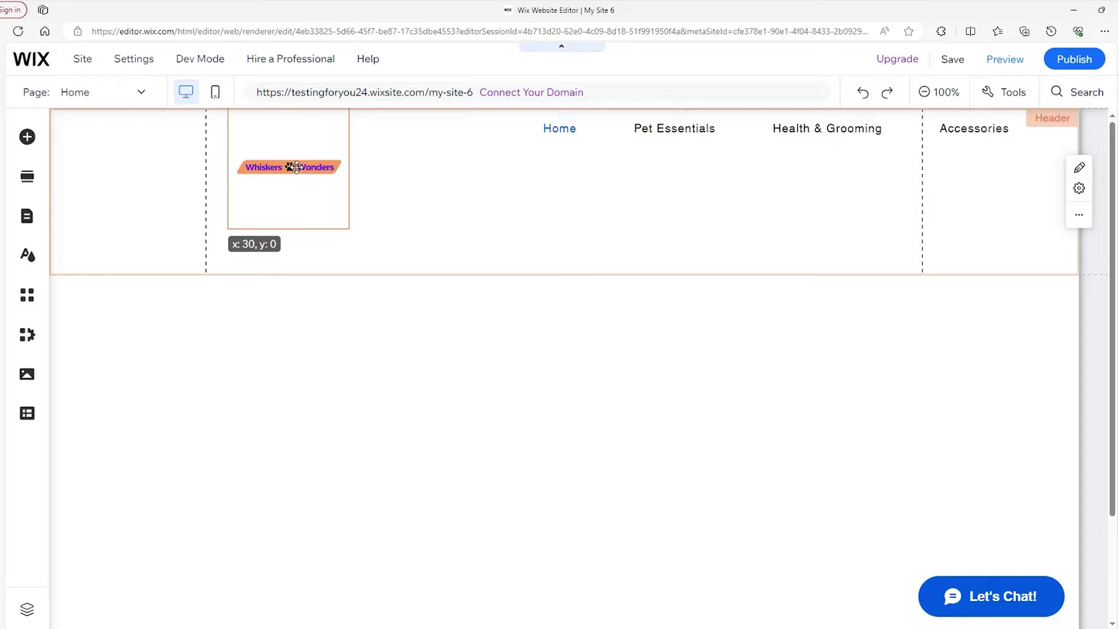
pyautogui.moveTo(612, 132); pyautogui.dragTo(613, 168)
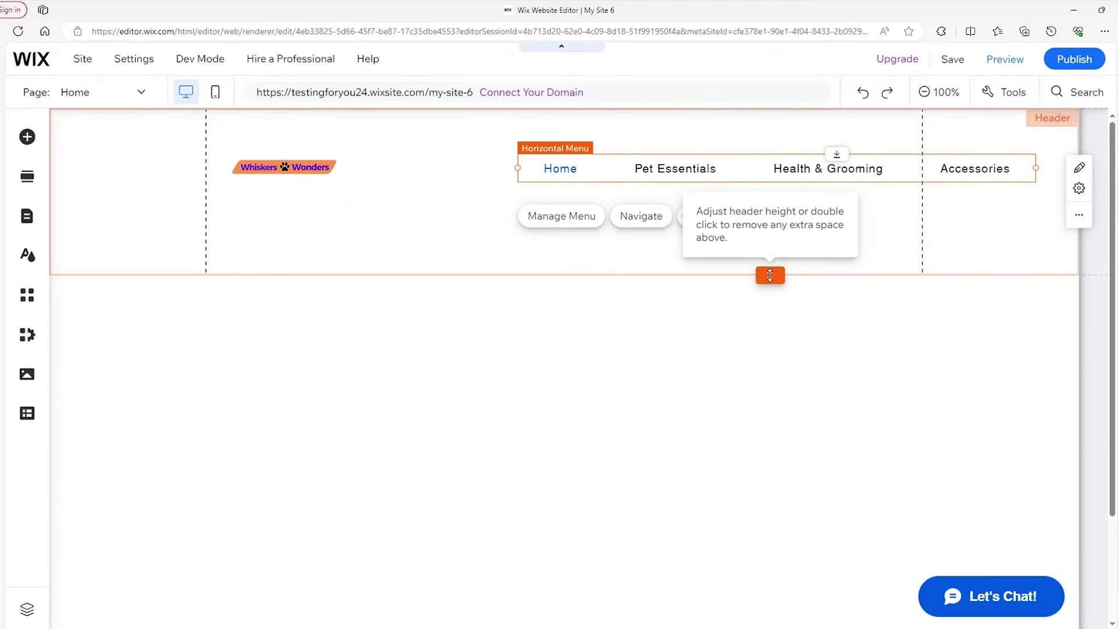
# Shorten the header to the bottom of the smaller logo and shift the logo and horizontal menu slightly to the left
pyautogui.moveTo(768, 272); pyautogui.dragTo(769, 228)
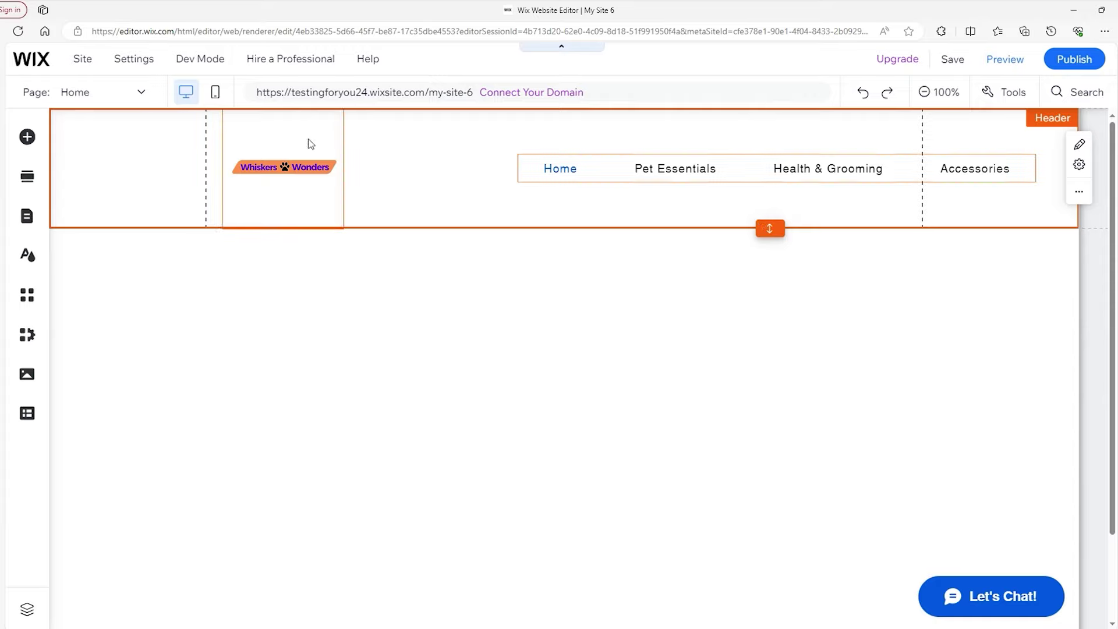
pyautogui.moveTo(297, 169); pyautogui.dragTo(271, 169)
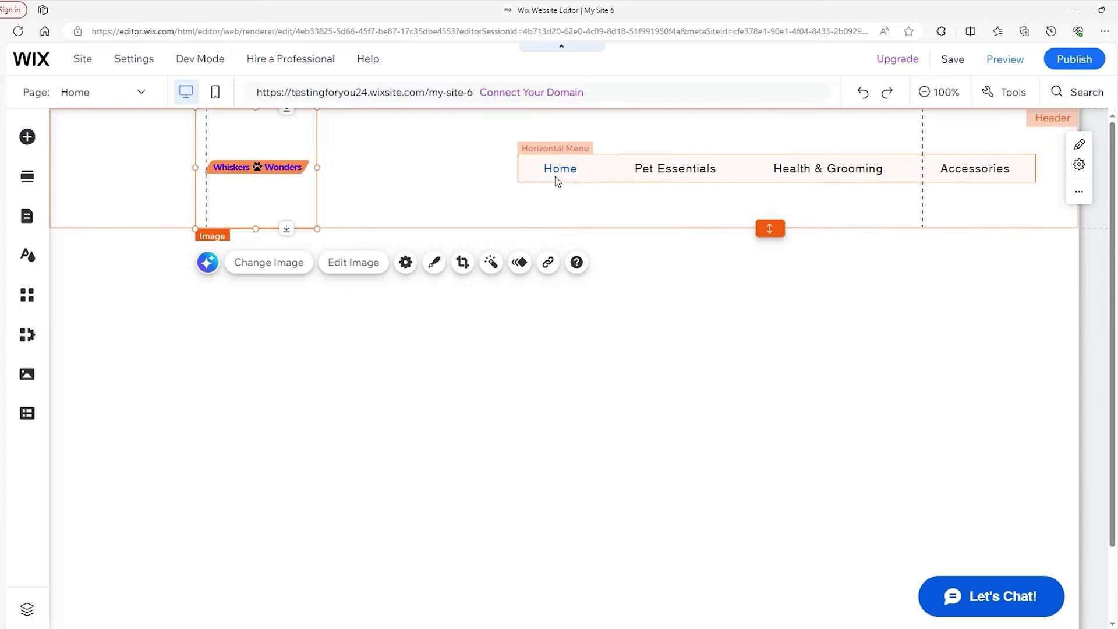
pyautogui.moveTo(584, 168); pyautogui.dragTo(598, 167)
pyautogui.click(640, 168)
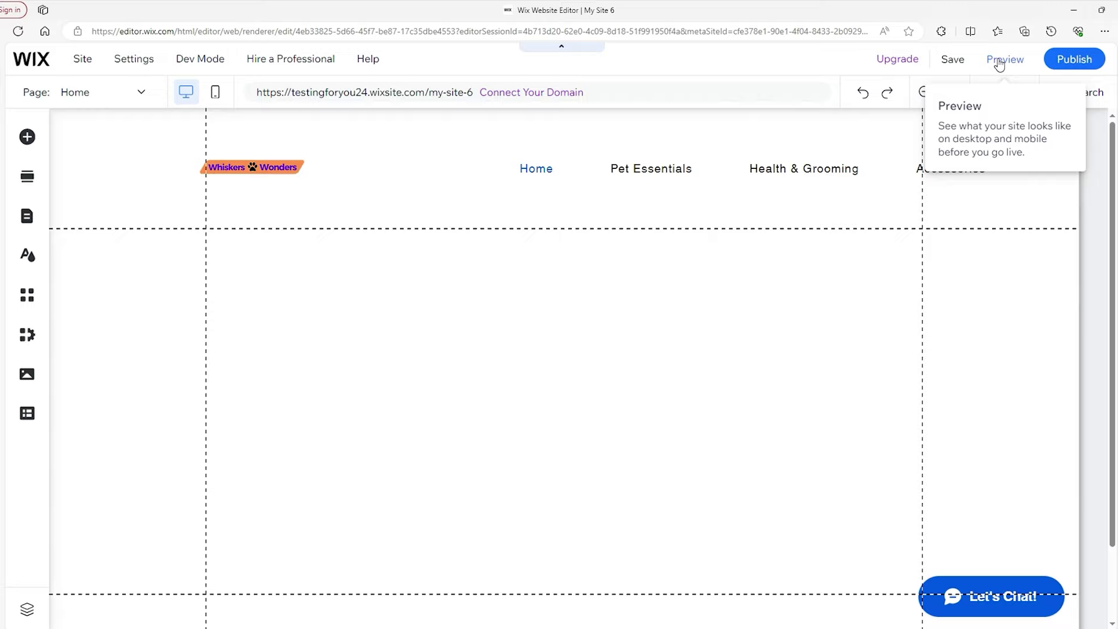
# Preview the desktop site to check the header layout, and return to the editor
pyautogui.click(999, 62)
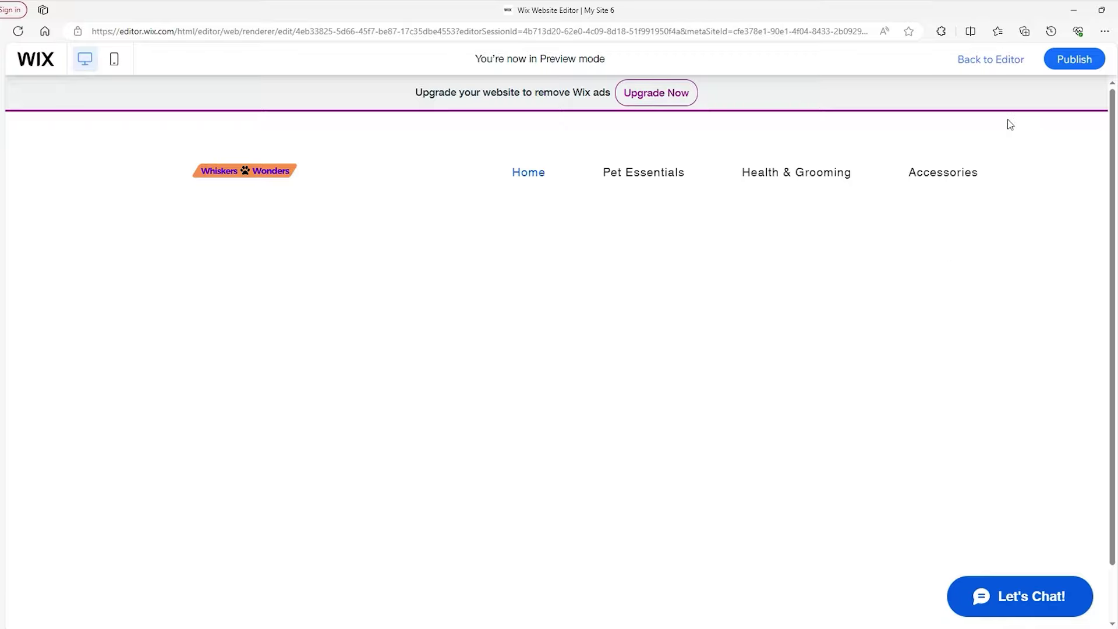
pyautogui.click(989, 61)
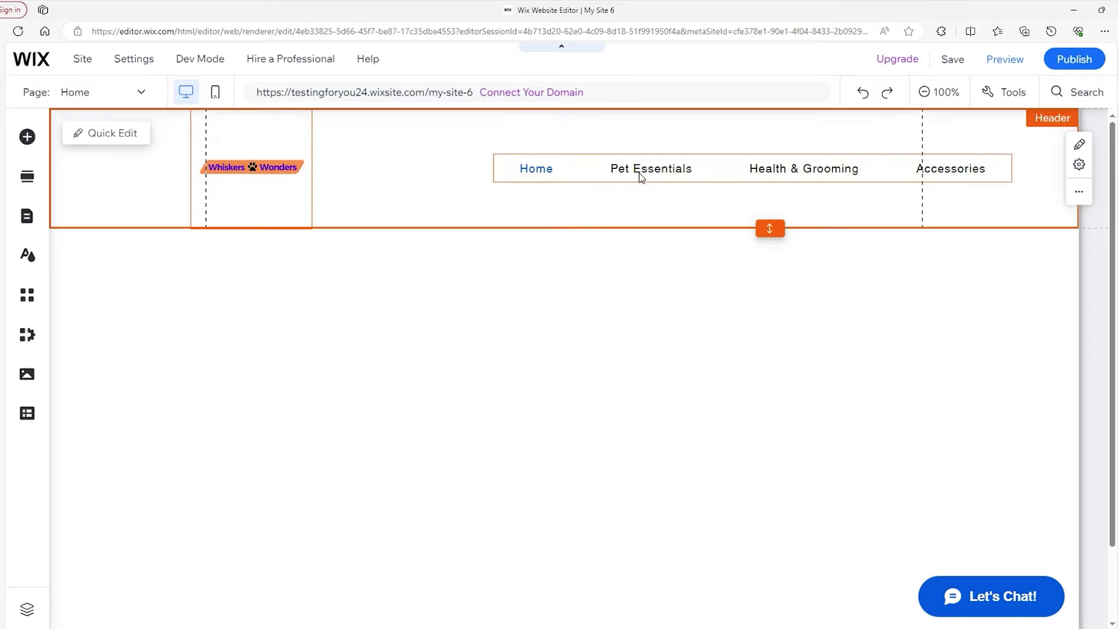
# Try placing Health & Grooming above Pet Essentials in the site menu, and restore the previous page order
pyautogui.click(641, 174)
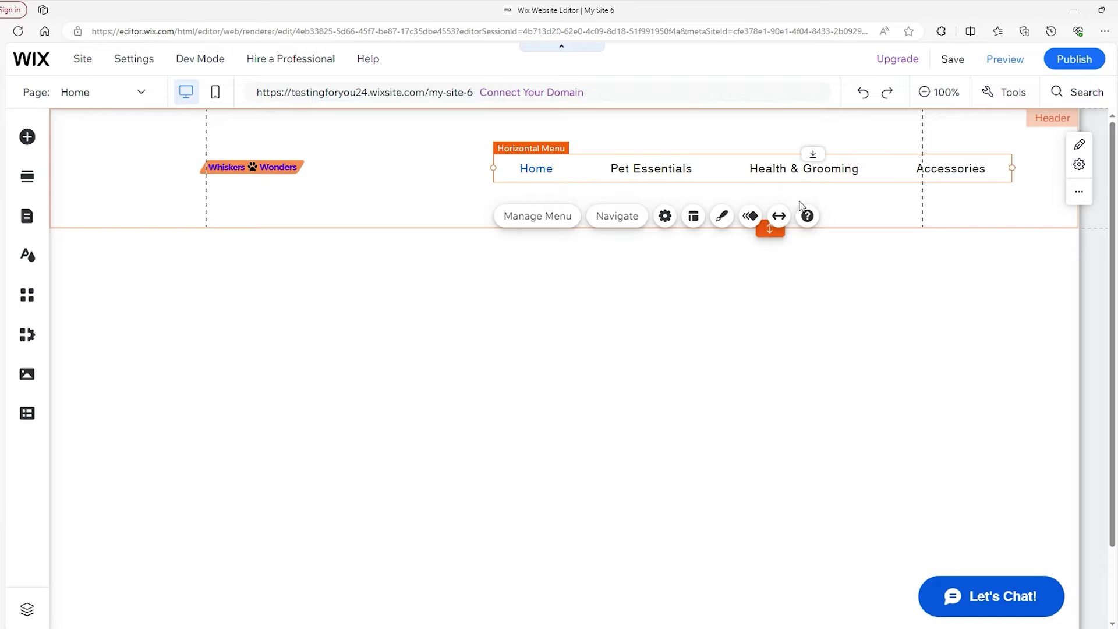
pyautogui.click(534, 219)
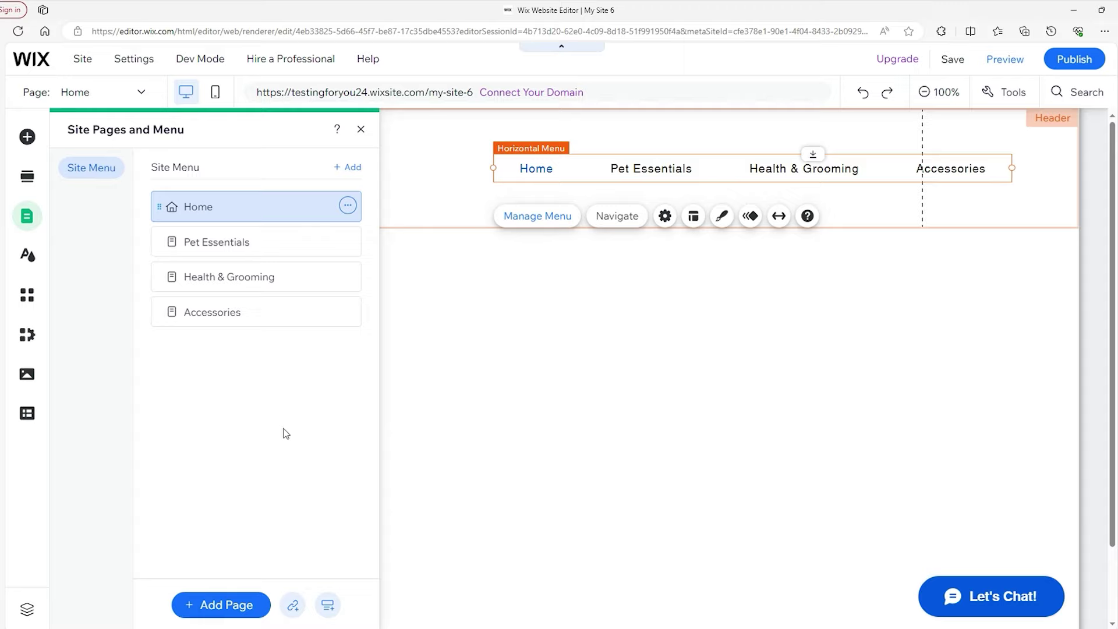
pyautogui.moveTo(194, 277)
pyautogui.mouseDown()
pyautogui.moveTo(198, 223)
pyautogui.moveTo(199, 297)
pyautogui.moveTo(219, 325)
pyautogui.moveTo(217, 260)
pyautogui.mouseUp()
pyautogui.click(212, 314)
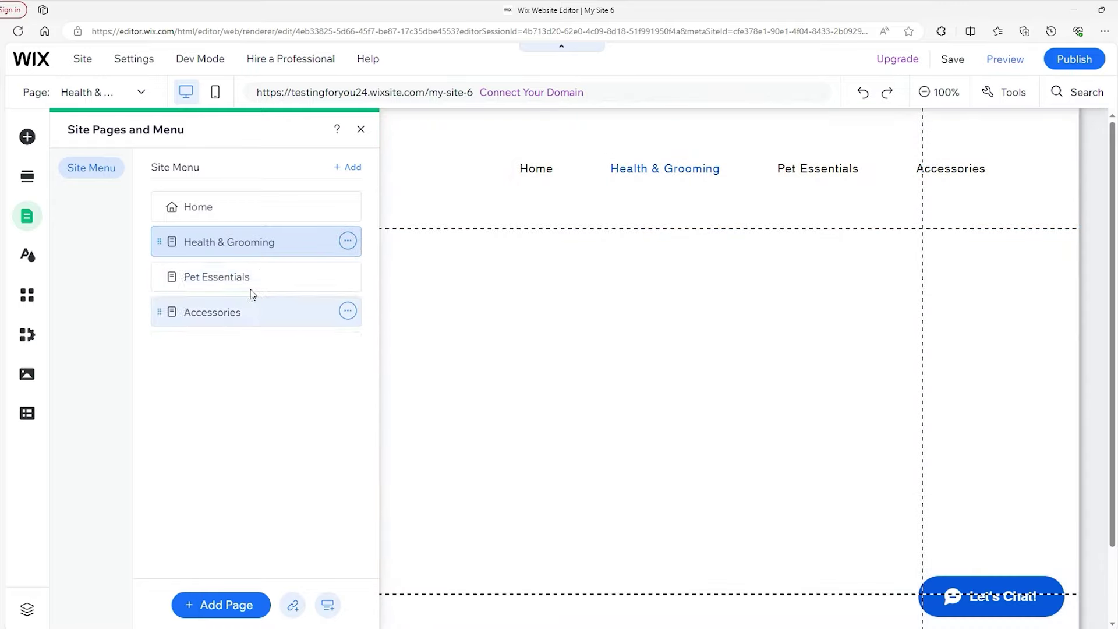
pyautogui.moveTo(252, 294); pyautogui.dragTo(250, 233)
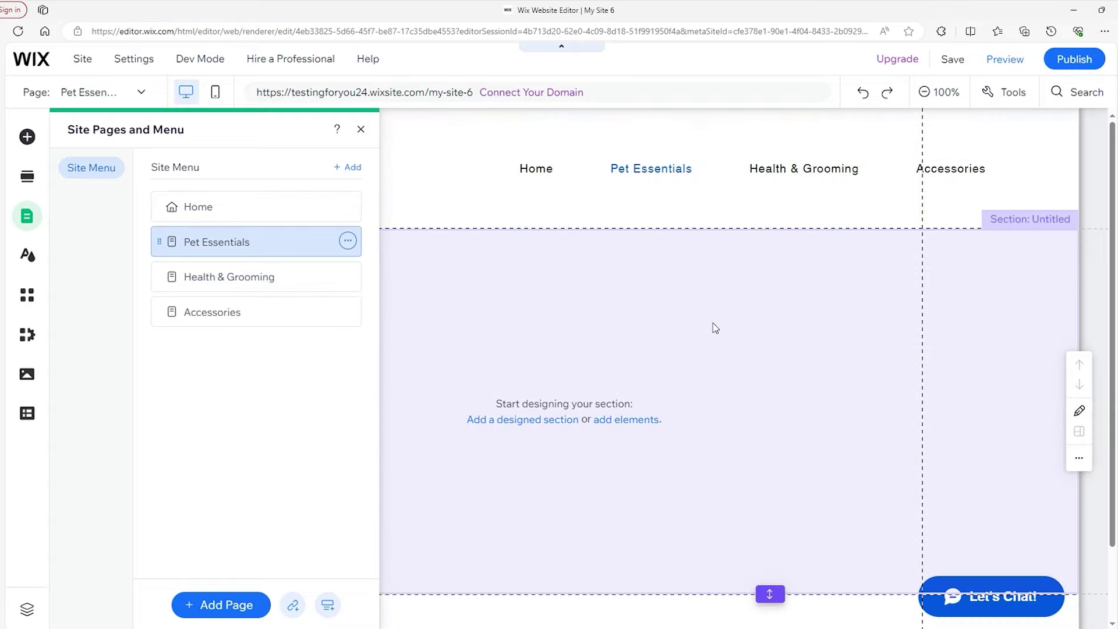
pyautogui.click(716, 323)
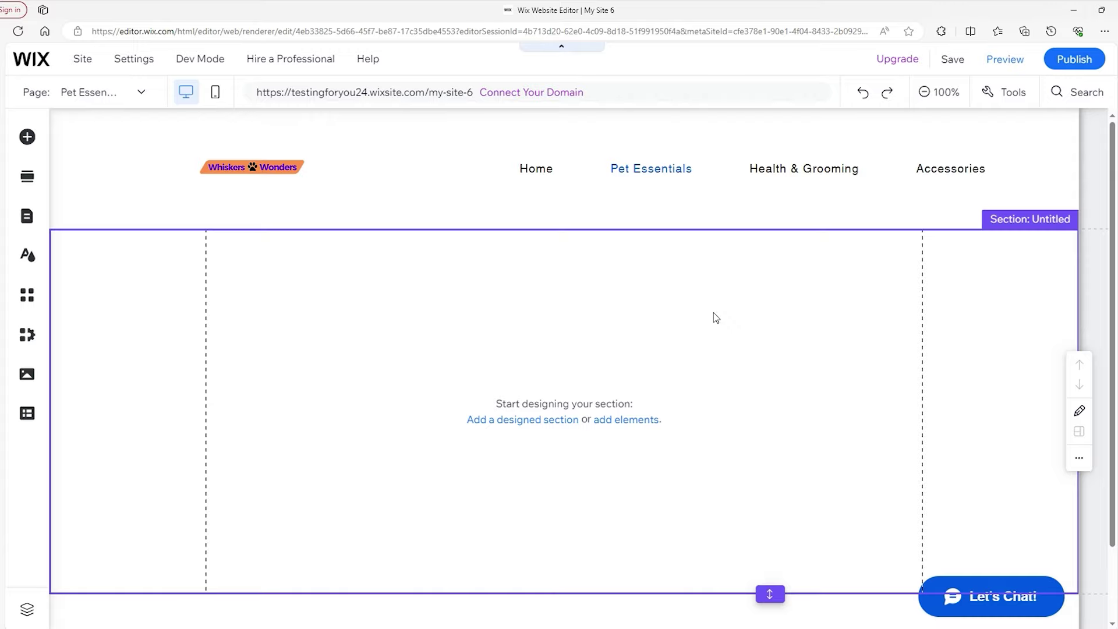
# Set the header's horizontal menu as an advanced menu and close its item list
pyautogui.scroll(-2, 676, 395)
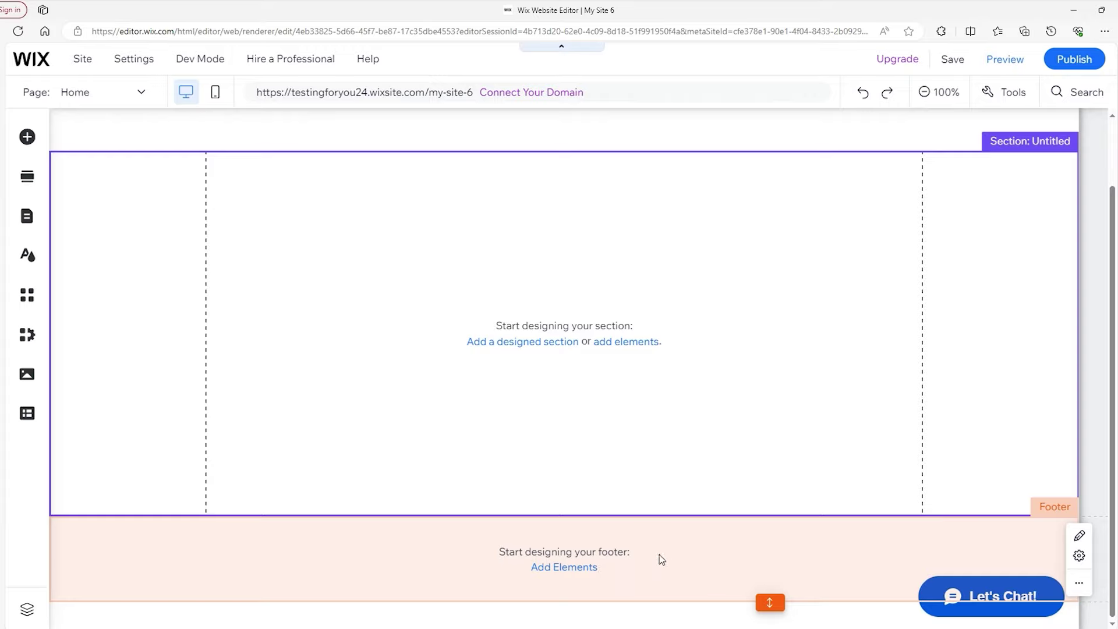
pyautogui.scroll(2, 709, 317)
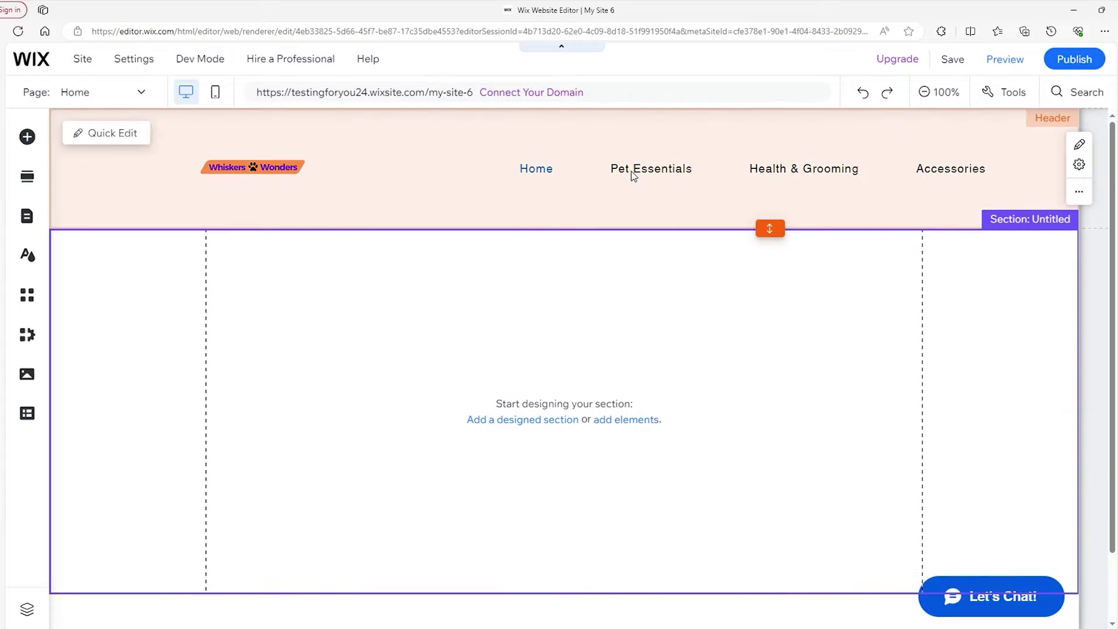
pyautogui.click(631, 171)
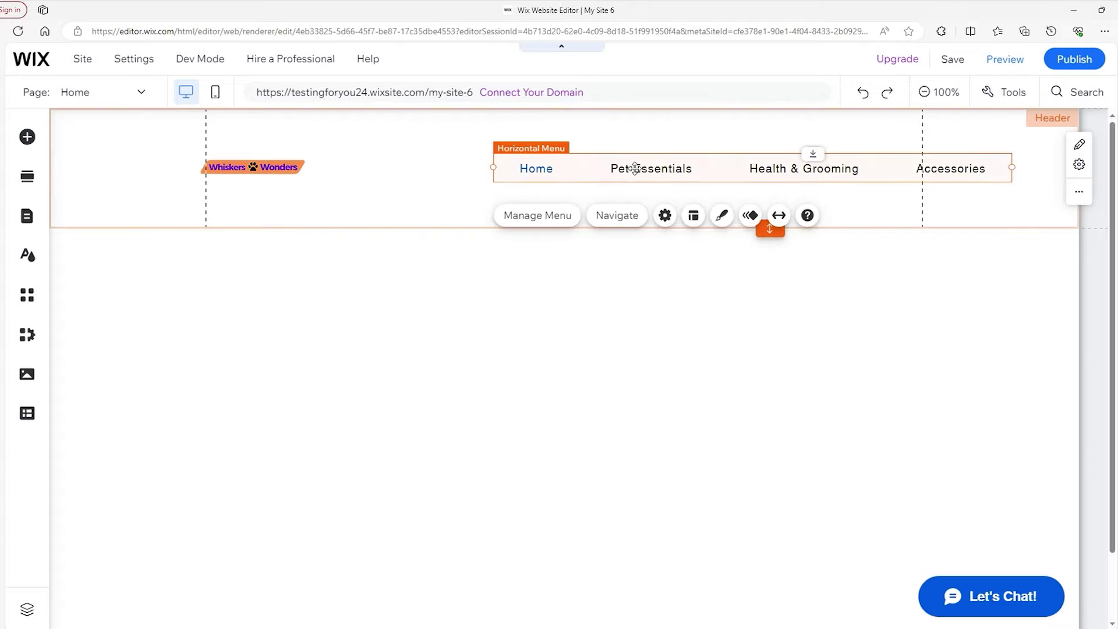
pyautogui.click(665, 217)
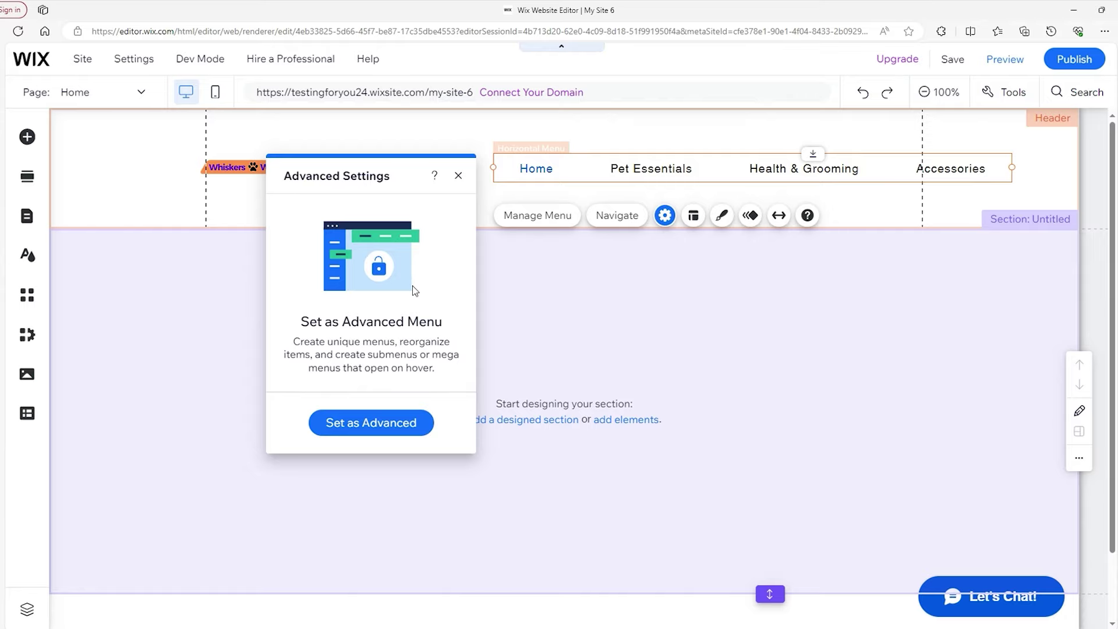
pyautogui.click(391, 423)
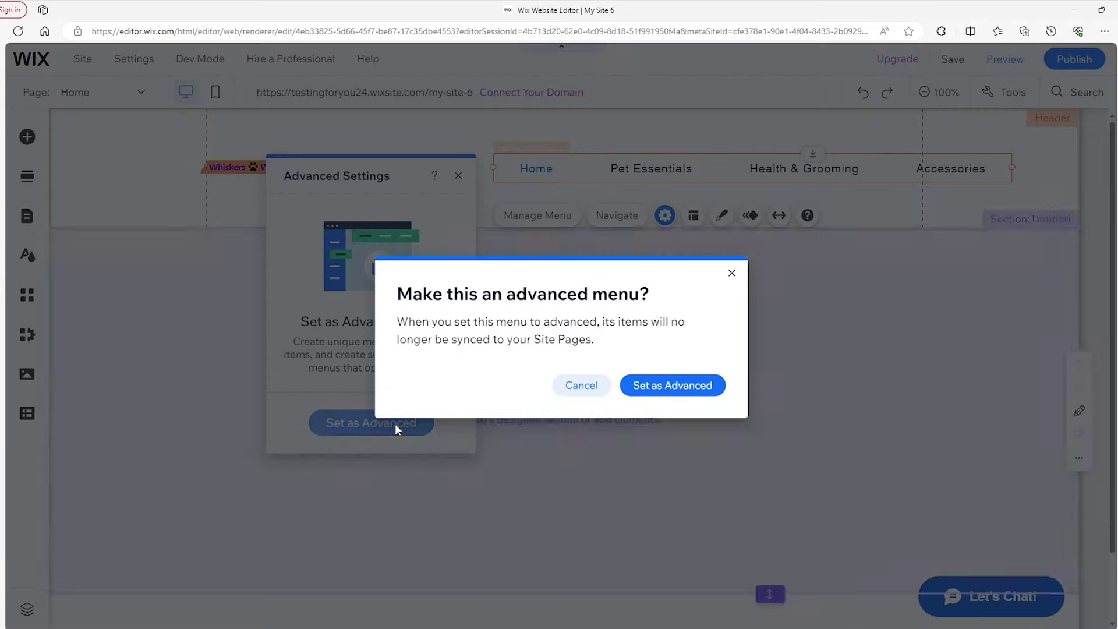
pyautogui.click(668, 386)
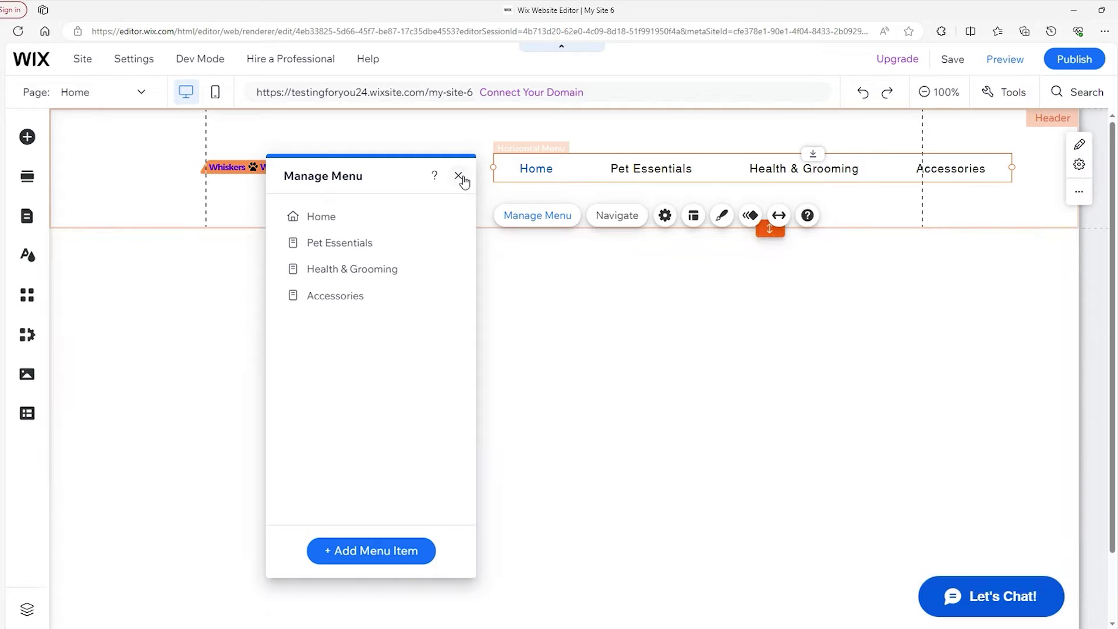
pyautogui.click(458, 175)
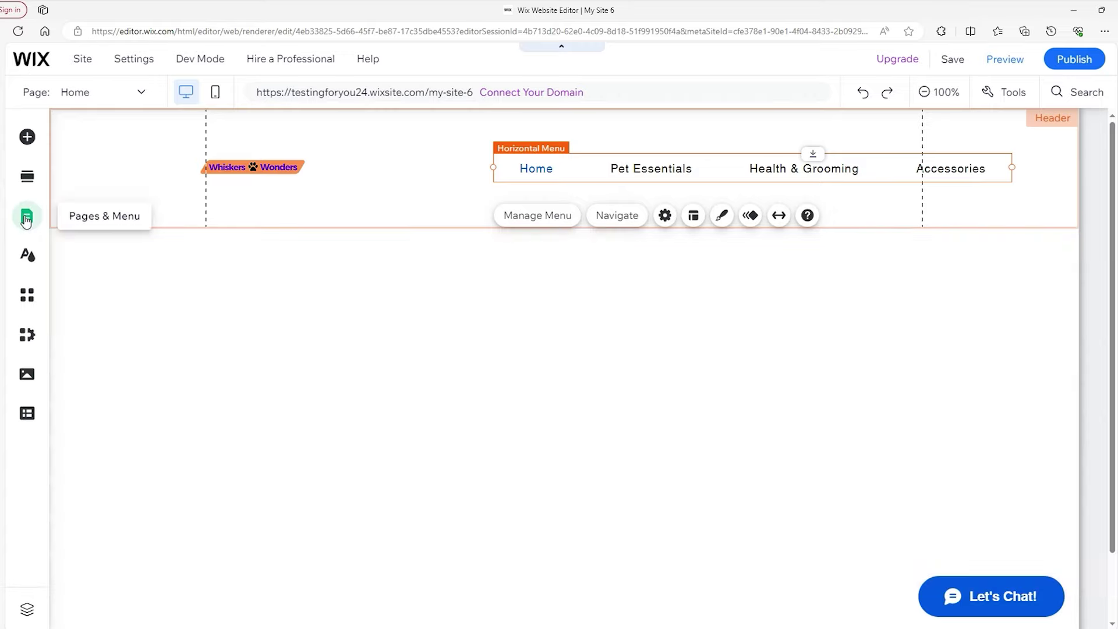
# Add a blank page named Address to the site
pyautogui.click(26, 220)
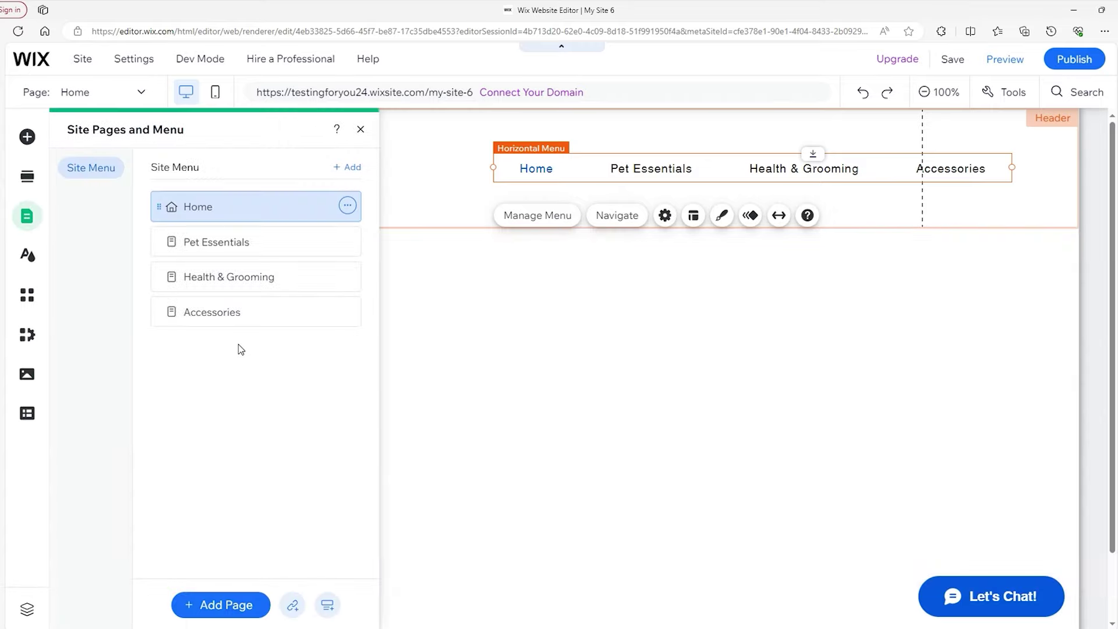
pyautogui.click(215, 606)
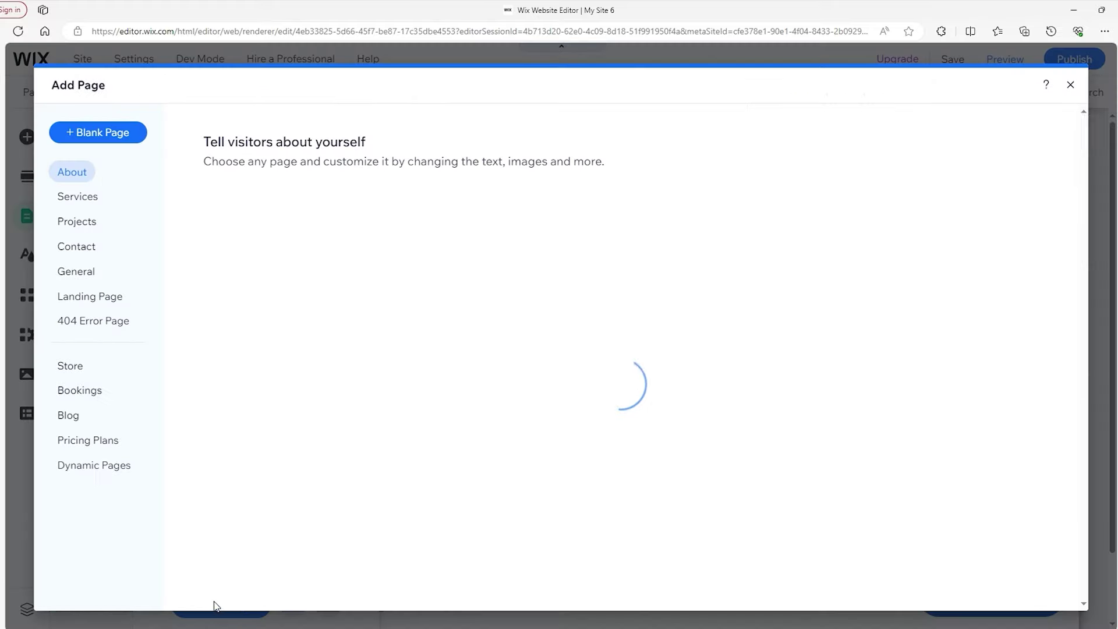
pyautogui.click(115, 134)
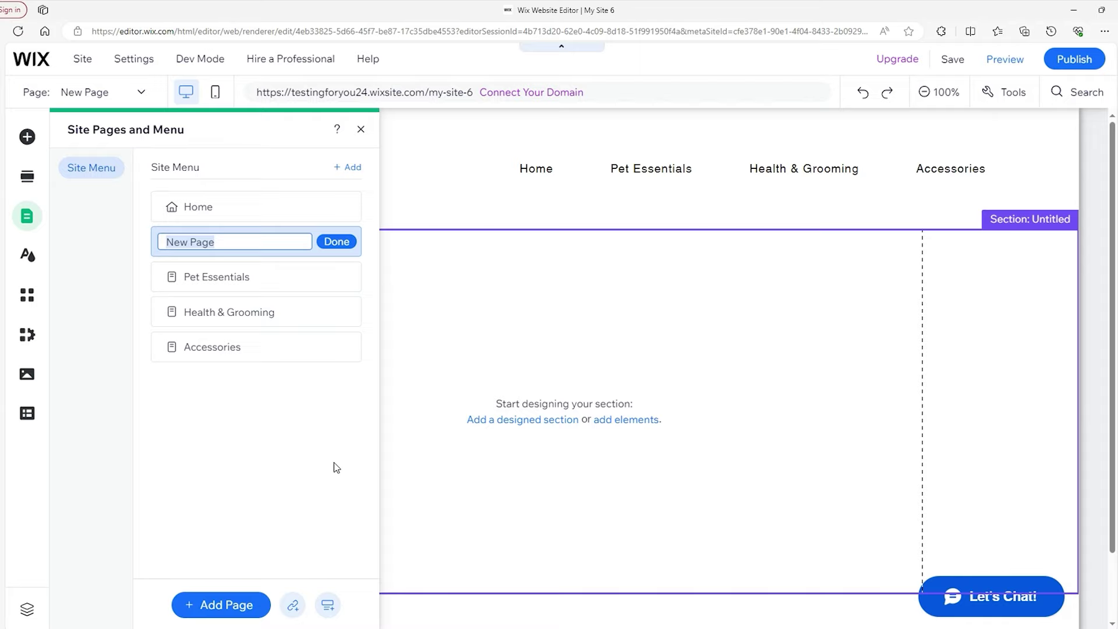
pyautogui.write('Address')
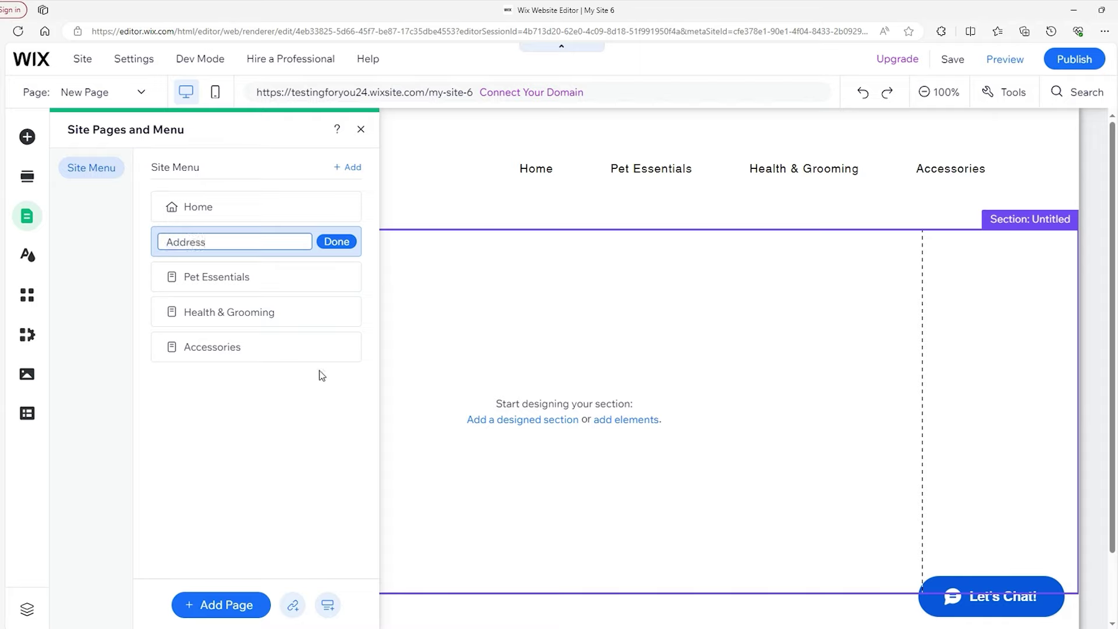
pyautogui.click(336, 241)
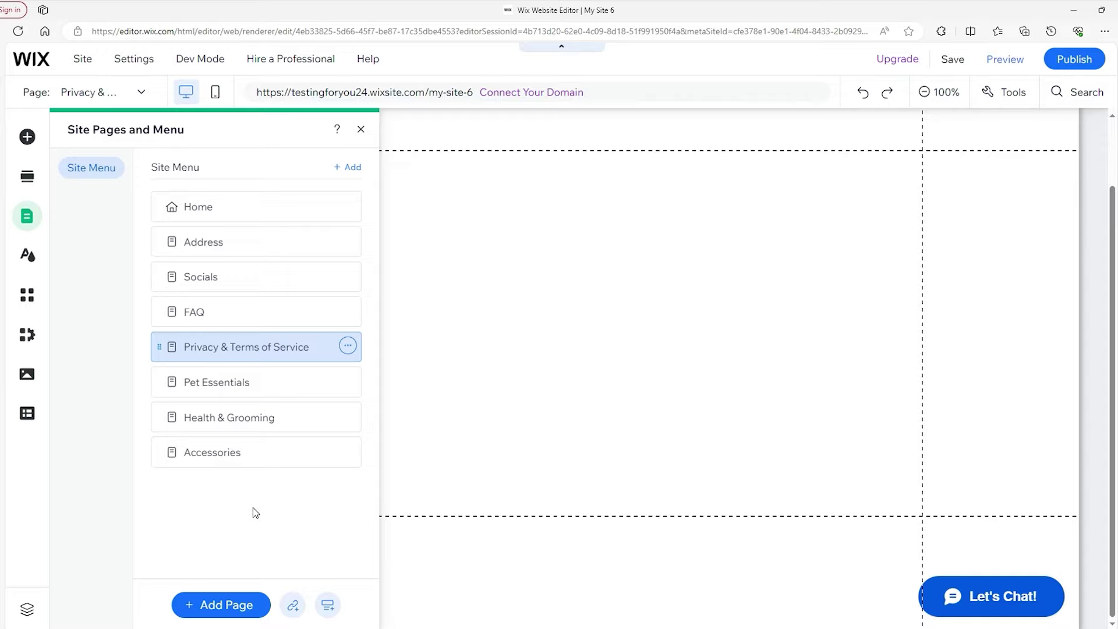
# Add the first themed menu to the page and place it in the footer
pyautogui.click(26, 137)
pyautogui.click(118, 310)
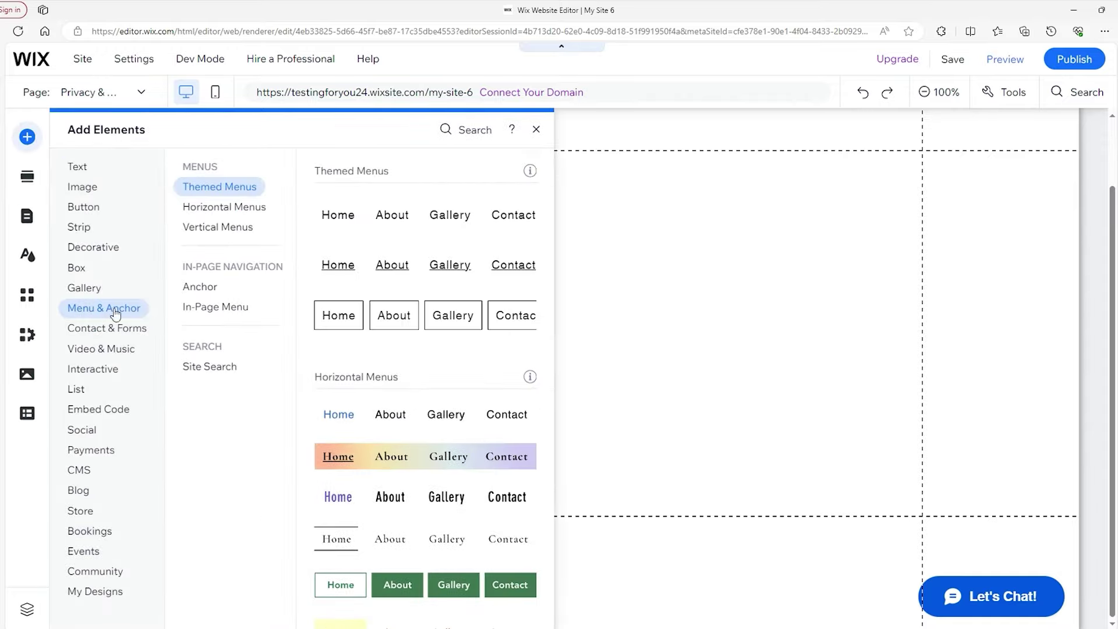
pyautogui.click(370, 219)
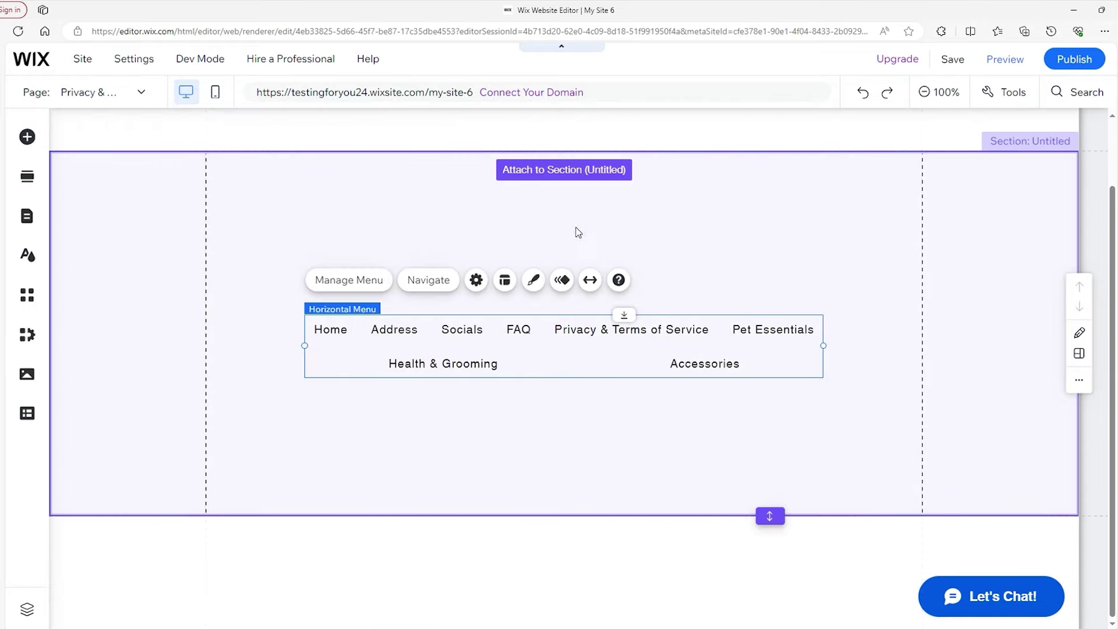
pyautogui.moveTo(503, 334); pyautogui.dragTo(511, 547)
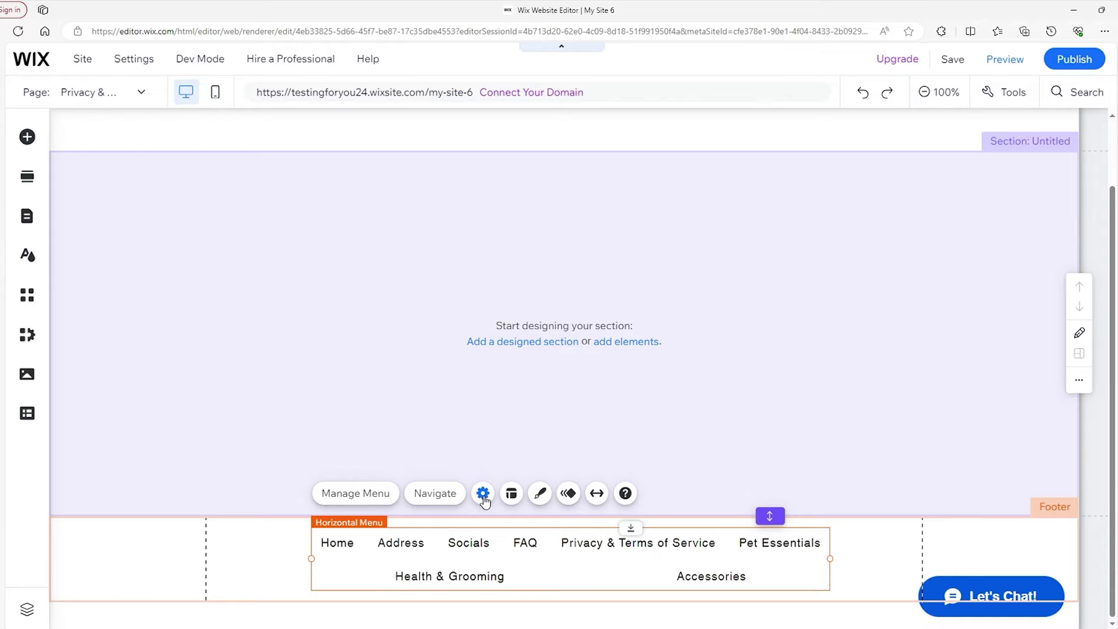
# Set the footer's horizontal menu as an advanced menu and move its item list clear of the menu
pyautogui.click(482, 494)
pyautogui.moveTo(940, 323); pyautogui.dragTo(918, 276)
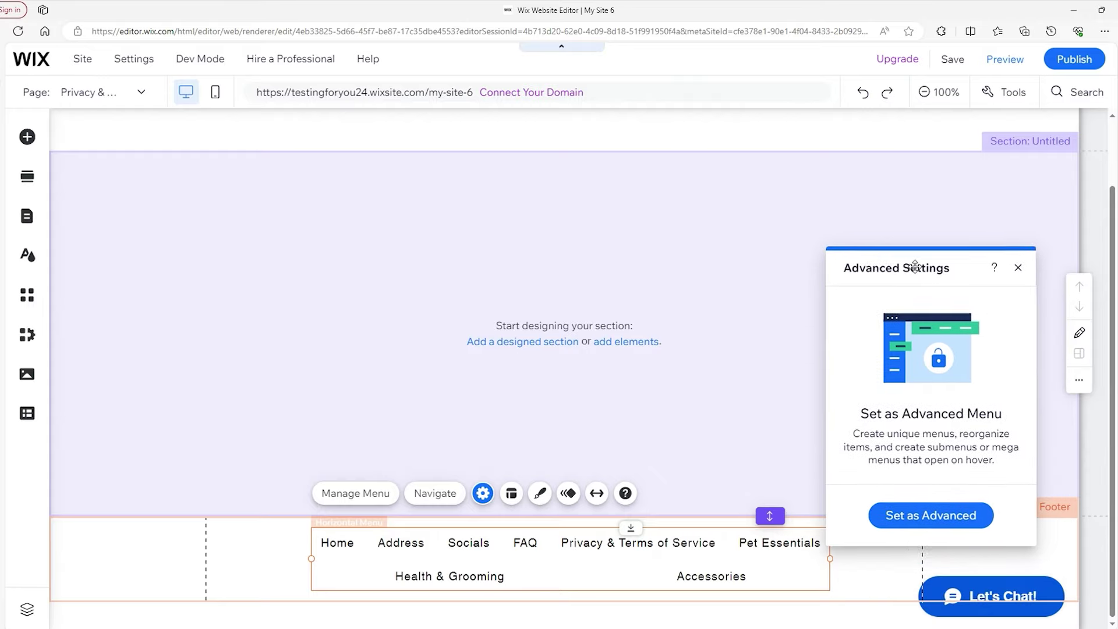
pyautogui.click(930, 512)
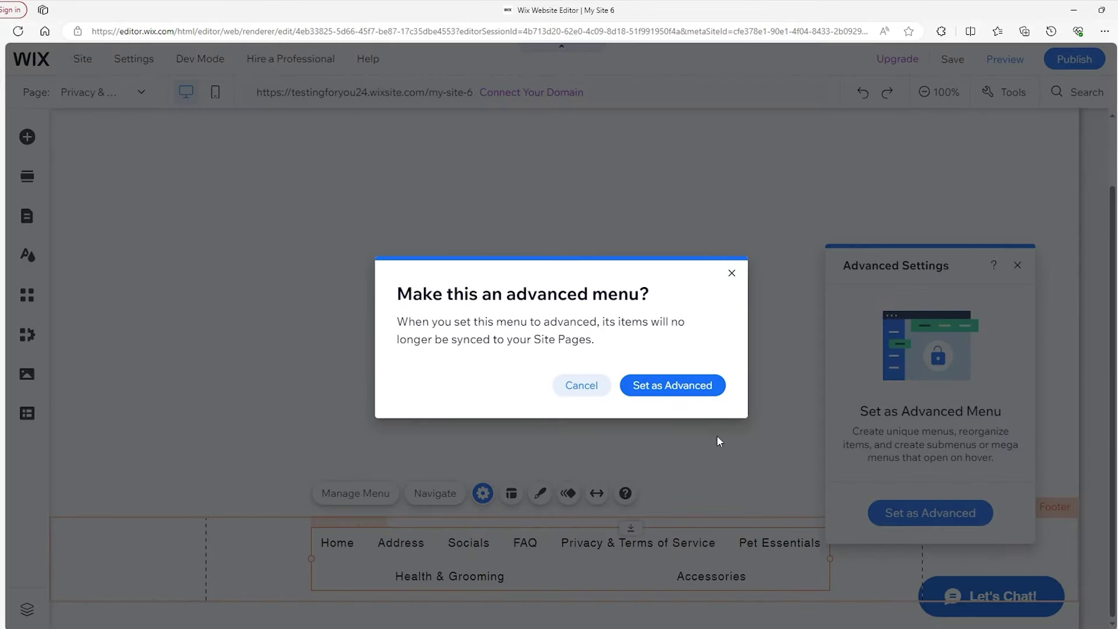
pyautogui.click(699, 390)
pyautogui.moveTo(912, 274); pyautogui.dragTo(939, 185)
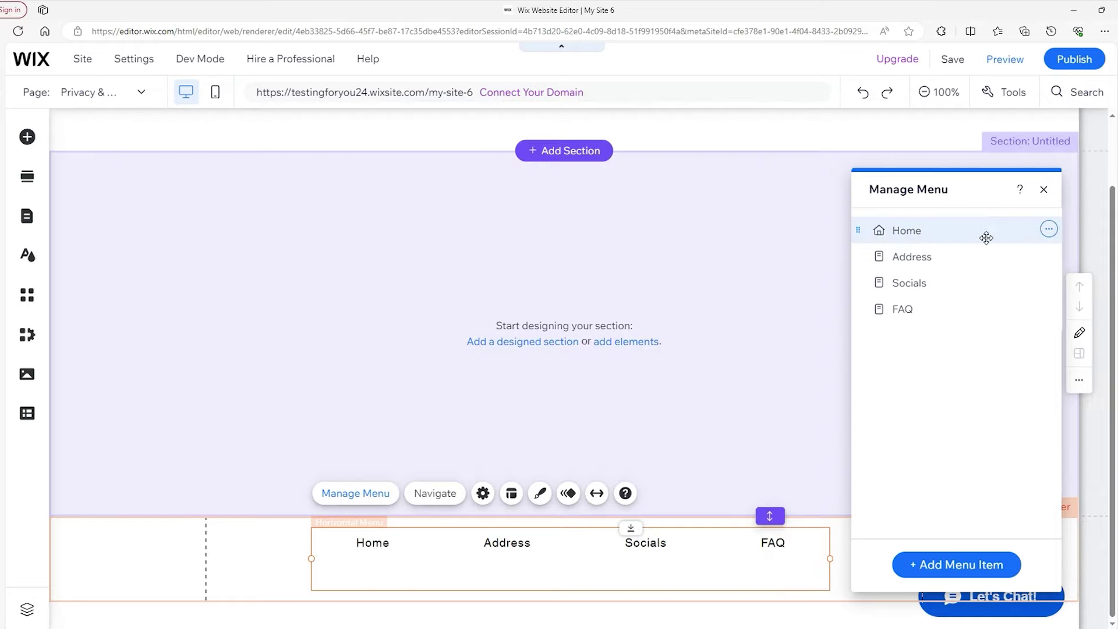
# Hide the Home page from the footer menu and add the Privacy & Terms of Service page to it
pyautogui.click(1048, 229)
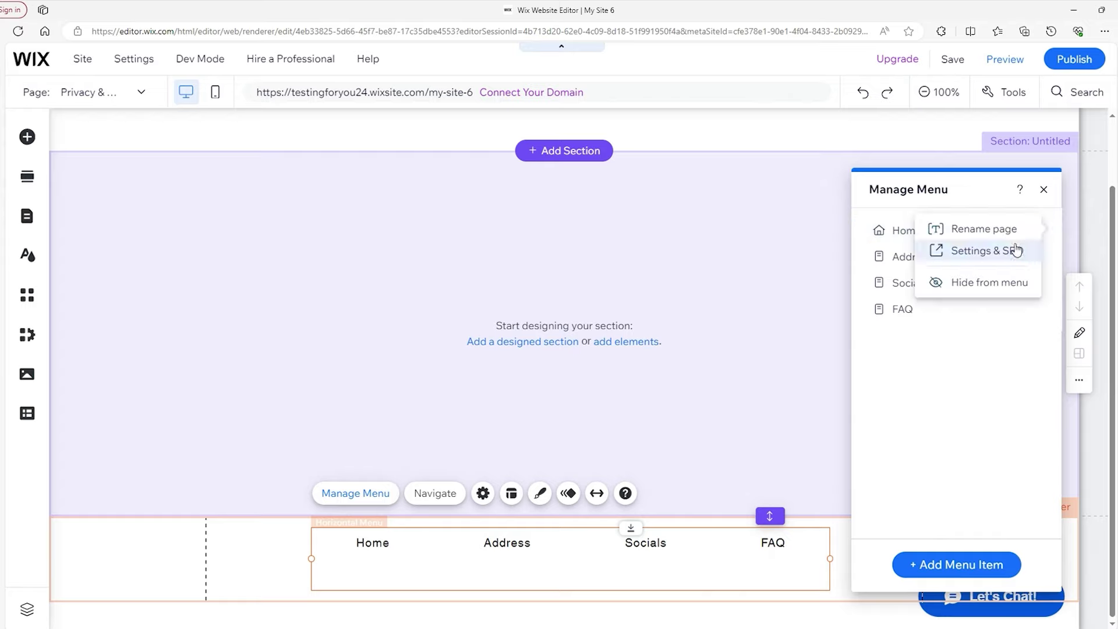
pyautogui.click(976, 287)
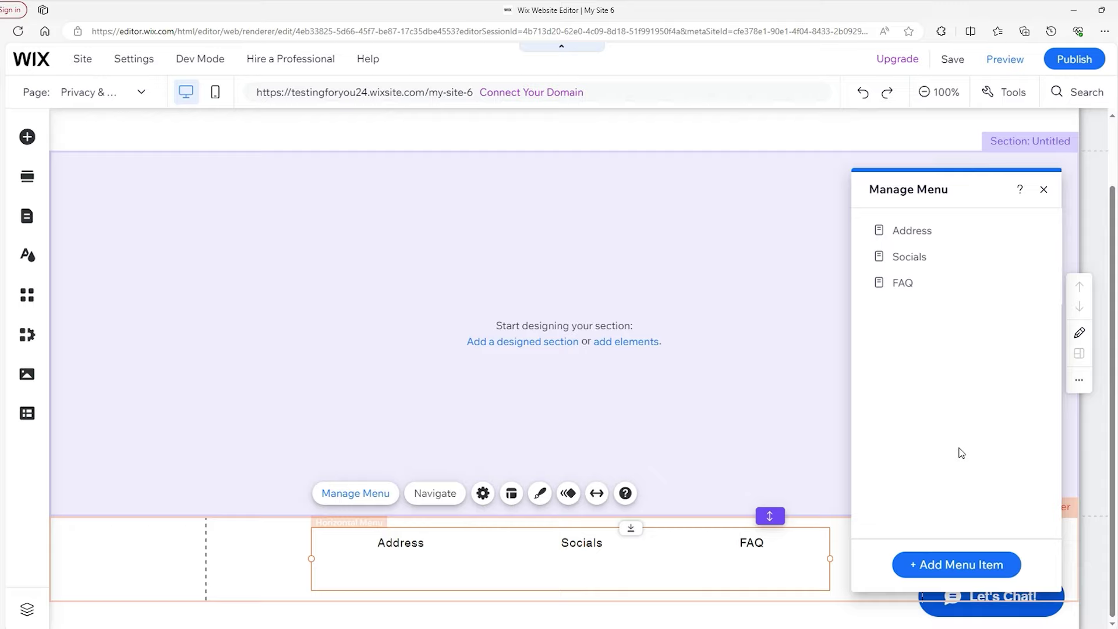
pyautogui.click(939, 567)
pyautogui.click(818, 460)
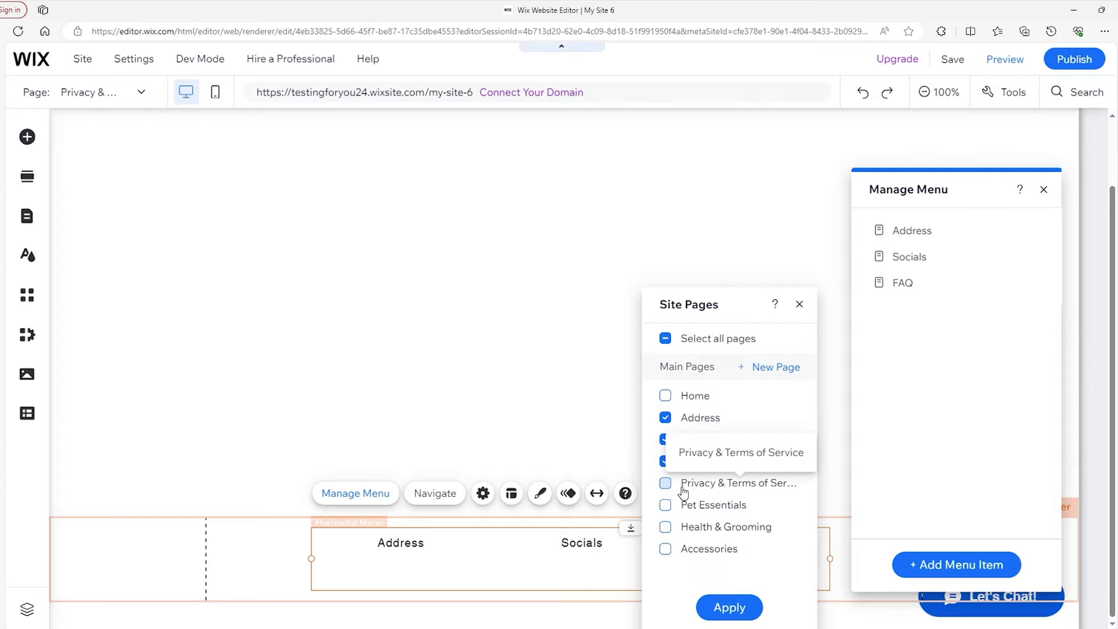
pyautogui.click(690, 490)
pyautogui.click(729, 607)
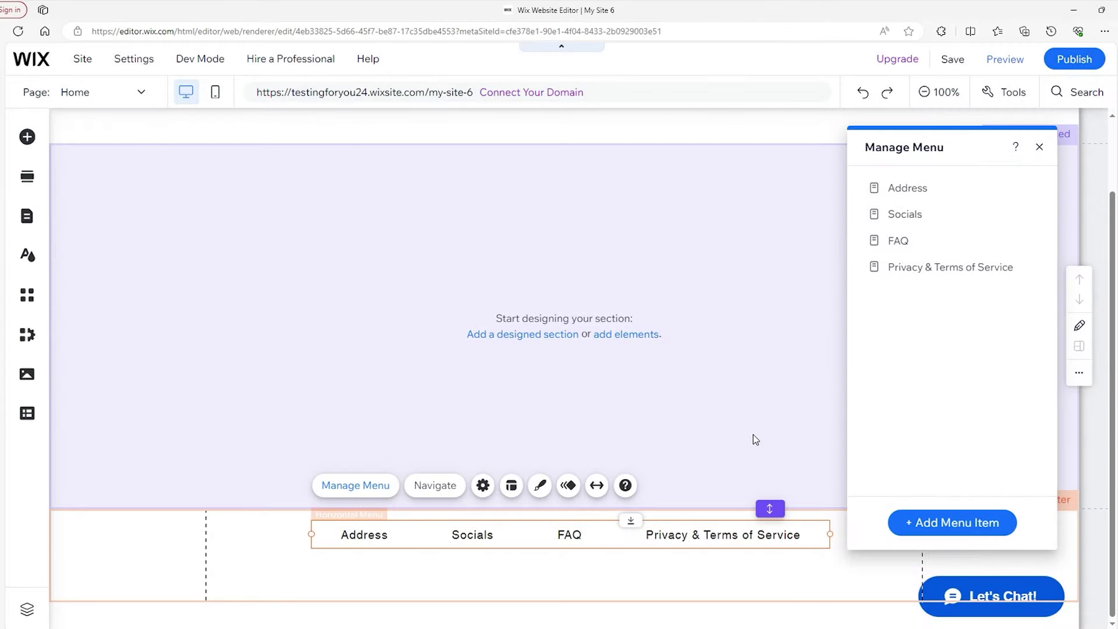
# Examine the footer menu's page navigation, advanced settings, and layout options for overflow, spacing, alignment, direction and padding
pyautogui.click(434, 494)
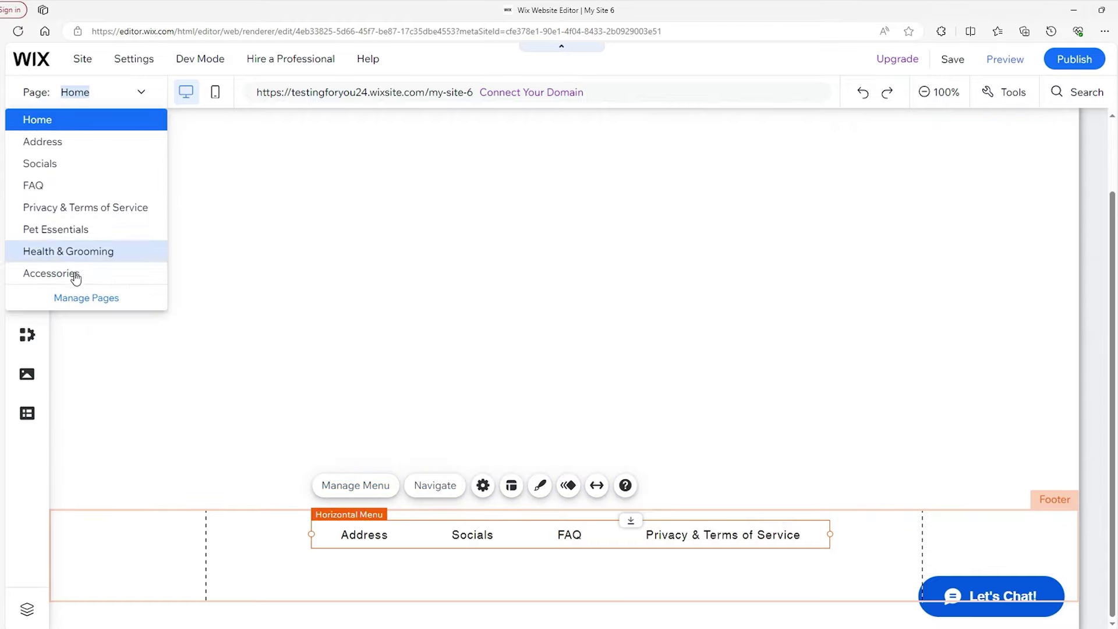
pyautogui.click(482, 486)
pyautogui.click(483, 486)
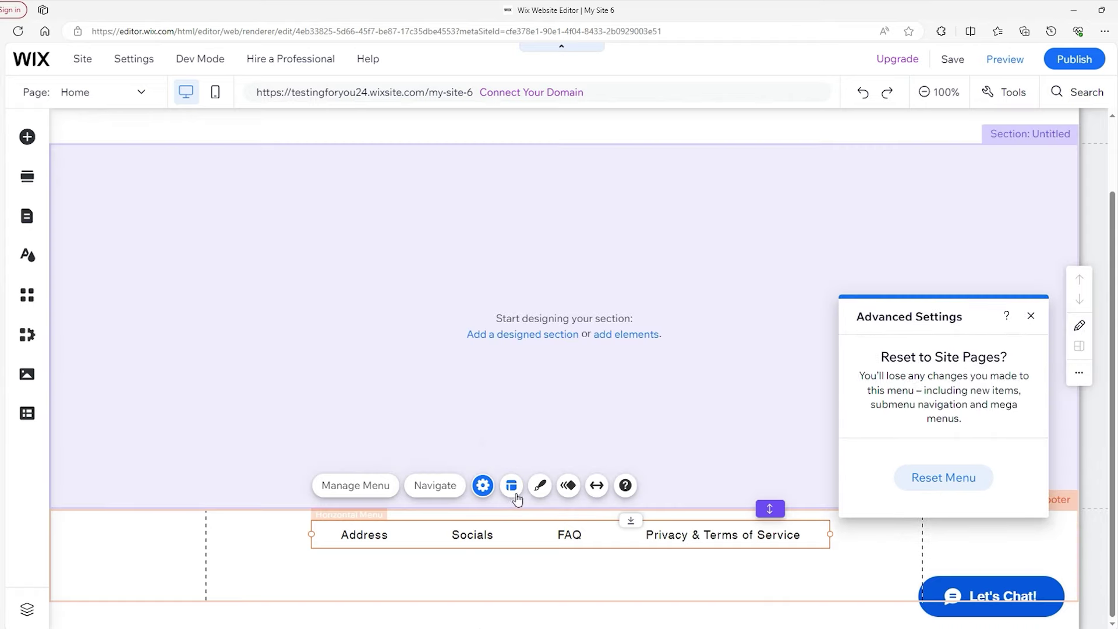
pyautogui.click(511, 485)
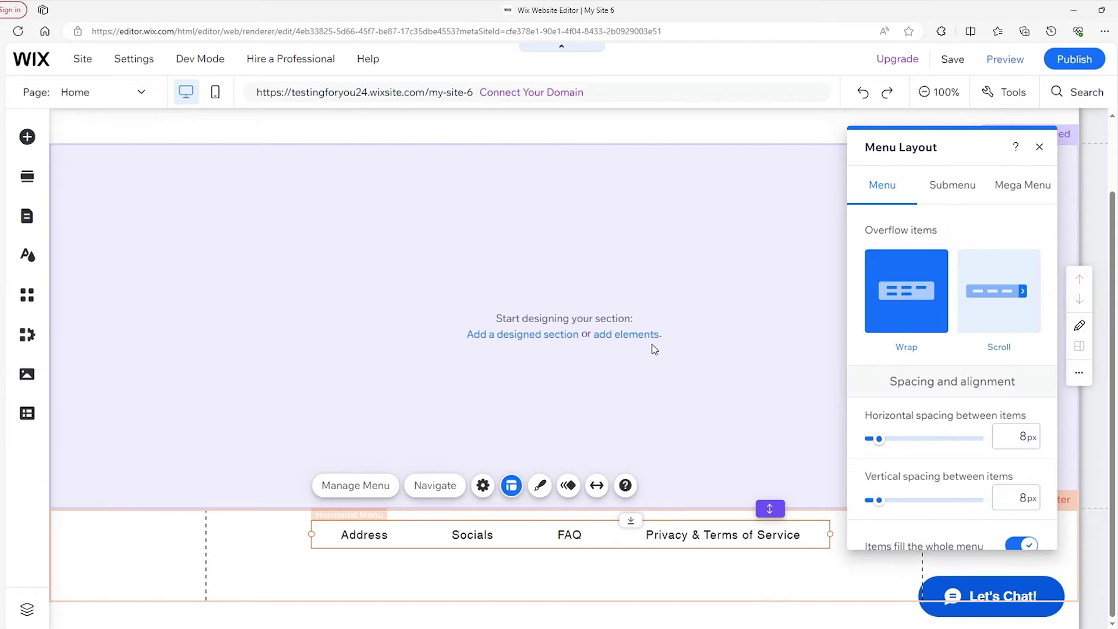
pyautogui.moveTo(935, 142); pyautogui.dragTo(931, 137)
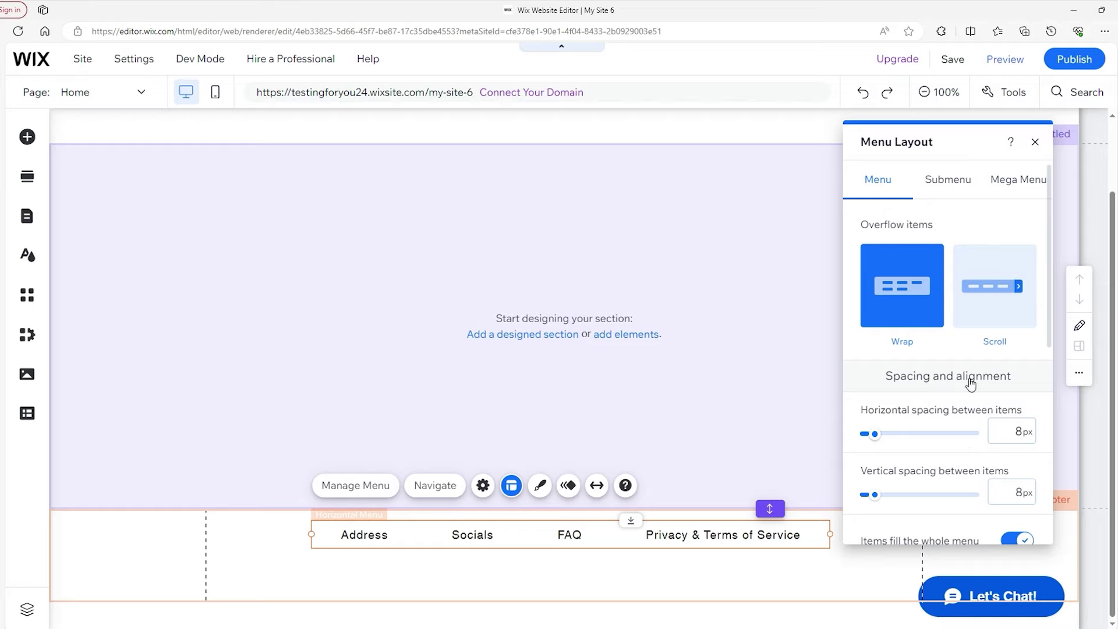
pyautogui.scroll(-5, 970, 384)
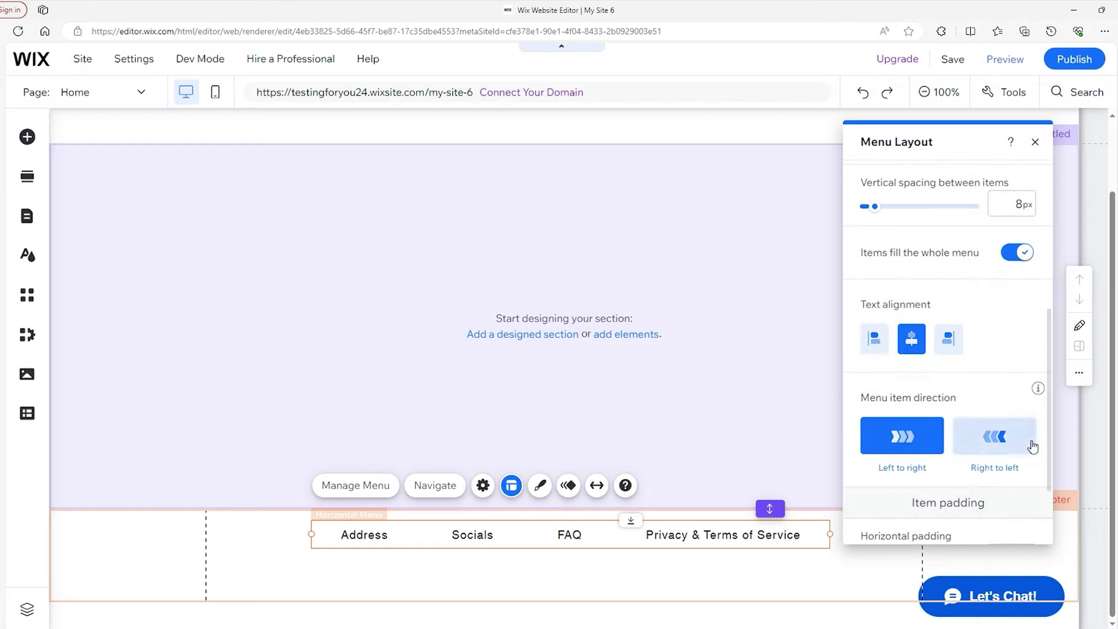
pyautogui.scroll(-2, 1002, 423)
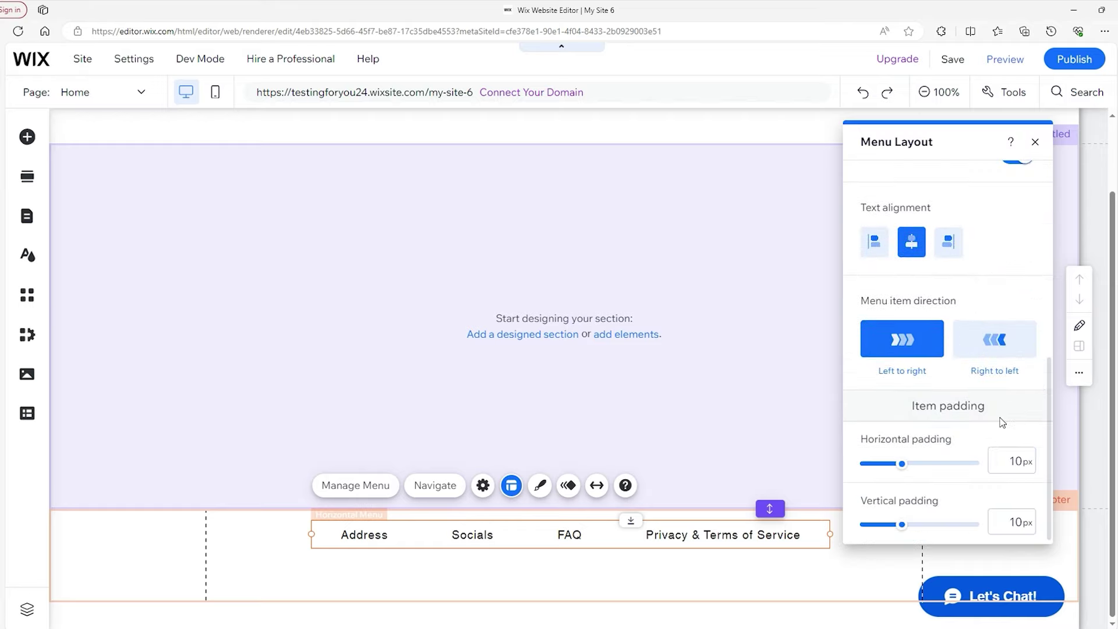
pyautogui.scroll(7, 1001, 422)
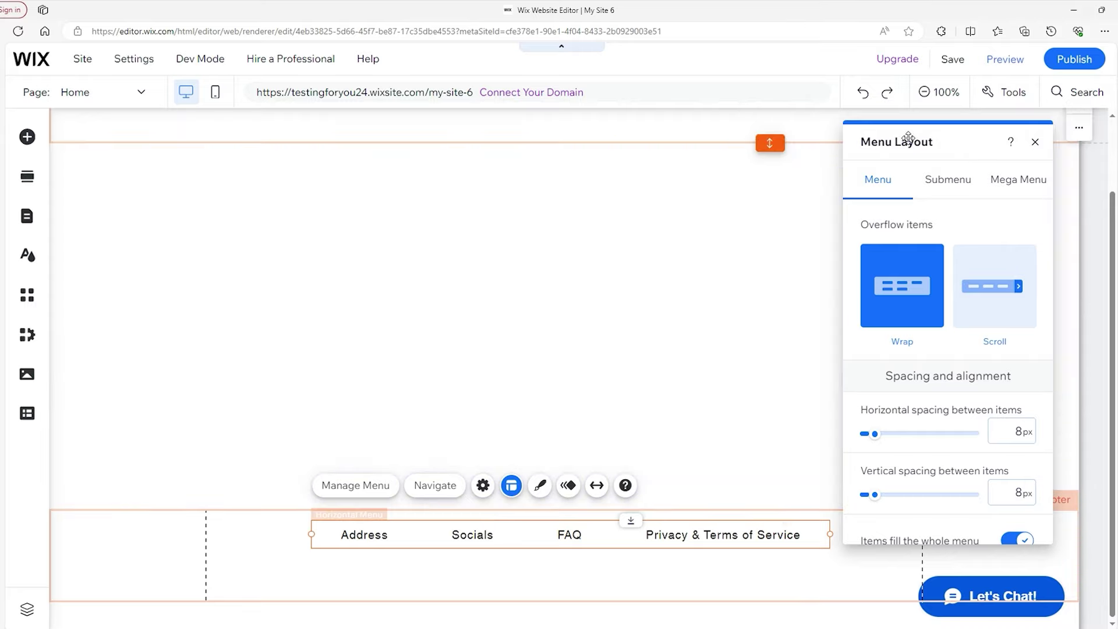
pyautogui.moveTo(904, 135); pyautogui.dragTo(948, 130)
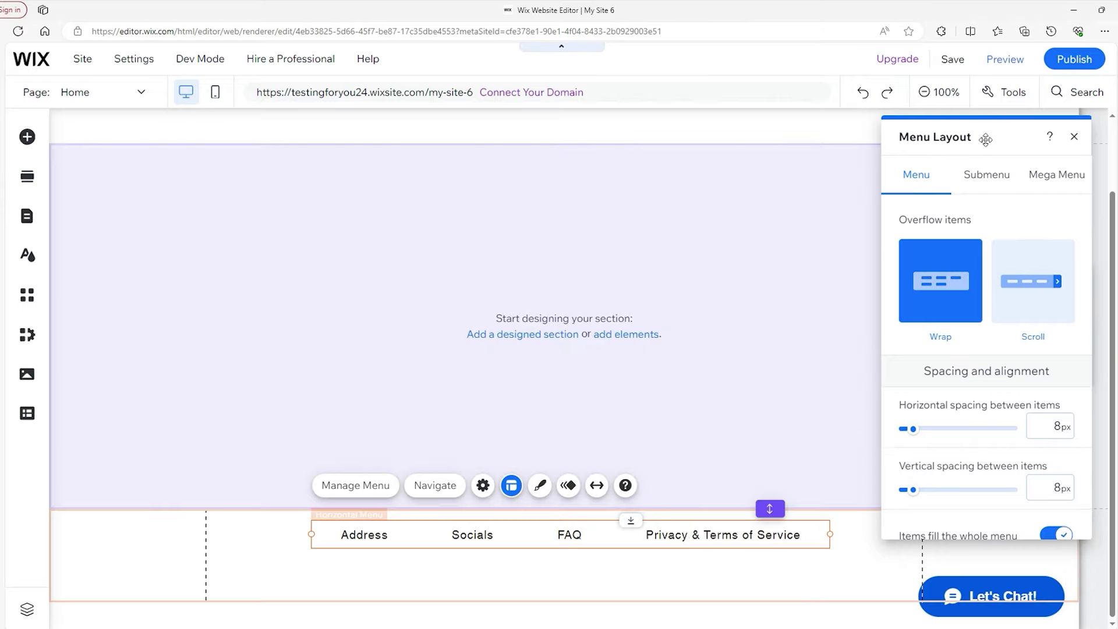
pyautogui.moveTo(986, 137); pyautogui.dragTo(975, 137)
pyautogui.scroll(-1, 991, 395)
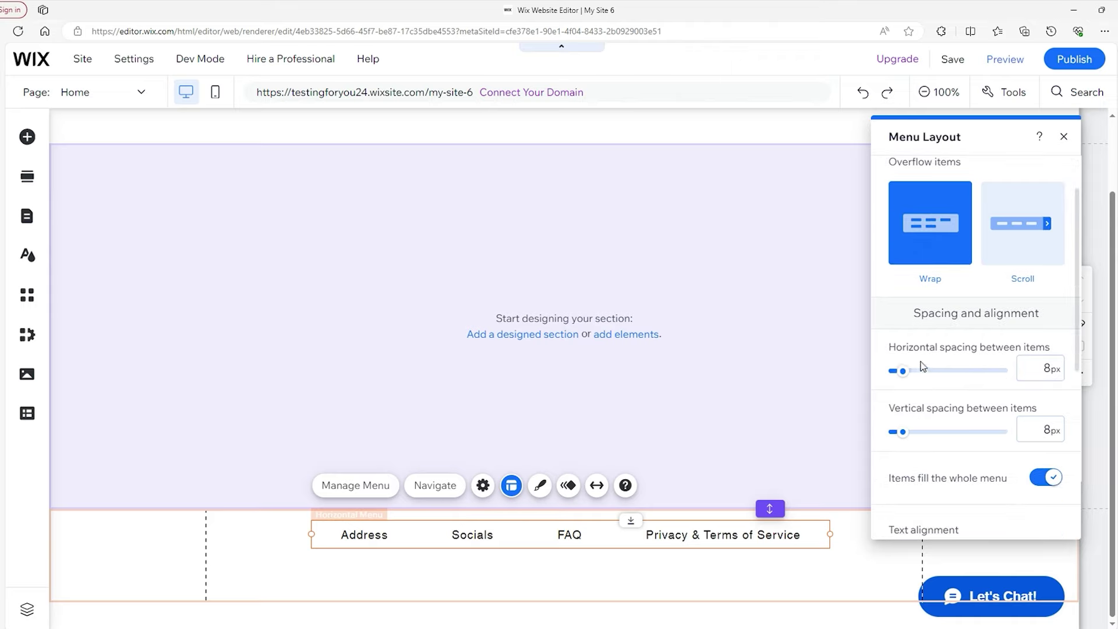
pyautogui.scroll(-4, 957, 315)
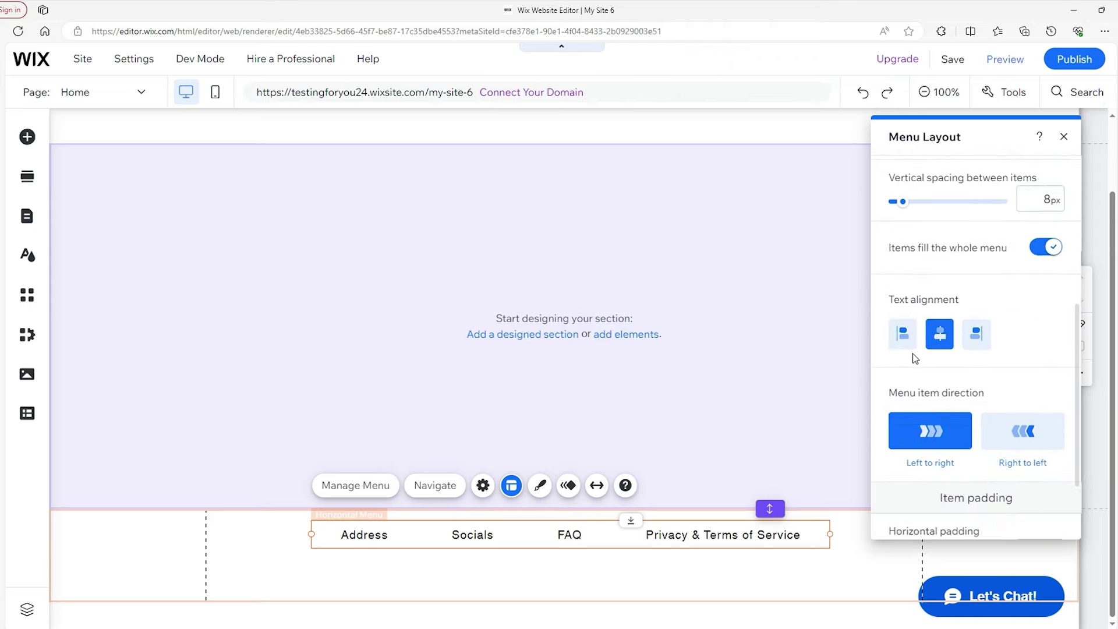
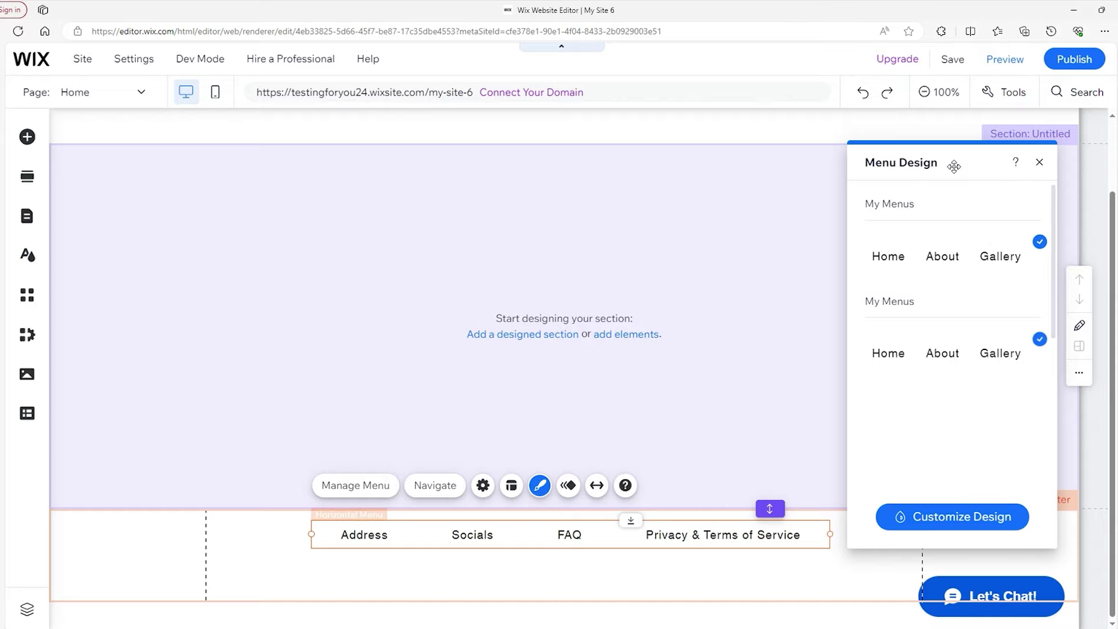
# Examine the footer menu's design presets, the customization options for its container and items, and the available animations
pyautogui.moveTo(954, 164); pyautogui.dragTo(947, 157)
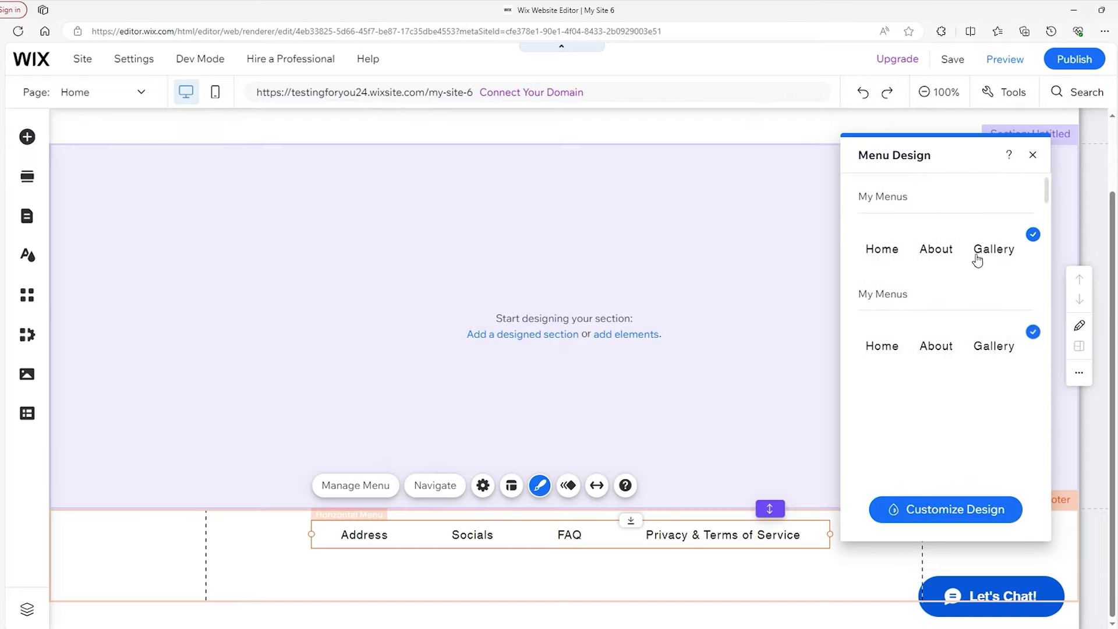
pyautogui.moveTo(1051, 203); pyautogui.dragTo(1055, 289)
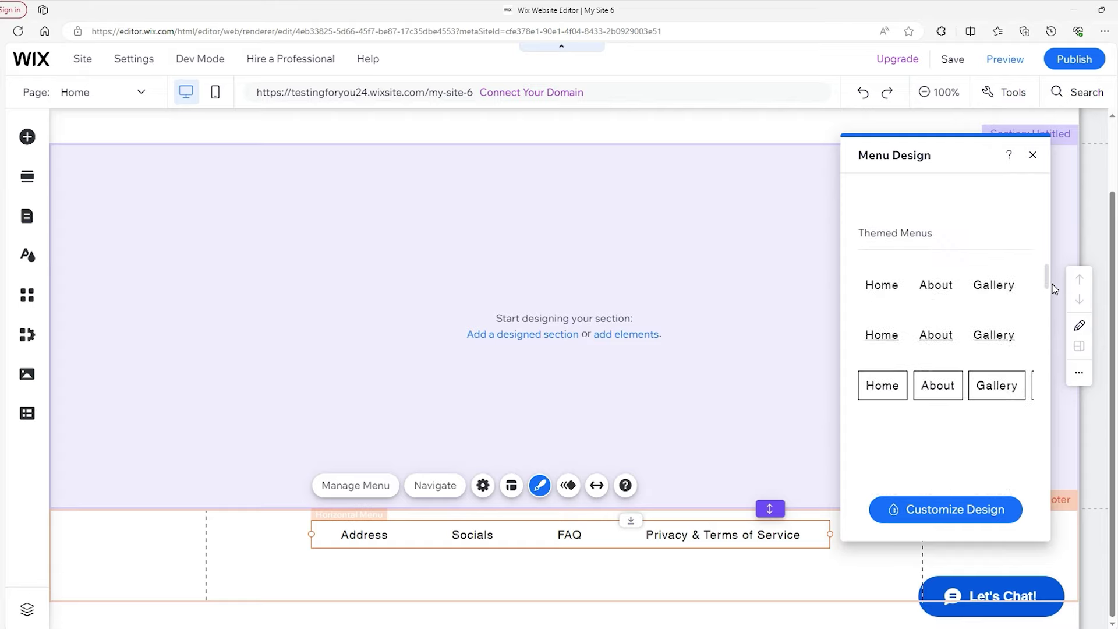
pyautogui.click(990, 509)
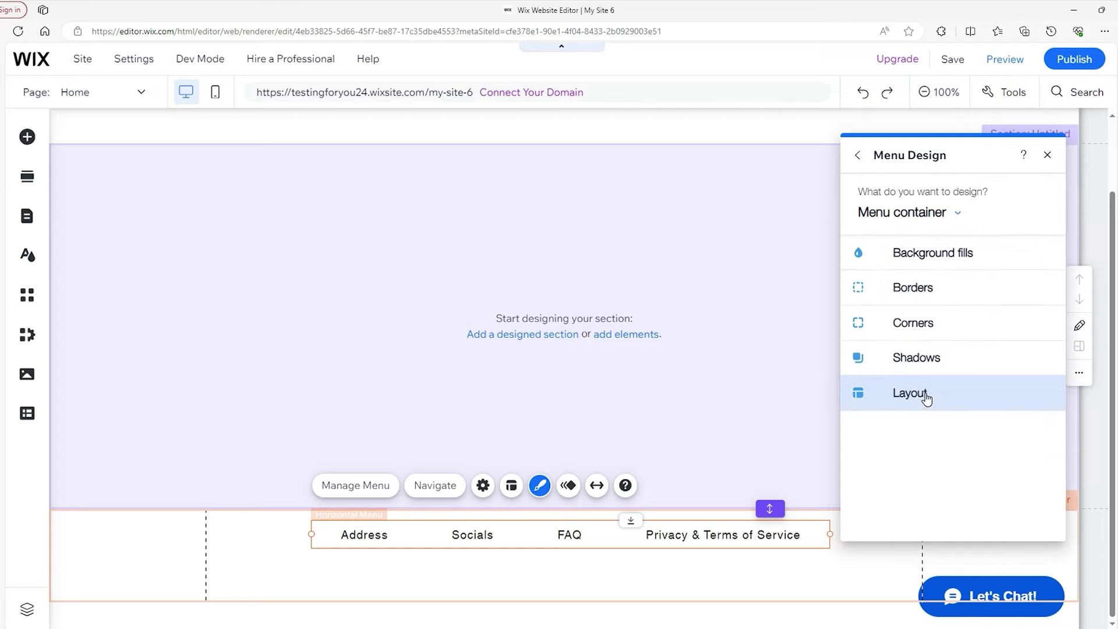
pyautogui.click(920, 254)
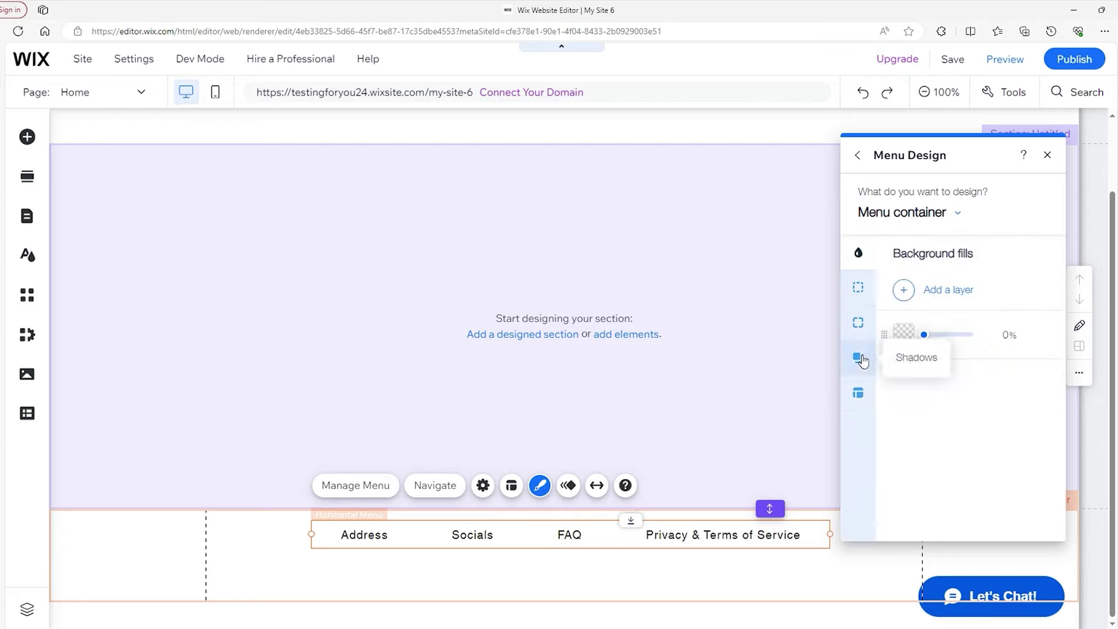
pyautogui.click(859, 286)
pyautogui.click(858, 322)
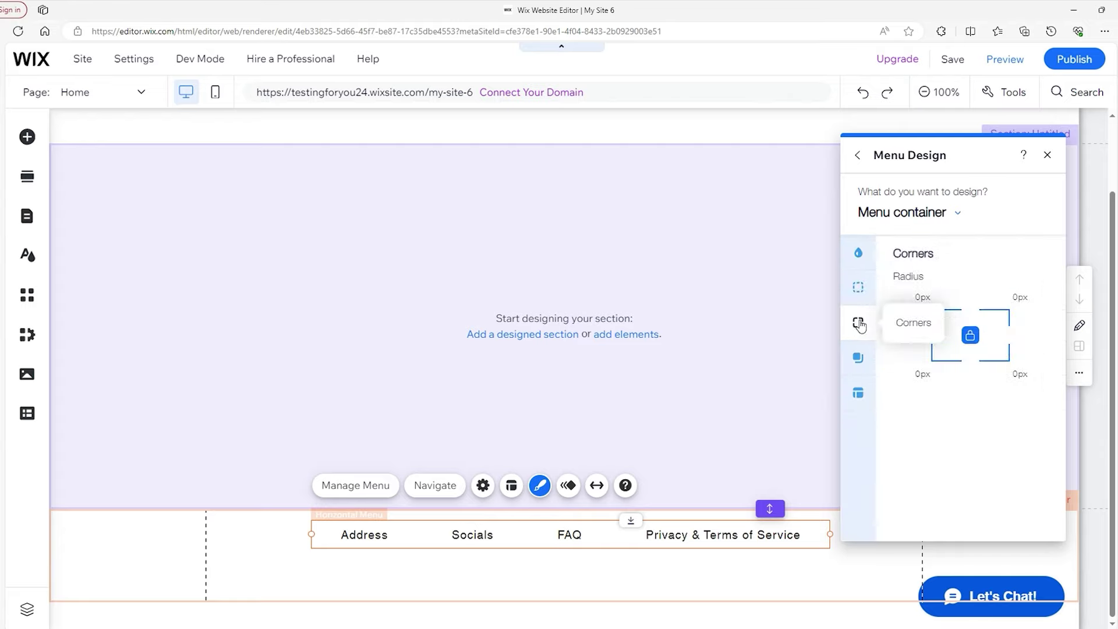
pyautogui.click(858, 357)
pyautogui.click(861, 391)
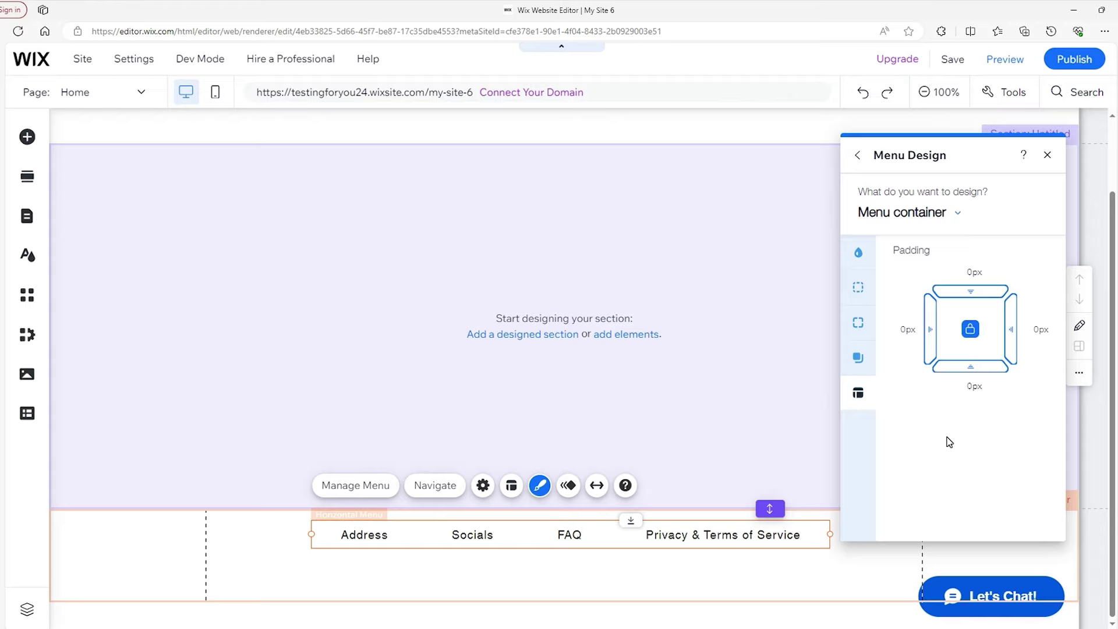
pyautogui.click(947, 213)
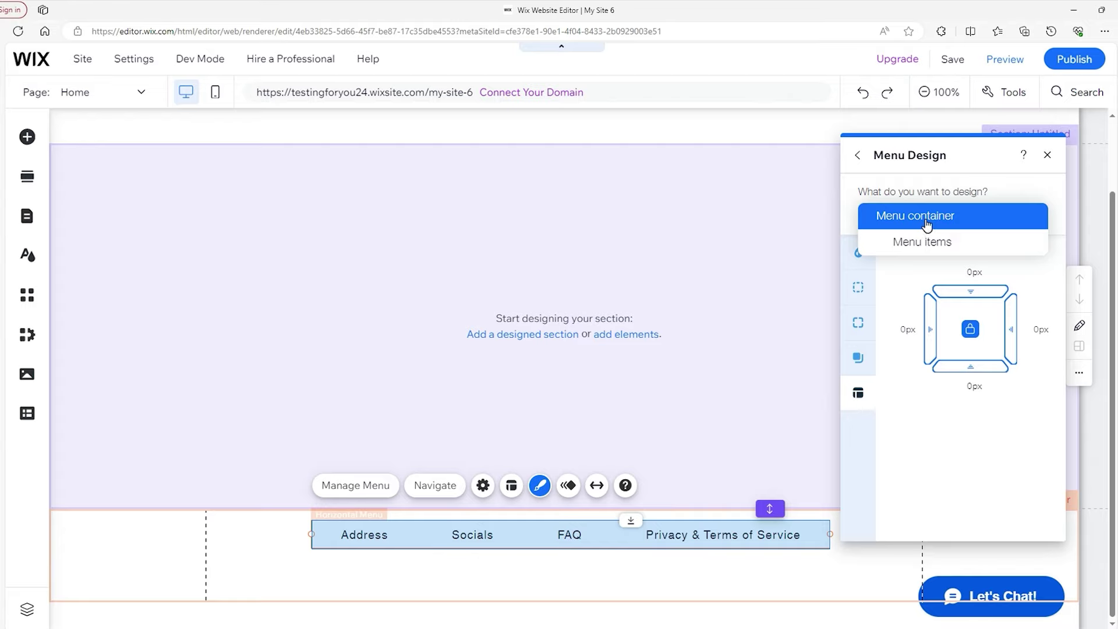
pyautogui.click(919, 246)
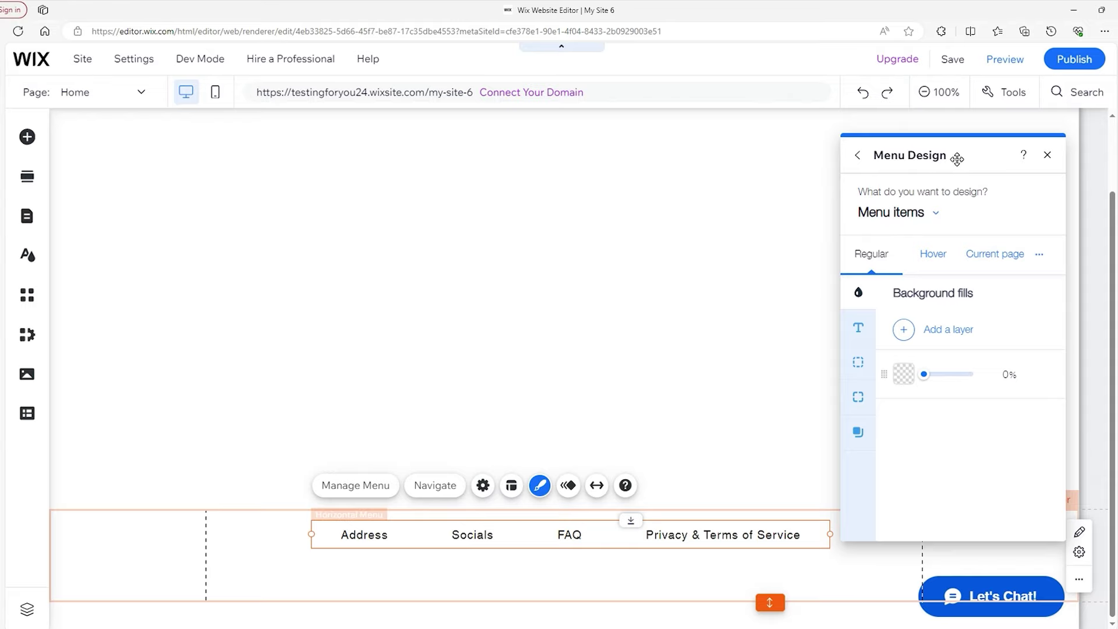
pyautogui.click(1047, 155)
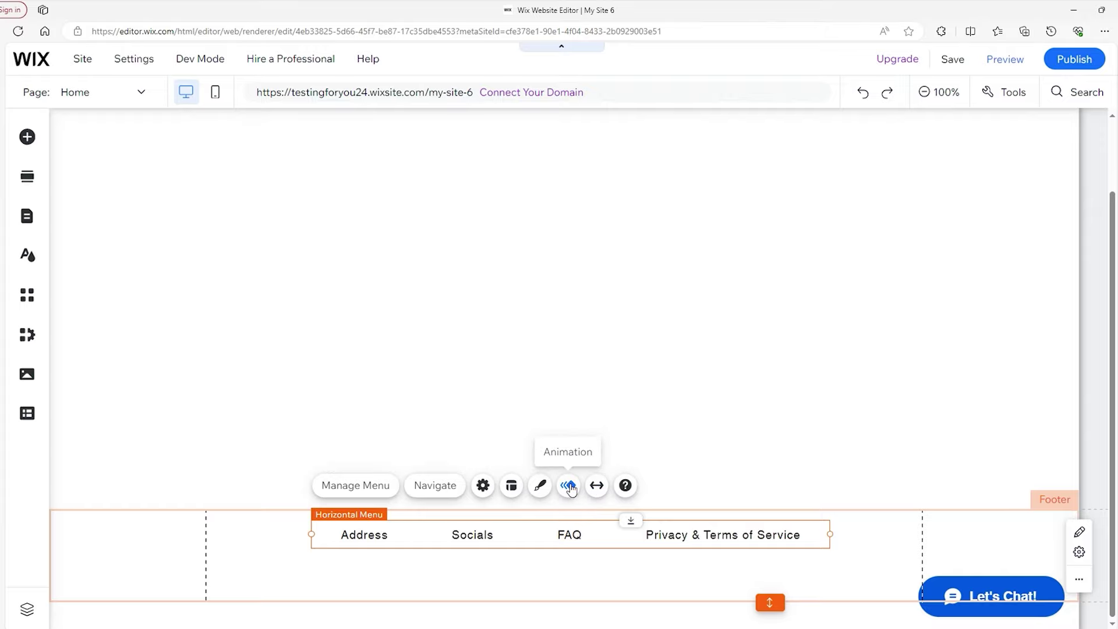
pyautogui.click(569, 486)
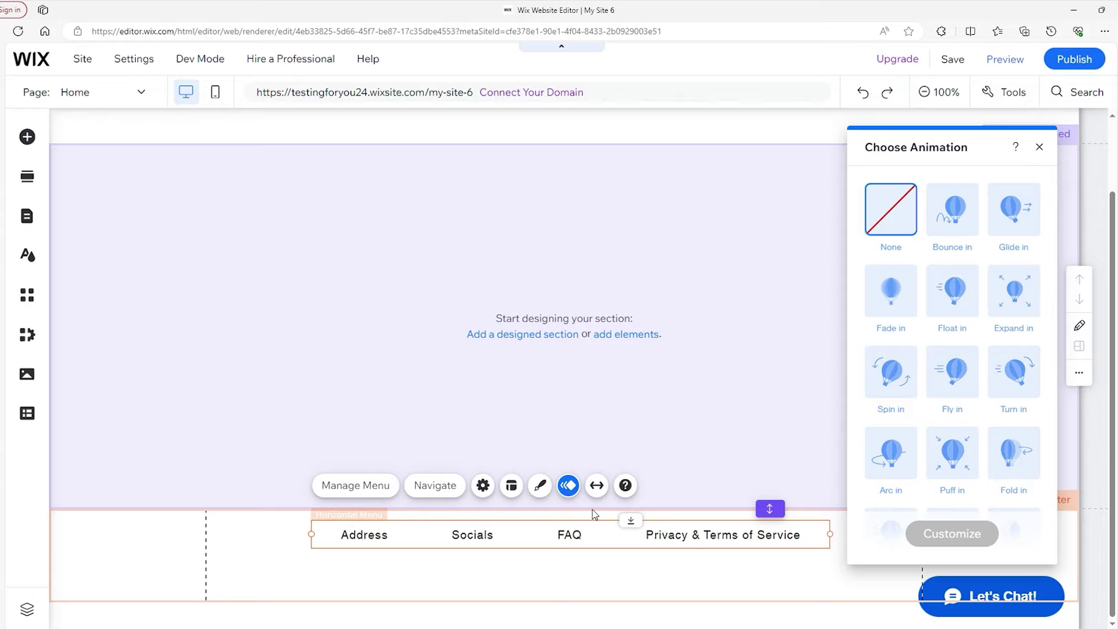
# Stretch the footer menu to full width with 66 px margins and make the footer taller
pyautogui.click(596, 486)
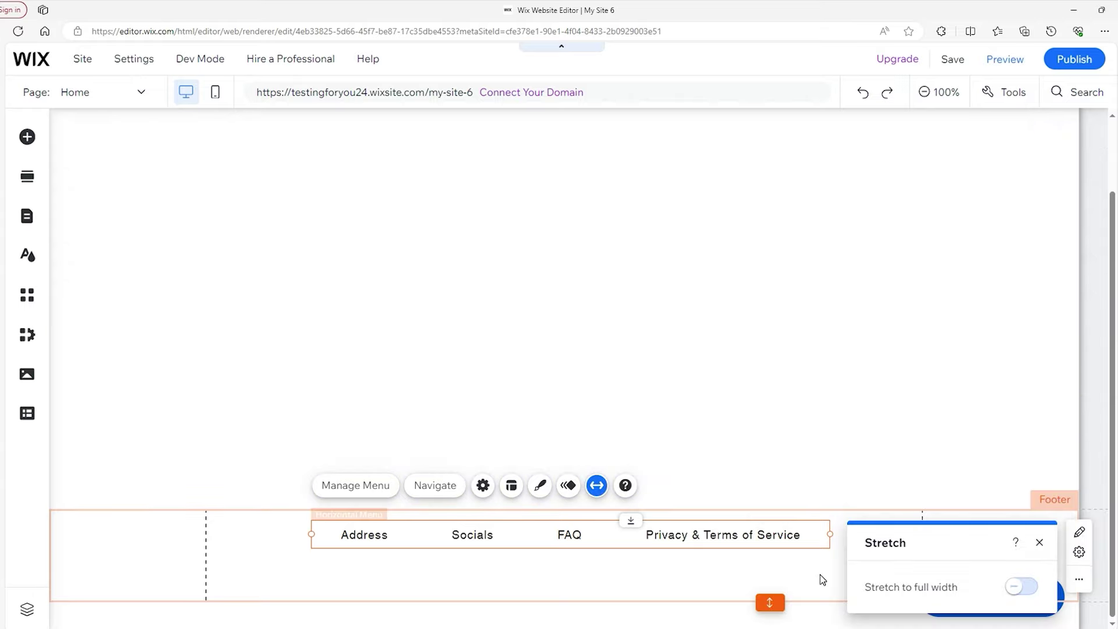
pyautogui.moveTo(920, 536); pyautogui.dragTo(906, 331)
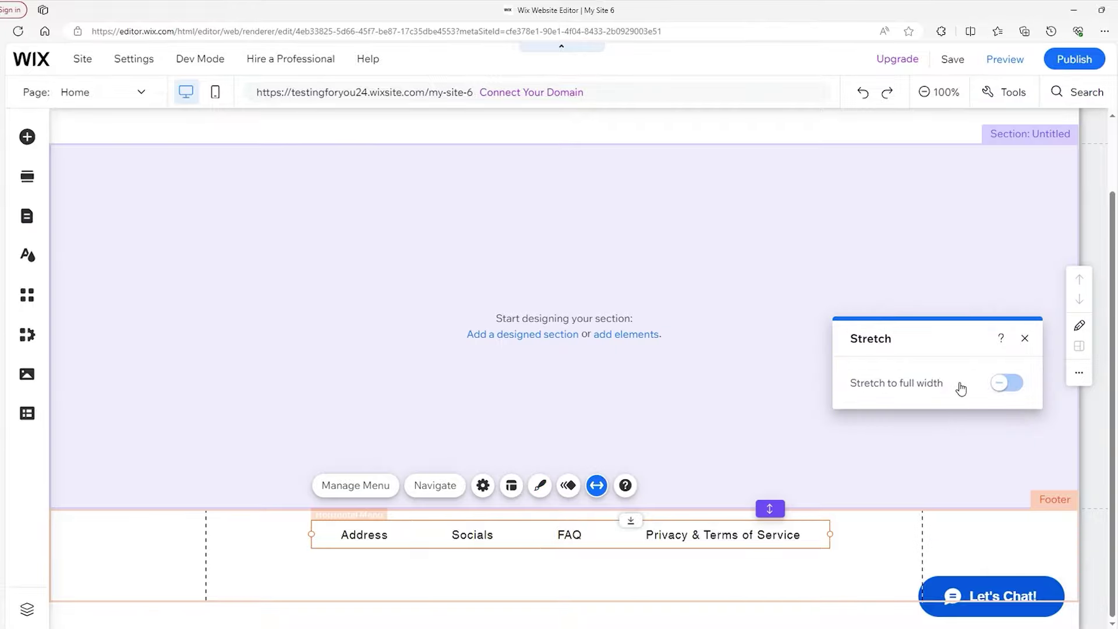
pyautogui.click(1000, 386)
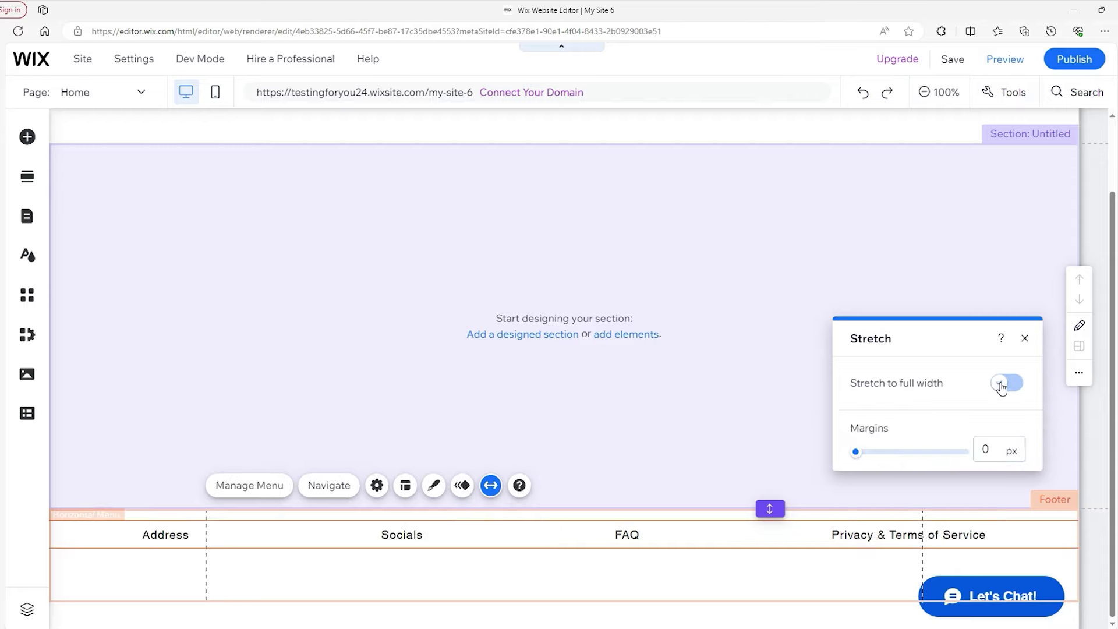
pyautogui.moveTo(958, 335); pyautogui.dragTo(942, 305)
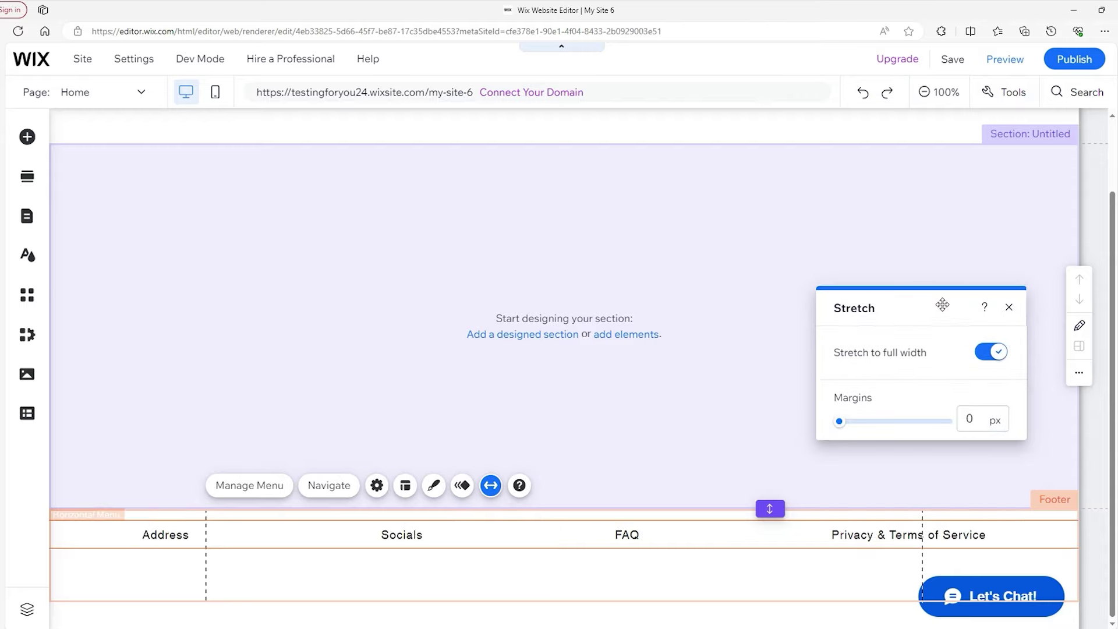
pyautogui.moveTo(839, 421); pyautogui.dragTo(876, 421)
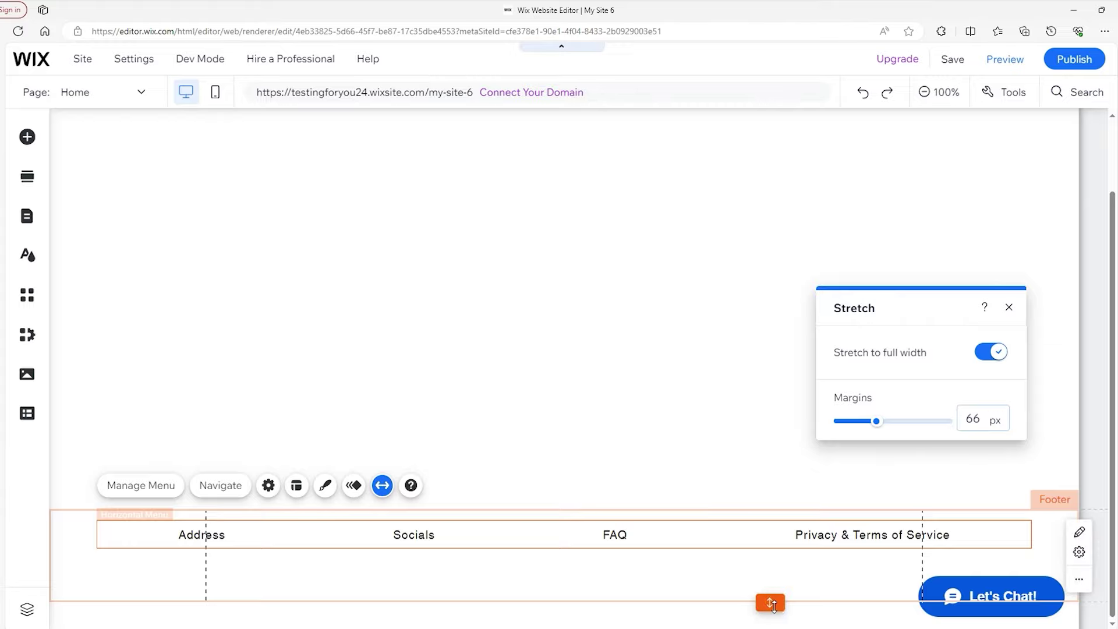
pyautogui.click(771, 604)
pyautogui.moveTo(771, 610); pyautogui.dragTo(772, 618)
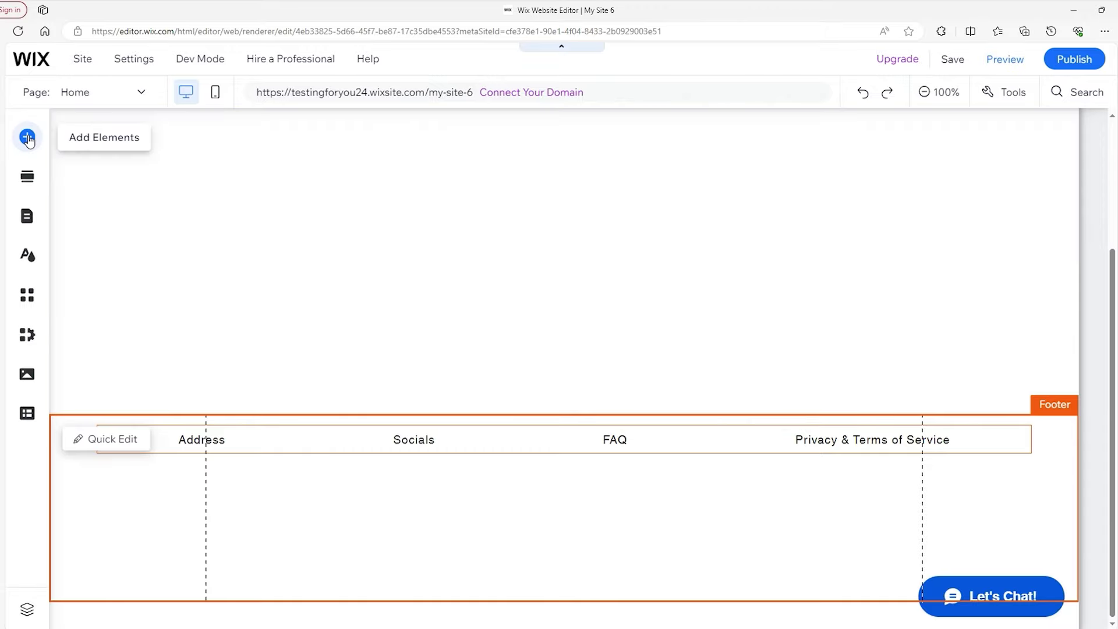
# Browse the text elements and add a Helvetica Light paragraph to the footer below the Address menu item
pyautogui.click(27, 137)
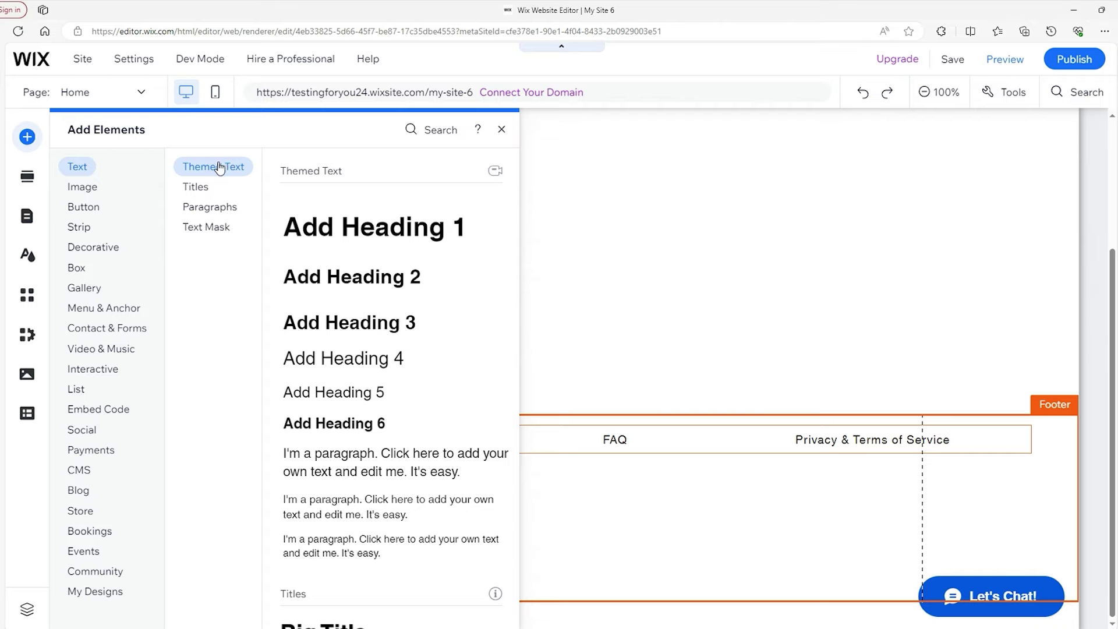
pyautogui.click(197, 187)
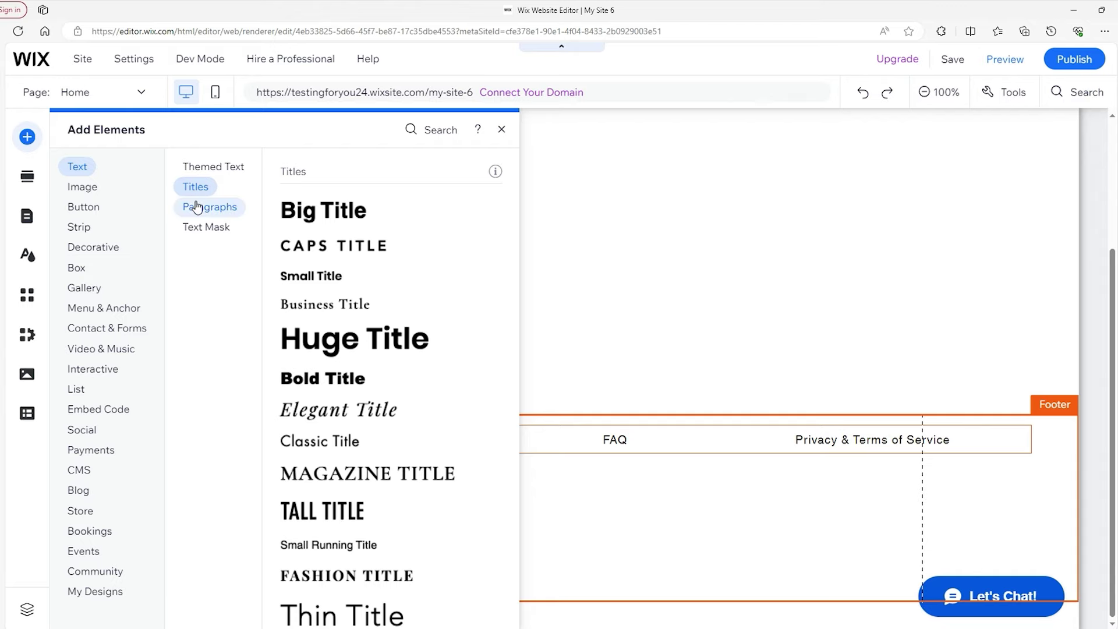
pyautogui.click(197, 208)
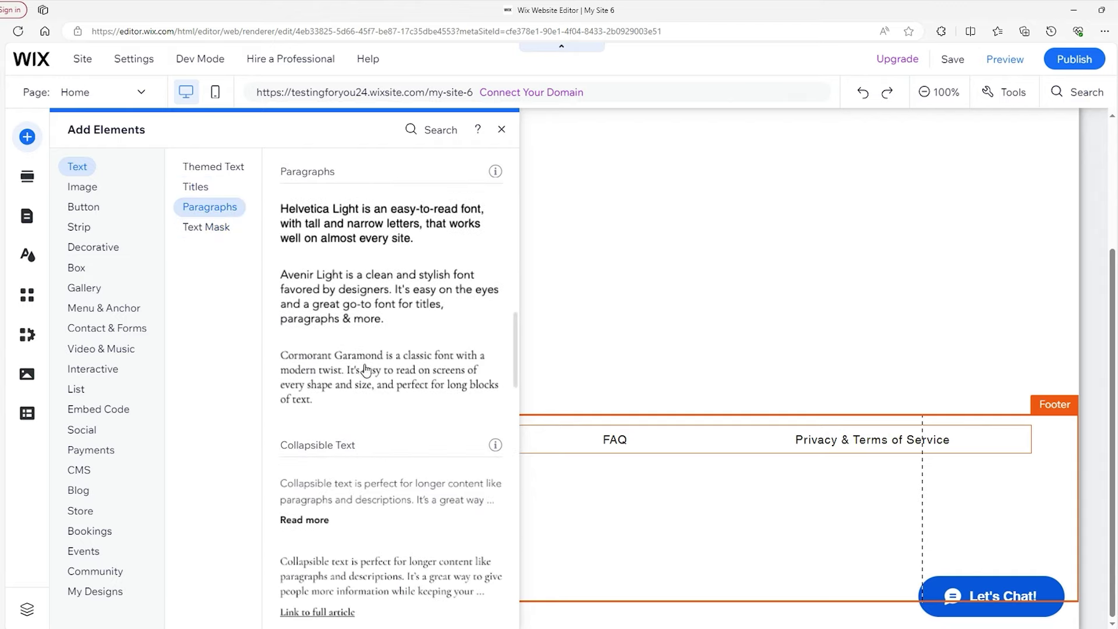
pyautogui.scroll(-3, 358, 346)
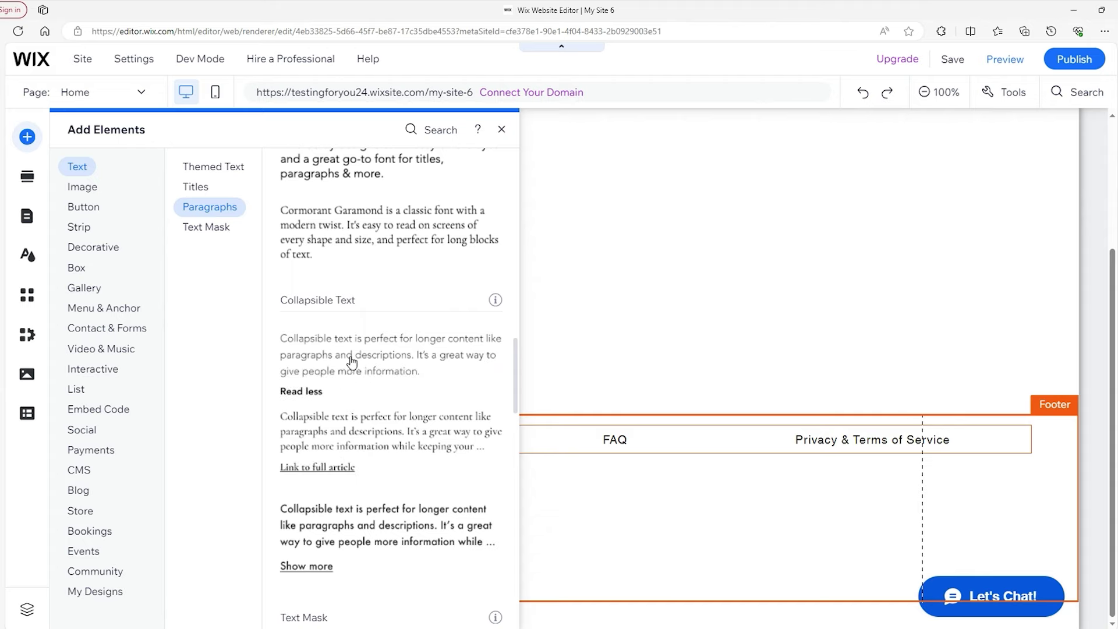
pyautogui.scroll(-3, 351, 358)
pyautogui.scroll(-5, 351, 358)
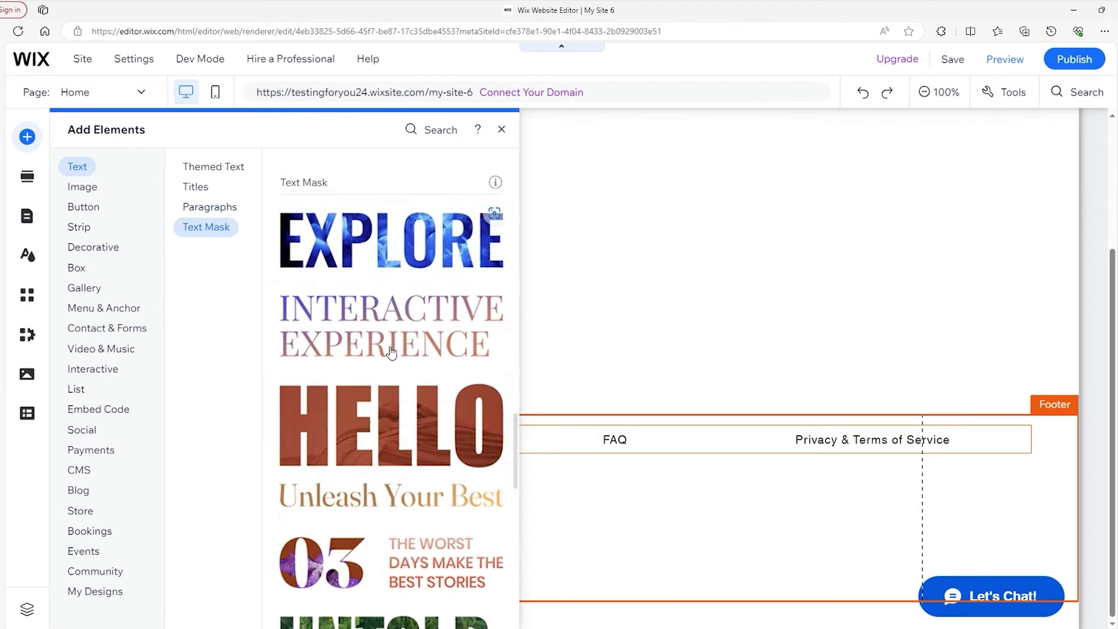
pyautogui.scroll(-3, 402, 394)
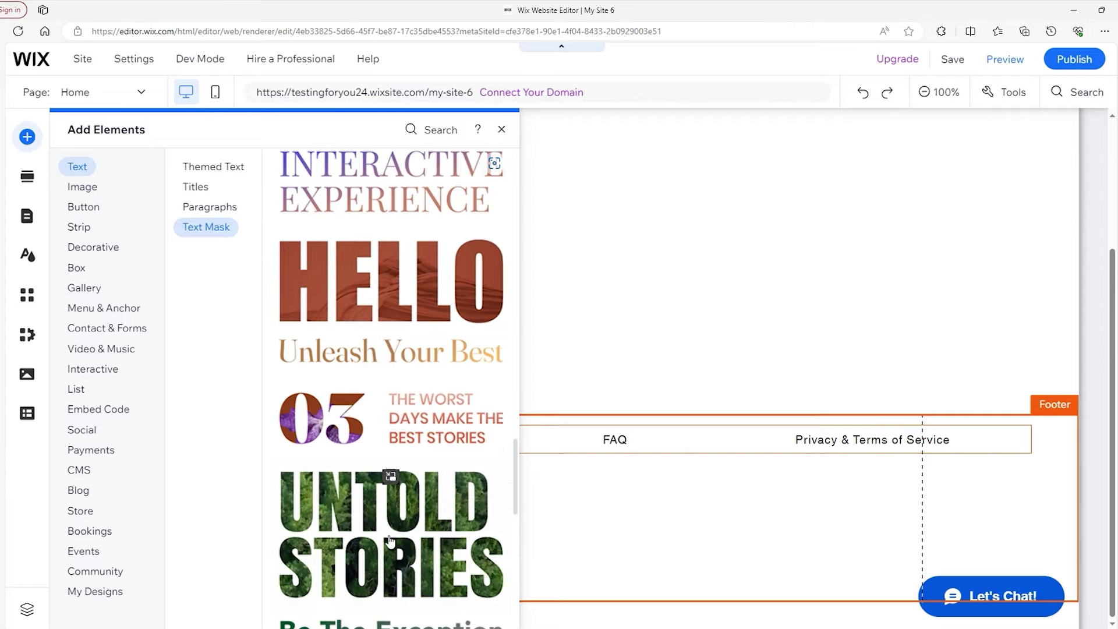
pyautogui.click(210, 206)
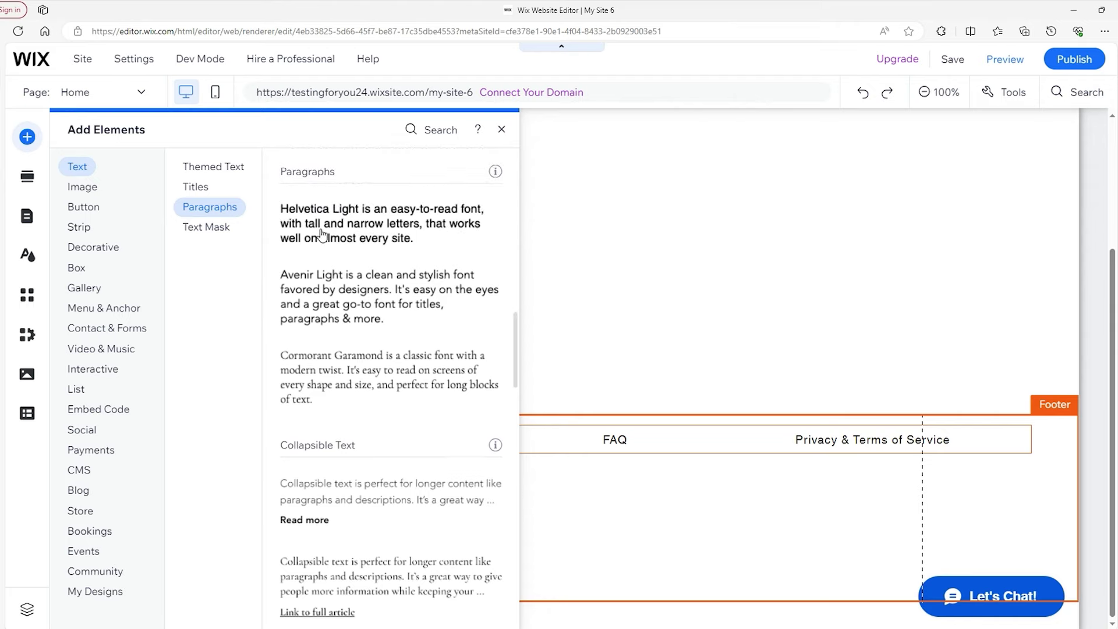
pyautogui.moveTo(317, 230); pyautogui.dragTo(126, 526)
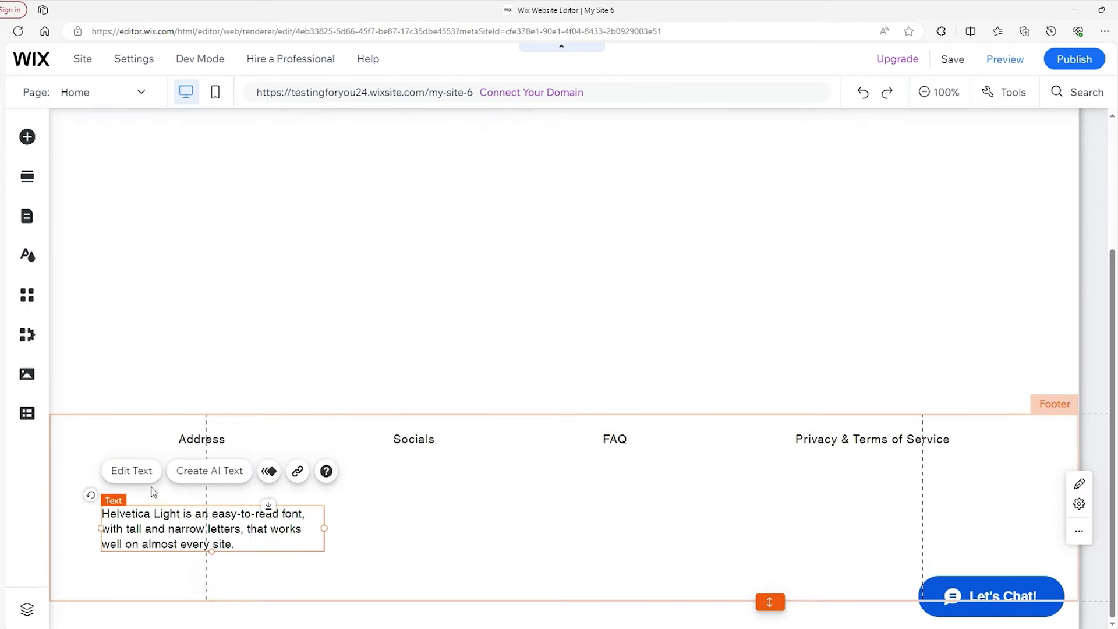
# Examine the footer paragraph's text settings for style, alignment, effects, and character and line spacing, and try out vertical text
pyautogui.click(122, 475)
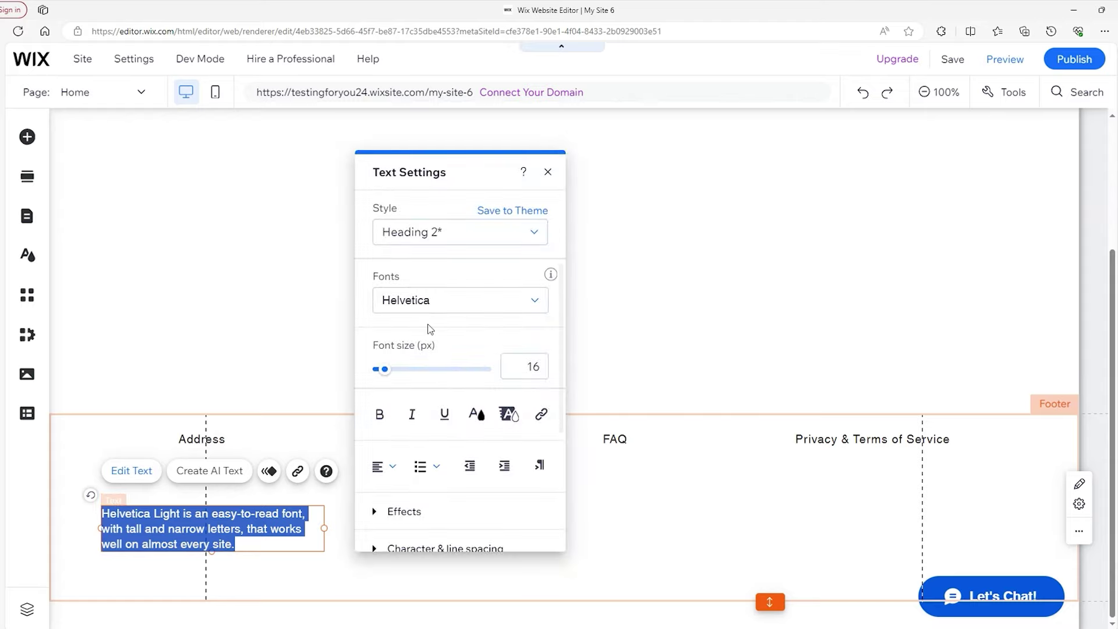
pyautogui.click(481, 233)
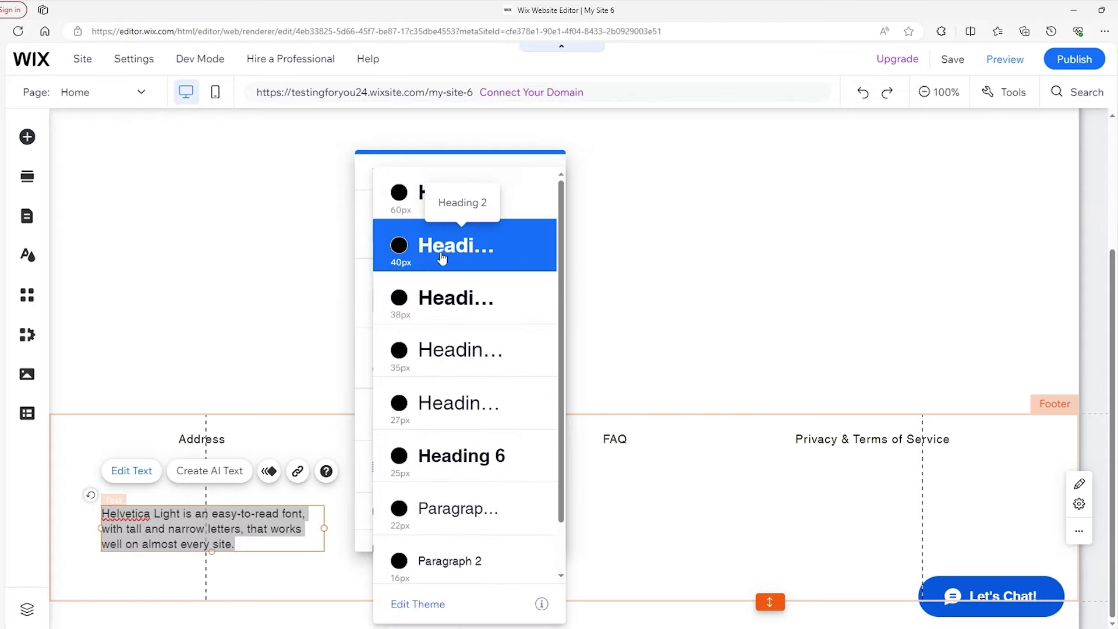
pyautogui.click(360, 193)
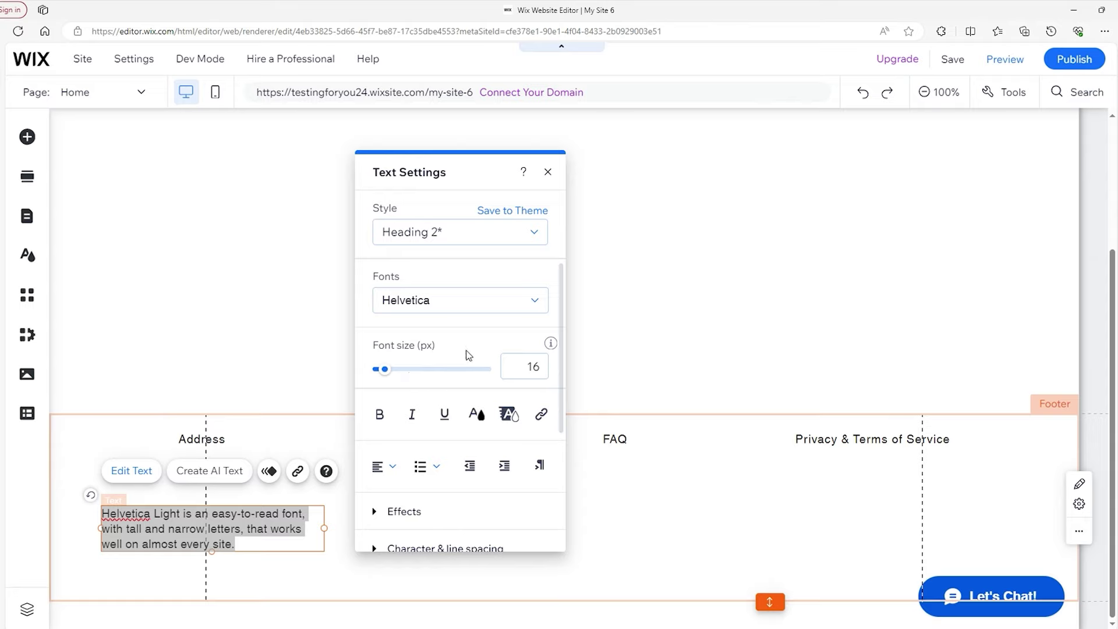
pyautogui.scroll(-1, 402, 379)
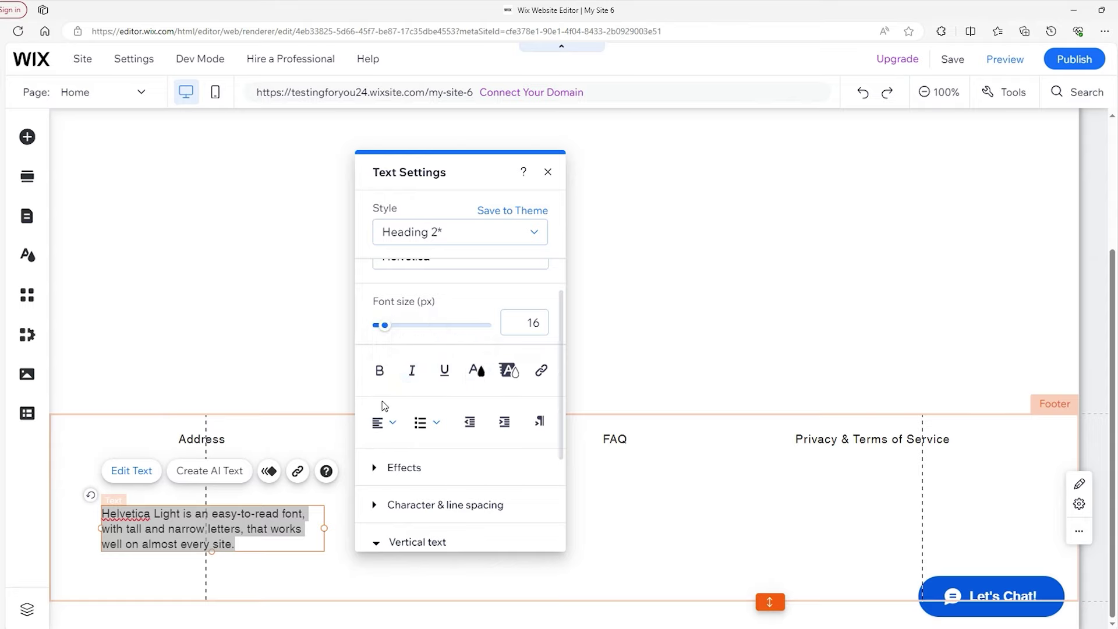
pyautogui.scroll(-2, 399, 387)
pyautogui.scroll(-1, 407, 373)
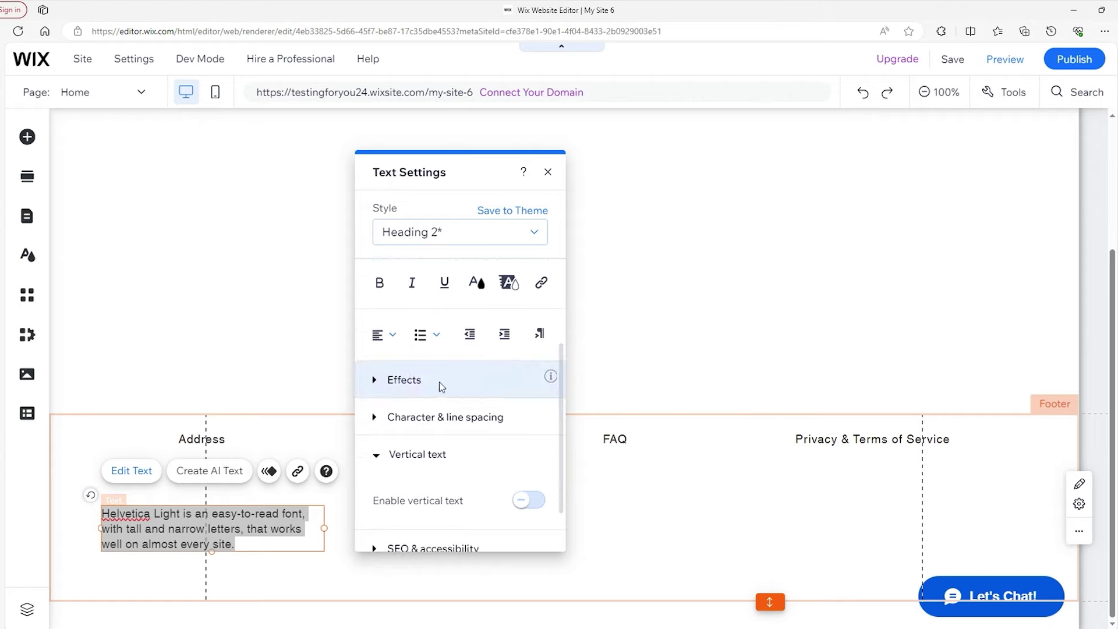
pyautogui.scroll(-1, 437, 380)
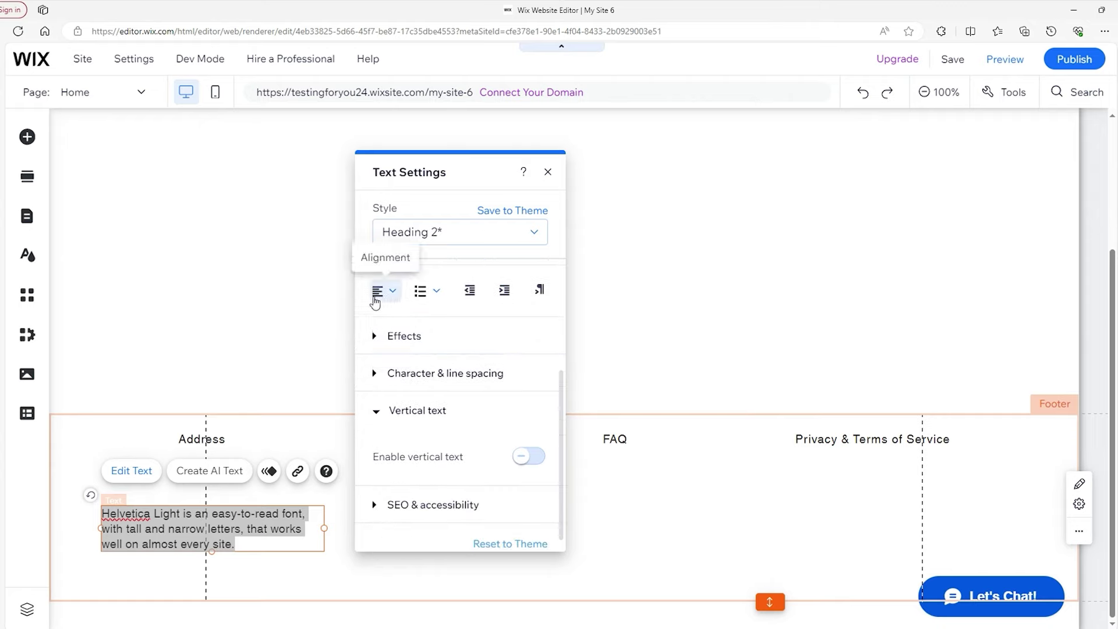
pyautogui.click(420, 380)
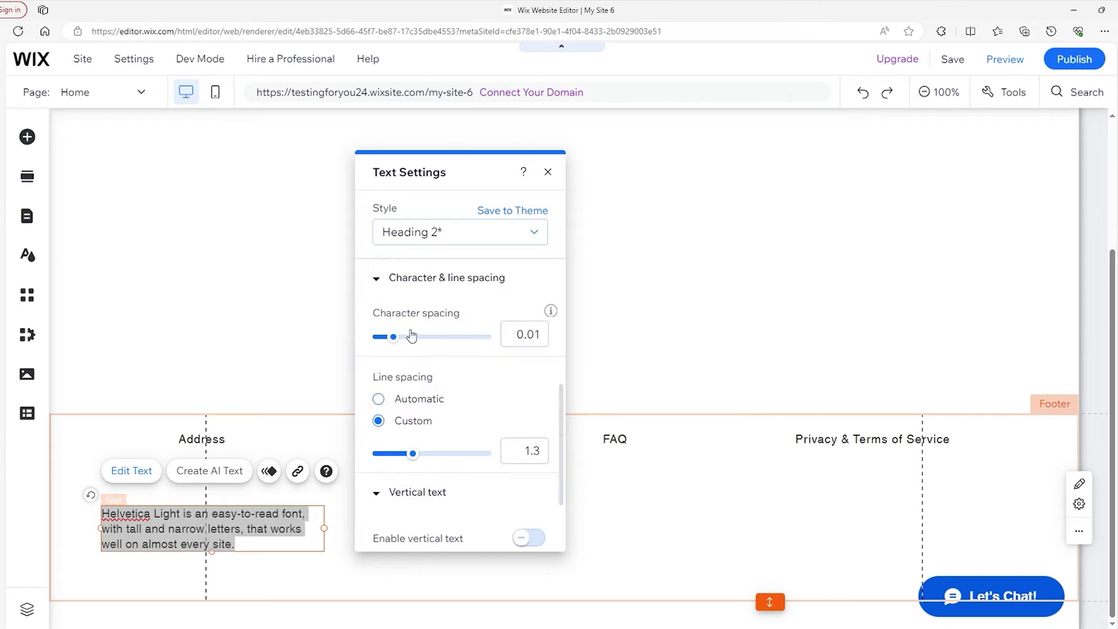
pyautogui.click(409, 297)
pyautogui.click(408, 326)
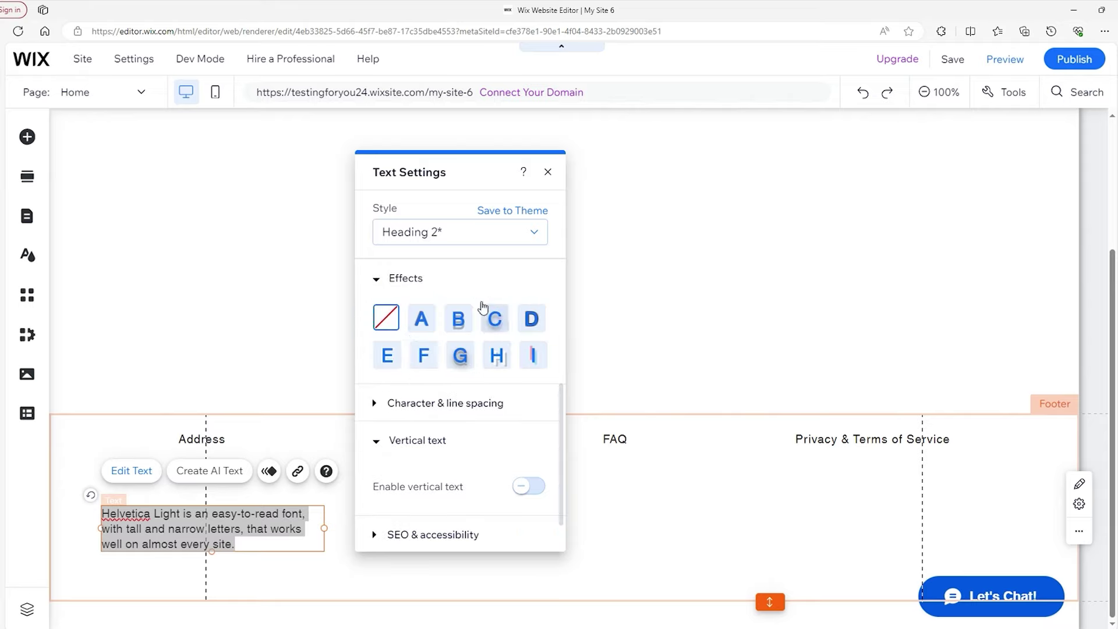
pyautogui.click(466, 278)
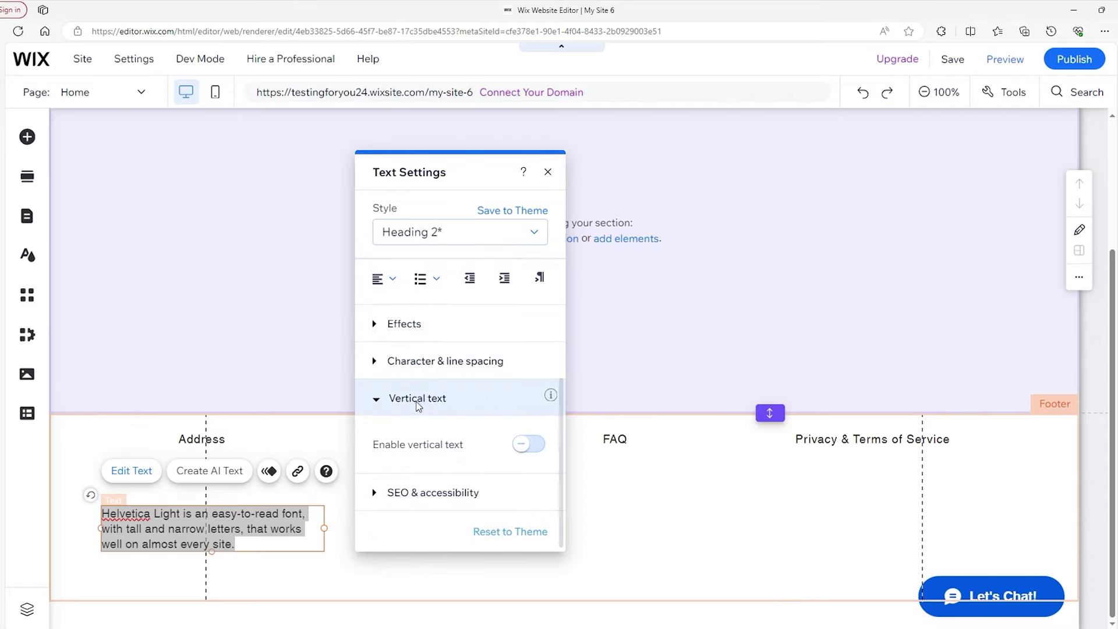
pyautogui.click(527, 445)
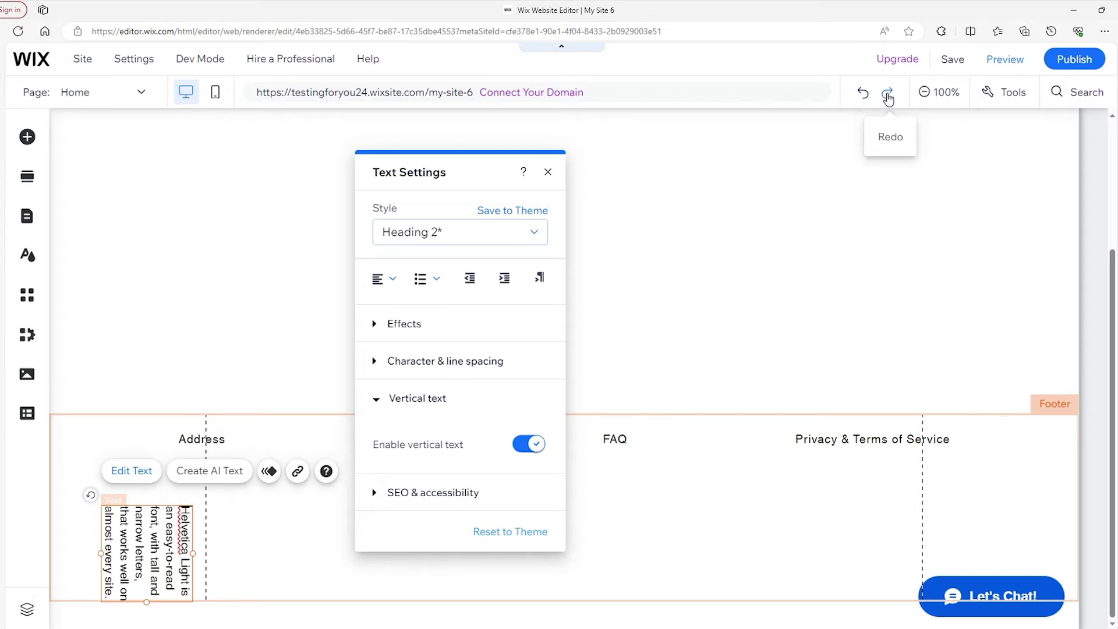
pyautogui.click(864, 96)
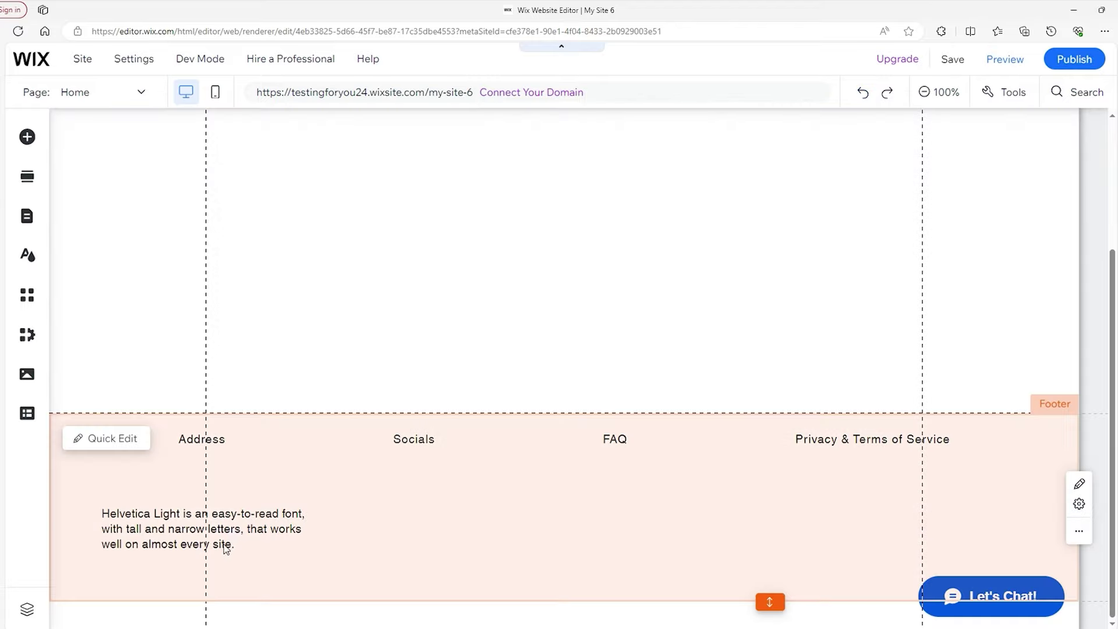
# Move the footer paragraph up beneath the Address menu item and format its text as 20 px bold
pyautogui.moveTo(231, 525); pyautogui.dragTo(235, 496)
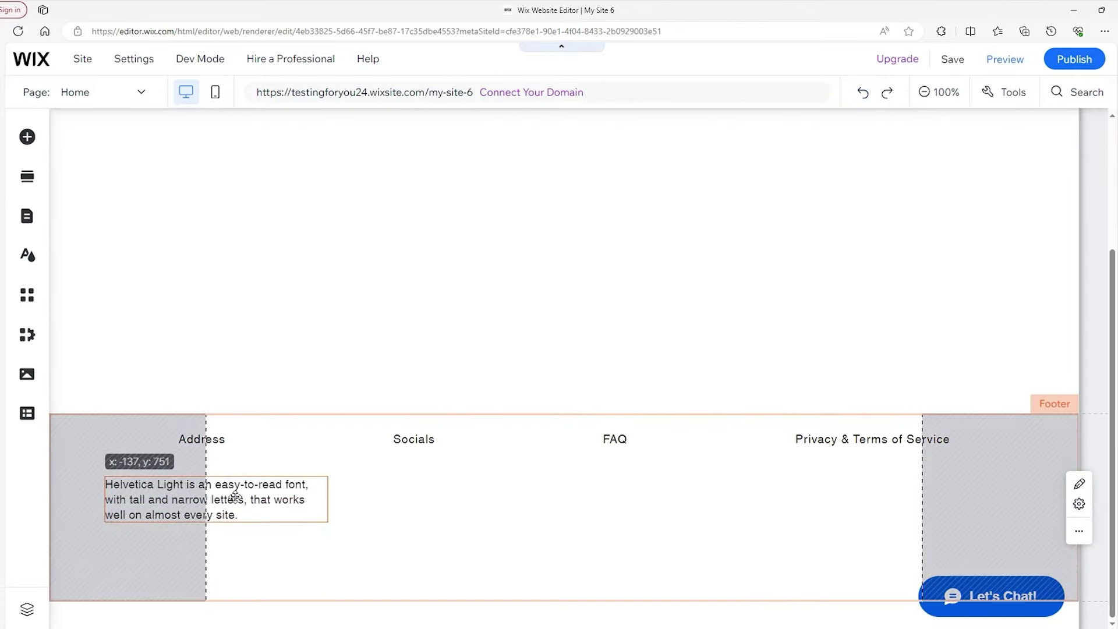
pyautogui.doubleClick(234, 496)
pyautogui.click(387, 346)
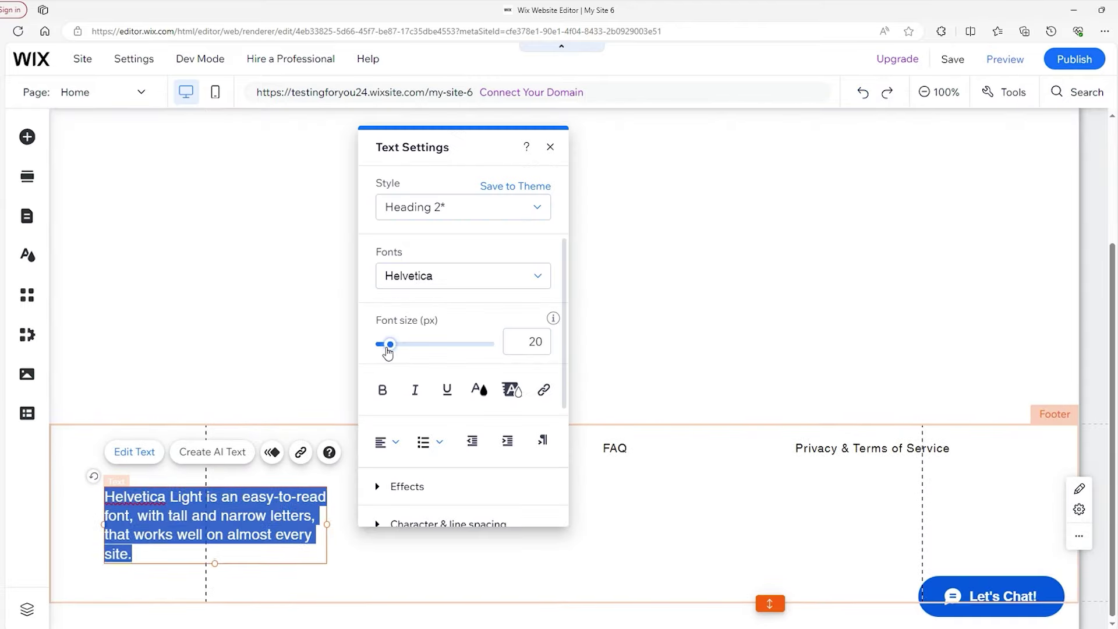
pyautogui.click(382, 389)
pyautogui.press('Escape')
# Replace the footer paragraph's sample text with the store's full postal address
pyautogui.click(265, 513)
pyautogui.doubleClick(265, 512)
pyautogui.write('2306 Jaylon Islands, East Candacechester, Maryland 76480, United States')
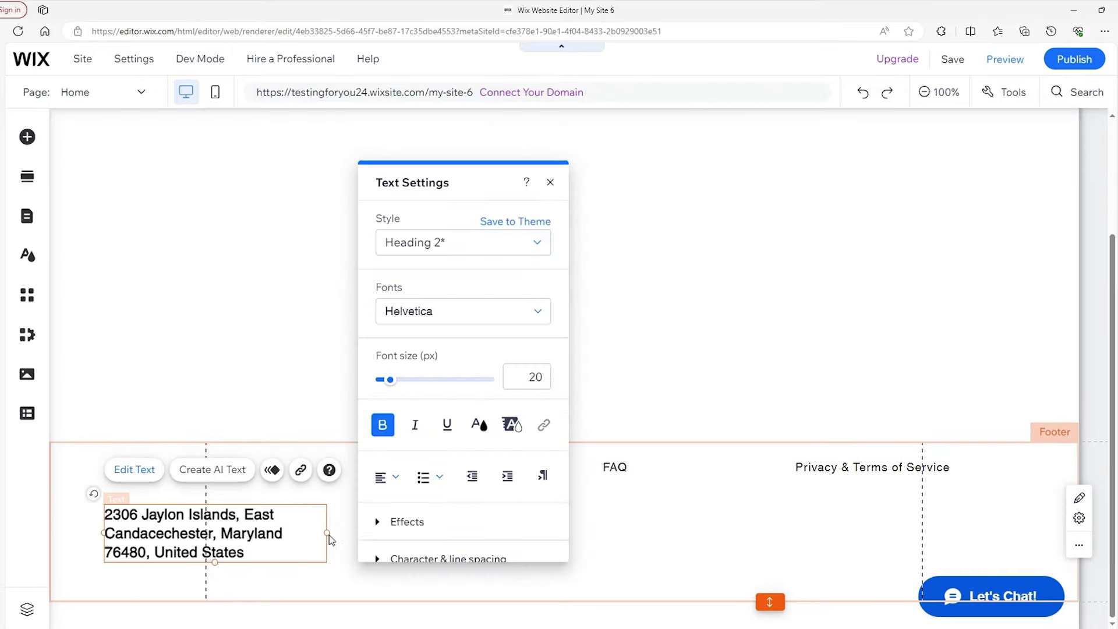
# Shift the address text slightly left in the footer, then preview the site and return to the editor
pyautogui.click(351, 526)
pyautogui.click(248, 504)
pyautogui.moveTo(248, 503); pyautogui.dragTo(239, 519)
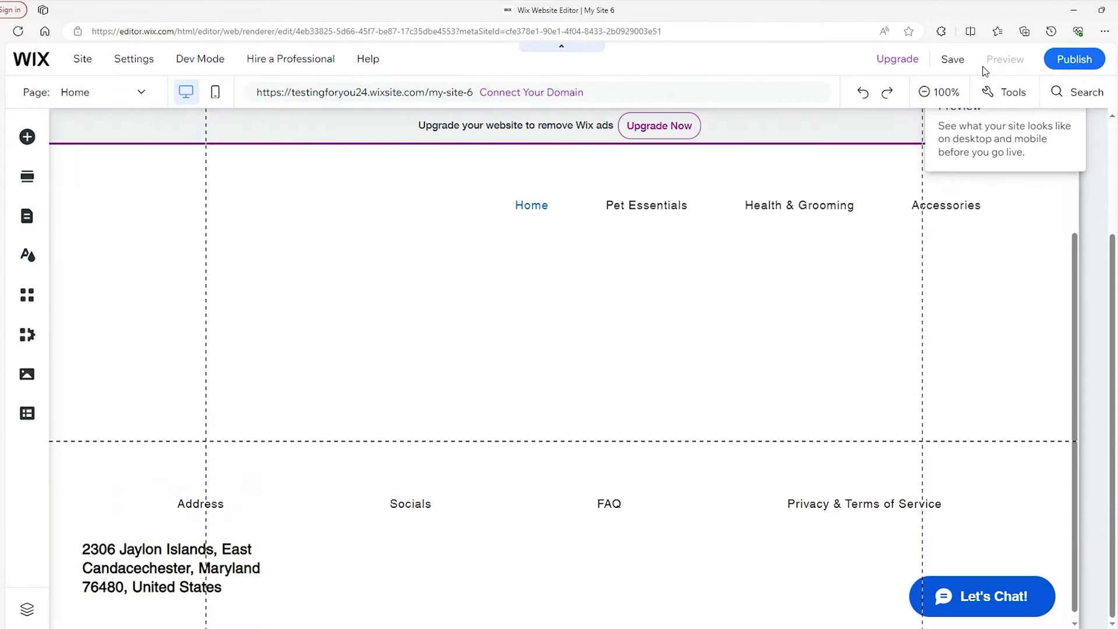
pyautogui.click(1005, 60)
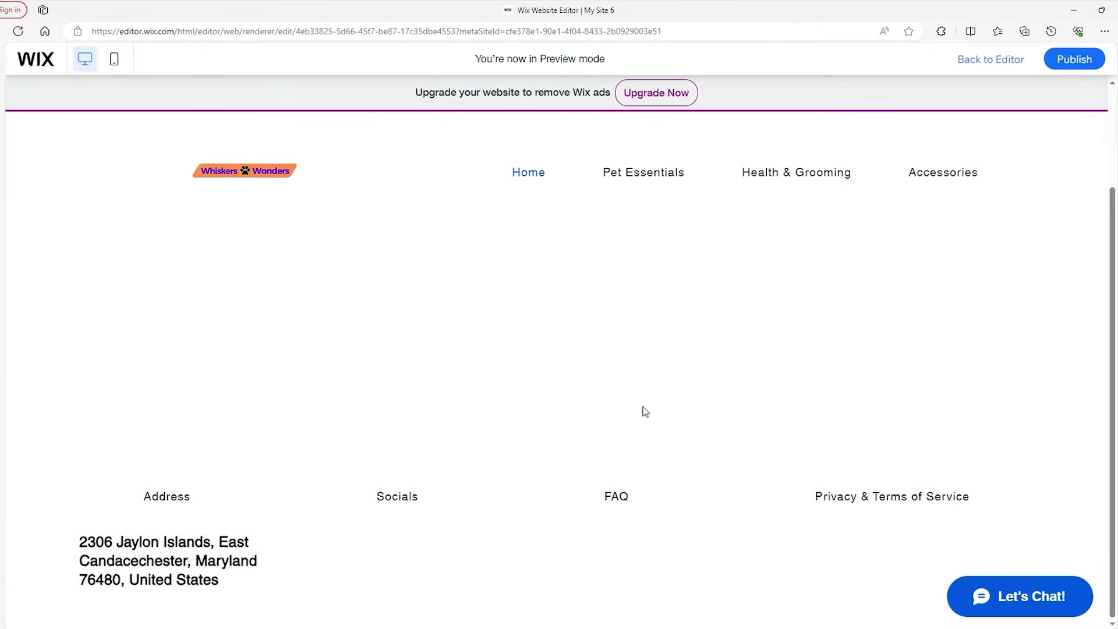
pyautogui.hotkey('ctrl', 'shift', 'p')
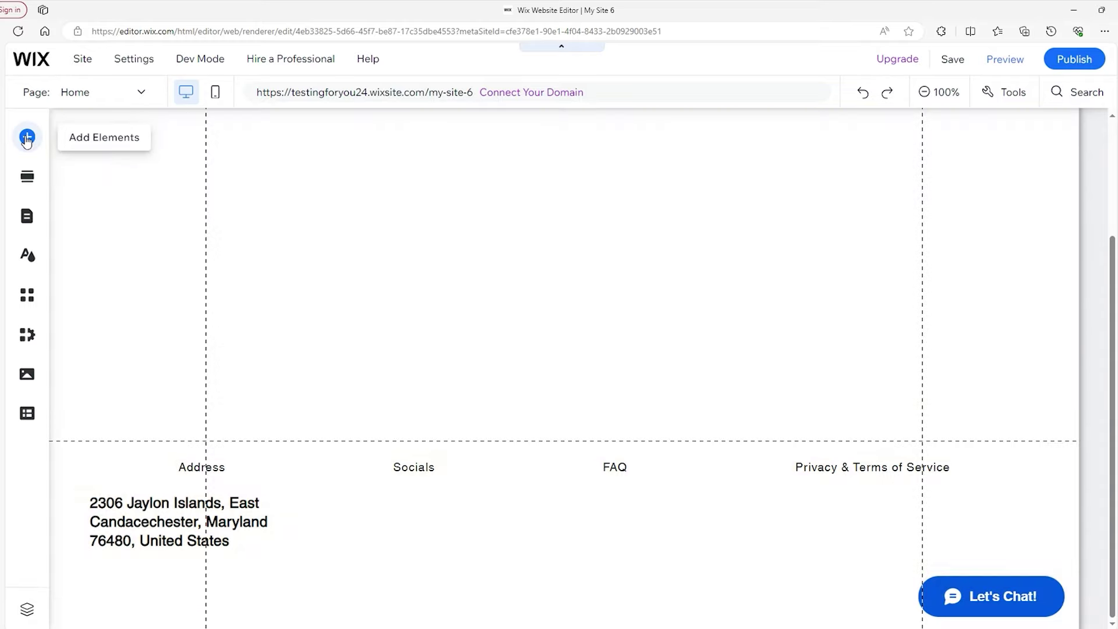
# Add the social bar with black circular icons to the footer, beneath the Socials menu item
pyautogui.click(26, 138)
pyautogui.click(96, 409)
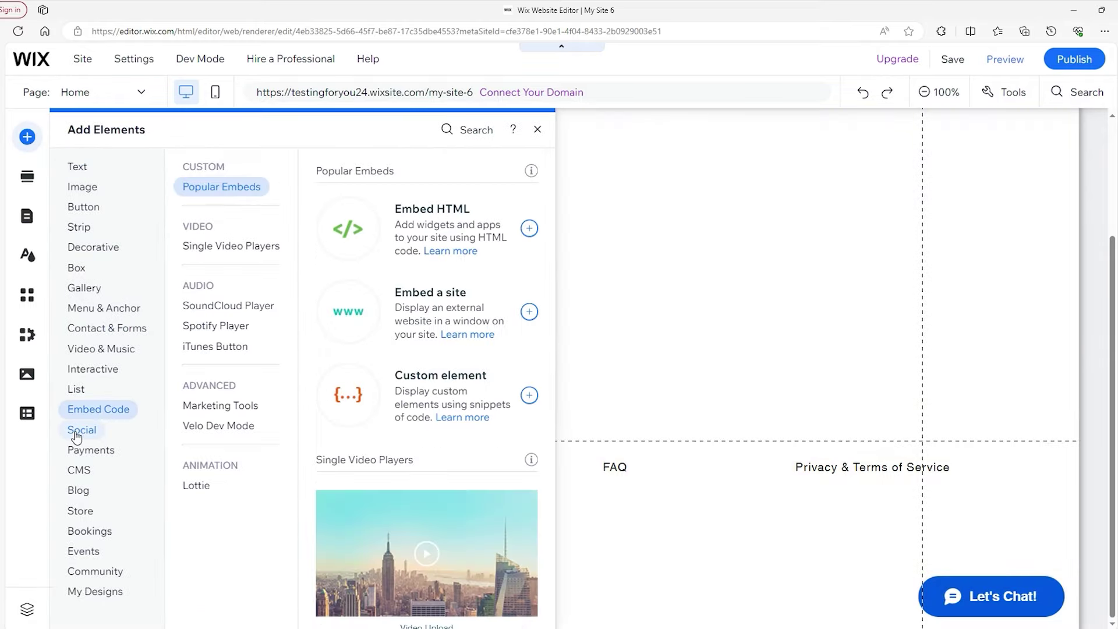
pyautogui.click(77, 436)
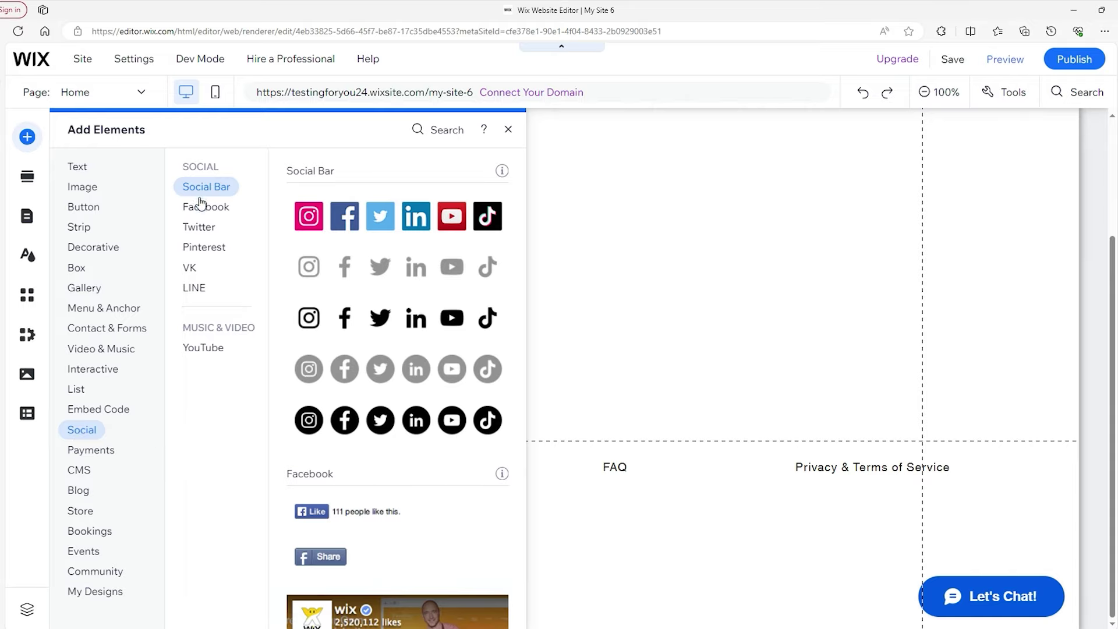
pyautogui.click(204, 248)
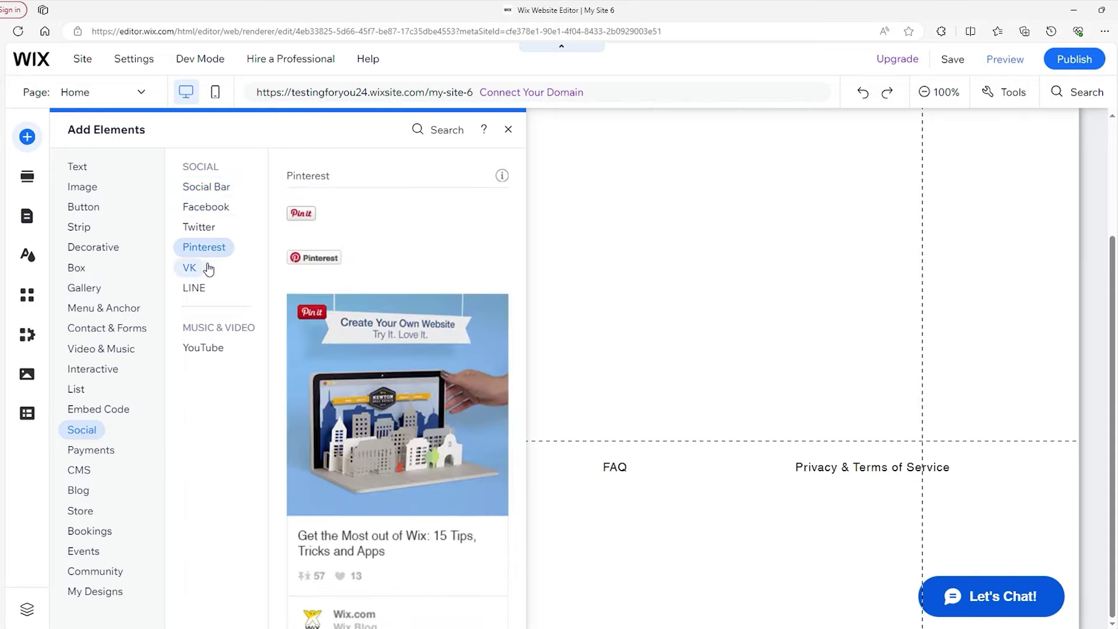
pyautogui.scroll(15, 329, 267)
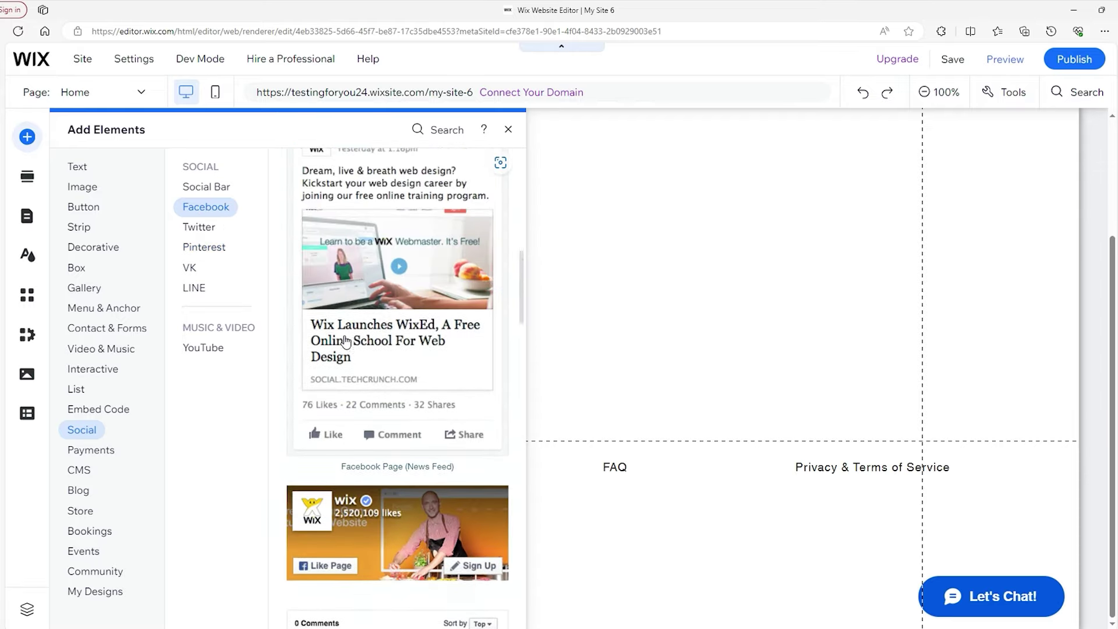
pyautogui.scroll(5, 344, 348)
pyautogui.moveTo(327, 320); pyautogui.dragTo(329, 527)
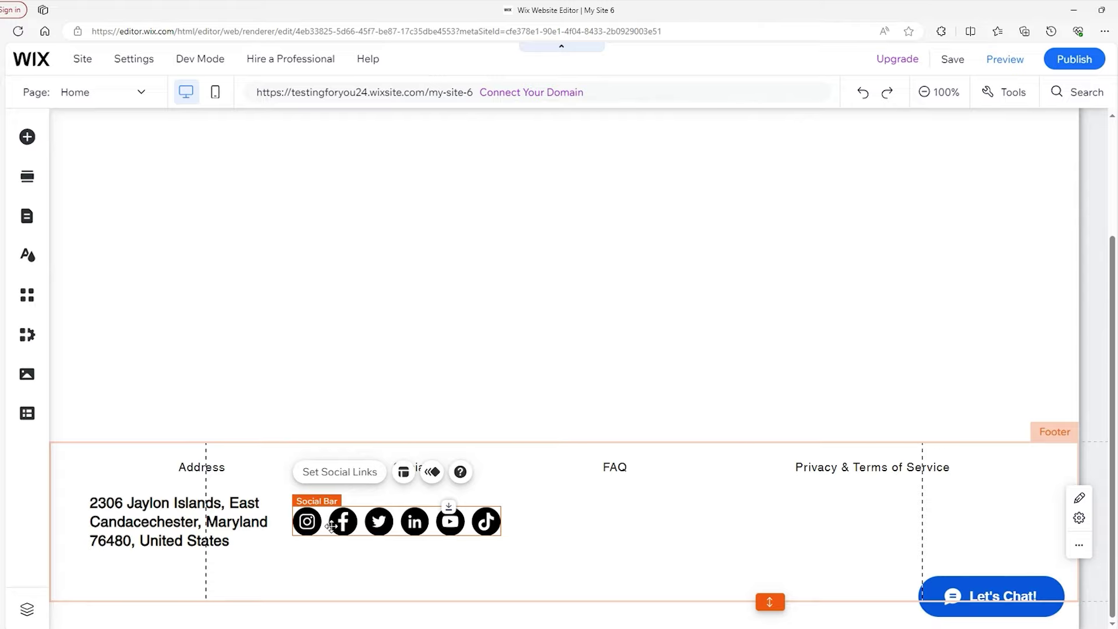
# Review the footer social bar's link and layout settings, including the LinkedIn icon's web address and the New window and Current window options
pyautogui.click(330, 473)
pyautogui.click(265, 259)
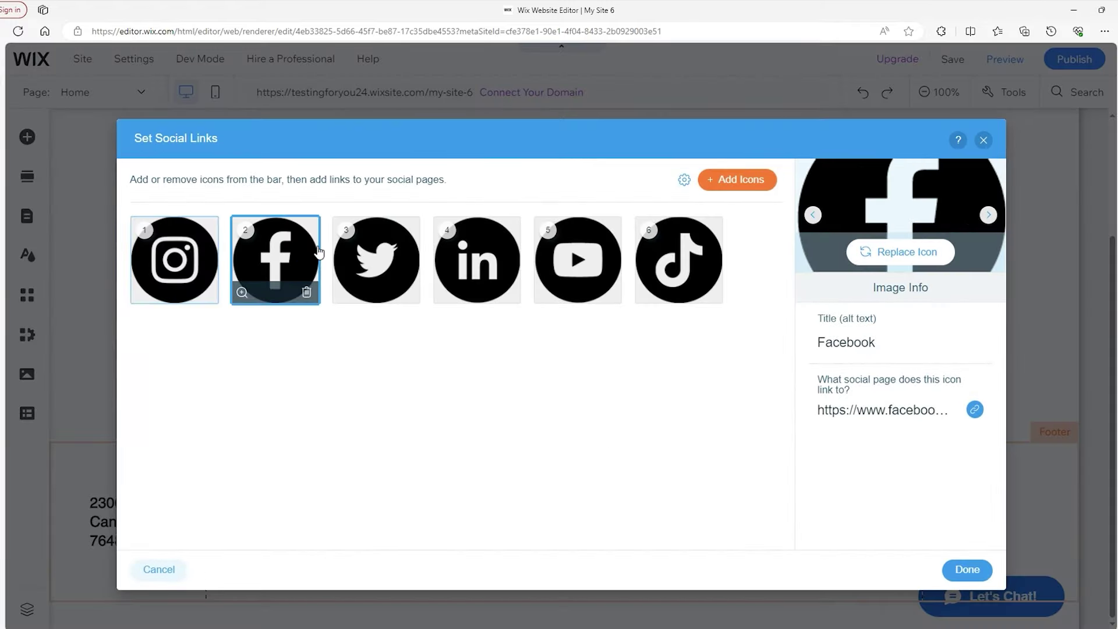
pyautogui.click(377, 252)
pyautogui.click(478, 256)
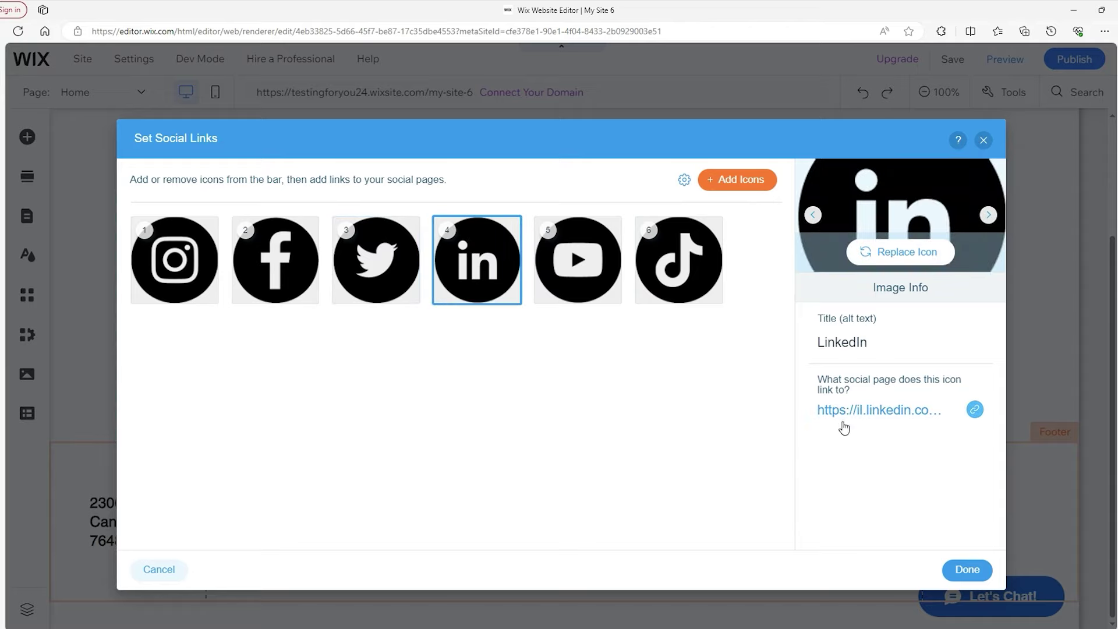
pyautogui.click(872, 410)
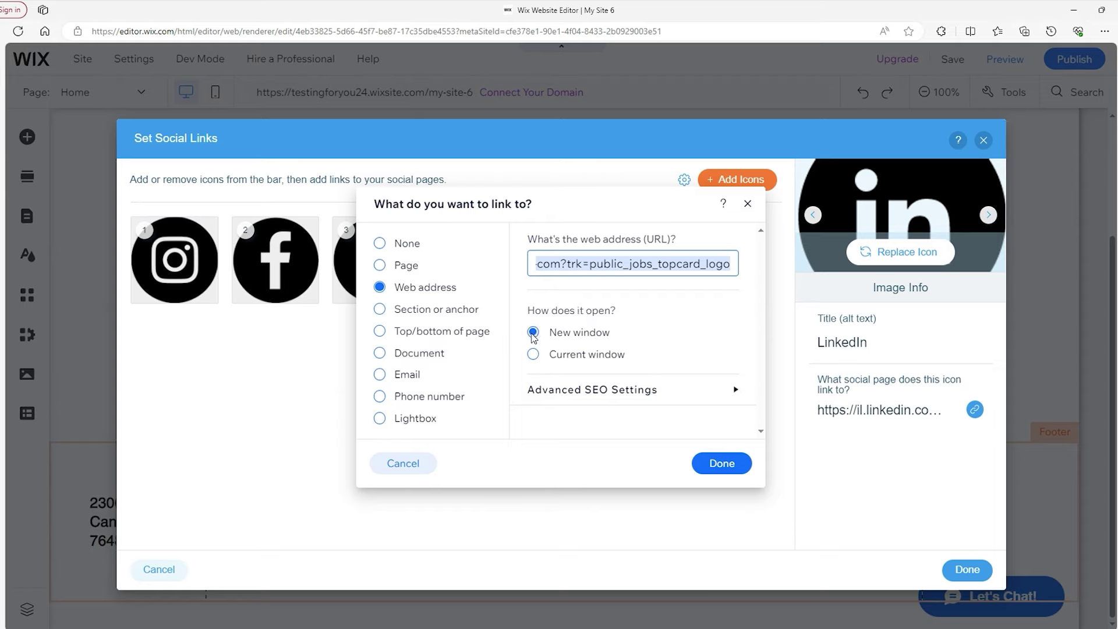
pyautogui.click(532, 353)
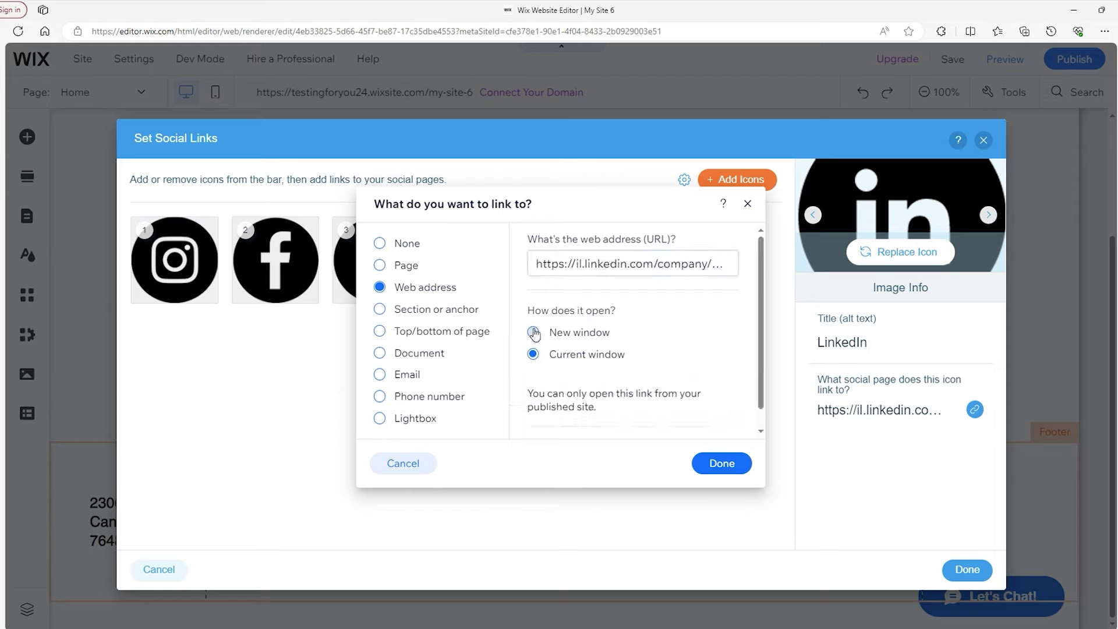
pyautogui.click(534, 332)
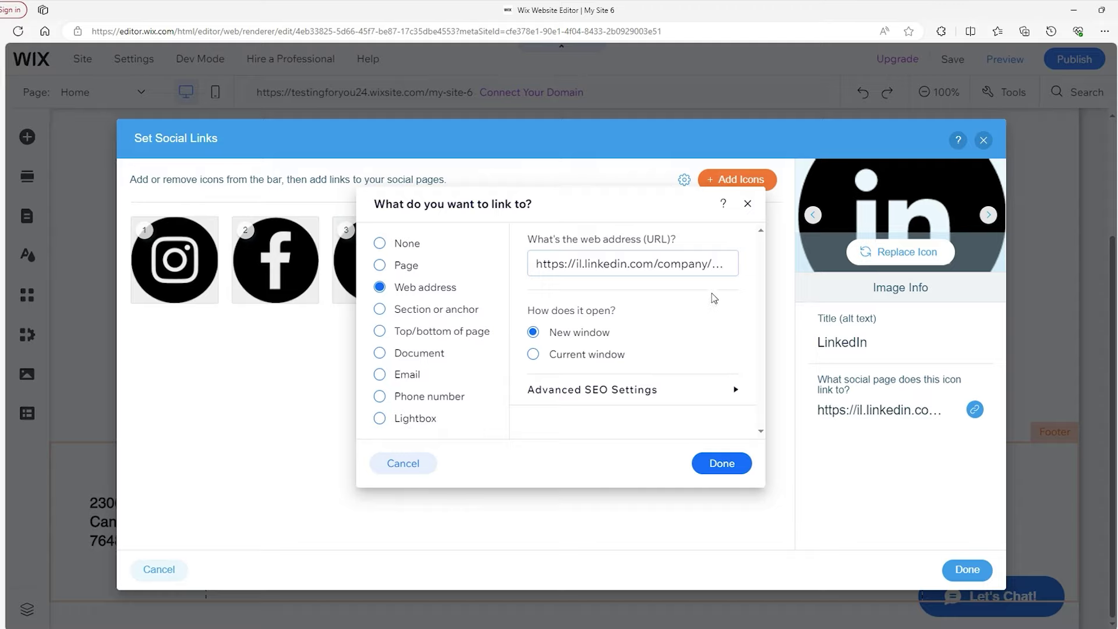
pyautogui.click(747, 205)
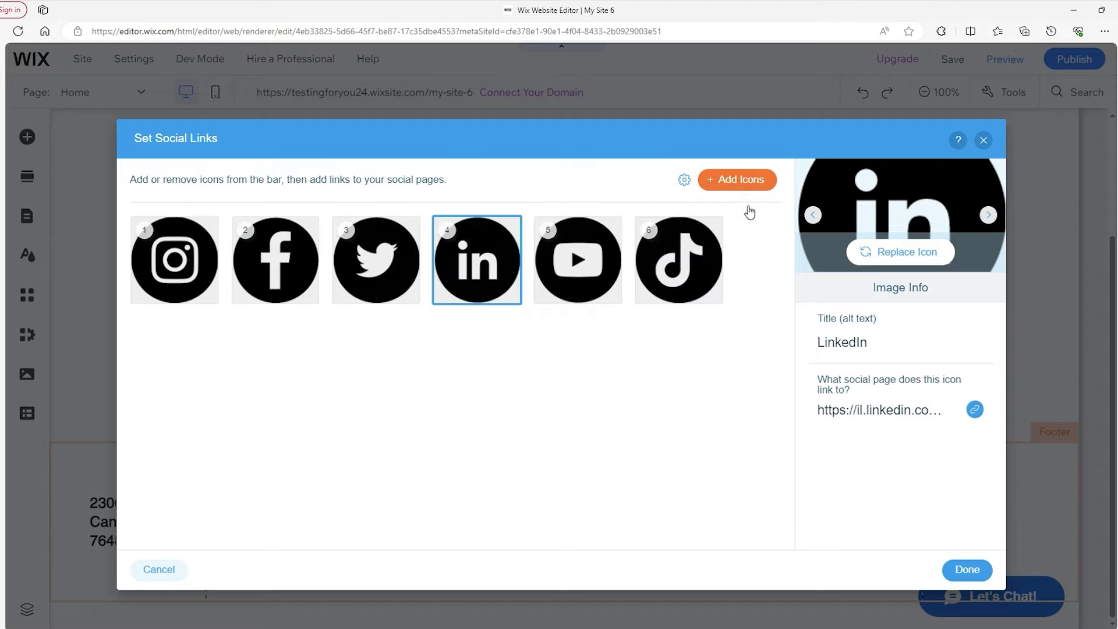
pyautogui.click(966, 569)
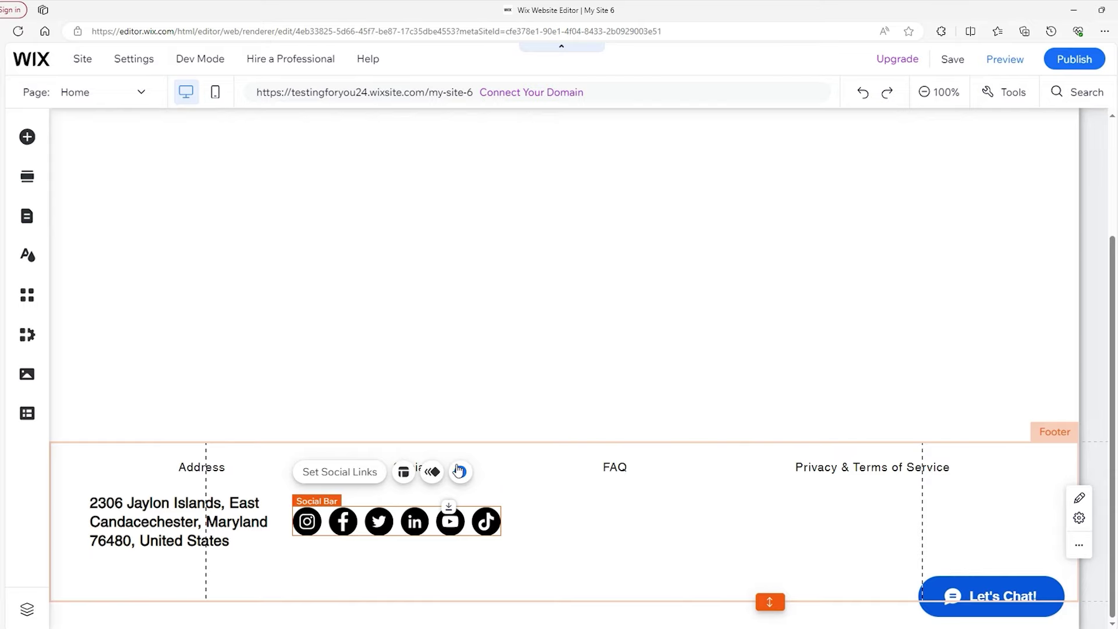
pyautogui.click(403, 472)
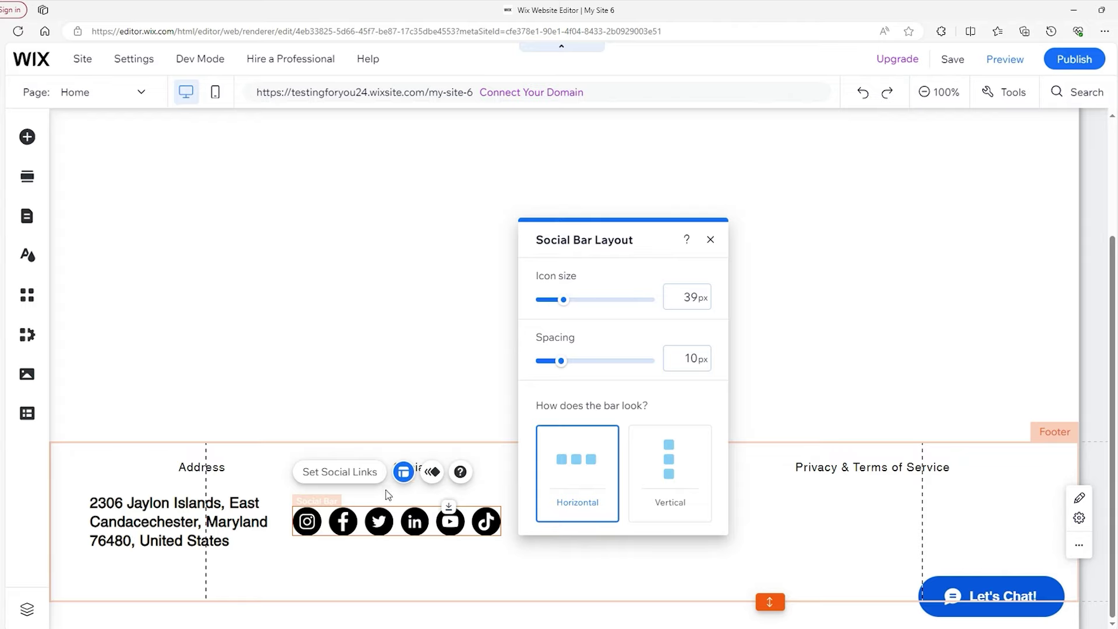
pyautogui.click(407, 556)
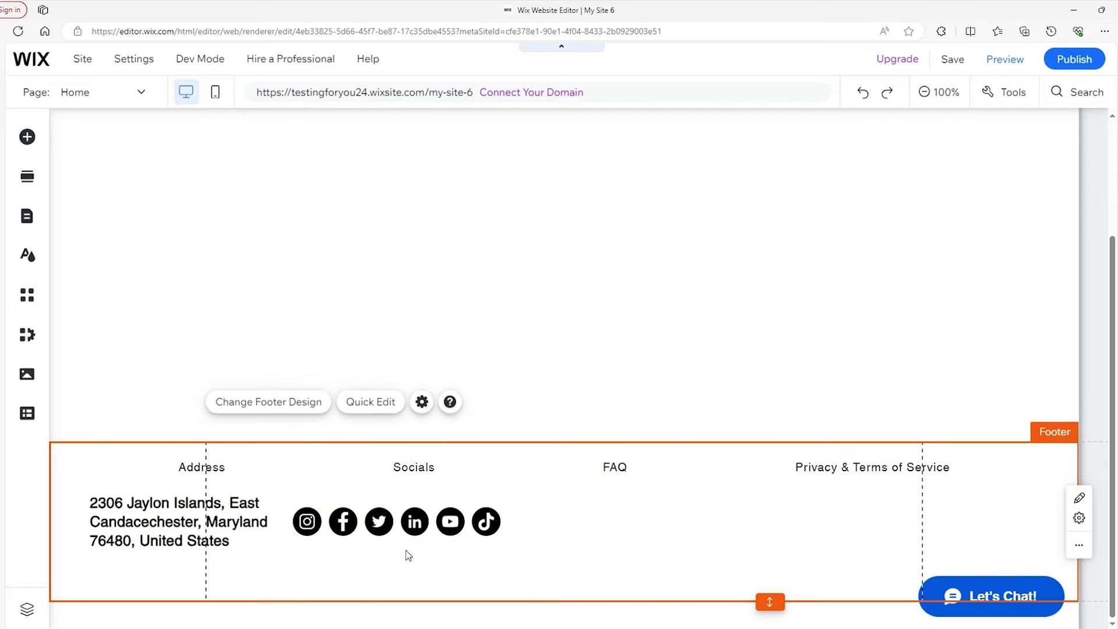
# Duplicate the footer's social bar, place the copy in the empty page section above the footer, and set its layout to Vertical
pyautogui.rightClick(381, 521)
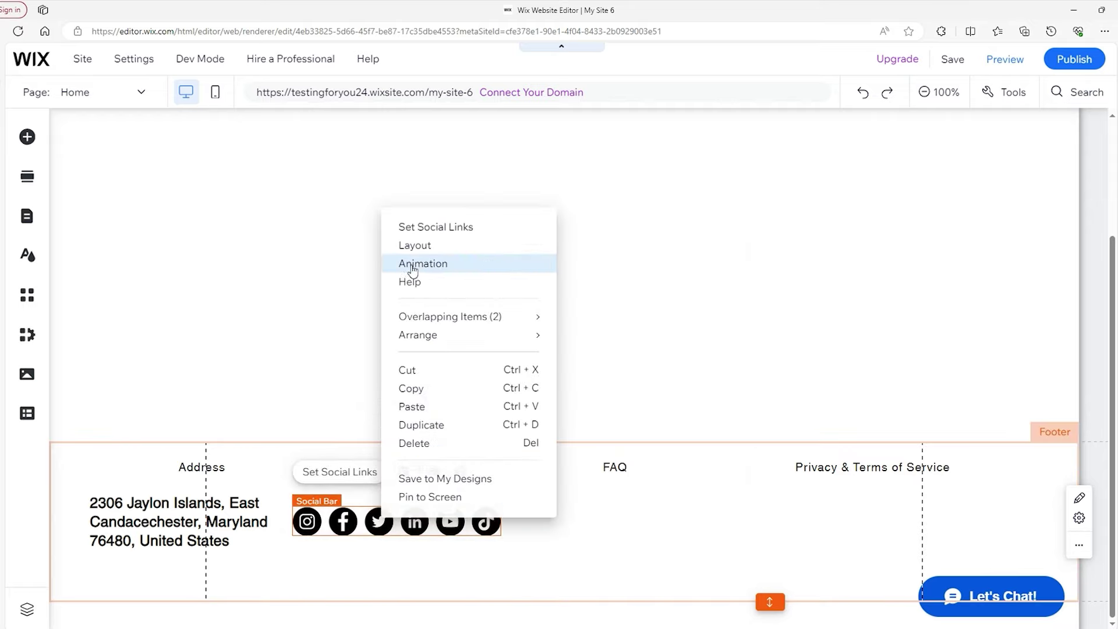
pyautogui.click(428, 433)
pyautogui.moveTo(398, 422); pyautogui.dragTo(399, 388)
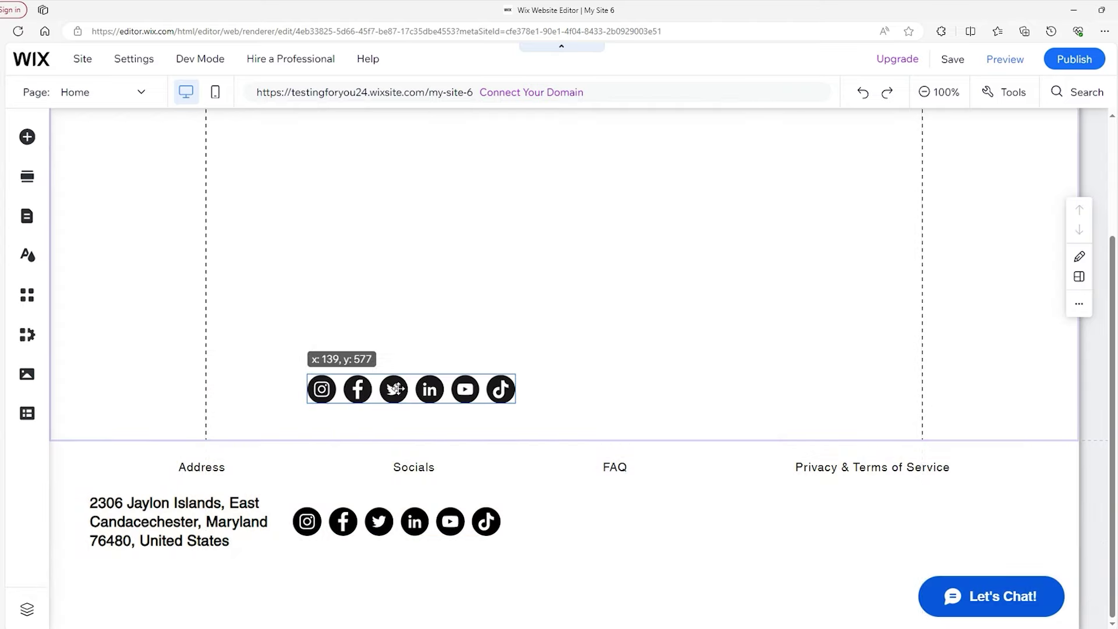
pyautogui.click(417, 349)
pyautogui.click(666, 412)
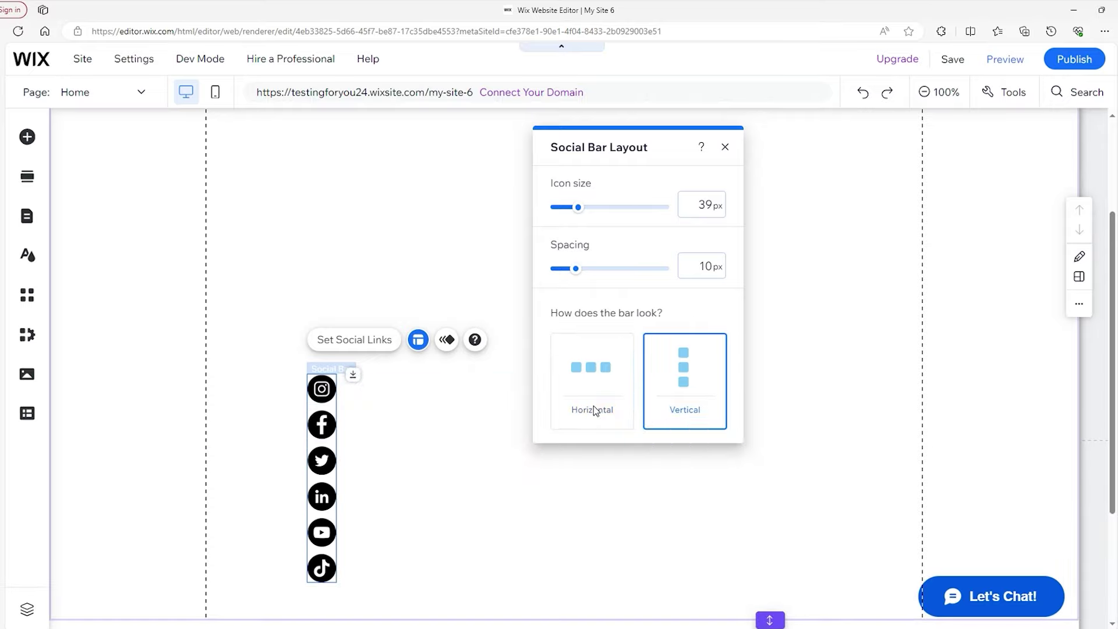
# Move the vertical social bar to the page's right edge and pin it to the screen at the middle-right position
pyautogui.moveTo(317, 456); pyautogui.dragTo(1059, 351)
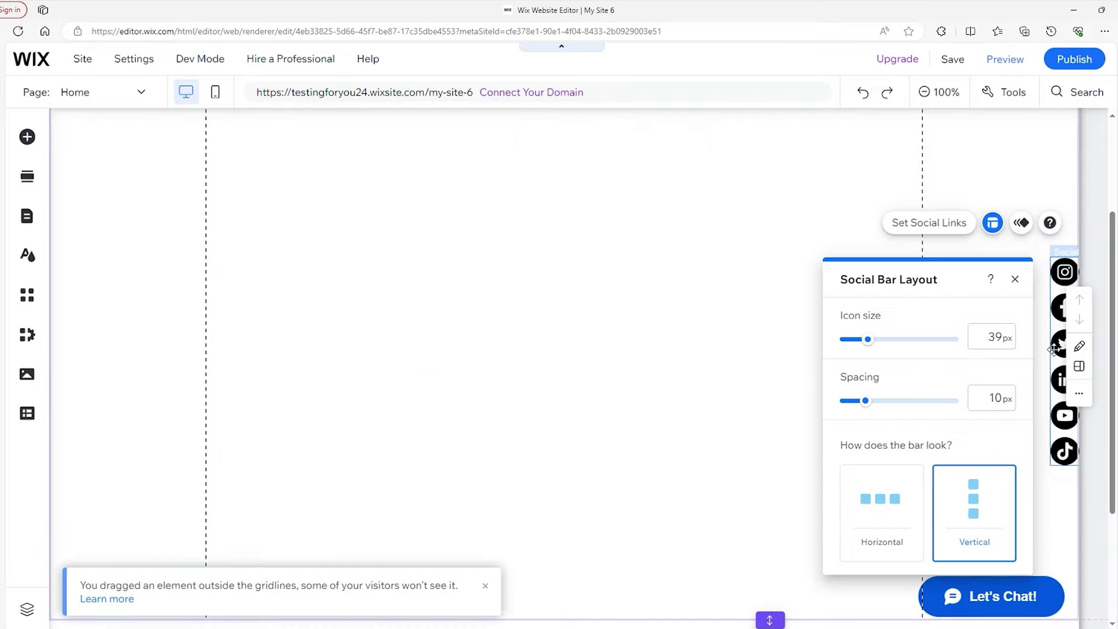
pyautogui.rightClick(1059, 351)
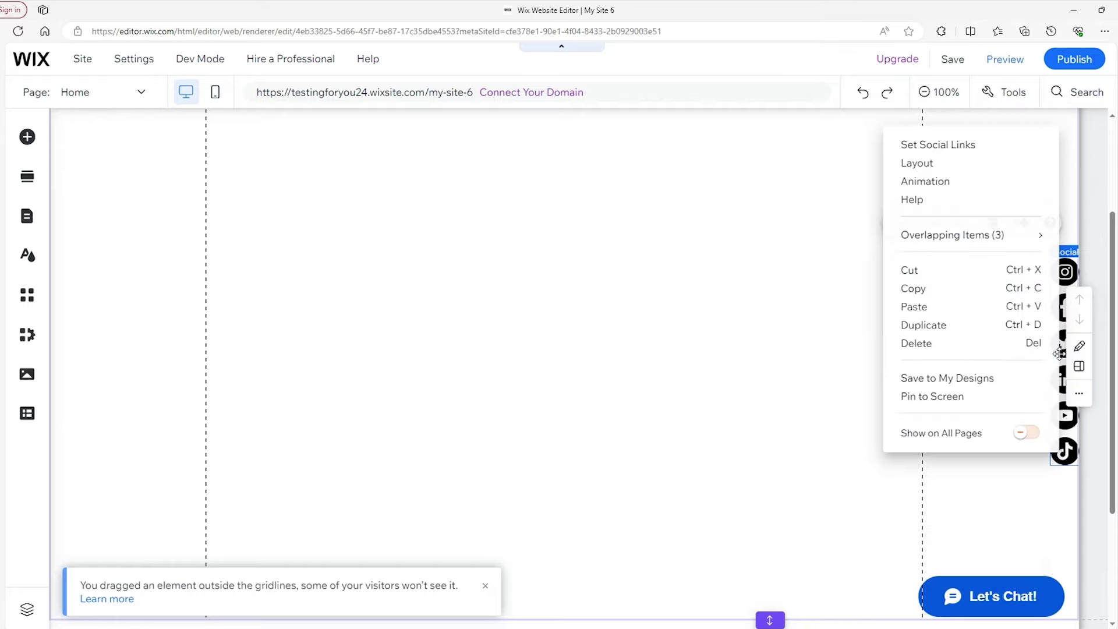
pyautogui.click(935, 396)
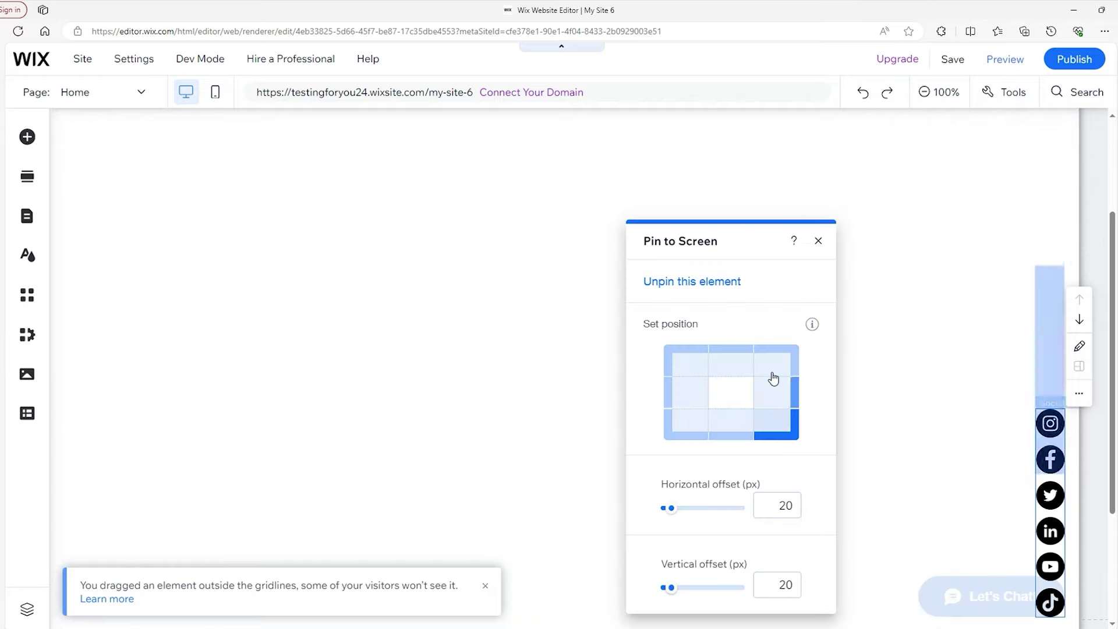
pyautogui.click(731, 365)
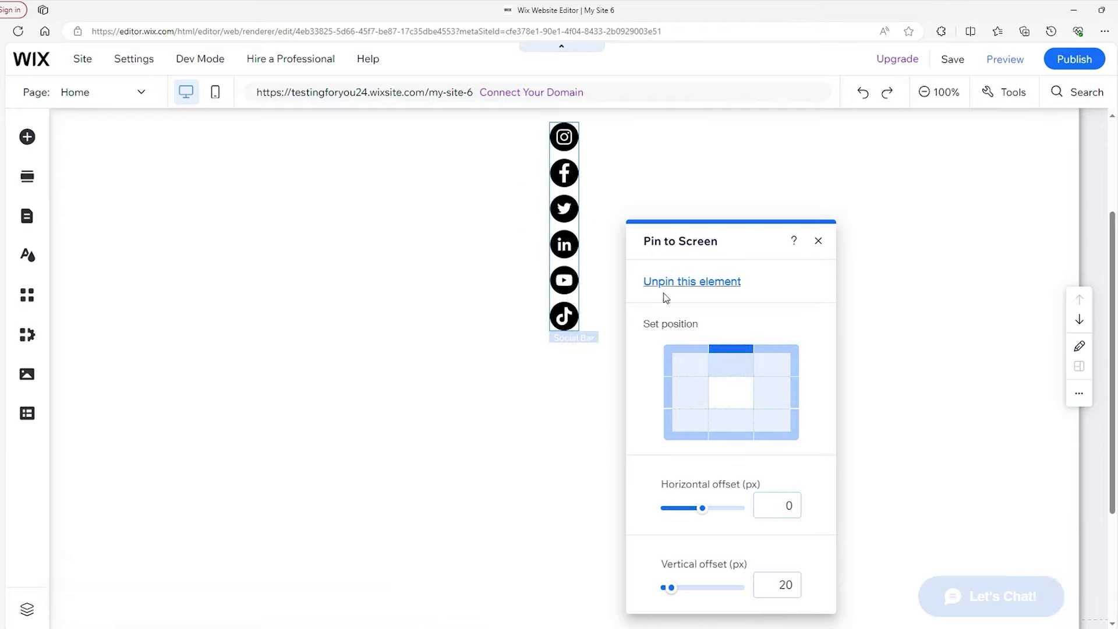
pyautogui.click(772, 396)
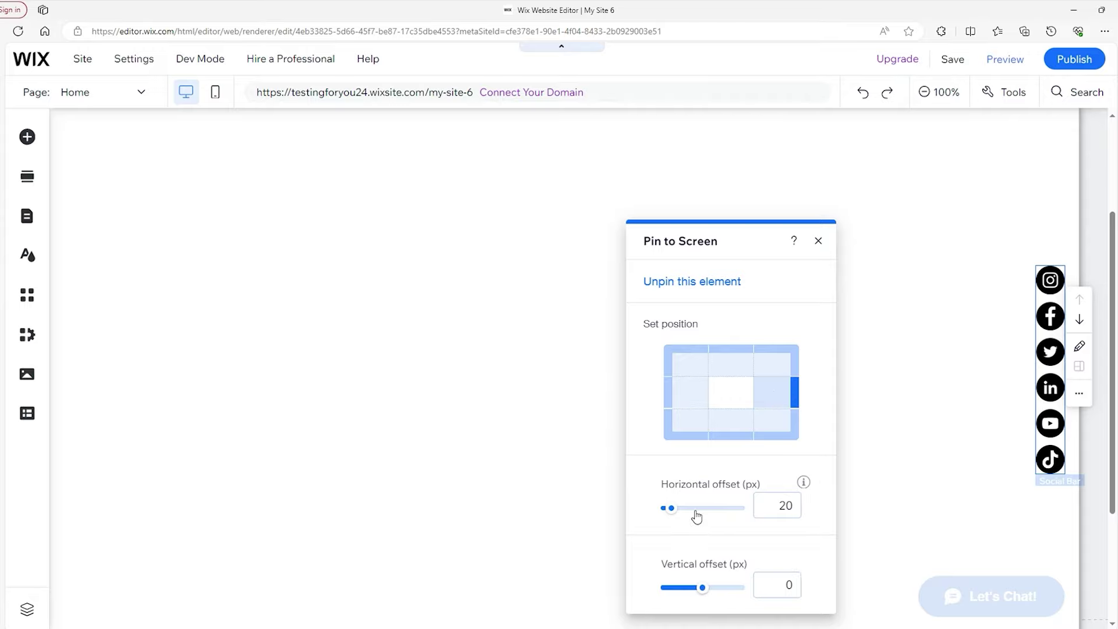
pyautogui.click(819, 240)
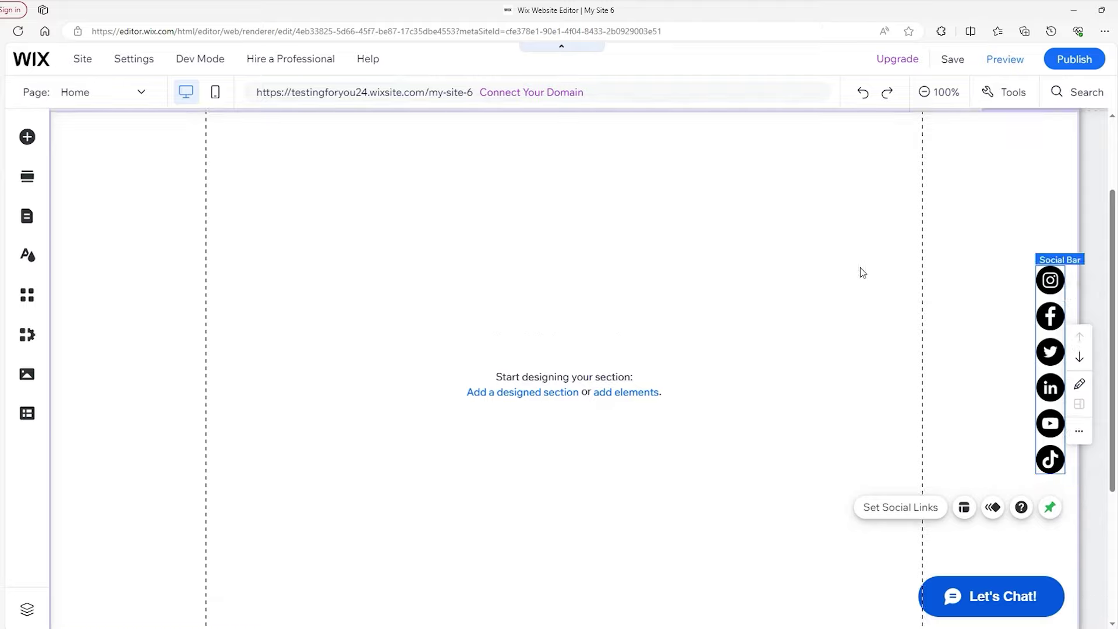
# Preview the site to check how the pinned social bar behaves while scrolling, and return to the editor
pyautogui.scroll(3, 858, 270)
pyautogui.click(1003, 57)
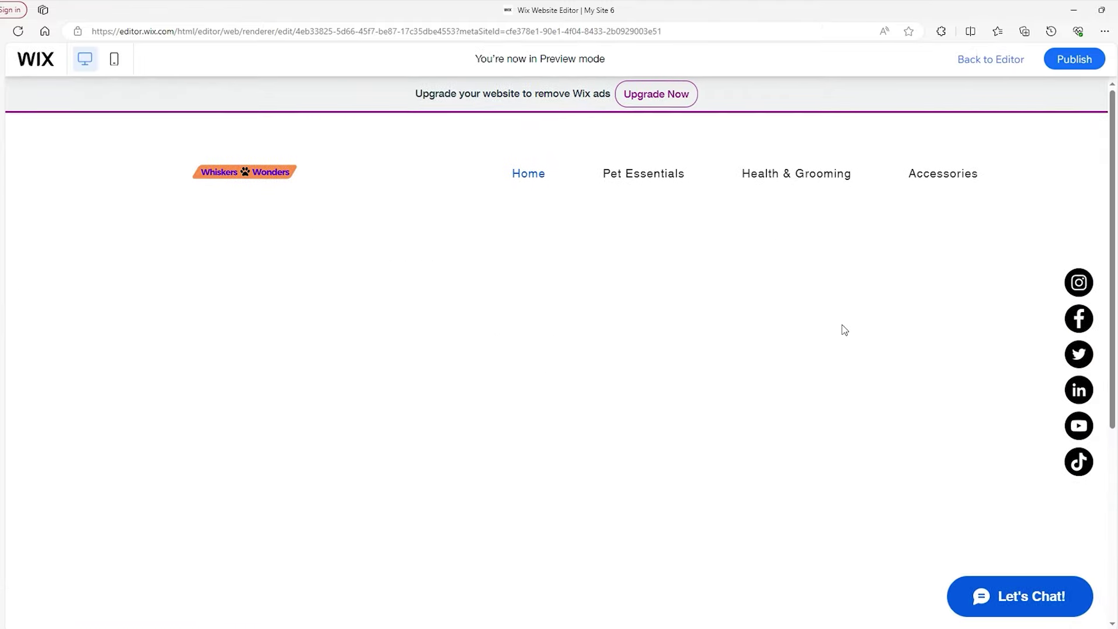
pyautogui.scroll(-3, 847, 329)
pyautogui.scroll(3, 848, 330)
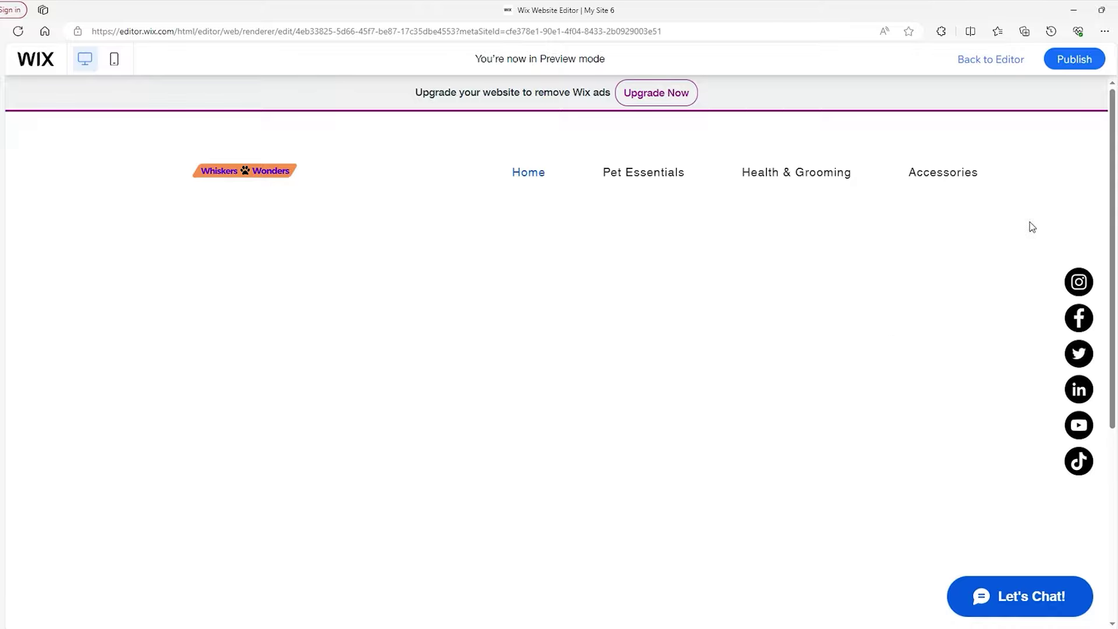
pyautogui.click(992, 61)
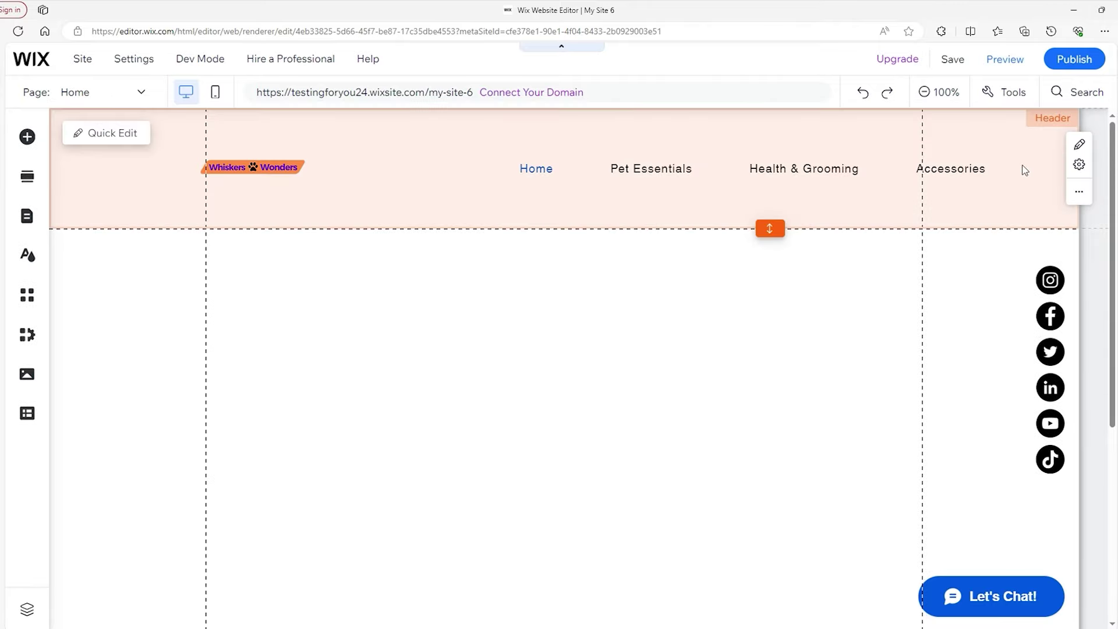
# Add a paragraph beneath the footer's FAQ item reading "Check out our FAQ and see if we answered your question already!"
pyautogui.scroll(-6, 1024, 173)
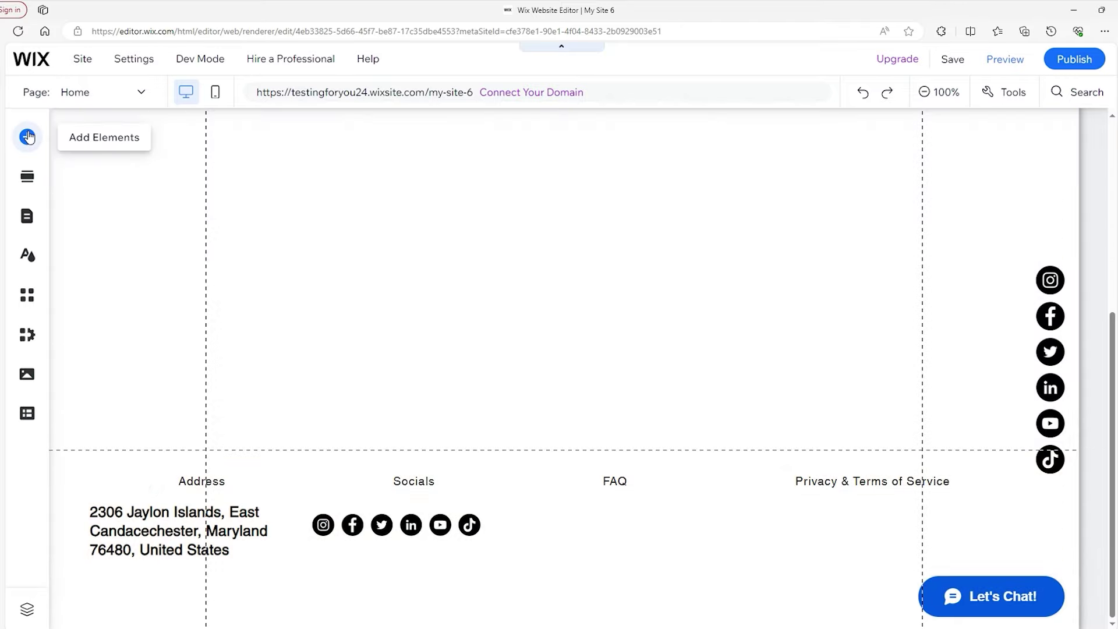
pyautogui.click(28, 137)
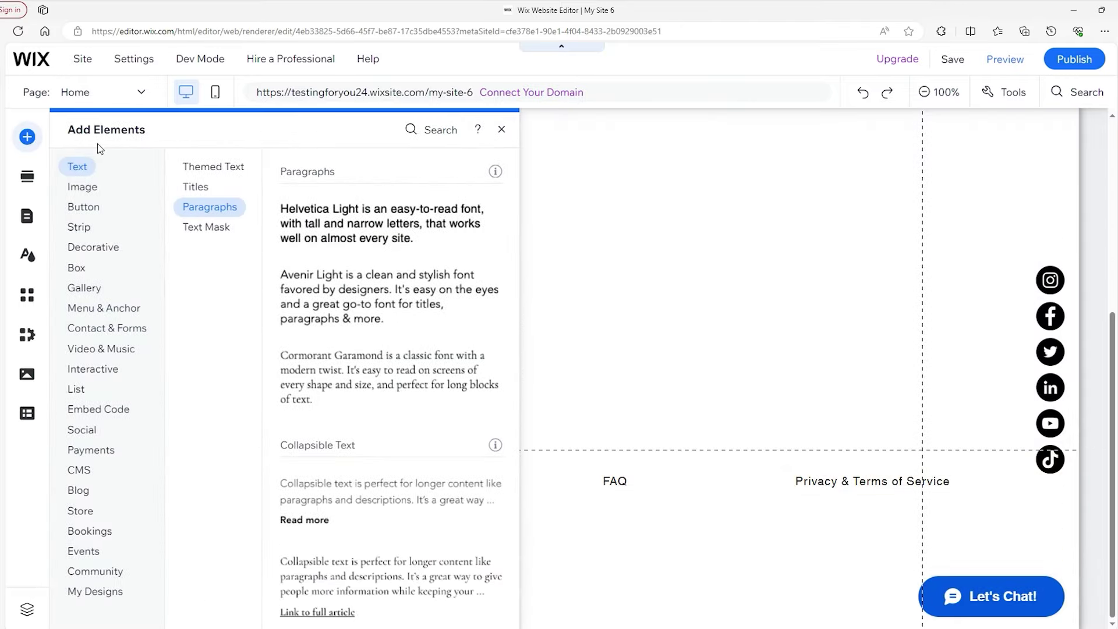
pyautogui.moveTo(341, 238); pyautogui.dragTo(569, 527)
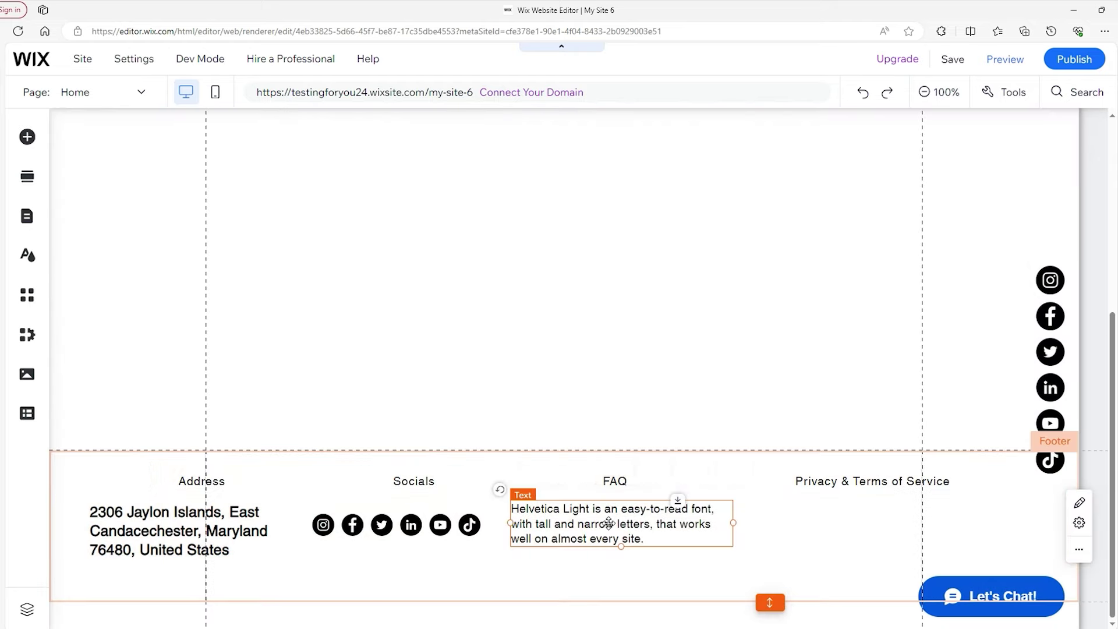
pyautogui.doubleClick(609, 523)
pyautogui.write('Check out our FAQ and see if we answered your question already!')
# Set the FAQ paragraph's font size to 18 px and center its text
pyautogui.moveTo(303, 365); pyautogui.dragTo(312, 368)
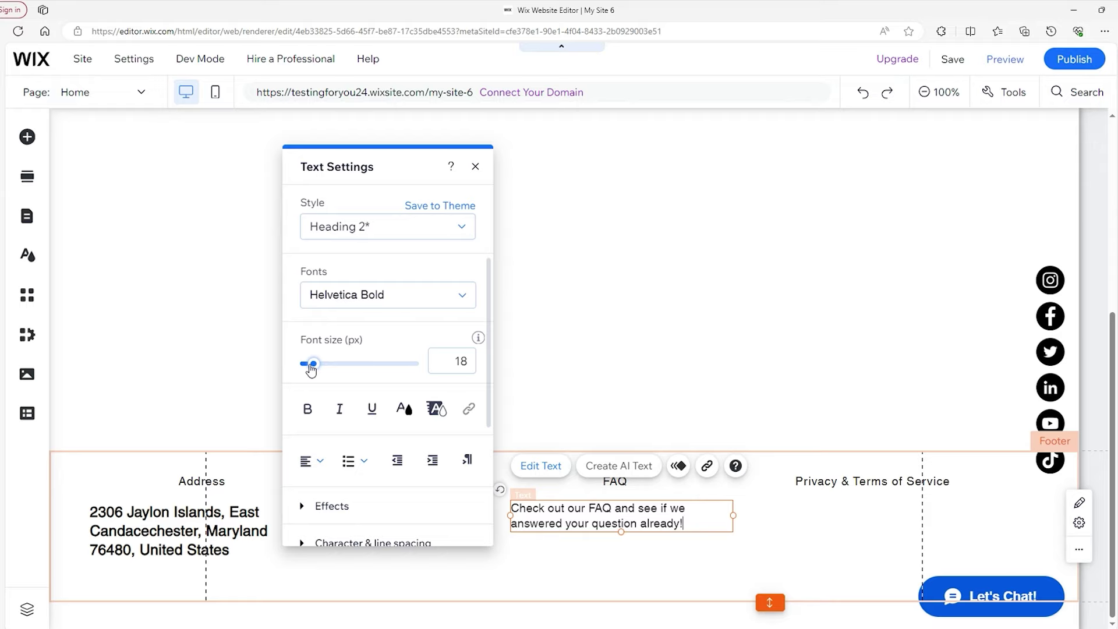
pyautogui.click(312, 461)
pyautogui.click(317, 482)
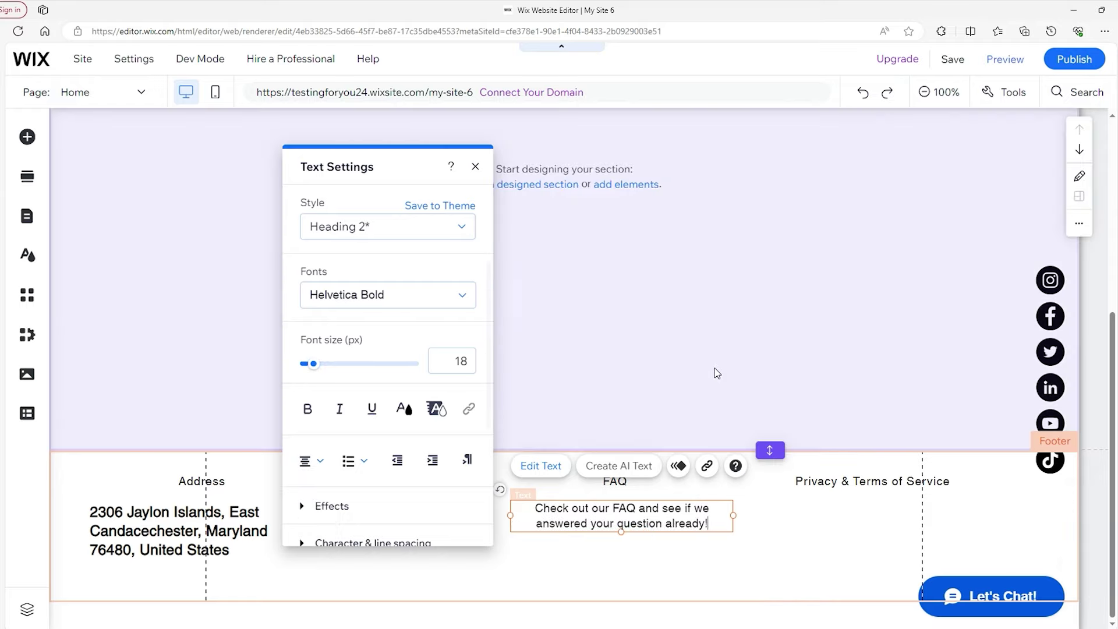
pyautogui.click(651, 368)
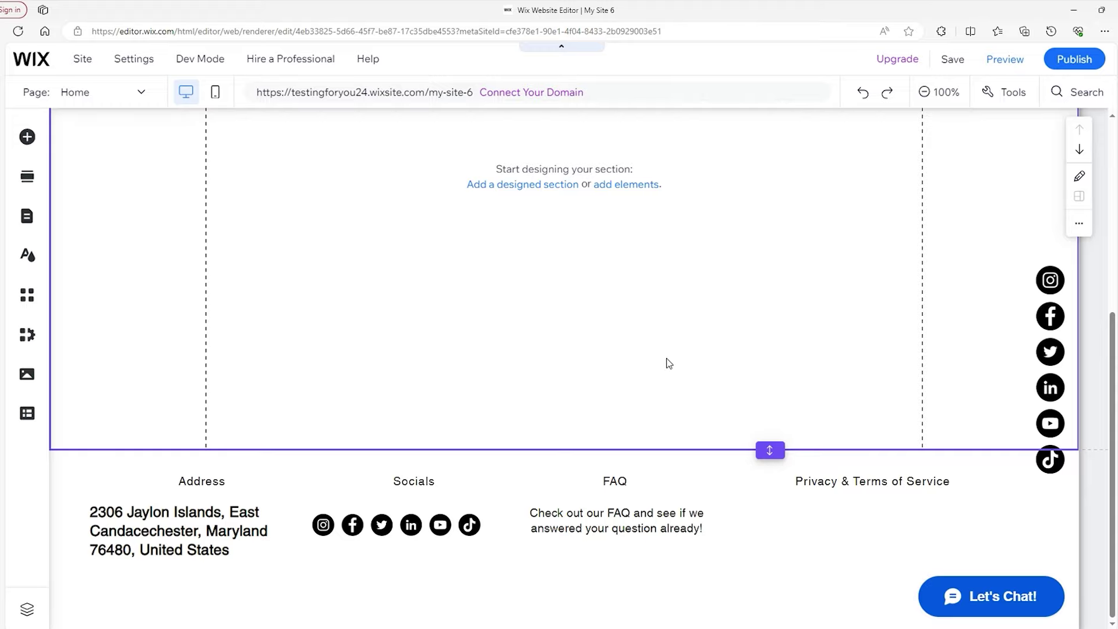
# Preview the site, check the footer, follow its FAQ link to the FAQ page, and return to the editor
pyautogui.scroll(5, 675, 373)
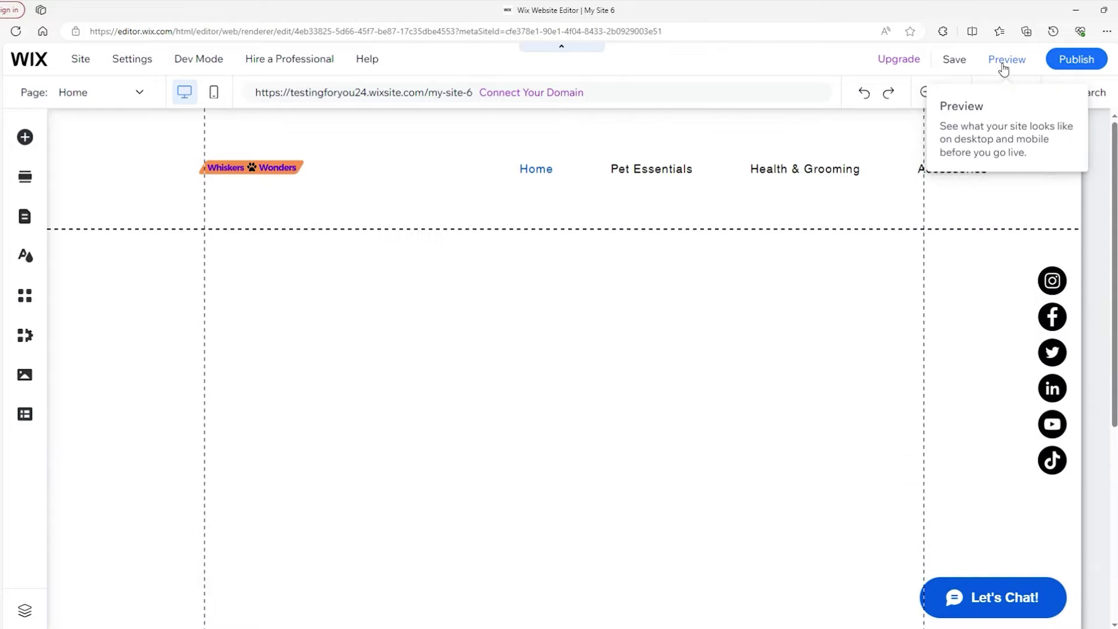
pyautogui.click(1001, 64)
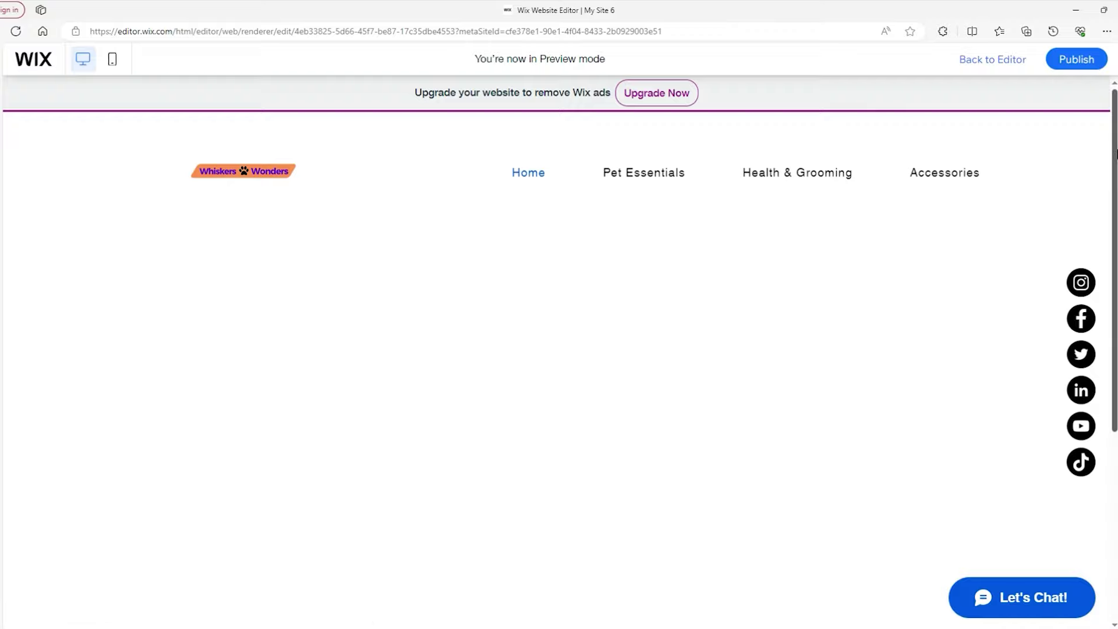
pyautogui.moveTo(1115, 165); pyautogui.dragTo(1115, 341)
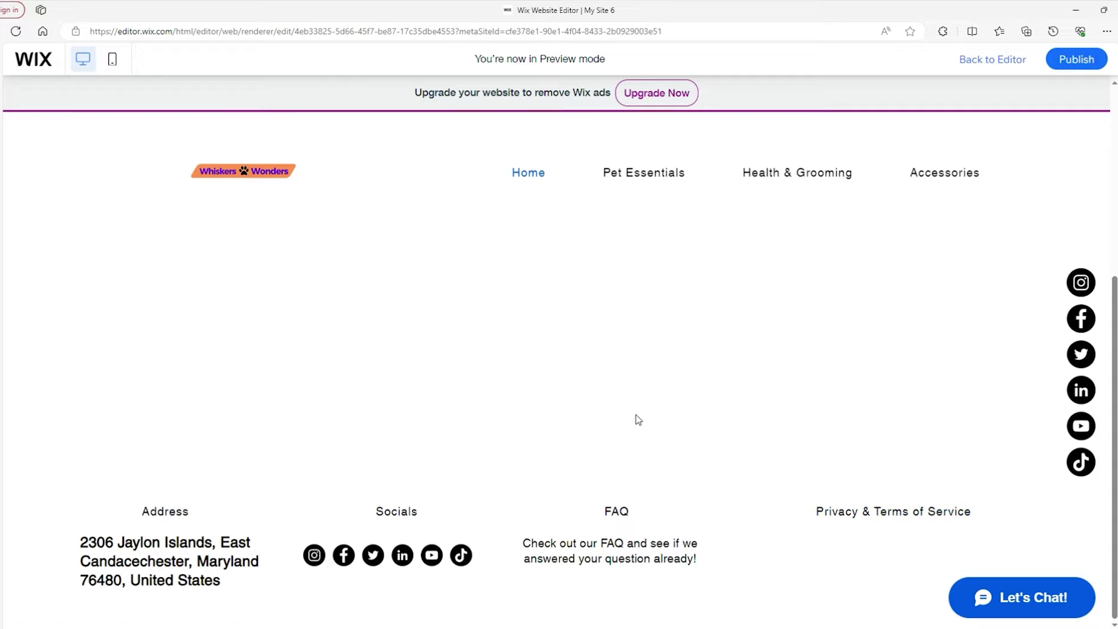
pyautogui.click(616, 512)
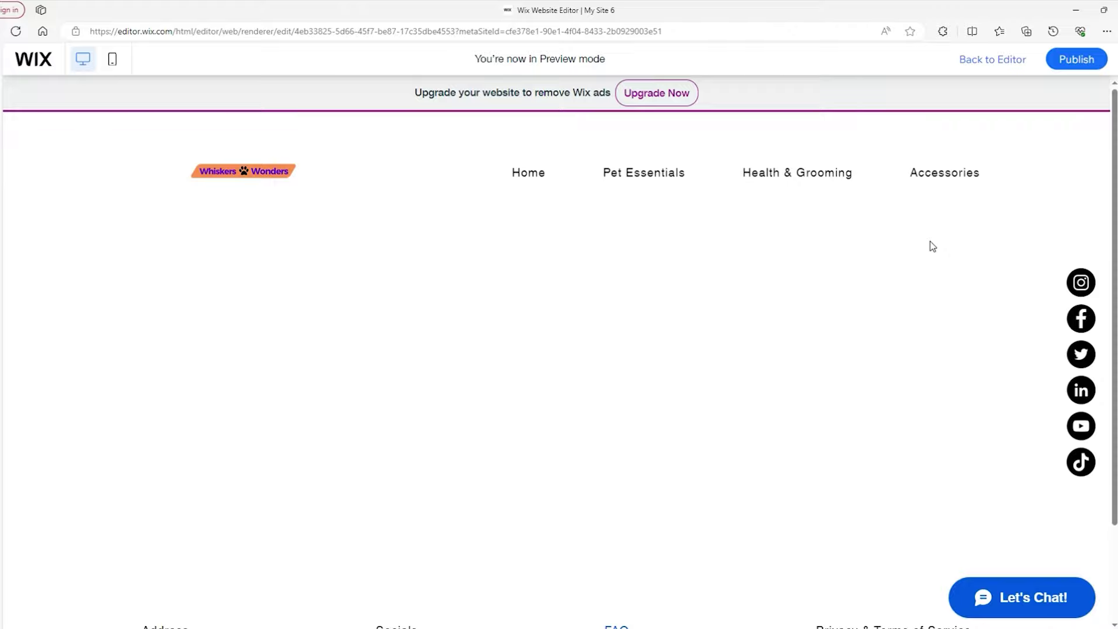
pyautogui.click(1005, 62)
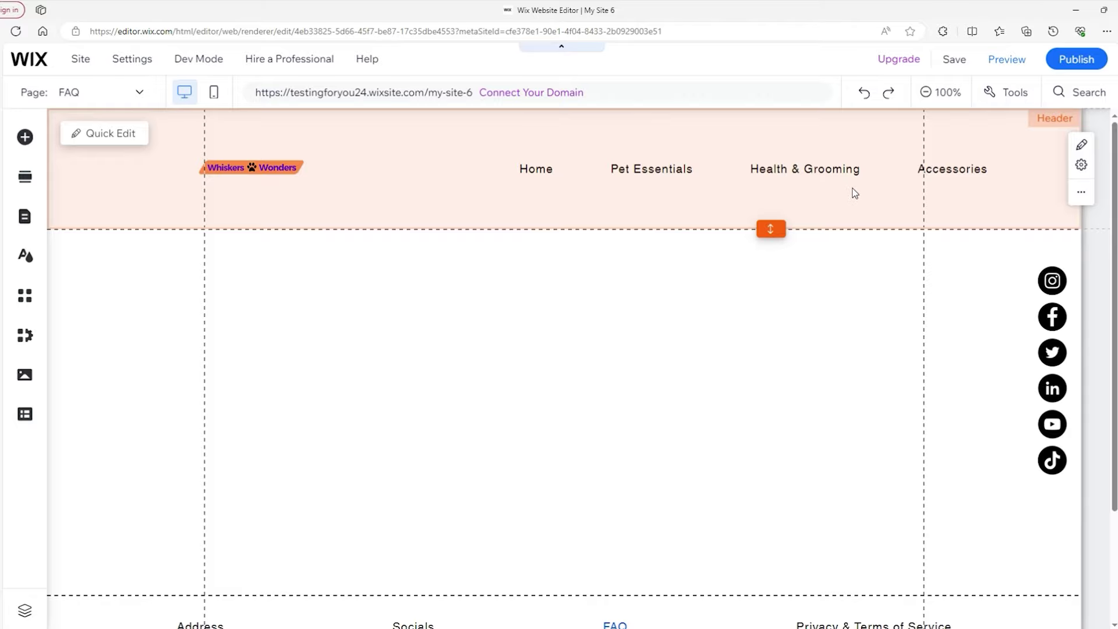
# Look over the empty FAQ page and switch the editor to the Home page
pyautogui.scroll(-3, 631, 319)
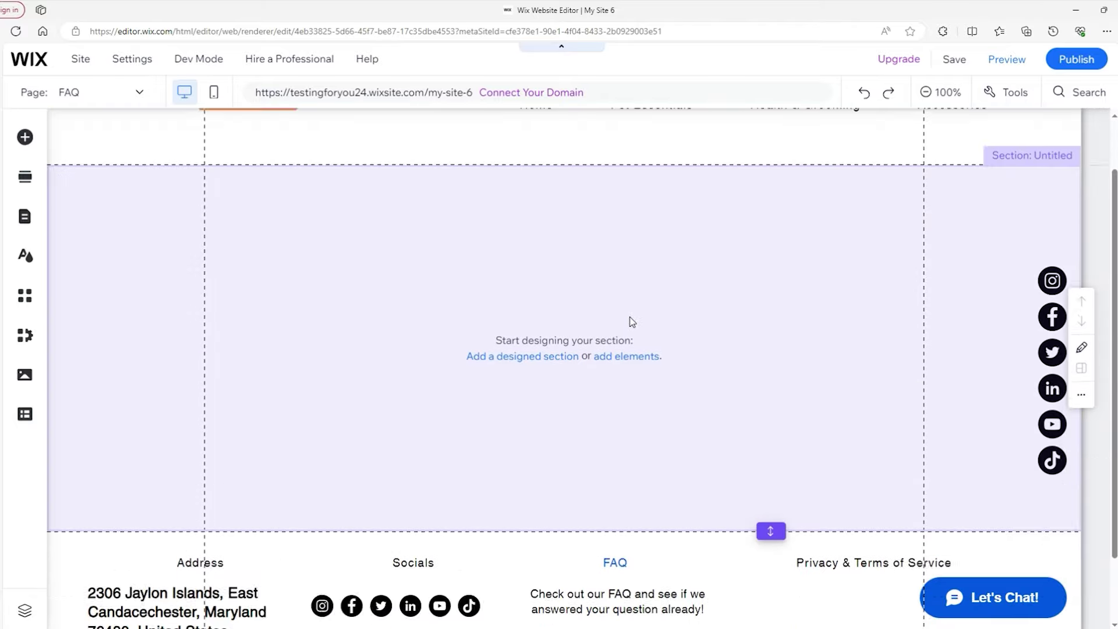
pyautogui.scroll(3, 531, 400)
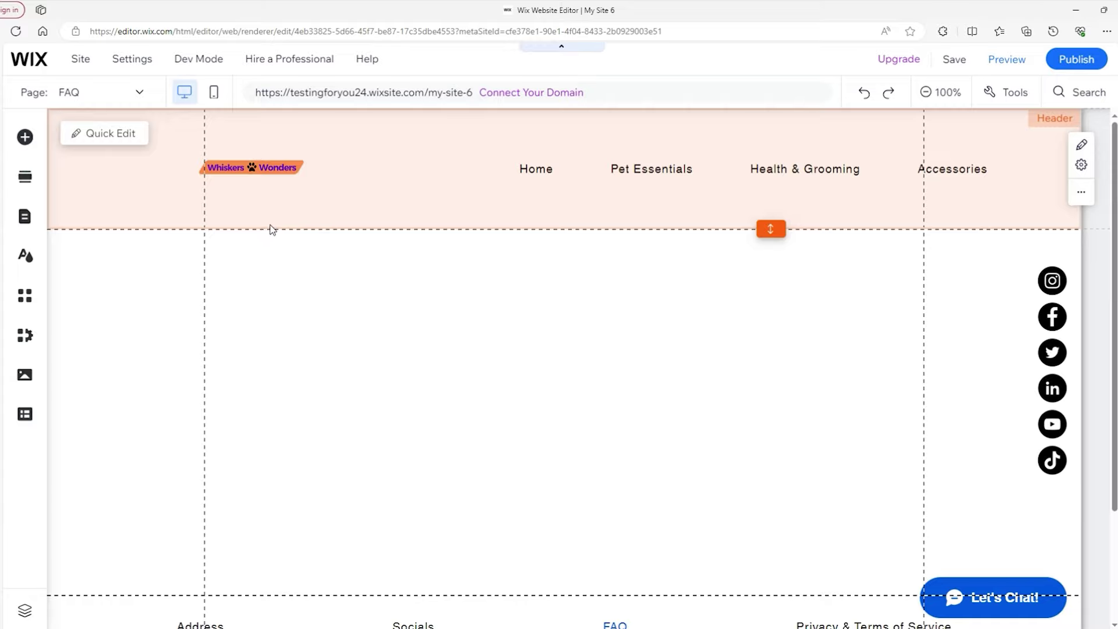
pyautogui.click(126, 97)
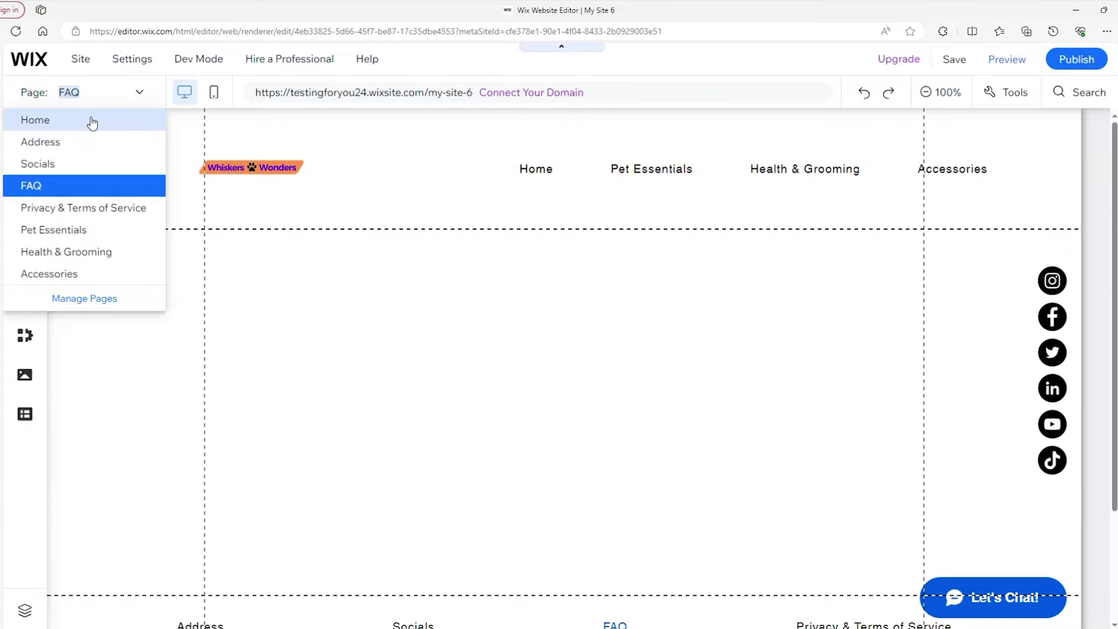
pyautogui.click(48, 125)
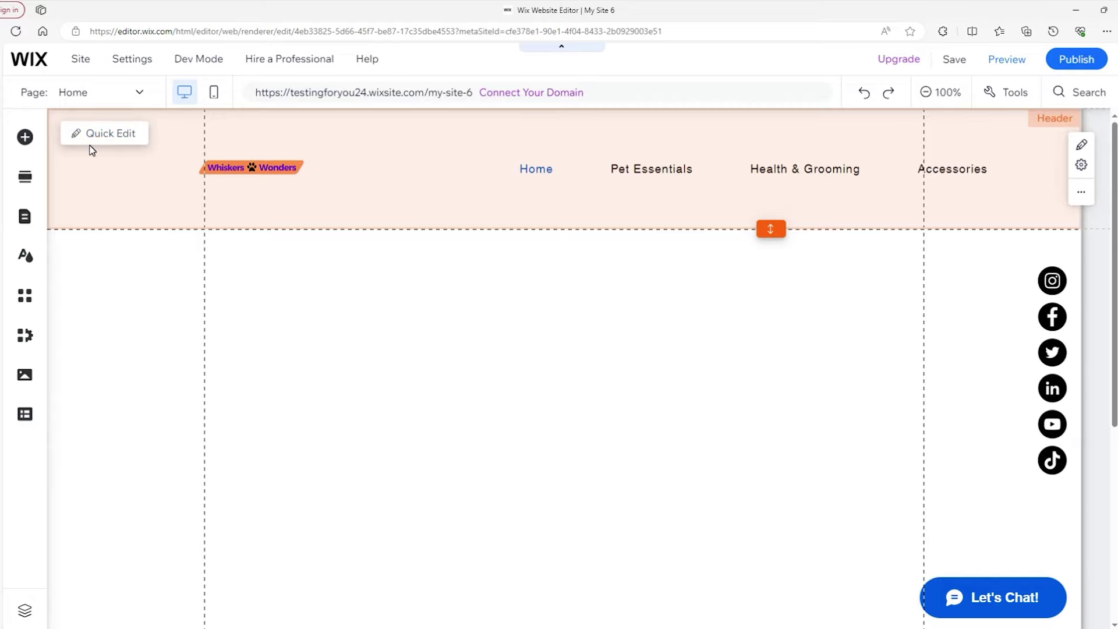
# Apply the Natural theme to the whole site from the featured design themes
pyautogui.click(24, 259)
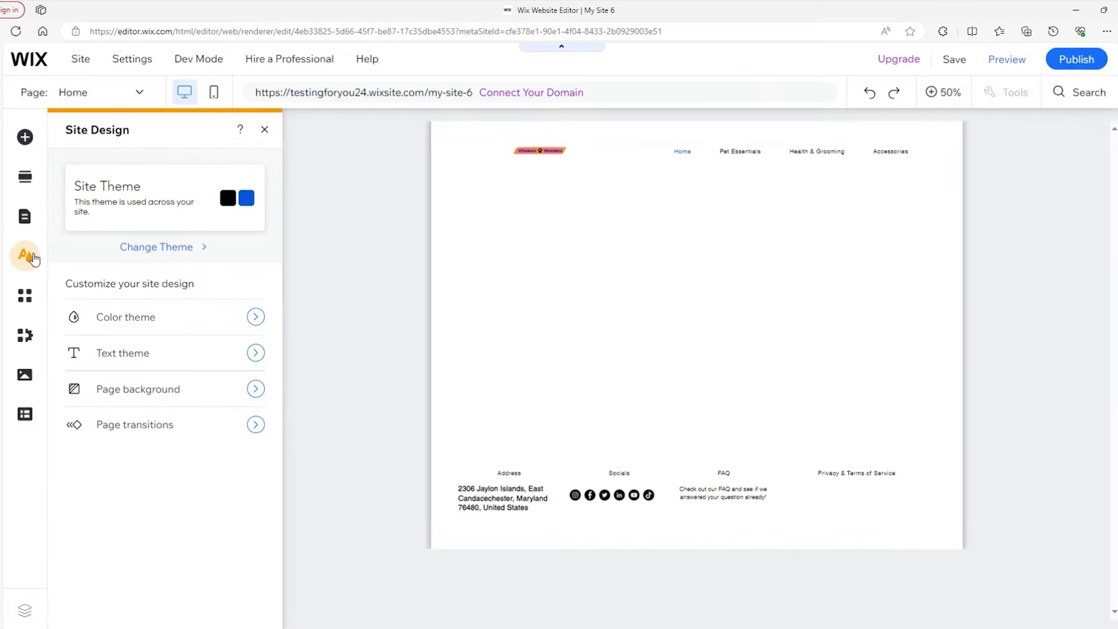
pyautogui.click(141, 200)
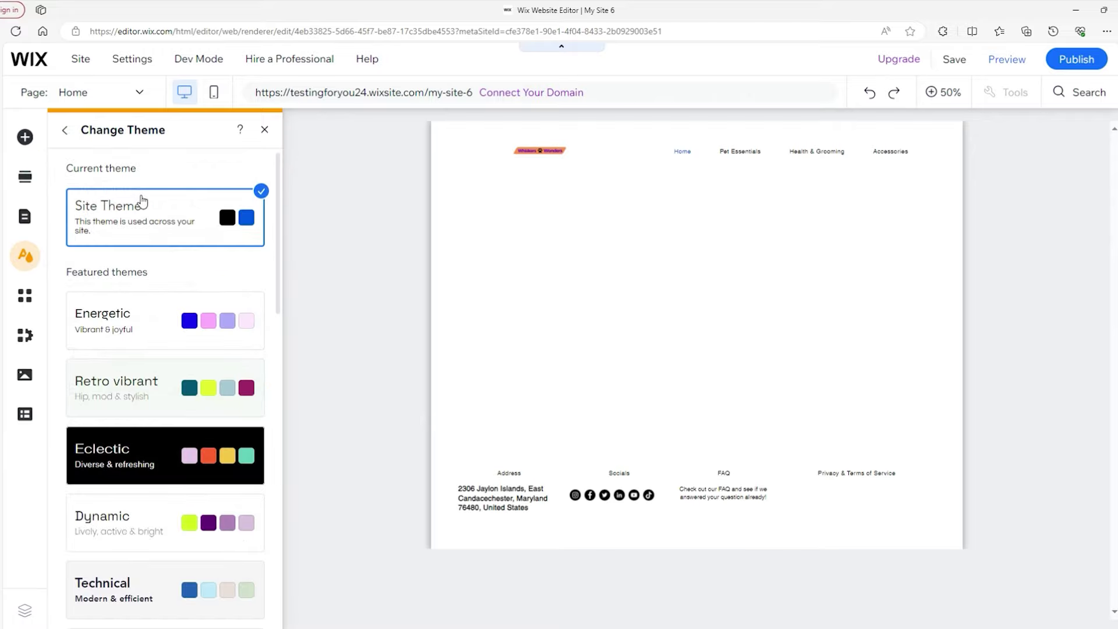
pyautogui.moveTo(279, 207); pyautogui.dragTo(260, 289)
pyautogui.scroll(-2, 235, 319)
pyautogui.click(154, 356)
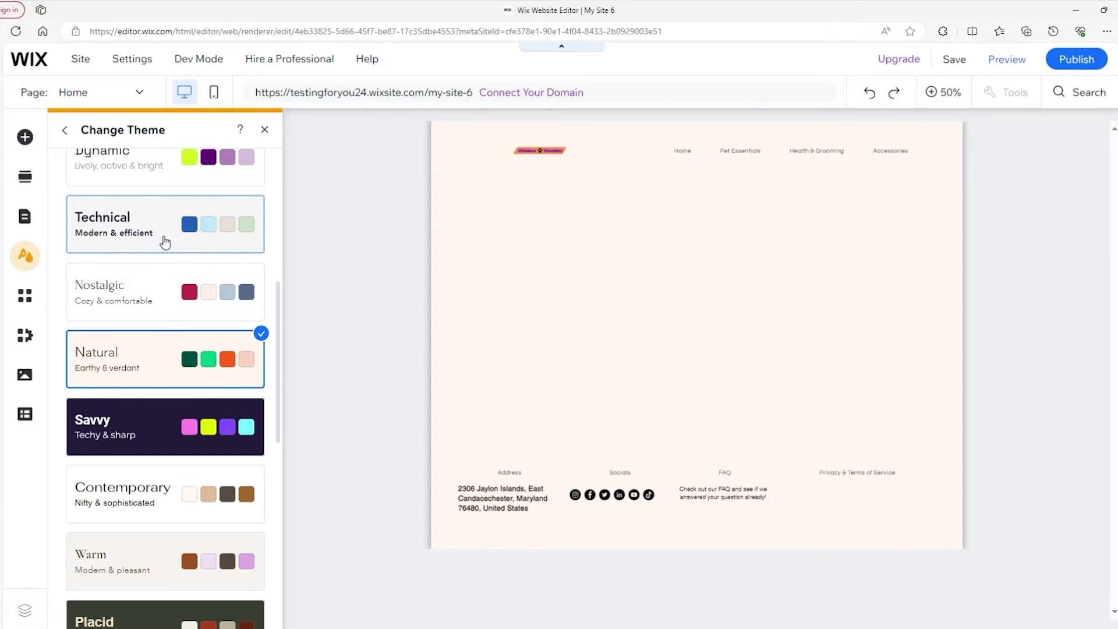
pyautogui.click(67, 133)
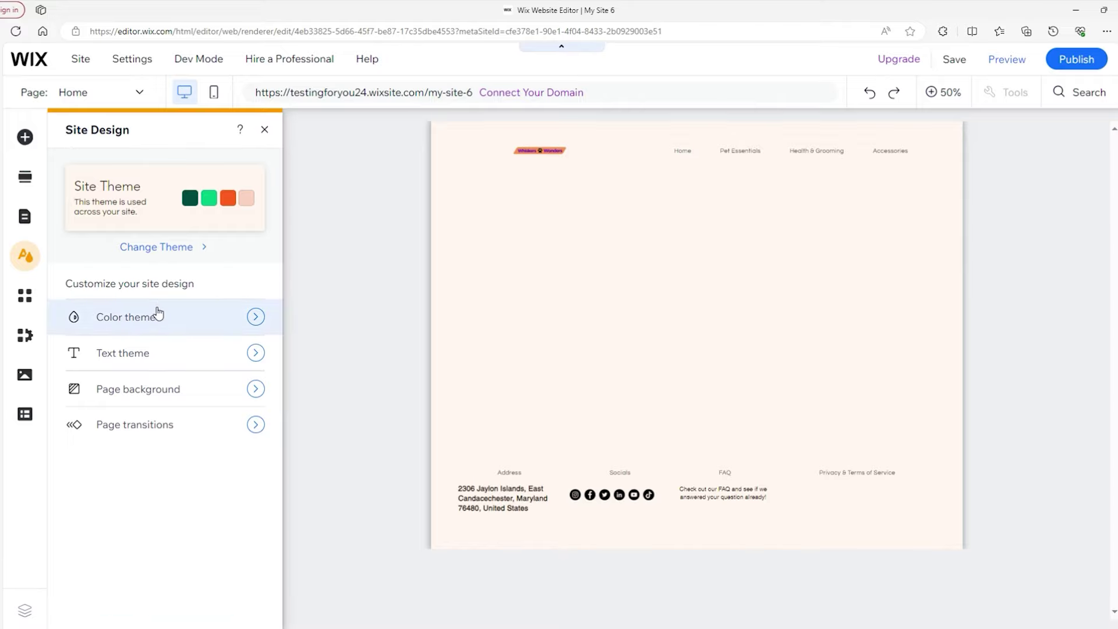
# Examine the custom color settings of the theme's light base color and dark green accent color
pyautogui.click(155, 315)
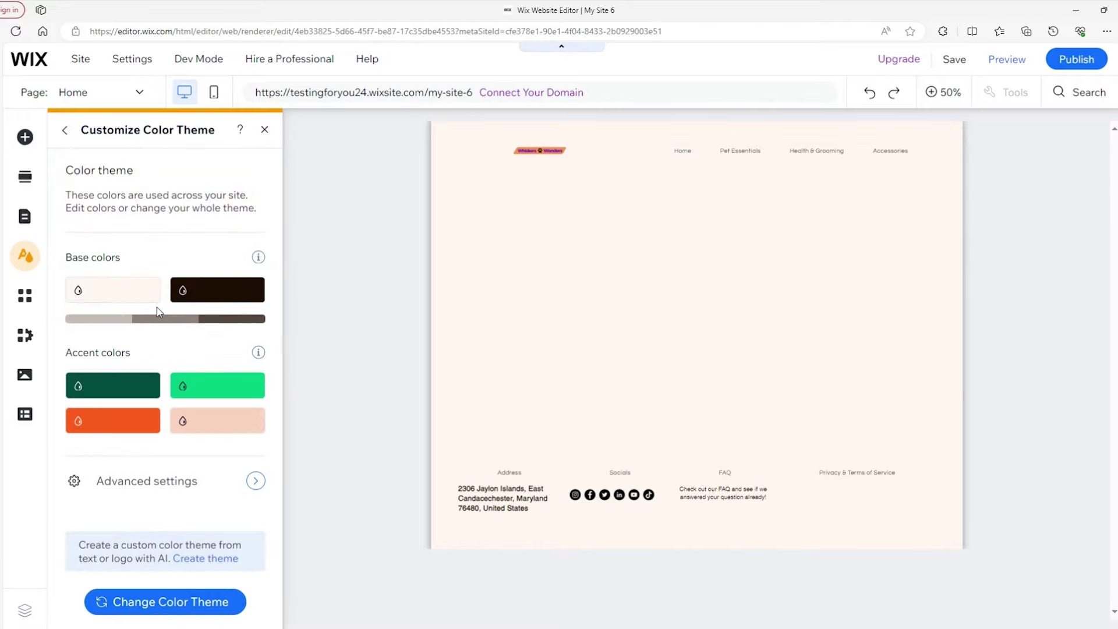
pyautogui.click(123, 294)
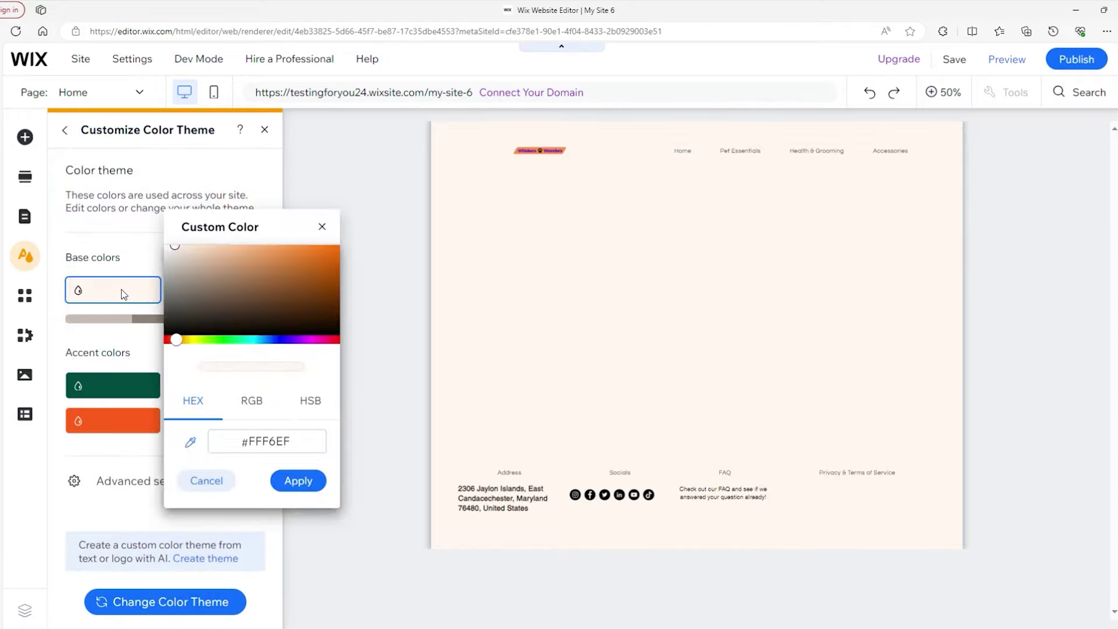
pyautogui.click(109, 385)
pyautogui.click(111, 386)
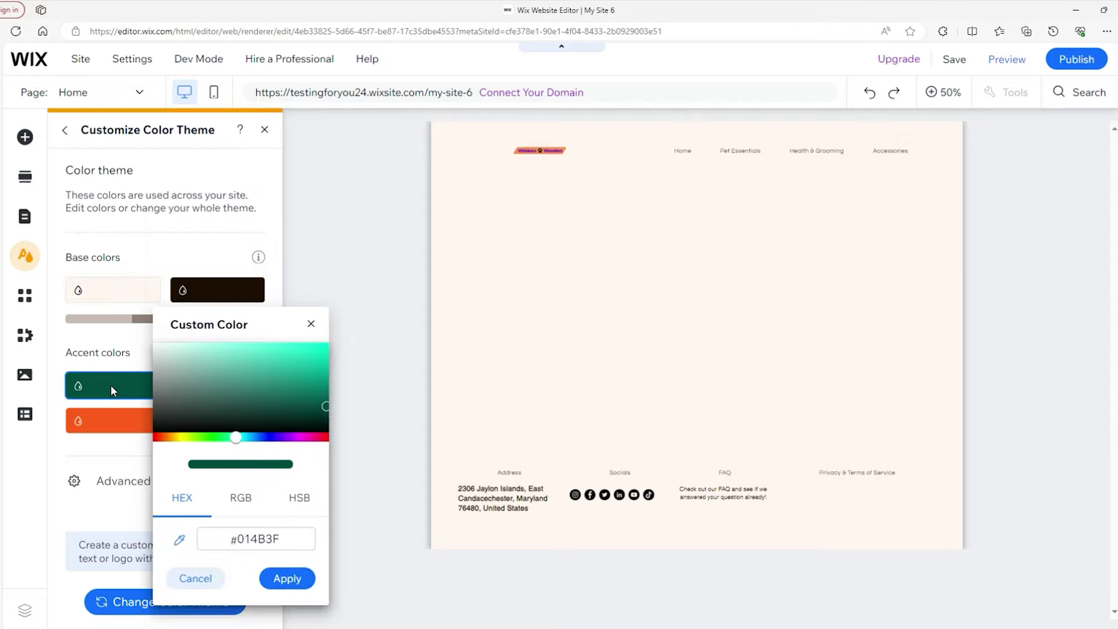
pyautogui.click(116, 454)
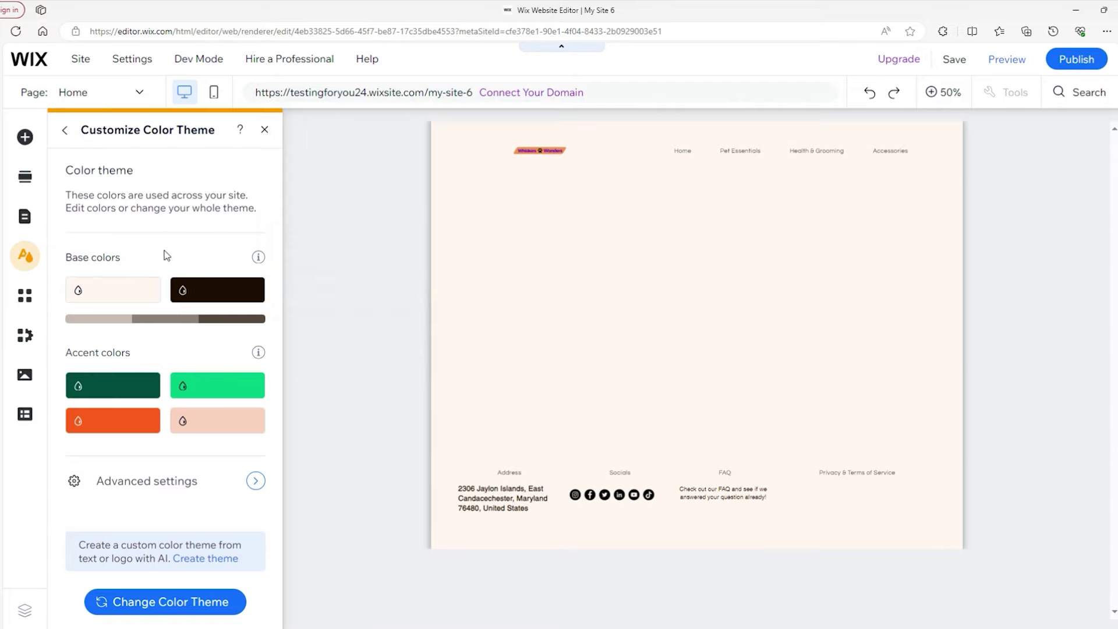
pyautogui.click(64, 130)
# Examine the text theme's available heading fonts and the language character options for fonts
pyautogui.click(137, 356)
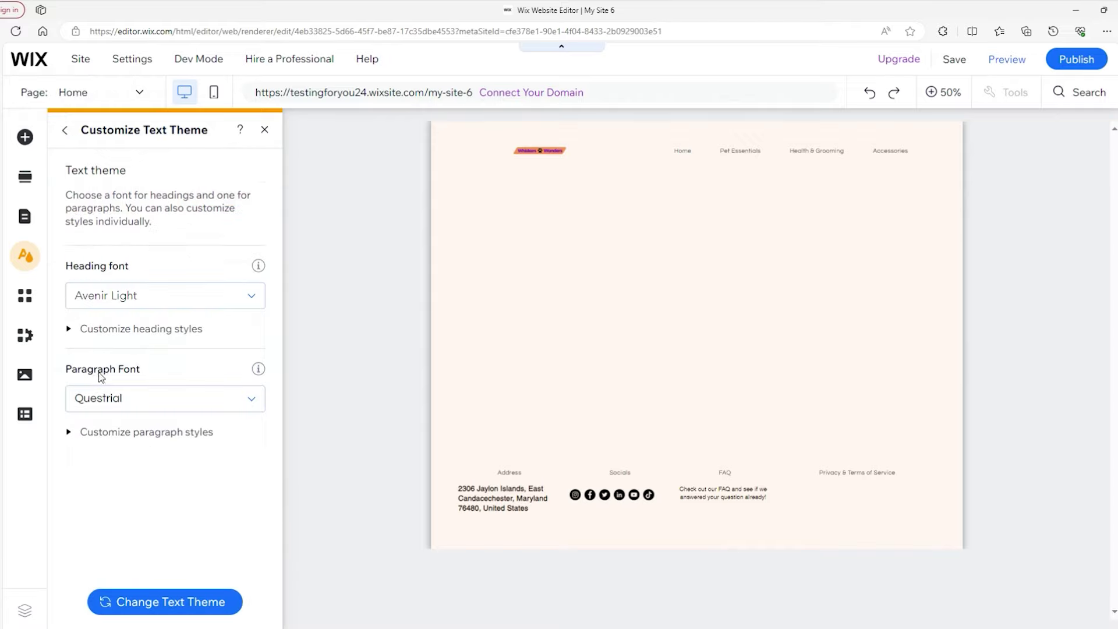
pyautogui.click(213, 302)
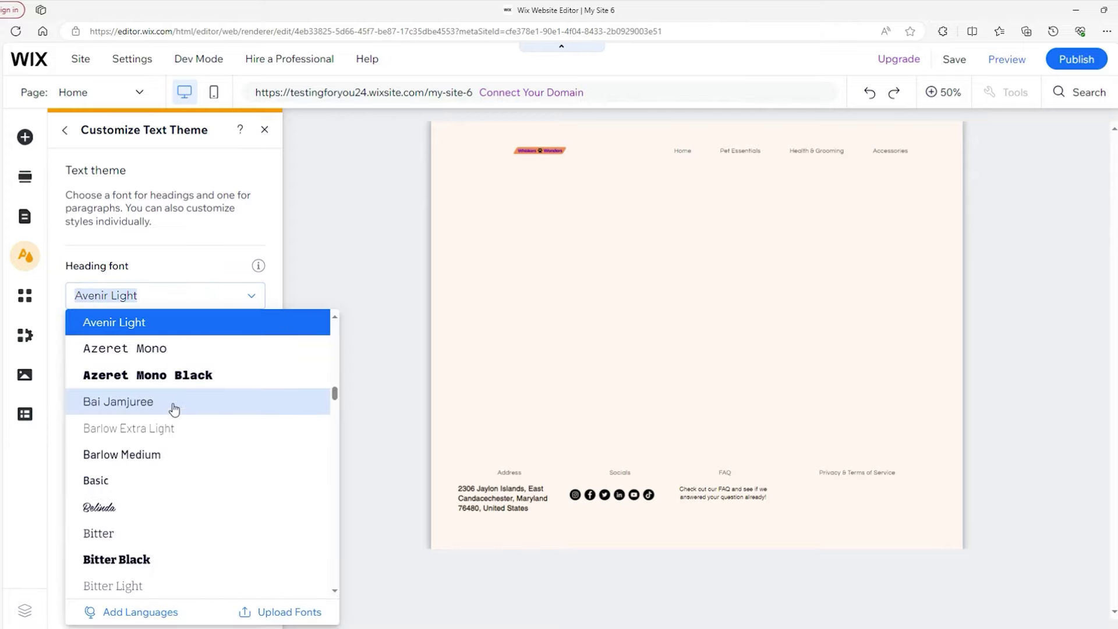
pyautogui.click(121, 617)
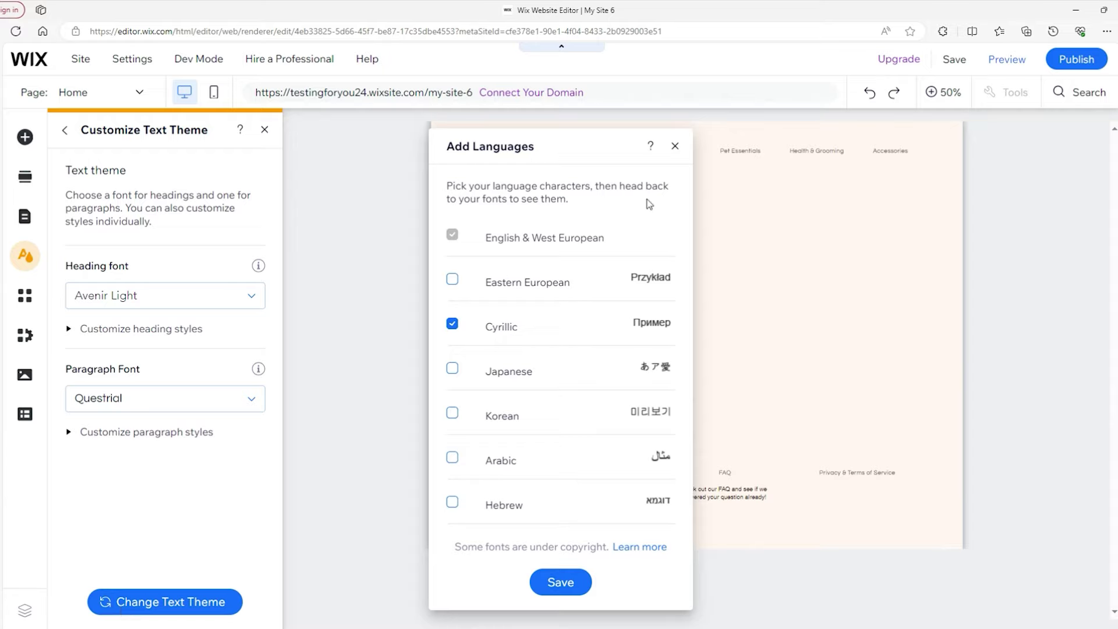
pyautogui.click(675, 148)
pyautogui.click(157, 298)
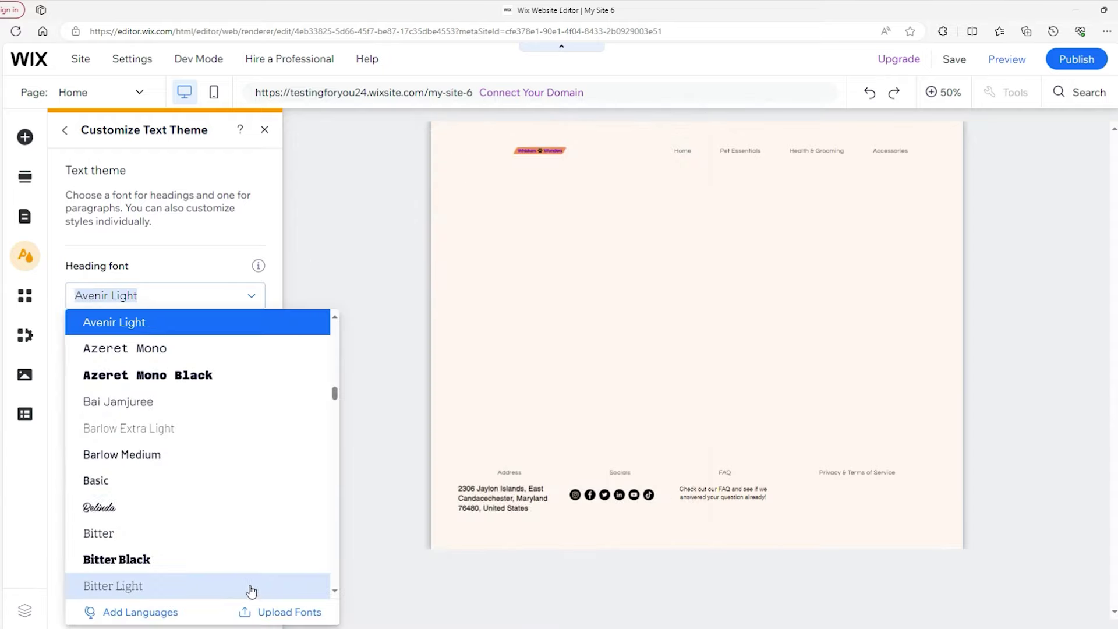
pyautogui.click(213, 240)
pyautogui.click(72, 137)
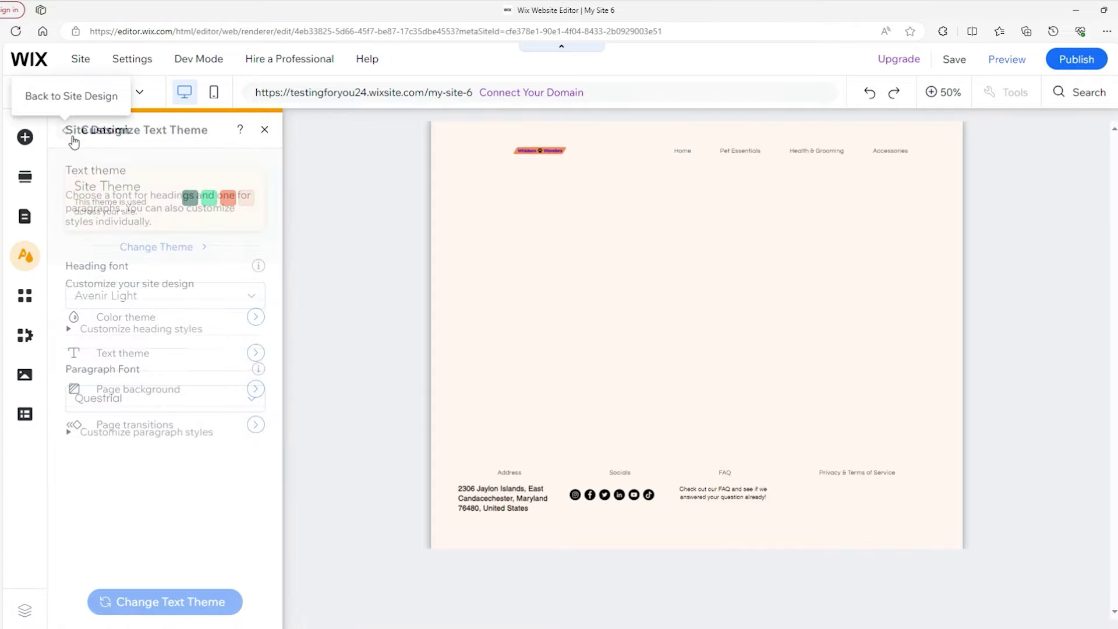
# Try the yoga pose image as the Home page background and undo it
pyautogui.click(136, 390)
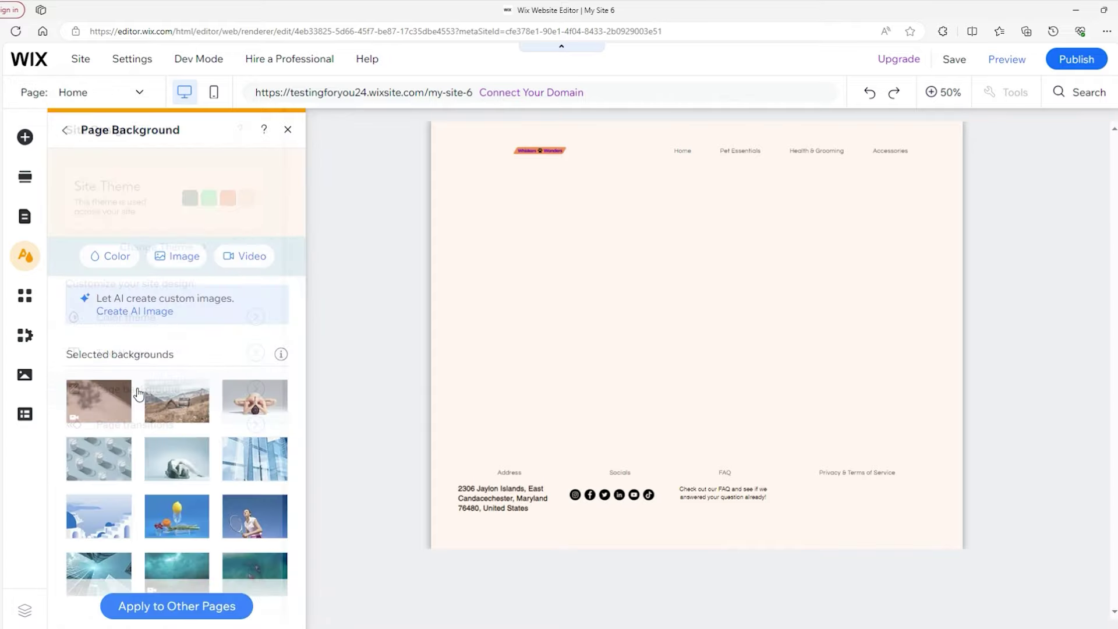
pyautogui.click(238, 408)
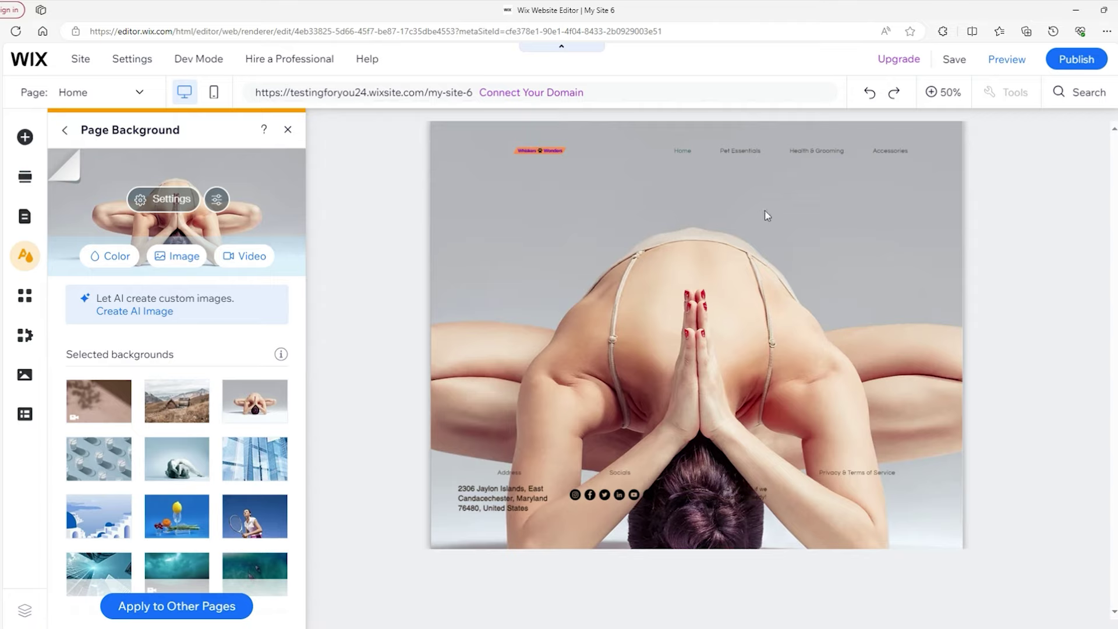
pyautogui.click(869, 92)
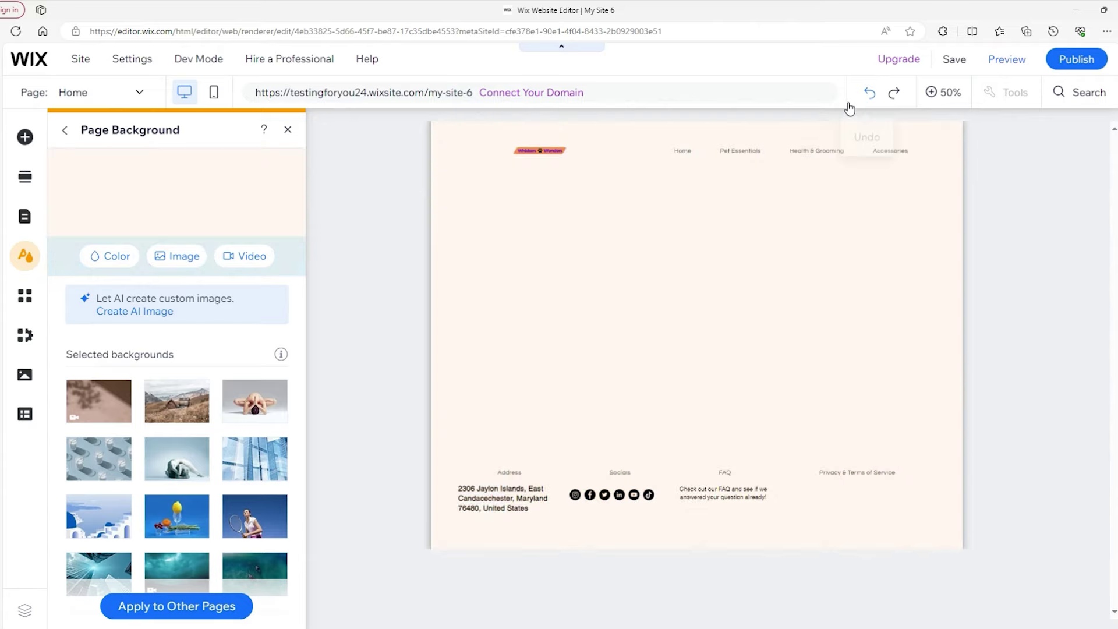
pyautogui.click(70, 130)
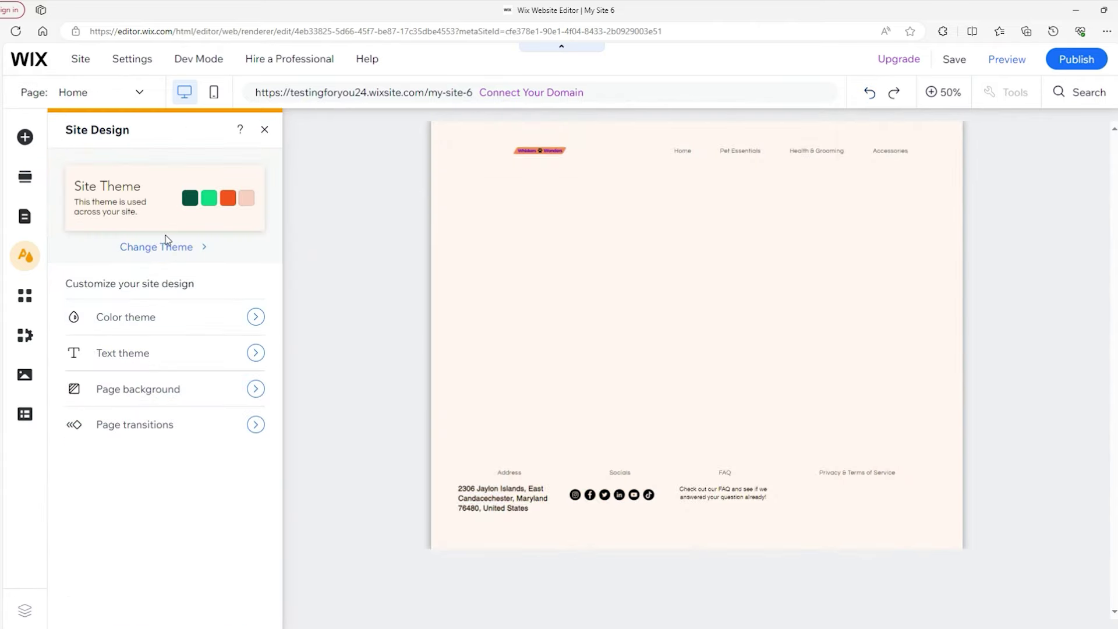
# Examine the page transition options in the site design settings
pyautogui.click(202, 429)
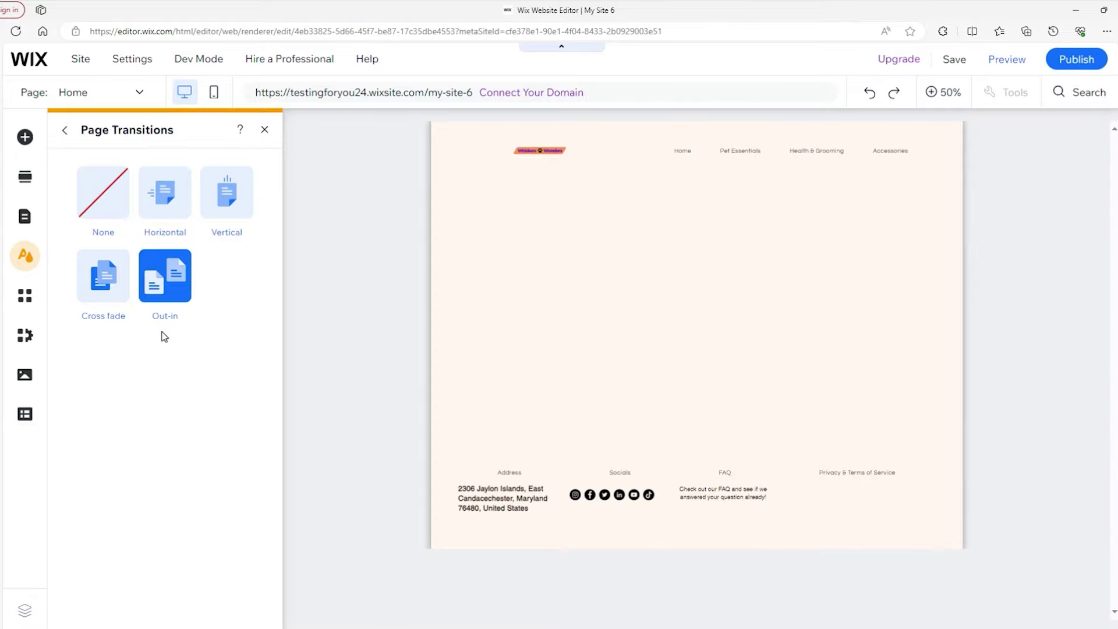
pyautogui.click(64, 131)
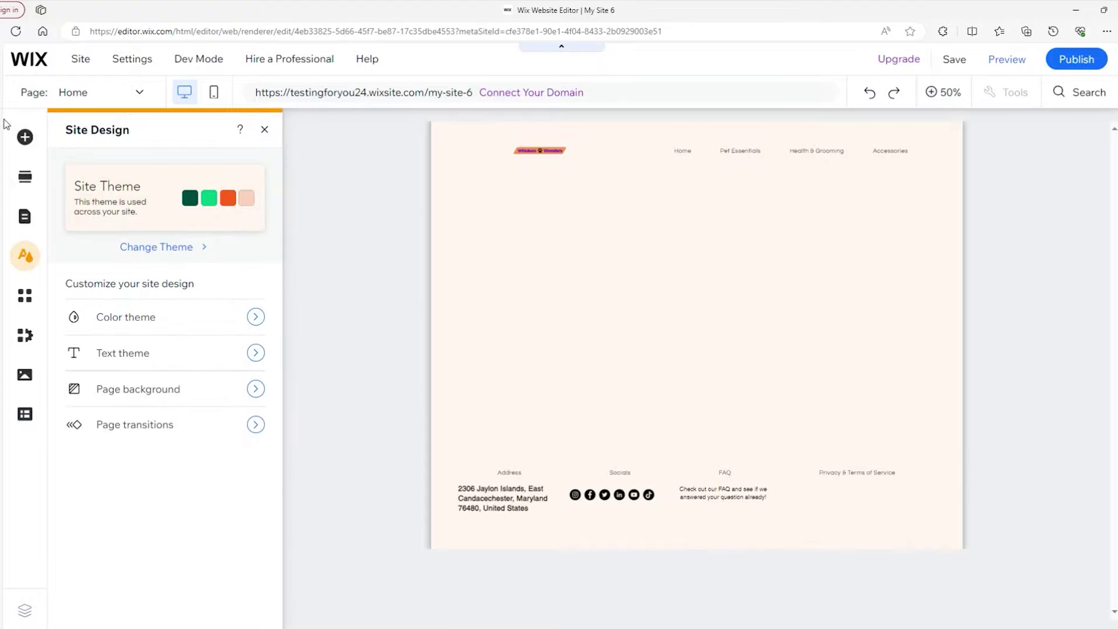
# Add the black Classic strip to the Home page and fit it directly below the header
pyautogui.click(24, 137)
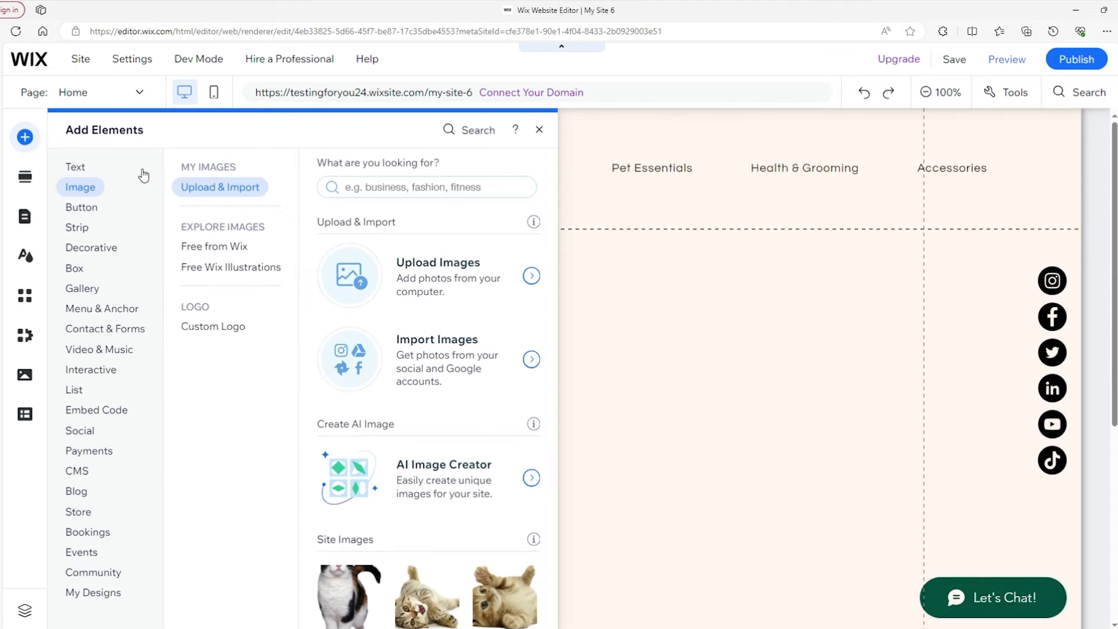
pyautogui.click(80, 232)
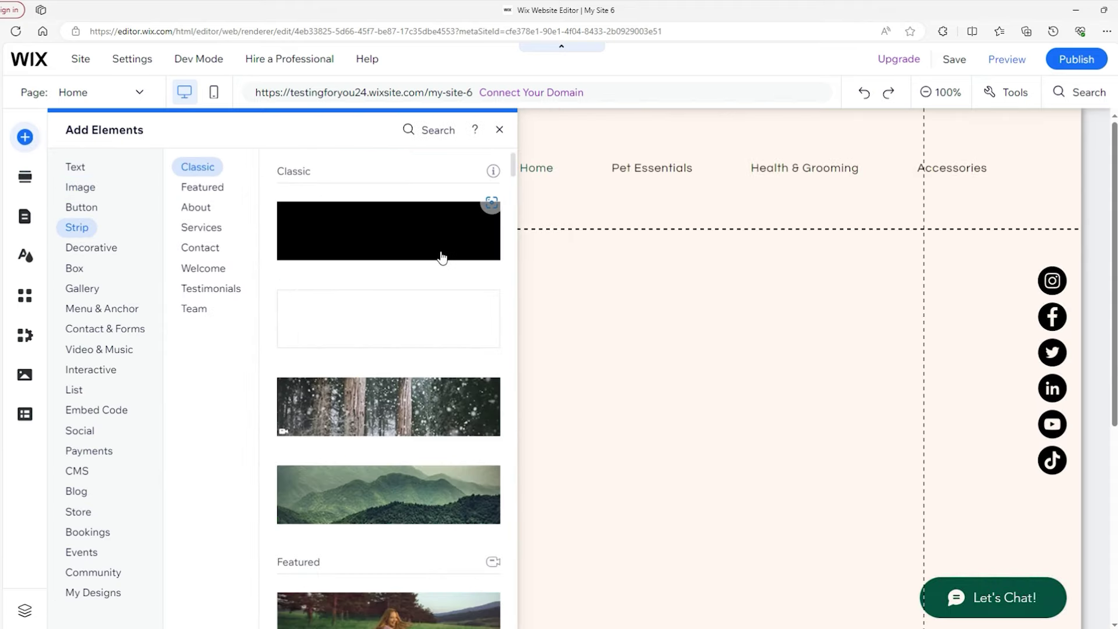
pyautogui.scroll(-4, 419, 303)
pyautogui.scroll(-3, 392, 360)
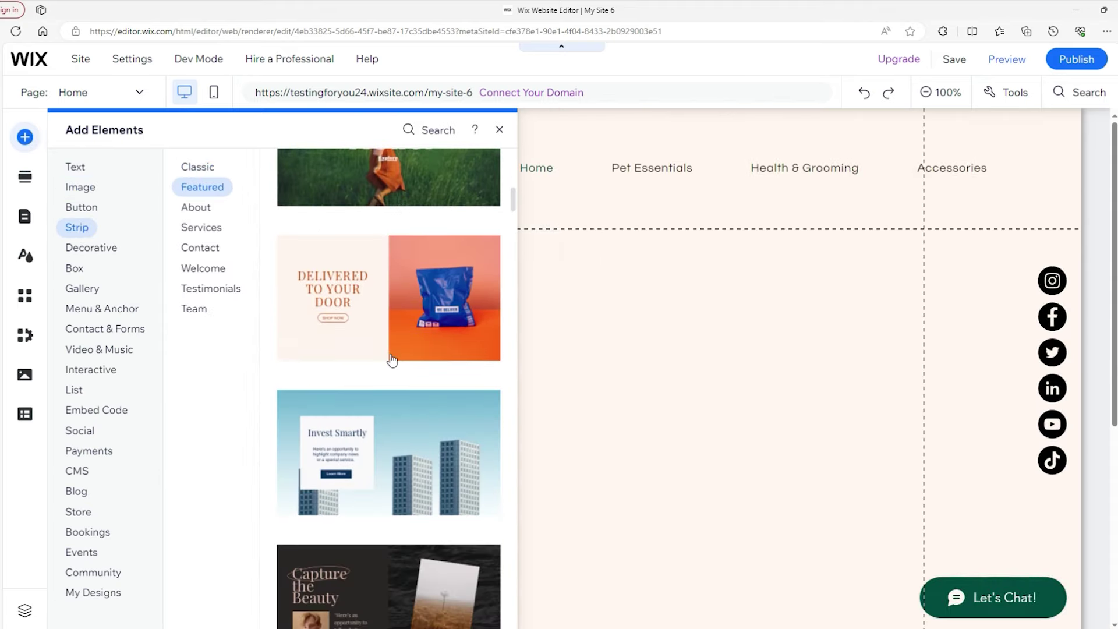
pyautogui.scroll(5, 391, 361)
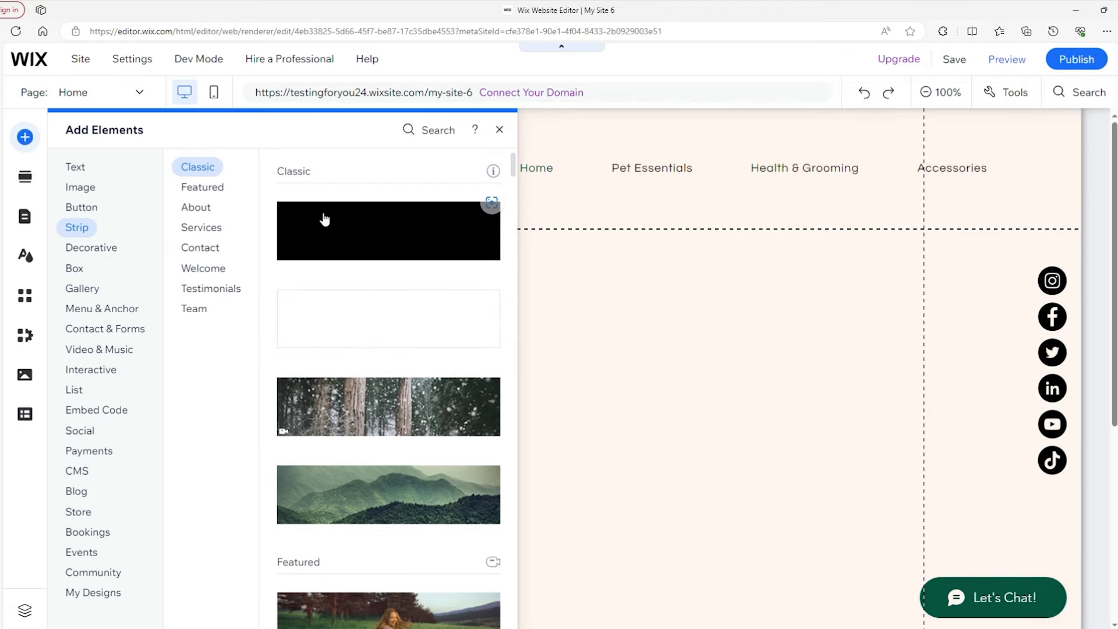
pyautogui.moveTo(304, 231); pyautogui.dragTo(616, 337)
pyautogui.moveTo(631, 511); pyautogui.dragTo(638, 460)
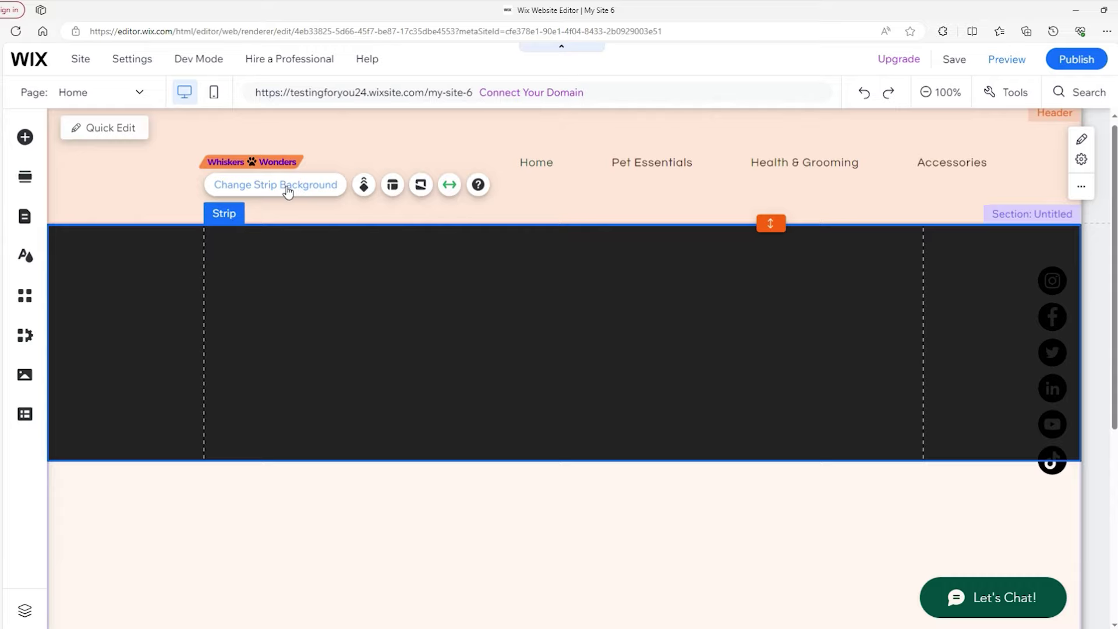
# Examine the black strip's background, scroll effect and layout options
pyautogui.click(287, 185)
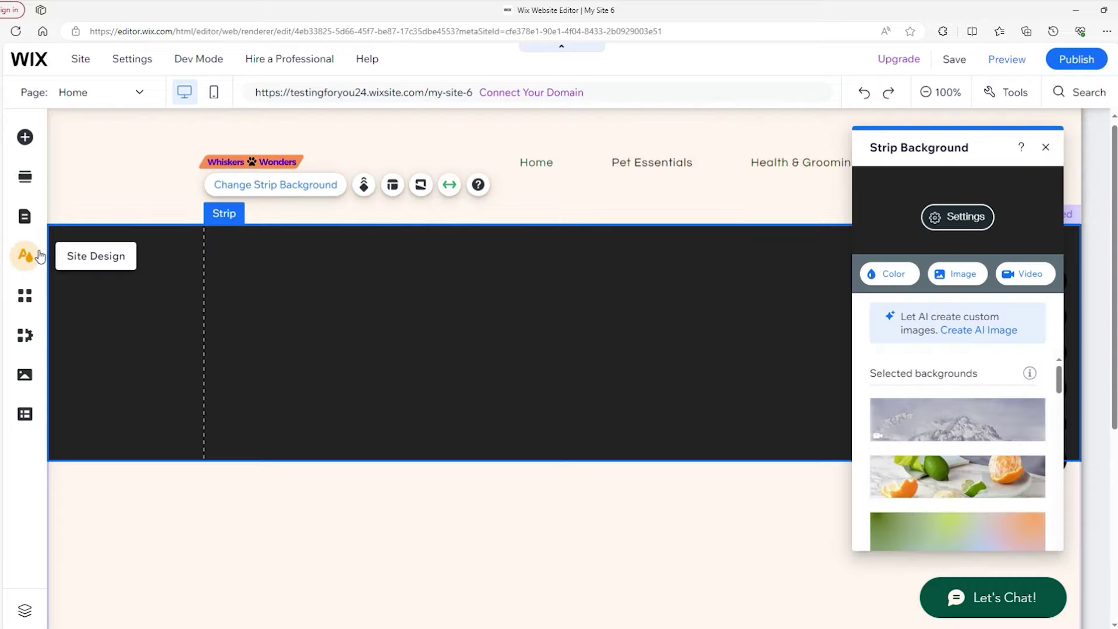
pyautogui.click(363, 185)
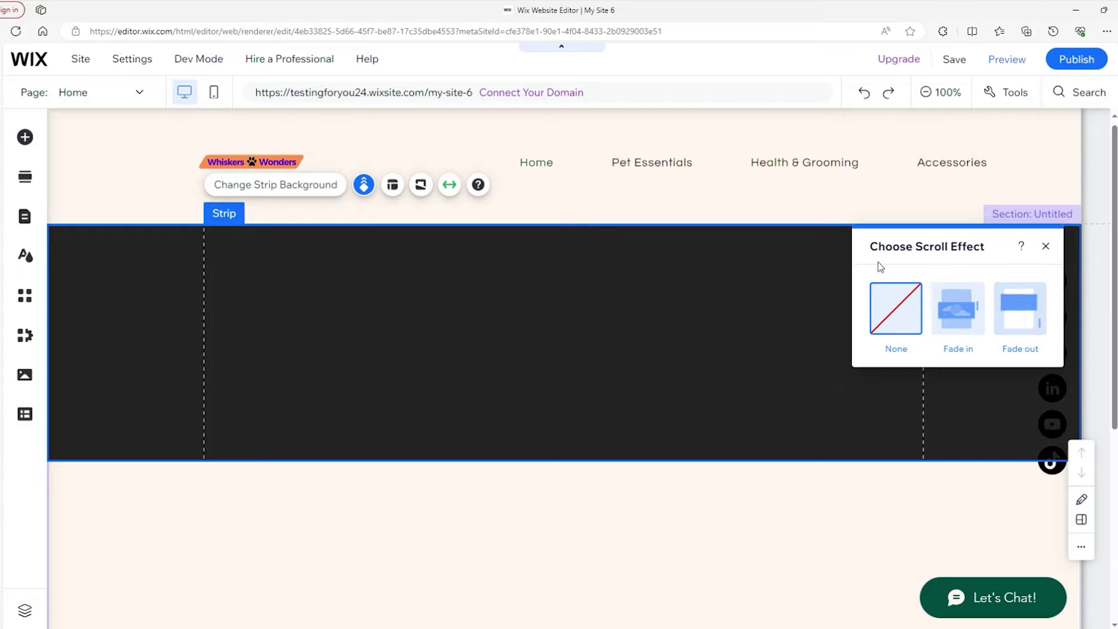
pyautogui.click(393, 185)
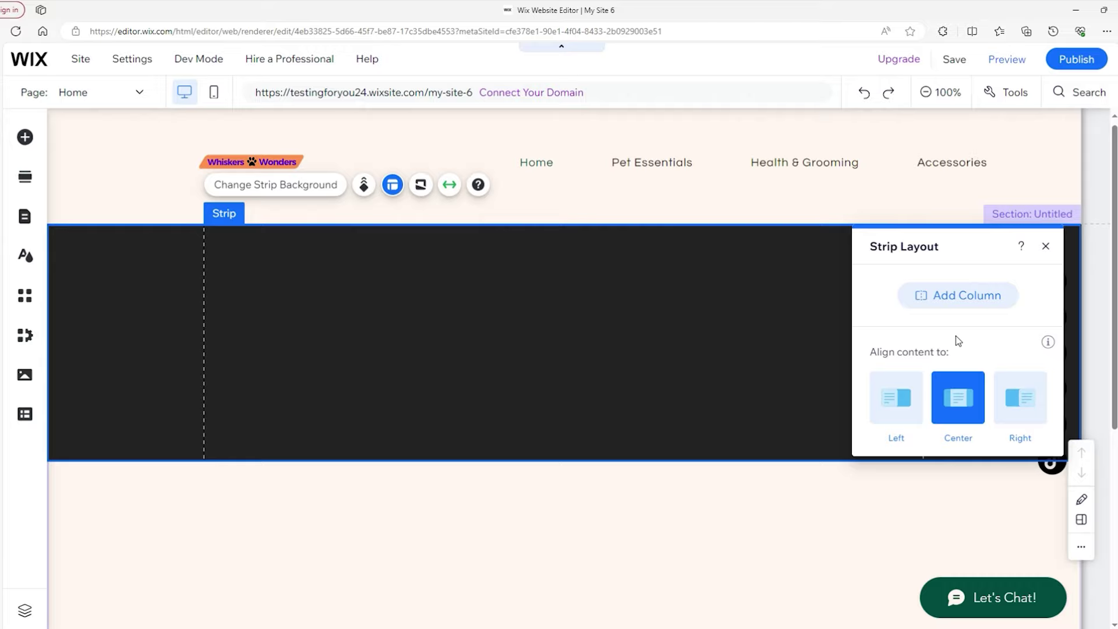
# Try an Ellipse bottom divider and a Liquid top divider on the strip, and undo both
pyautogui.click(420, 185)
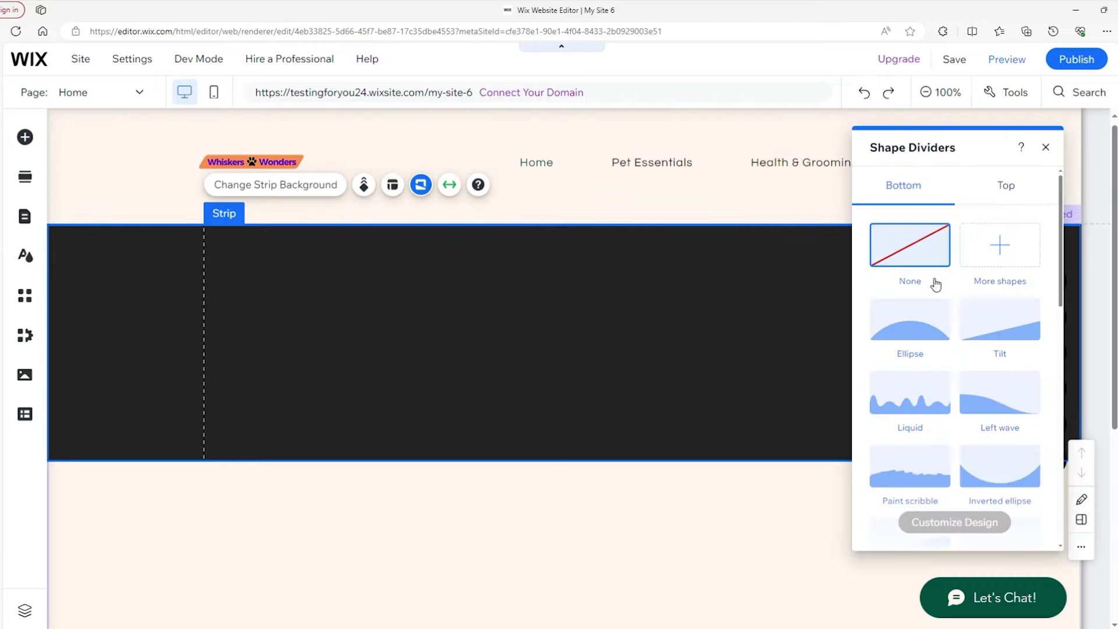
pyautogui.click(900, 333)
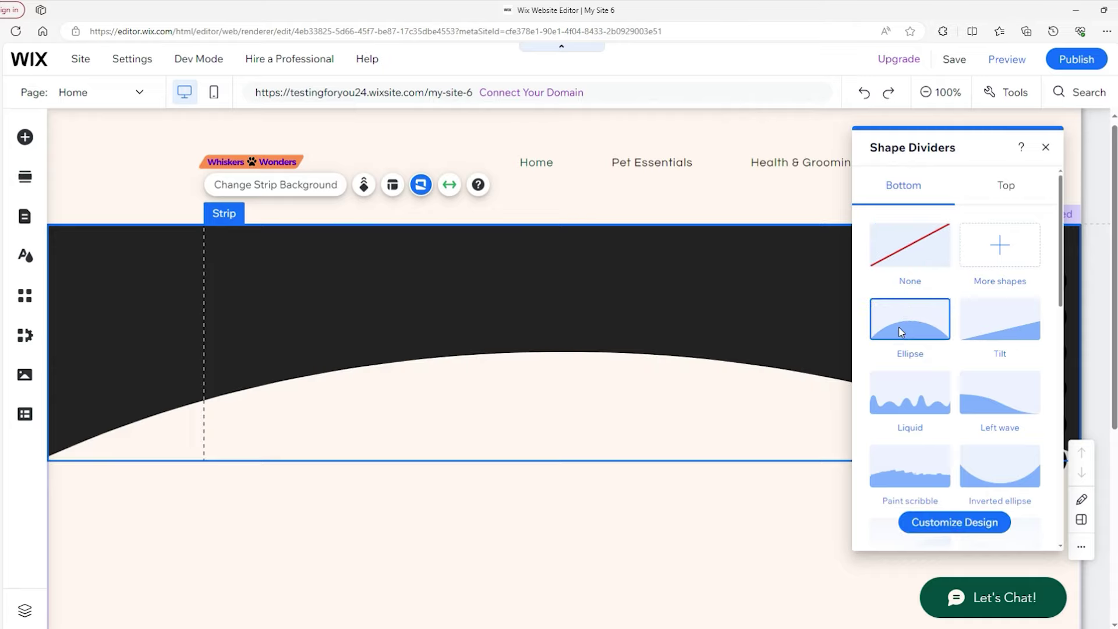
pyautogui.click(1005, 185)
pyautogui.click(922, 388)
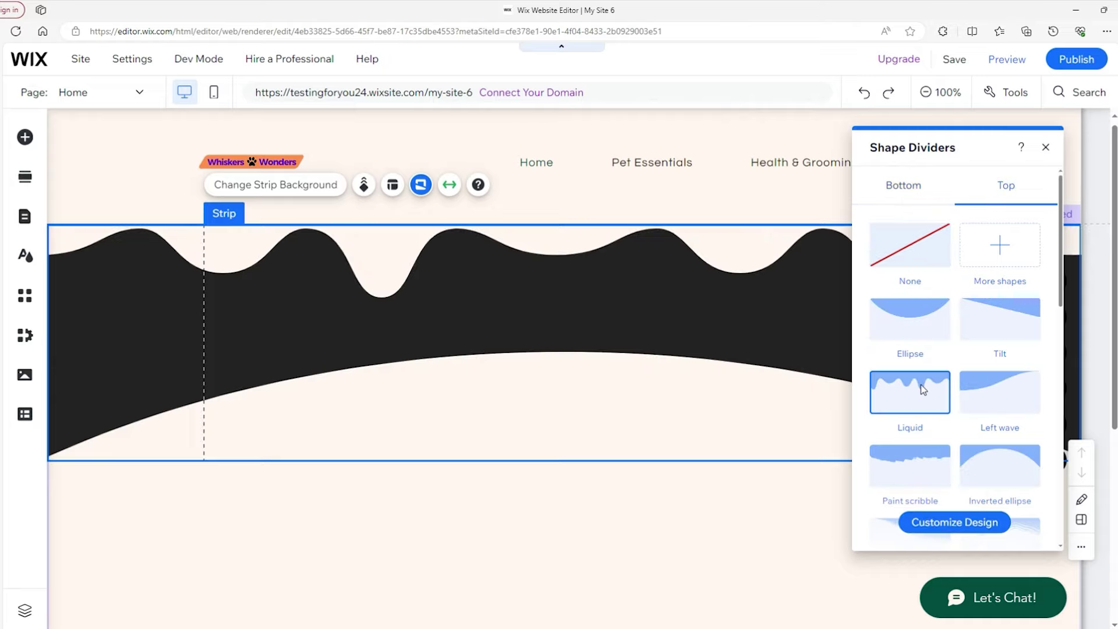
pyautogui.click(863, 93)
pyautogui.click(863, 93)
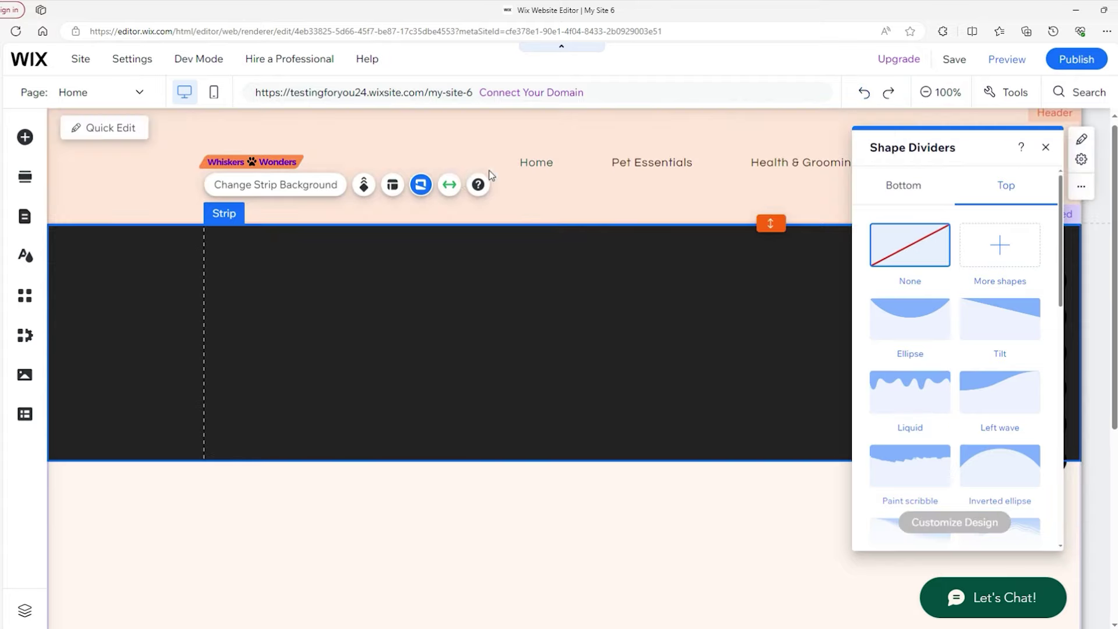
# Try stretching the strip to Page width, and return it to the Screen stretch option
pyautogui.click(449, 184)
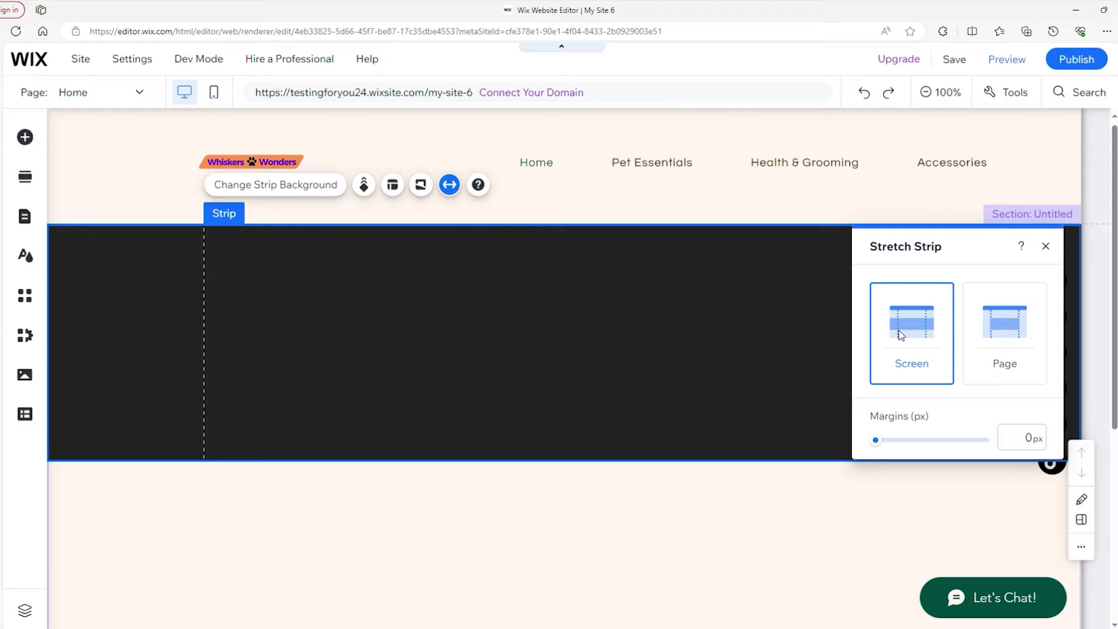
pyautogui.click(1017, 334)
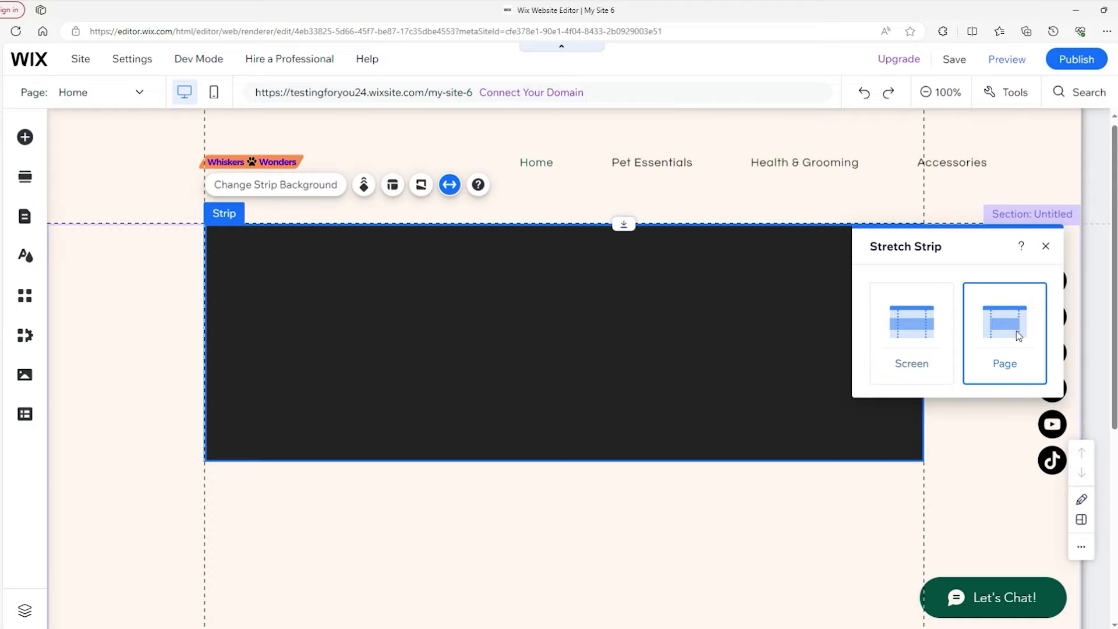
pyautogui.click(928, 324)
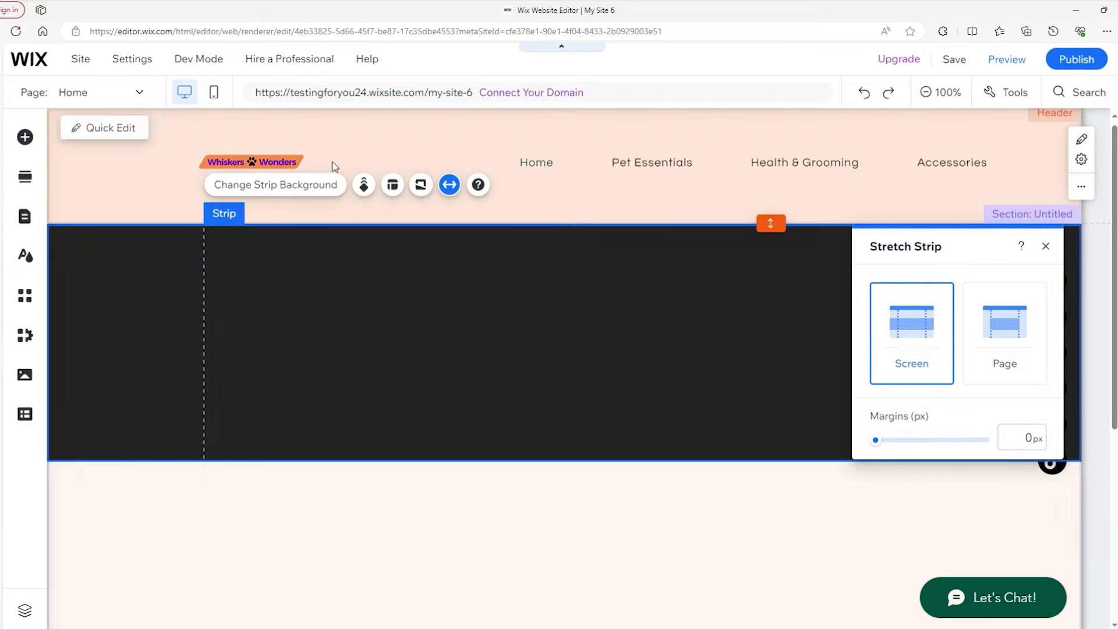
# Add a second column to the strip and check both columns in the column management settings
pyautogui.rightClick(475, 265)
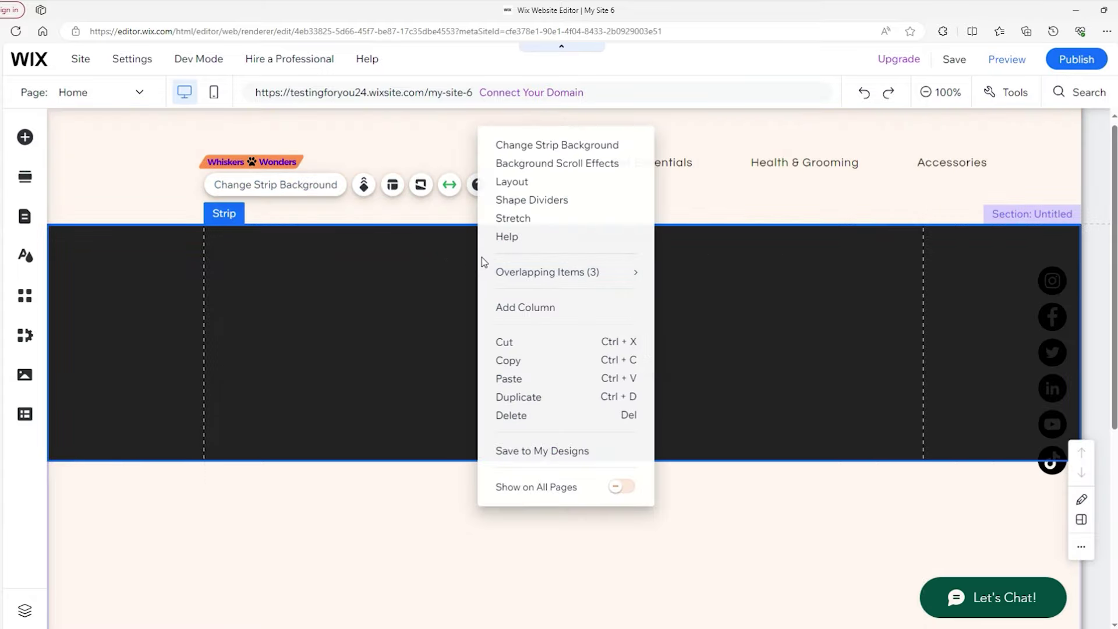
pyautogui.click(526, 309)
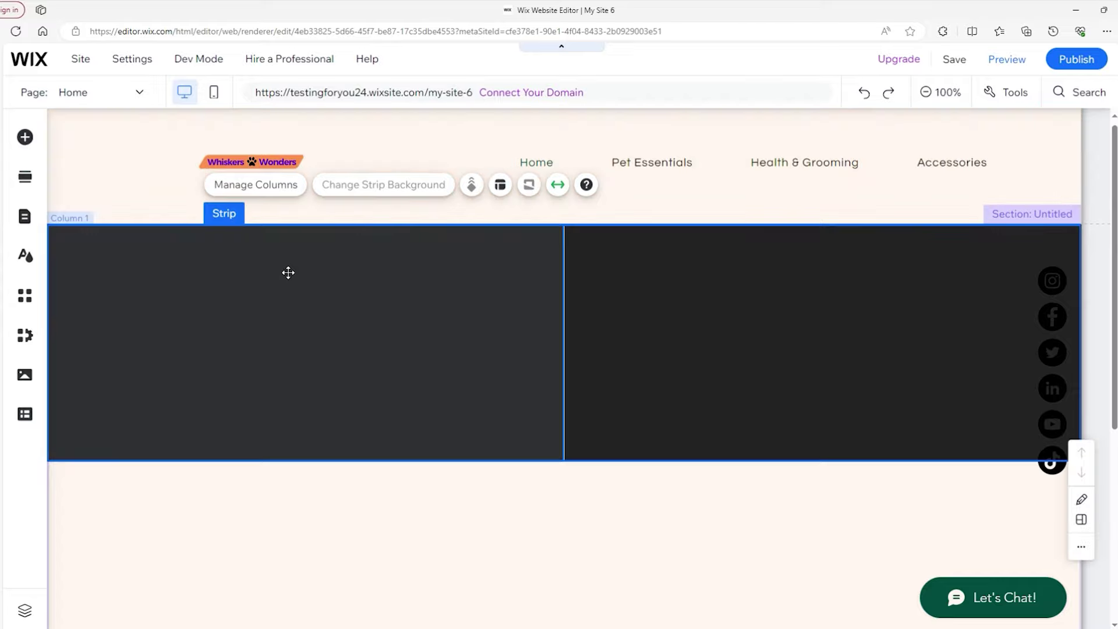
pyautogui.click(288, 272)
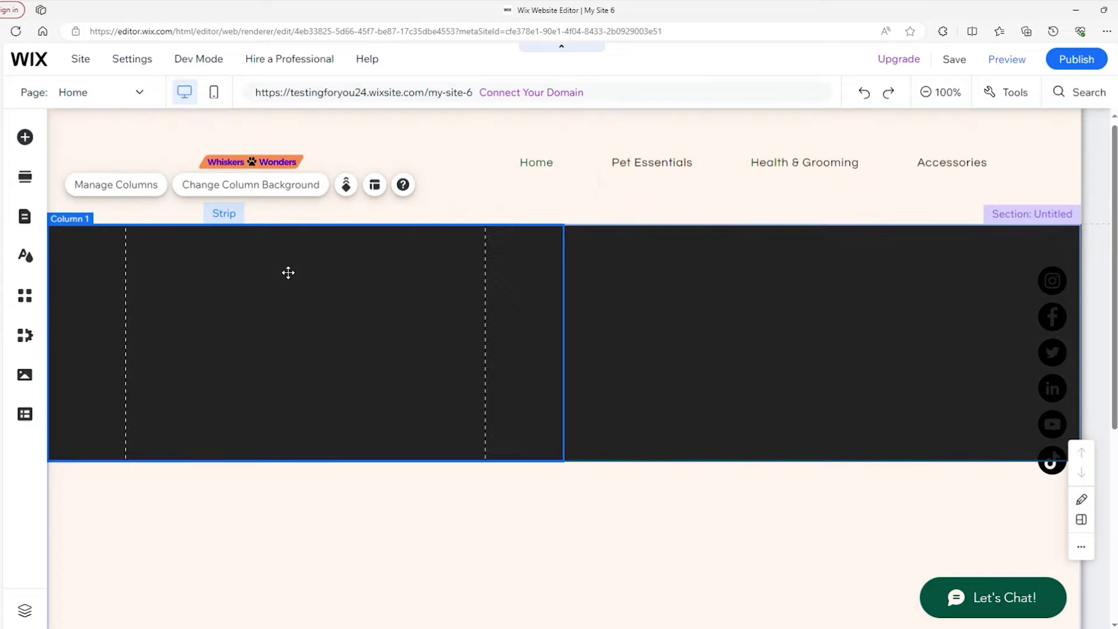
pyautogui.click(140, 185)
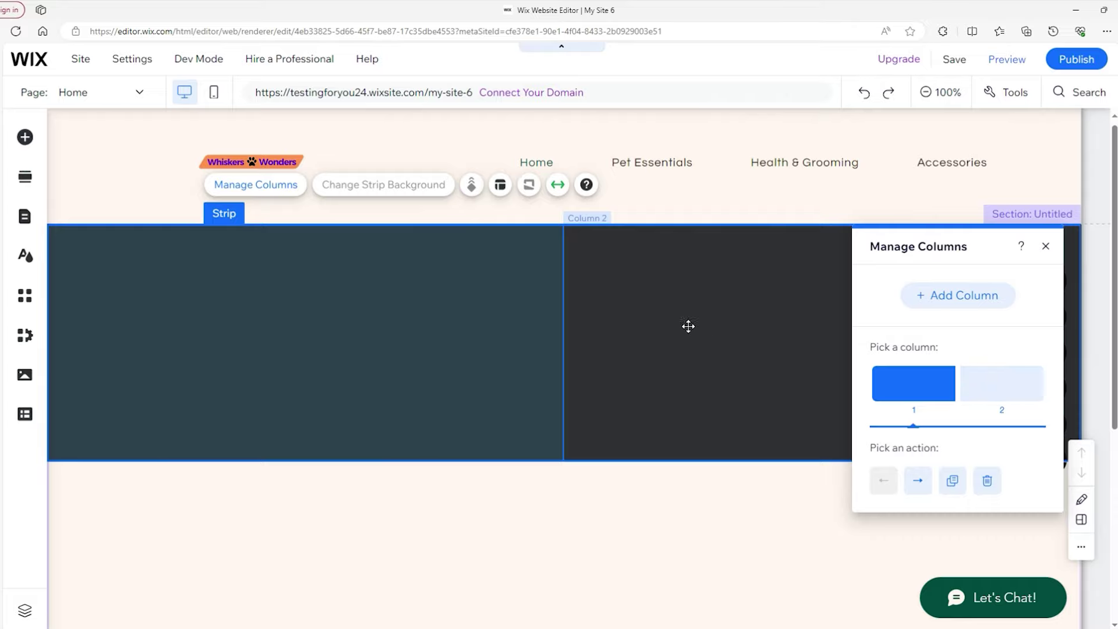
pyautogui.click(988, 384)
pyautogui.click(912, 385)
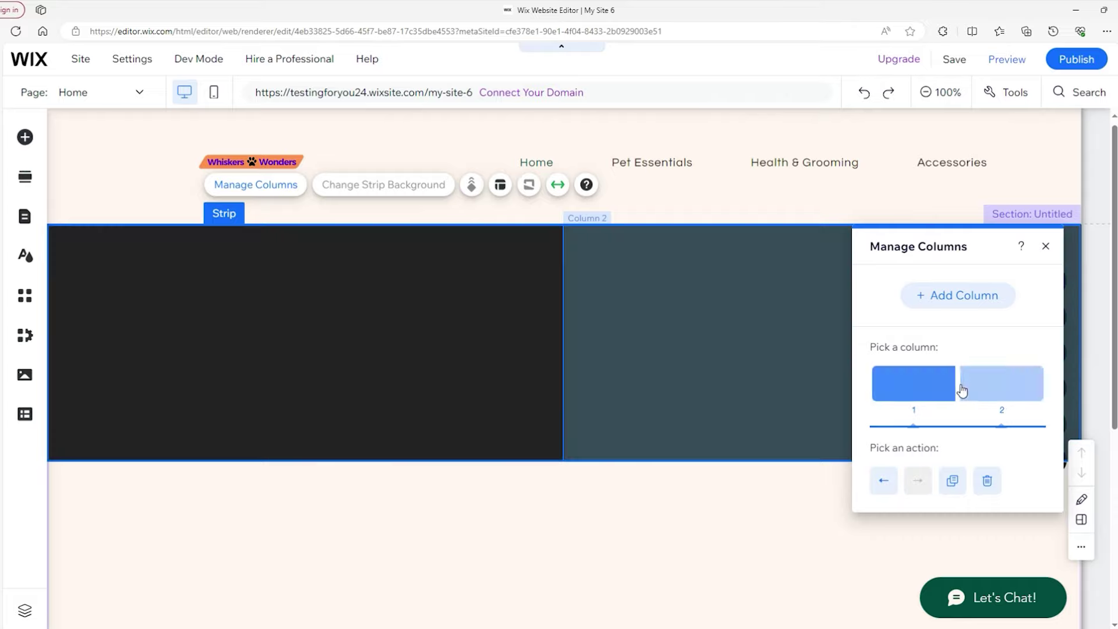
pyautogui.click(972, 387)
pyautogui.click(936, 392)
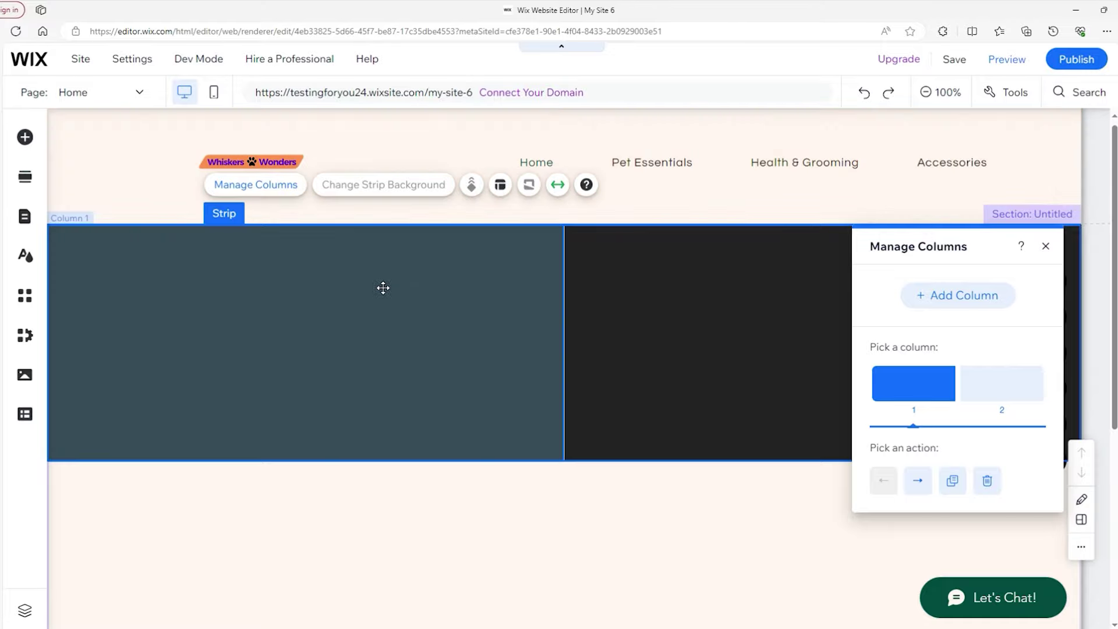
# Set the background of the strip's first column to the orange theme color #FF5E1A
pyautogui.click(370, 283)
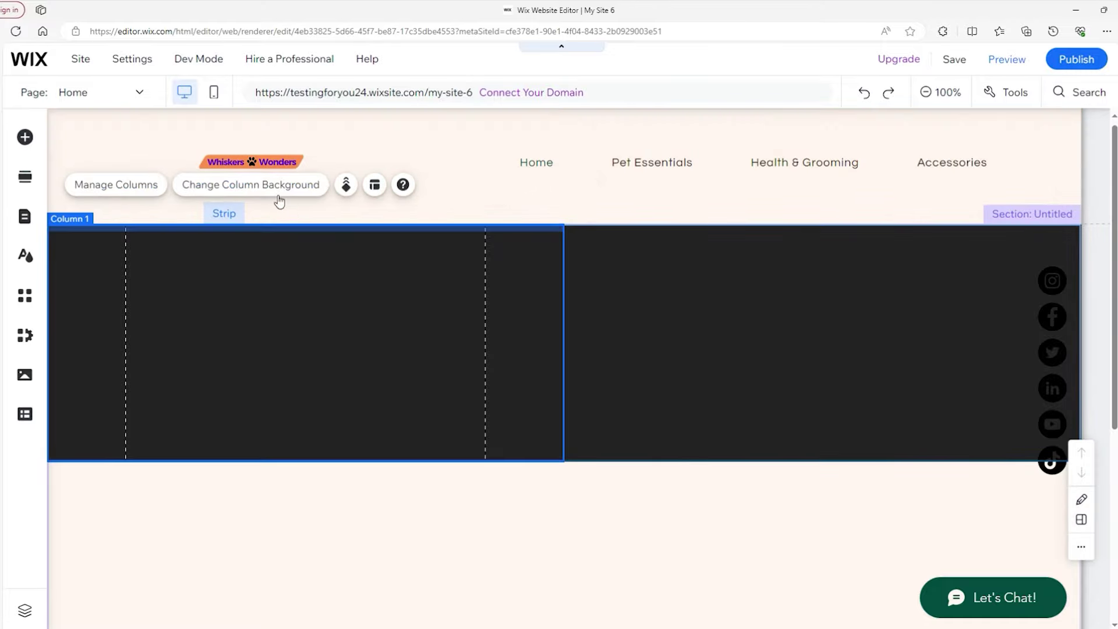
pyautogui.click(261, 192)
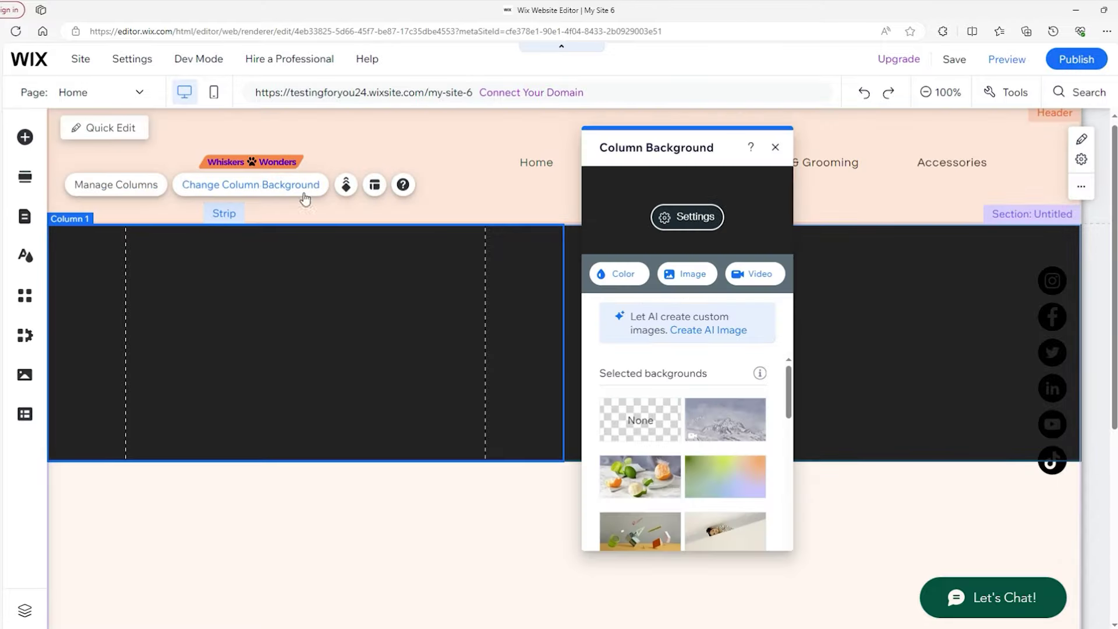
pyautogui.click(603, 277)
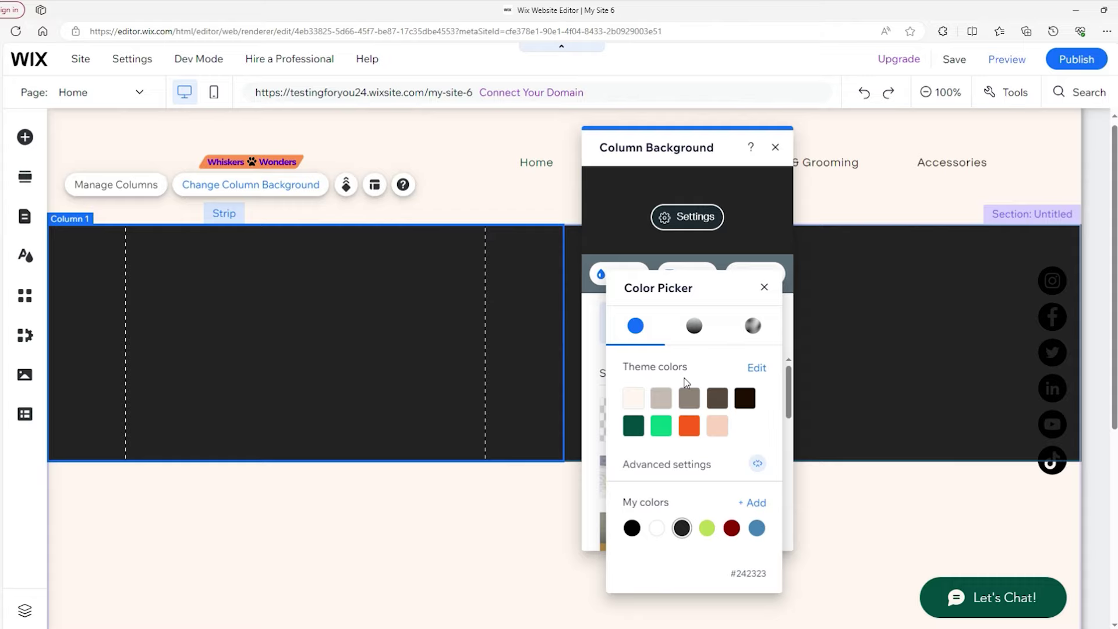
pyautogui.click(689, 428)
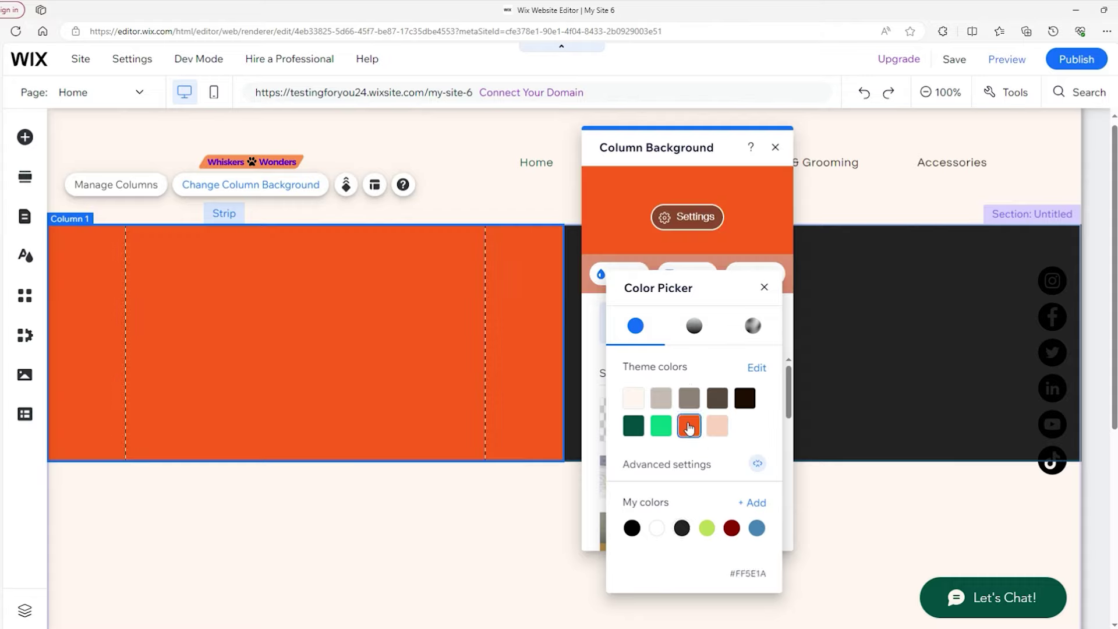
pyautogui.click(854, 342)
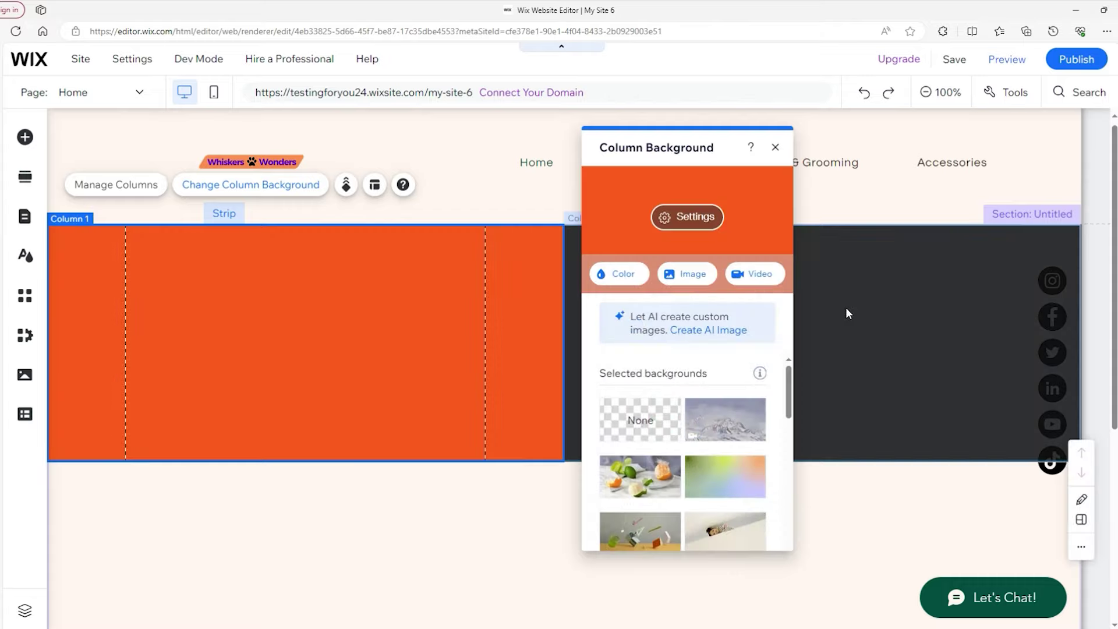
# Set the background of the strip's second column to the light peach theme color #FBD3C0
pyautogui.click(846, 310)
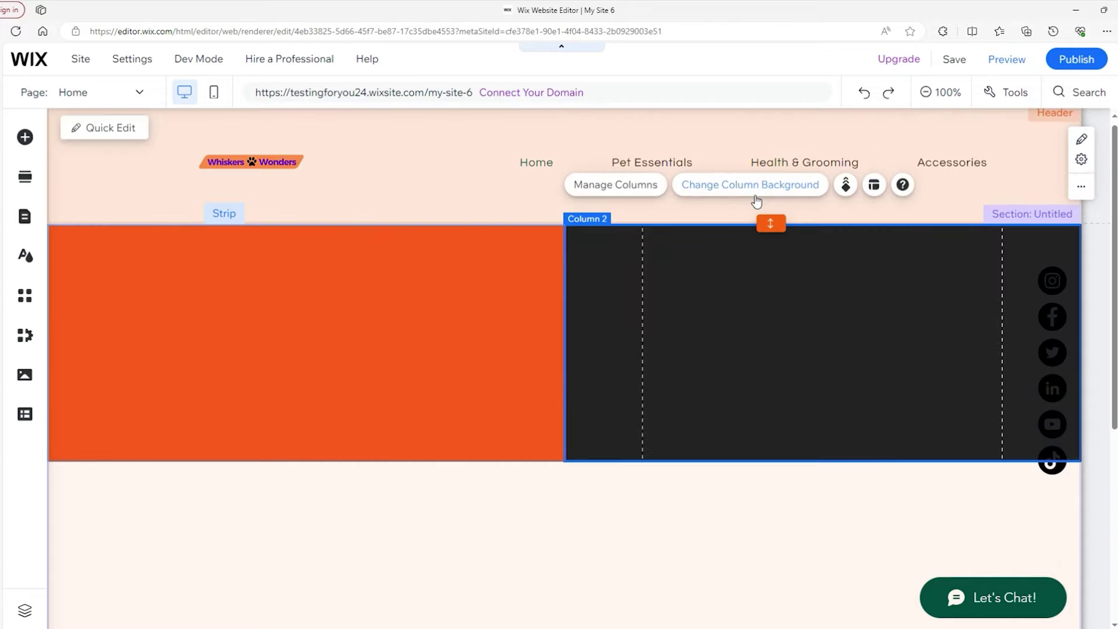
pyautogui.click(748, 191)
pyautogui.click(372, 275)
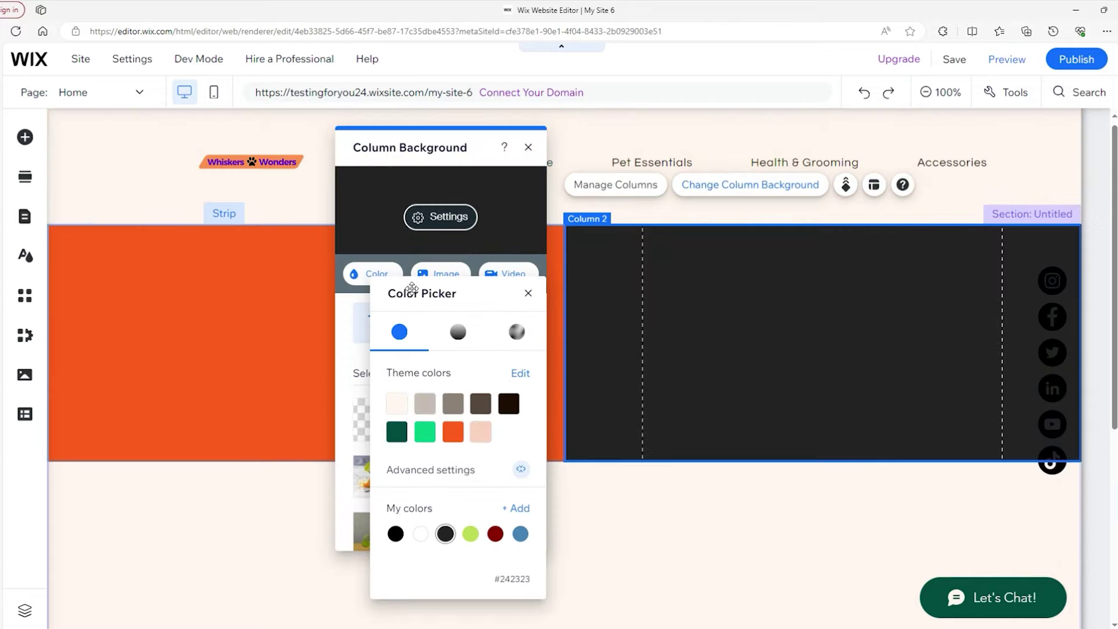
pyautogui.click(486, 435)
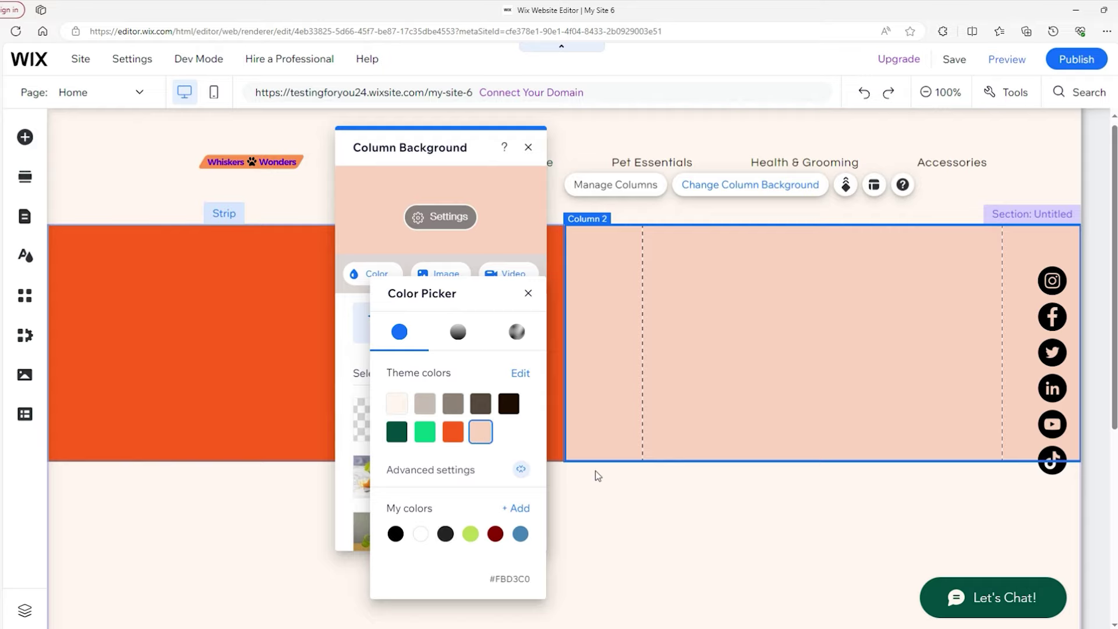
pyautogui.click(614, 479)
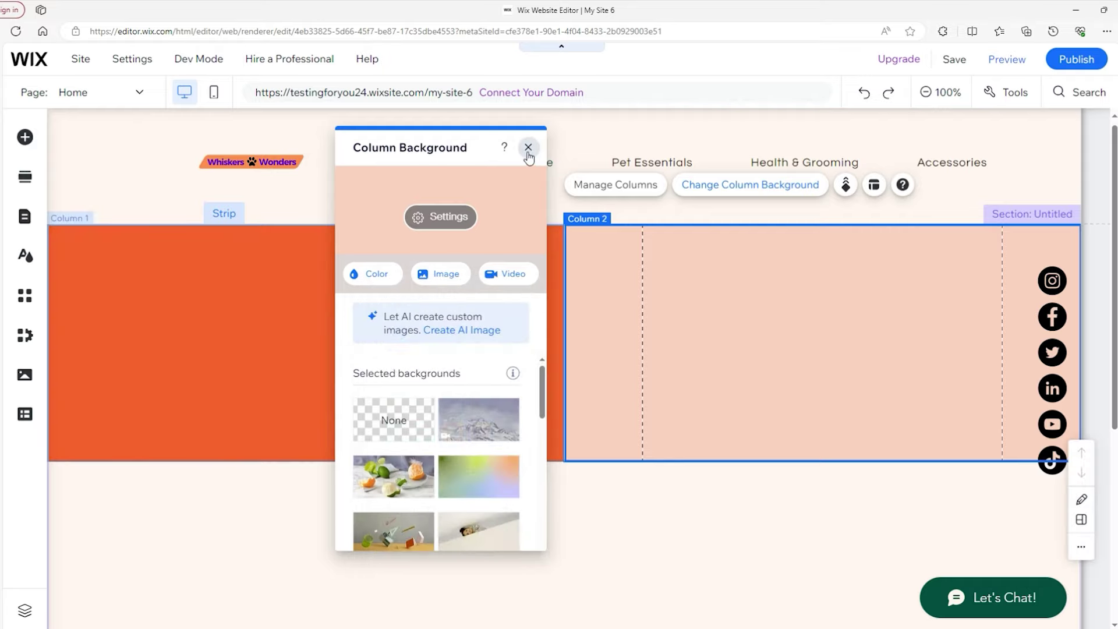
pyautogui.click(528, 146)
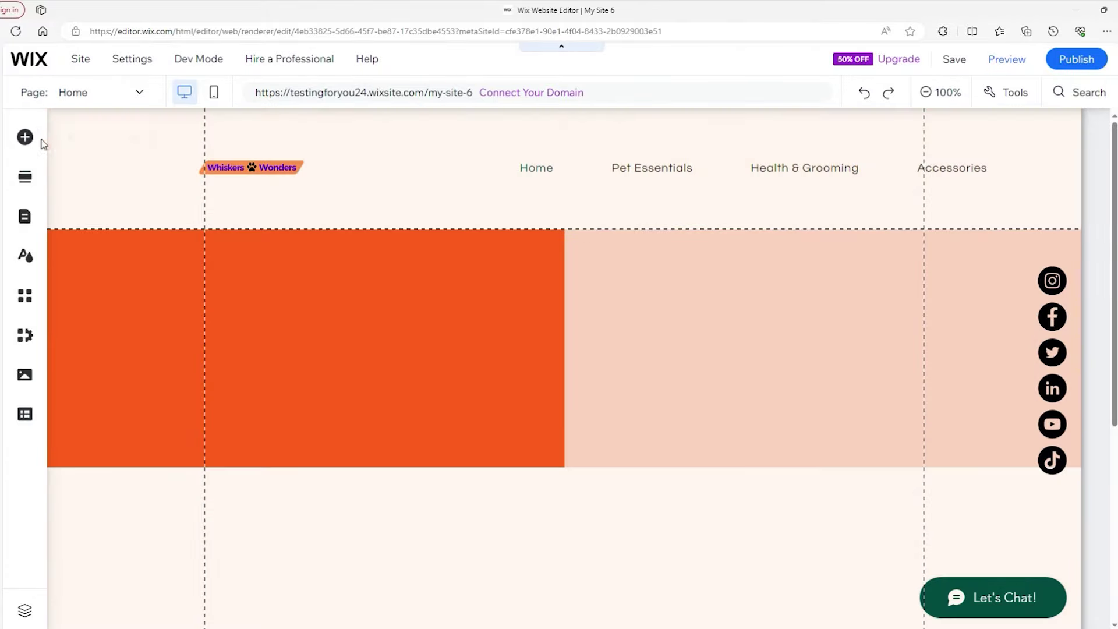
# Add a Heading 3 to the orange column reading "Check out our new selection from Pedigree. Refined to be healthier for your critters."
pyautogui.click(25, 138)
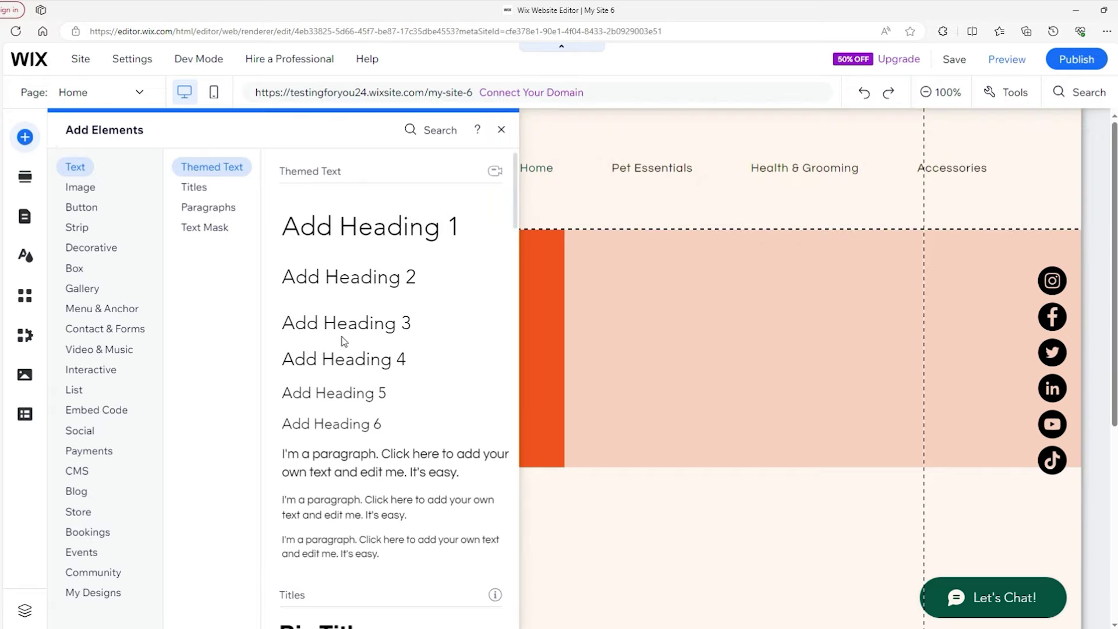
pyautogui.moveTo(404, 322); pyautogui.dragTo(217, 349)
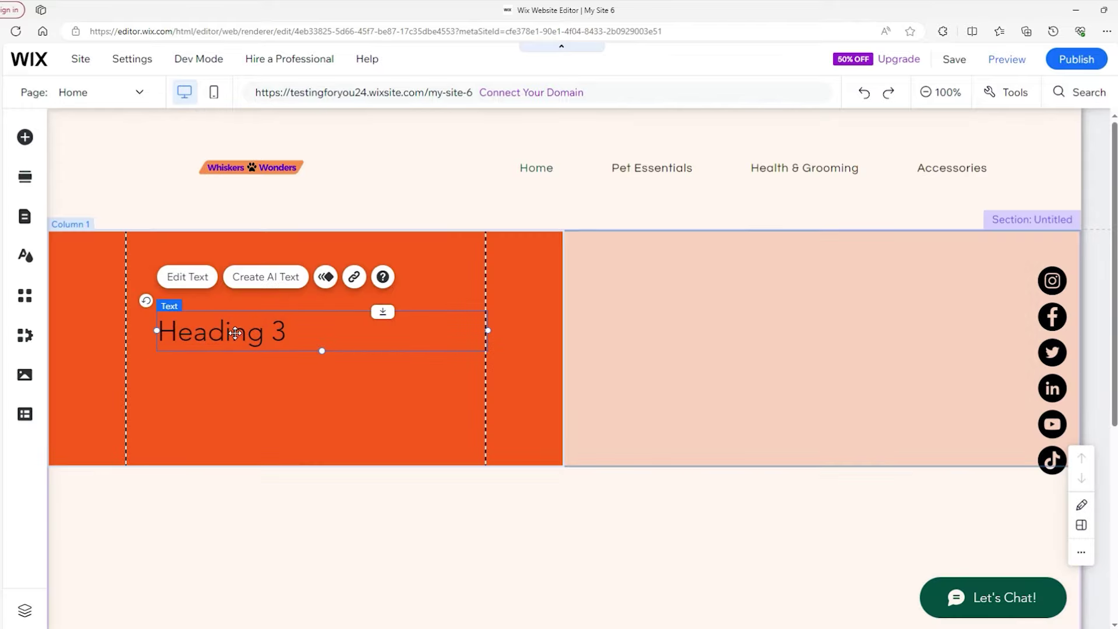
pyautogui.doubleClick(235, 333)
pyautogui.write('Check out our new selection from Pedigree. Refined to be healthier for your critters.')
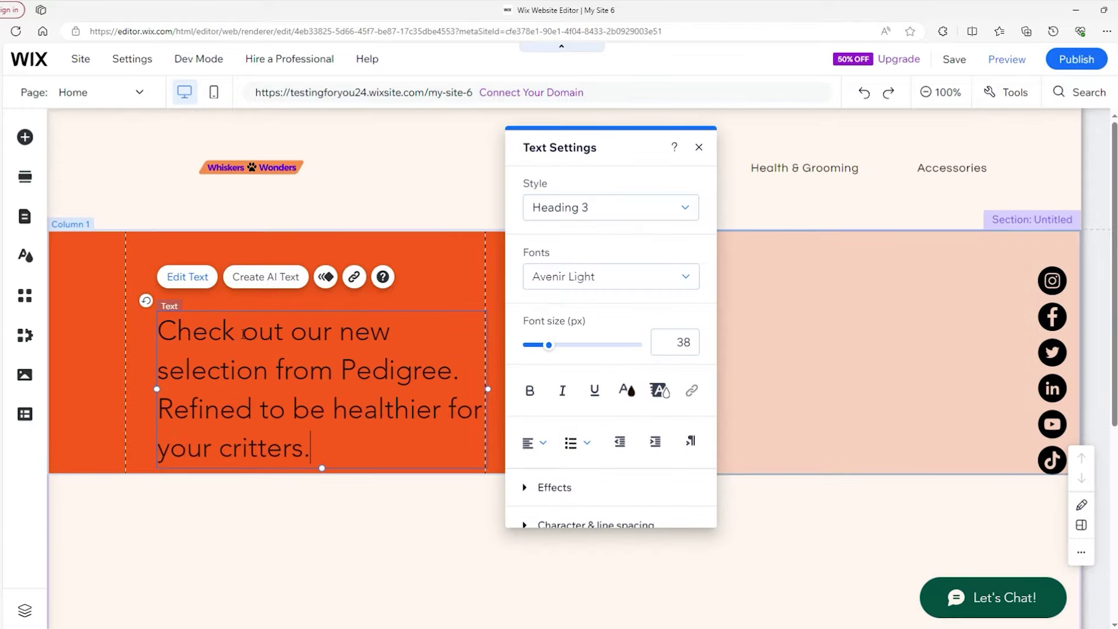
# Move the heading slightly higher within the orange column
pyautogui.click(425, 303)
pyautogui.click(332, 379)
pyautogui.moveTo(332, 379); pyautogui.dragTo(333, 342)
pyautogui.moveTo(333, 342); pyautogui.dragTo(379, 337)
# Change the heading's font to Azeret Mono and its font size to 29 px
pyautogui.doubleClick(379, 337)
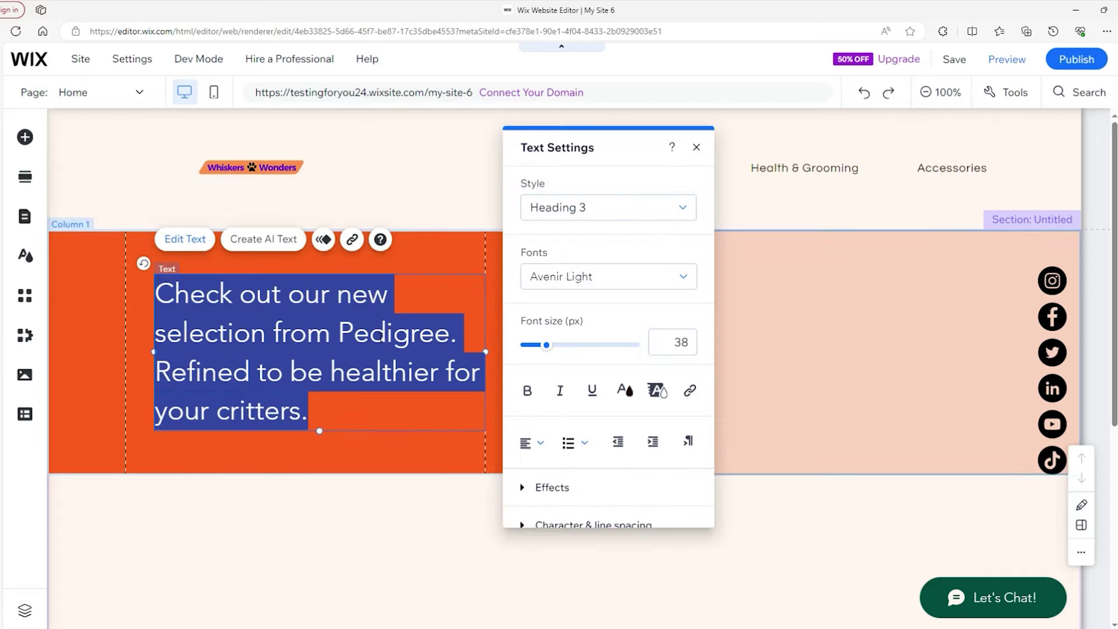
pyautogui.click(602, 278)
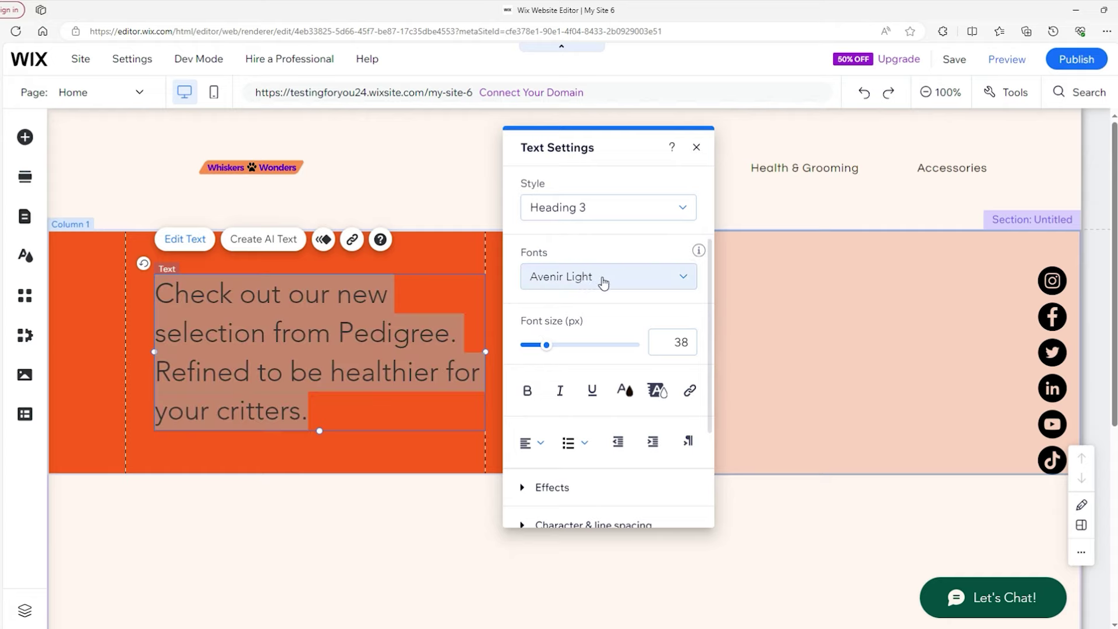
pyautogui.click(611, 328)
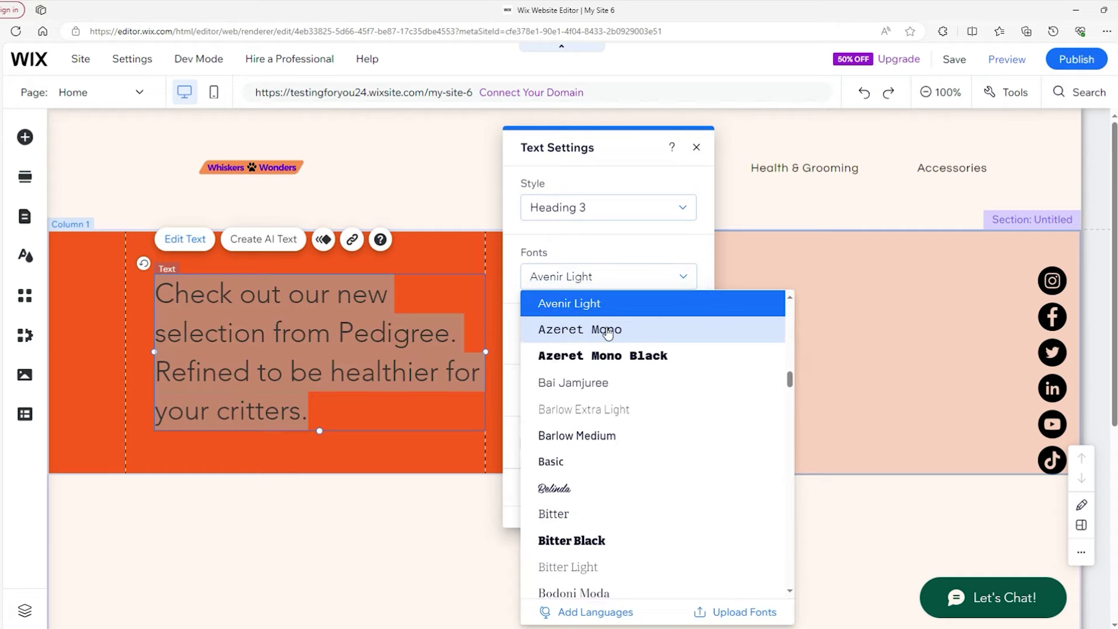
pyautogui.moveTo(546, 345); pyautogui.dragTo(538, 352)
pyautogui.click(402, 232)
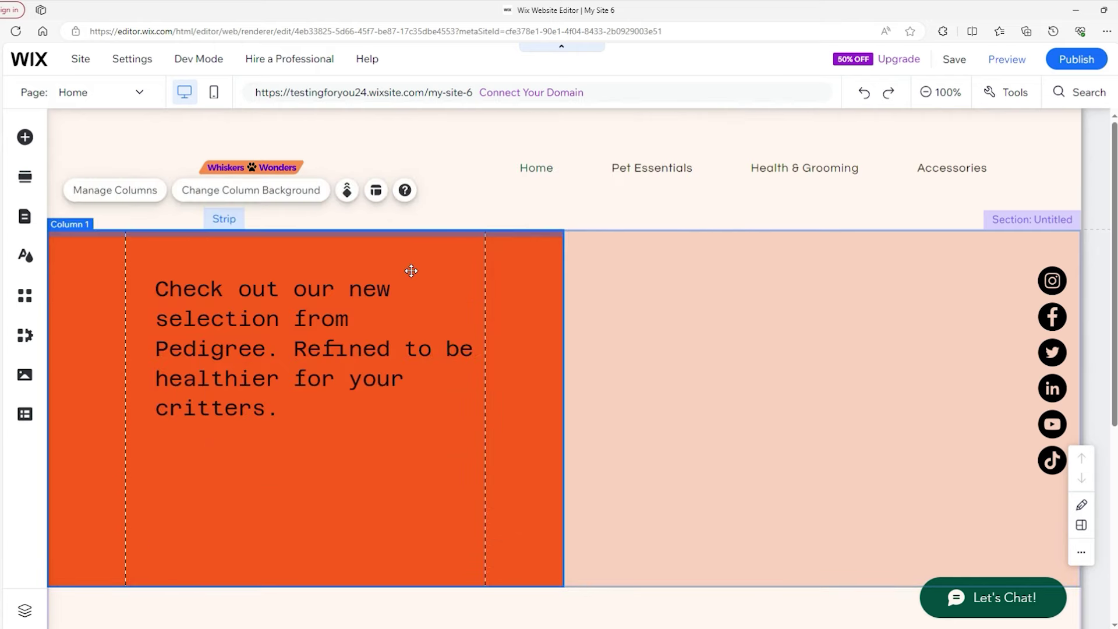
# Reduce the two-column strip's height so that it ends just below the heading text
pyautogui.click(353, 407)
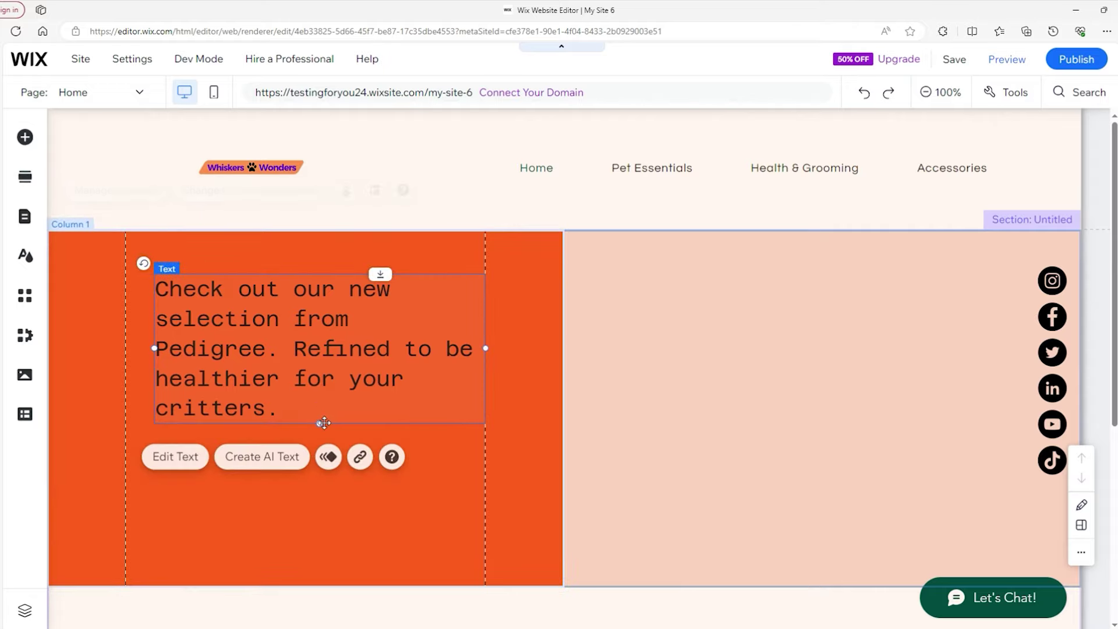
pyautogui.click(465, 553)
pyautogui.click(567, 581)
pyautogui.moveTo(568, 584); pyautogui.dragTo(556, 464)
# Make the entire heading text in the orange column bold
pyautogui.click(331, 331)
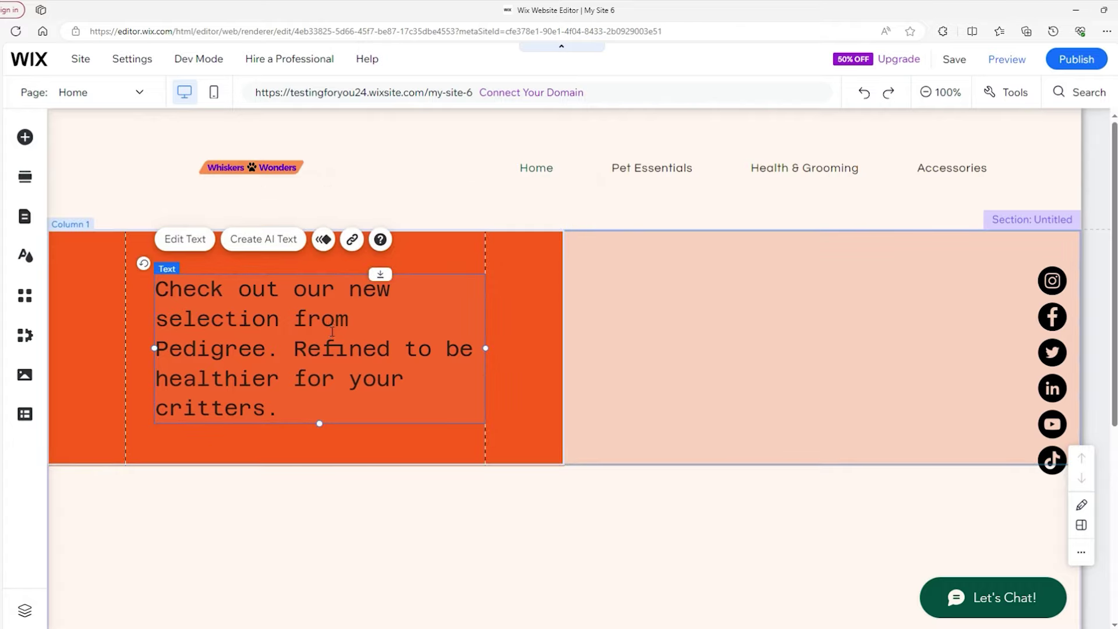
pyautogui.doubleClick(330, 331)
pyautogui.click(527, 390)
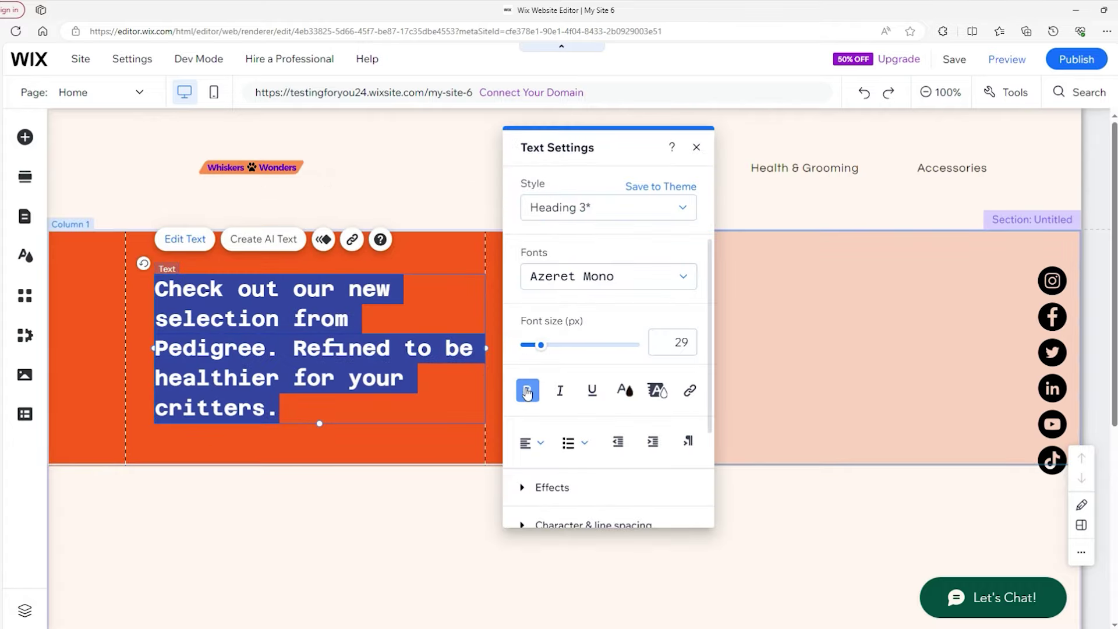
pyautogui.click(469, 503)
# Widen the heading's text box to fit the text on three lines and center it in the orange column
pyautogui.click(236, 347)
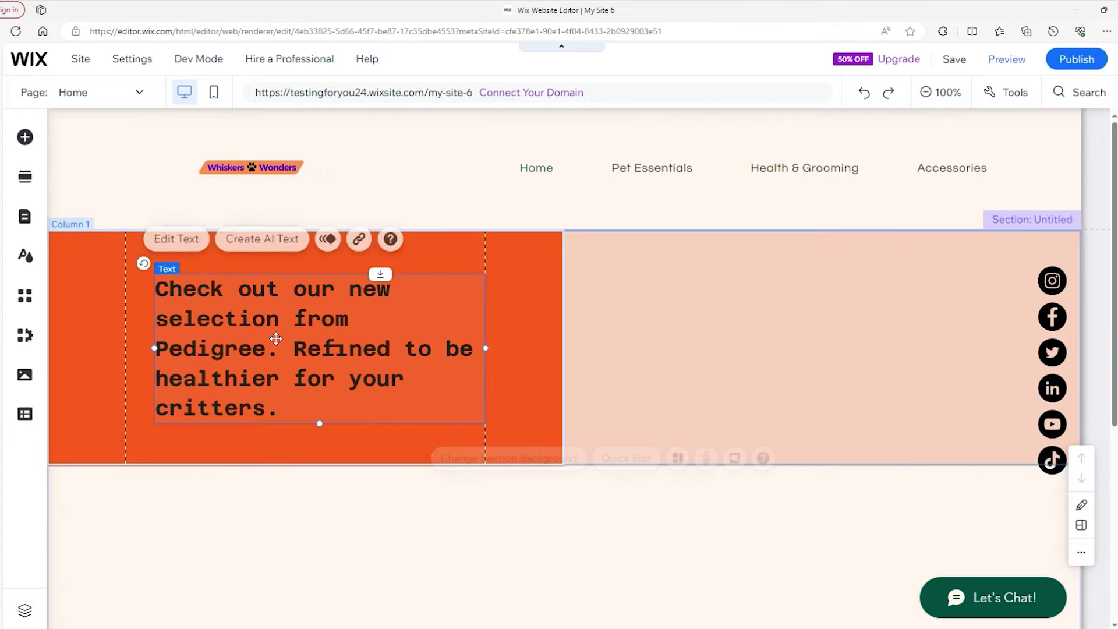
pyautogui.moveTo(481, 348); pyautogui.dragTo(427, 347)
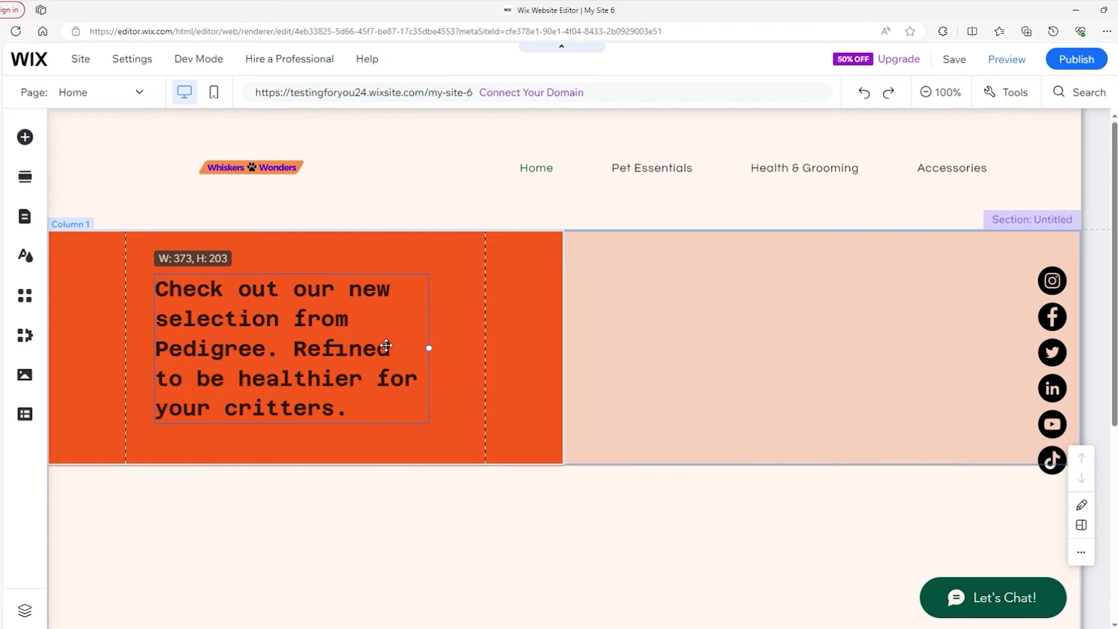
pyautogui.moveTo(350, 335); pyautogui.dragTo(369, 334)
pyautogui.moveTo(447, 346); pyautogui.dragTo(519, 345)
pyautogui.moveTo(172, 332); pyautogui.dragTo(104, 333)
pyautogui.moveTo(300, 304); pyautogui.dragTo(300, 324)
# Shorten the two-column strip slightly by raising its bottom edge toward the heading
pyautogui.click(560, 462)
pyautogui.click(560, 460)
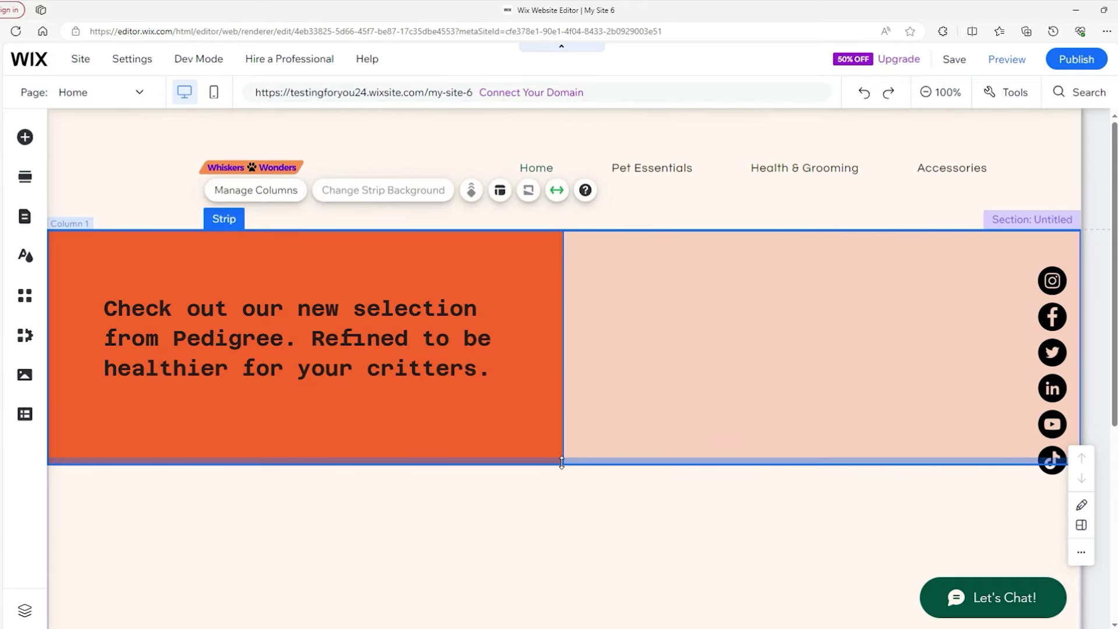
pyautogui.moveTo(561, 463); pyautogui.dragTo(562, 451)
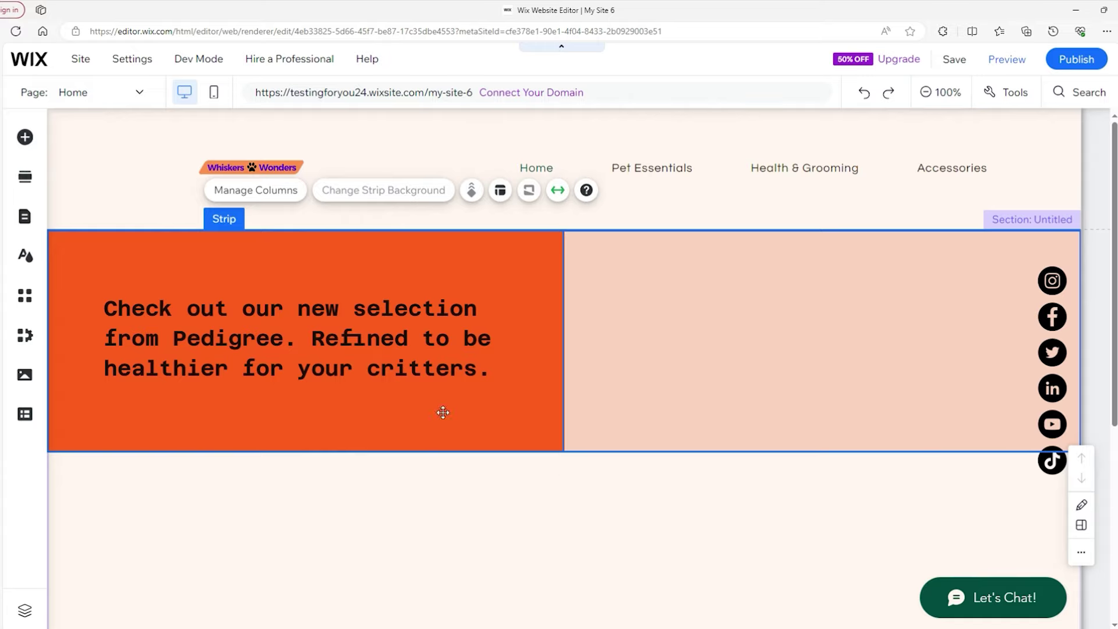
pyautogui.click(316, 346)
pyautogui.click(316, 346)
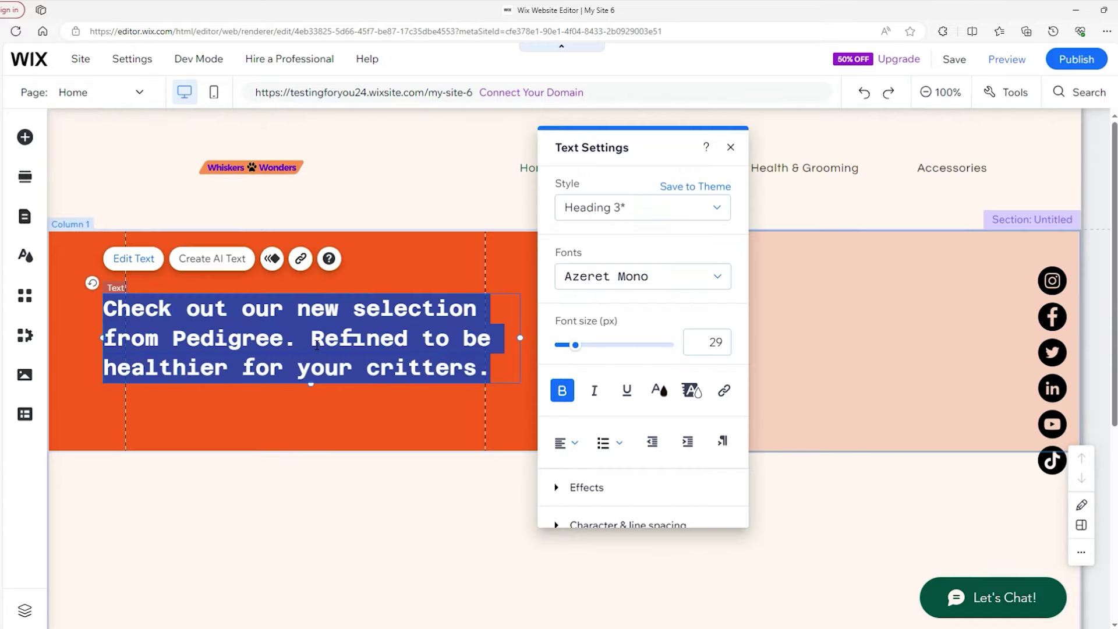
pyautogui.click(315, 344)
pyautogui.press('BackSpace')
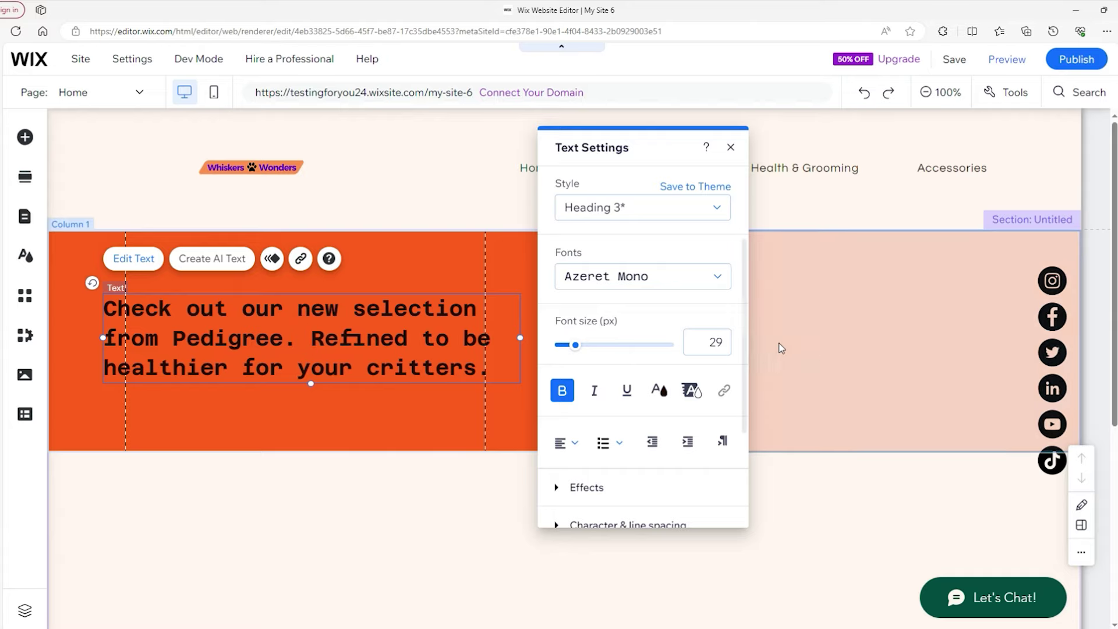
# Add the image Dog Food 2.webp from the site files to the page
pyautogui.click(836, 344)
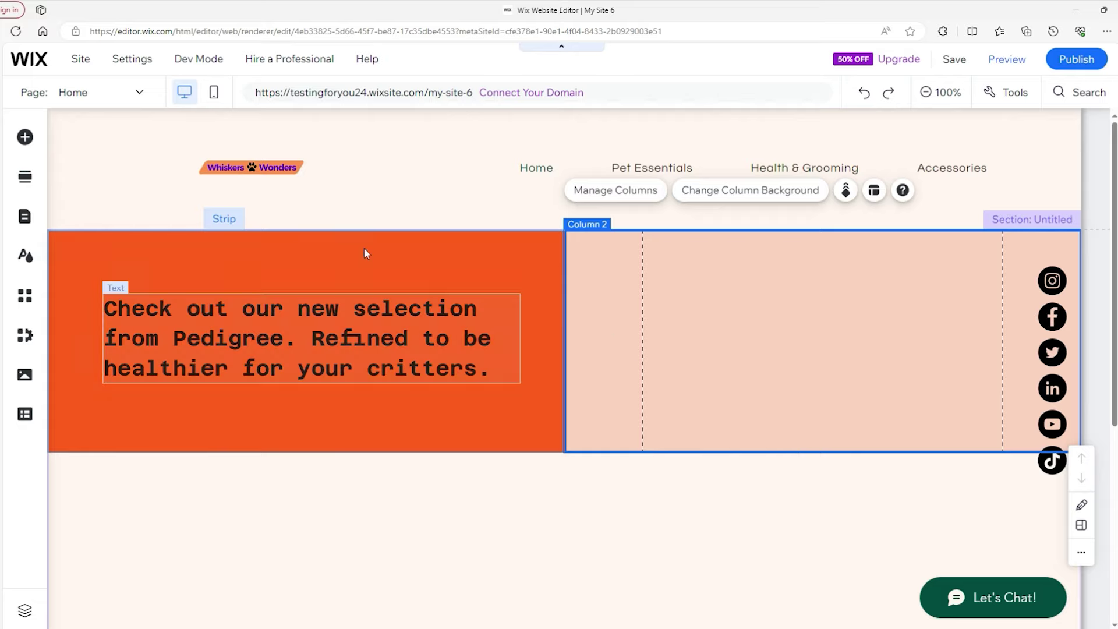
pyautogui.click(25, 138)
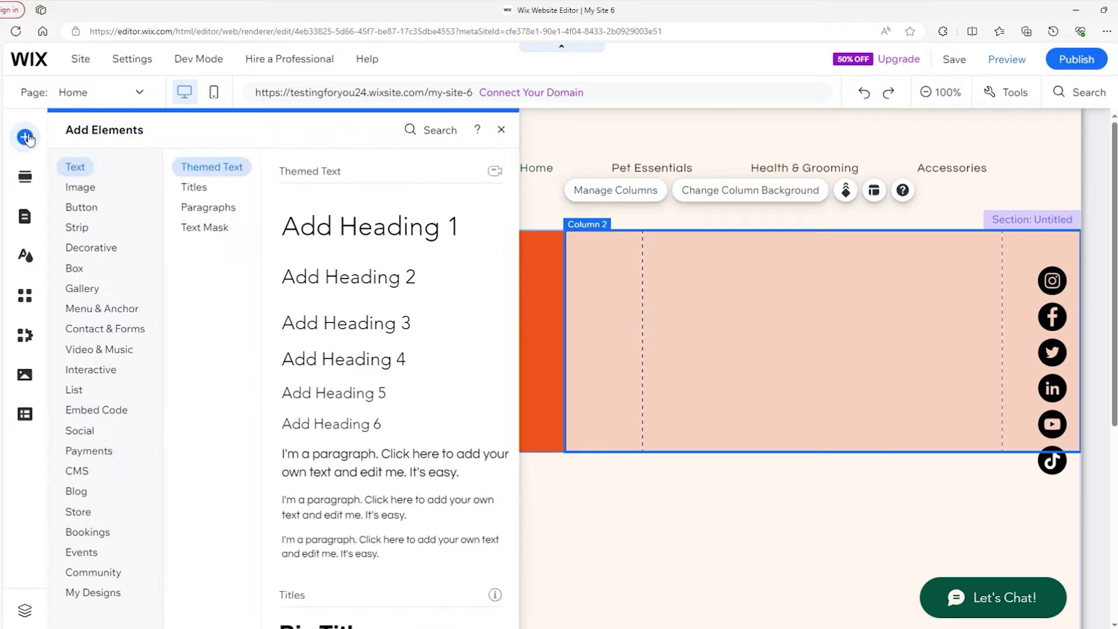
pyautogui.click(81, 187)
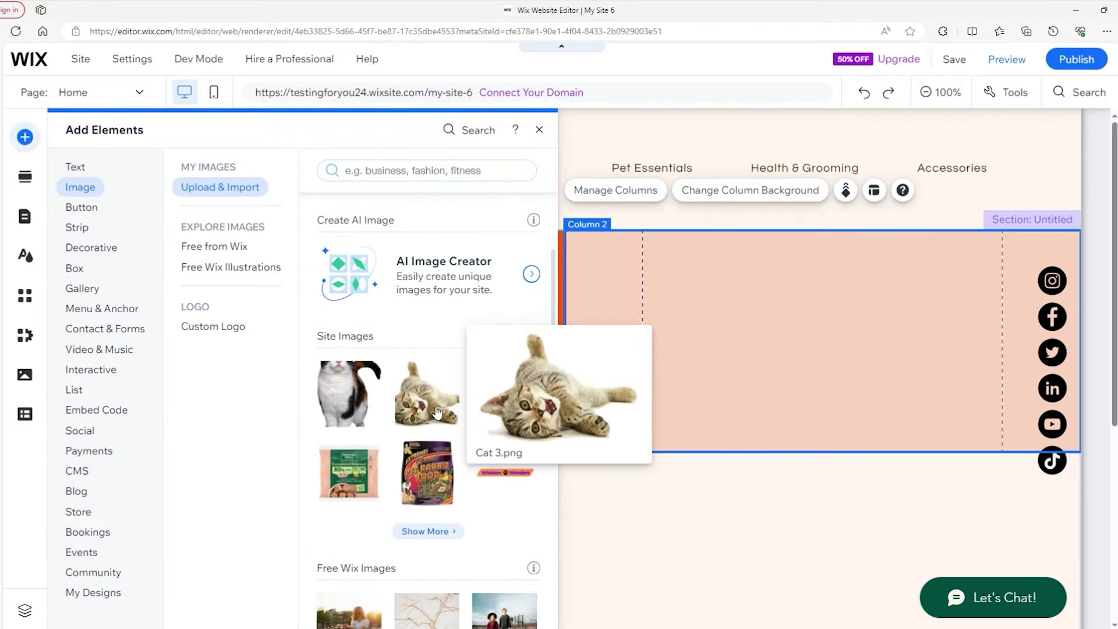
pyautogui.click(436, 532)
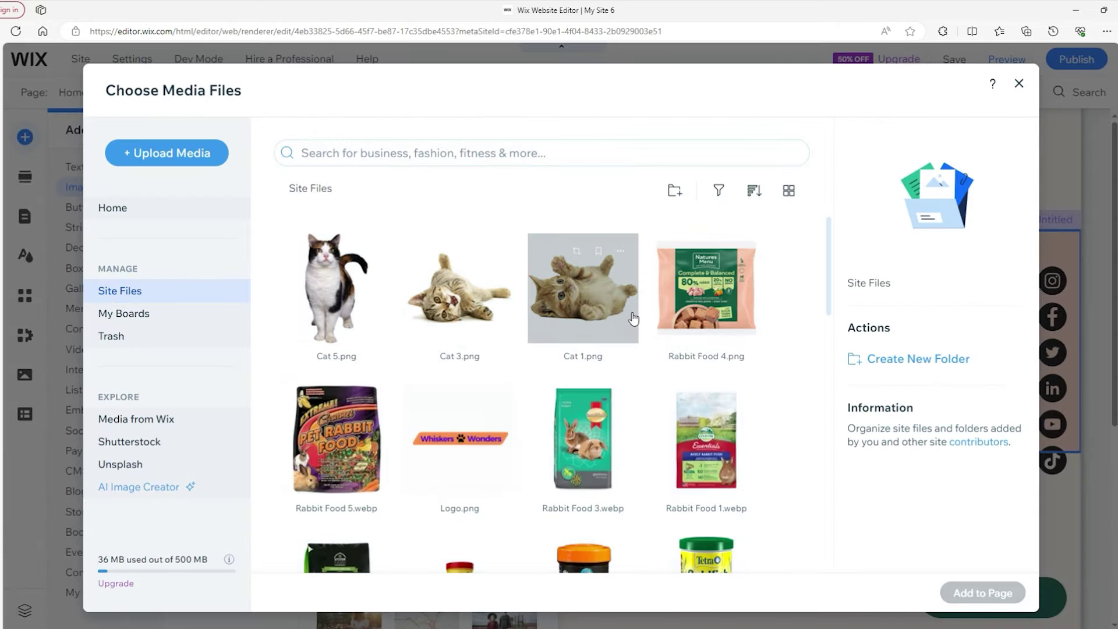
pyautogui.scroll(-3, 615, 326)
pyautogui.scroll(-4, 582, 326)
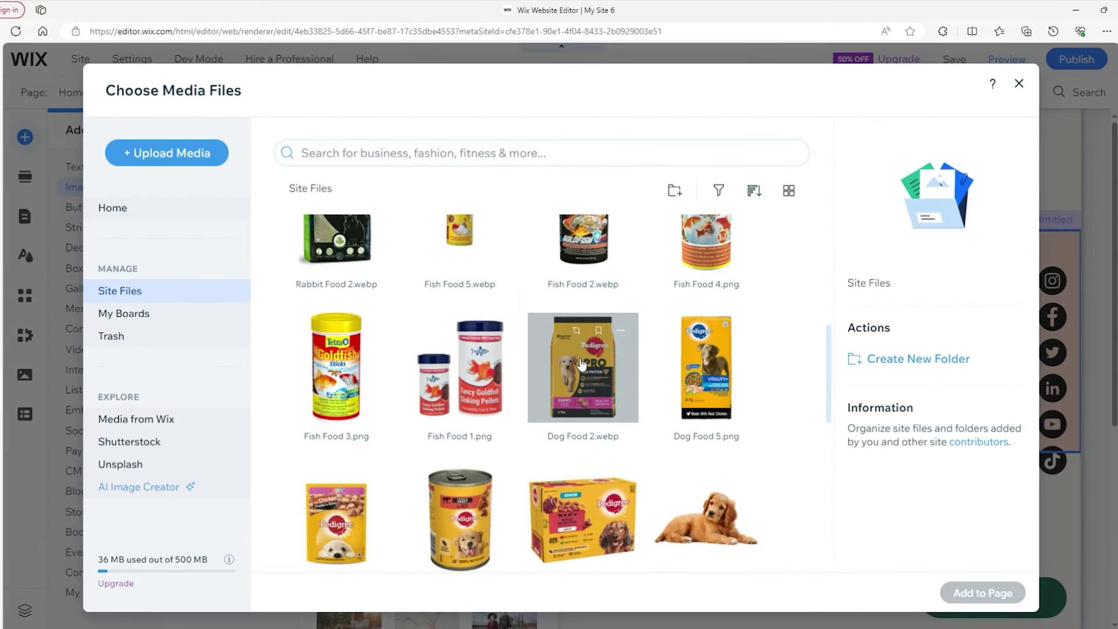
pyautogui.click(578, 368)
pyautogui.click(981, 591)
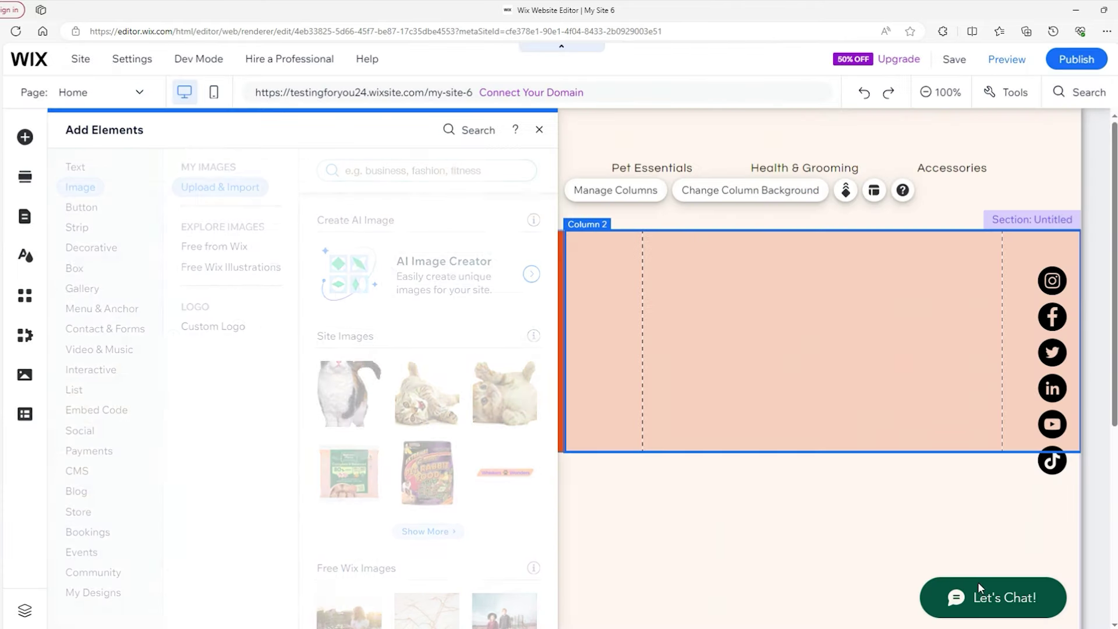
# Place the Pedigree PRO image in the strip's second column, shrink it and position it near the column's upper left part
pyautogui.moveTo(373, 261); pyautogui.dragTo(654, 241)
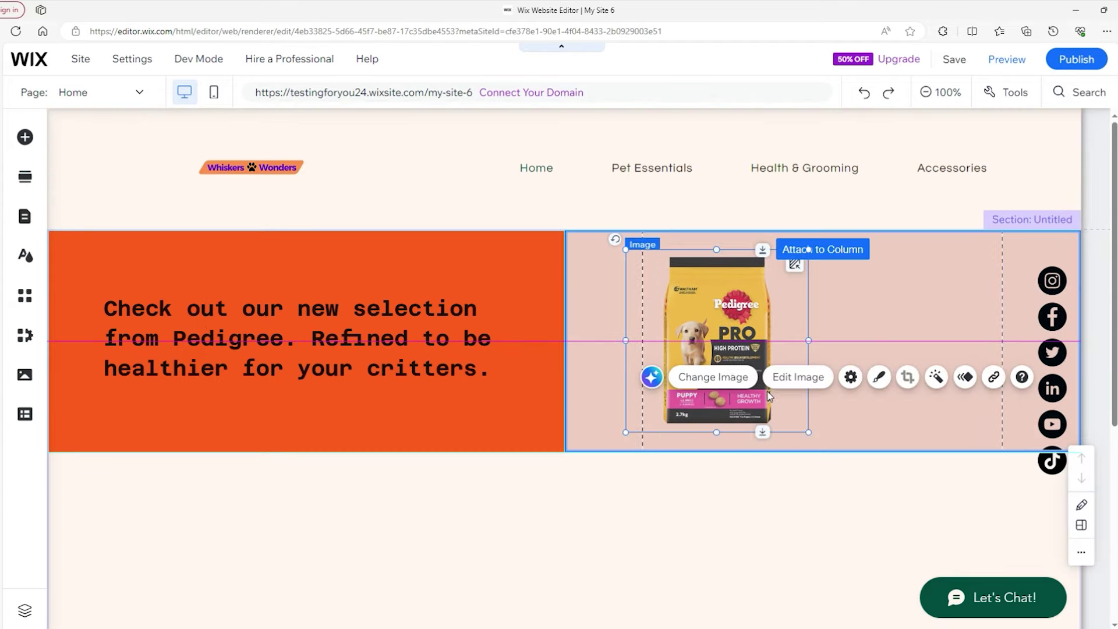
pyautogui.moveTo(810, 434); pyautogui.dragTo(767, 391)
pyautogui.moveTo(702, 332); pyautogui.dragTo(717, 333)
pyautogui.moveTo(641, 316); pyautogui.dragTo(660, 318)
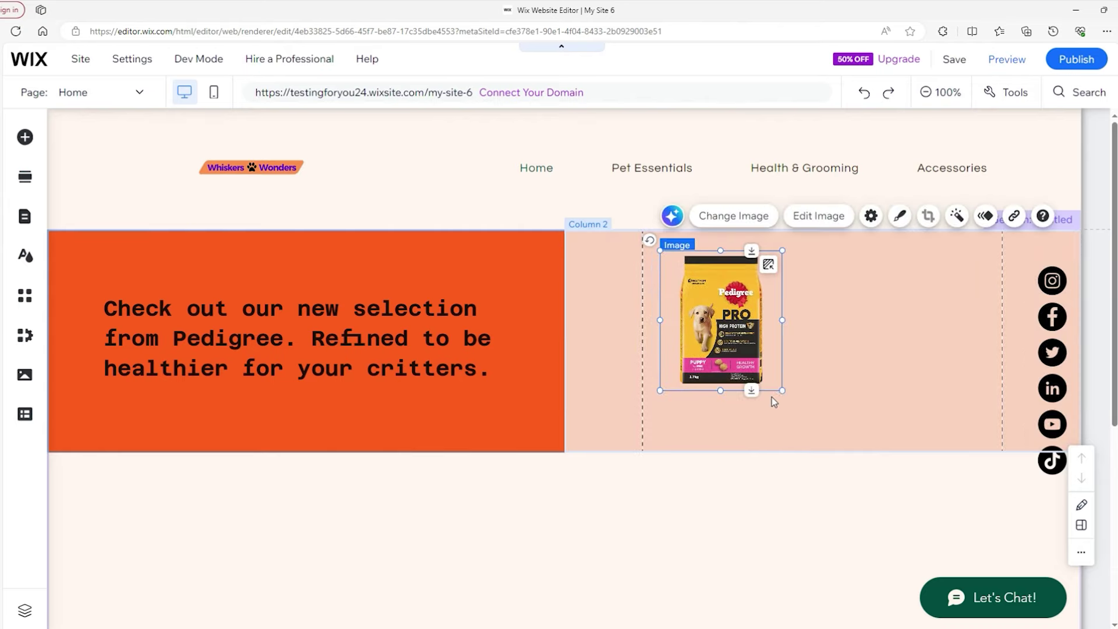
pyautogui.click(942, 371)
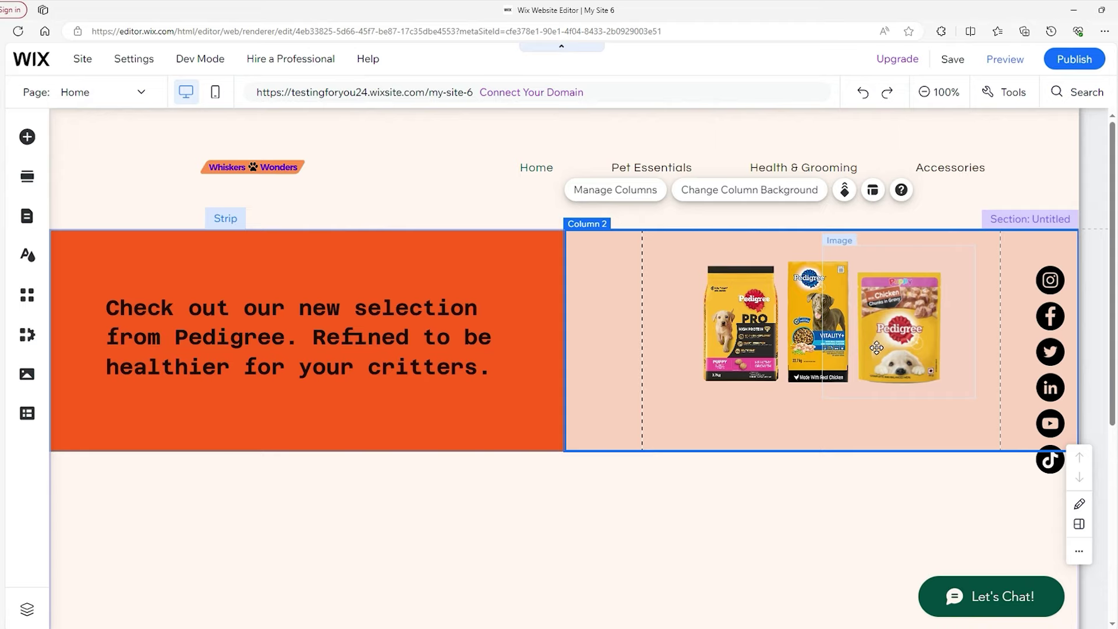
# Browse the ready-made button designs, from themed buttons through text, icon, image and document buttons
pyautogui.click(28, 137)
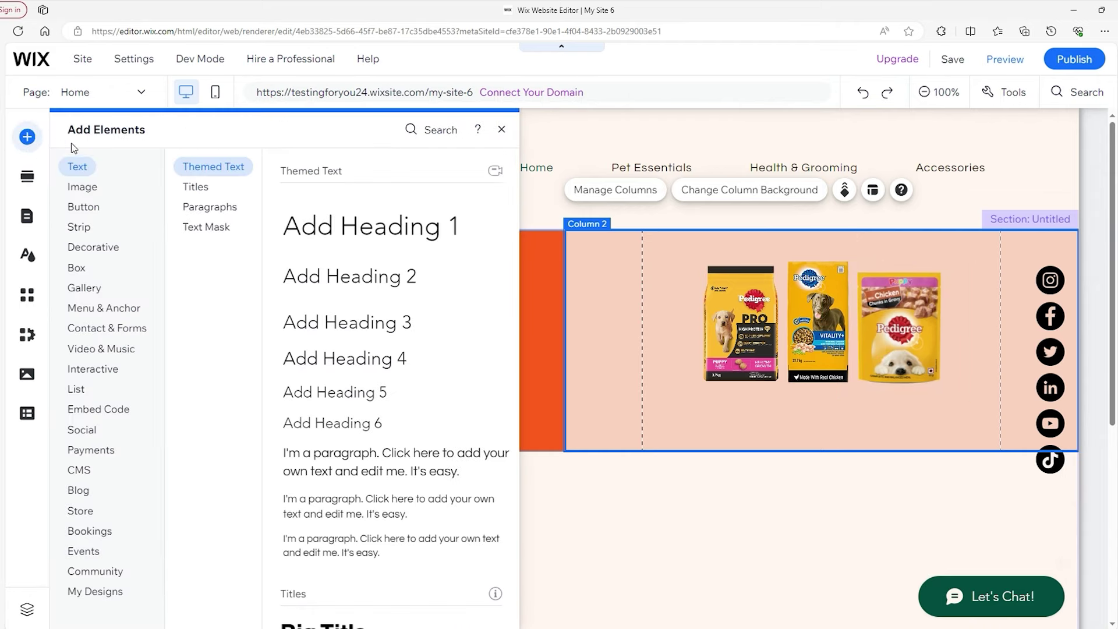
pyautogui.click(87, 209)
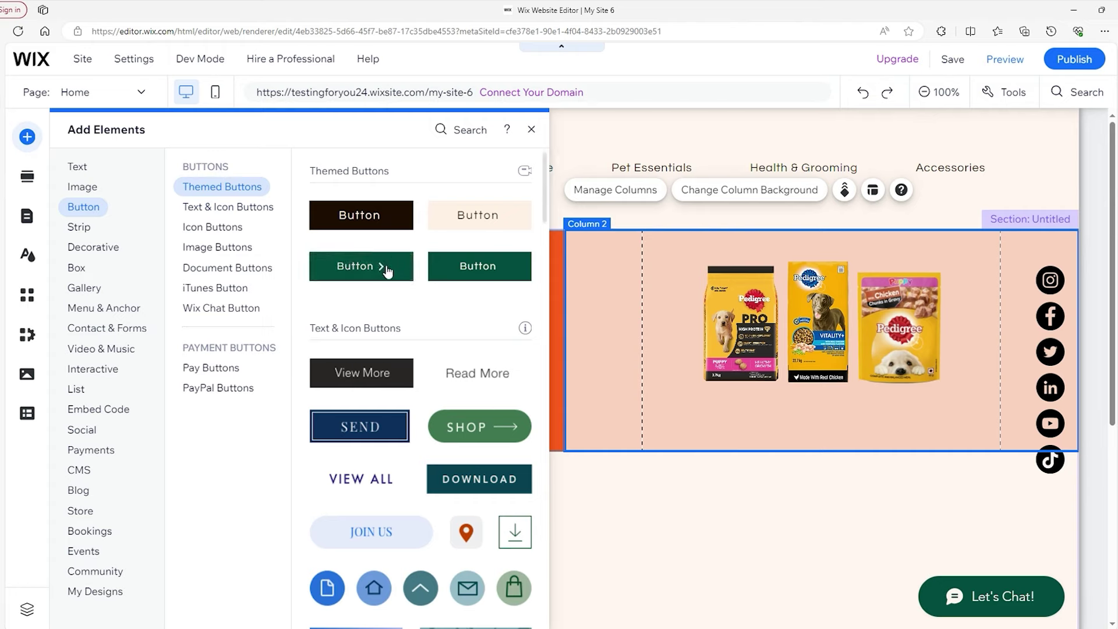
pyautogui.moveTo(546, 187); pyautogui.dragTo(534, 228)
pyautogui.scroll(-5, 440, 374)
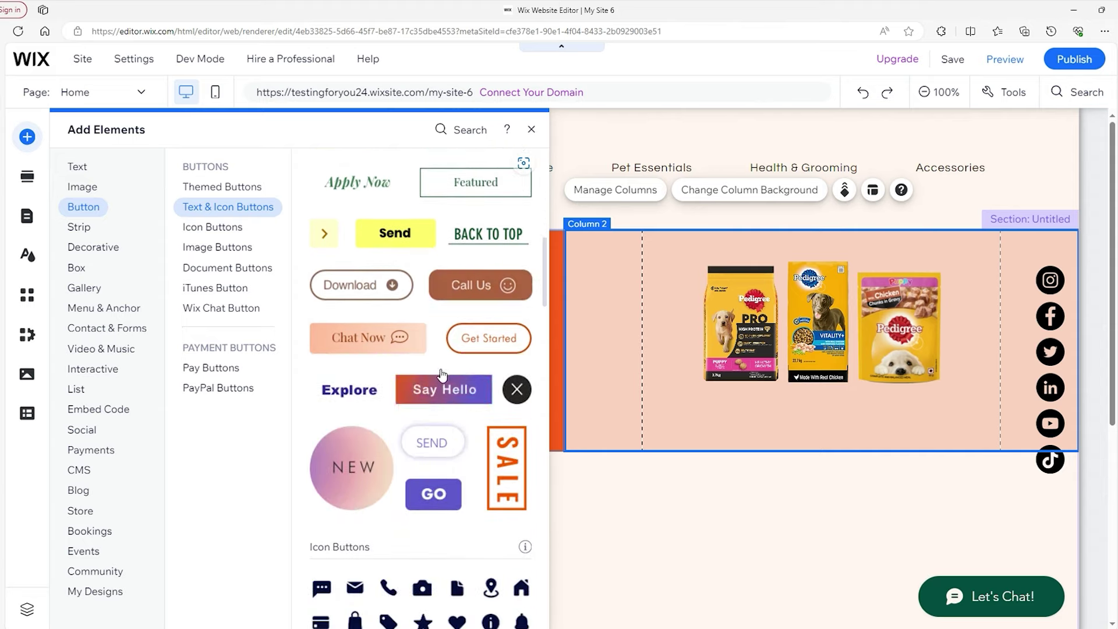
pyautogui.scroll(-4, 441, 374)
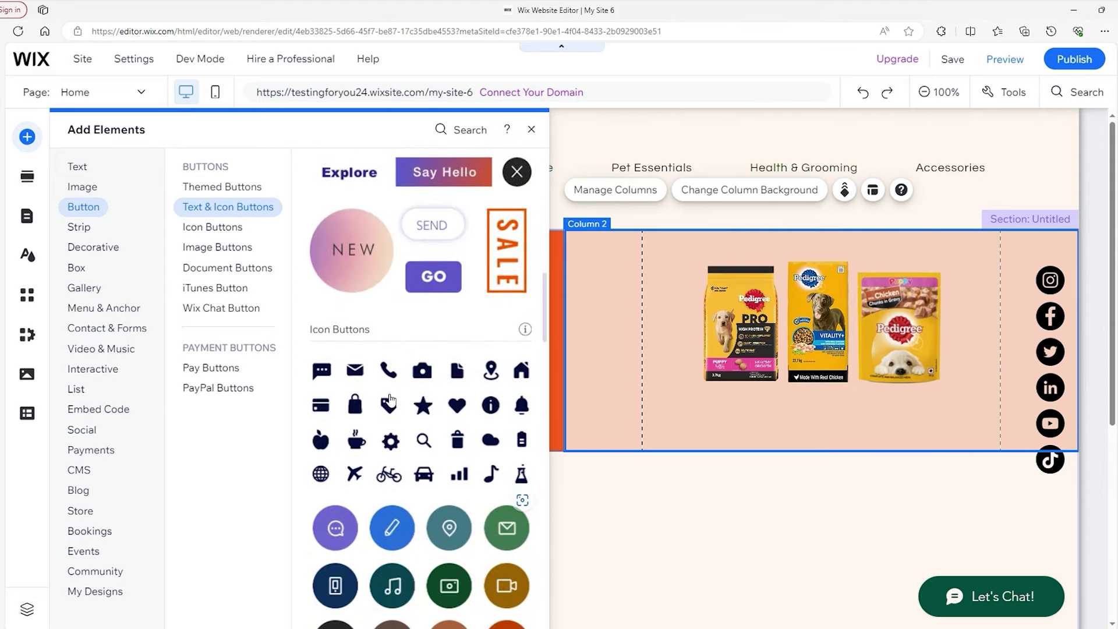
pyautogui.scroll(-10, 394, 402)
pyautogui.scroll(-8, 349, 387)
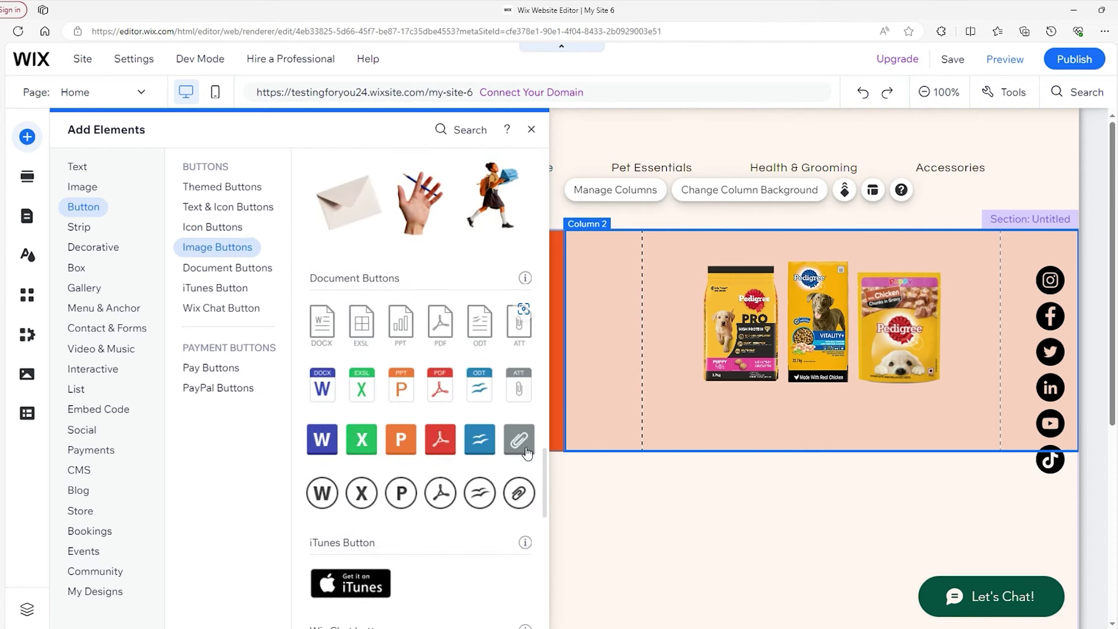
pyautogui.scroll(18, 527, 407)
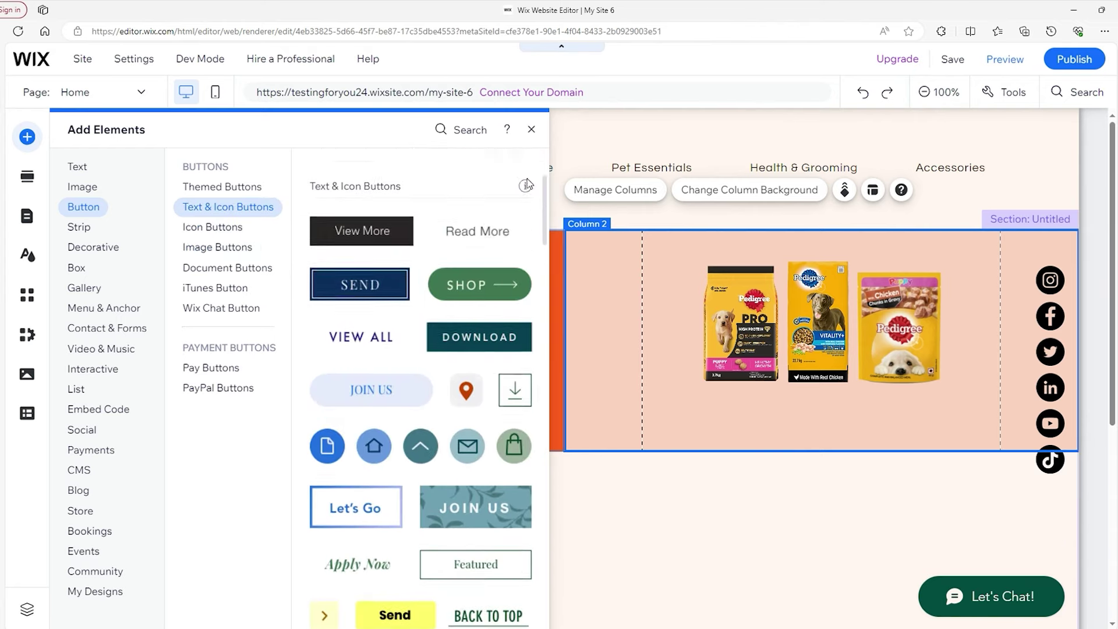
pyautogui.scroll(3, 527, 187)
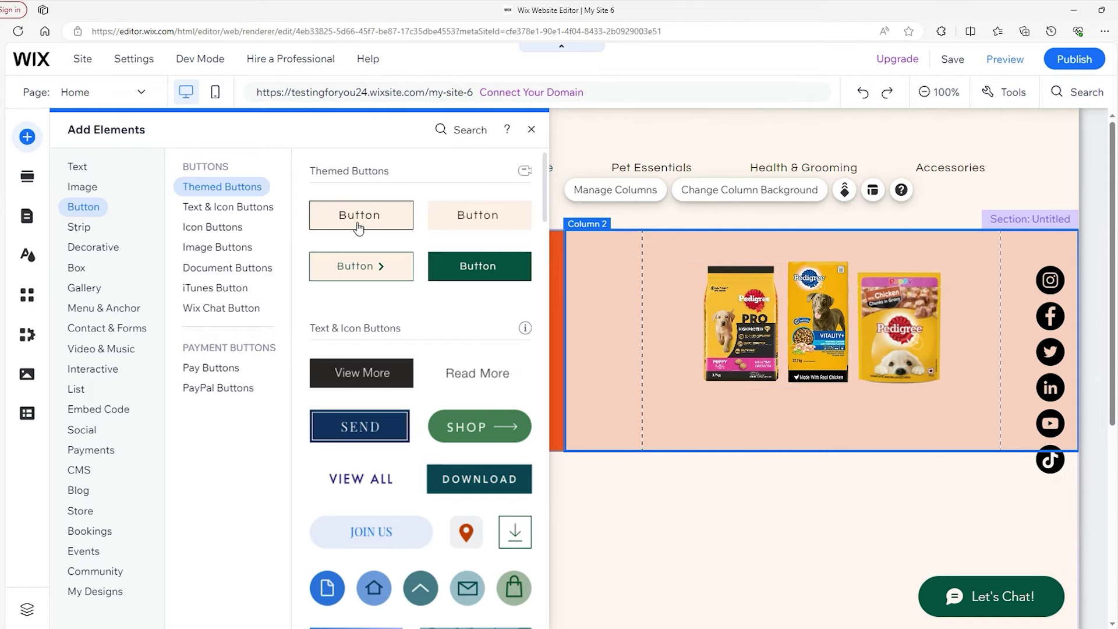
# Add the black themed button to the second column, centered beneath the three Pedigree product images
pyautogui.moveTo(337, 222); pyautogui.dragTo(809, 424)
pyautogui.click(908, 500)
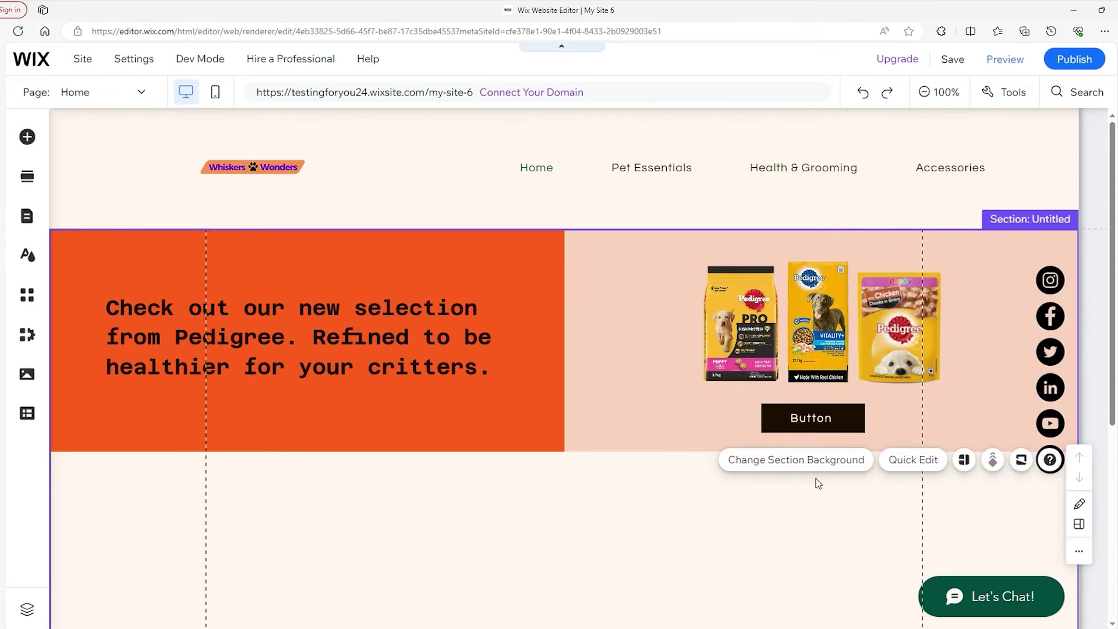
pyautogui.click(810, 420)
pyautogui.moveTo(810, 422); pyautogui.dragTo(816, 422)
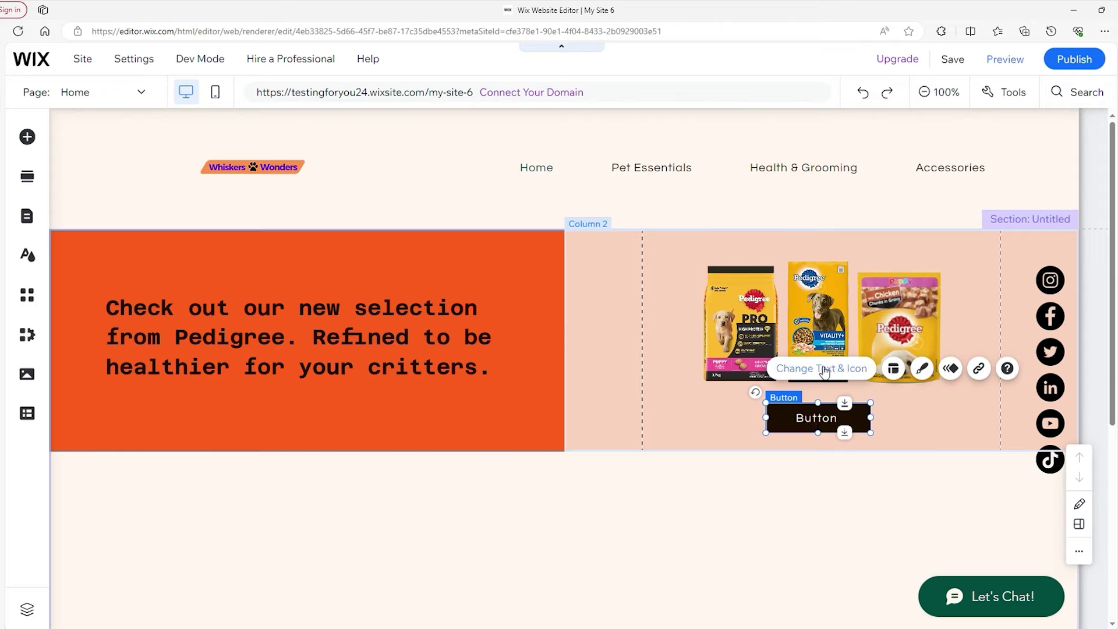
# Try showing text and icon on the button with different icon positions, and restore text only with centered alignment
pyautogui.click(893, 368)
pyautogui.moveTo(617, 426); pyautogui.dragTo(577, 307)
pyautogui.click(636, 375)
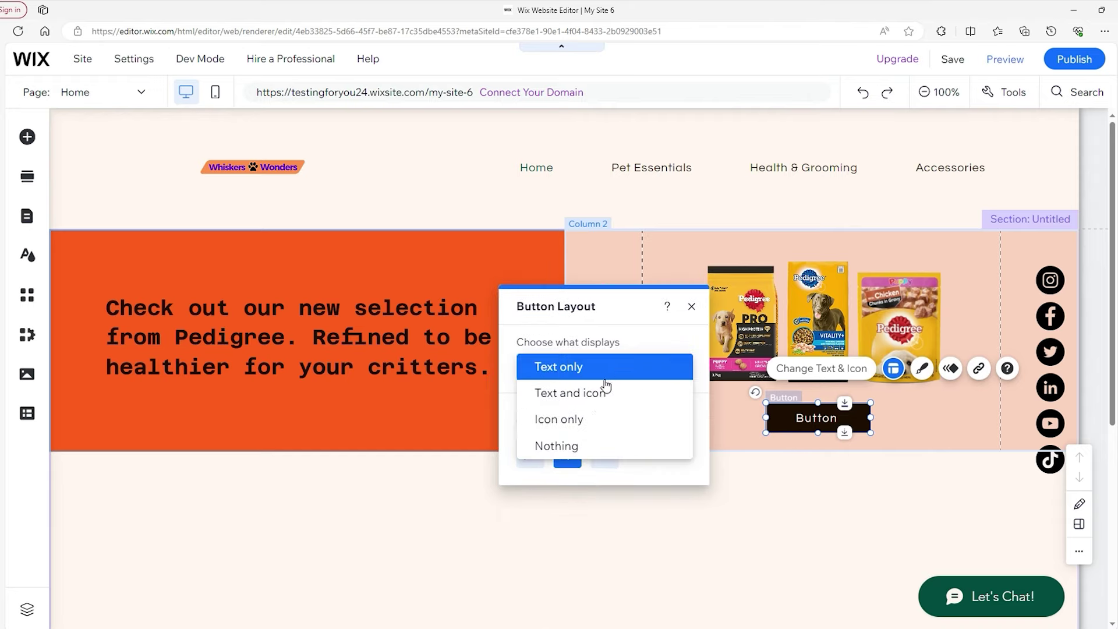
pyautogui.press('Return')
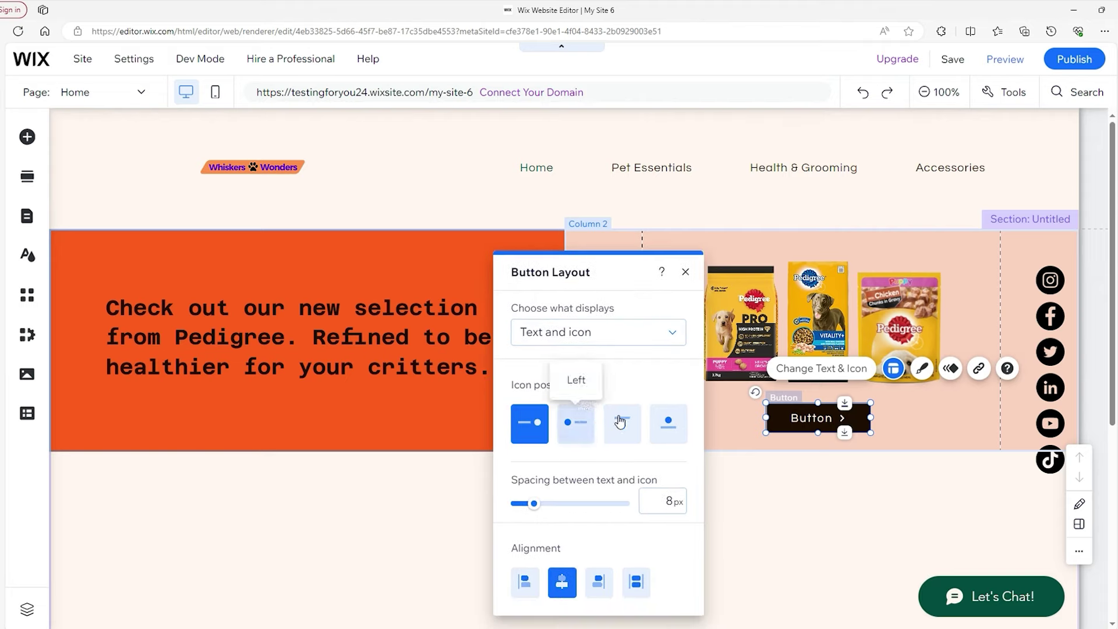
pyautogui.click(668, 423)
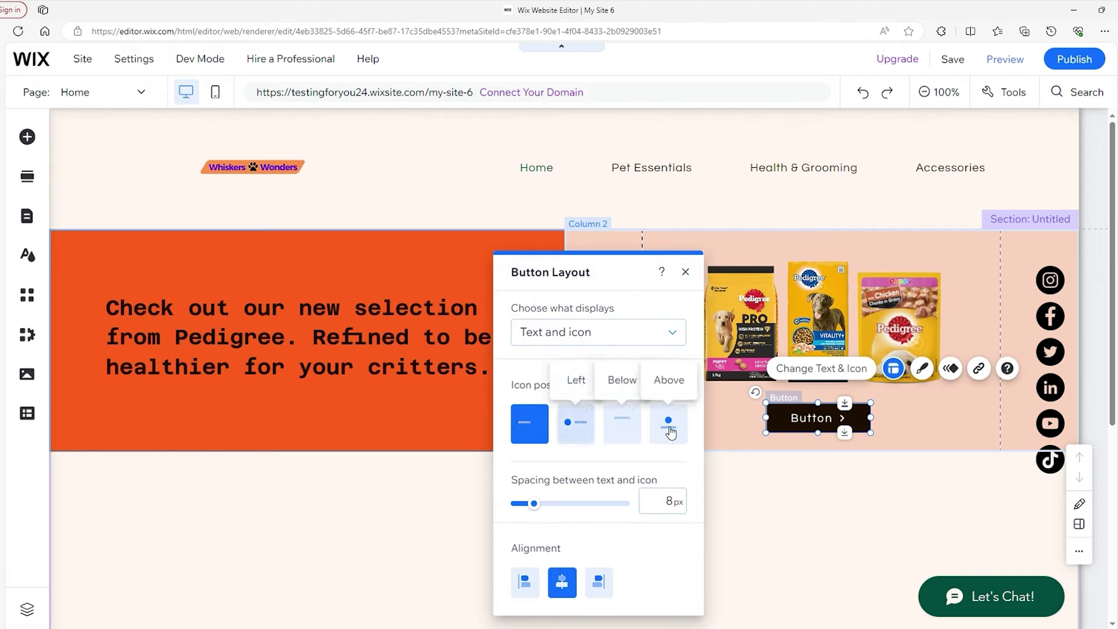
pyautogui.click(533, 423)
pyautogui.click(580, 341)
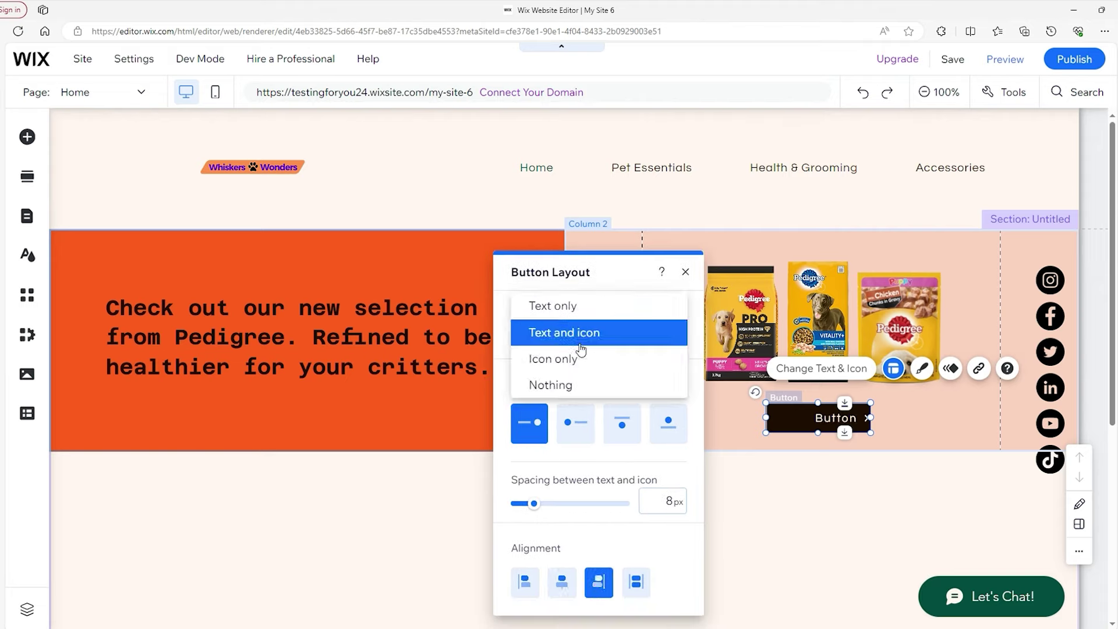
pyautogui.click(568, 306)
pyautogui.click(559, 421)
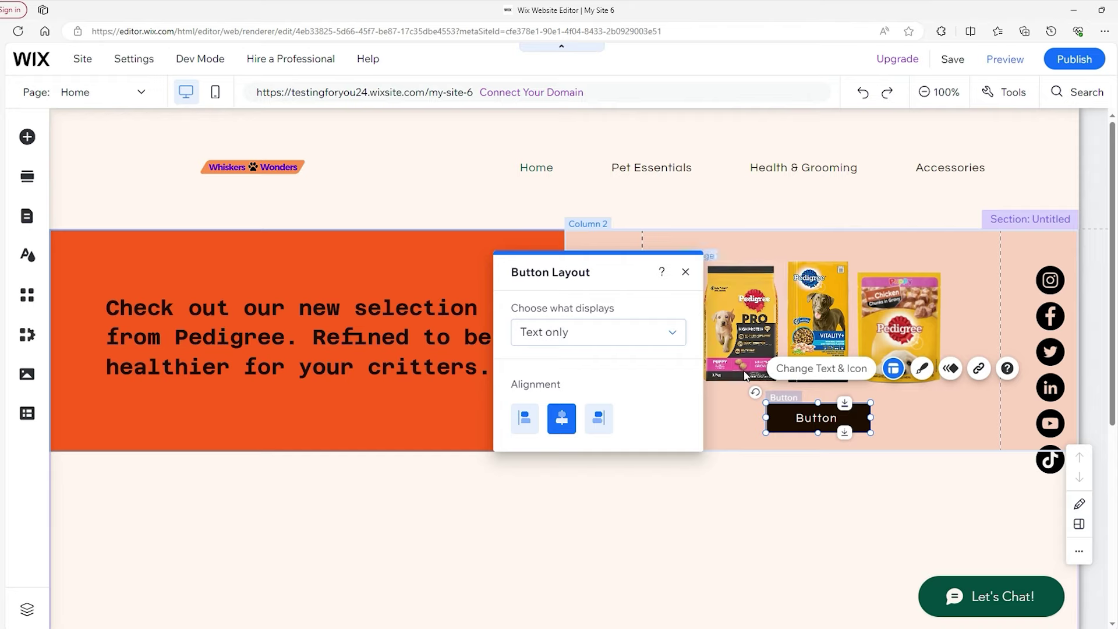
# Try the Icon only and Nothing display options on the button, and restore Text only
pyautogui.click(581, 331)
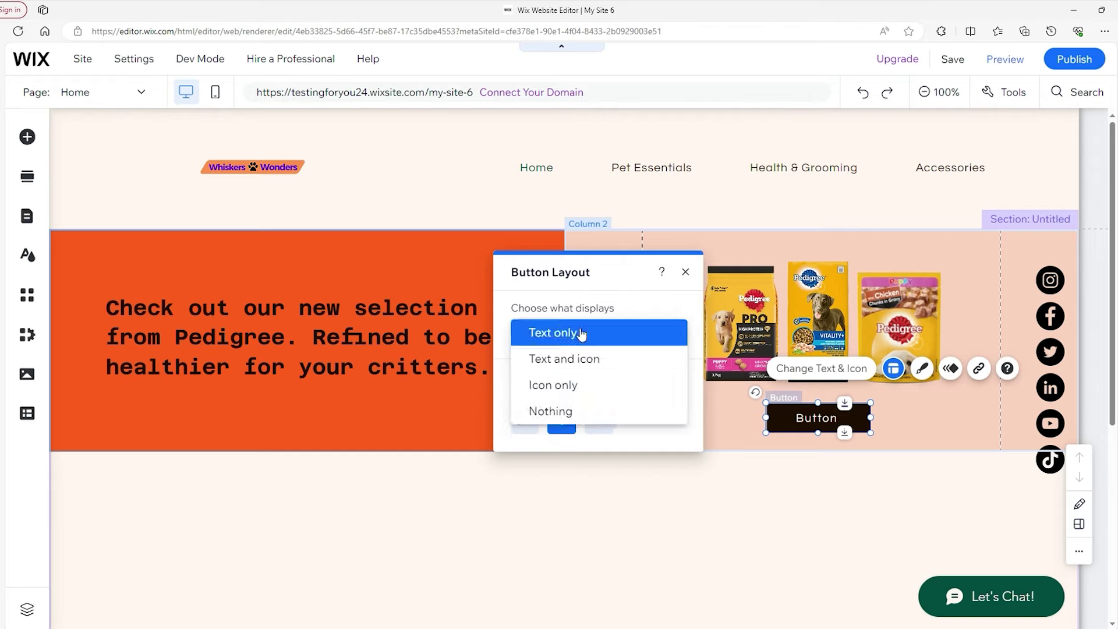
pyautogui.click(569, 386)
pyautogui.click(576, 332)
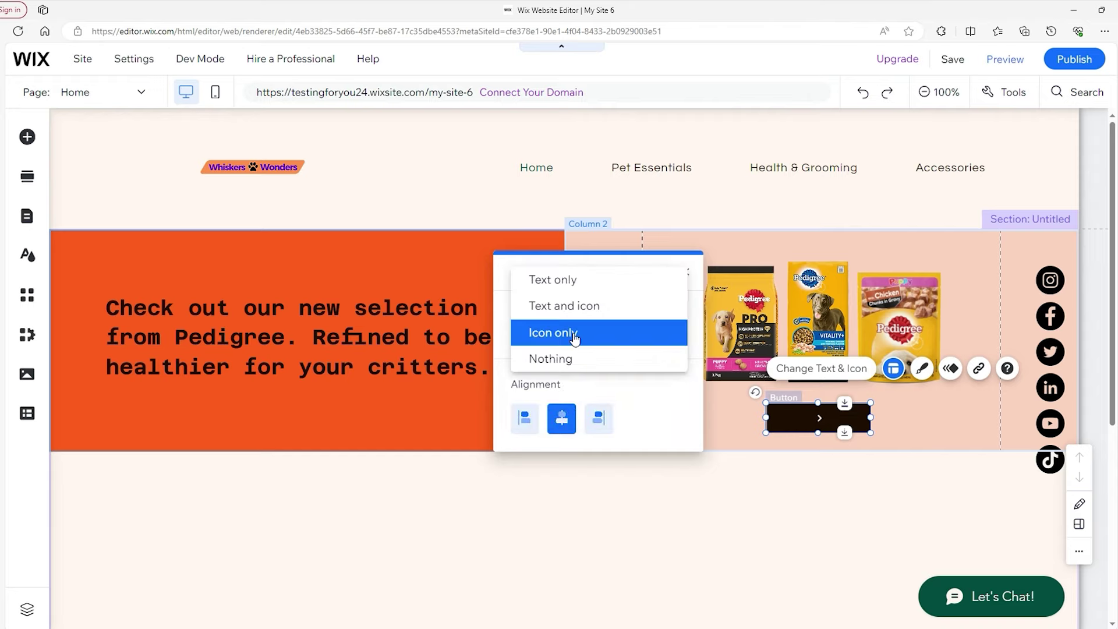
pyautogui.click(567, 369)
pyautogui.click(586, 338)
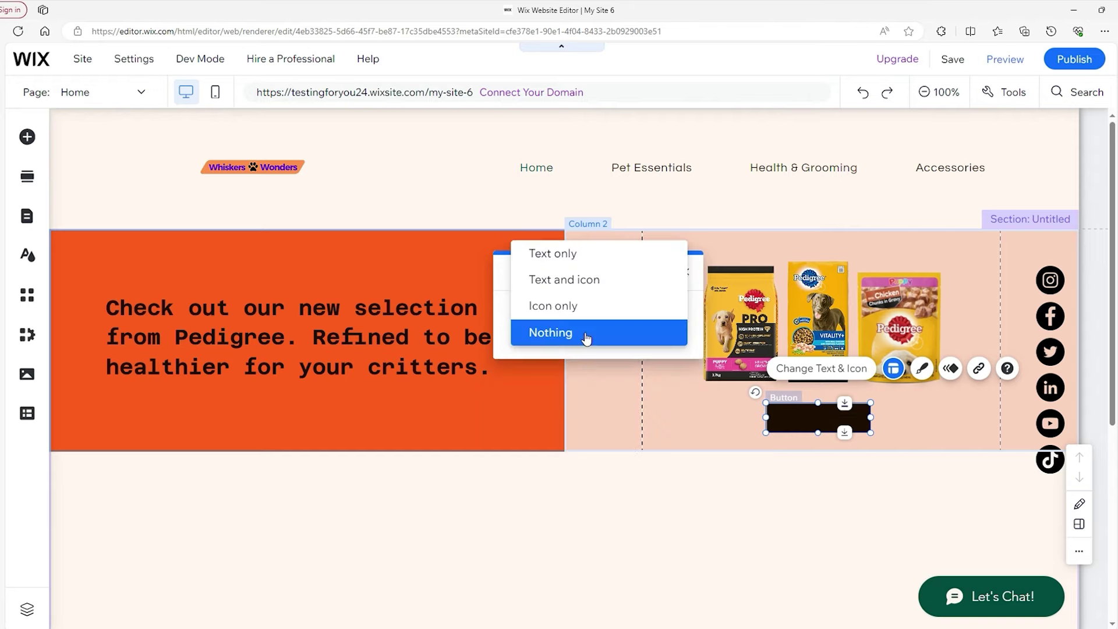
pyautogui.click(579, 262)
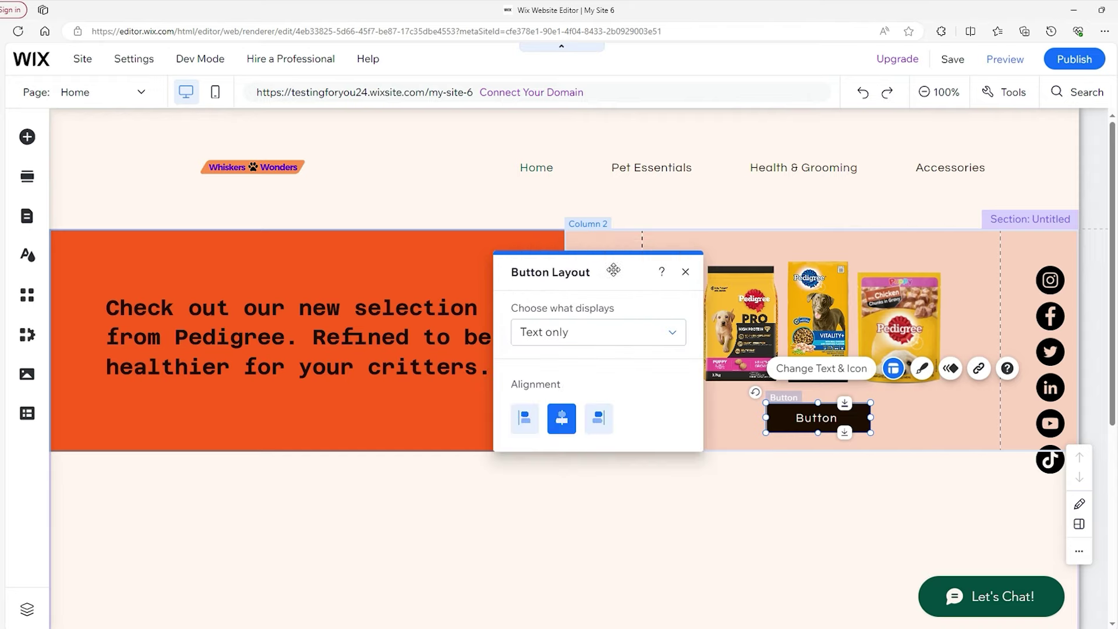
# Examine the button's custom design options for background fills, text and borders
pyautogui.click(922, 370)
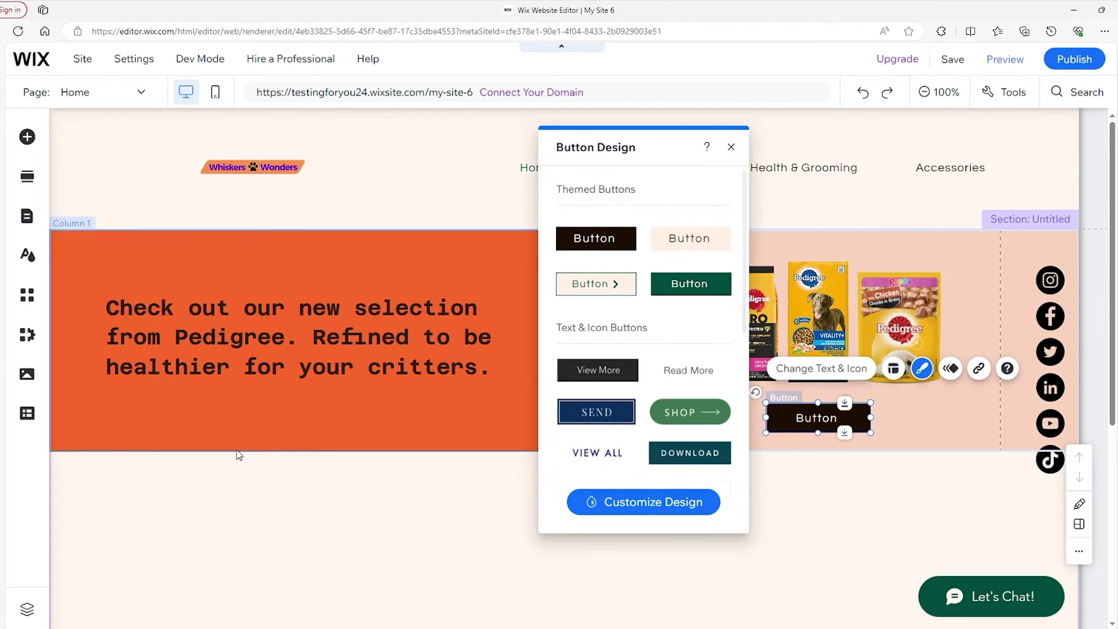
pyautogui.click(619, 505)
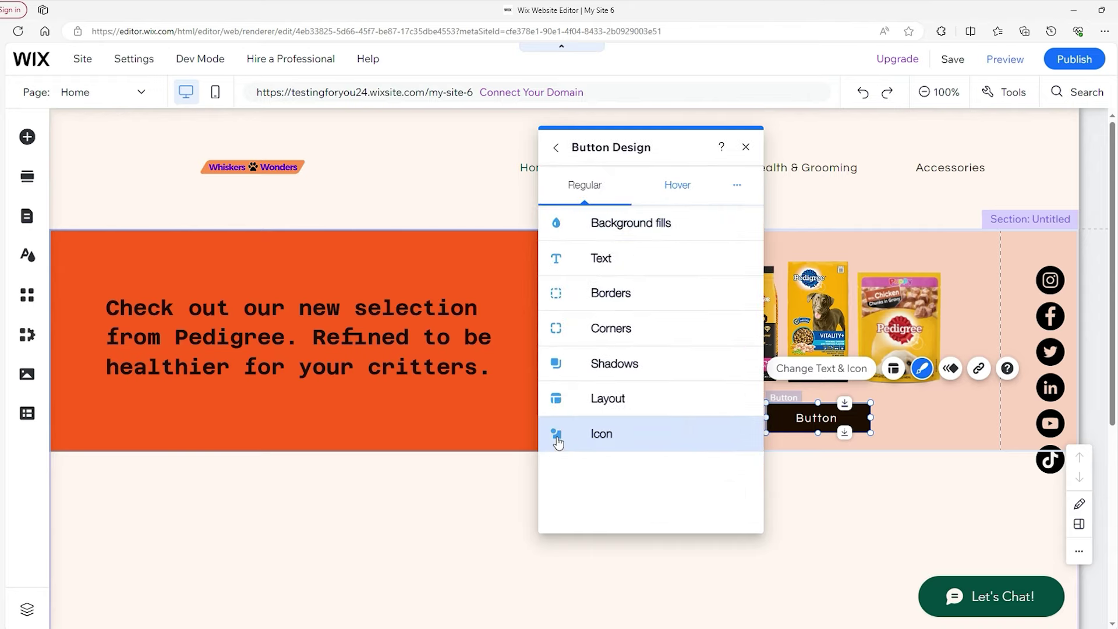
pyautogui.click(656, 228)
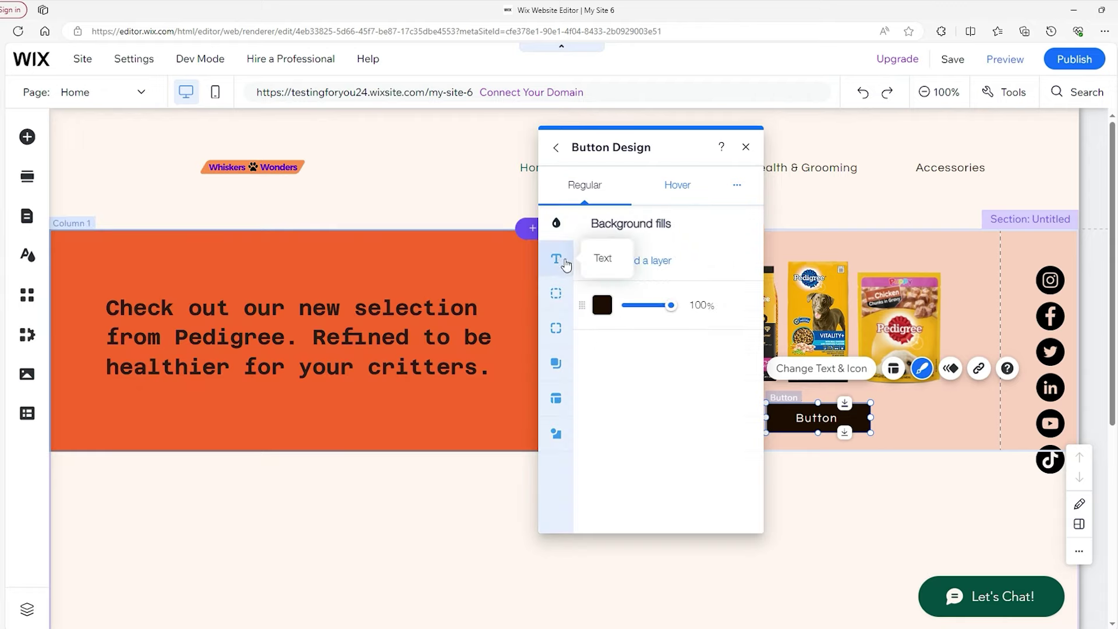
pyautogui.click(556, 257)
pyautogui.scroll(-2, 641, 292)
pyautogui.scroll(2, 638, 326)
pyautogui.click(556, 297)
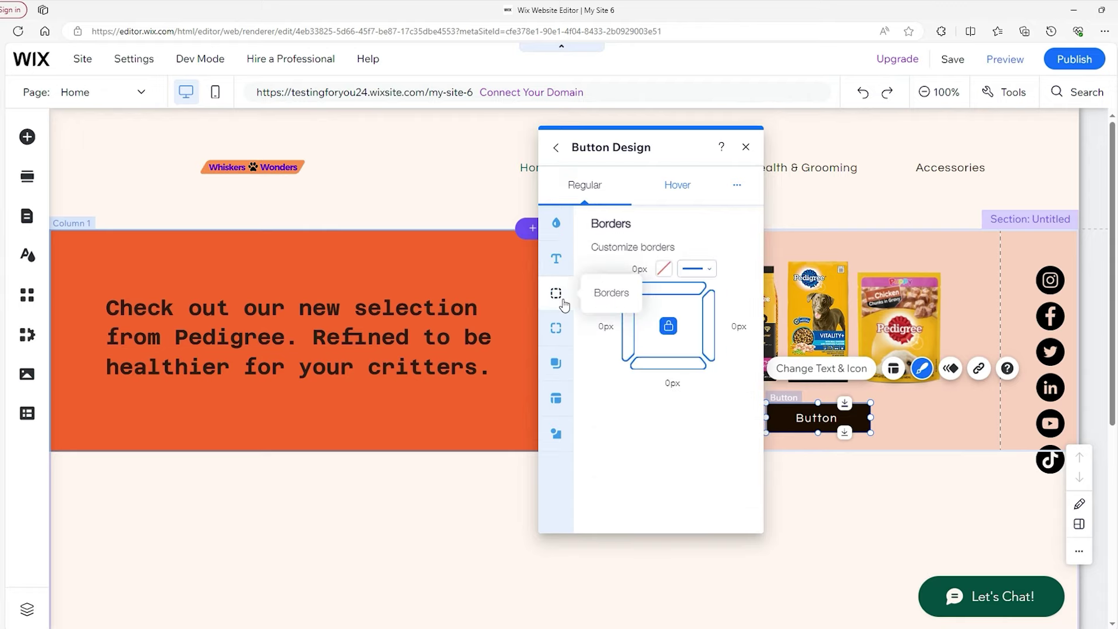
pyautogui.scroll(-5, 305, 537)
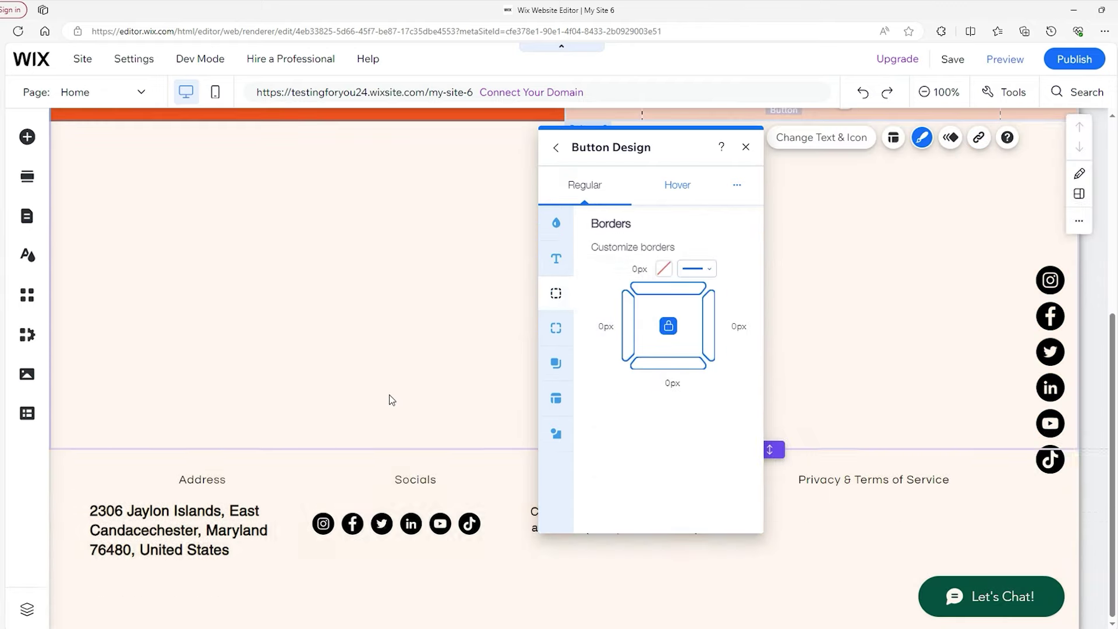
pyautogui.scroll(5, 389, 395)
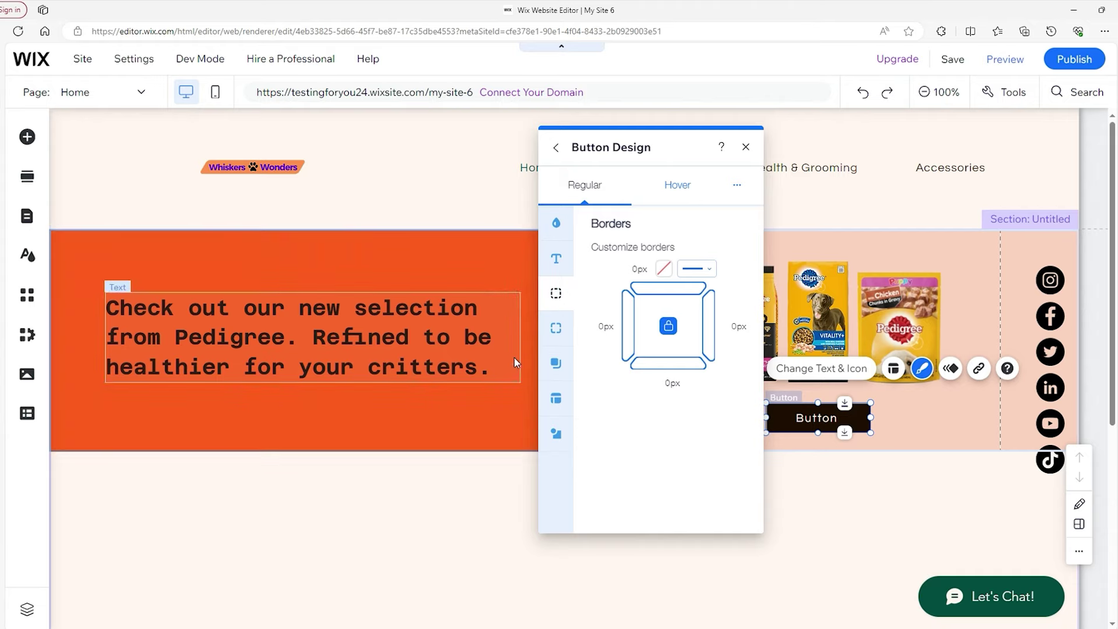
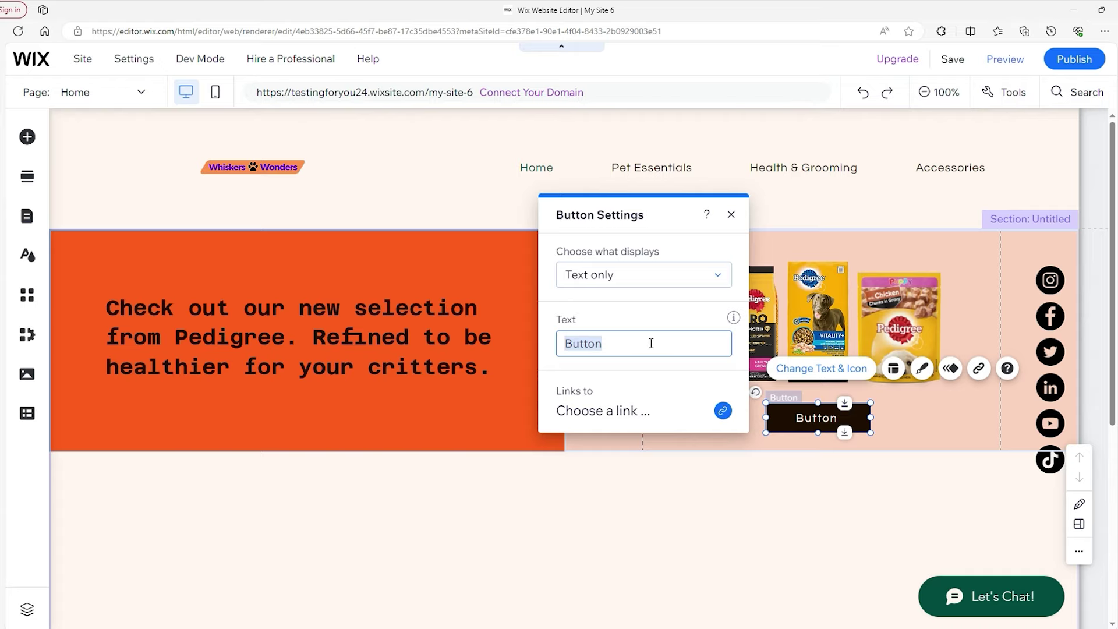
# Label the button "Check it Out" and link it to the Pet Essentials page, opening in the current window
pyautogui.write('Check it Out')
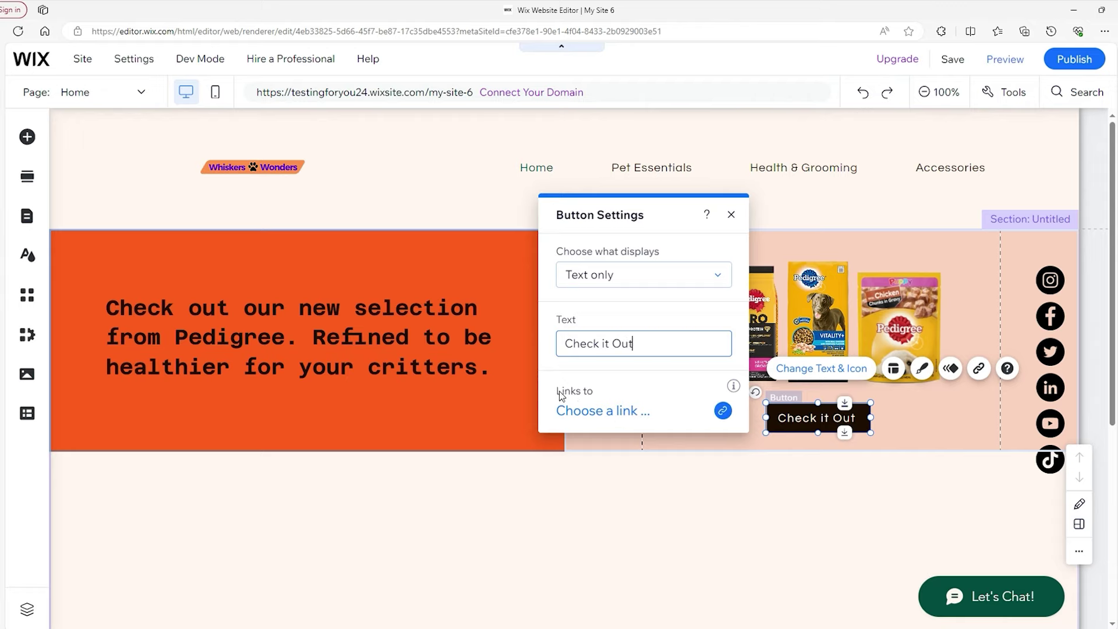
pyautogui.click(599, 413)
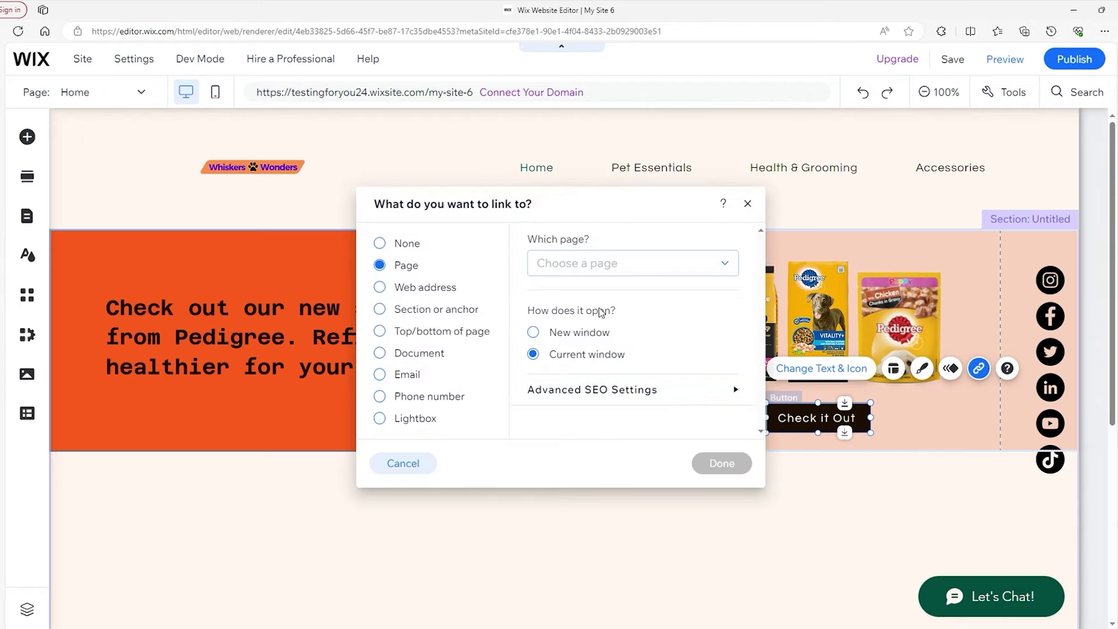
pyautogui.click(612, 262)
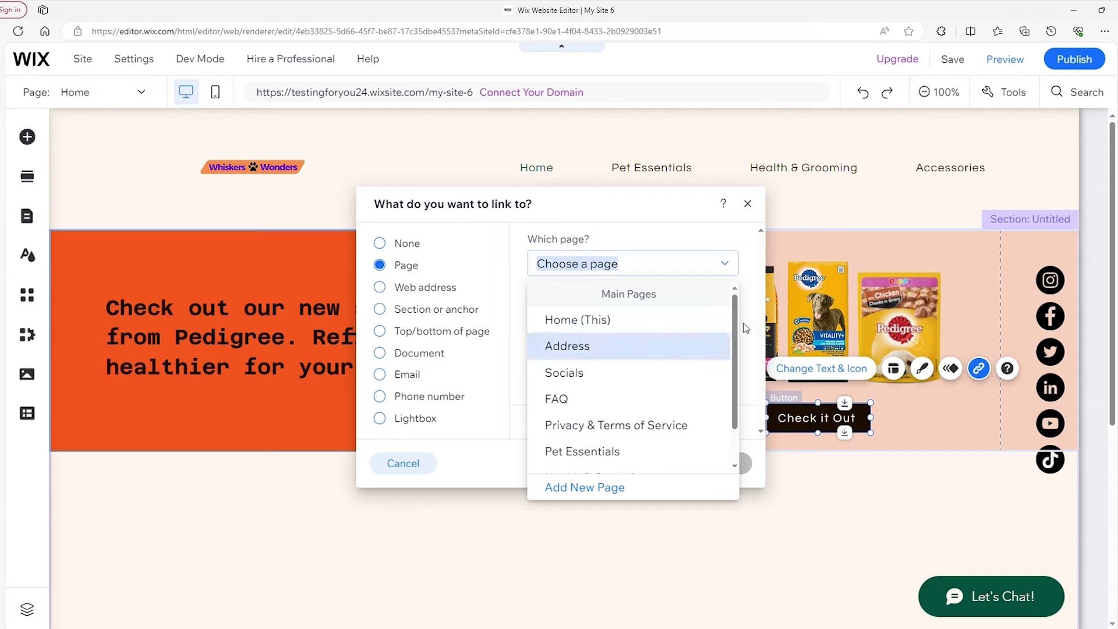
pyautogui.scroll(-1, 658, 315)
pyautogui.scroll(1, 658, 314)
pyautogui.click(658, 268)
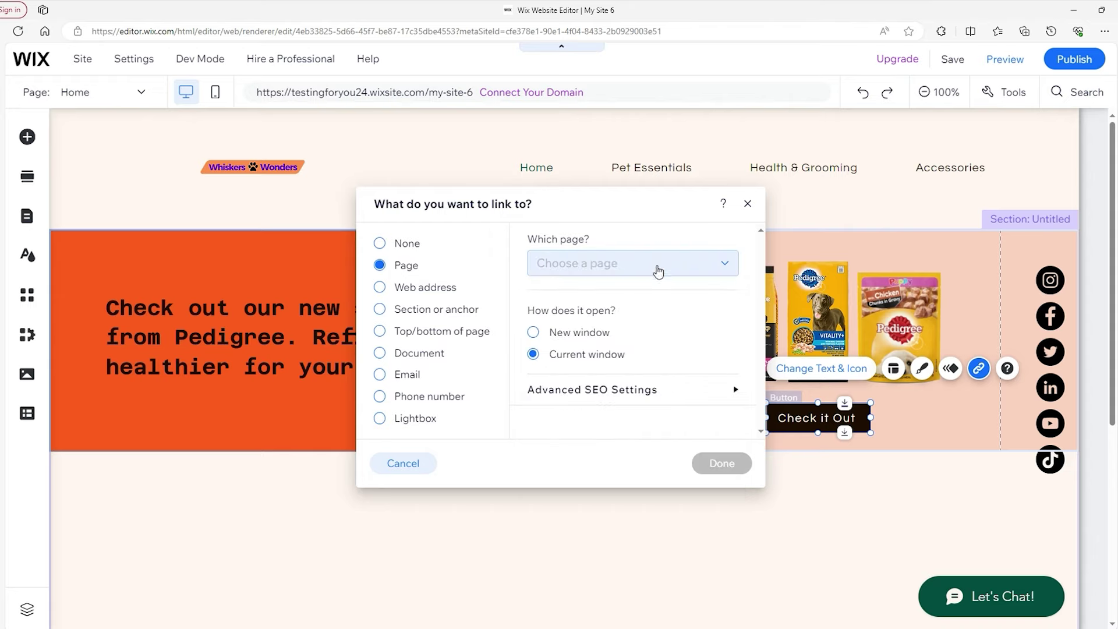
pyautogui.click(658, 271)
pyautogui.scroll(-1, 658, 373)
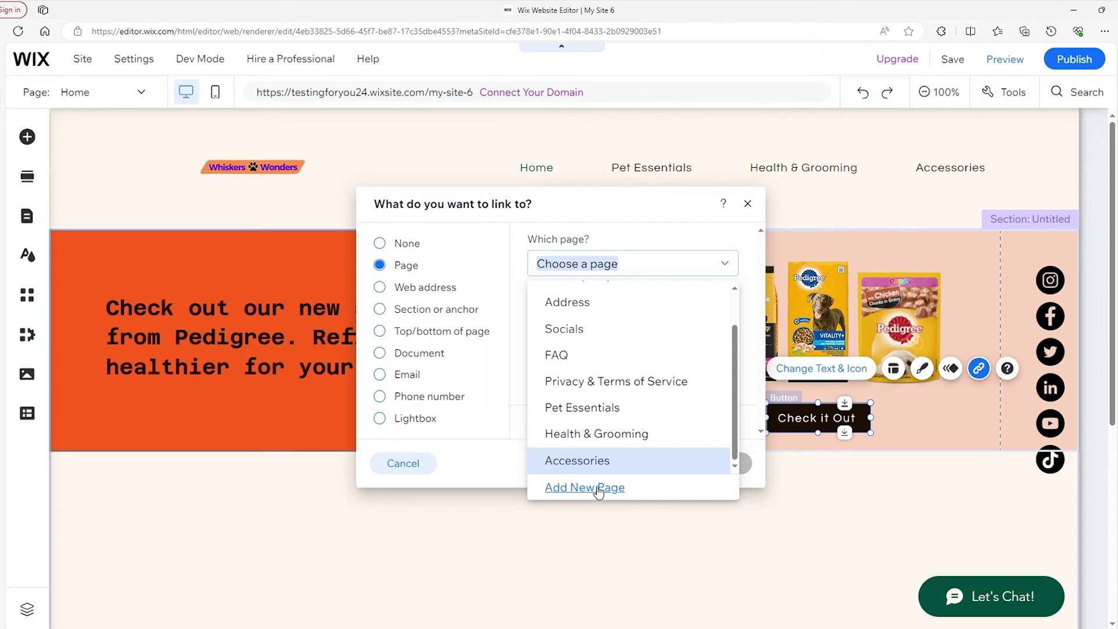
pyautogui.click(607, 418)
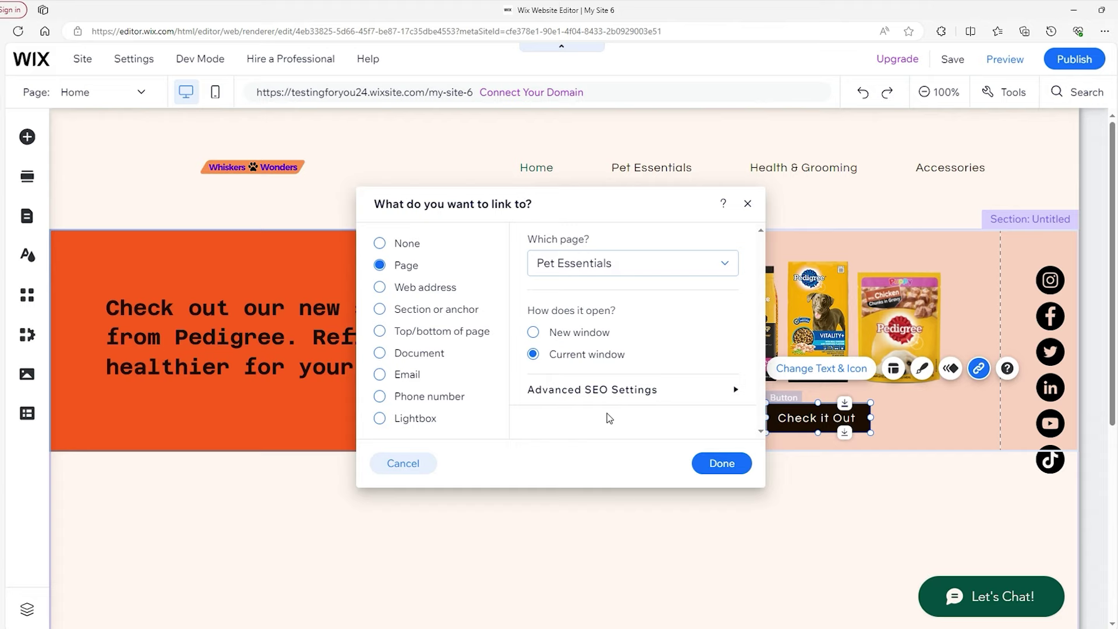
pyautogui.click(715, 466)
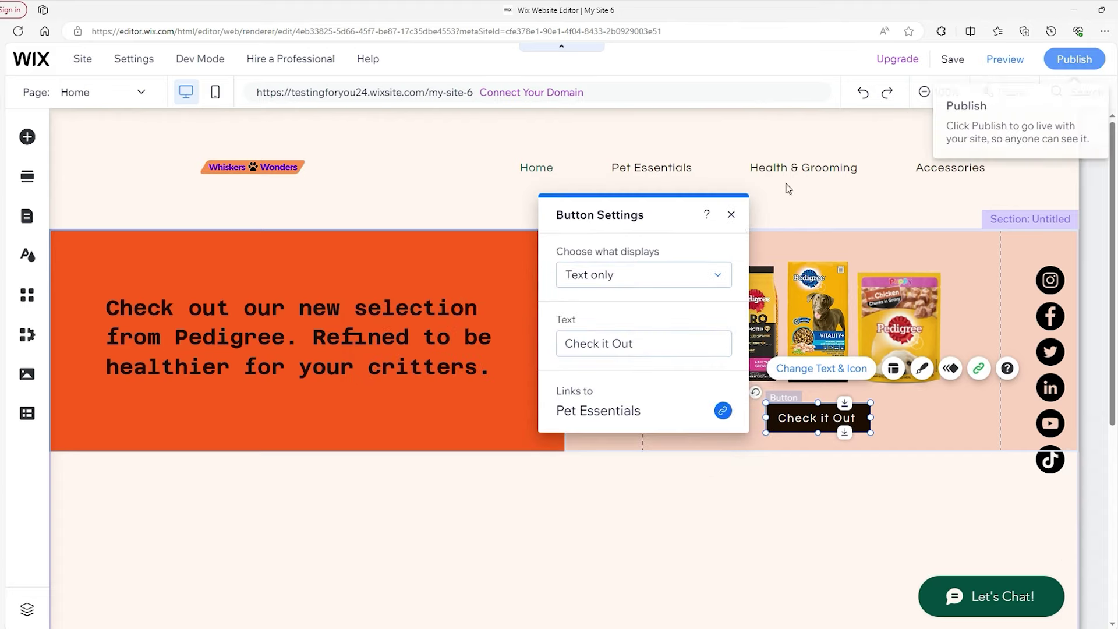
pyautogui.click(731, 215)
# Preview the site, test the "Check it Out" button's link, go back to Home and return to the editor
pyautogui.click(1007, 61)
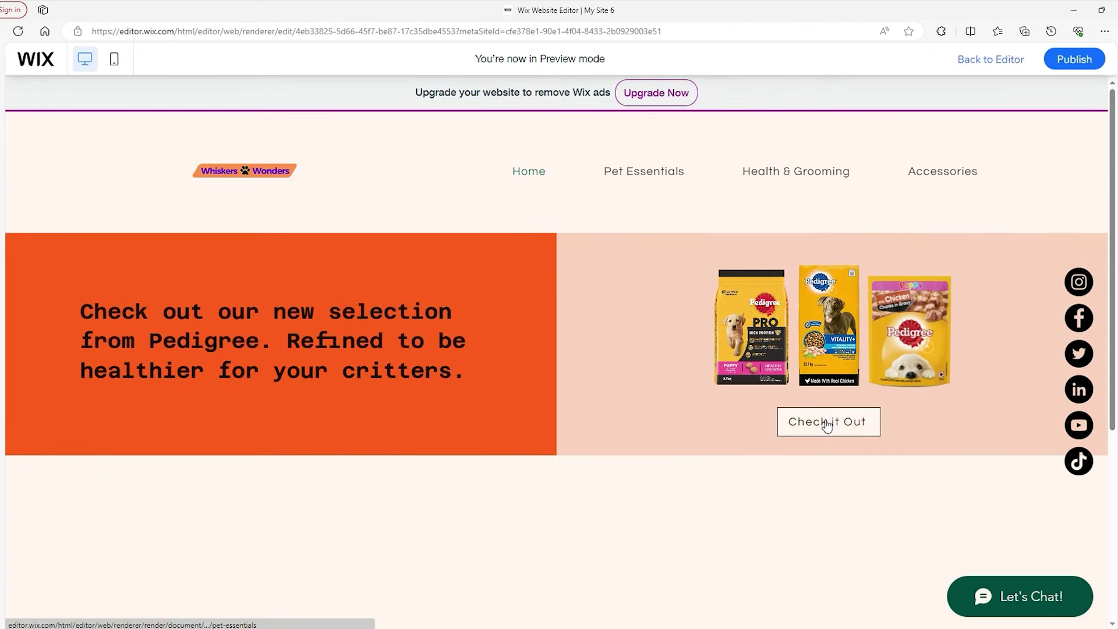
pyautogui.click(826, 423)
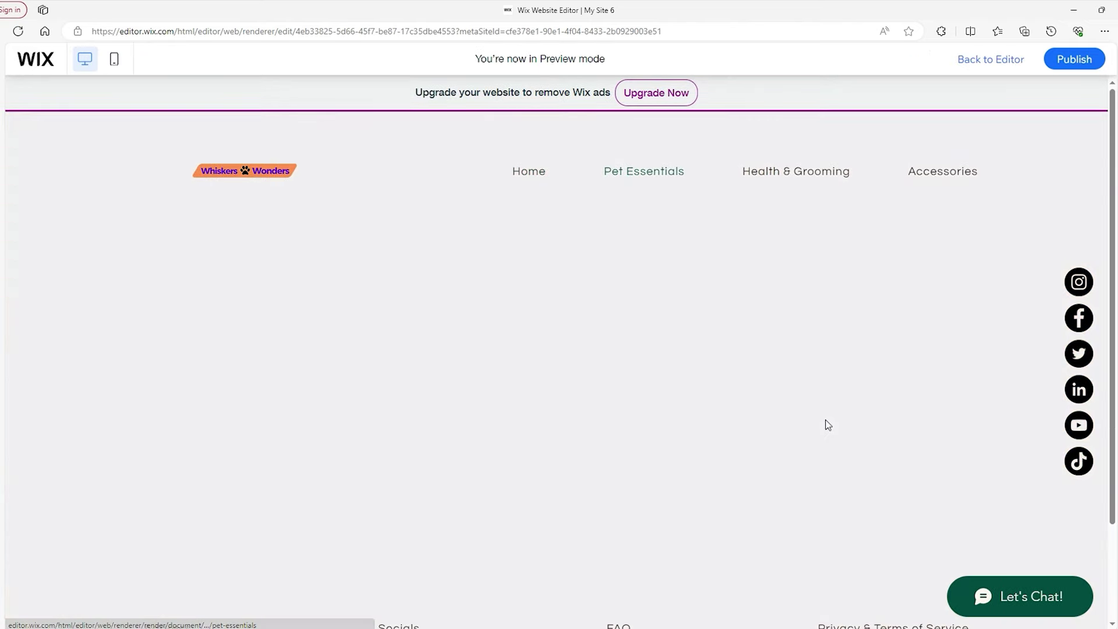
pyautogui.click(543, 177)
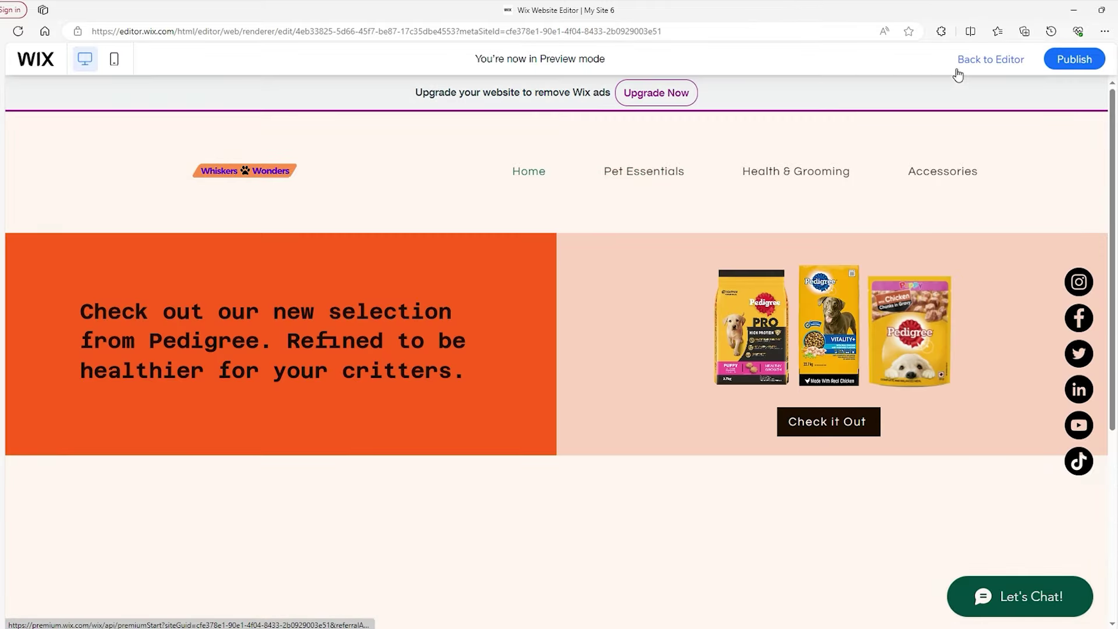
pyautogui.click(967, 60)
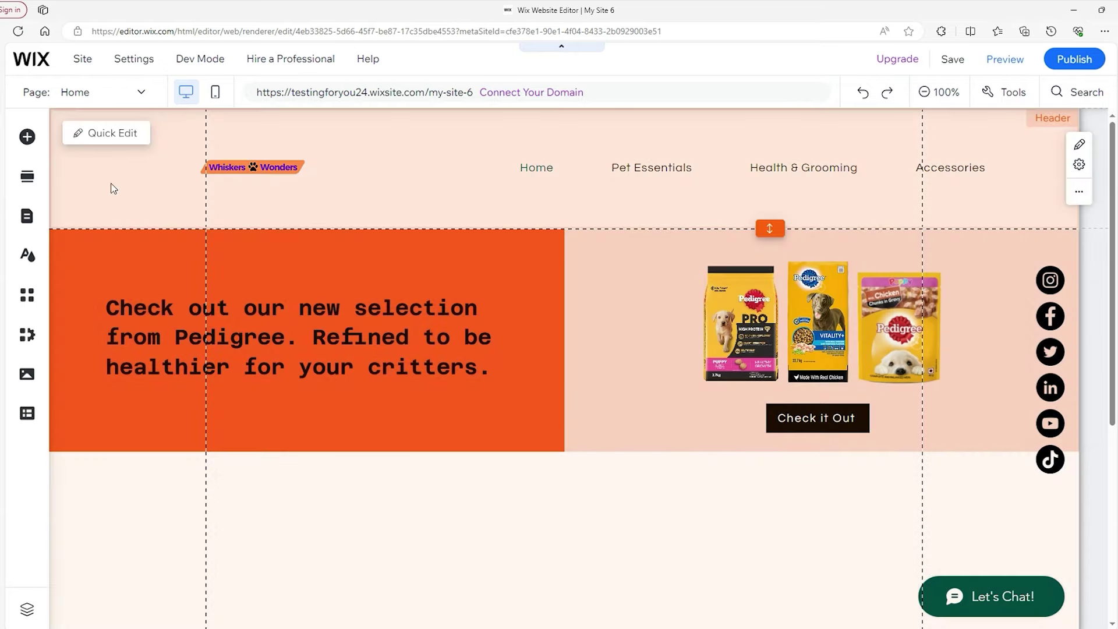
# Add the black classic strip to the Home page, directly beneath the Pedigree promotional strip
pyautogui.click(29, 139)
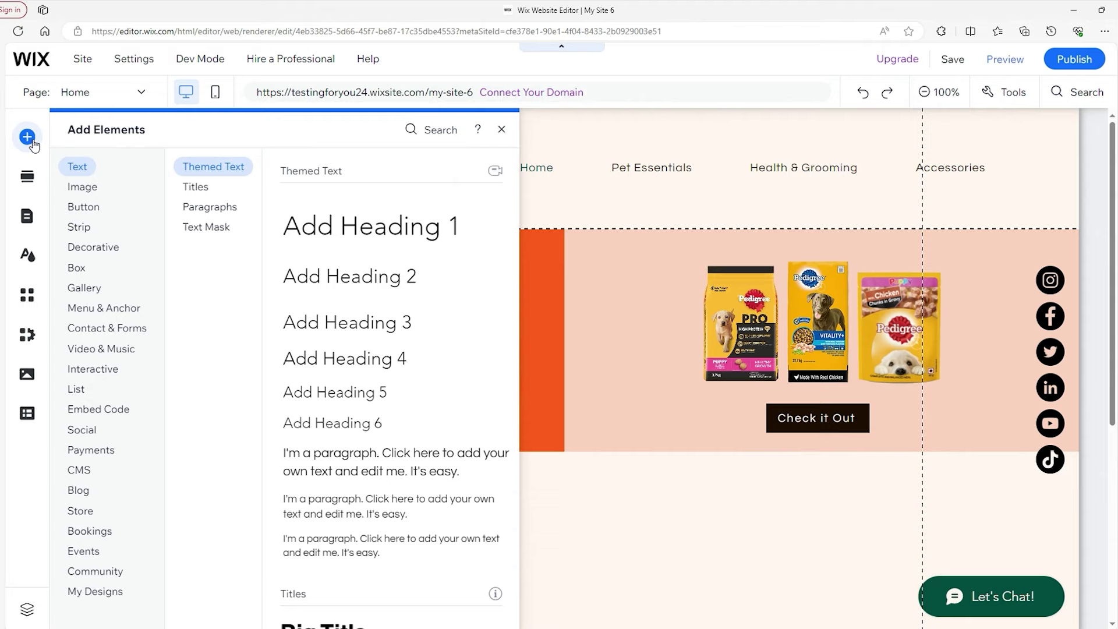
pyautogui.click(82, 226)
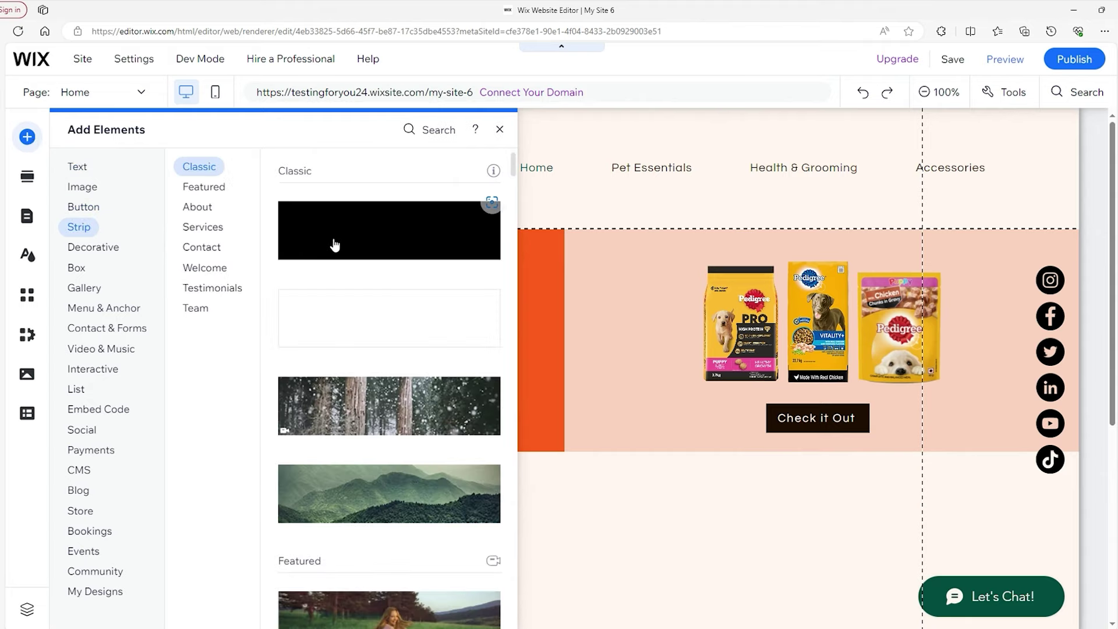
pyautogui.moveTo(332, 242); pyautogui.dragTo(613, 294)
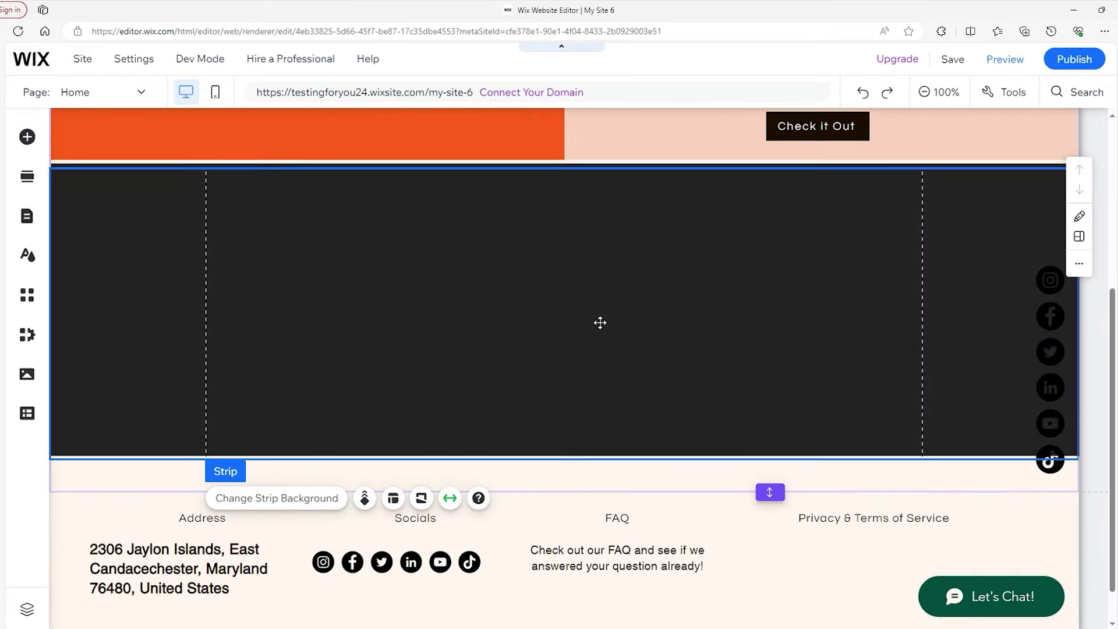
pyautogui.click(586, 292)
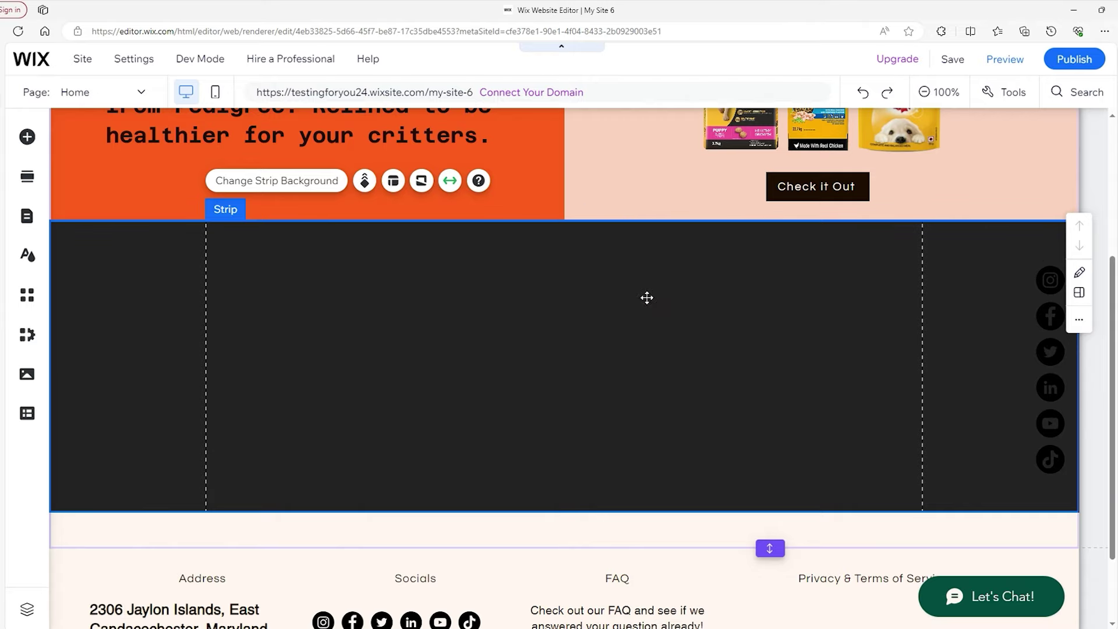
# Shorten the black strip to about half its height and reduce the section height to remove the empty space beneath it
pyautogui.moveTo(650, 510)
pyautogui.mouseDown()
pyautogui.moveTo(653, 397)
pyautogui.moveTo(641, 446)
pyautogui.mouseUp()
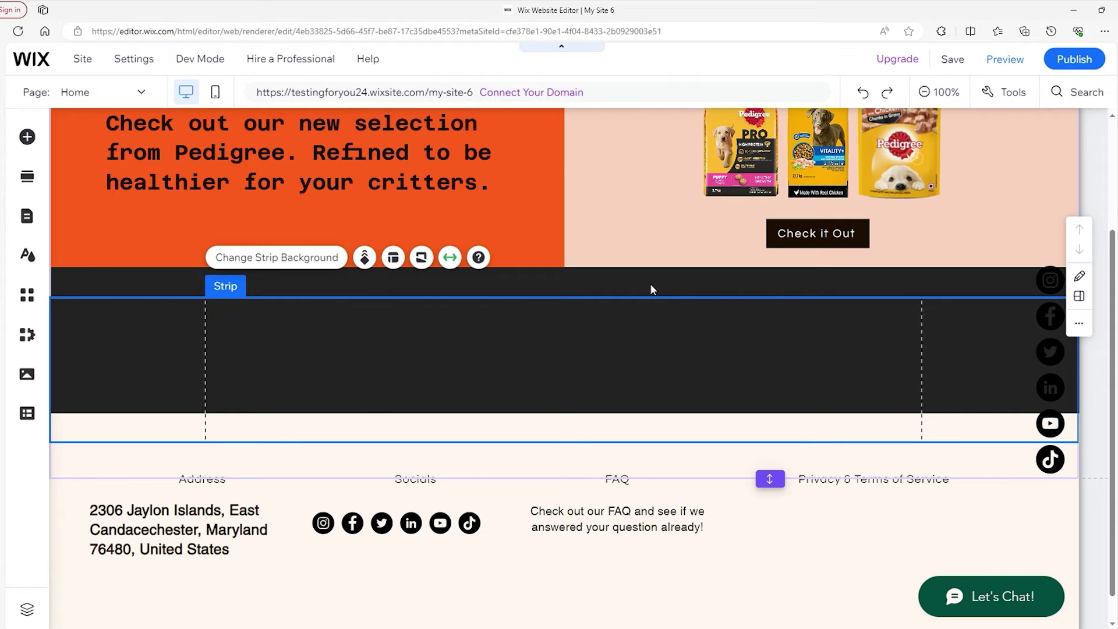
pyautogui.click(662, 486)
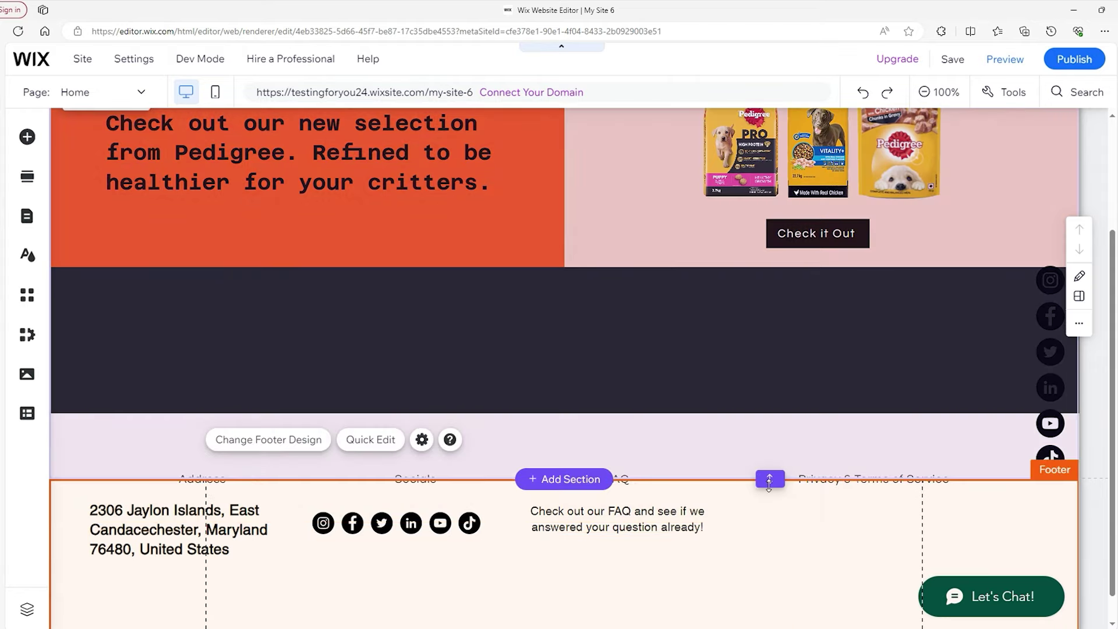
pyautogui.click(769, 478)
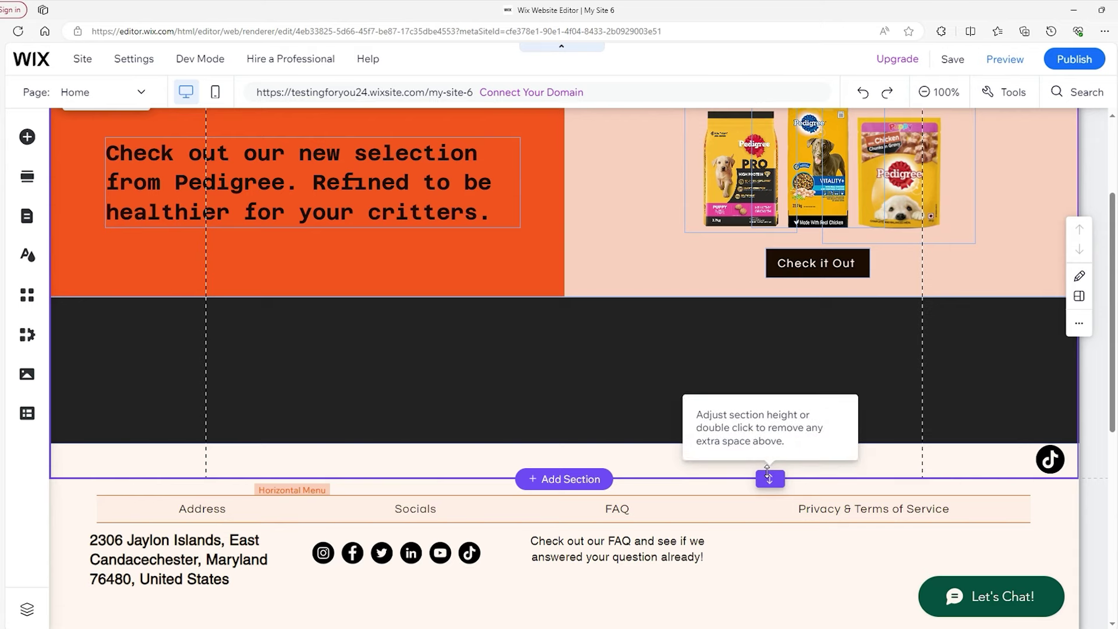
pyautogui.moveTo(769, 476); pyautogui.dragTo(764, 444)
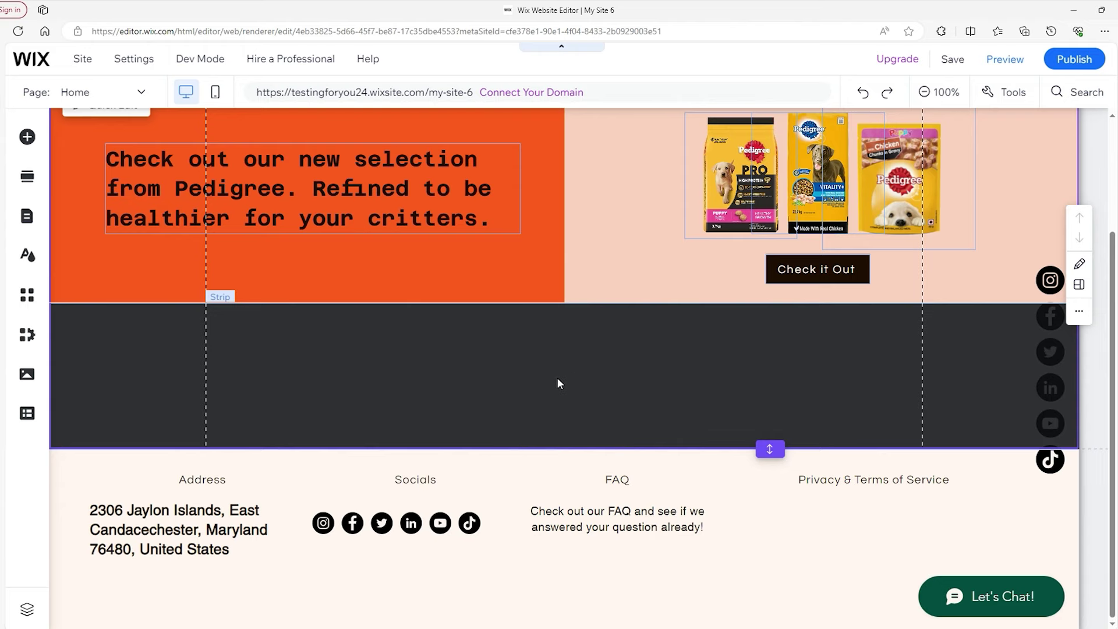
# Divide the black strip into three equal columns
pyautogui.click(586, 362)
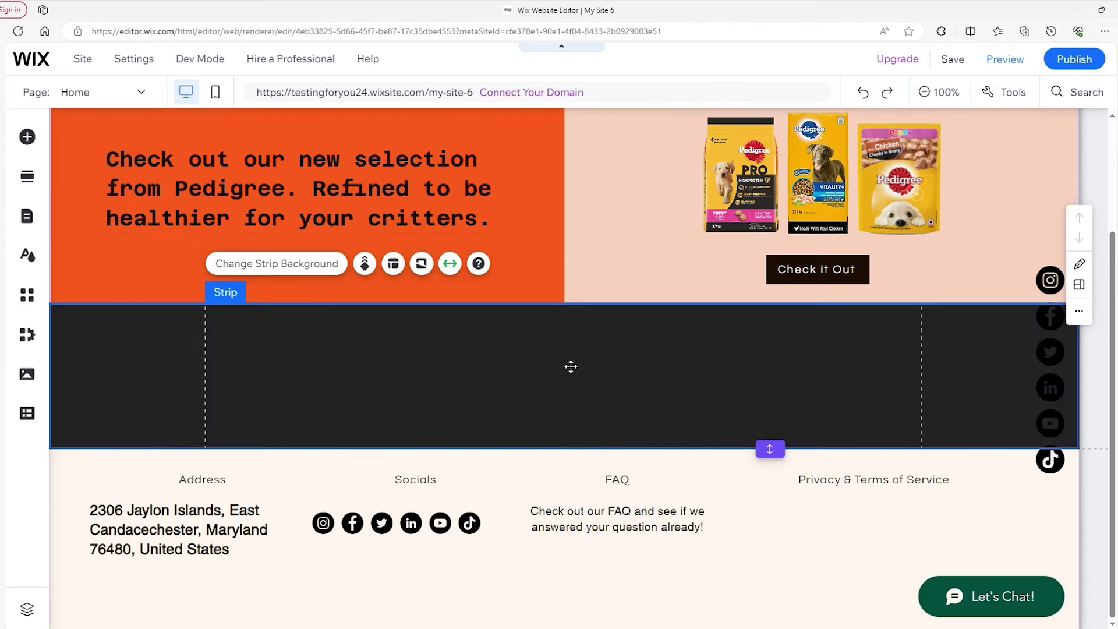
pyautogui.rightClick(570, 366)
pyautogui.click(596, 329)
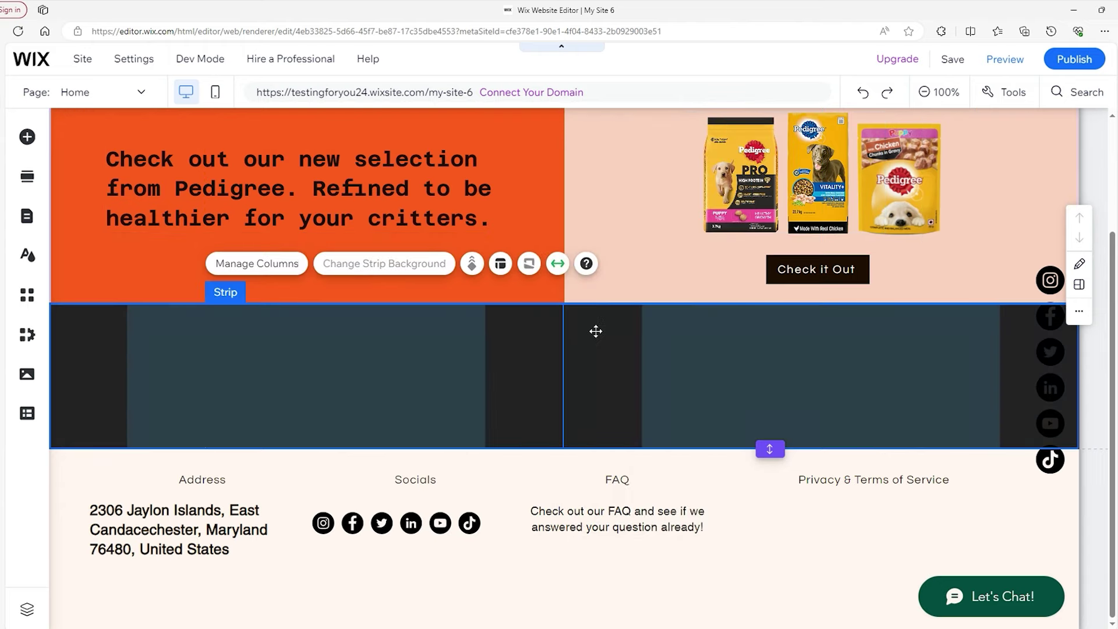
pyautogui.click(280, 267)
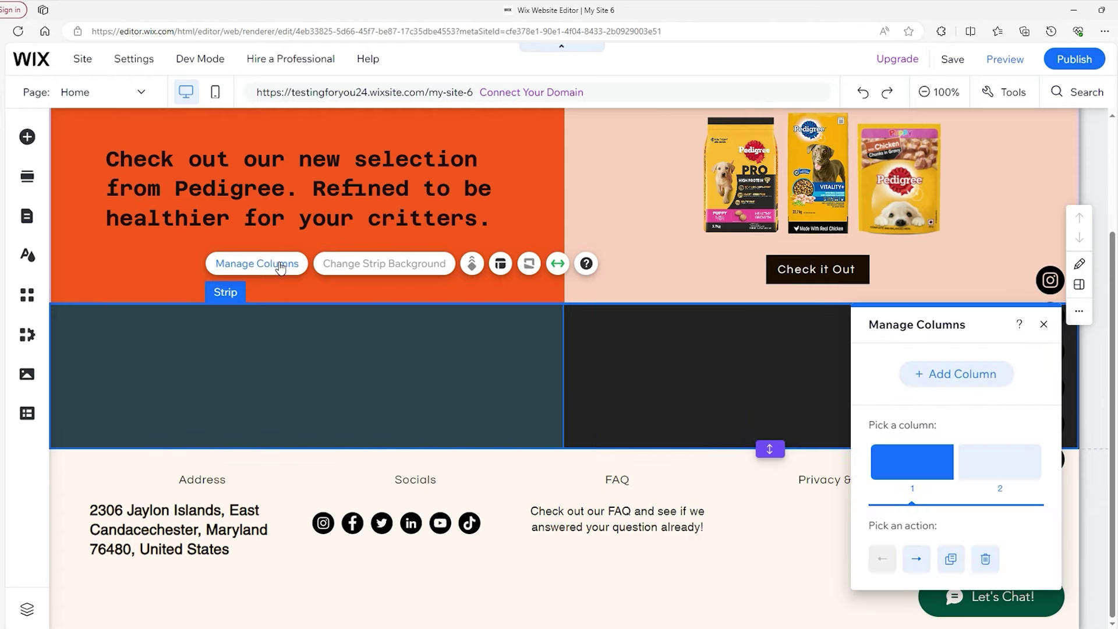
pyautogui.click(956, 376)
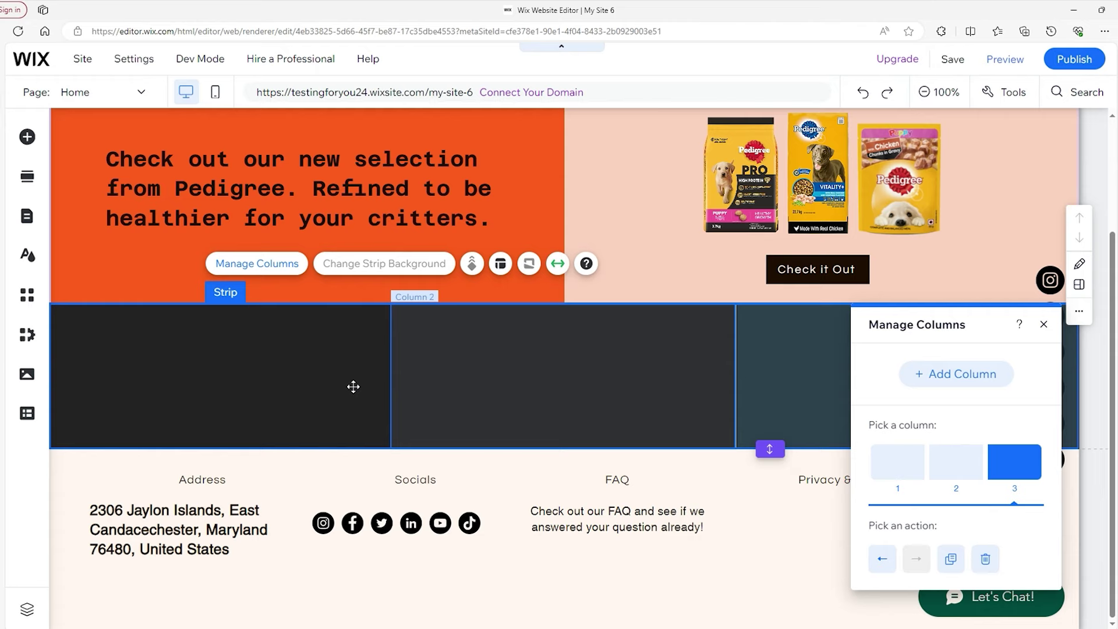
# Add a "Big Title" text element to the first column of the black strip
pyautogui.click(229, 367)
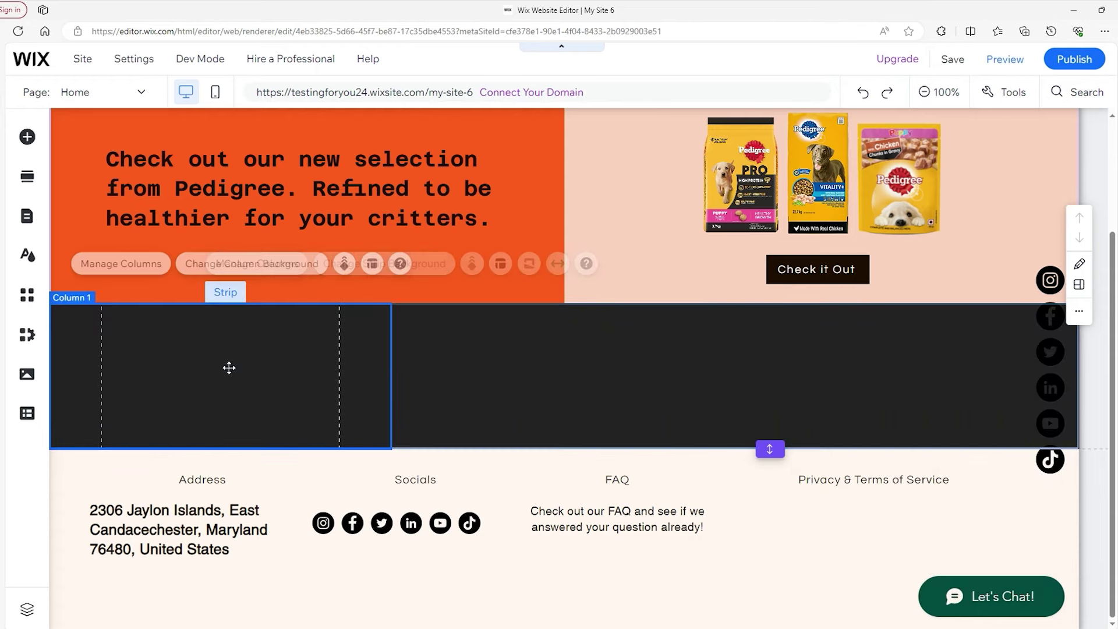
pyautogui.click(27, 138)
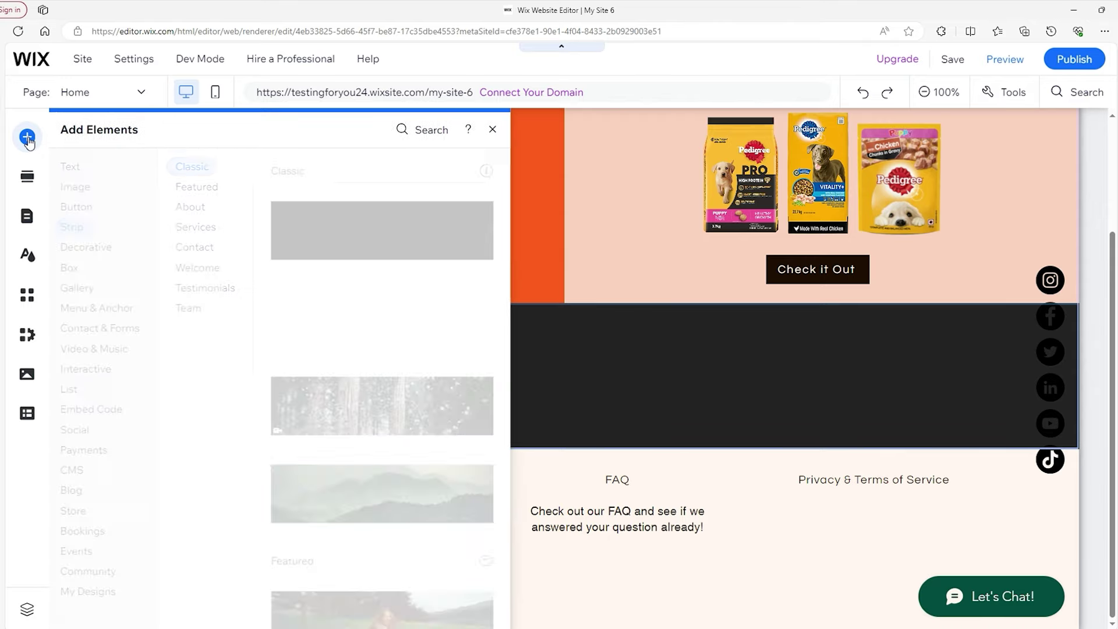
pyautogui.click(78, 168)
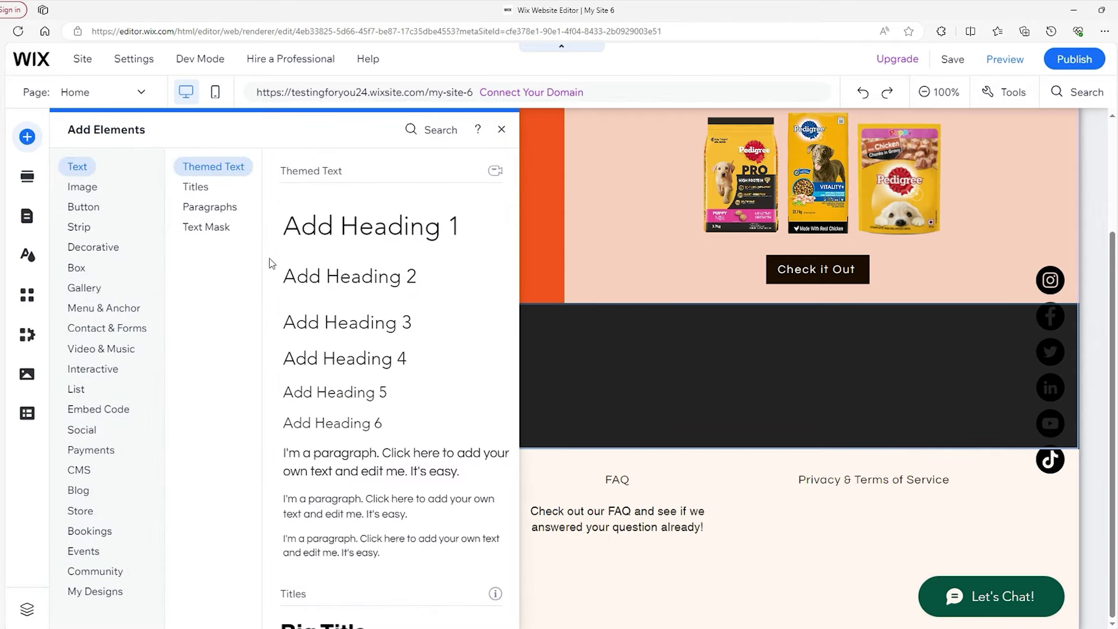
pyautogui.scroll(-3, 342, 343)
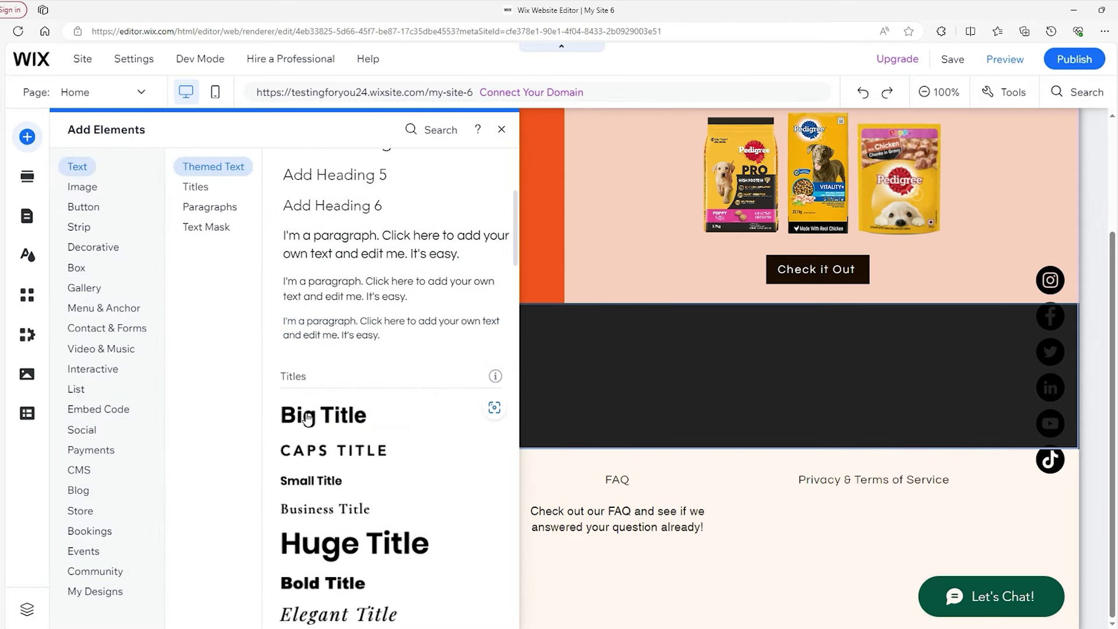
pyautogui.moveTo(308, 418); pyautogui.dragTo(152, 372)
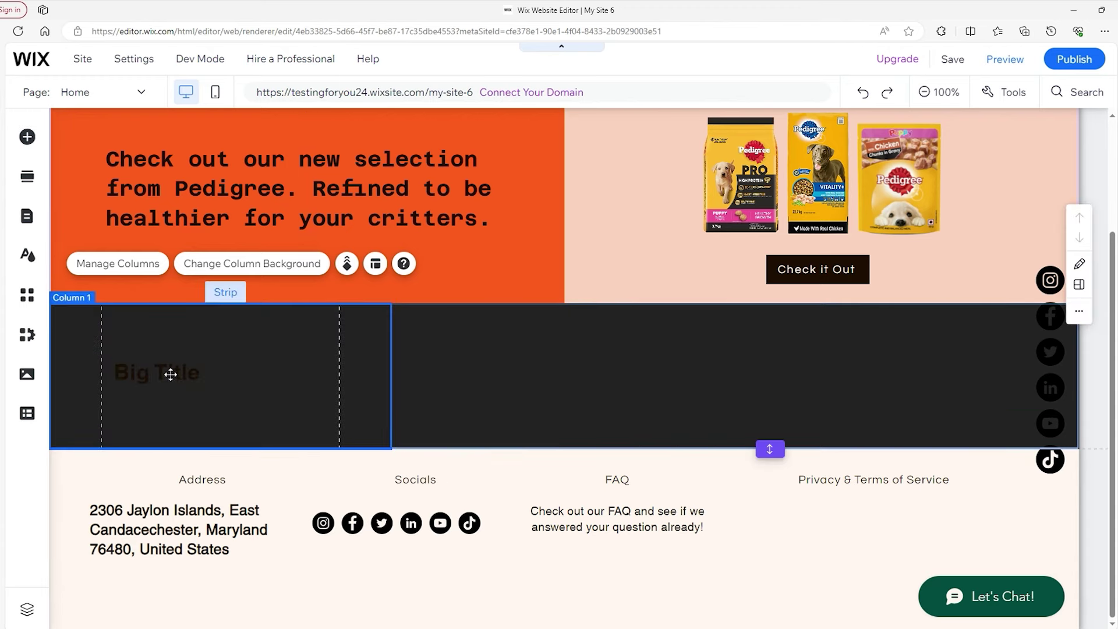
# Change the first column's title text to "Massive Capacity" and set its text colour to the light pink theme colour #FBD3C0
pyautogui.doubleClick(168, 374)
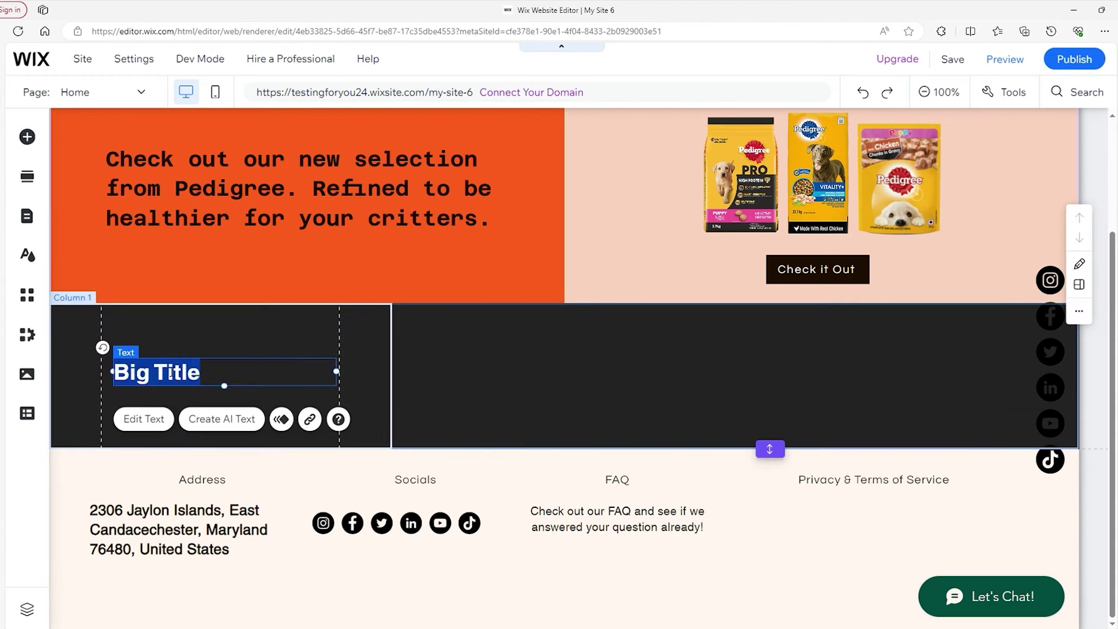
pyautogui.write('Massive Capacity')
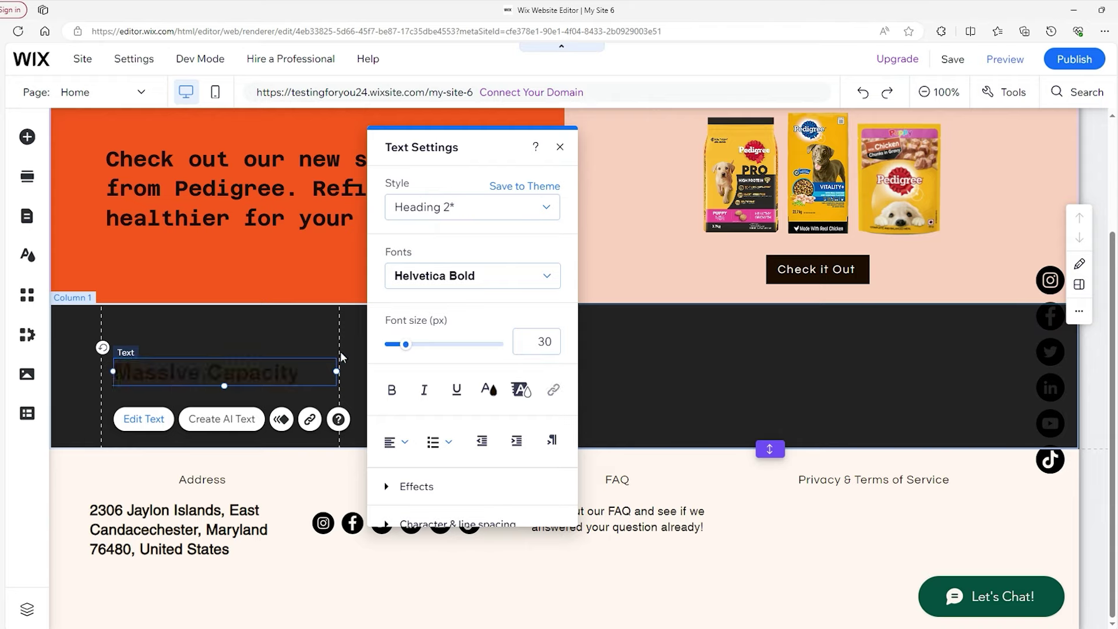
pyautogui.click(489, 390)
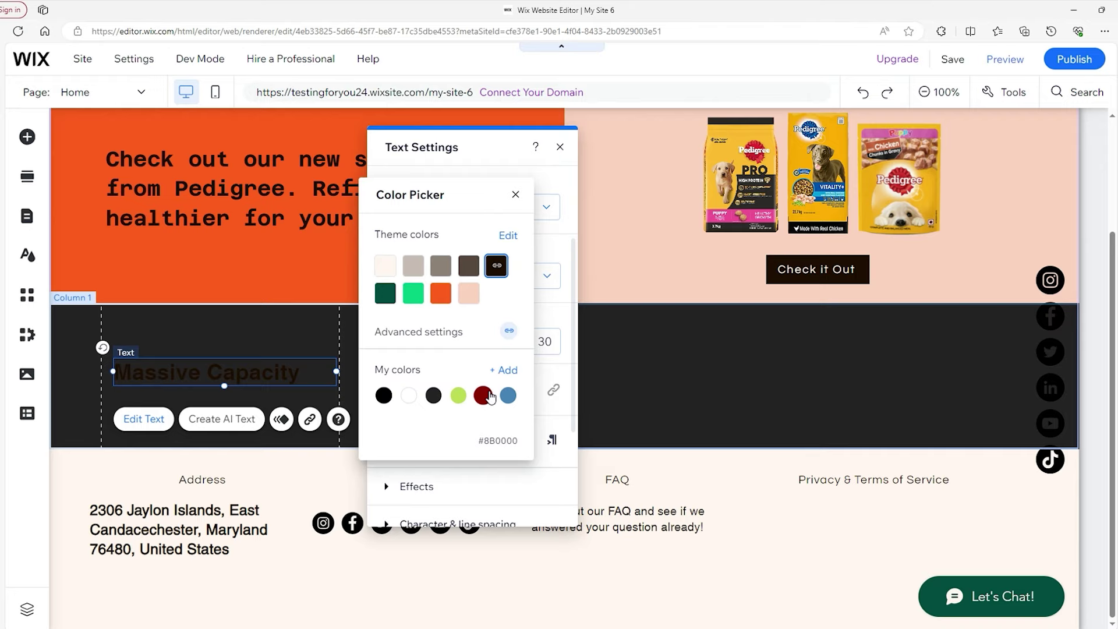
pyautogui.click(469, 294)
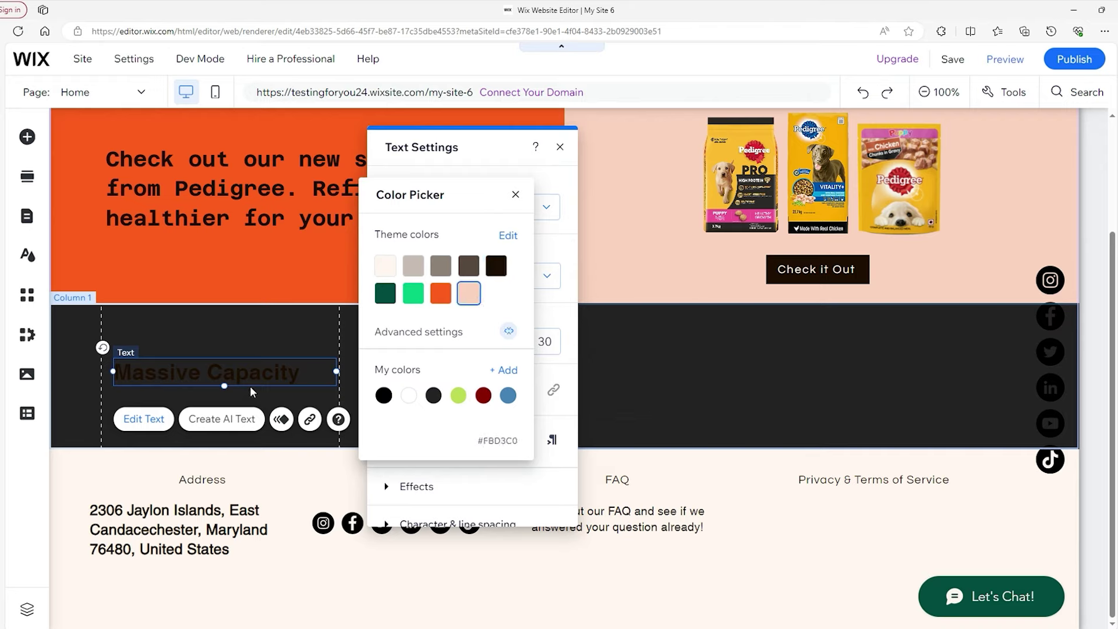
pyautogui.click(256, 367)
pyautogui.tripleClick(258, 368)
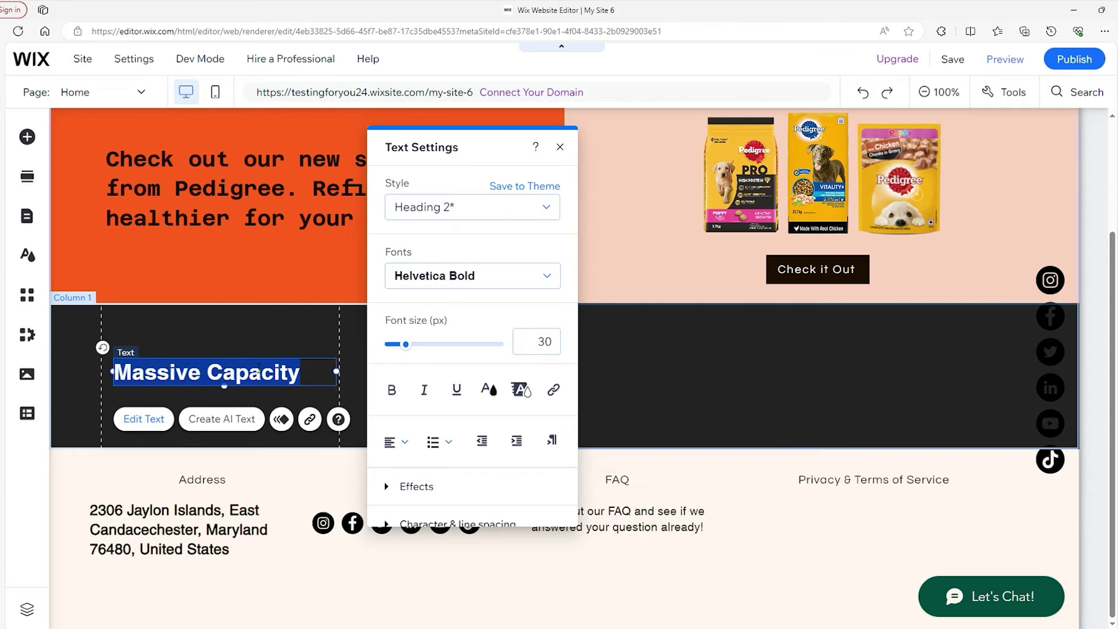
pyautogui.click(489, 389)
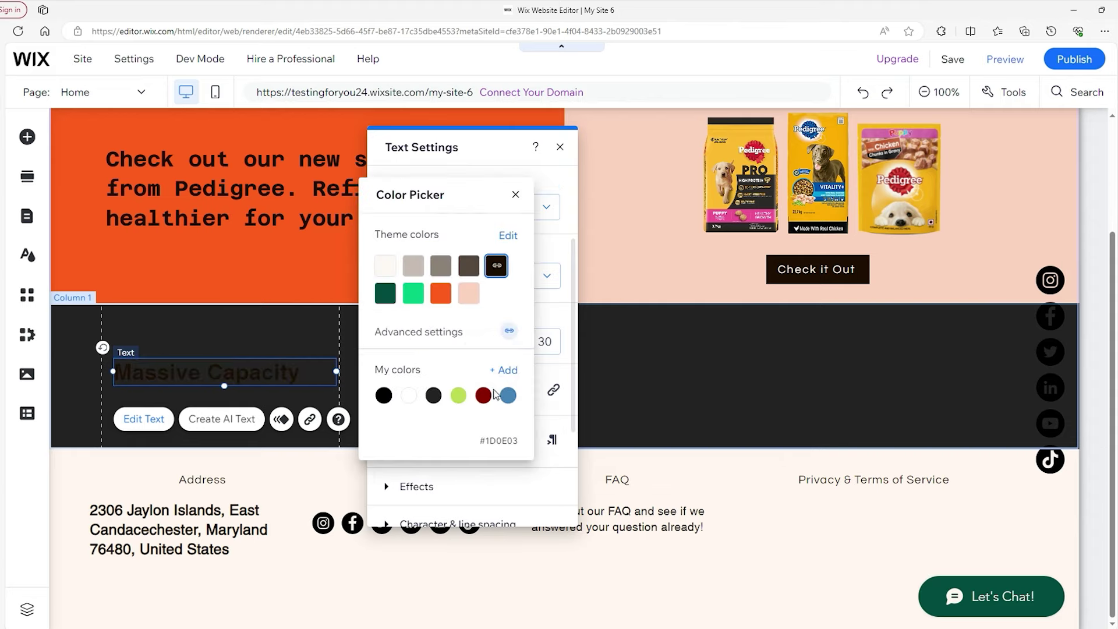
pyautogui.click(470, 296)
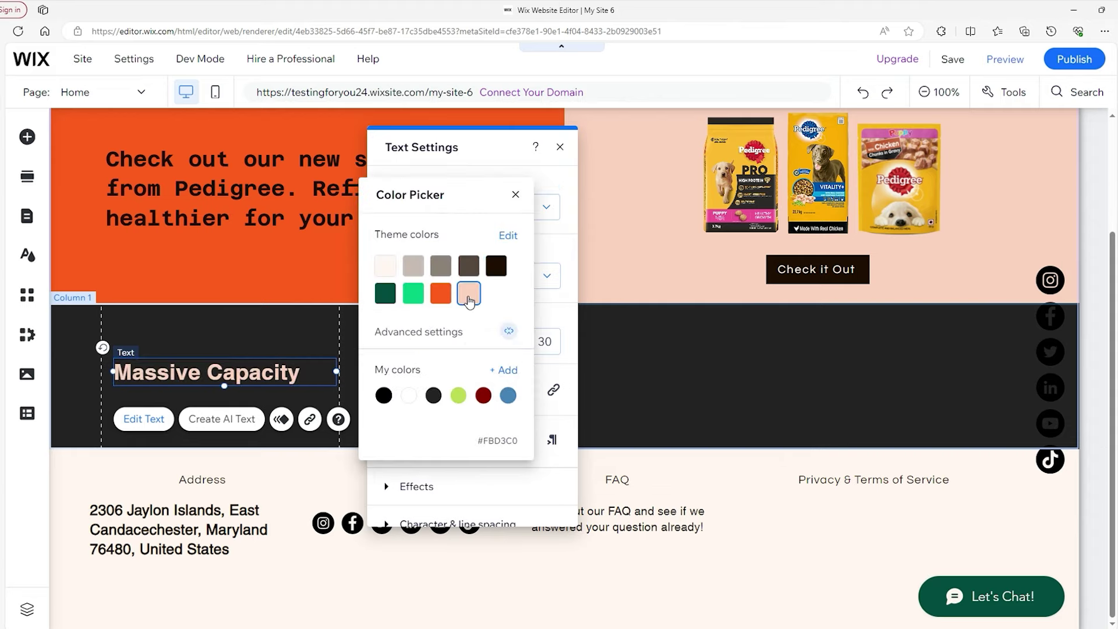
pyautogui.click(515, 194)
# Nudge the "Massive Capacity" title toward the middle of its column and paste a copy into the second and third columns
pyautogui.click(249, 365)
pyautogui.moveTo(250, 364); pyautogui.dragTo(267, 369)
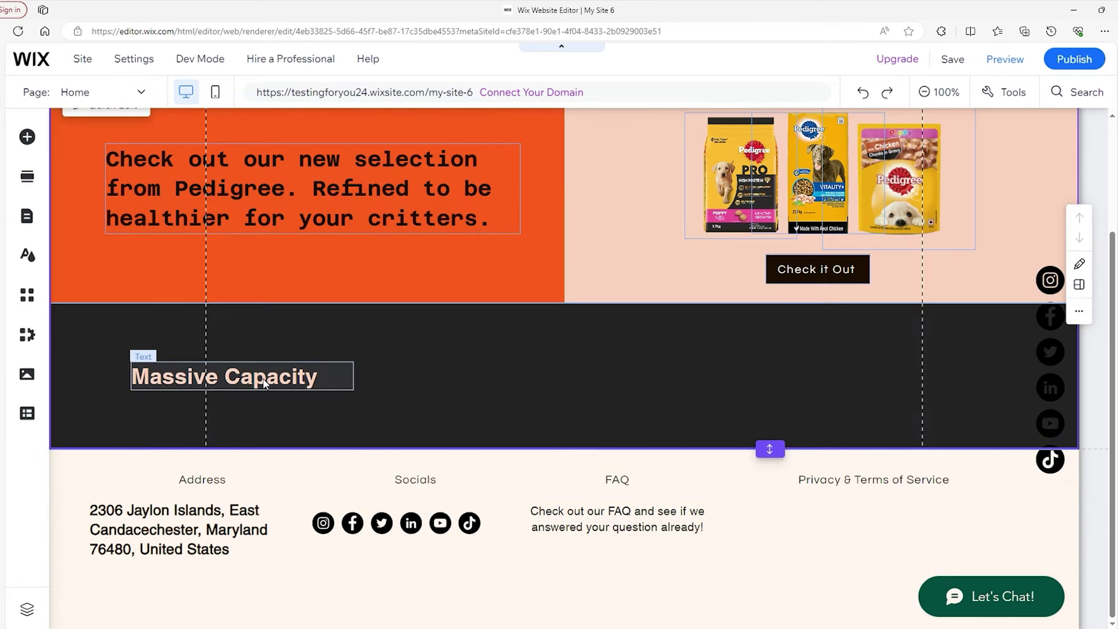
pyautogui.rightClick(264, 382)
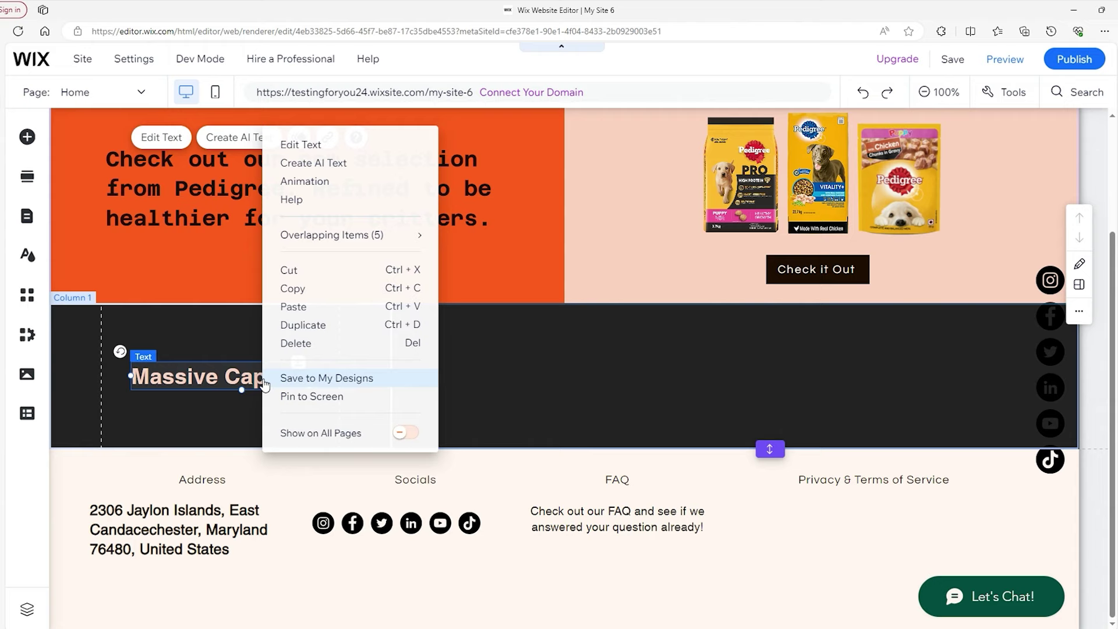
pyautogui.click(297, 294)
pyautogui.rightClick(470, 357)
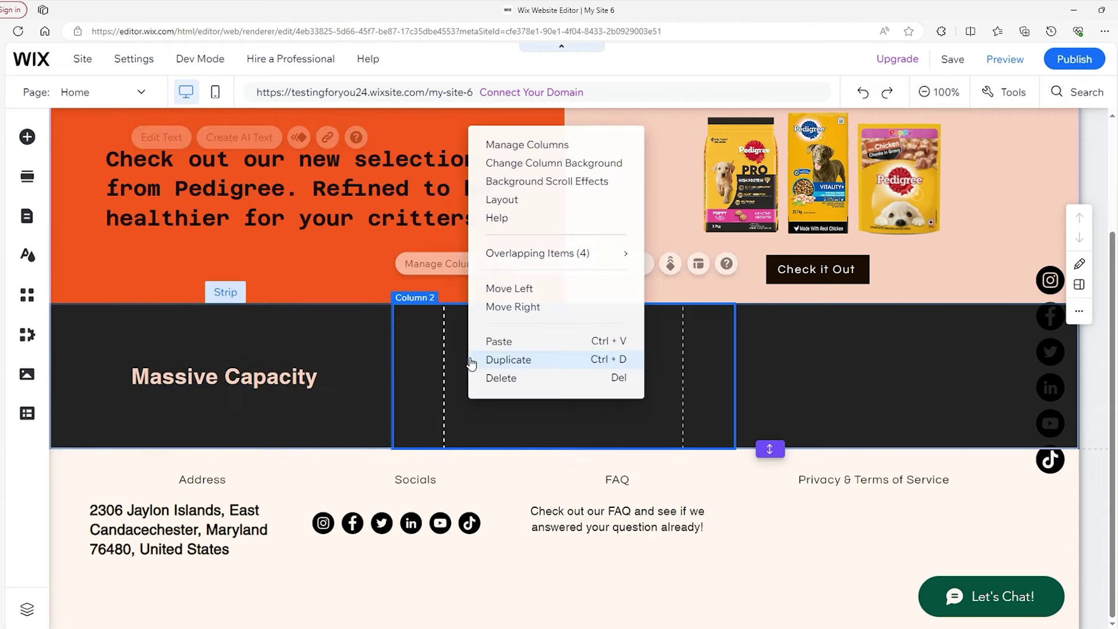
pyautogui.click(499, 341)
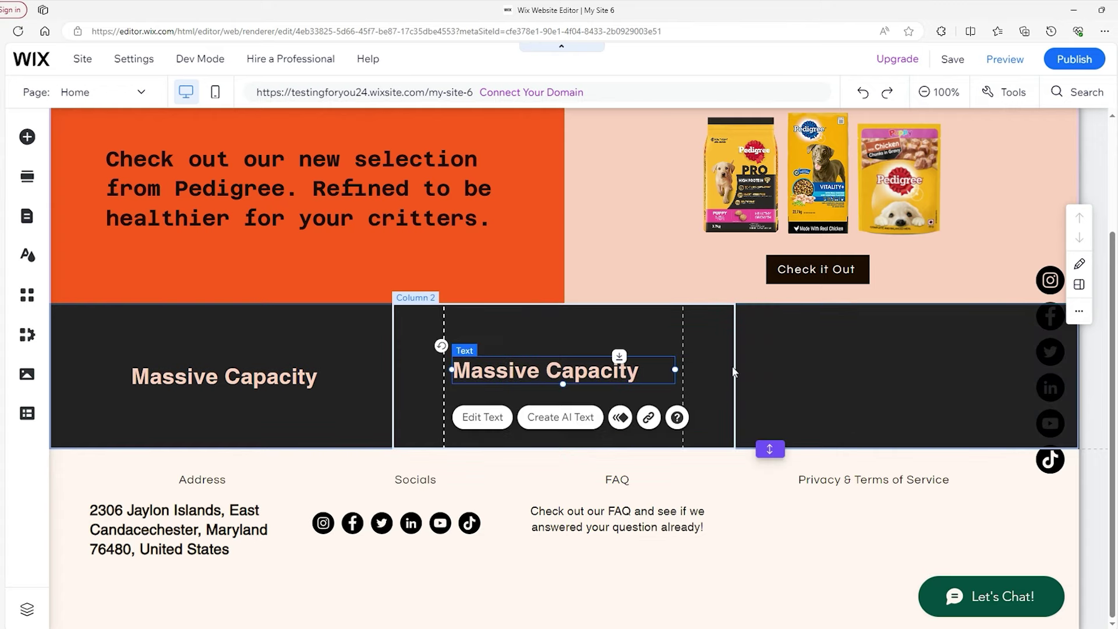
pyautogui.click(818, 361)
pyautogui.rightClick(833, 354)
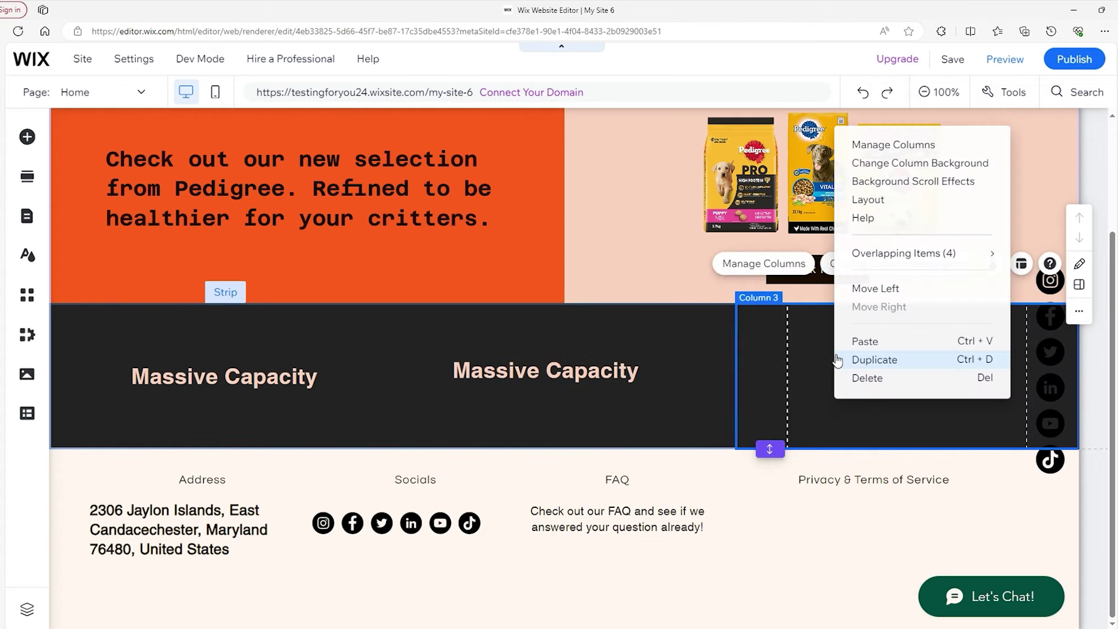
pyautogui.click(864, 342)
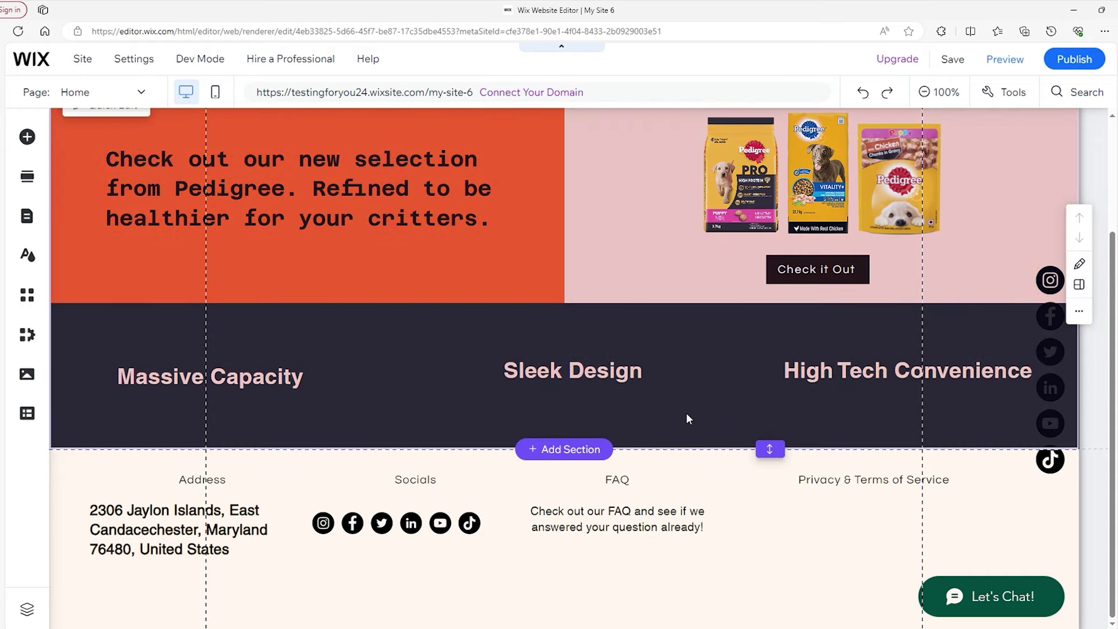
# Add a blank section between the black strip and the footer, and reduce its height slightly
pyautogui.click(563, 449)
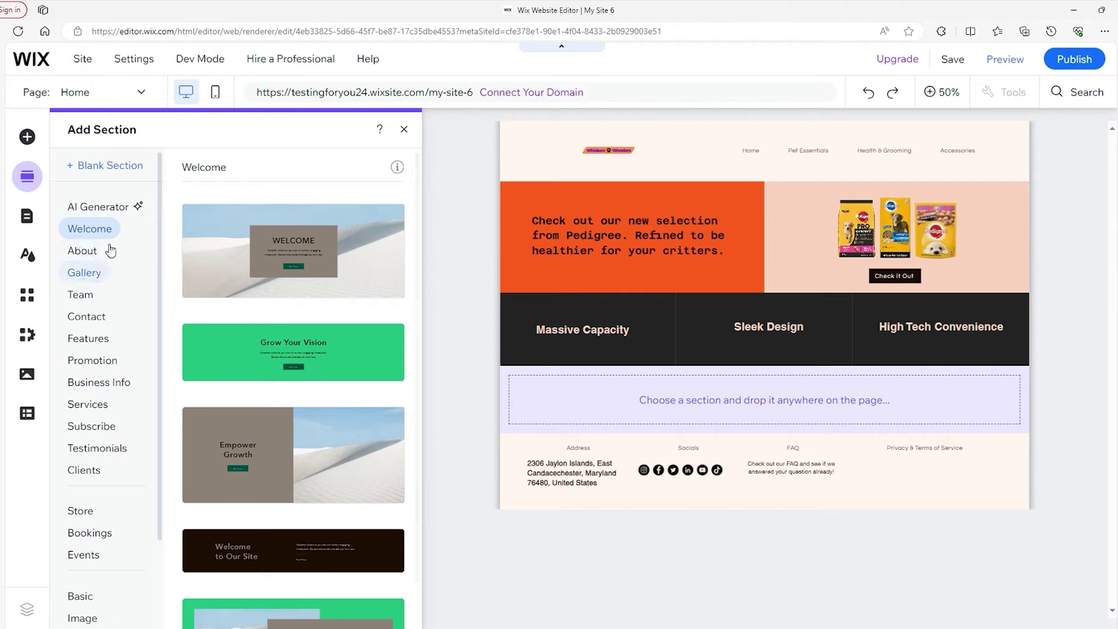
pyautogui.click(108, 168)
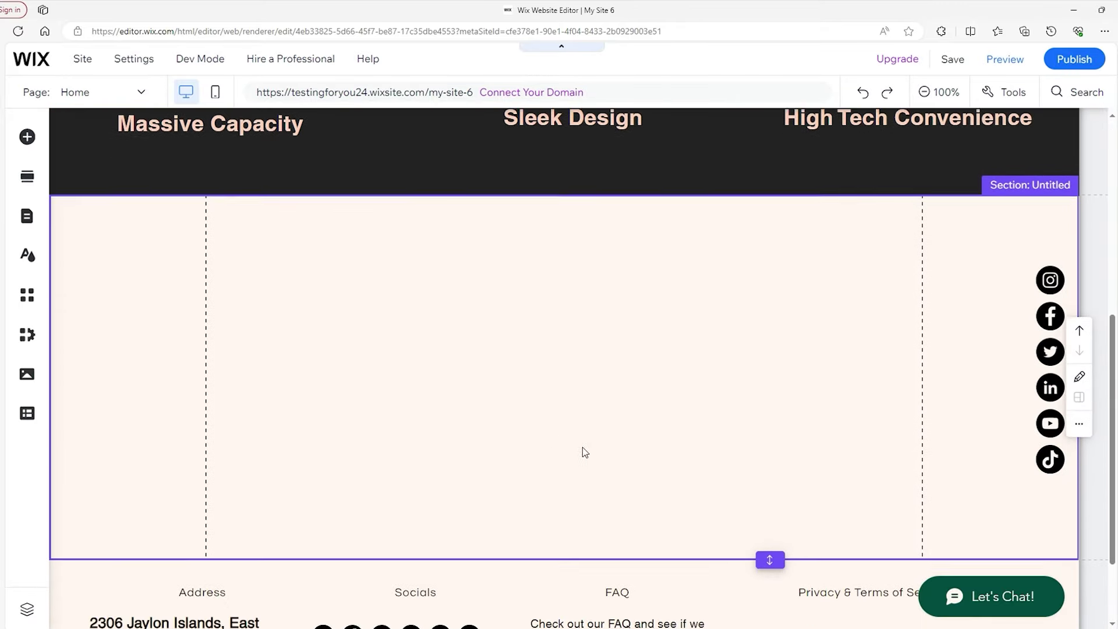
pyautogui.moveTo(768, 551); pyautogui.dragTo(768, 502)
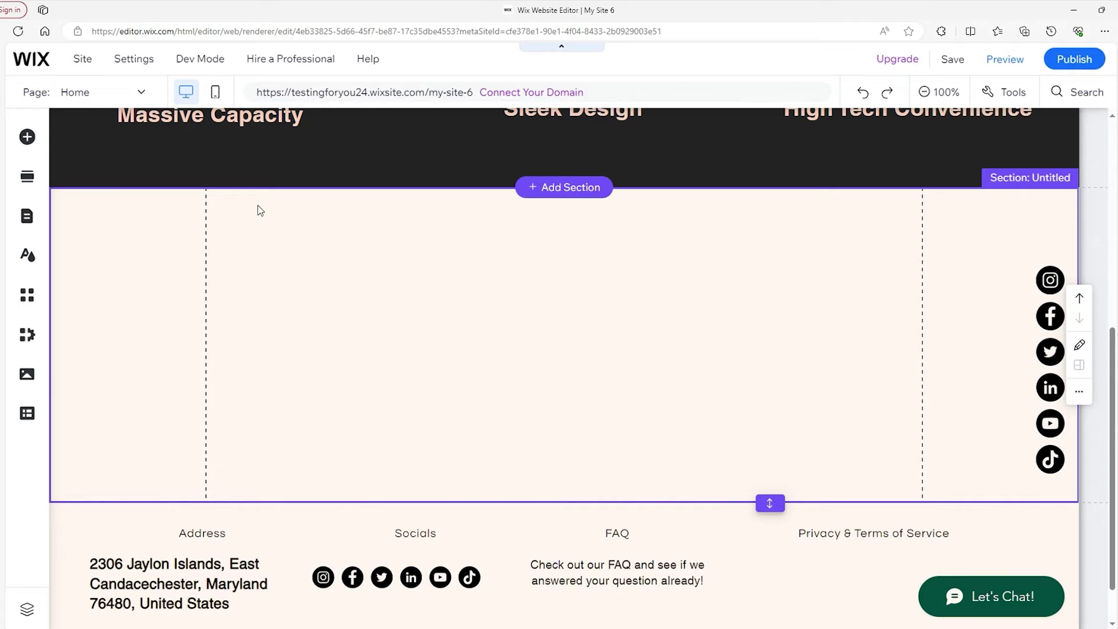
# Add a Big Title text to the empty section with the wording "Introducing the PETKIT Fresh Element - 5L"
pyautogui.click(28, 138)
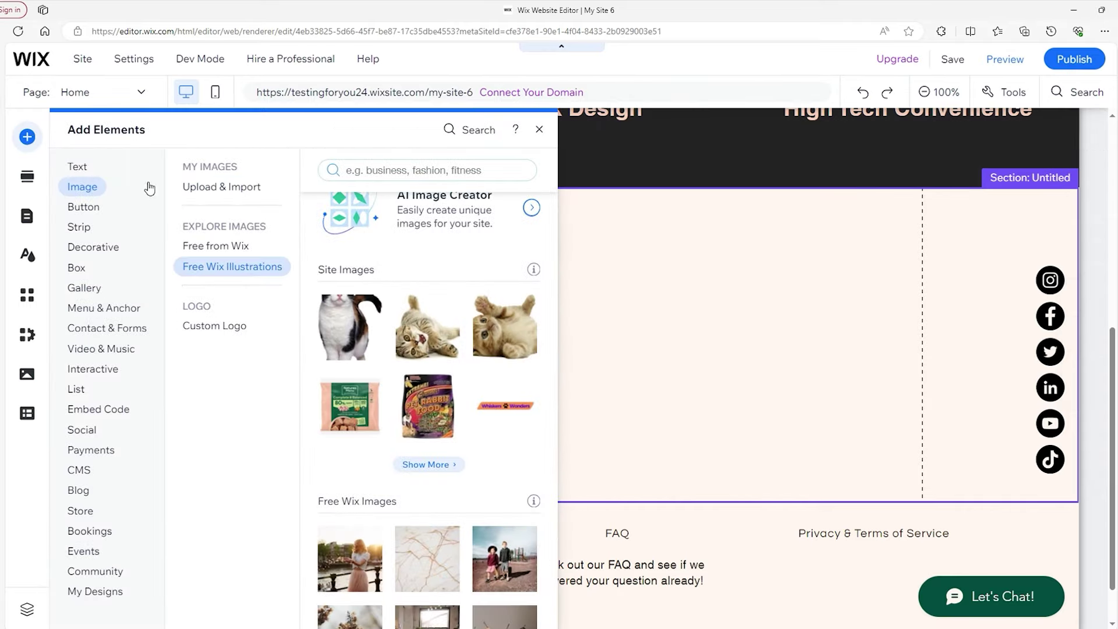
pyautogui.click(78, 168)
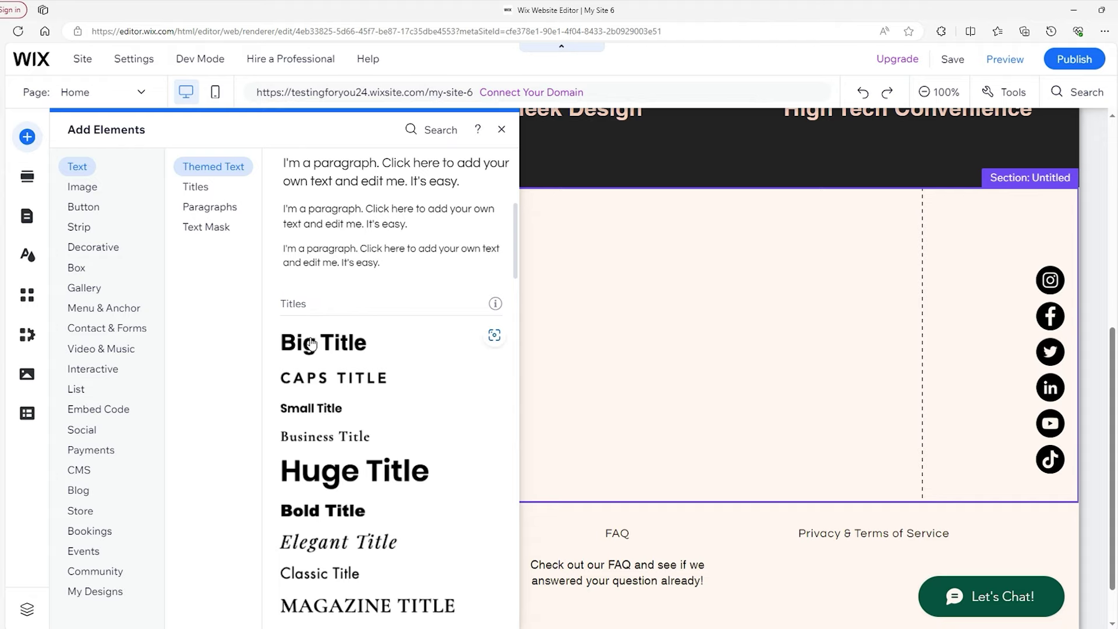
pyautogui.moveTo(317, 344); pyautogui.dragTo(305, 283)
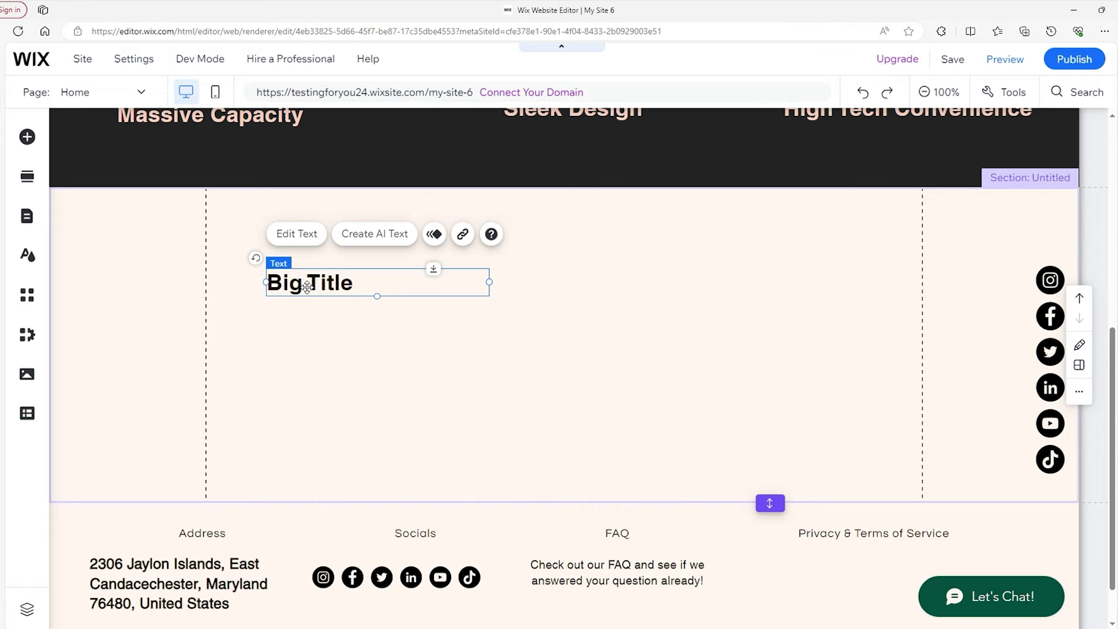
pyautogui.doubleClick(307, 286)
pyautogui.hotkey('ctrl', 'v')
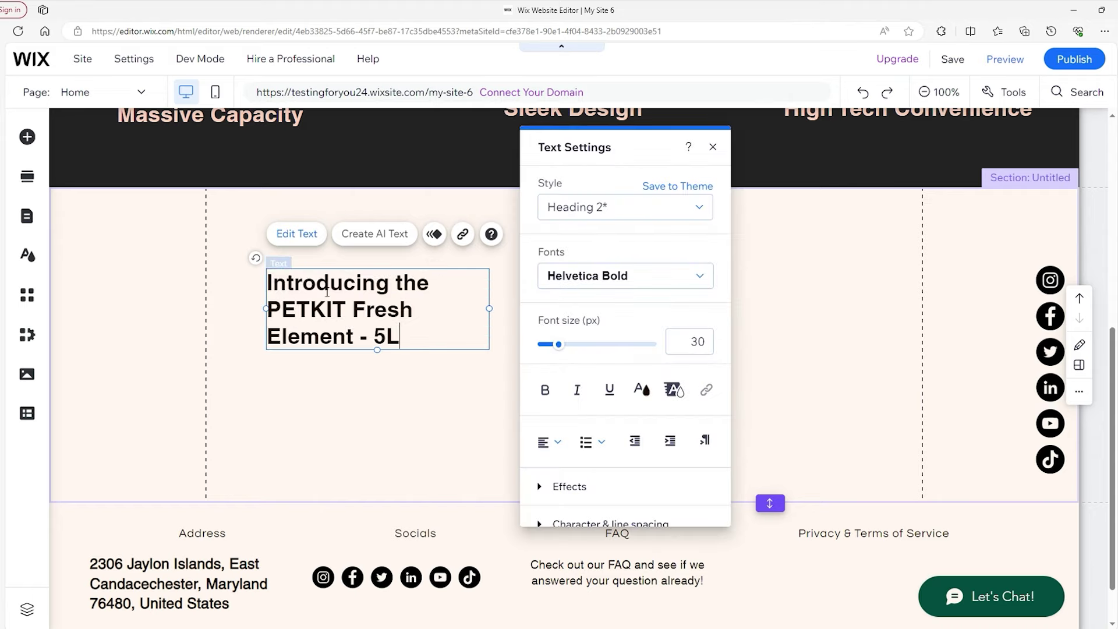
pyautogui.click(498, 311)
# Widen the PETKIT title to fit on two lines and move it towards the section's upper-left area
pyautogui.click(449, 299)
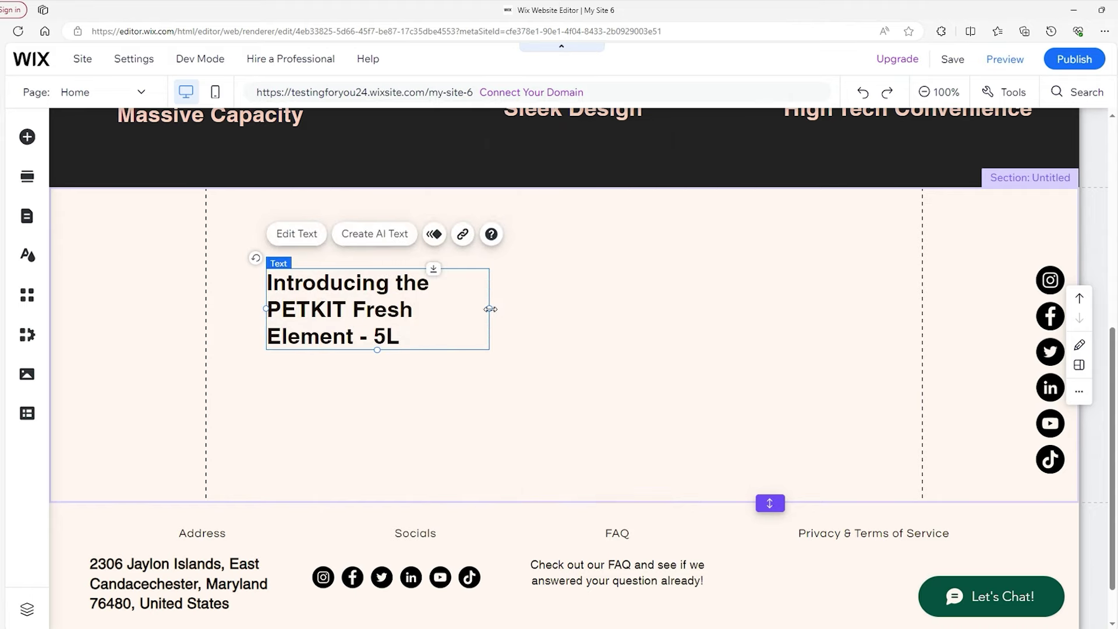
pyautogui.moveTo(489, 308); pyautogui.dragTo(537, 308)
pyautogui.moveTo(408, 291); pyautogui.dragTo(368, 274)
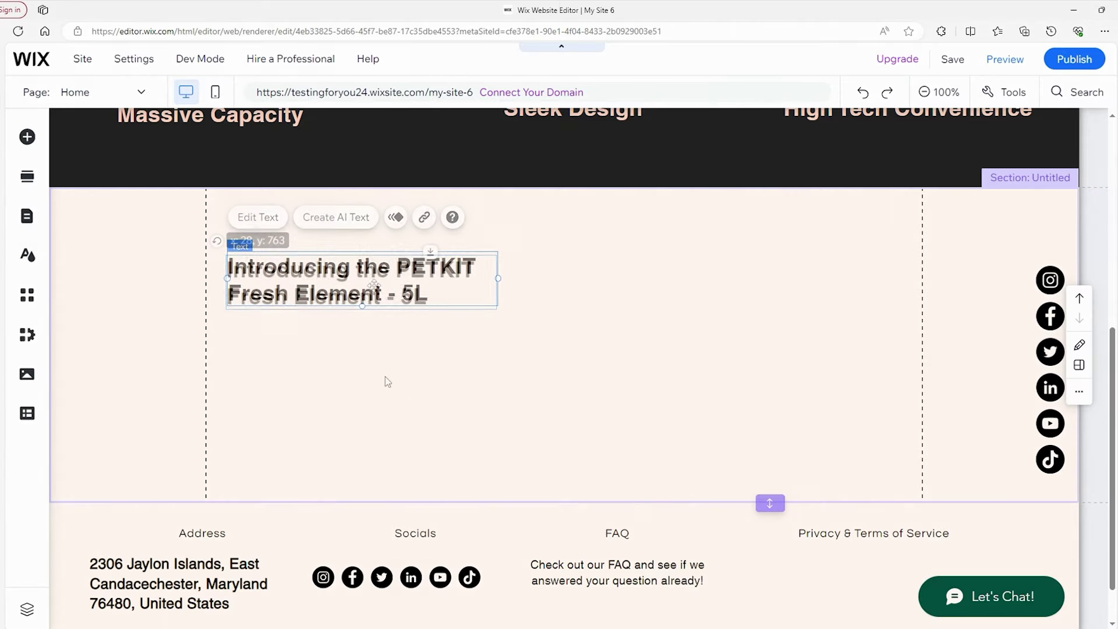
# Add a black themed button below the PETKIT title and label it "Find Out More"
pyautogui.click(28, 138)
pyautogui.click(82, 211)
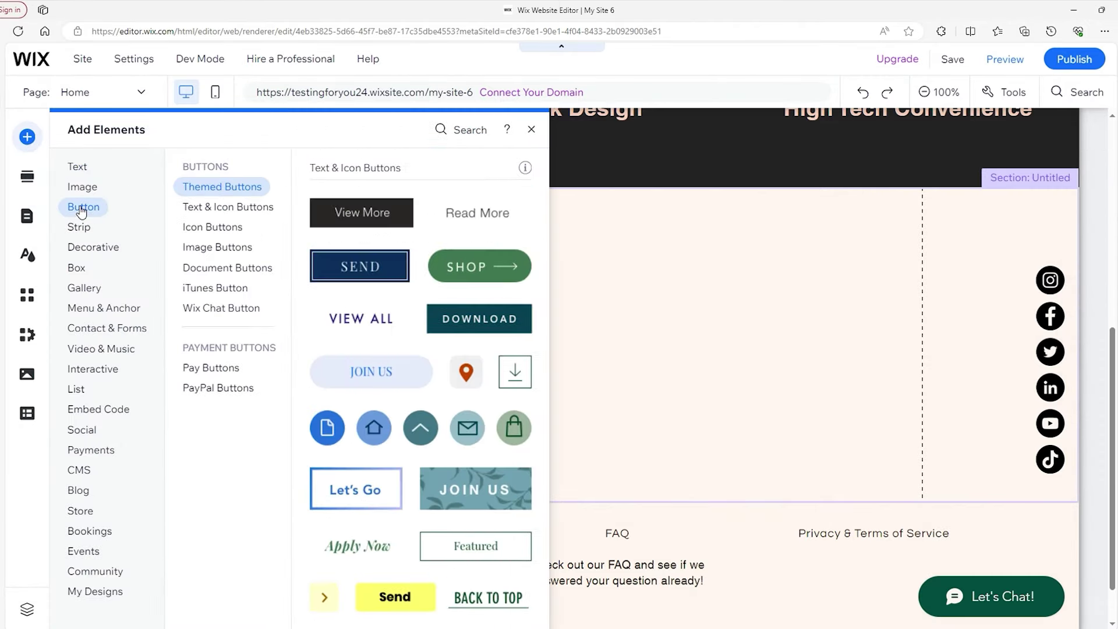
pyautogui.scroll(3, 310, 220)
pyautogui.moveTo(342, 215); pyautogui.dragTo(320, 368)
pyautogui.click(351, 319)
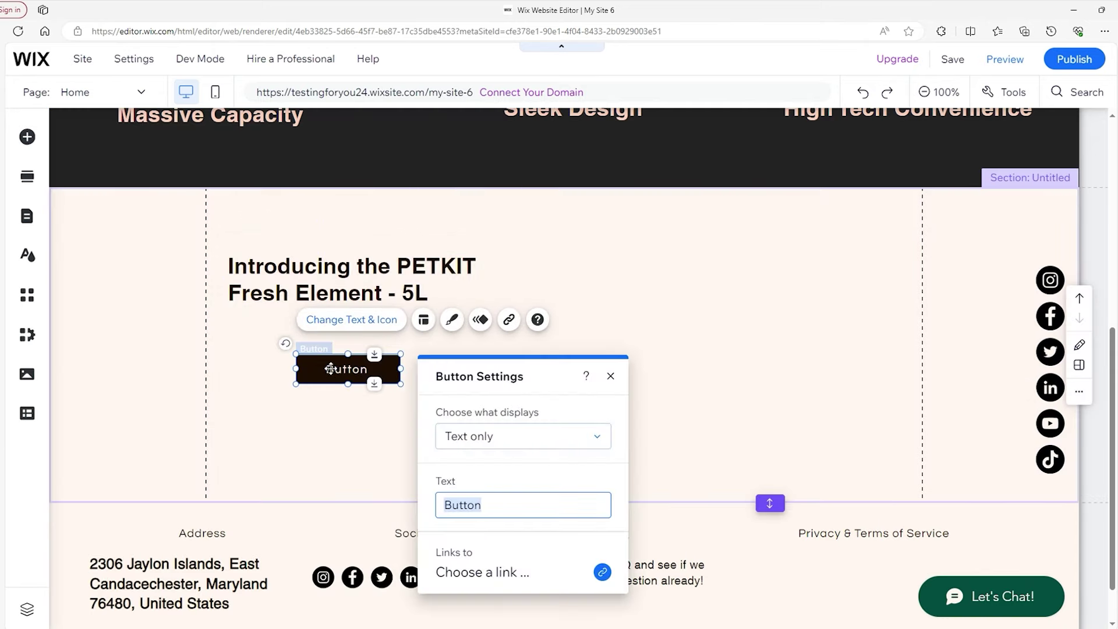
pyautogui.click(497, 504)
pyautogui.write('Find Out More')
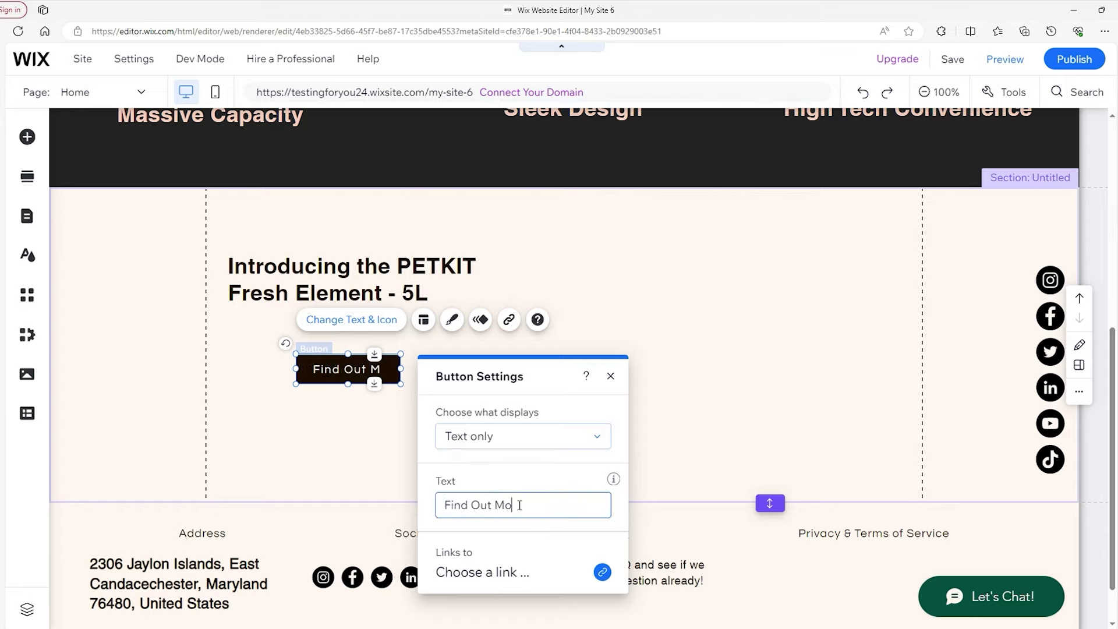
pyautogui.click(705, 253)
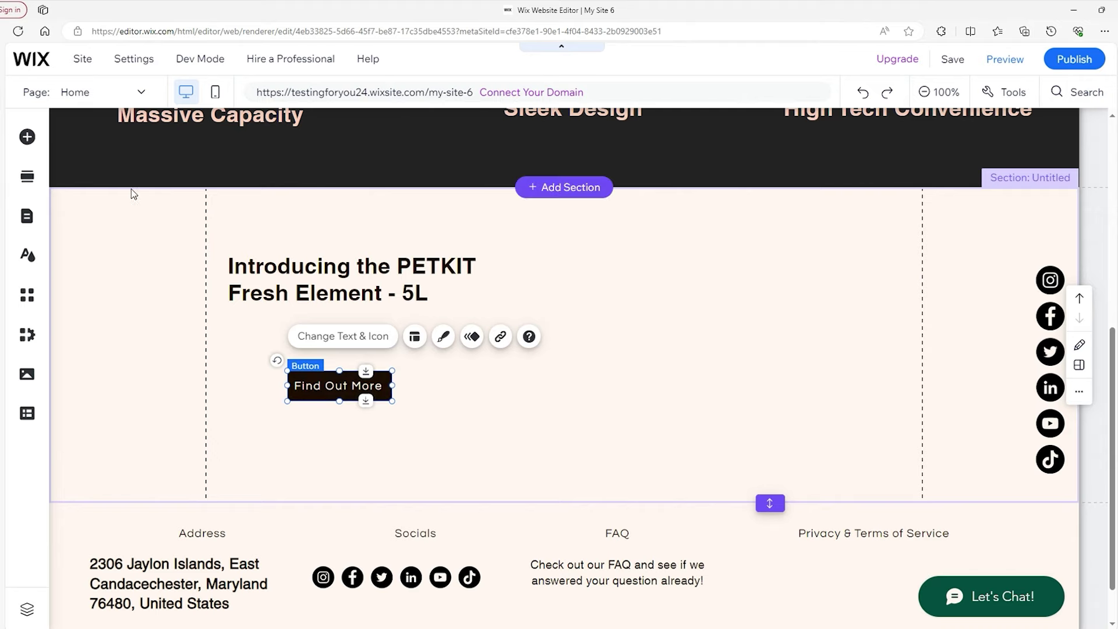
# Insert the pet feeder image d3-5l_png.webp from the site files onto the page
pyautogui.click(27, 138)
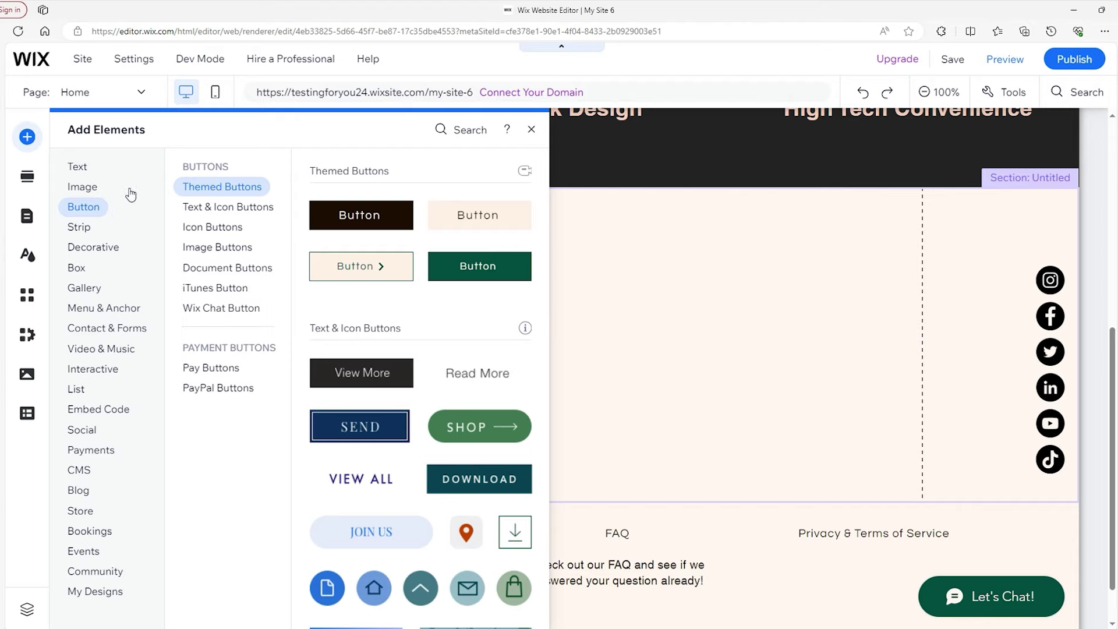
pyautogui.click(82, 187)
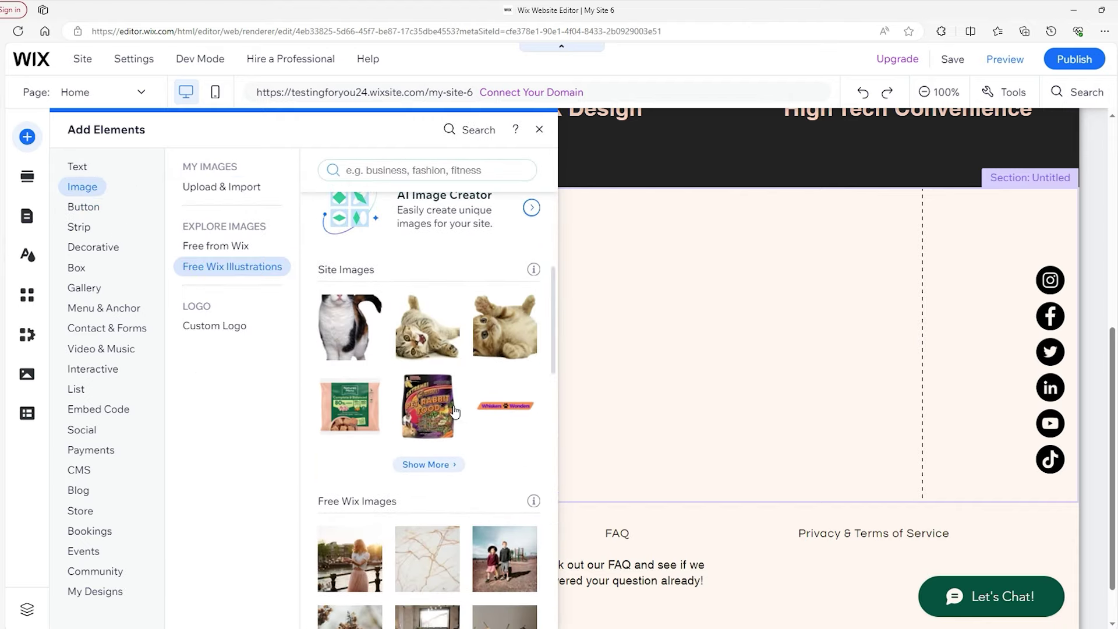
pyautogui.click(424, 465)
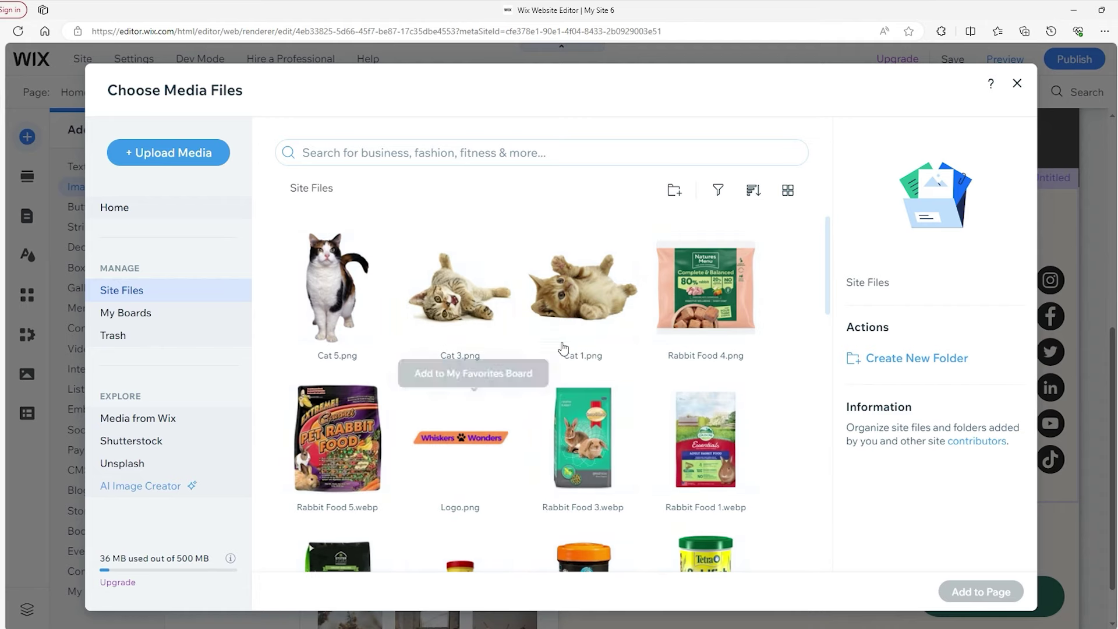
pyautogui.scroll(-10, 563, 348)
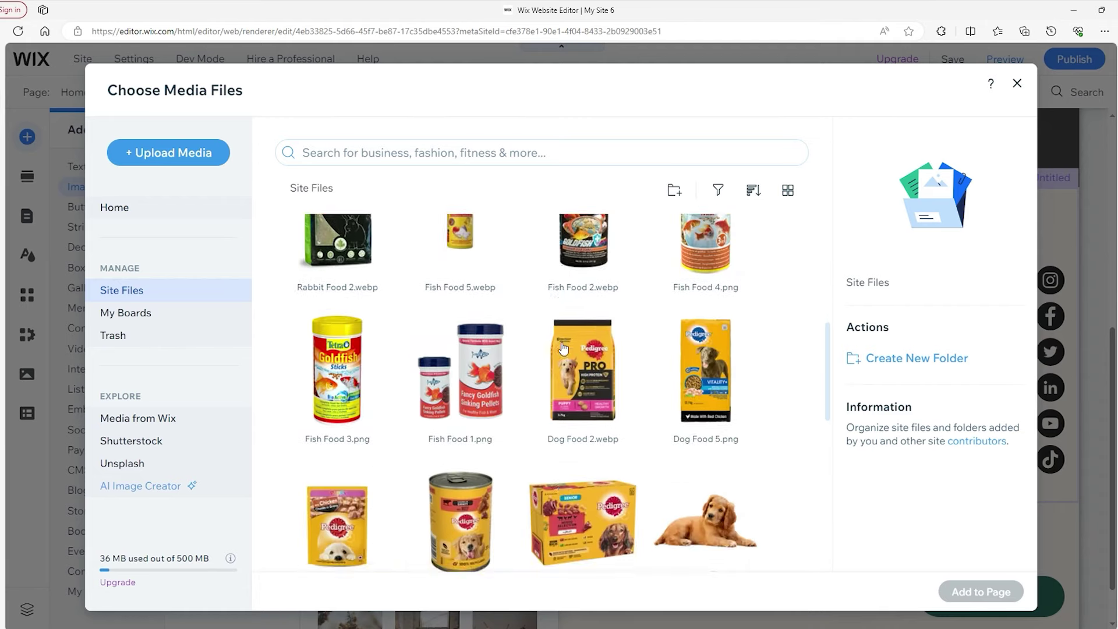
pyautogui.click(460, 308)
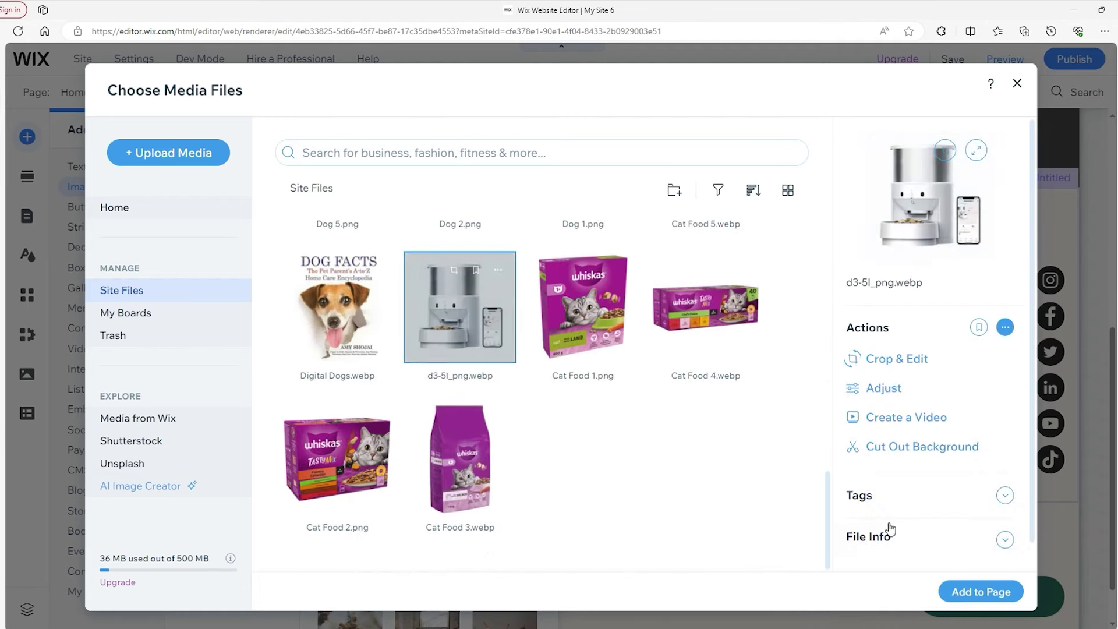
pyautogui.click(981, 591)
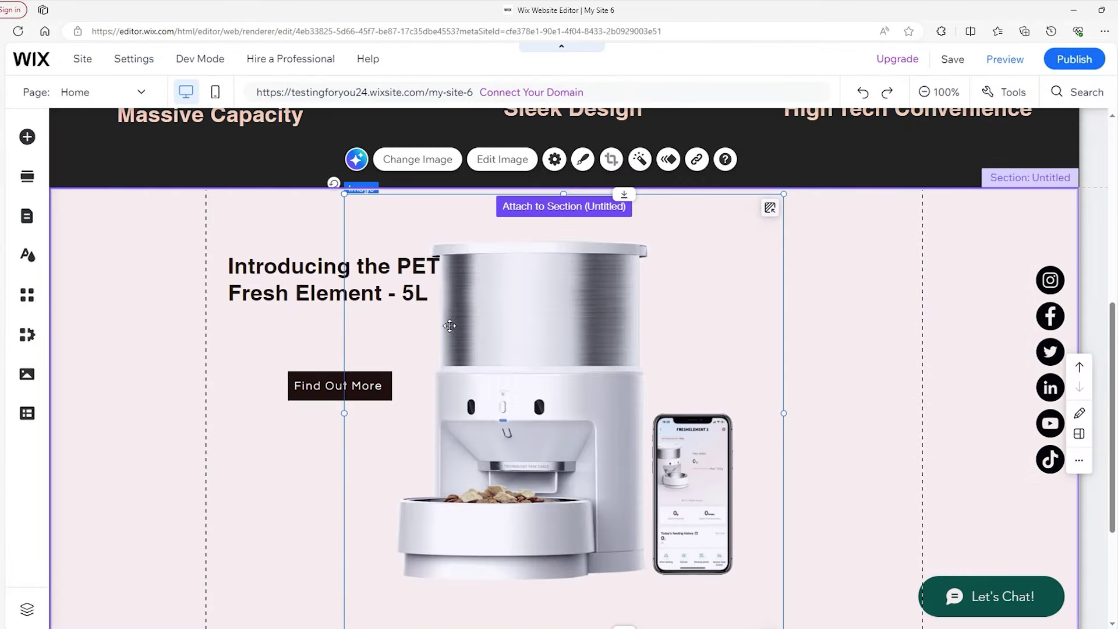
# Scale down the feeder image, place it opposite the title at the section's right side, and shorten the section to fit
pyautogui.moveTo(342, 199); pyautogui.dragTo(515, 429)
pyautogui.moveTo(741, 384); pyautogui.dragTo(836, 233)
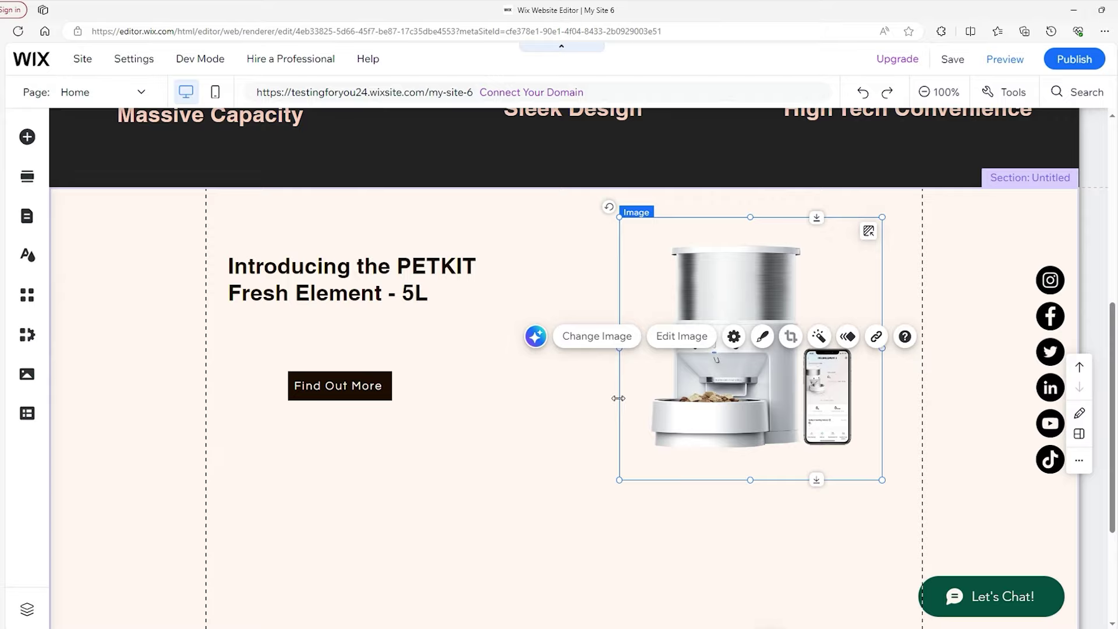
pyautogui.scroll(-3, 617, 549)
pyautogui.click(658, 452)
pyautogui.moveTo(771, 482); pyautogui.dragTo(768, 342)
pyautogui.scroll(3, 609, 280)
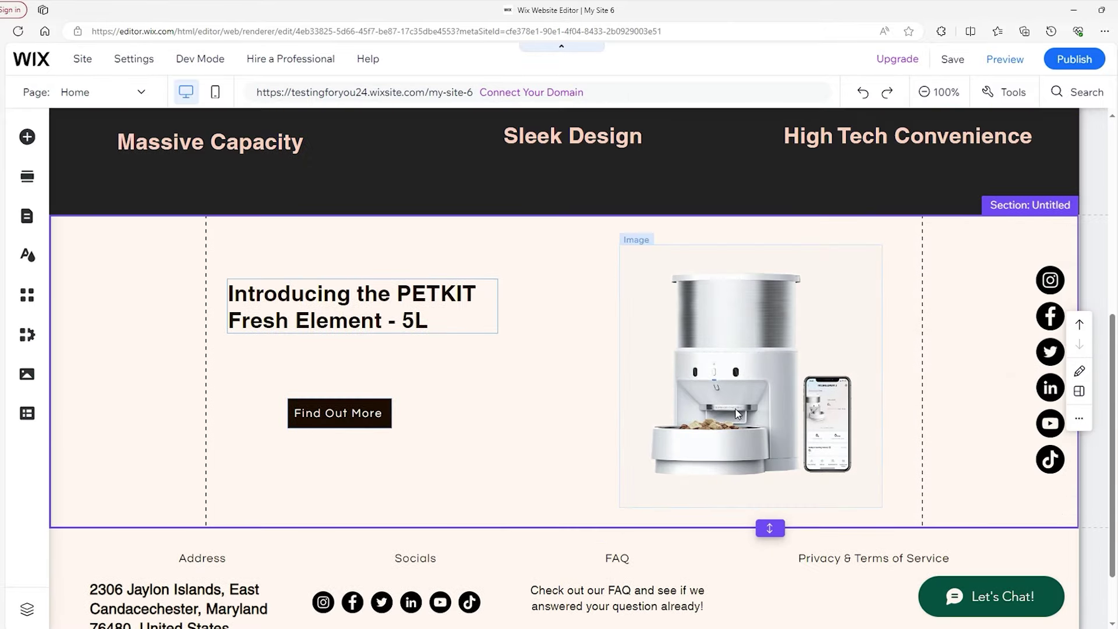
pyautogui.click(732, 390)
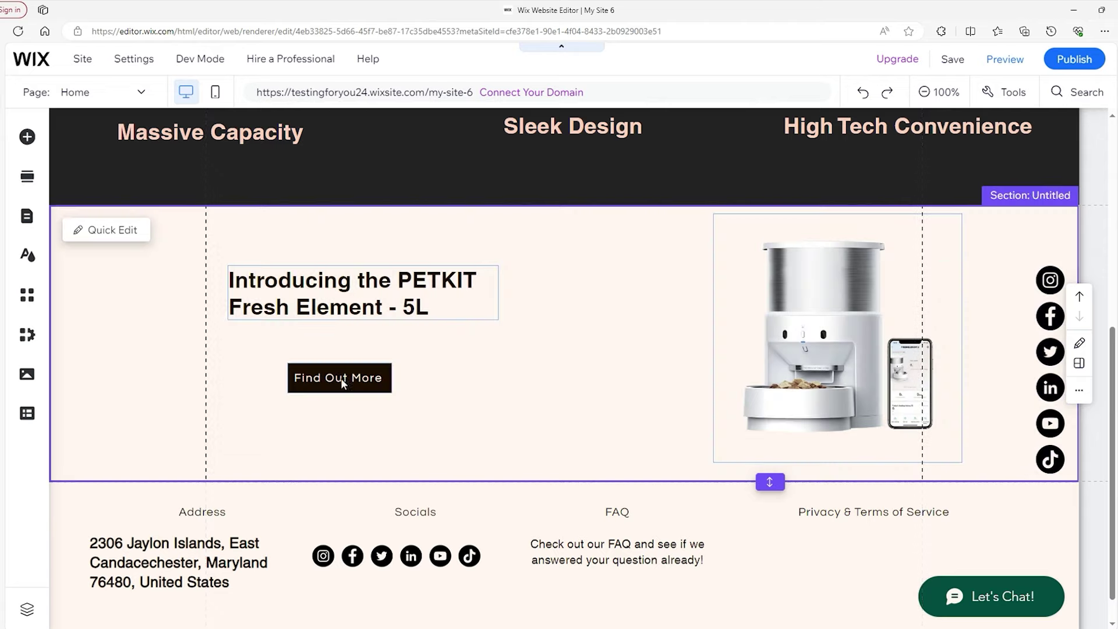
# Link the "Find Out More" button to the Accessories page
pyautogui.click(337, 377)
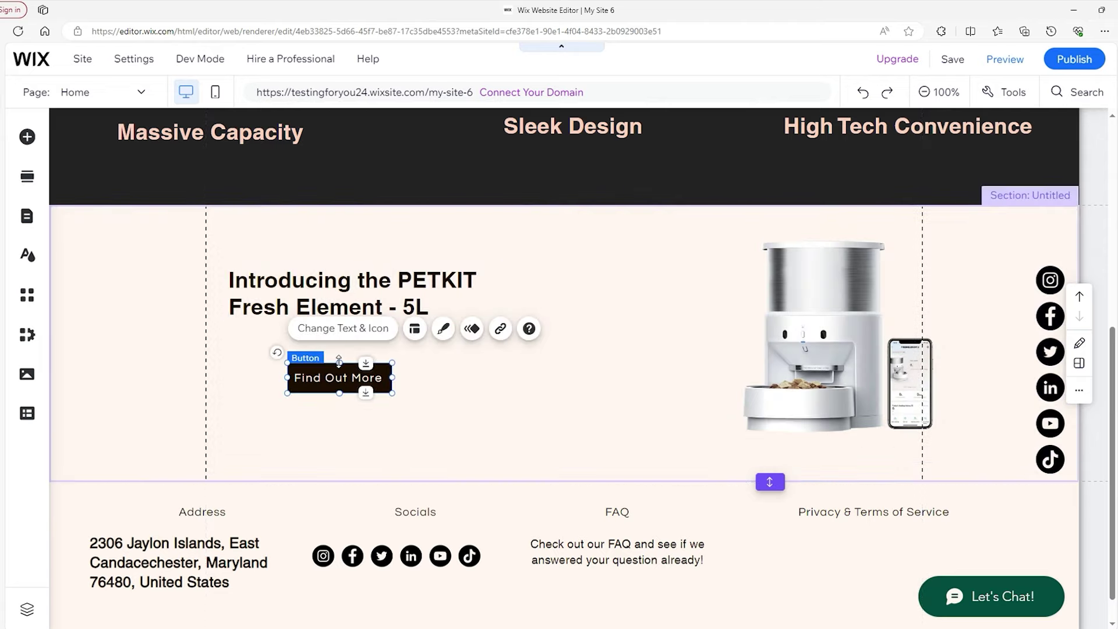
pyautogui.click(500, 328)
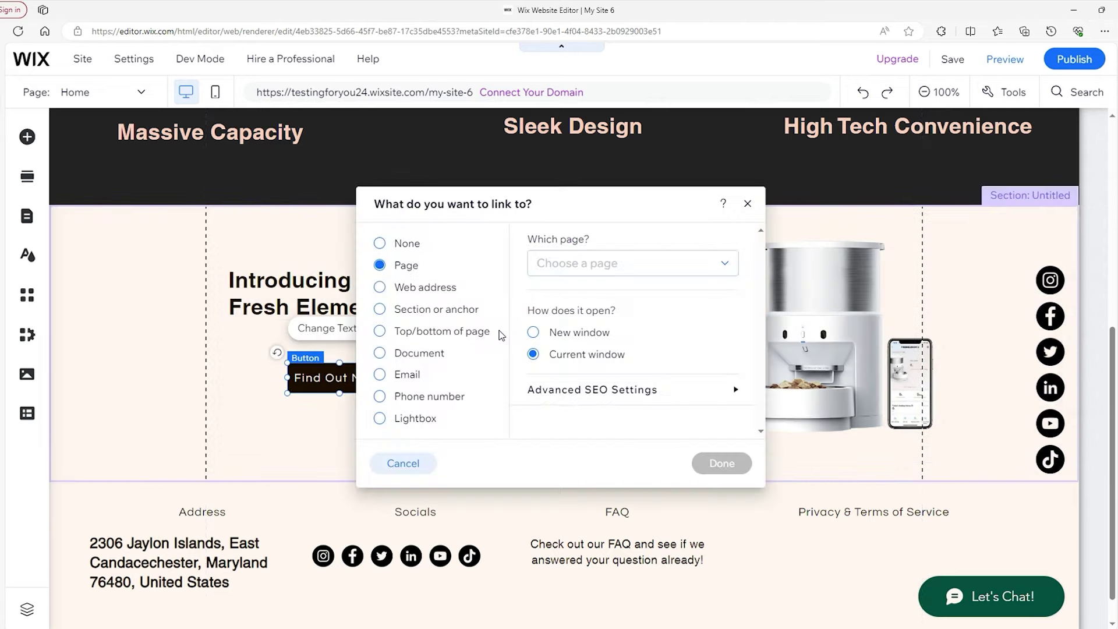
pyautogui.click(610, 266)
pyautogui.scroll(-1, 626, 341)
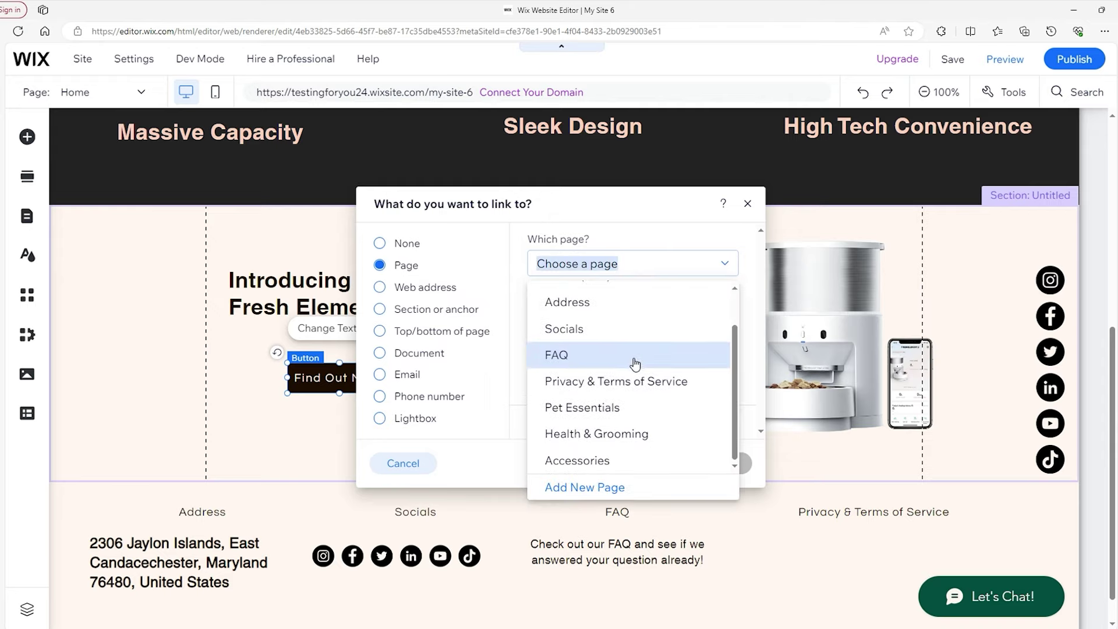
pyautogui.click(598, 461)
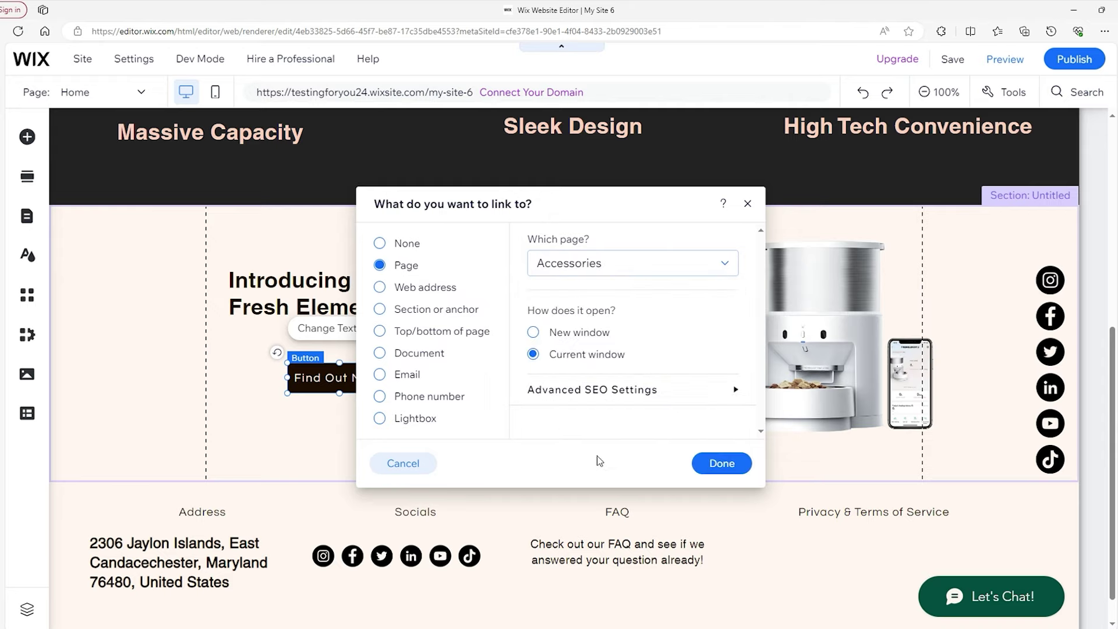
pyautogui.click(716, 459)
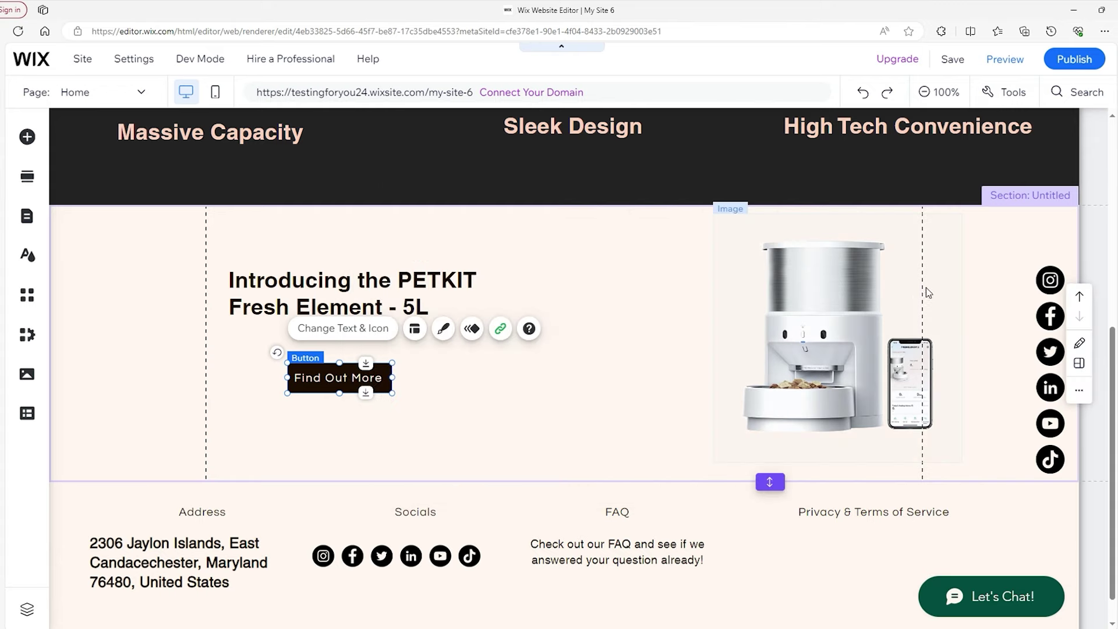
# Move the PETKIT section up to directly below the header, then back down to just above the footer
pyautogui.click(995, 273)
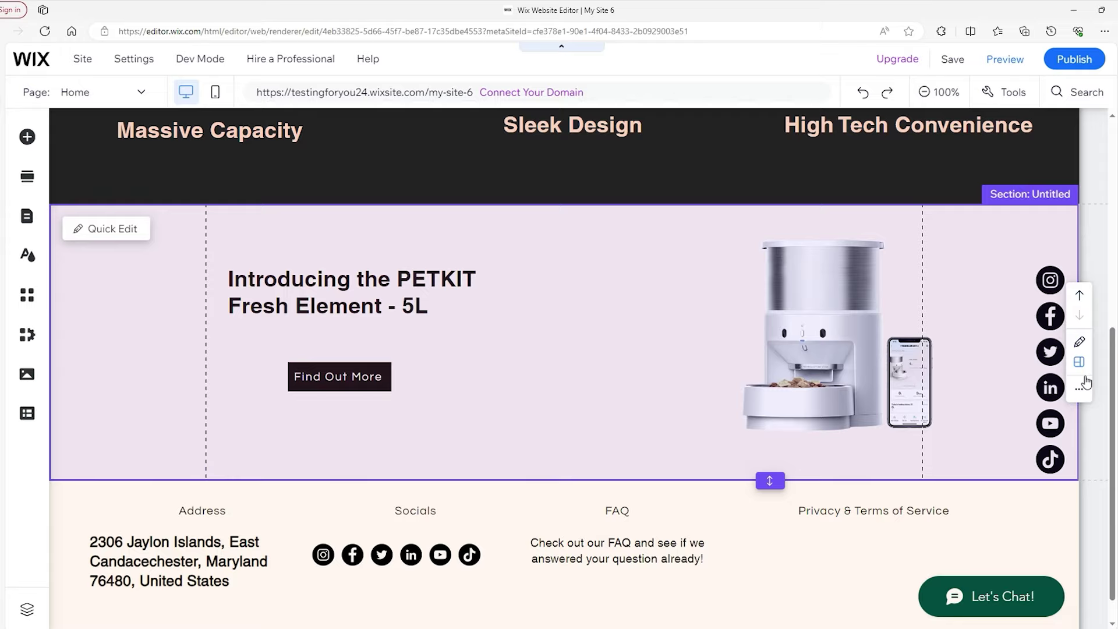
pyautogui.click(1080, 296)
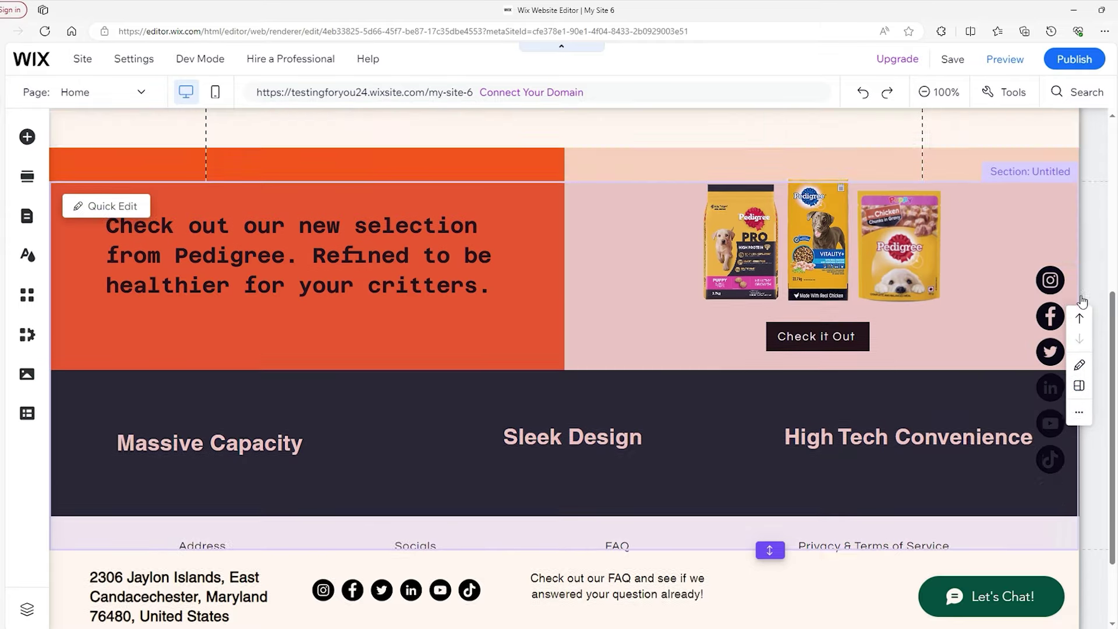
pyautogui.click(1080, 295)
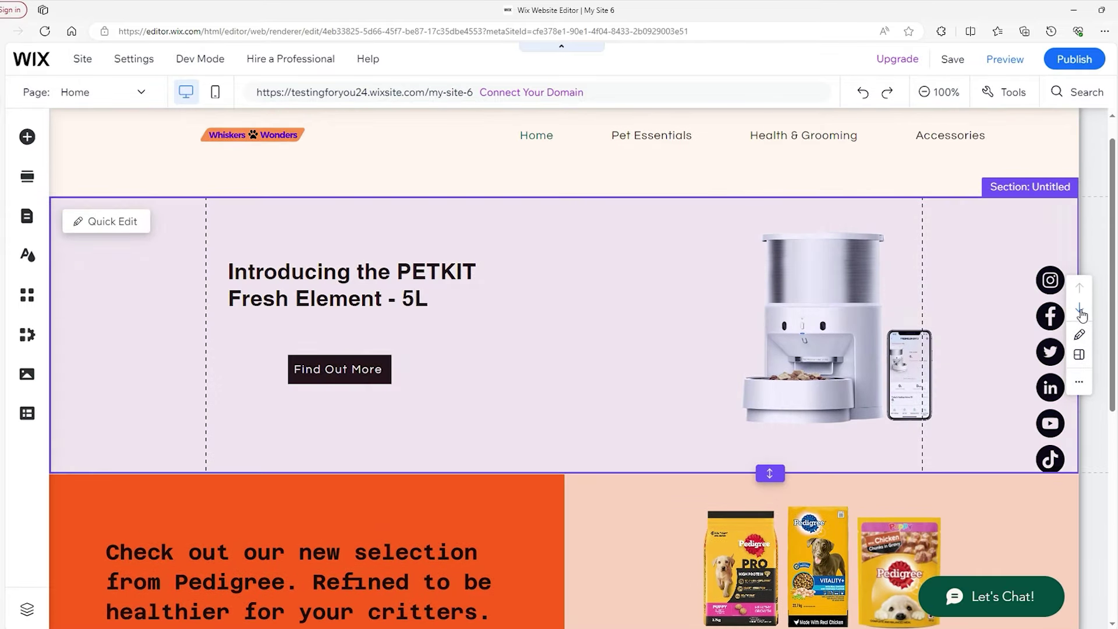
pyautogui.click(1078, 307)
pyautogui.click(1079, 307)
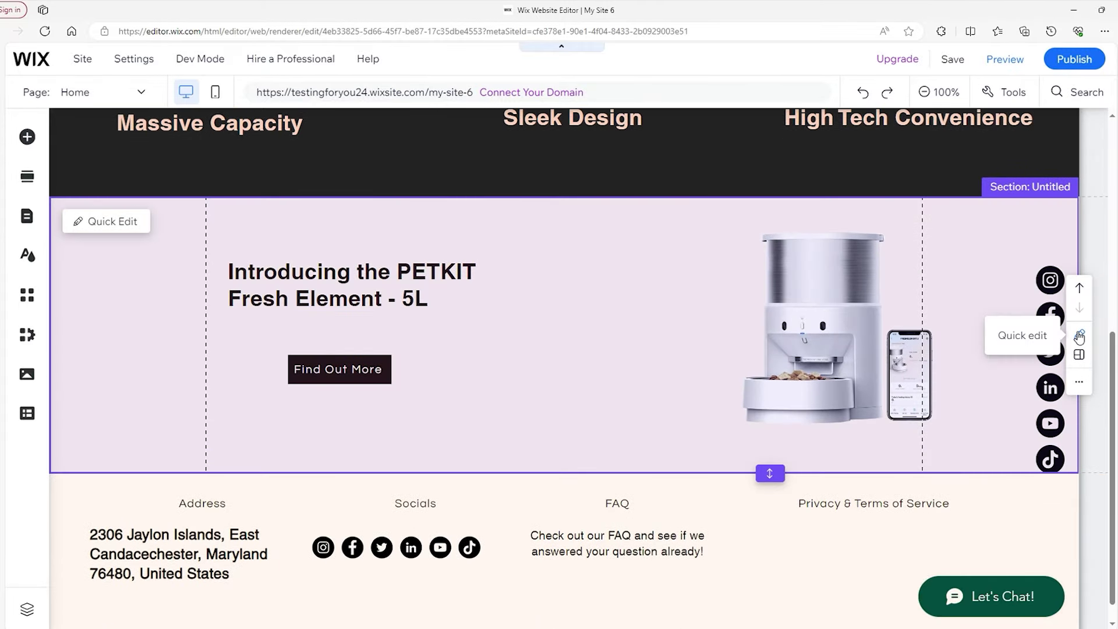
# Change the PETKIT section's background to the peach theme colour #FBD3C0
pyautogui.click(1079, 335)
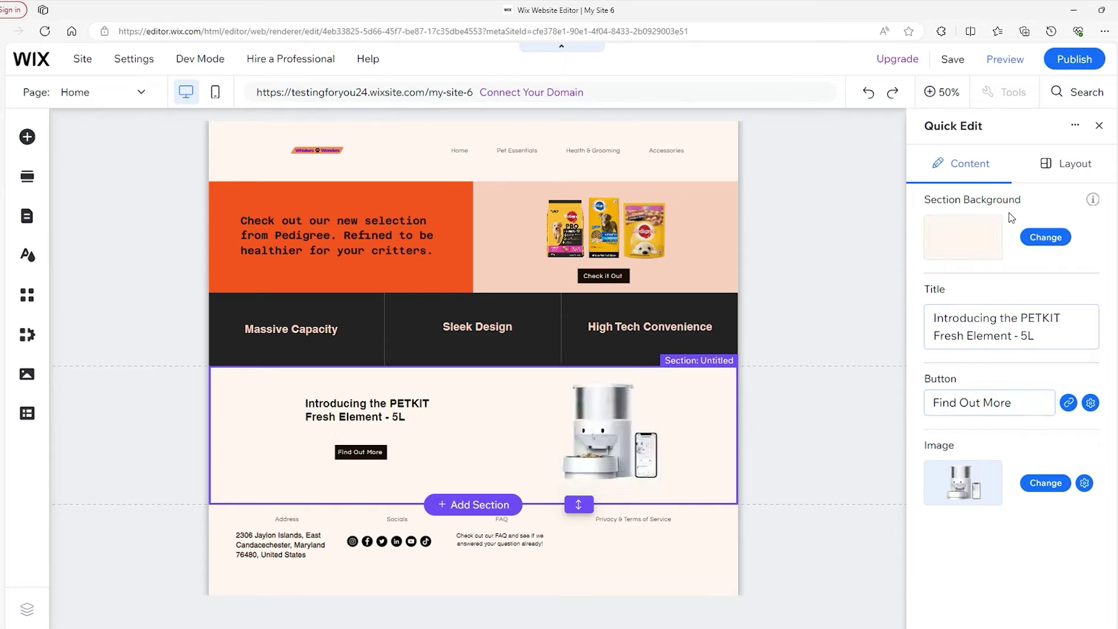
pyautogui.click(1045, 237)
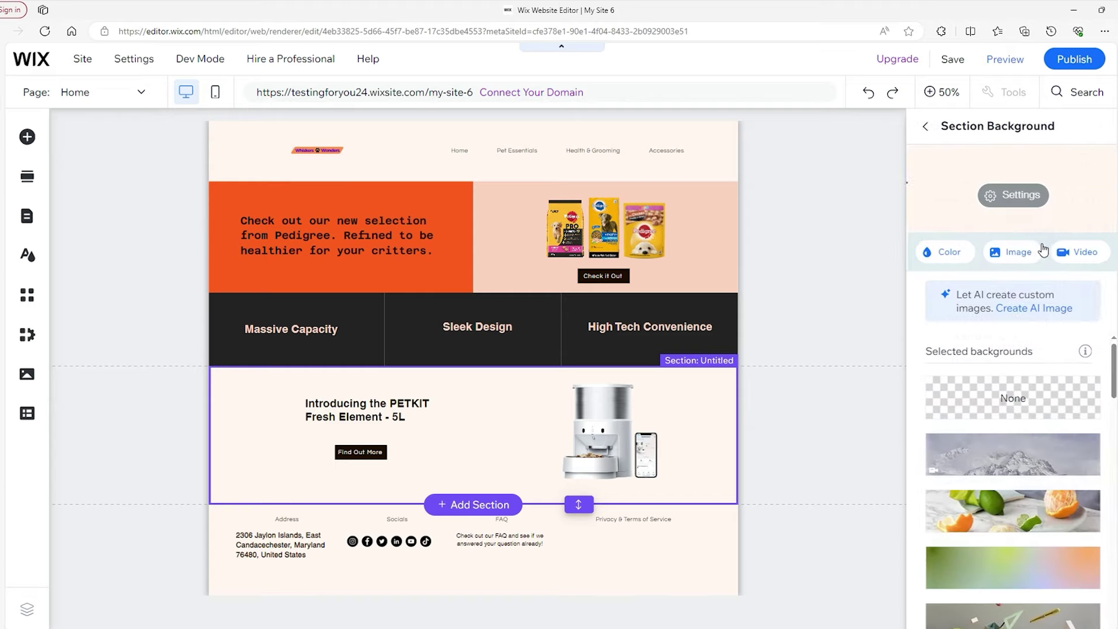
pyautogui.click(947, 256)
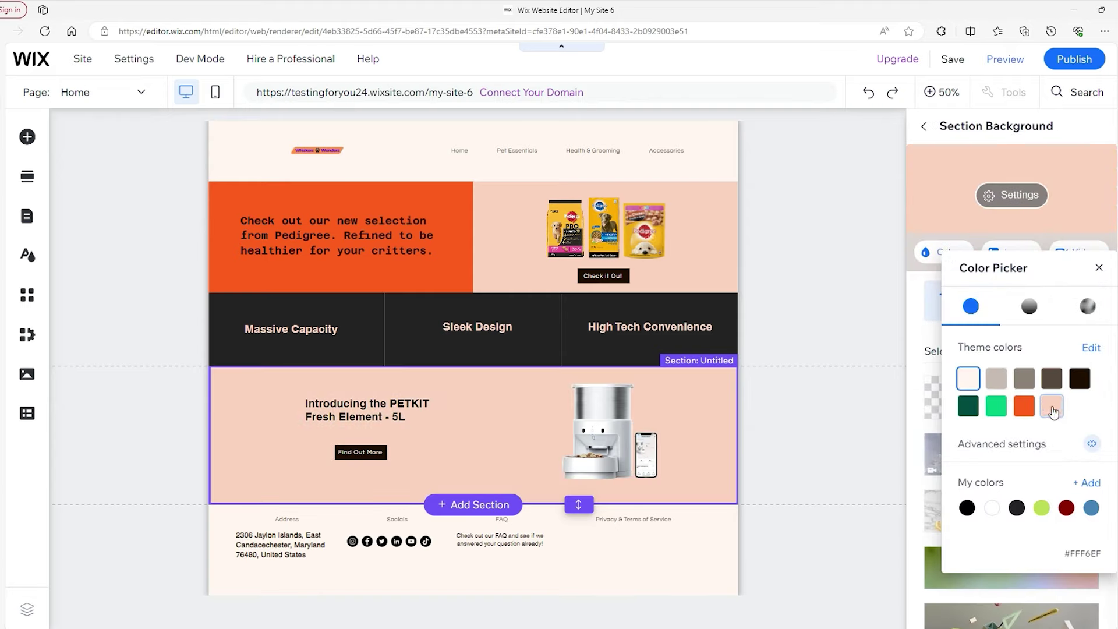
pyautogui.click(1052, 407)
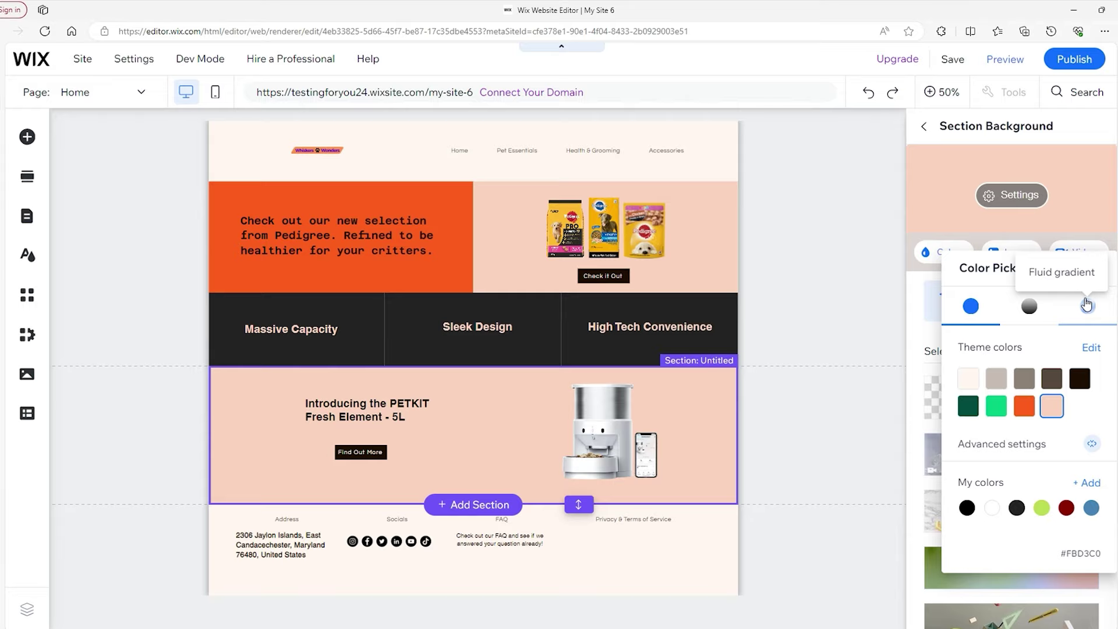
pyautogui.click(1098, 269)
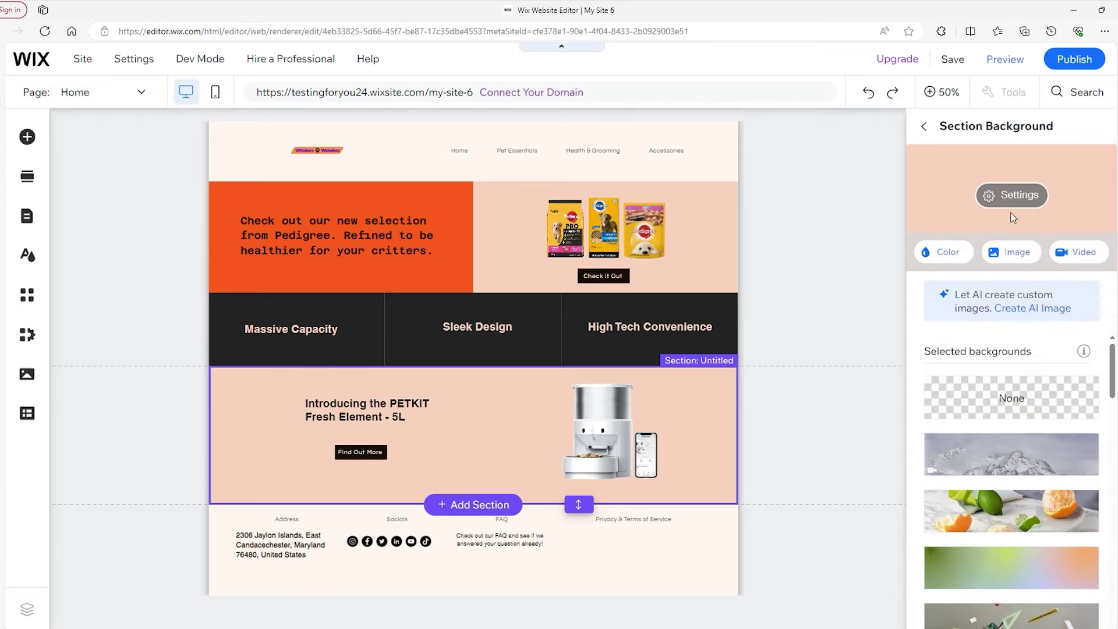
pyautogui.click(922, 129)
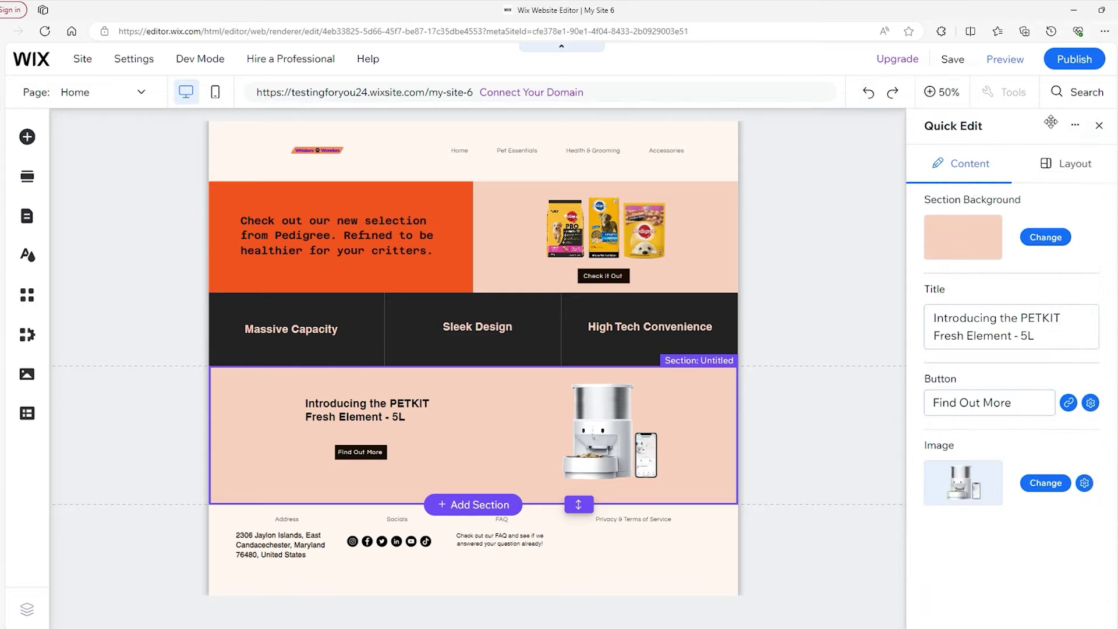
pyautogui.click(1096, 129)
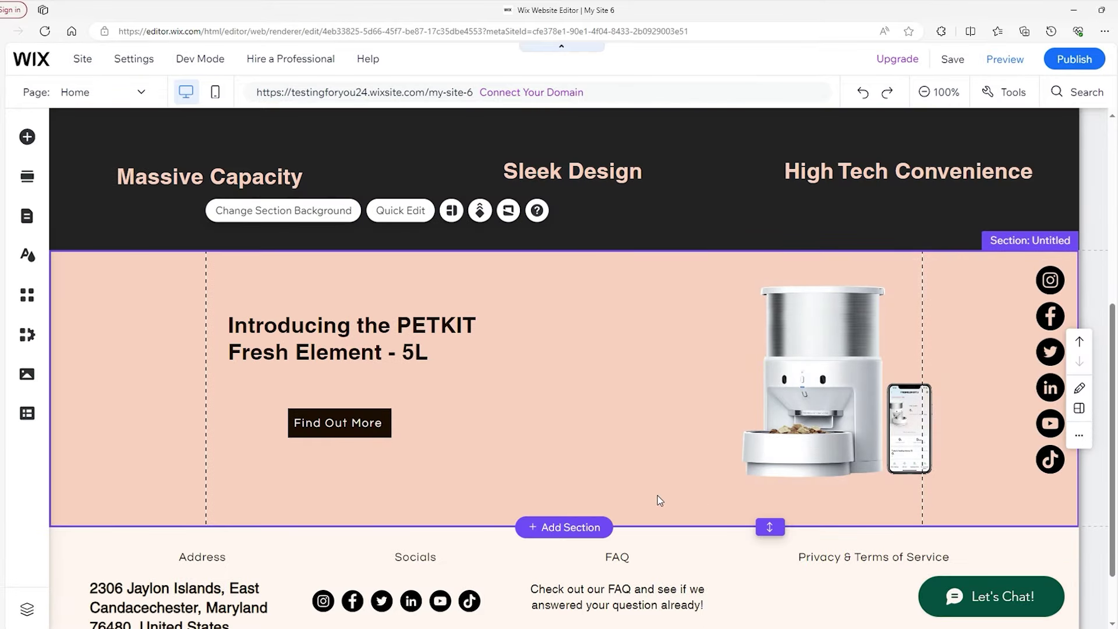
# Add a blank section between the PETKIT section and the footer and insert the Digital Dogs.webp image from the site files
pyautogui.click(573, 525)
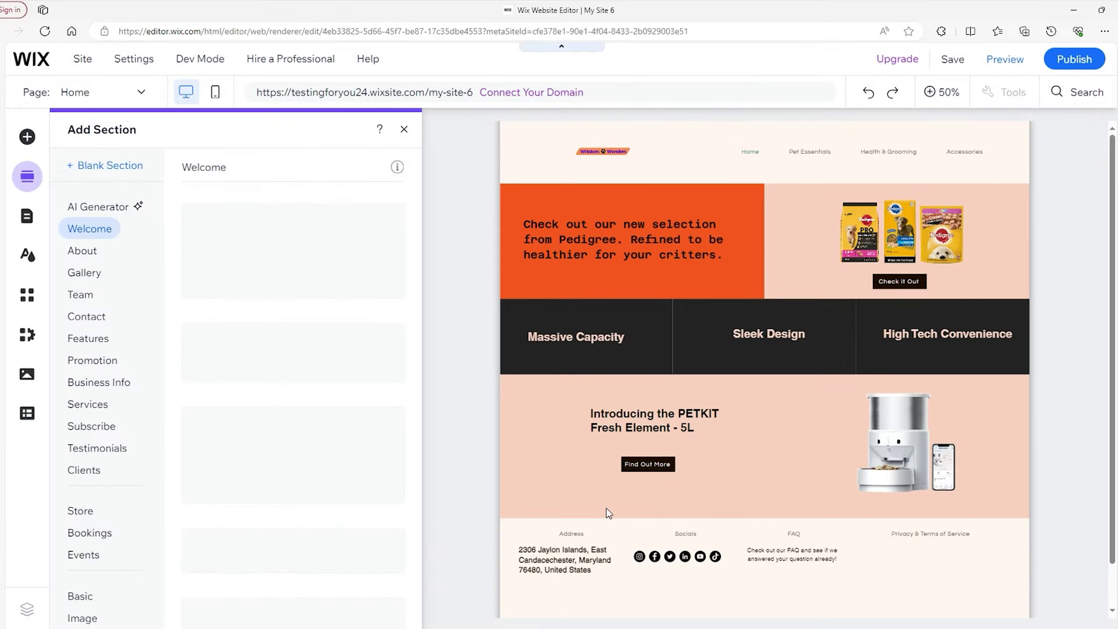
pyautogui.click(108, 165)
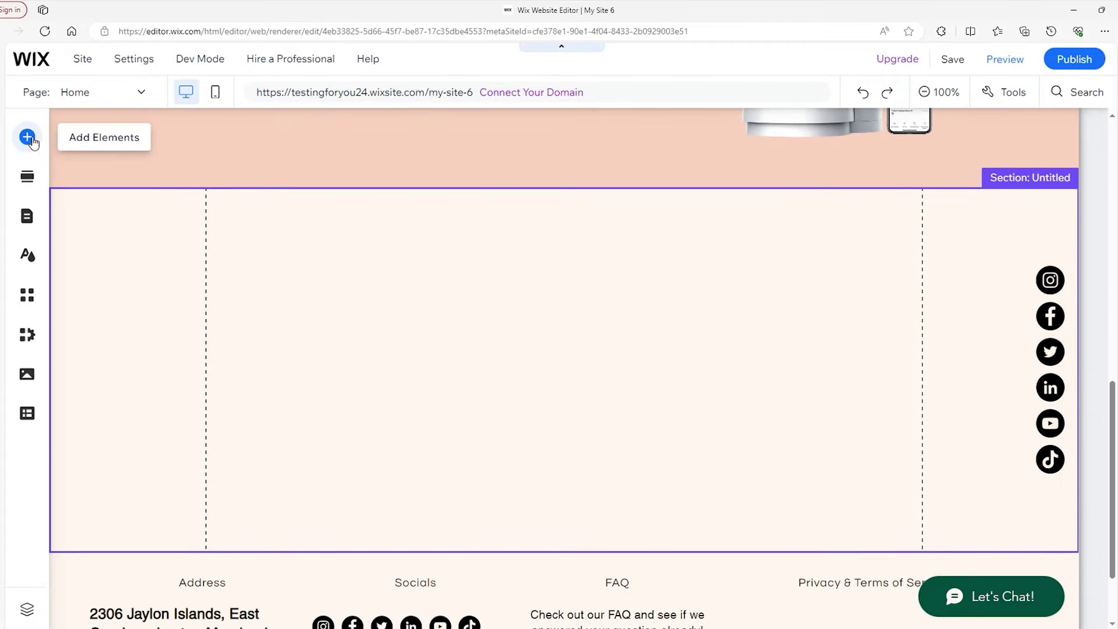
pyautogui.click(69, 143)
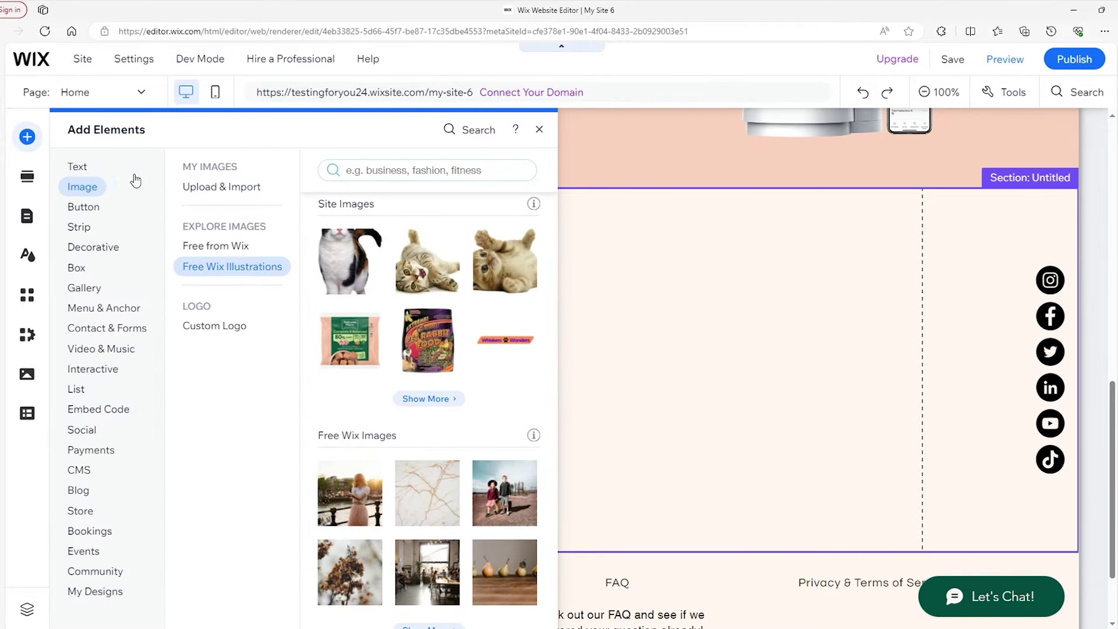
pyautogui.click(427, 399)
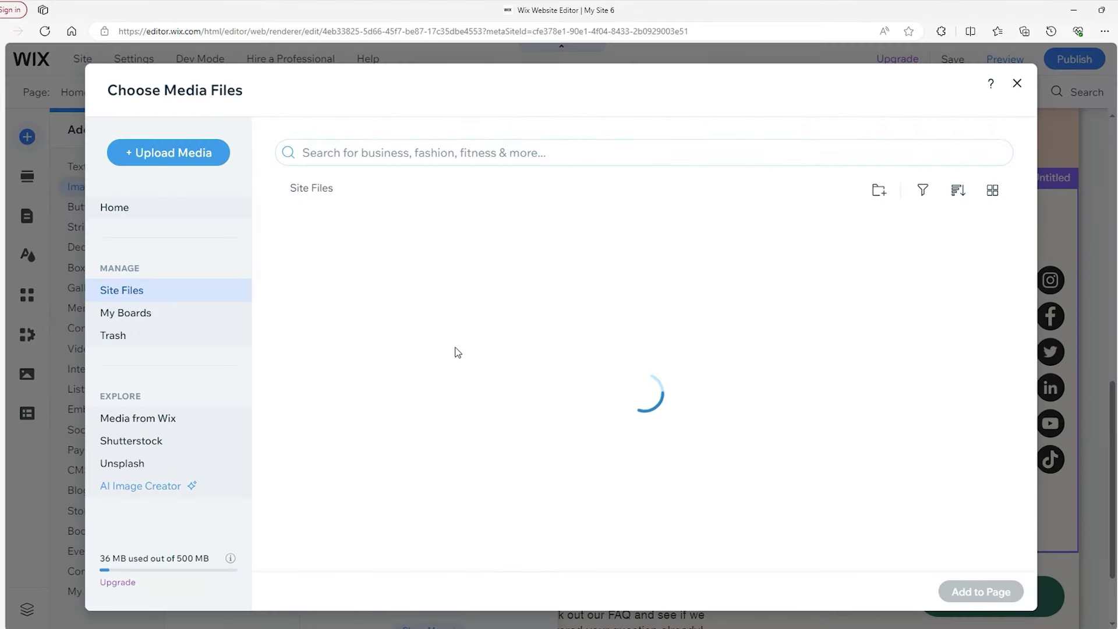
pyautogui.scroll(-10, 511, 315)
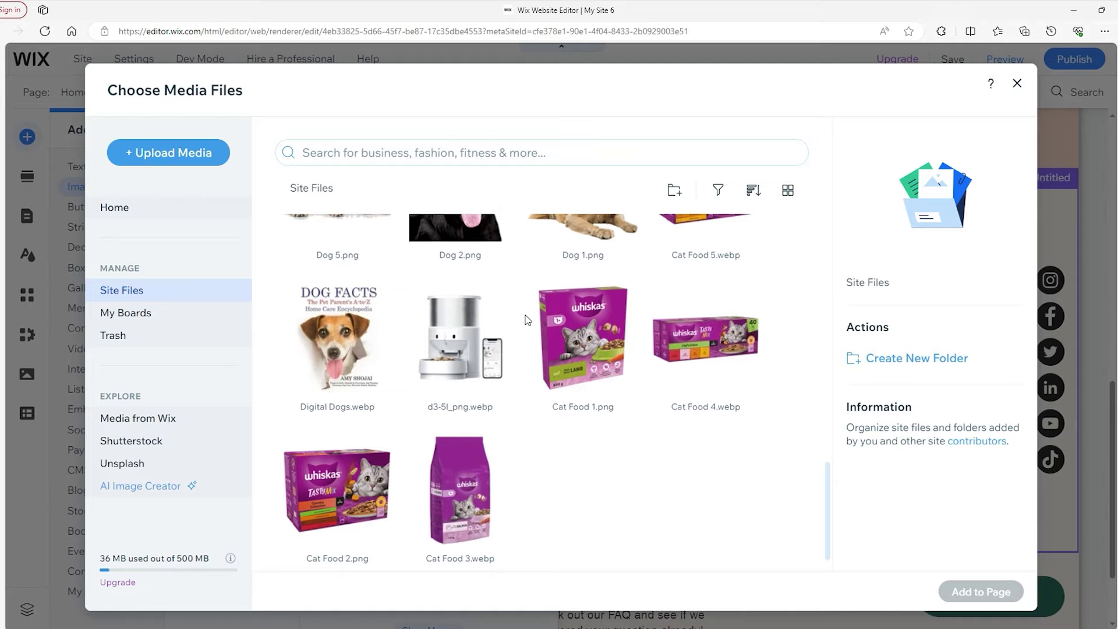
pyautogui.click(336, 336)
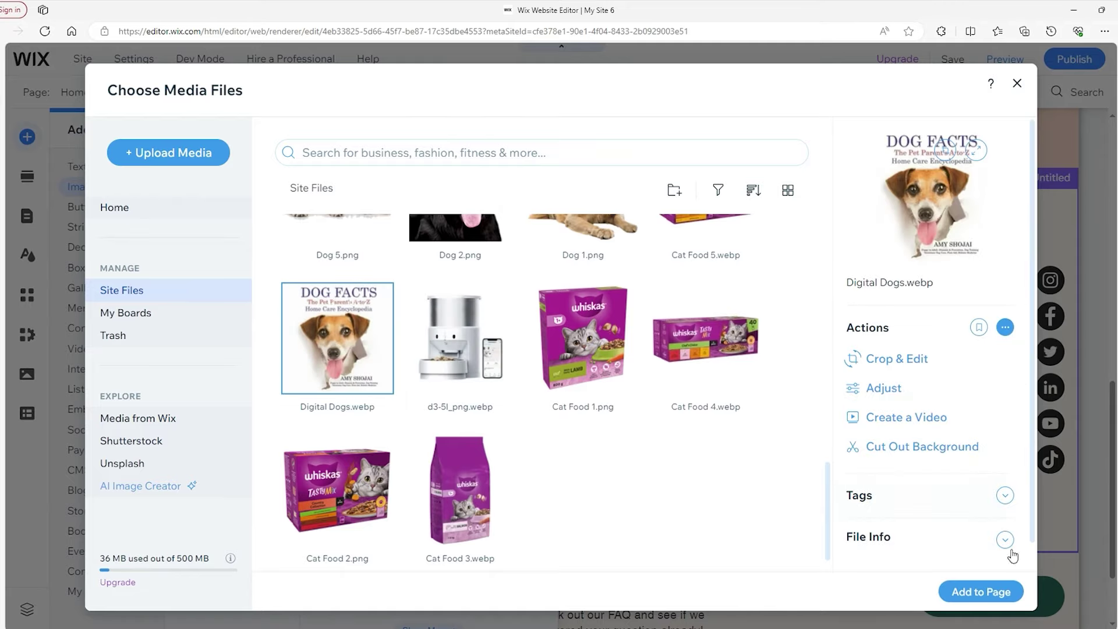
pyautogui.click(980, 591)
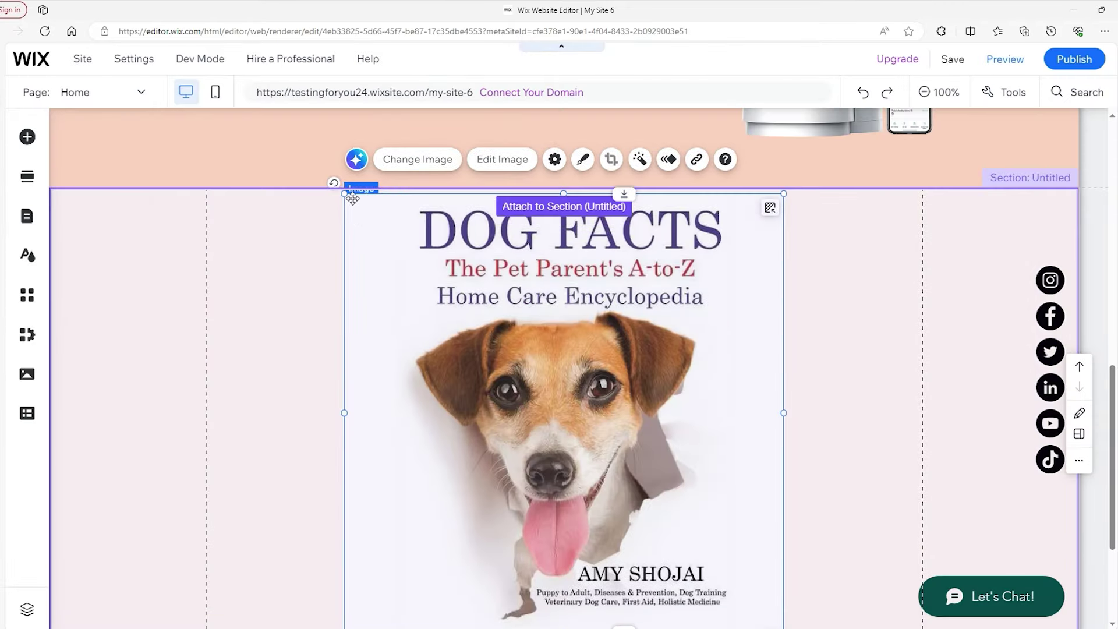
# Scale down the Dog Facts image, place it at the new section's left side, and shorten the section to fit
pyautogui.moveTo(344, 194); pyautogui.dragTo(585, 459)
pyautogui.moveTo(699, 489); pyautogui.dragTo(395, 298)
pyautogui.scroll(-1, 529, 336)
pyautogui.moveTo(770, 558); pyautogui.dragTo(771, 428)
pyautogui.scroll(3, 764, 380)
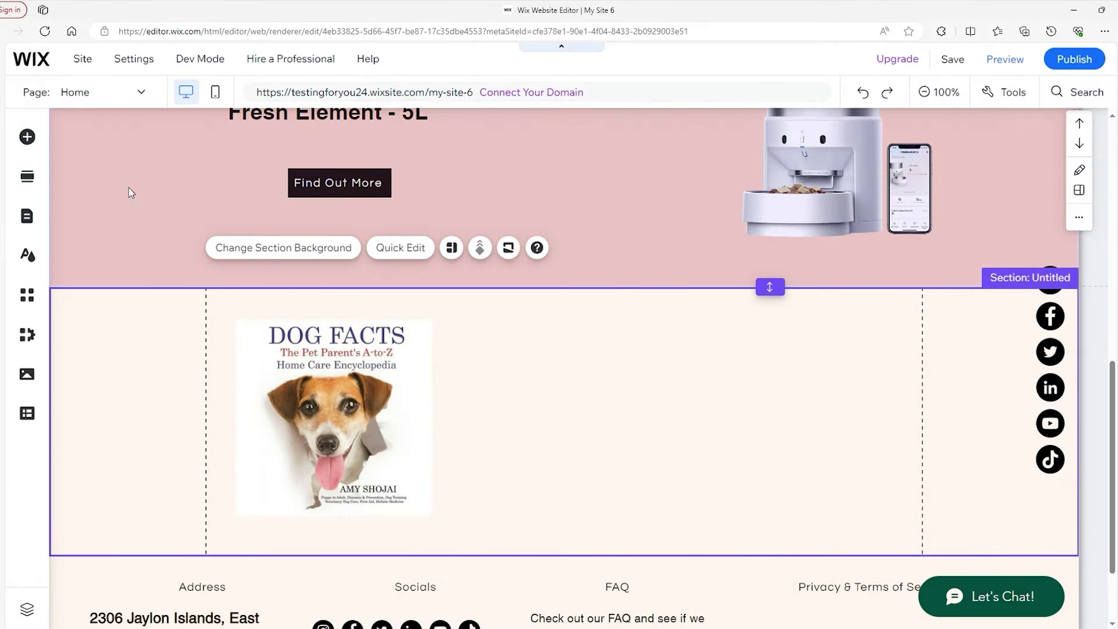
# Add a title reading "For New Dog Parents, Download Our Free Encyclopedia To Lean Everything You Need To Know About Taking Care of Your Pets!"
pyautogui.click(27, 137)
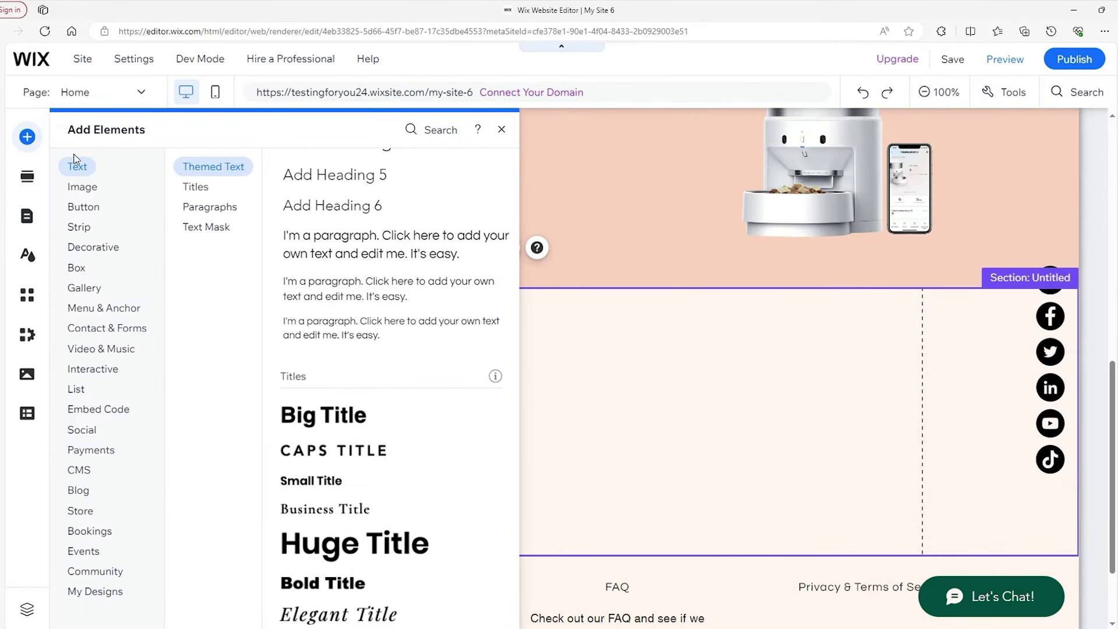
pyautogui.moveTo(351, 414); pyautogui.dragTo(496, 415)
pyautogui.doubleClick(497, 415)
pyautogui.write('For New Dog Parents, Download Our Free Encyclopedia To Lean Everything You Need To Know About Taking Care of Your Pets!')
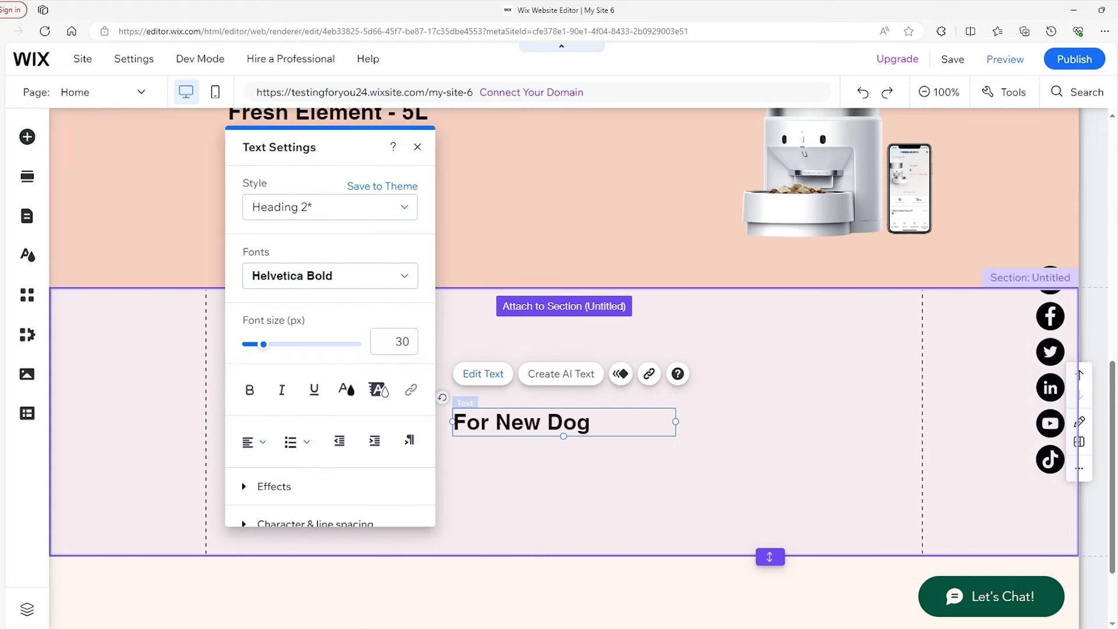
pyautogui.click(731, 342)
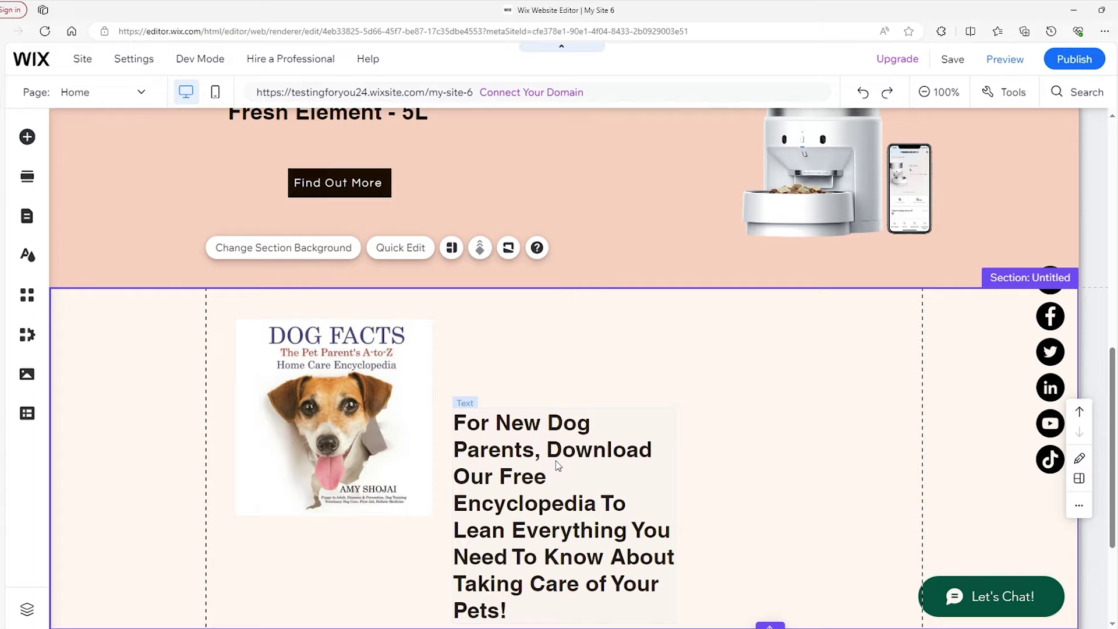
# Widen and centre-align the encyclopedia title, place it opposite the Dog Facts image, and shorten the section to fit
pyautogui.moveTo(518, 464); pyautogui.dragTo(706, 378)
pyautogui.moveTo(770, 513); pyautogui.dragTo(770, 460)
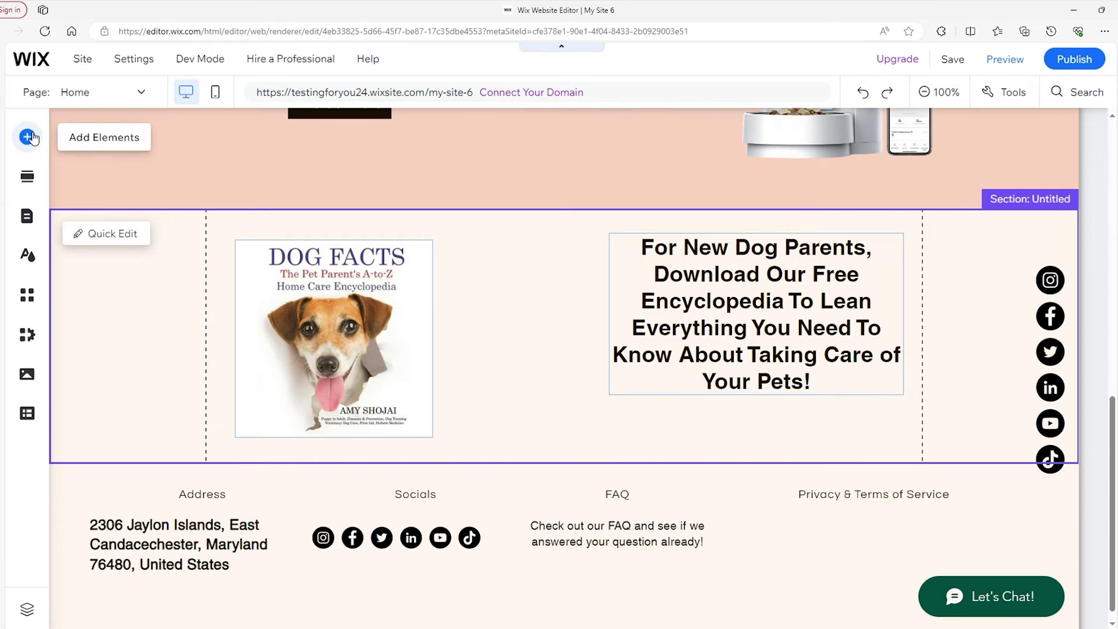
# Place a dark themed button centred below the encyclopedia title and label it "Download Now"
pyautogui.click(43, 139)
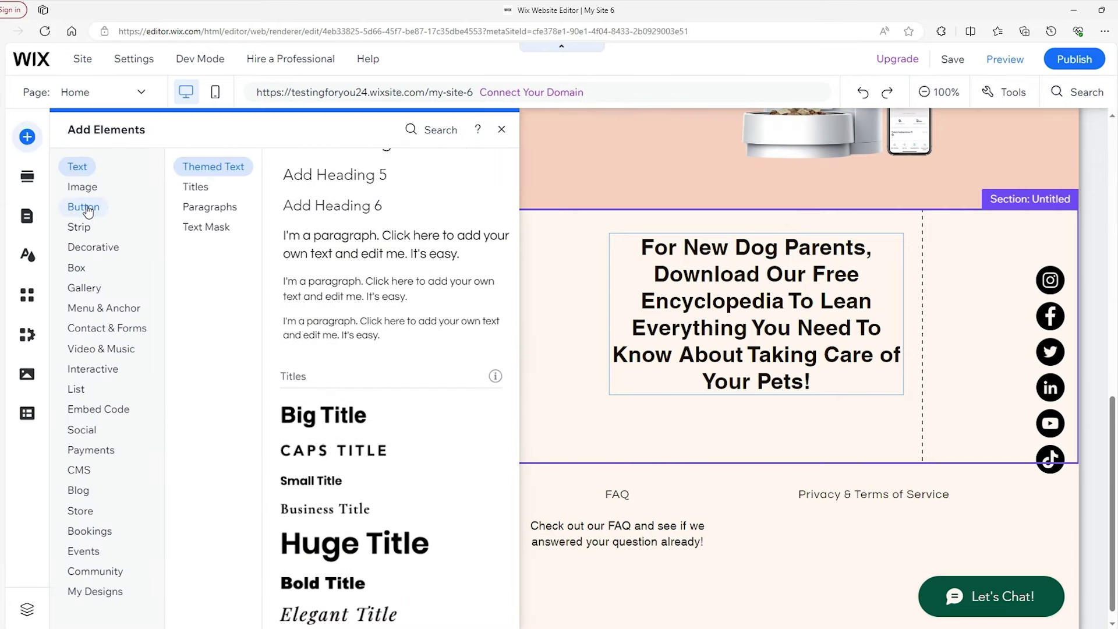
pyautogui.click(114, 206)
pyautogui.scroll(3, 368, 252)
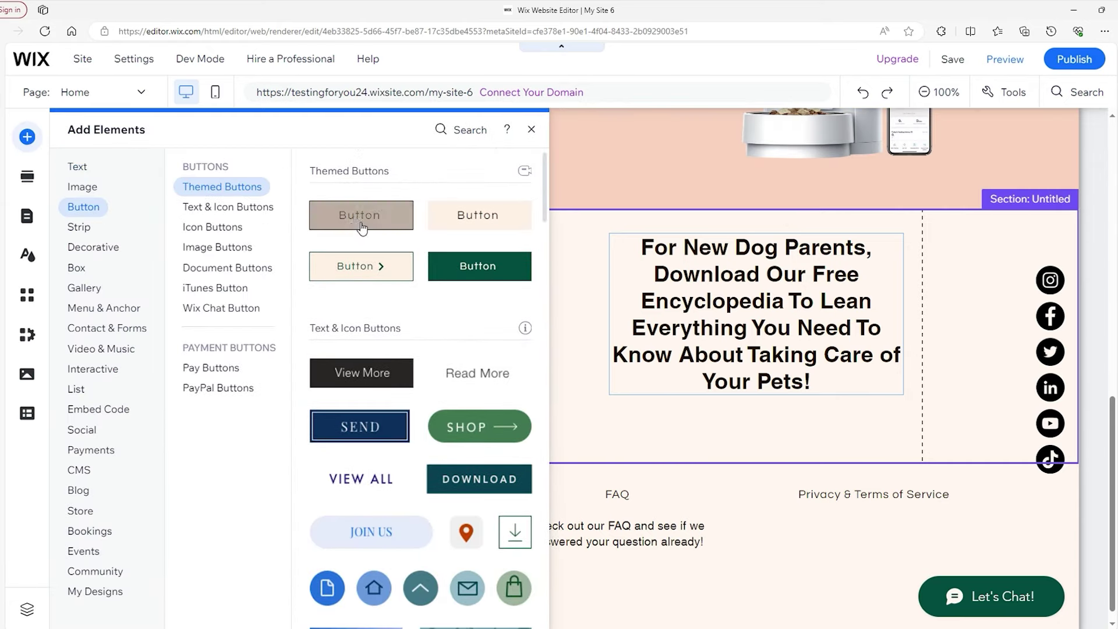
pyautogui.moveTo(361, 264); pyautogui.dragTo(747, 423)
pyautogui.doubleClick(747, 423)
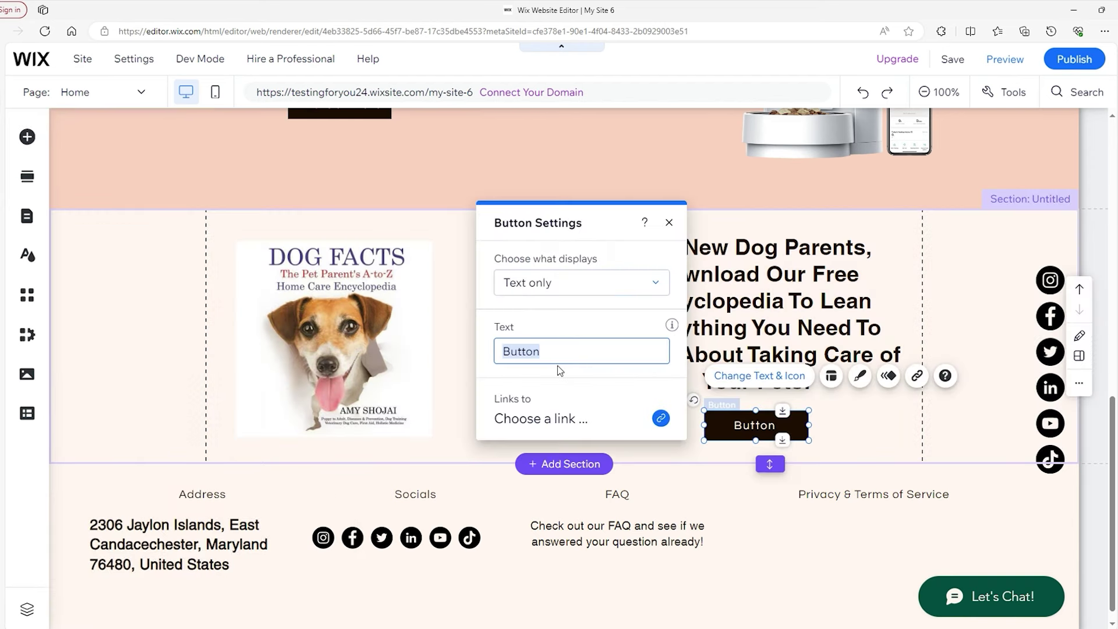
pyautogui.write('Down')
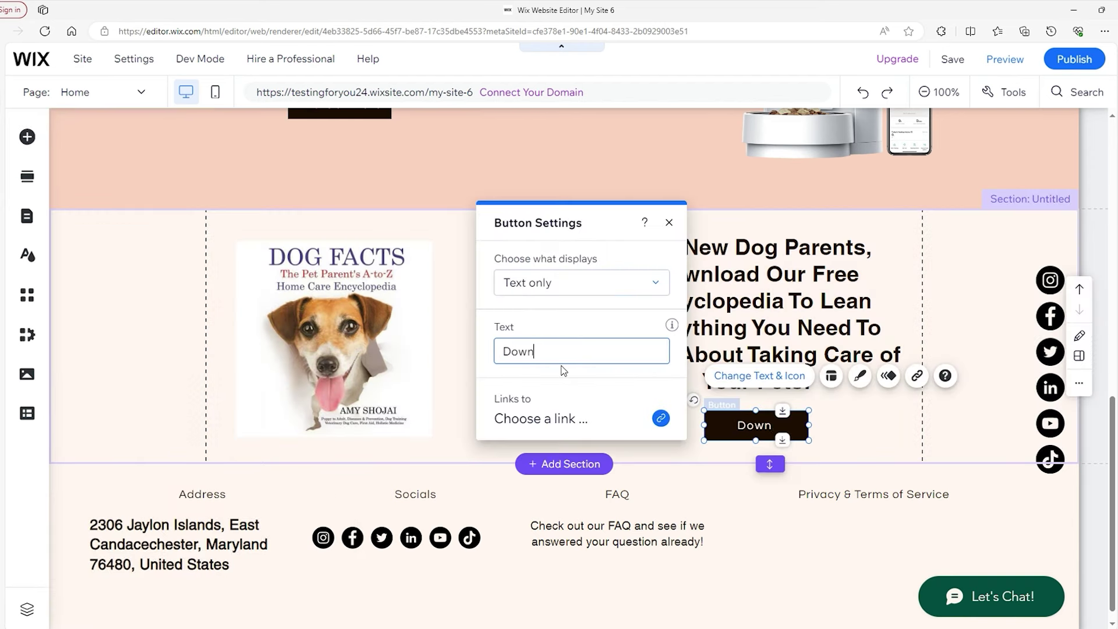
pyautogui.write('load Now')
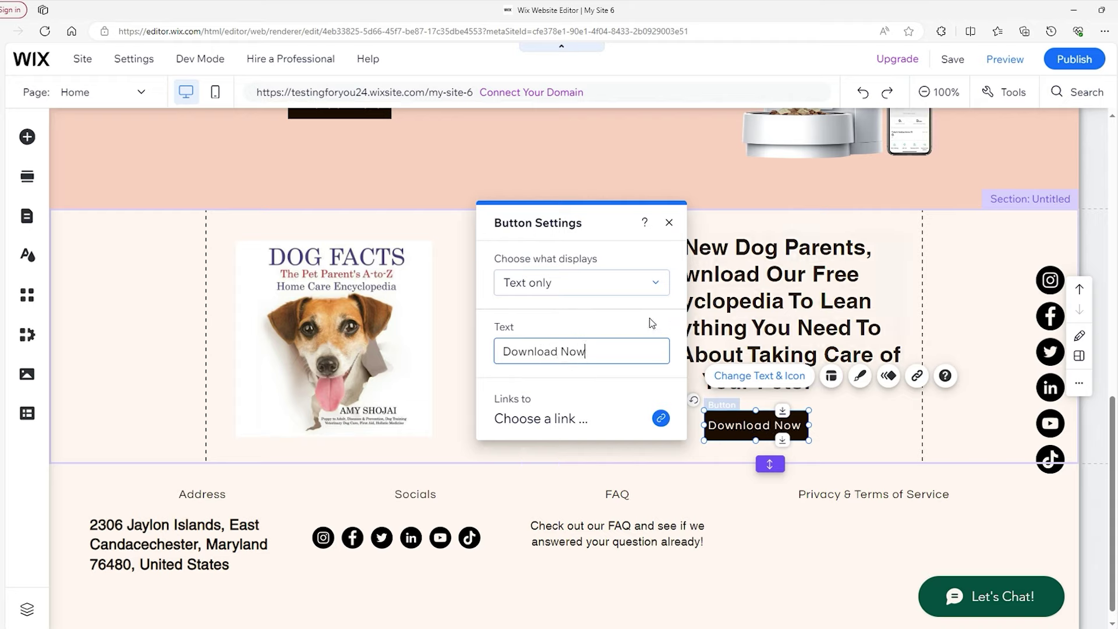
pyautogui.click(669, 223)
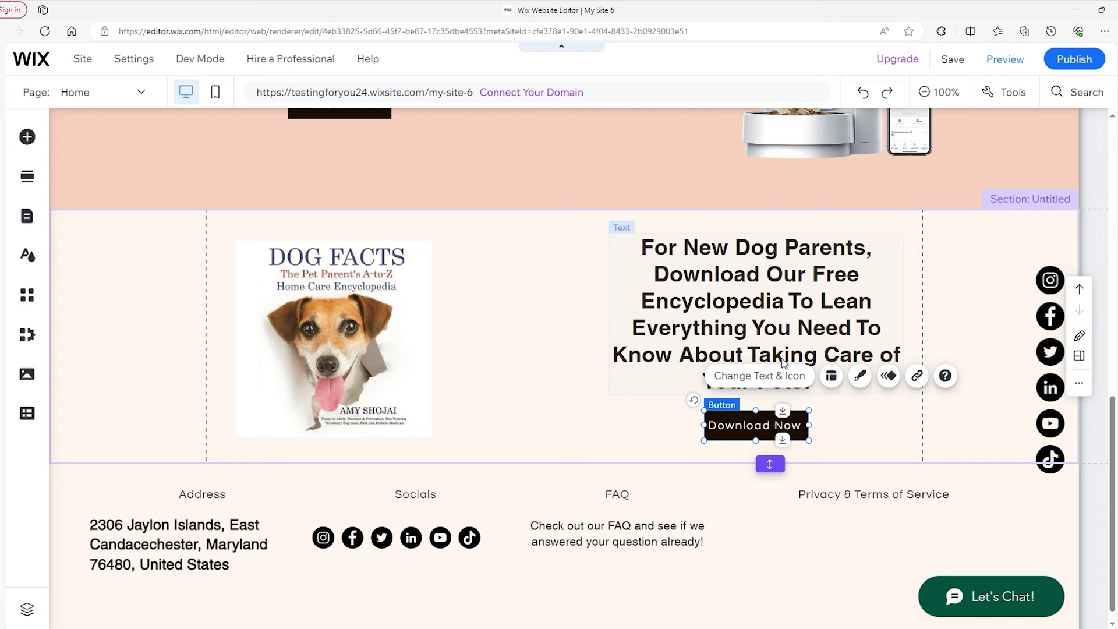
# Shift the encyclopedia title and the "Download Now" button slightly toward the section's right edge
pyautogui.click(822, 292)
pyautogui.click(776, 425)
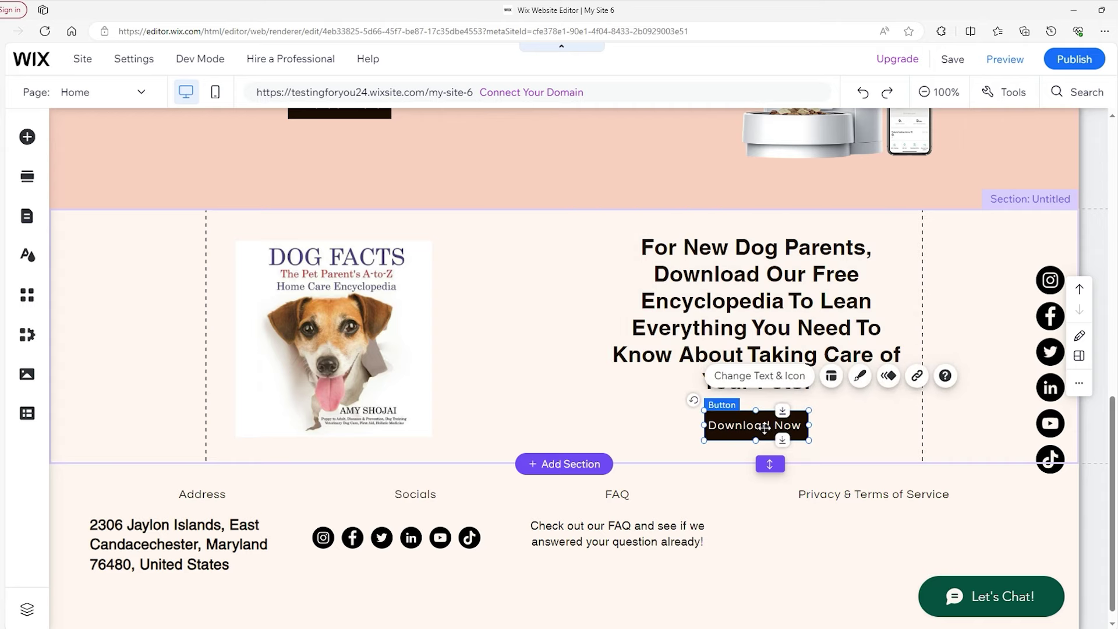
pyautogui.moveTo(761, 427); pyautogui.dragTo(849, 429)
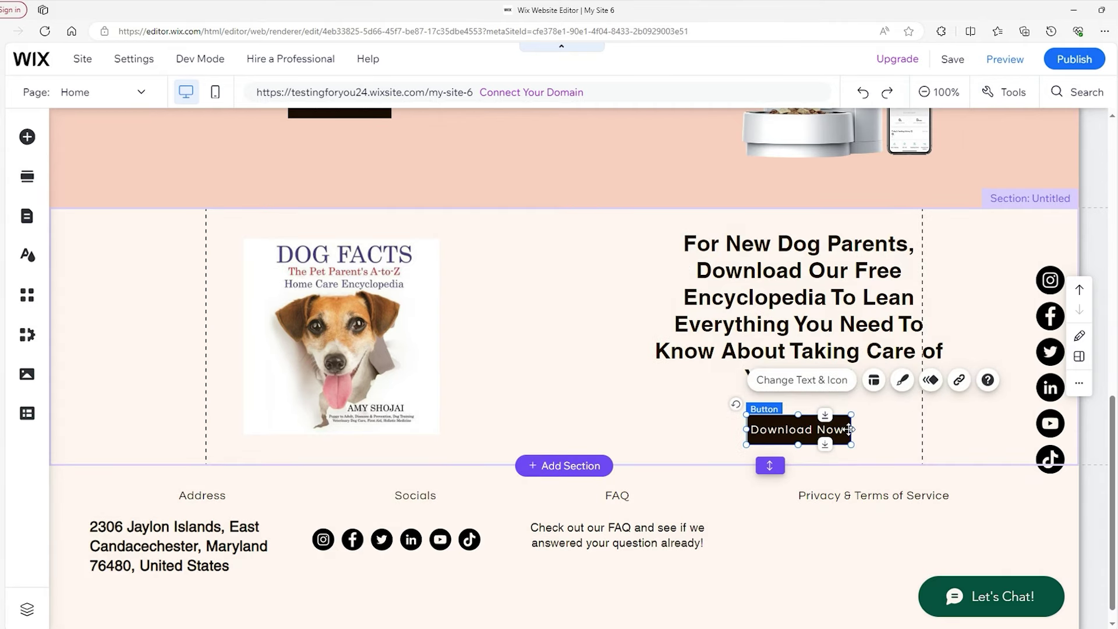
pyautogui.click(930, 420)
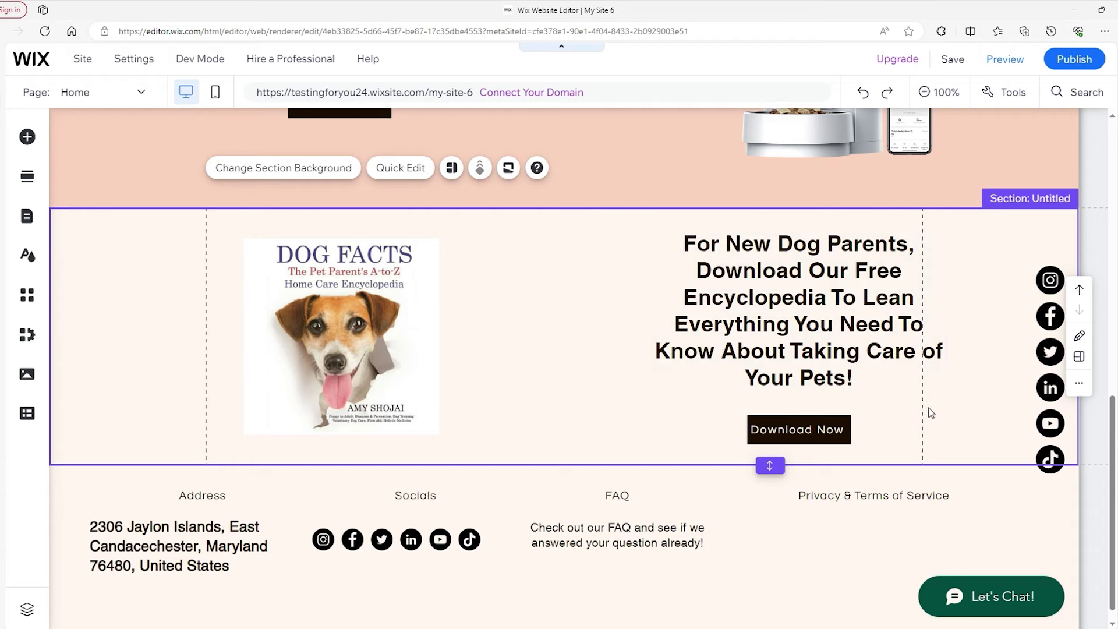
# Add the Online Store to the site
pyautogui.scroll(1, 821, 342)
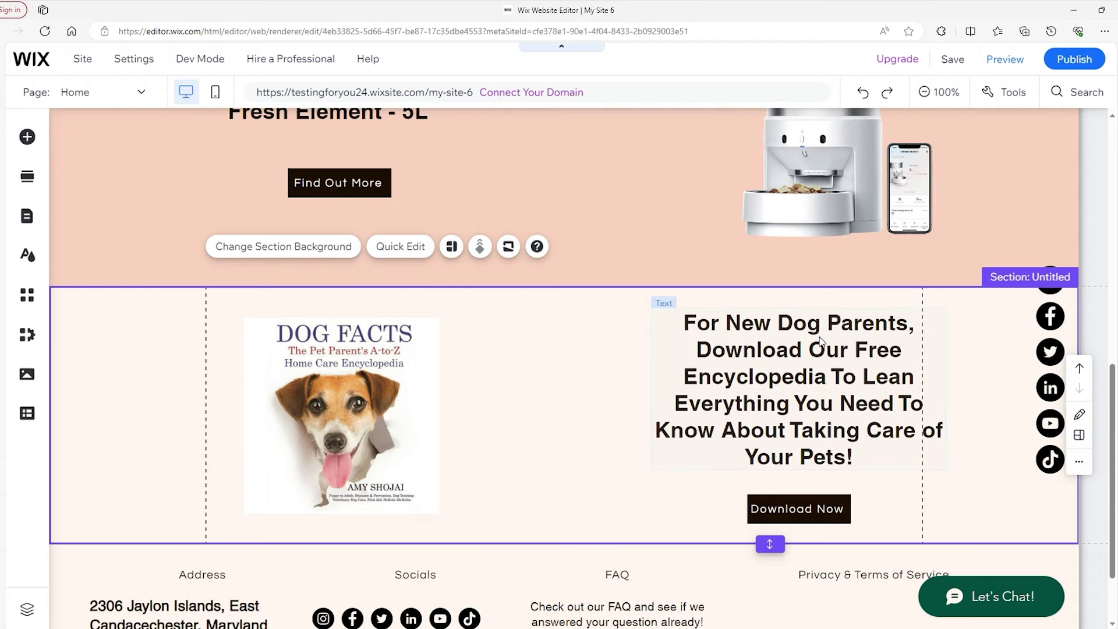
pyautogui.scroll(6, 821, 341)
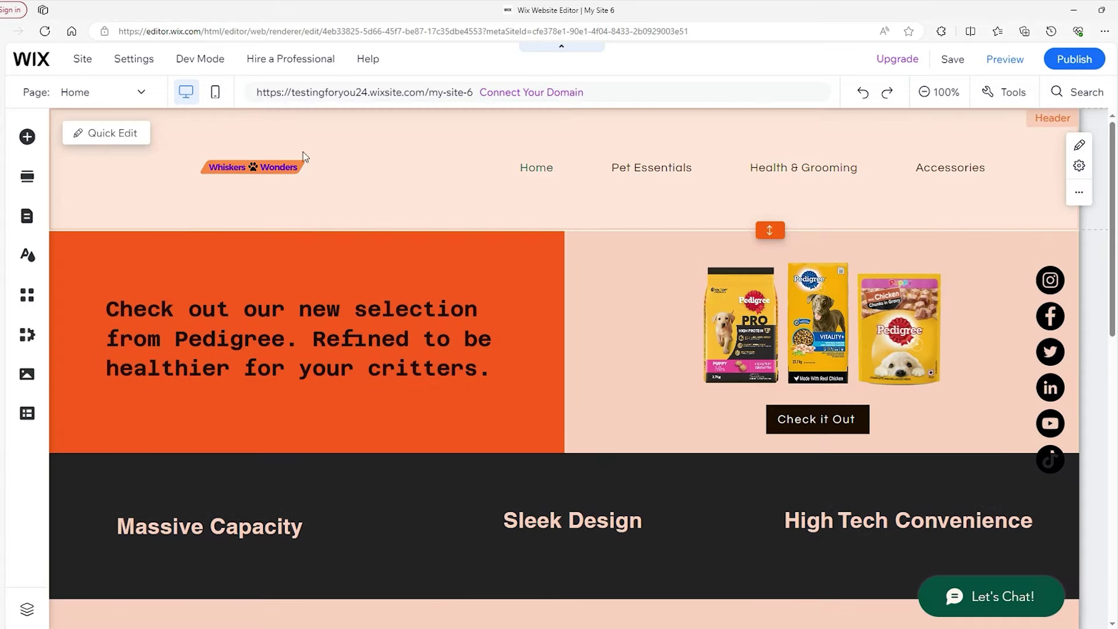
pyautogui.click(27, 136)
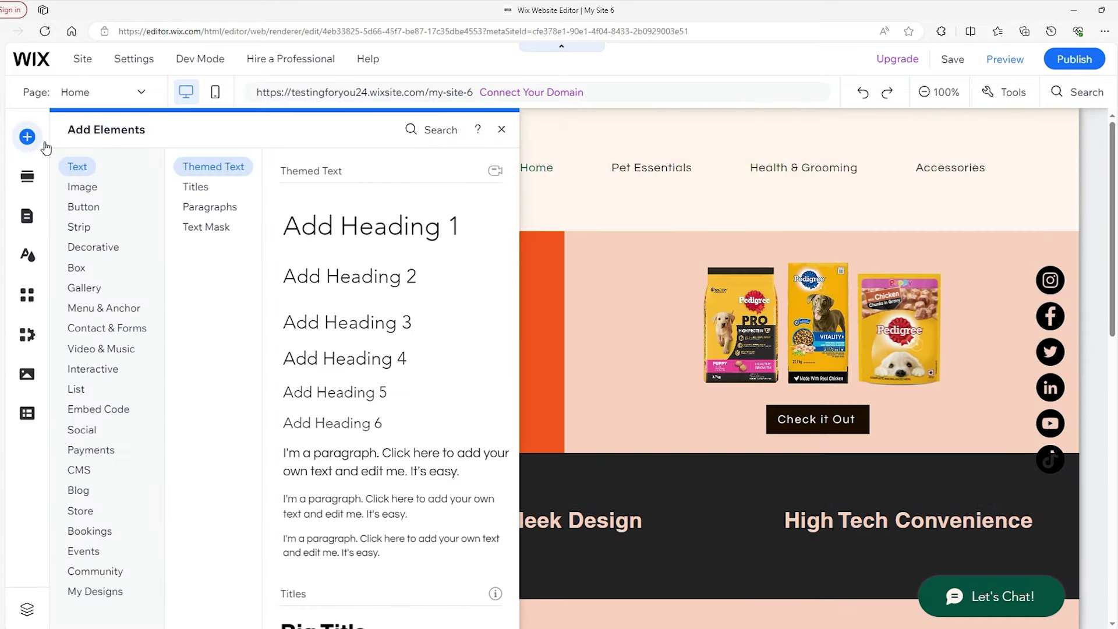
pyautogui.click(79, 510)
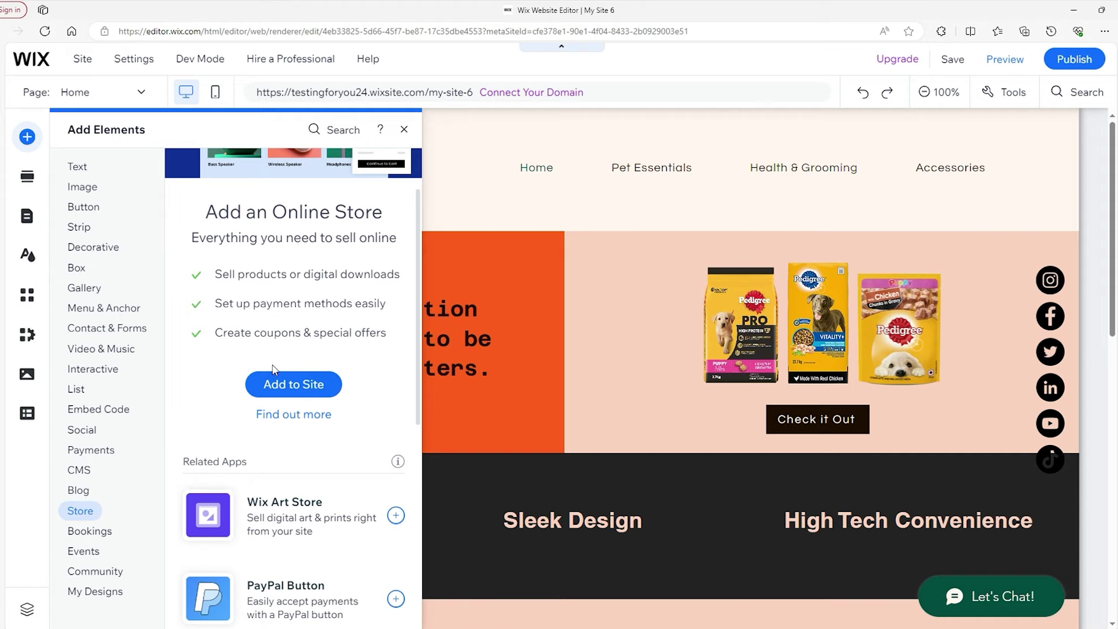
pyautogui.click(299, 385)
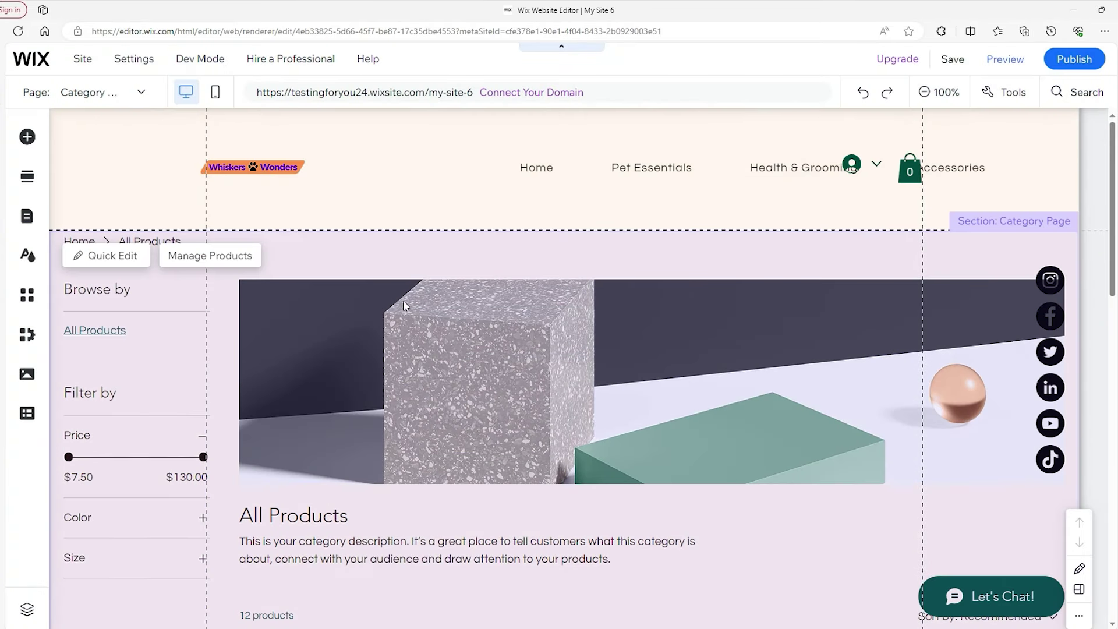
# Look through the store's Category page, from the header icons and filters down to the product grid
pyautogui.scroll(-7, 446, 309)
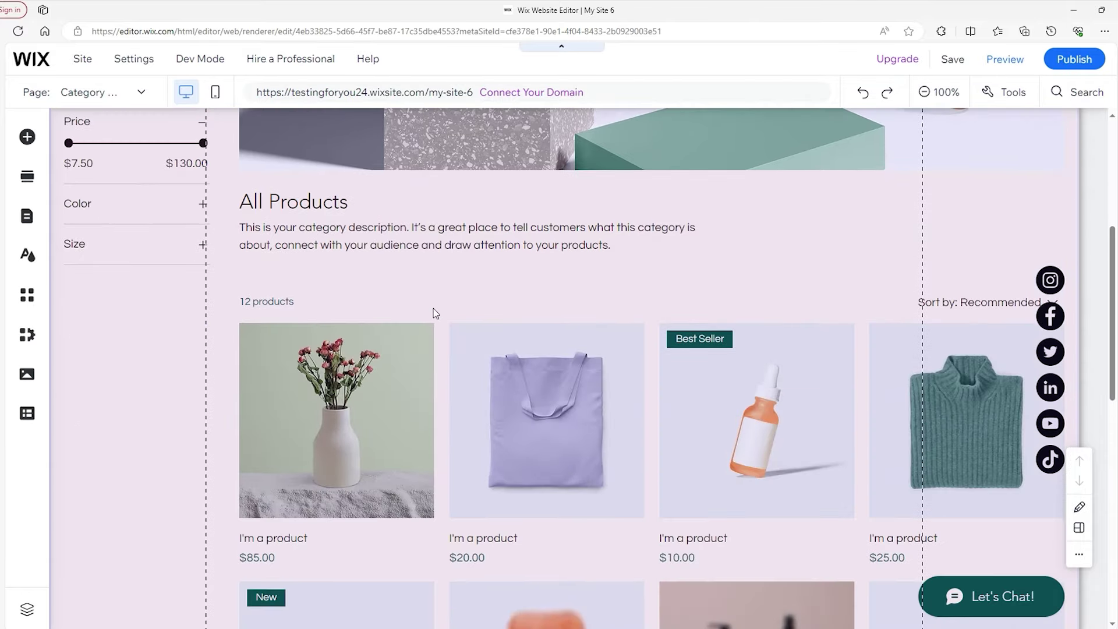
pyautogui.scroll(-10, 459, 315)
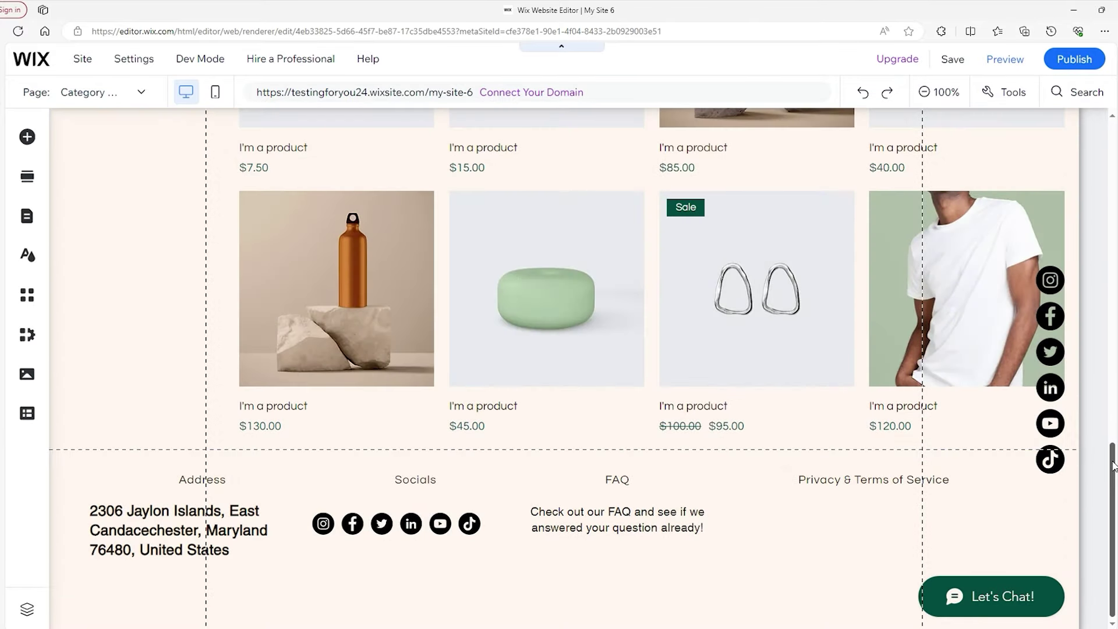
pyautogui.moveTo(1112, 463); pyautogui.dragTo(1103, 142)
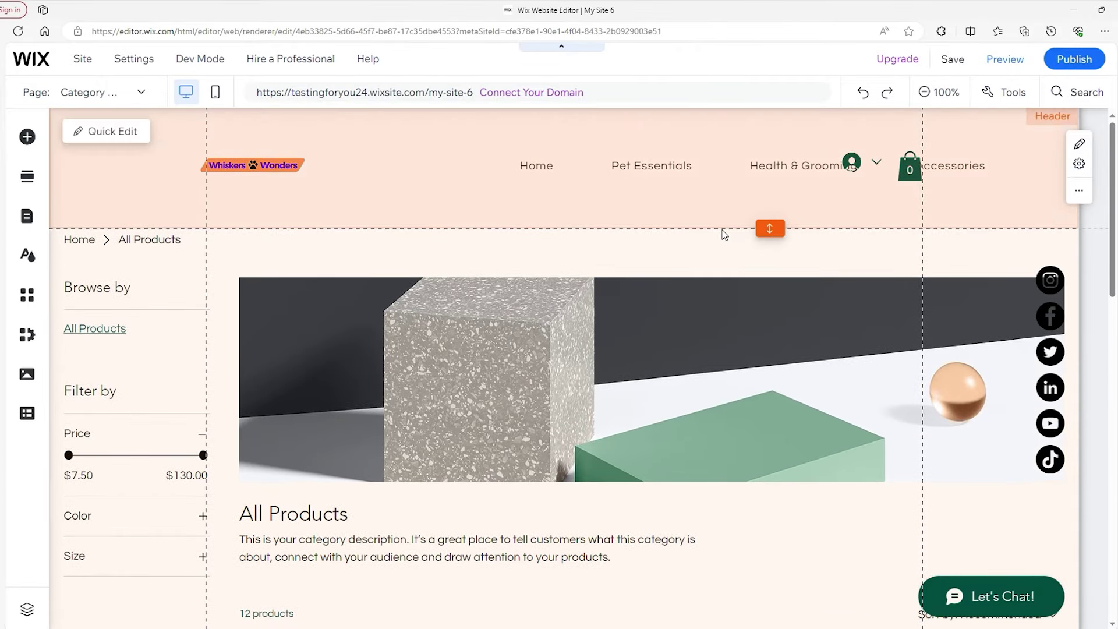
pyautogui.scroll(-1, 338, 375)
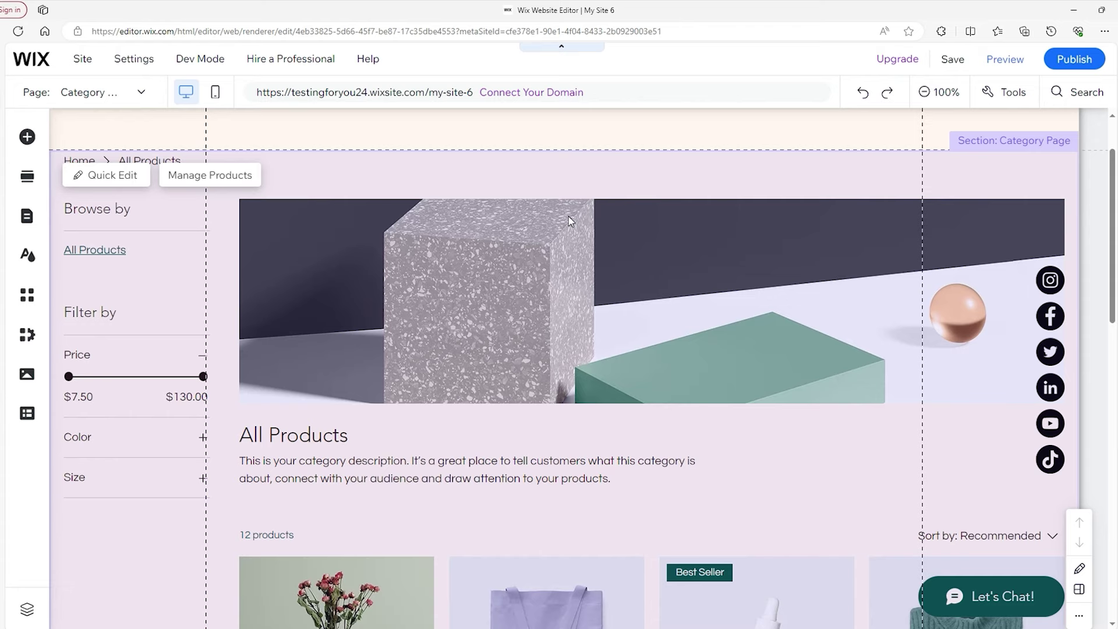
pyautogui.scroll(1, 569, 215)
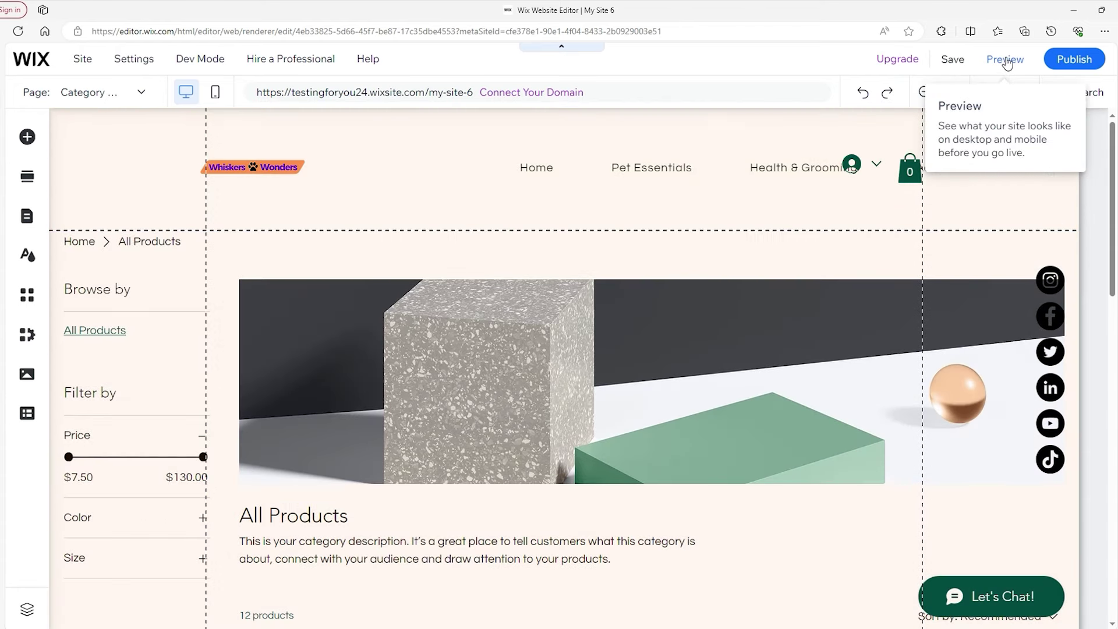
# Preview the Category page and filter its products to the $7.50–$50.38 price range
pyautogui.click(1005, 60)
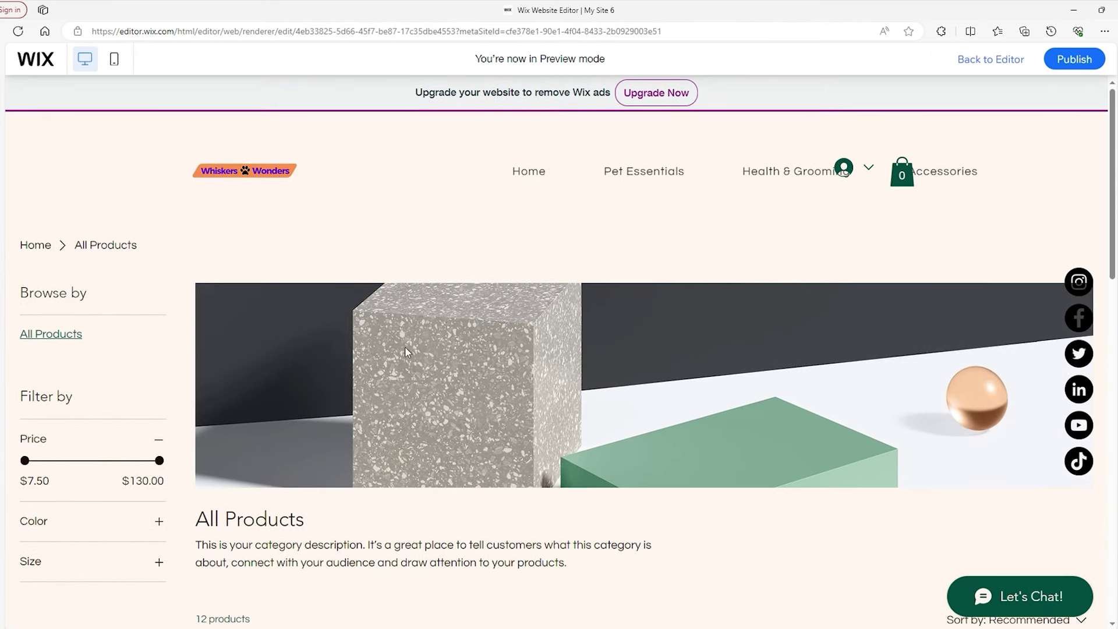
pyautogui.scroll(-6, 708, 356)
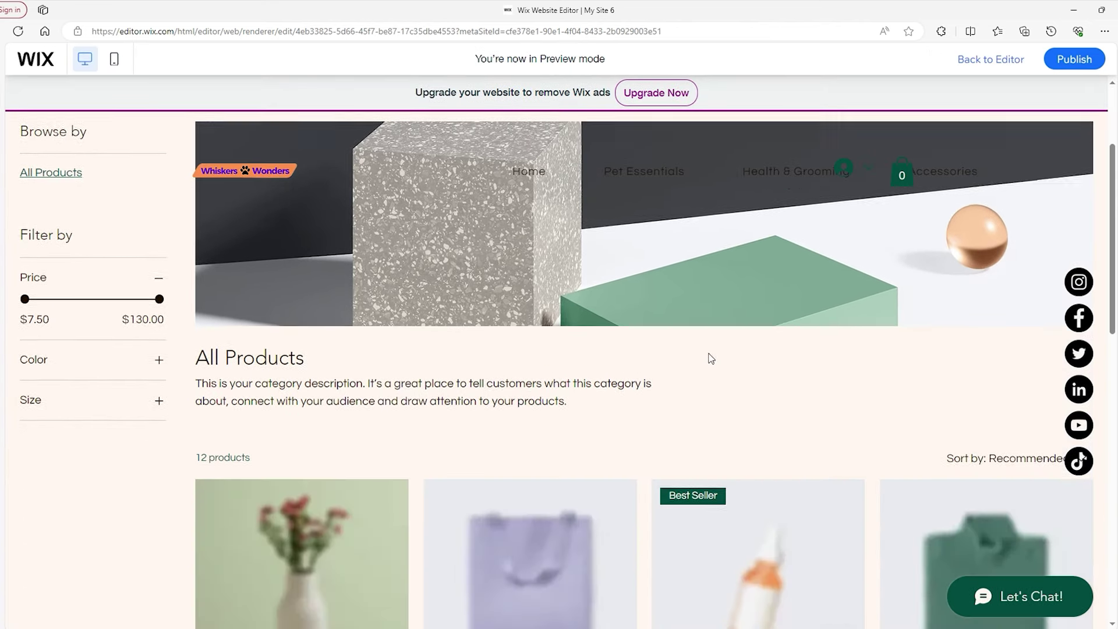
pyautogui.scroll(-3, 254, 448)
pyautogui.scroll(5, 153, 400)
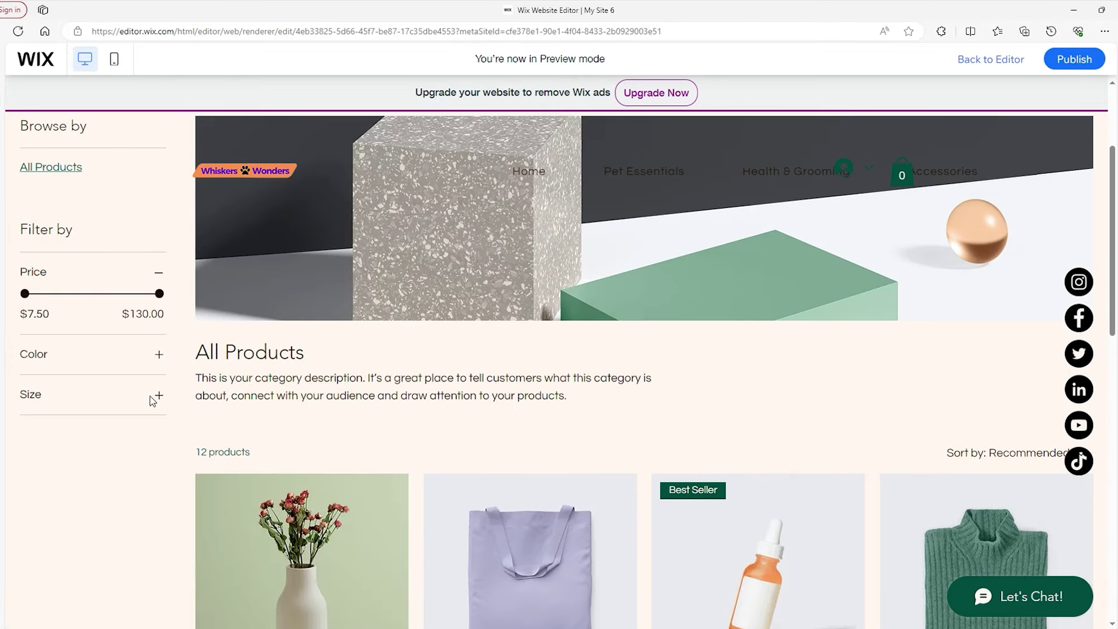
pyautogui.moveTo(156, 299); pyautogui.dragTo(71, 298)
pyautogui.scroll(-3, 291, 442)
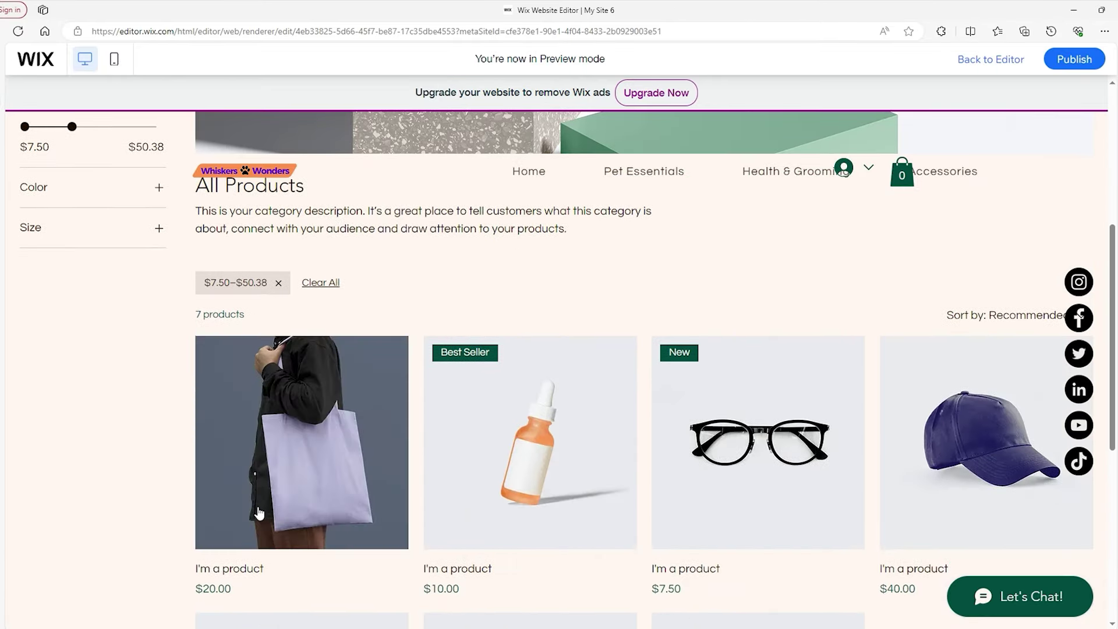
# Check the price-filtered products in the Category page preview and return to the editor
pyautogui.scroll(-2, 855, 506)
pyautogui.scroll(6, 855, 507)
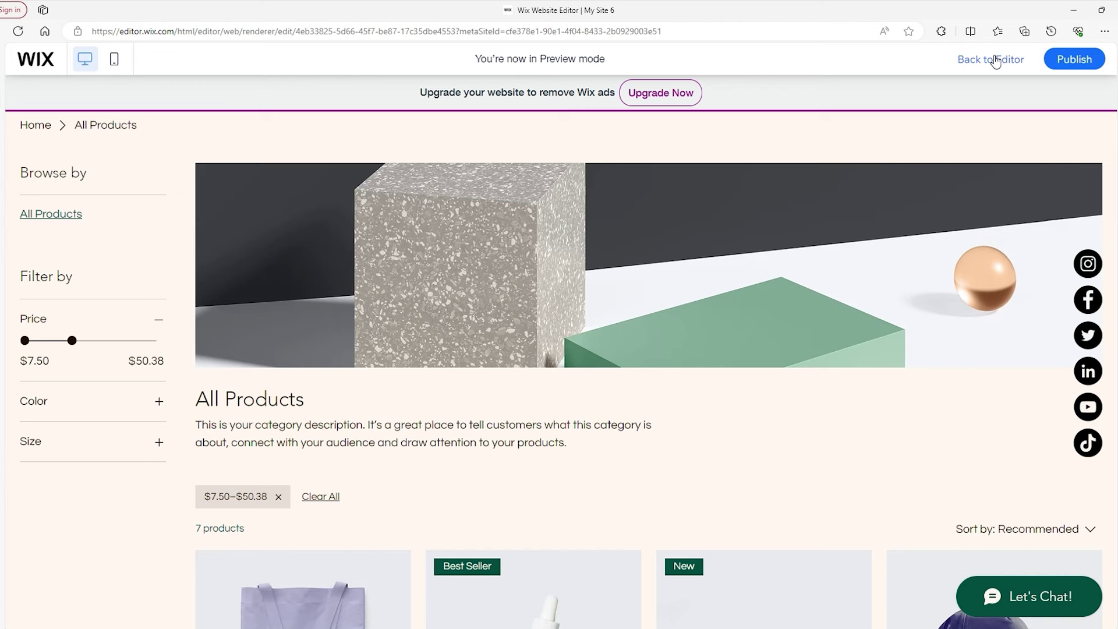
pyautogui.click(994, 60)
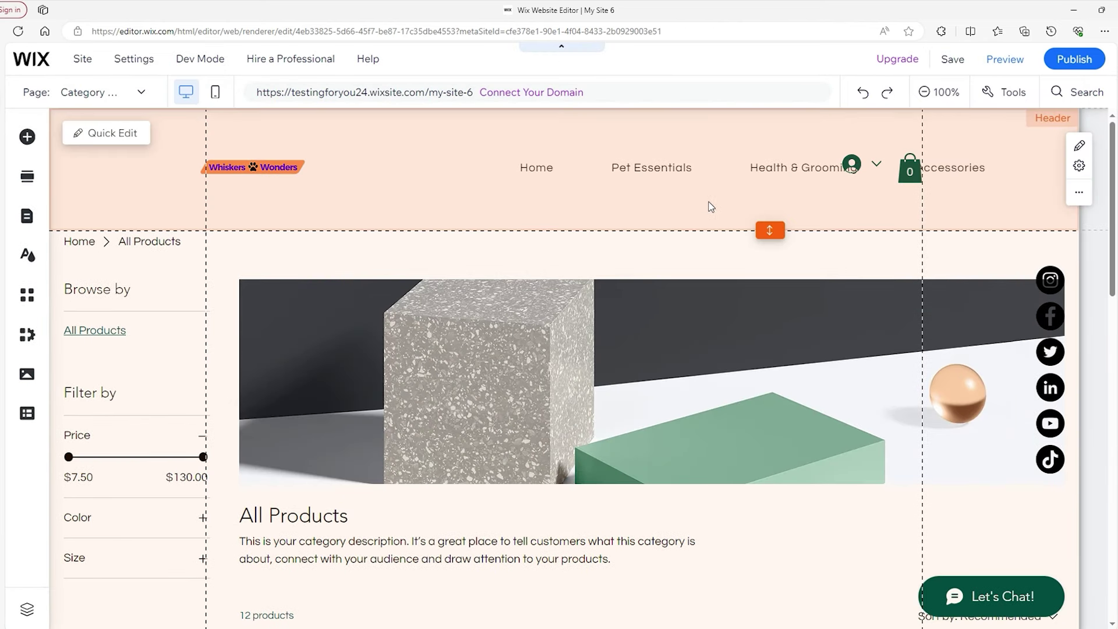
# Switch to the store's Product Page and look over its product image, price, info sections and description
pyautogui.click(117, 94)
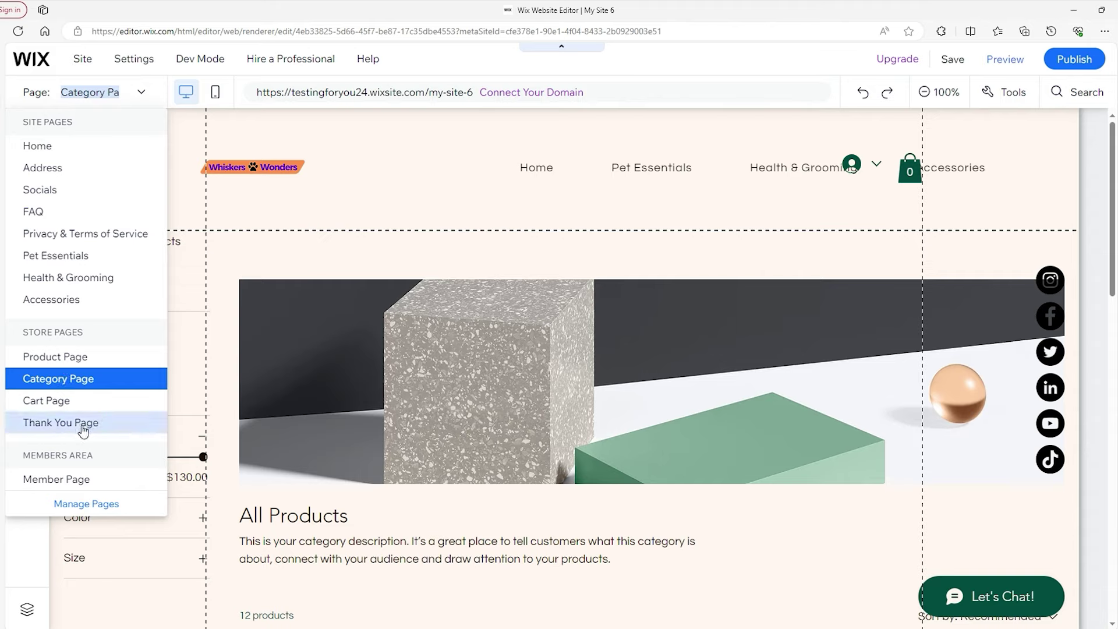
pyautogui.click(63, 361)
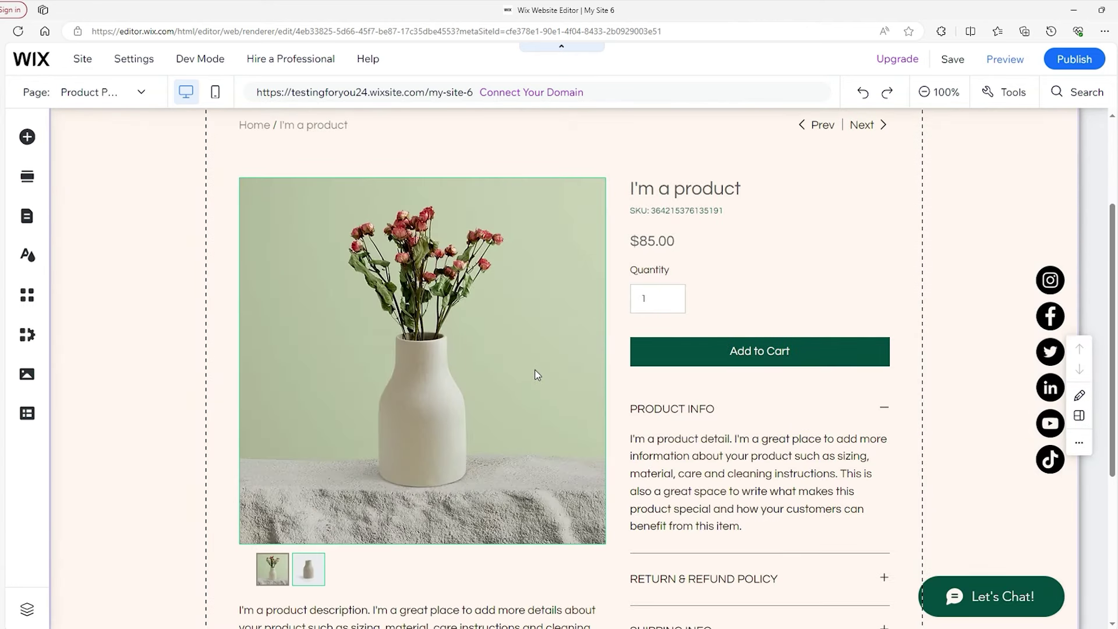
pyautogui.scroll(2, 535, 373)
pyautogui.scroll(-8, 686, 462)
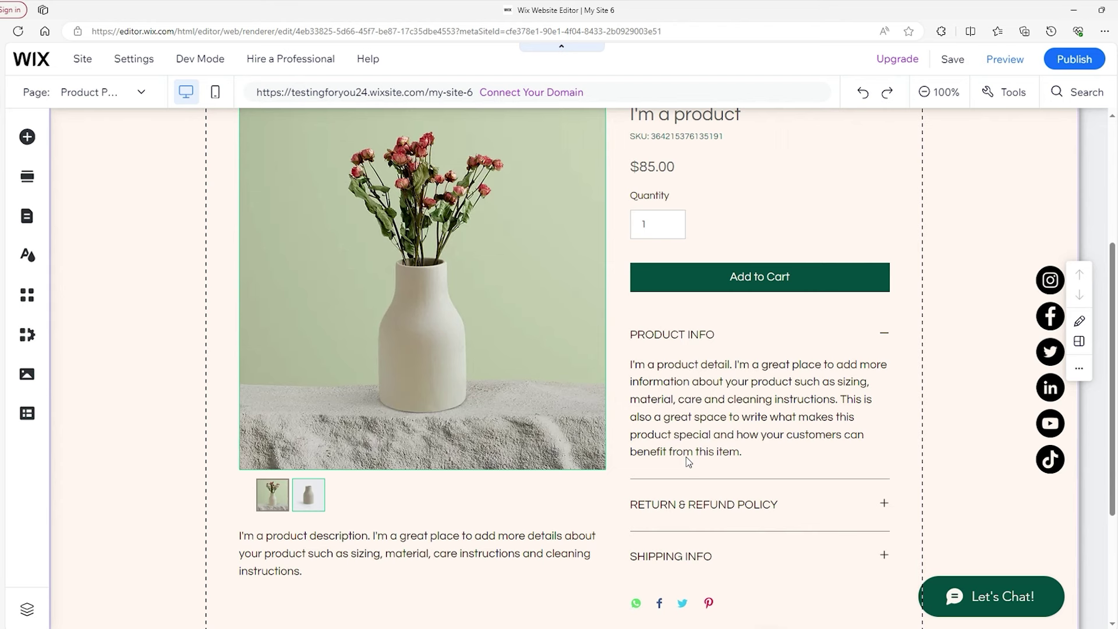
pyautogui.scroll(2, 709, 390)
pyautogui.scroll(2, 757, 443)
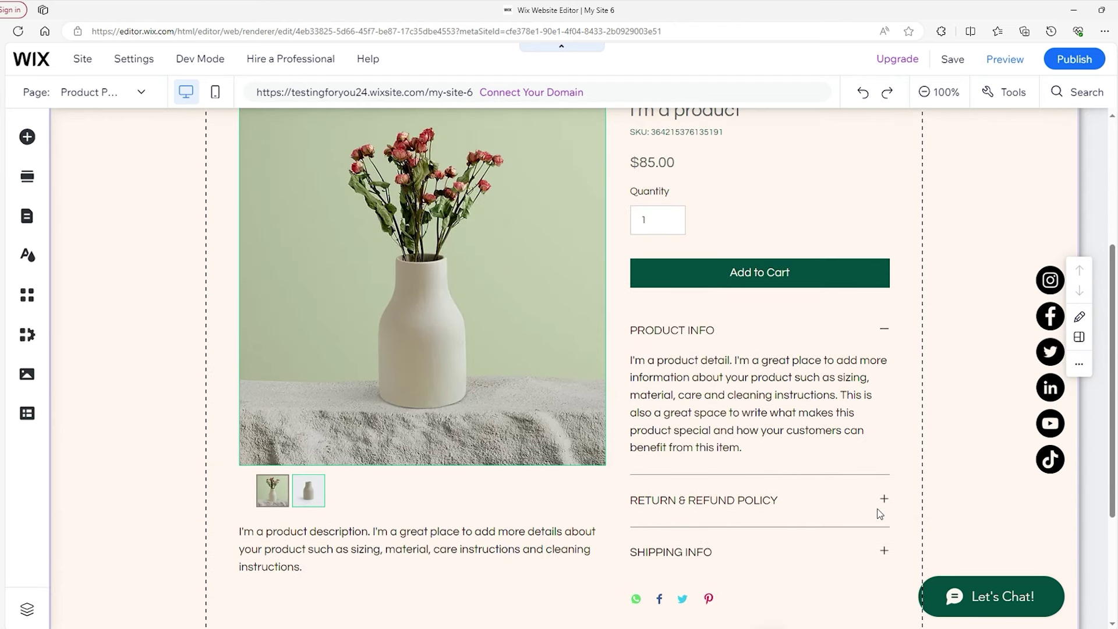
pyautogui.scroll(4, 873, 502)
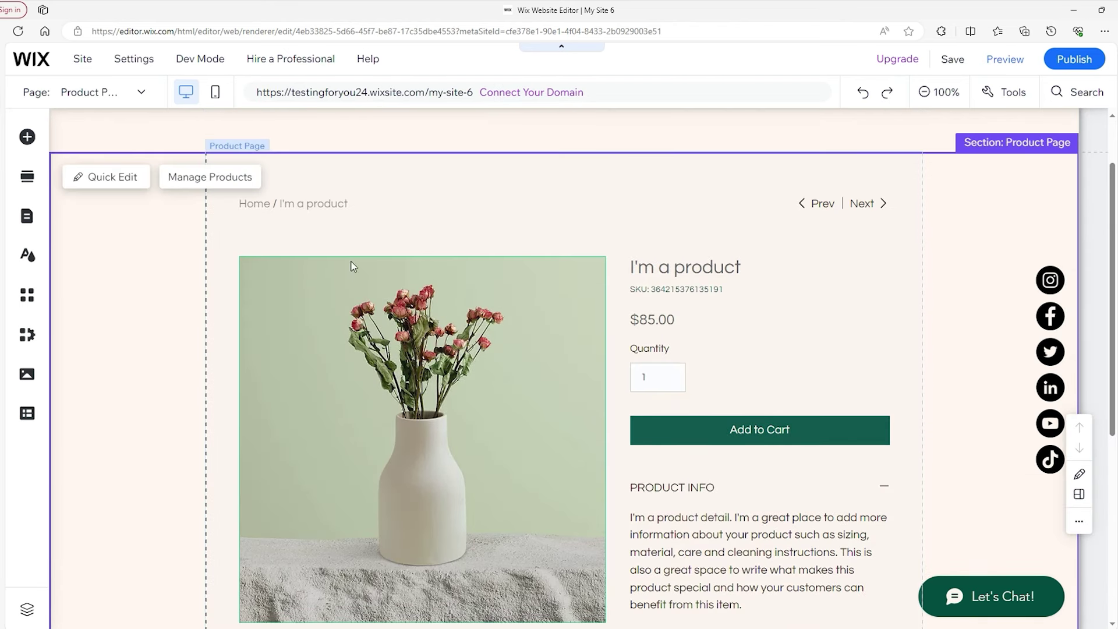
# Switch to the store's Cart Page and look over its layout
pyautogui.click(135, 93)
pyautogui.click(85, 402)
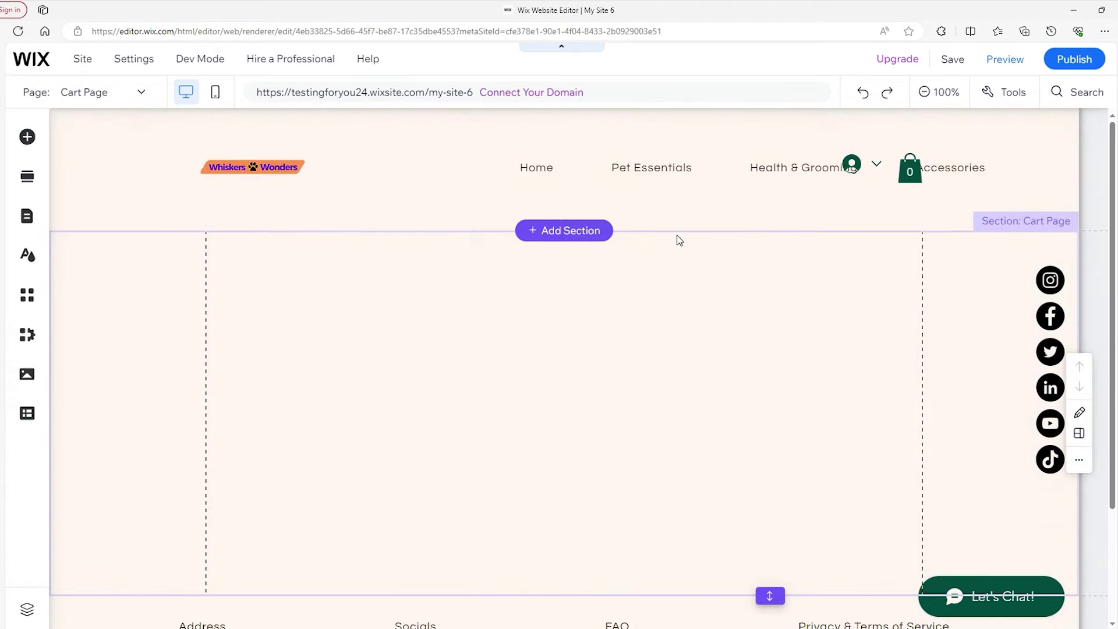
pyautogui.scroll(-1, 646, 273)
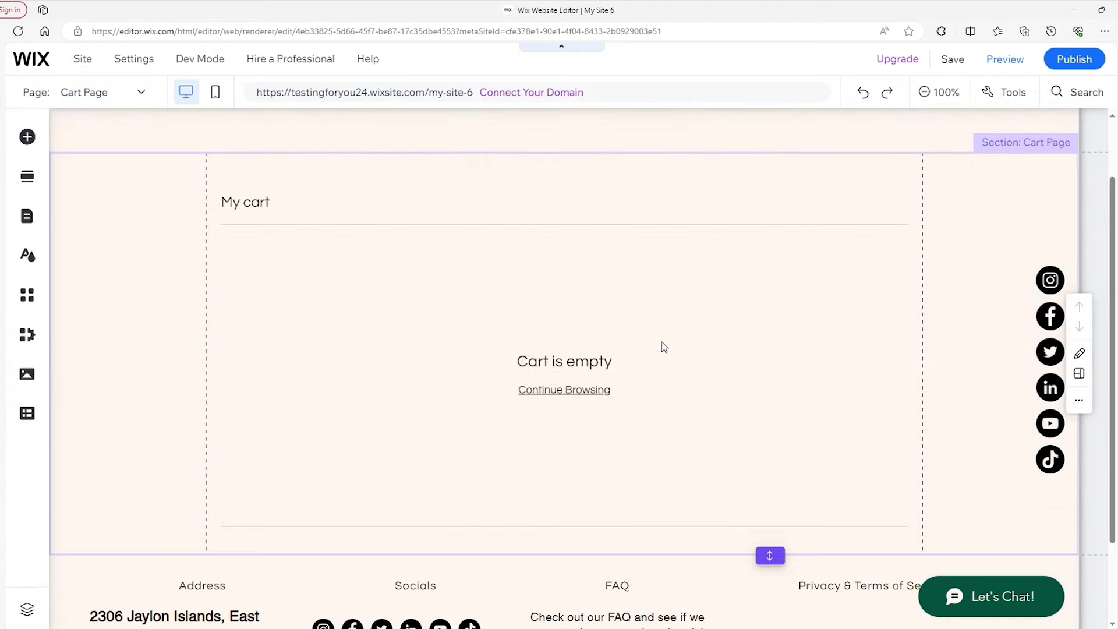
pyautogui.scroll(1, 664, 347)
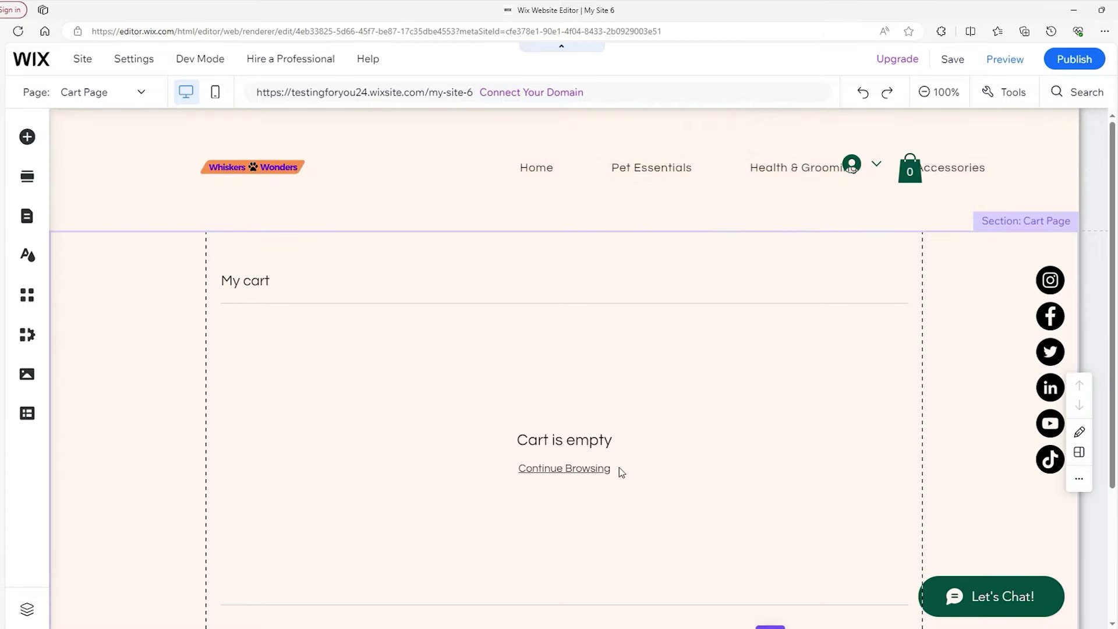
# Switch to the Thank You Page and look through its order summary, address blocks and footer
pyautogui.click(106, 95)
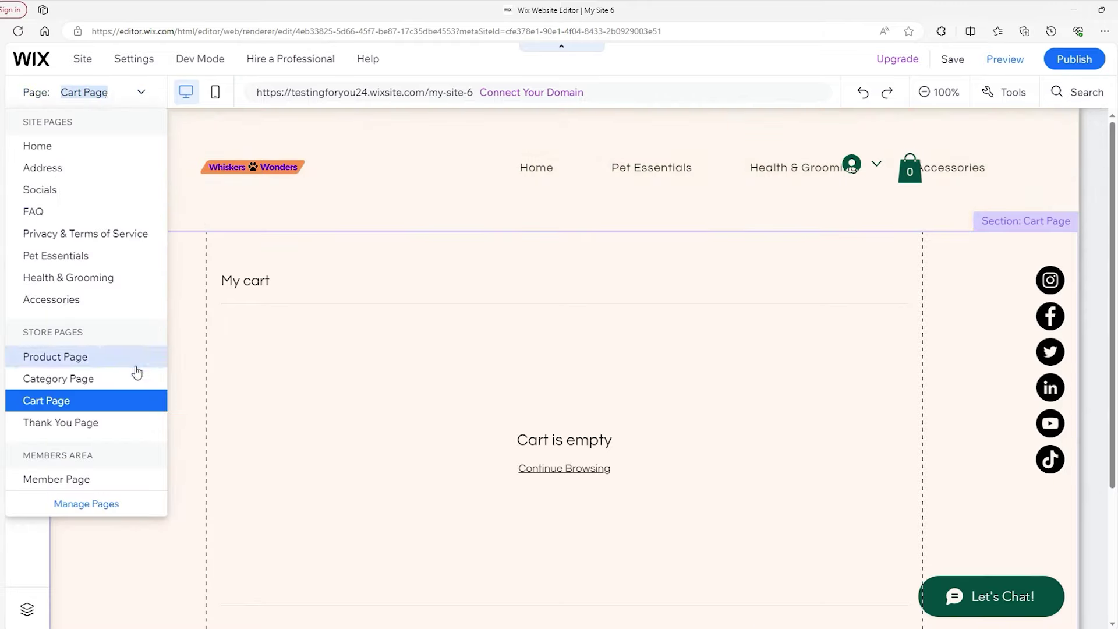
pyautogui.click(80, 428)
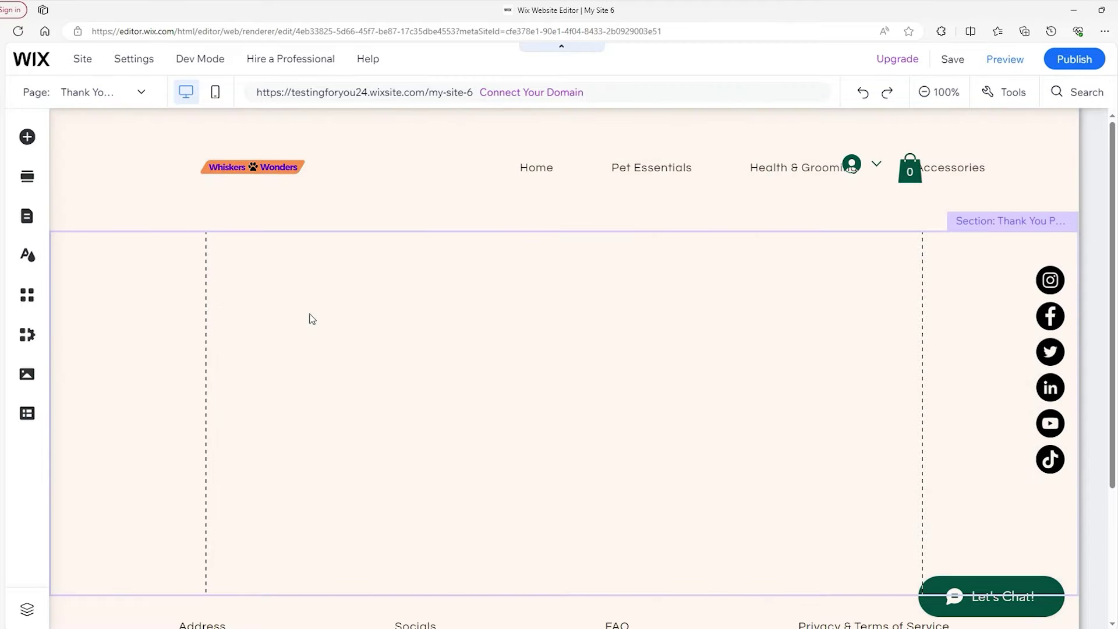
pyautogui.scroll(-3, 323, 320)
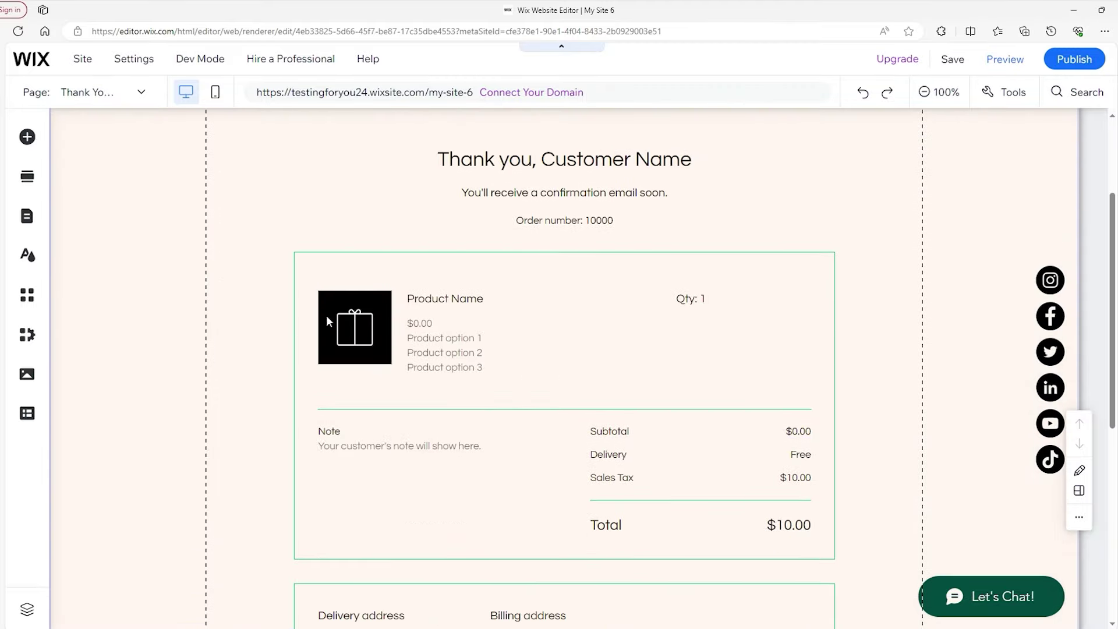
pyautogui.scroll(-4, 592, 444)
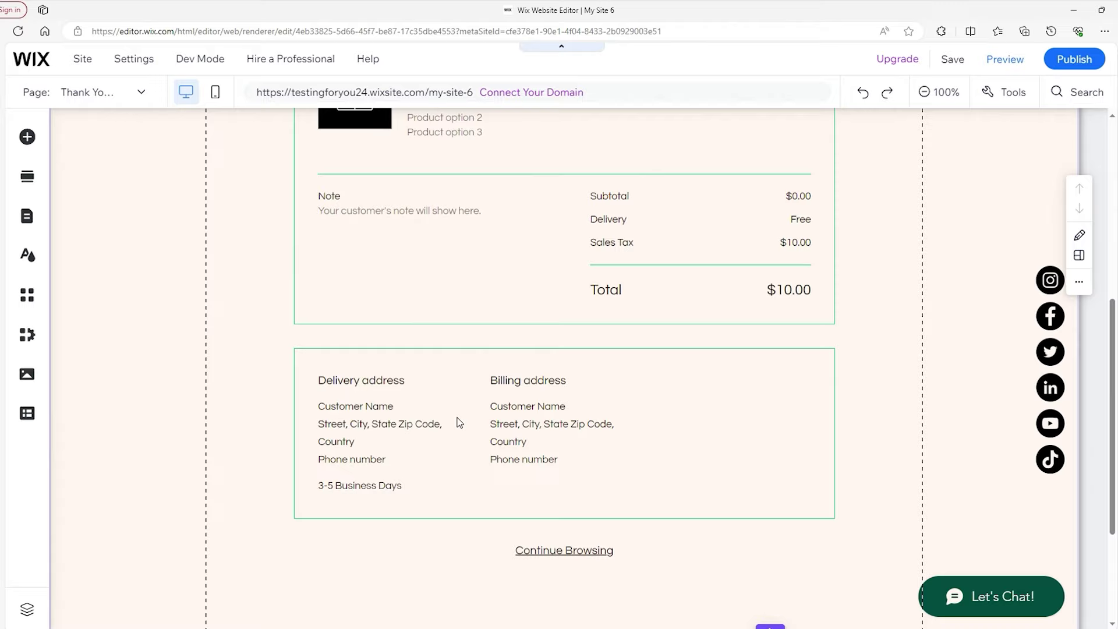
pyautogui.scroll(-3, 586, 544)
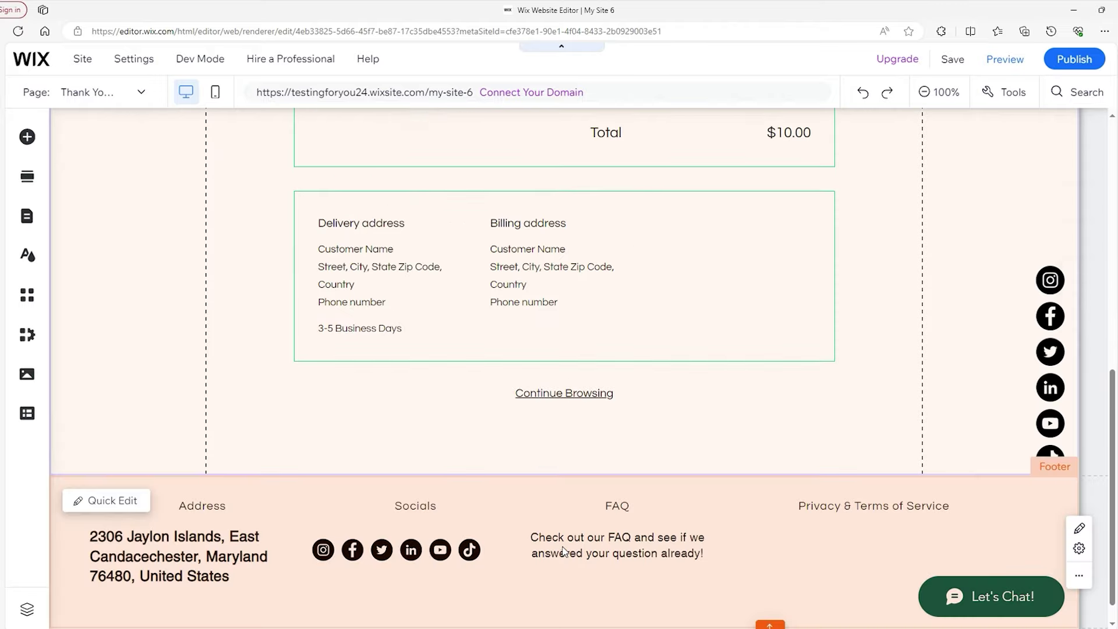
pyautogui.scroll(9, 568, 529)
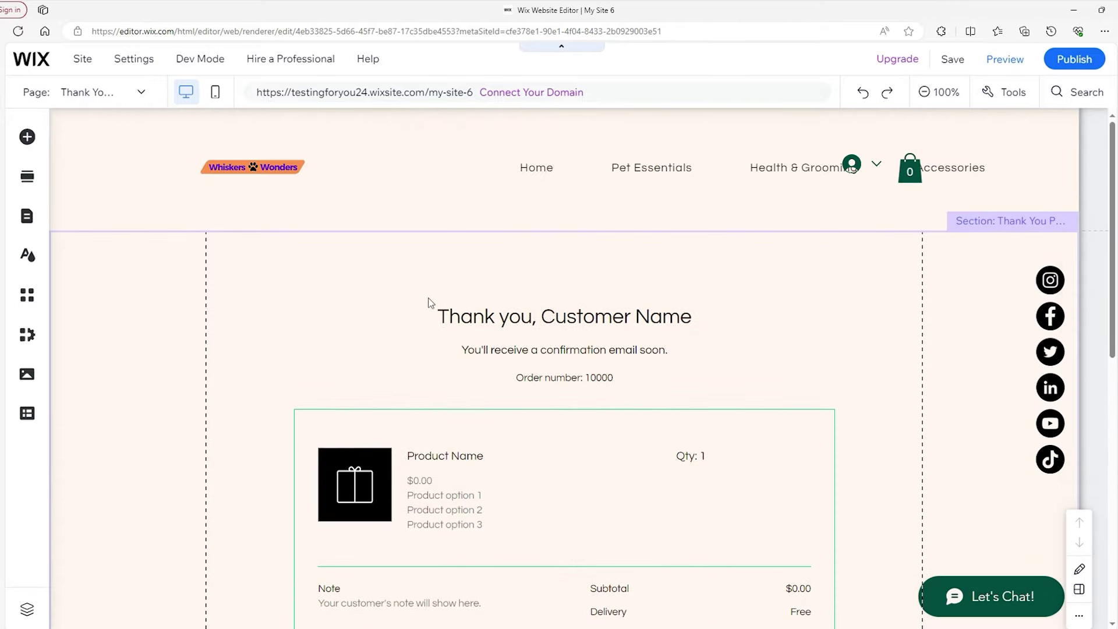
# Switch to the Member Page and look over its account tabs and personal information form
pyautogui.click(70, 92)
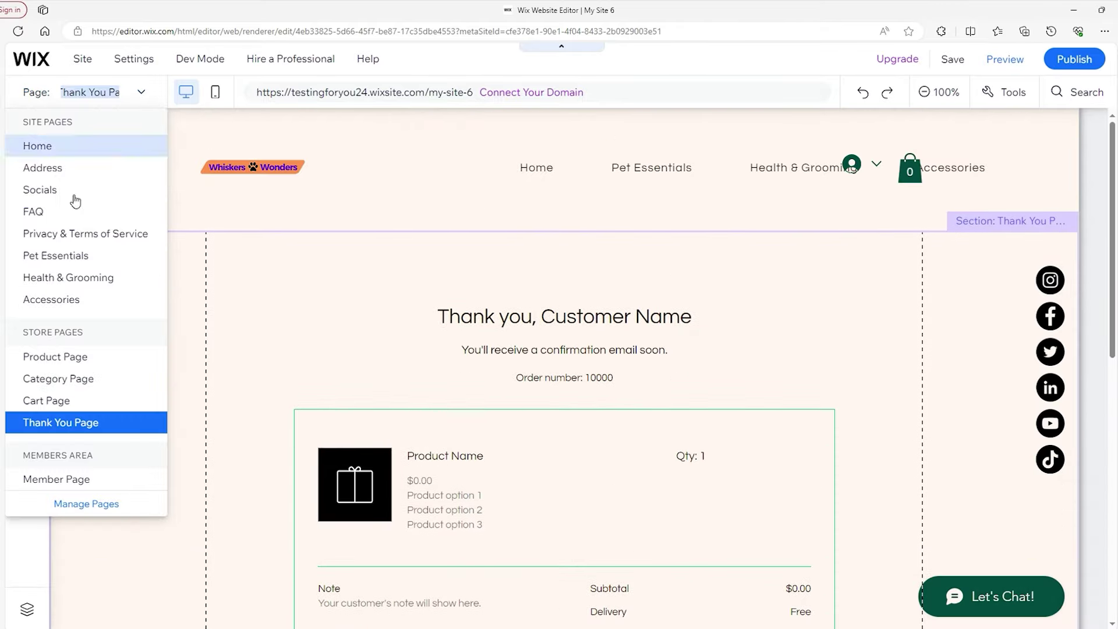
pyautogui.click(82, 480)
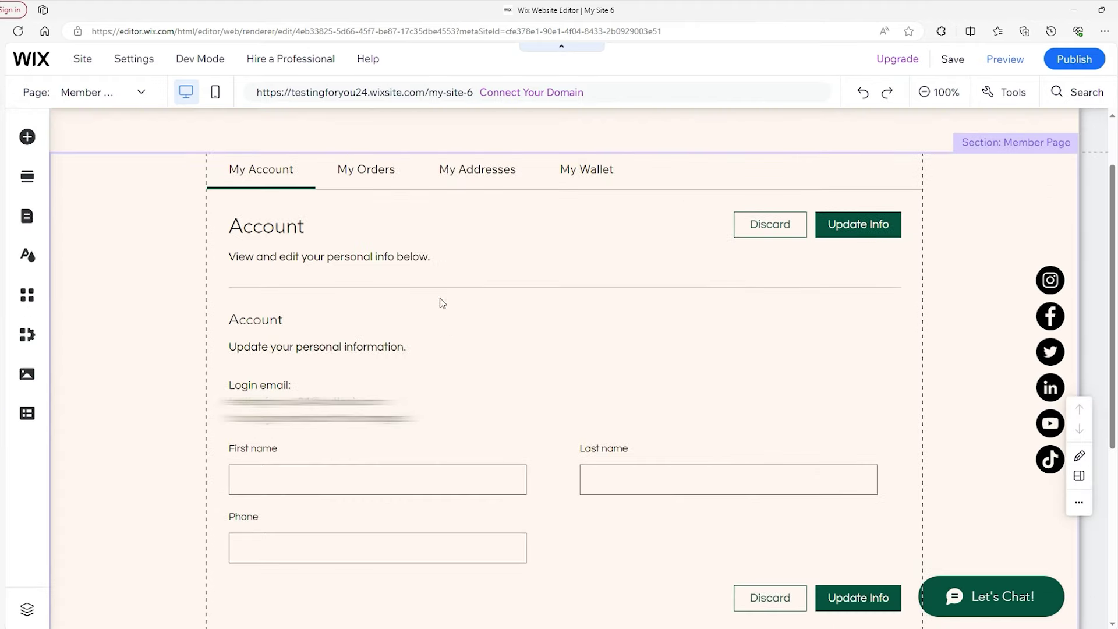
pyautogui.scroll(-2, 449, 395)
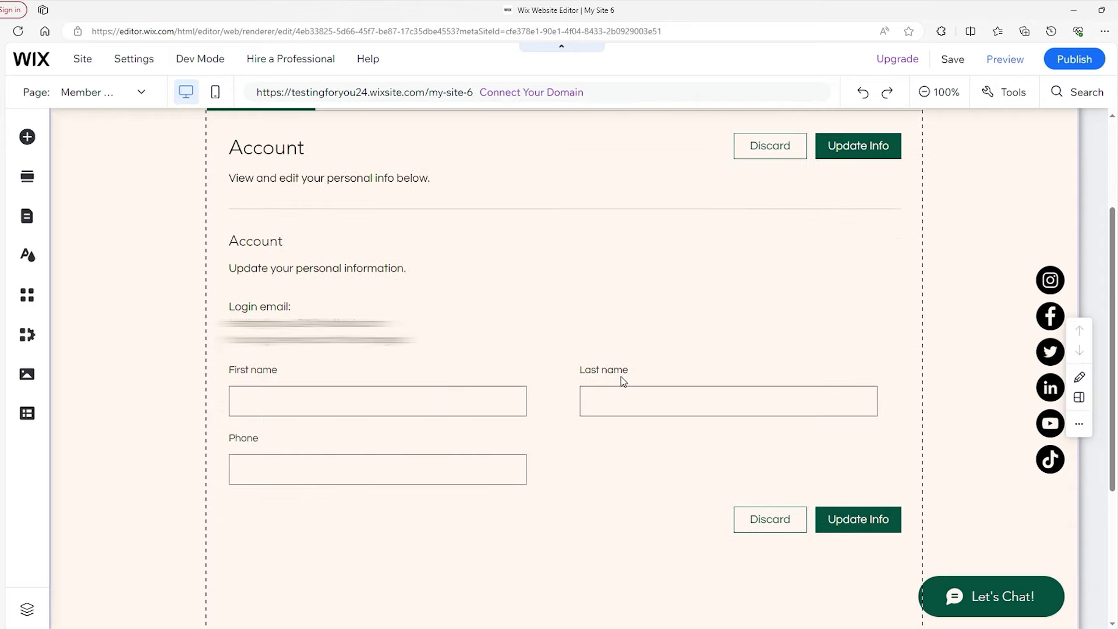
pyautogui.scroll(2, 616, 376)
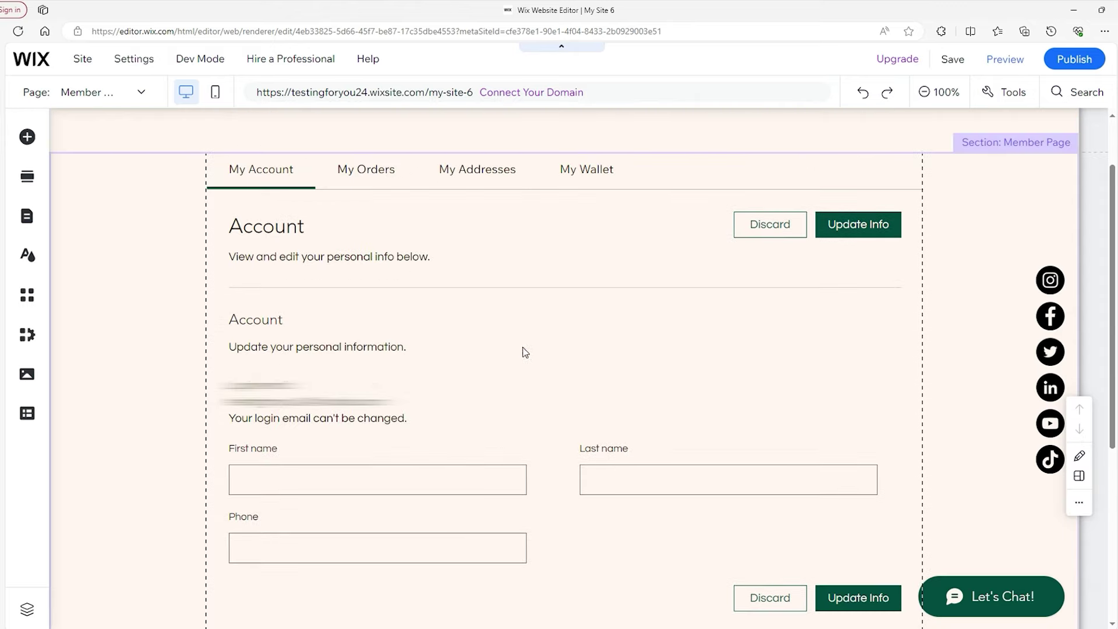
# On the Home page, move the login bar to the header's upper-right corner and the cart icon just below it, clear of the navigation links
pyautogui.click(114, 95)
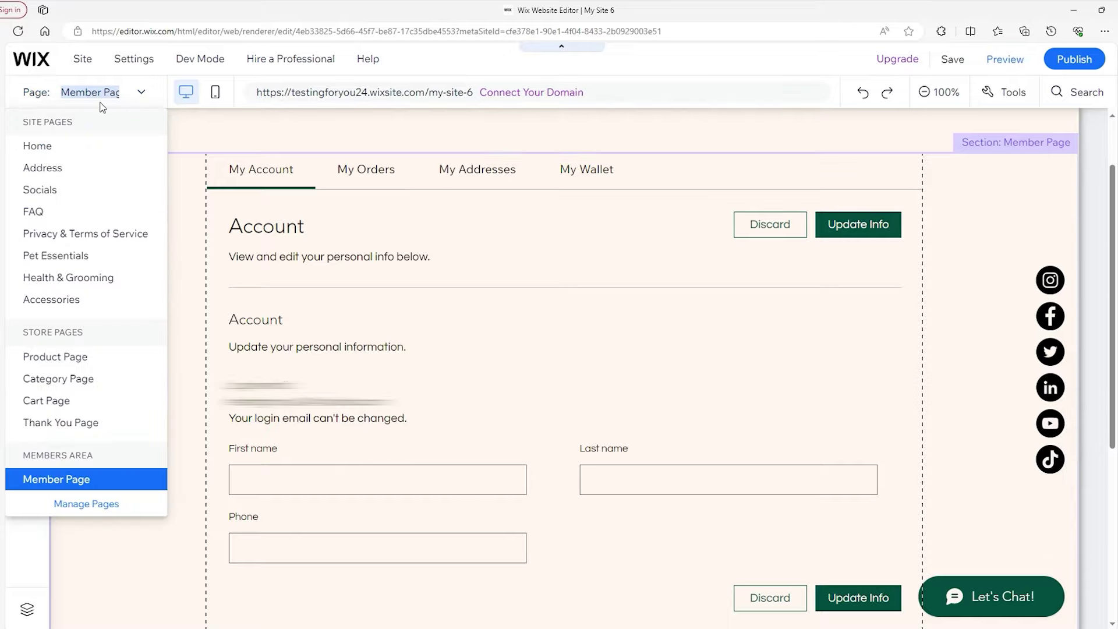
pyautogui.click(76, 149)
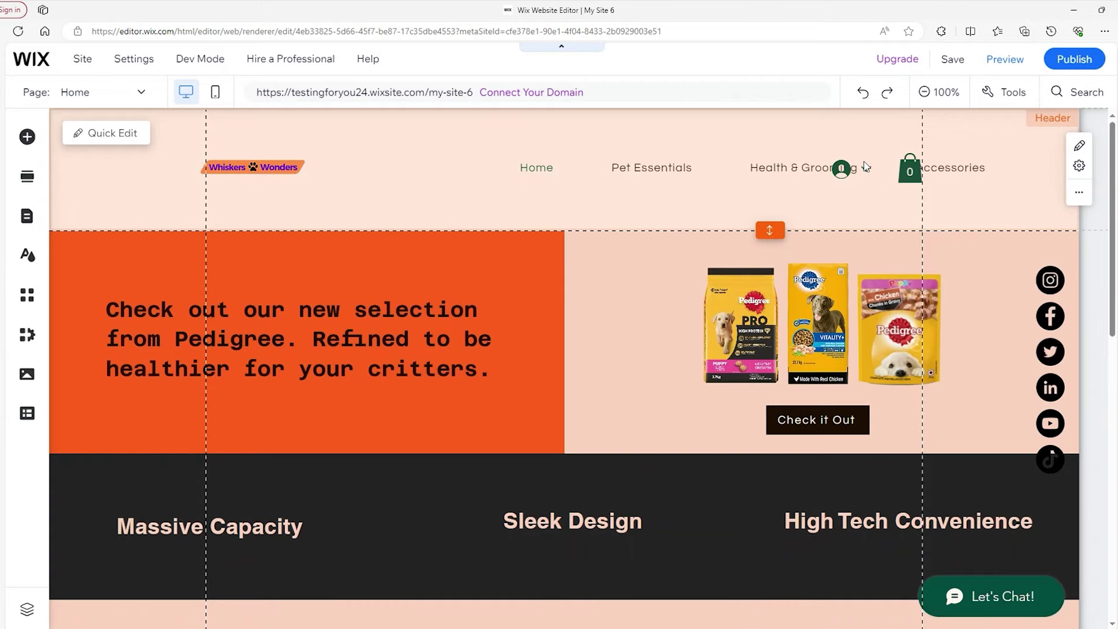
pyautogui.click(841, 174)
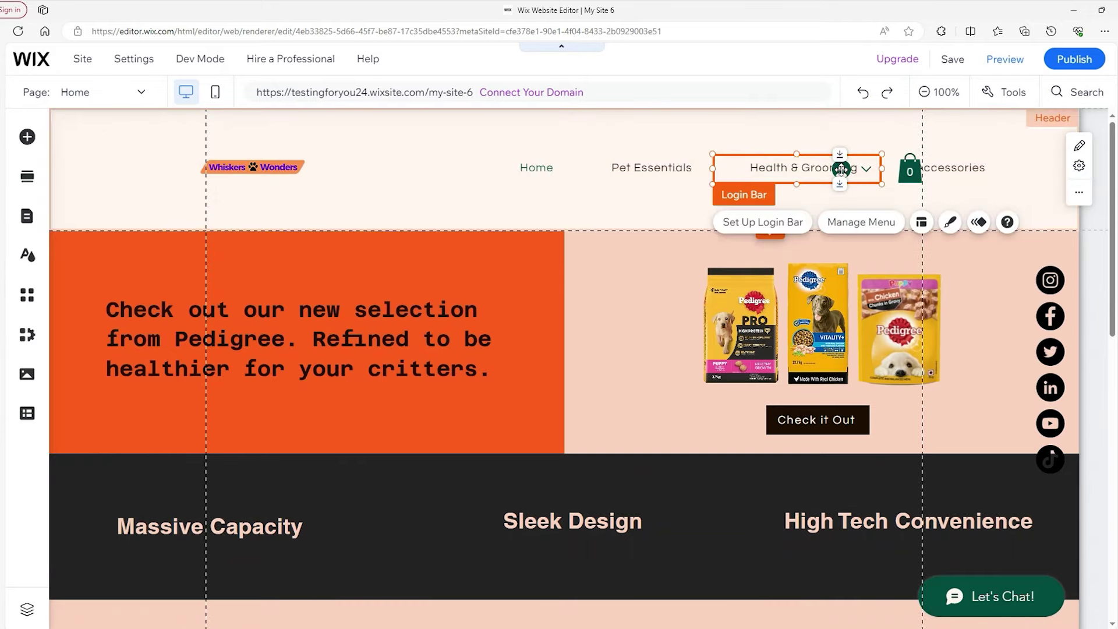
pyautogui.moveTo(841, 170); pyautogui.dragTo(1046, 130)
# Preview the Home page, check the login bar's member menu in the header, and return to the editor
pyautogui.click(1004, 59)
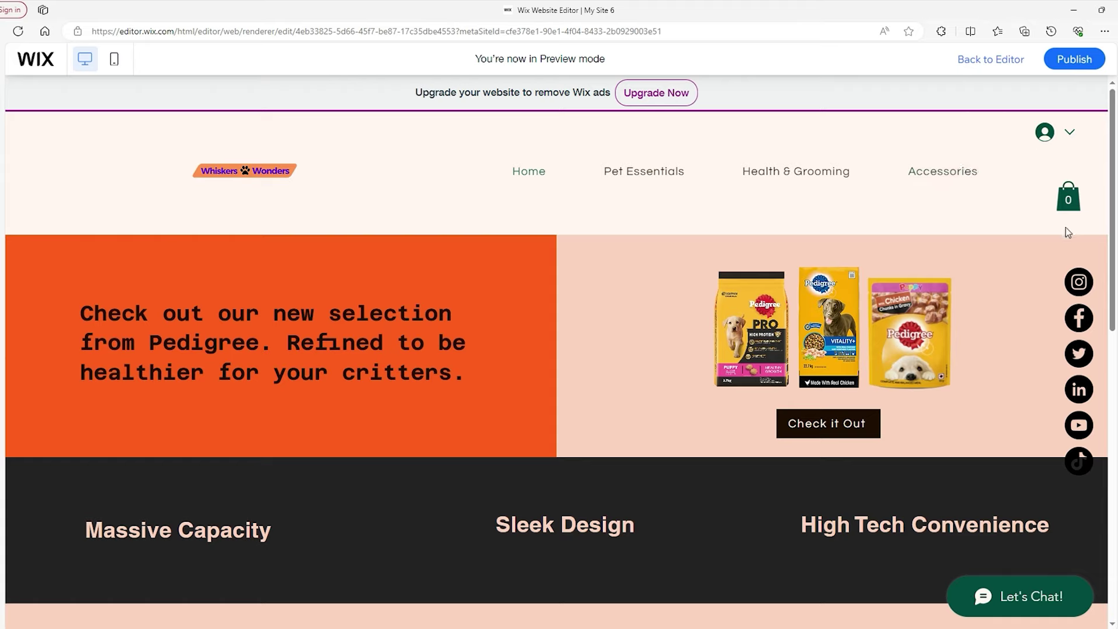
pyautogui.click(1068, 132)
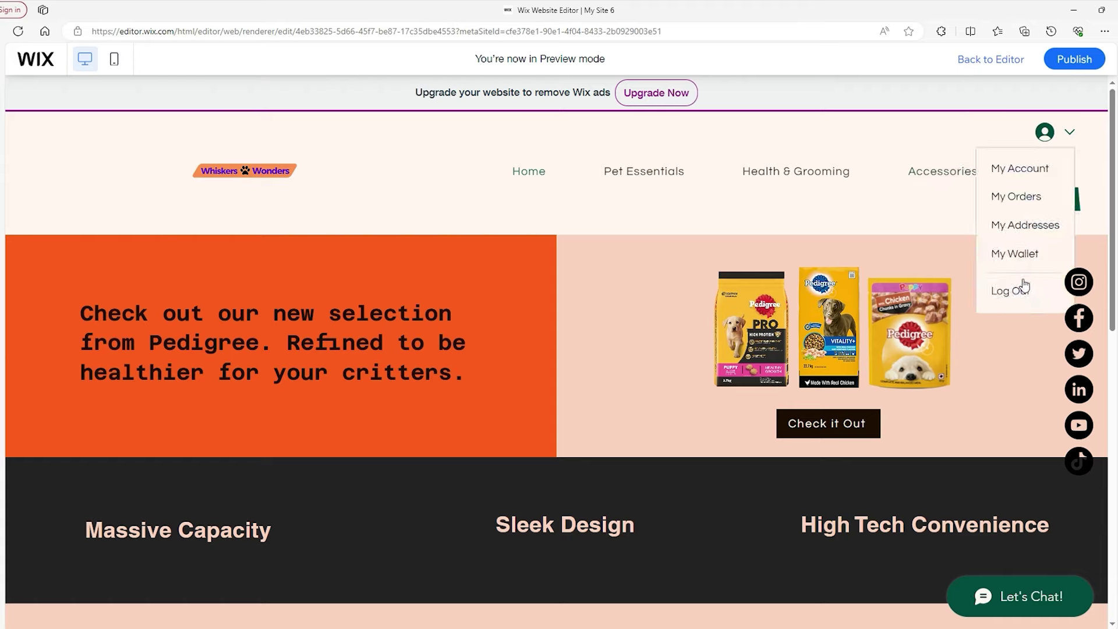
pyautogui.click(1051, 138)
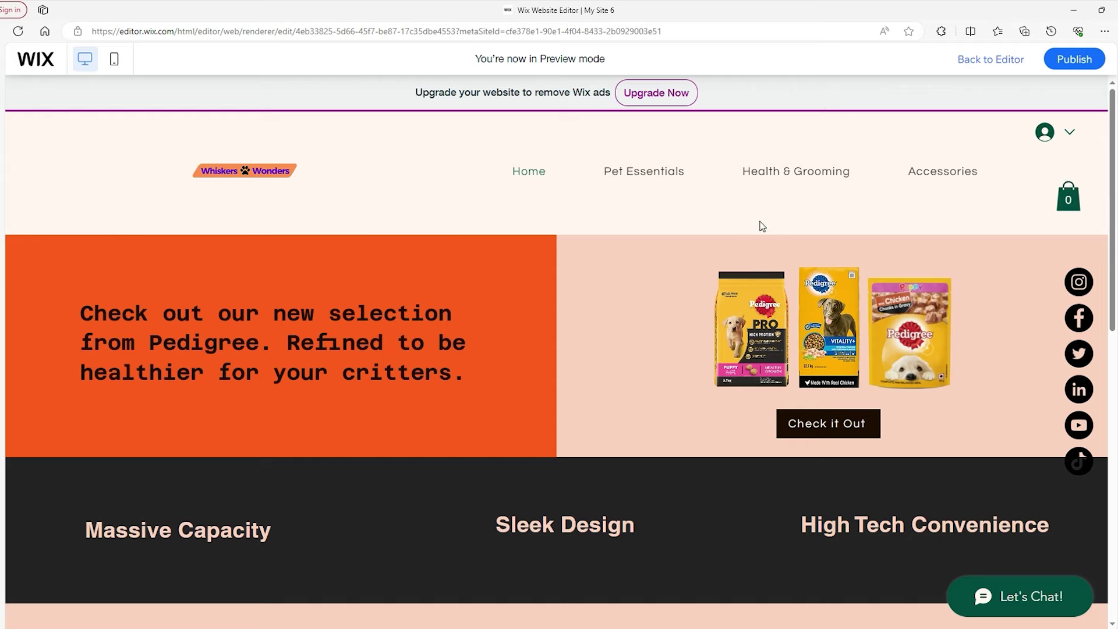
pyautogui.click(995, 60)
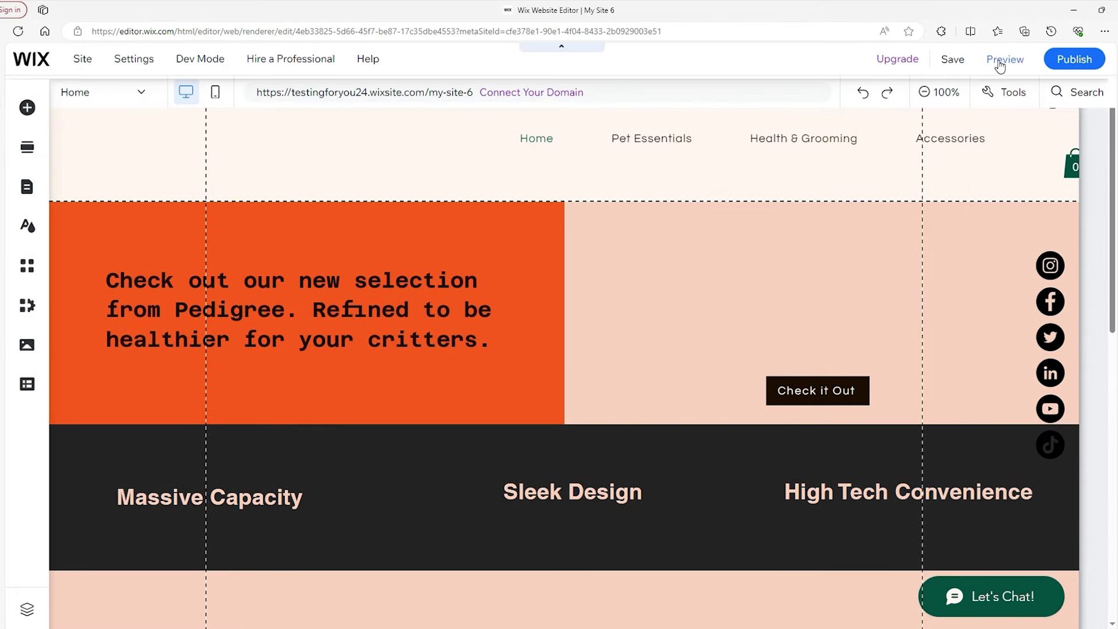
# Look over the Home page sections from the header down to the dog encyclopedia download
pyautogui.moveTo(1113, 198); pyautogui.dragTo(1105, 419)
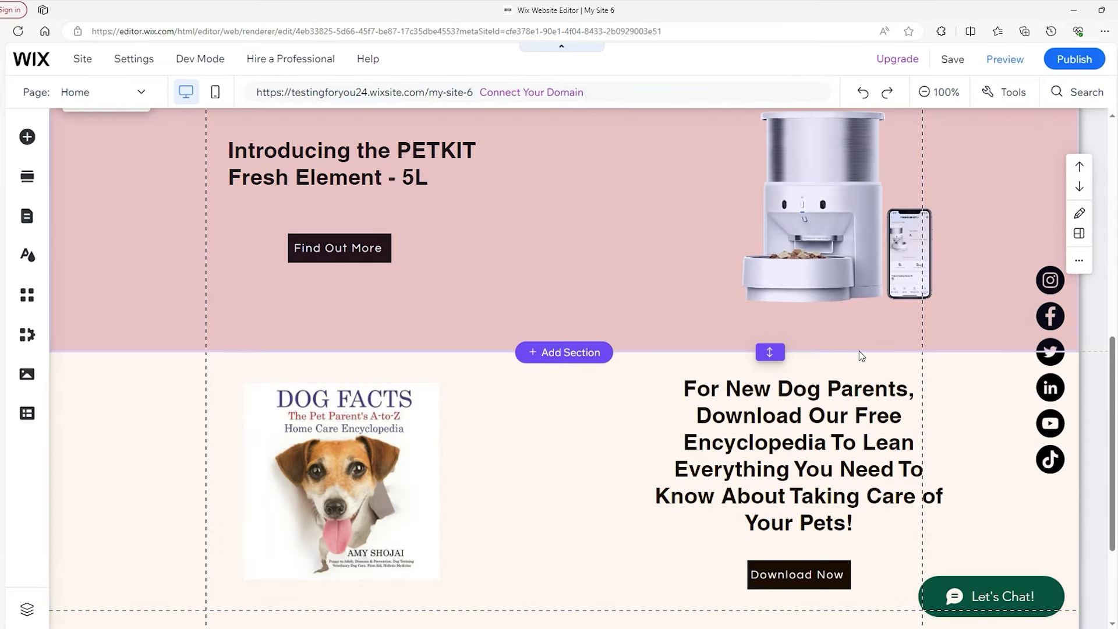
pyautogui.scroll(8, 818, 350)
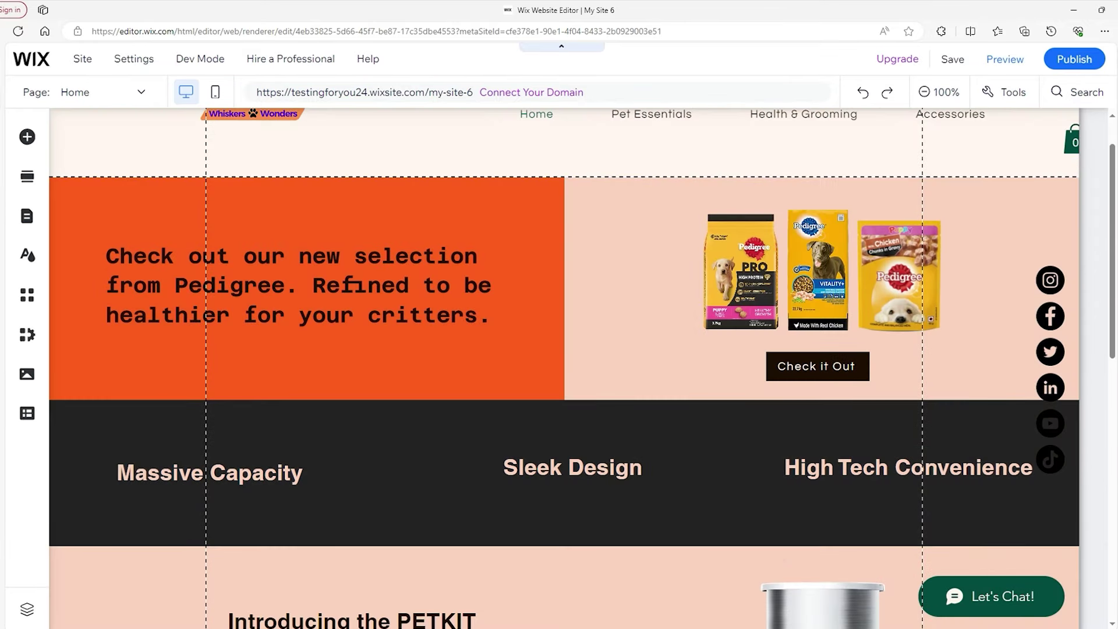
pyautogui.scroll(1, 818, 350)
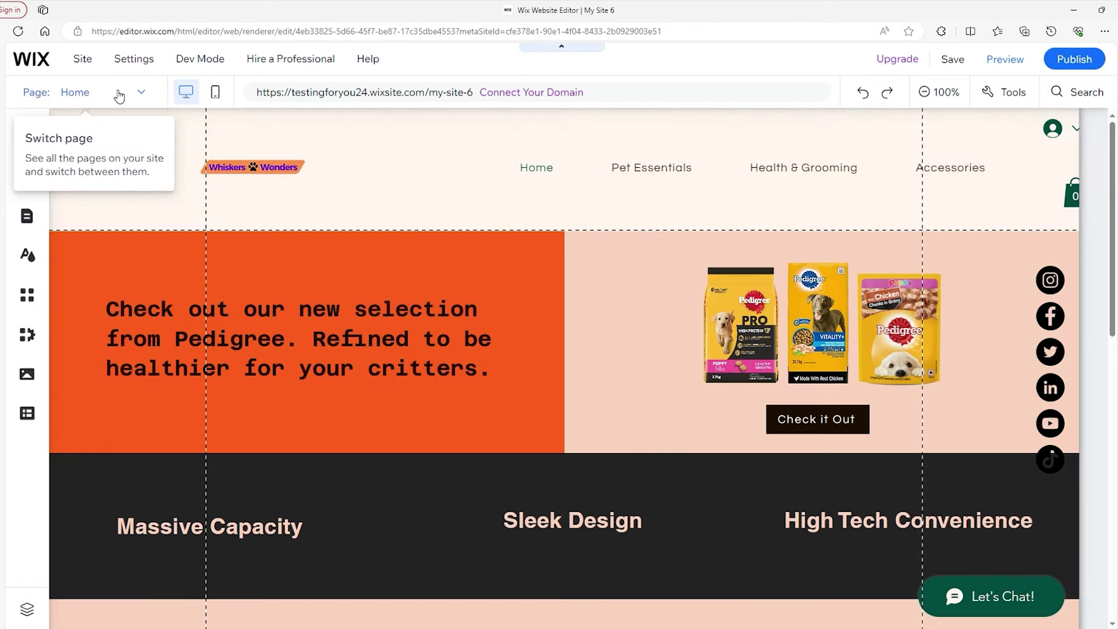
# Open the product manager from the store's Category Page, dismiss the product-type tip, and look through the product list
pyautogui.click(90, 97)
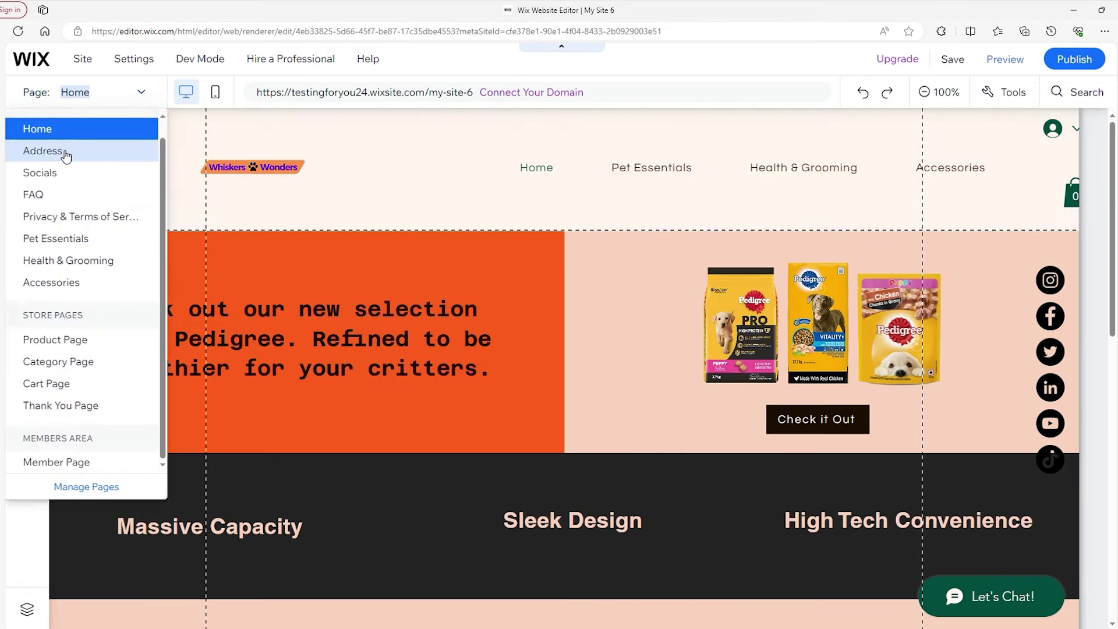
pyautogui.click(62, 364)
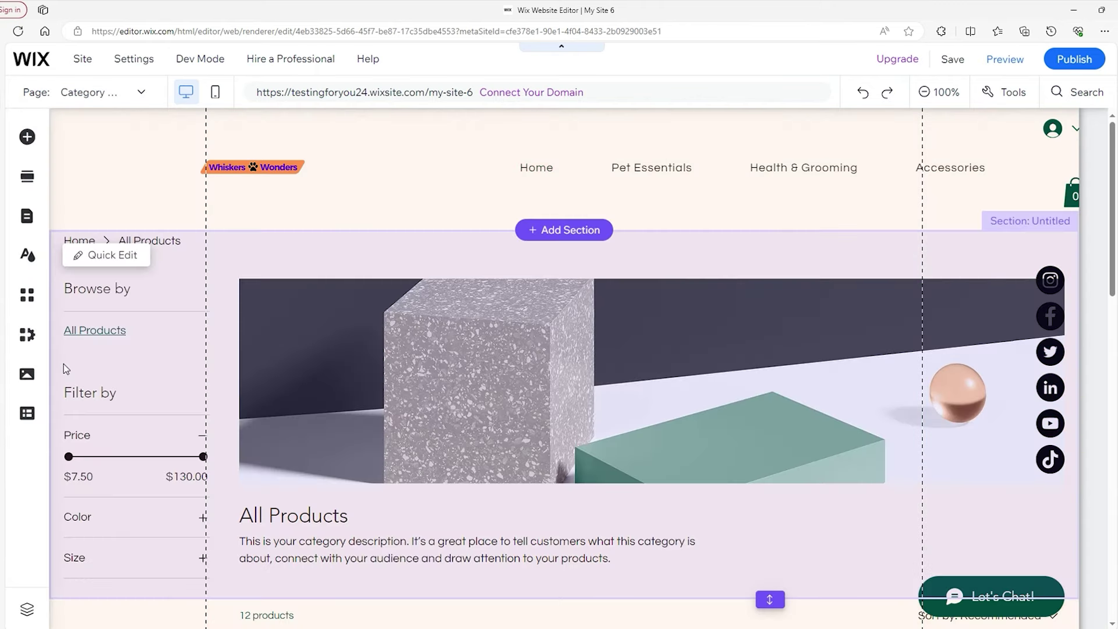
pyautogui.click(657, 266)
pyautogui.scroll(-2, 657, 266)
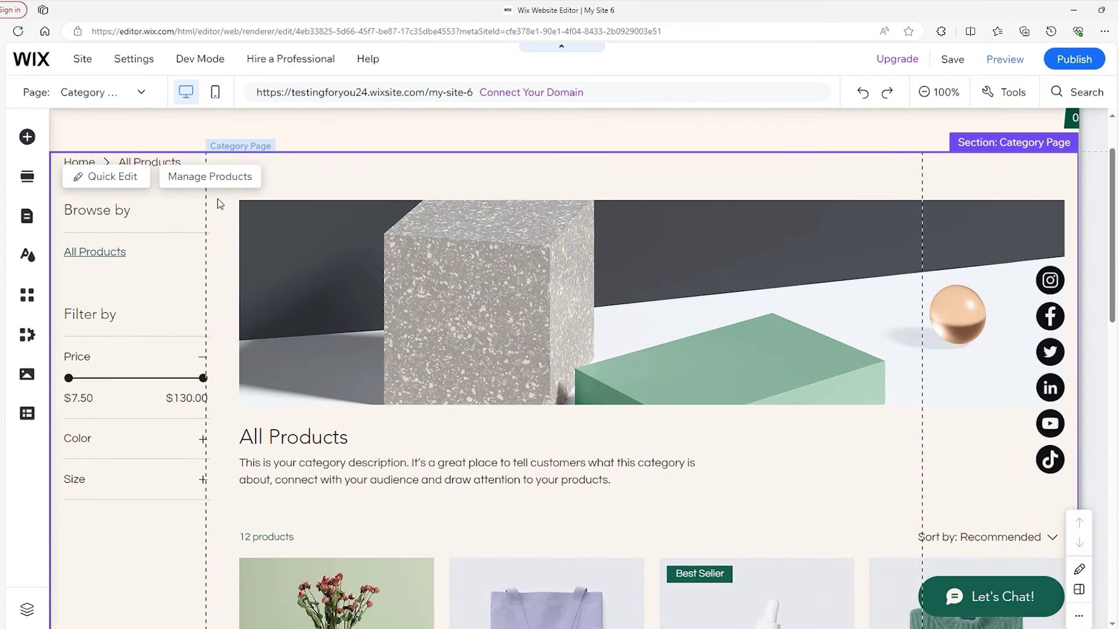
pyautogui.click(208, 176)
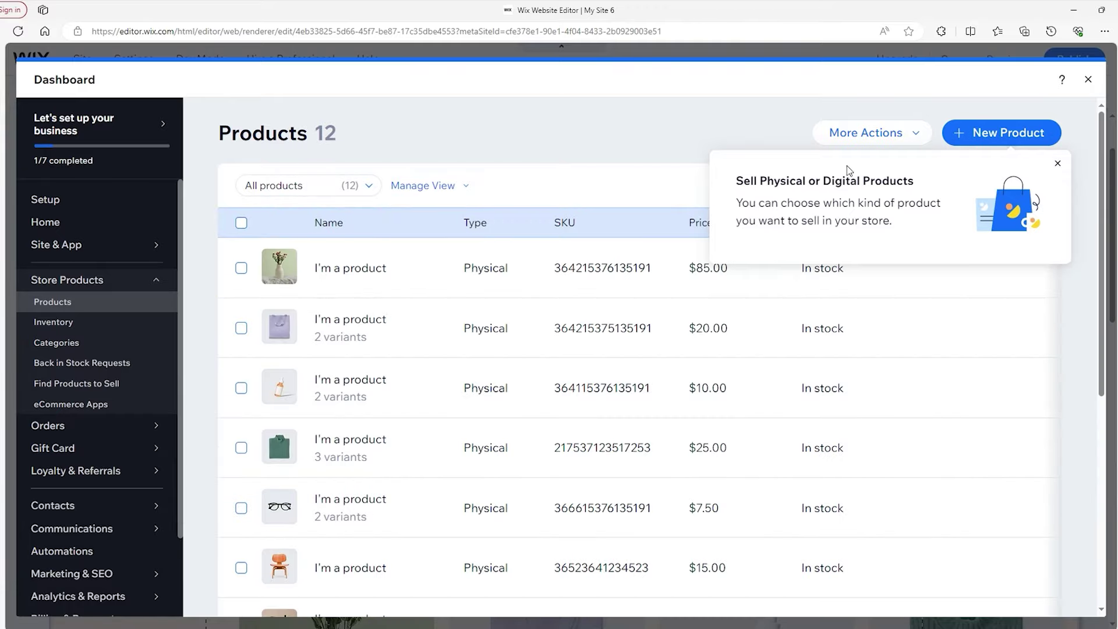
pyautogui.click(1057, 163)
pyautogui.scroll(-5, 1106, 189)
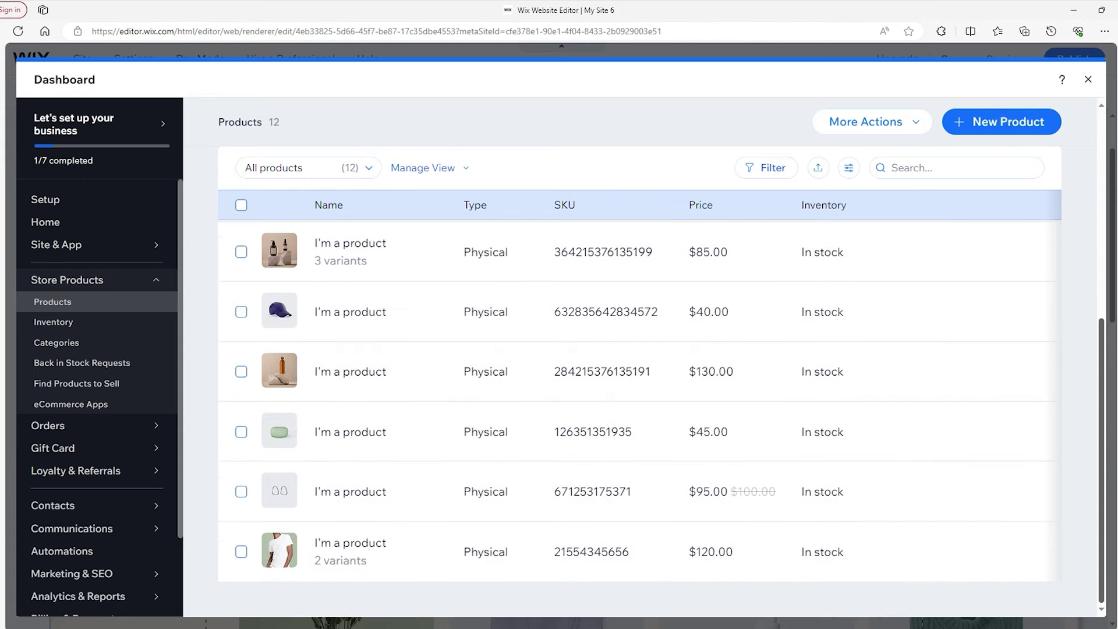
# Select all the sample products in the store's product list and delete them permanently
pyautogui.scroll(6, 334, 459)
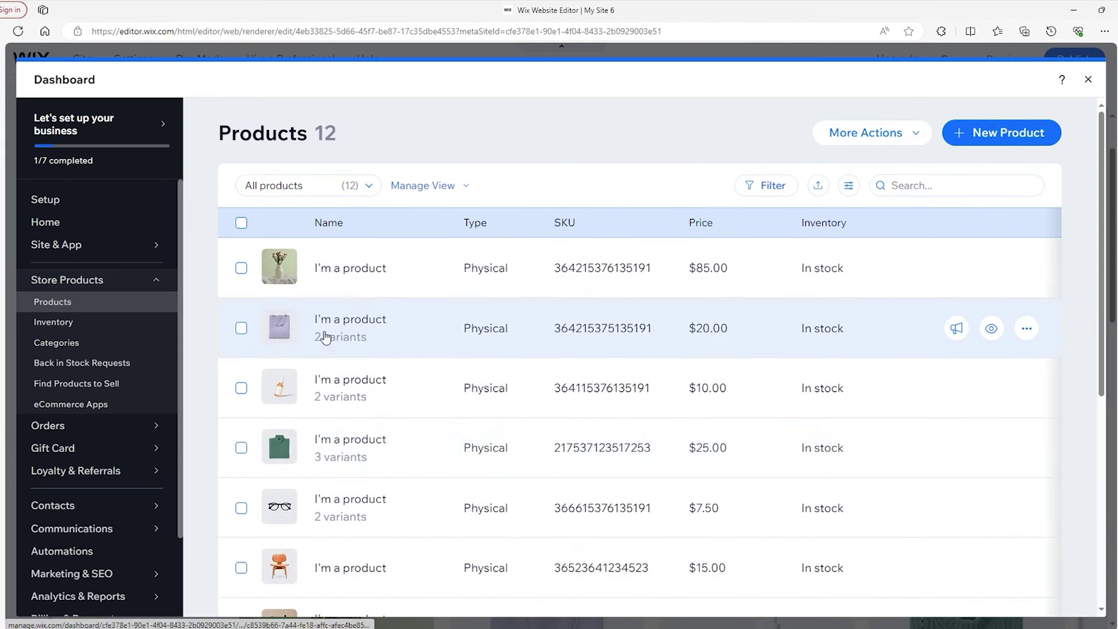
pyautogui.click(241, 223)
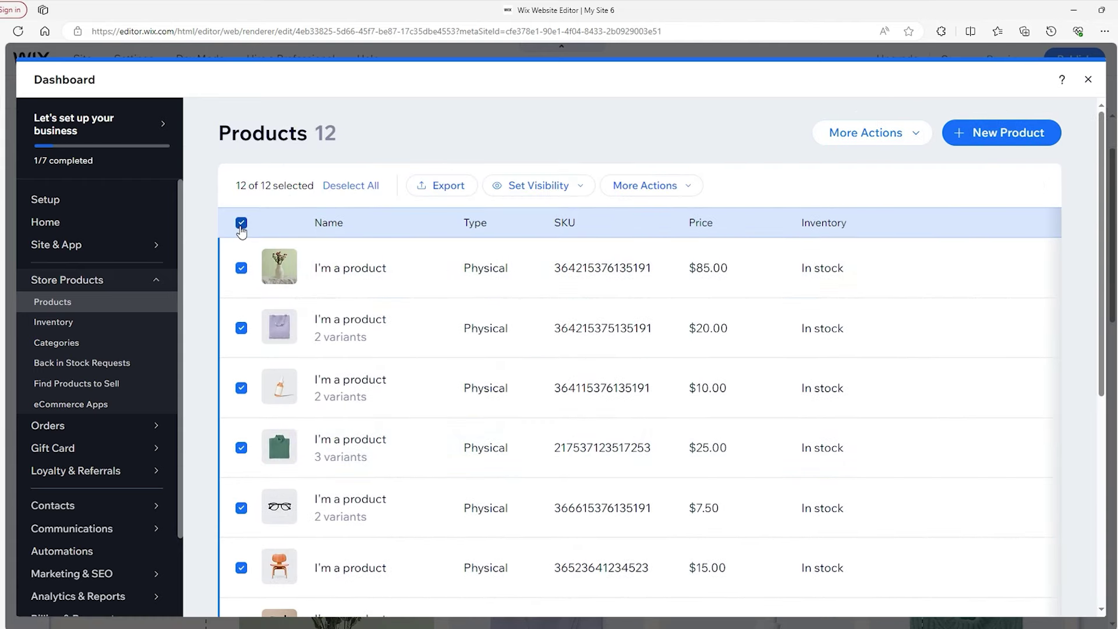
pyautogui.click(643, 185)
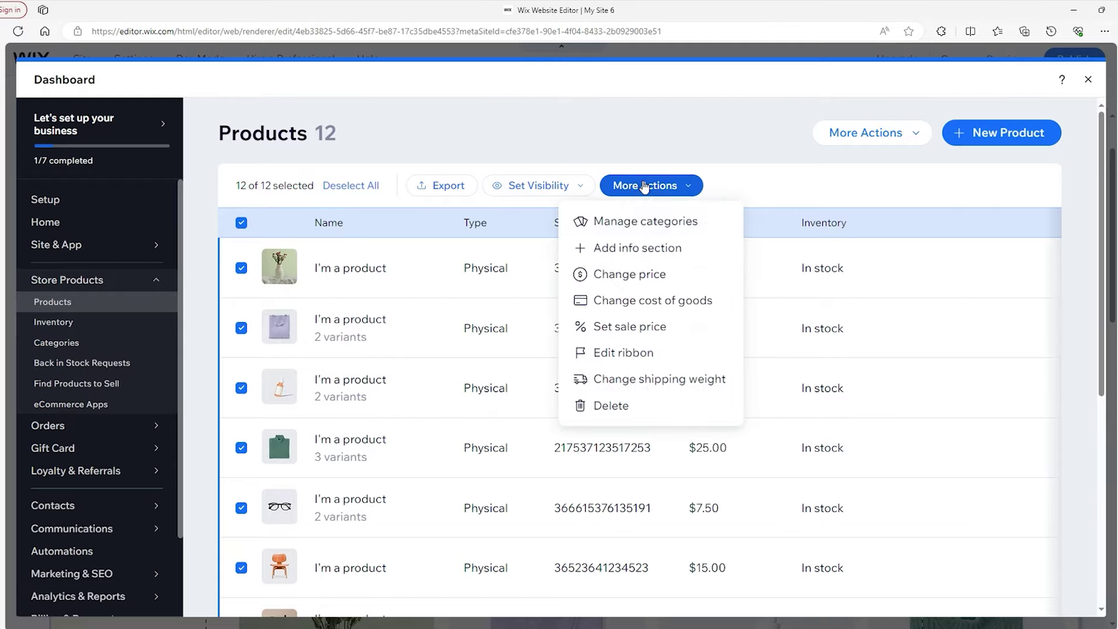
pyautogui.click(627, 410)
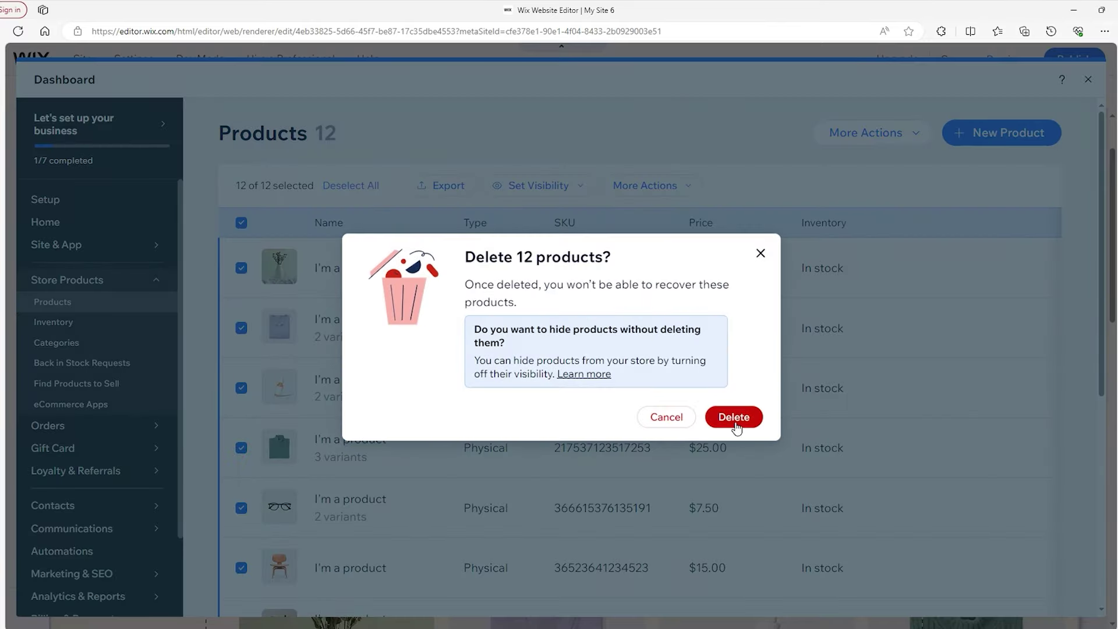
pyautogui.click(734, 416)
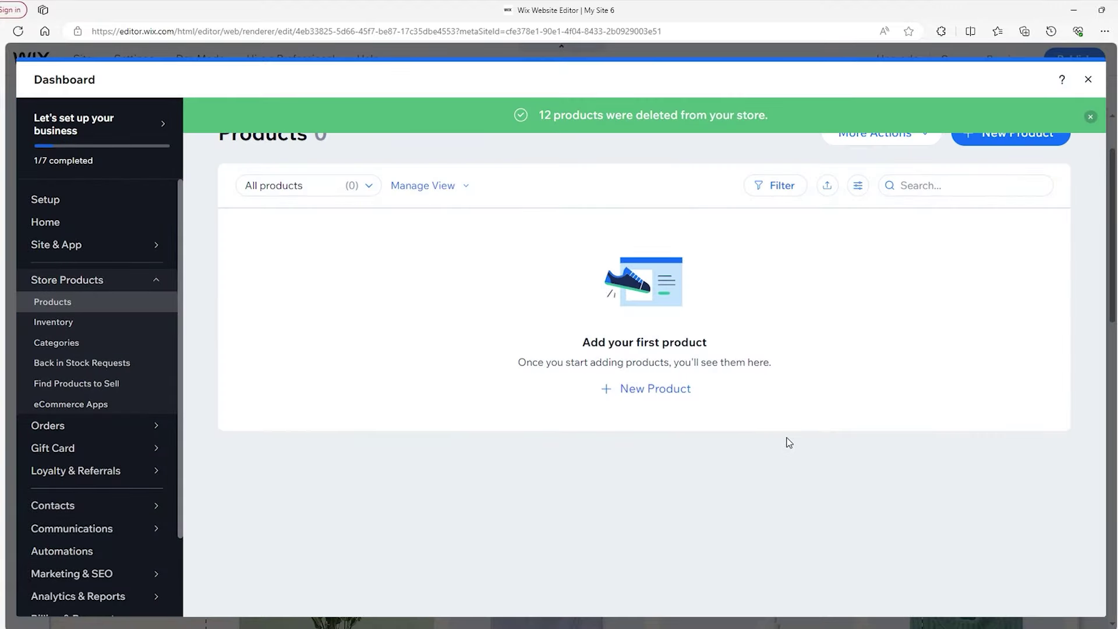
pyautogui.click(1090, 117)
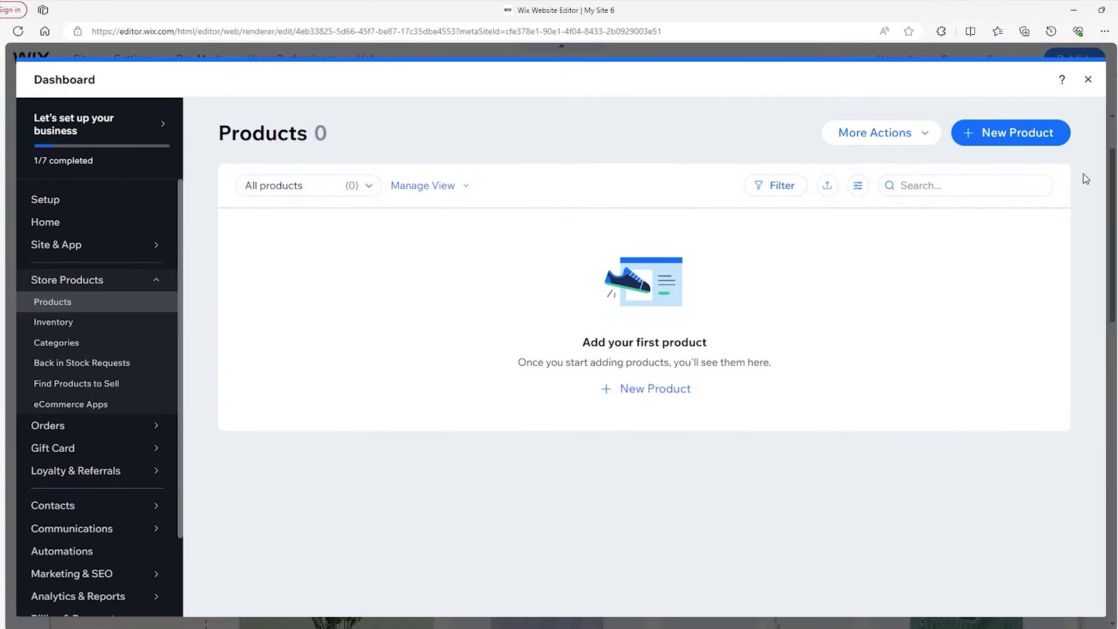
# Create a new physical product and add Dog Food 1.webp from the site files as its image
pyautogui.click(997, 139)
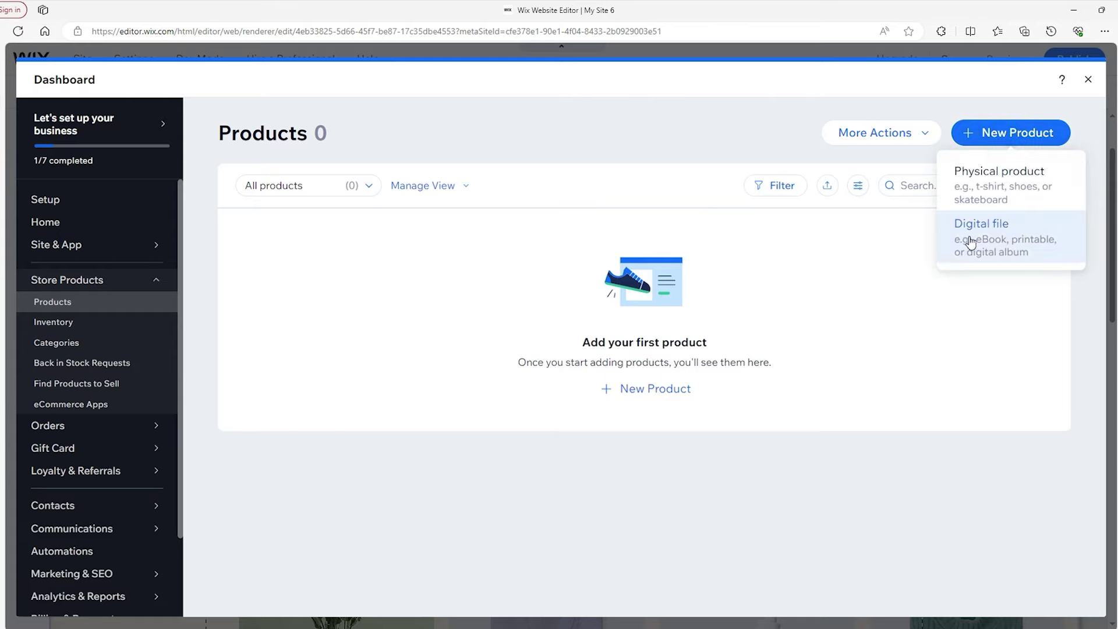
pyautogui.click(1016, 180)
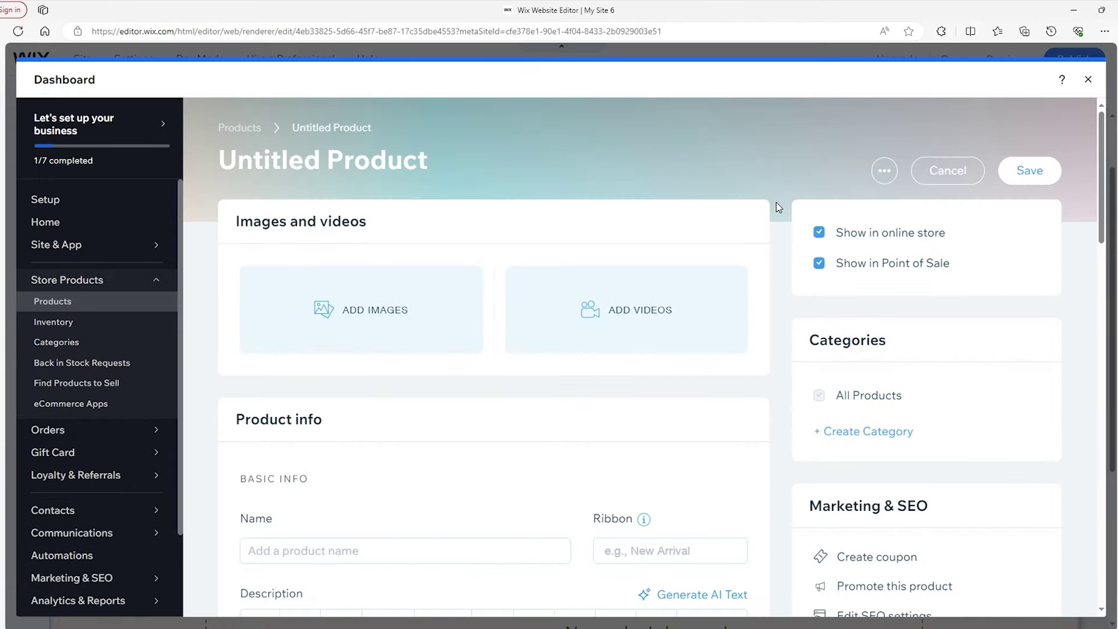
pyautogui.click(353, 308)
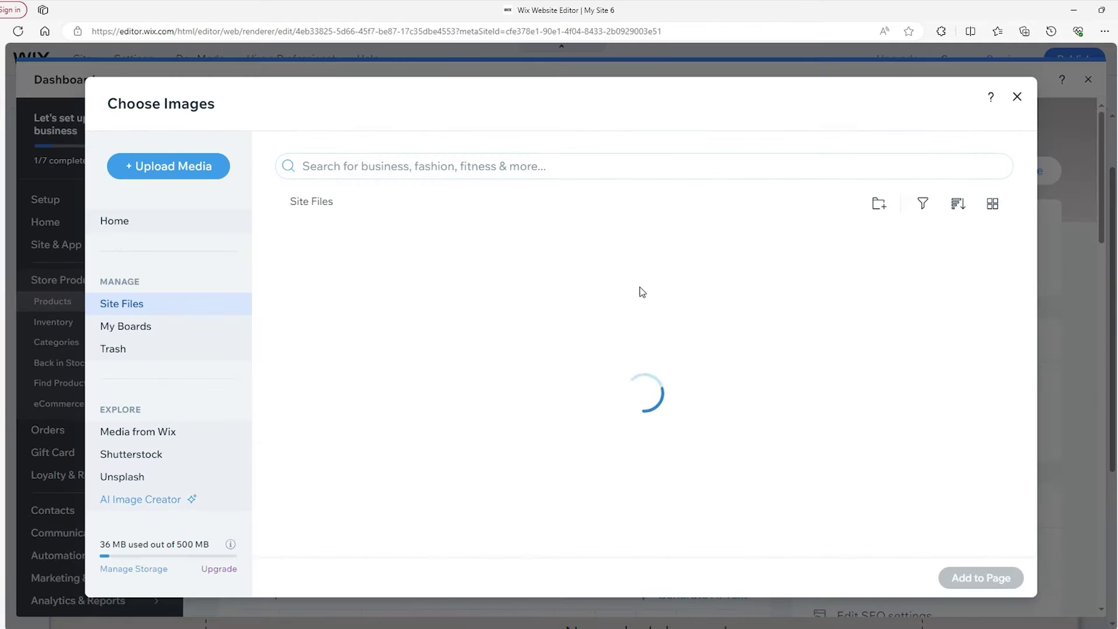
pyautogui.moveTo(830, 255); pyautogui.dragTo(815, 408)
pyautogui.click(595, 350)
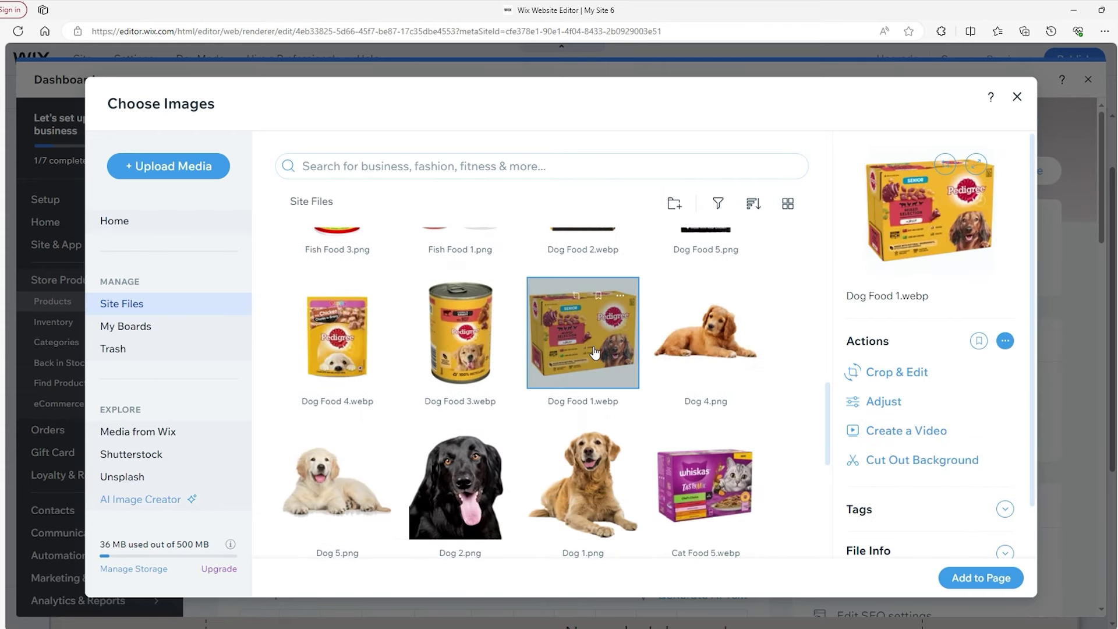
pyautogui.click(981, 578)
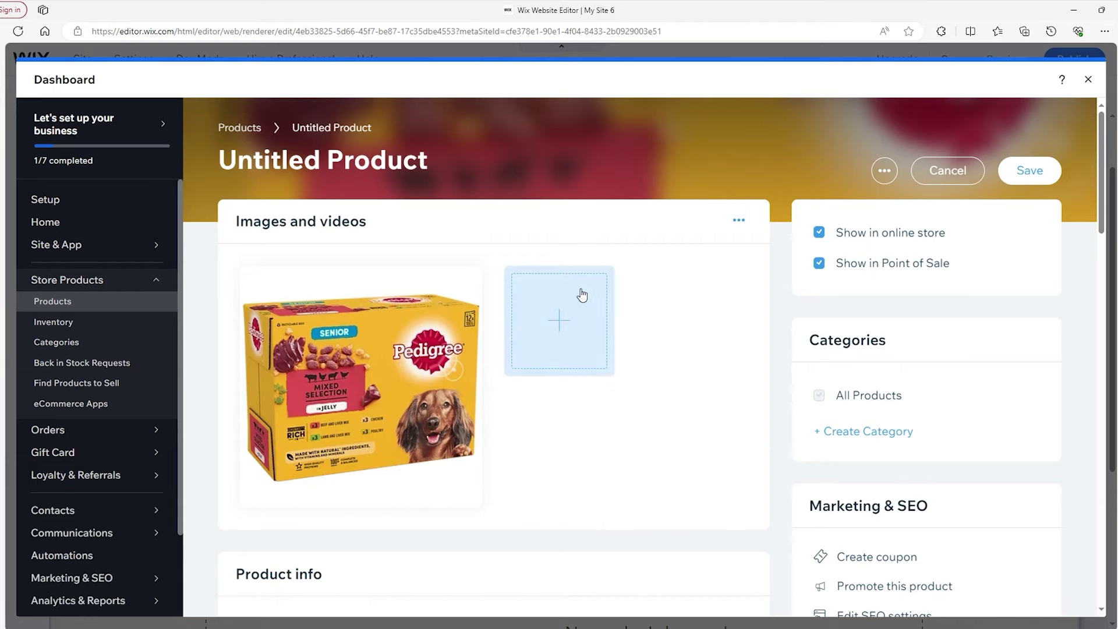
# Name the product "PEDIGREE Senior Mixed Selection in Jelly Wet Dog Food Pouches 12 x 100g" using the saved entry
pyautogui.scroll(-4, 780, 205)
pyautogui.scroll(-3, 780, 205)
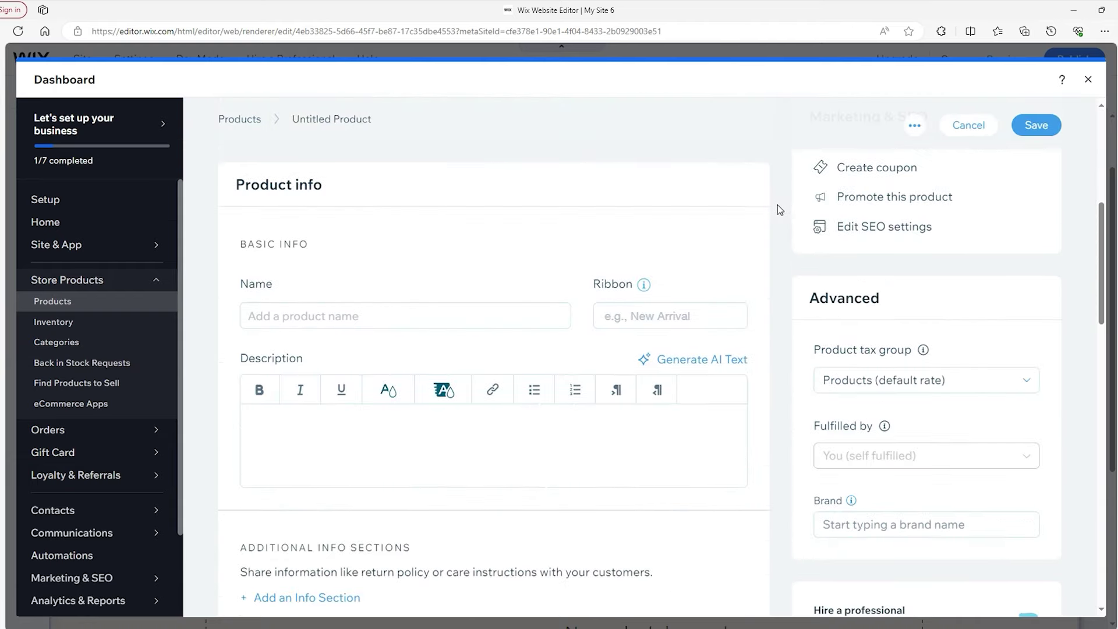
pyautogui.click(303, 314)
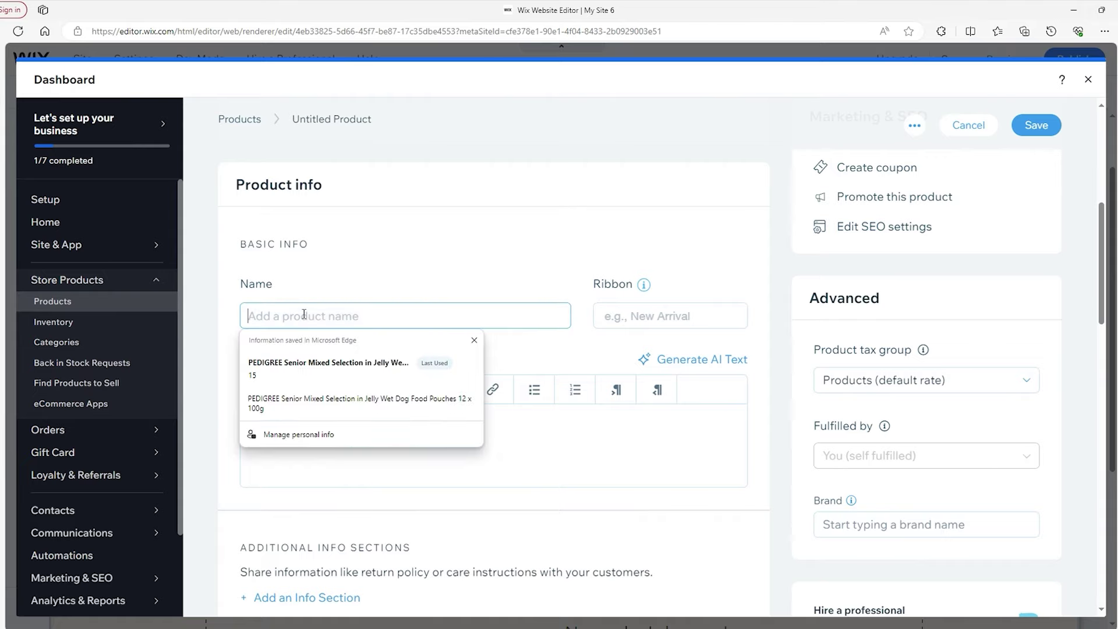
pyautogui.press('Down')
pyautogui.press('Return')
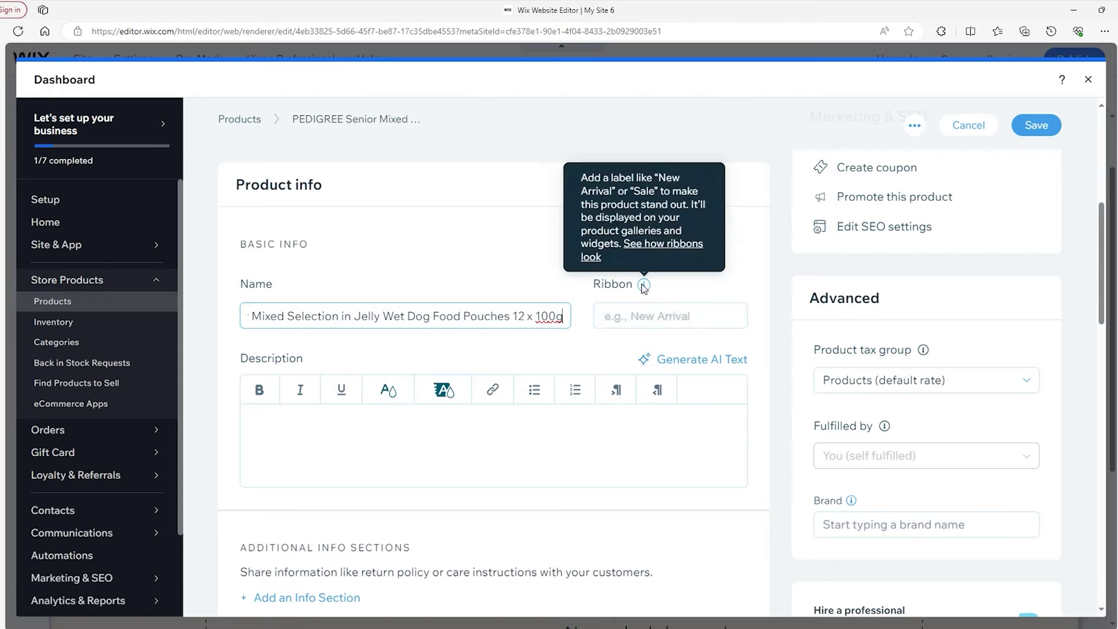
# Paste the copied PEDIGREE Senior Mixed Selection text into the product description and look through it
pyautogui.click(251, 413)
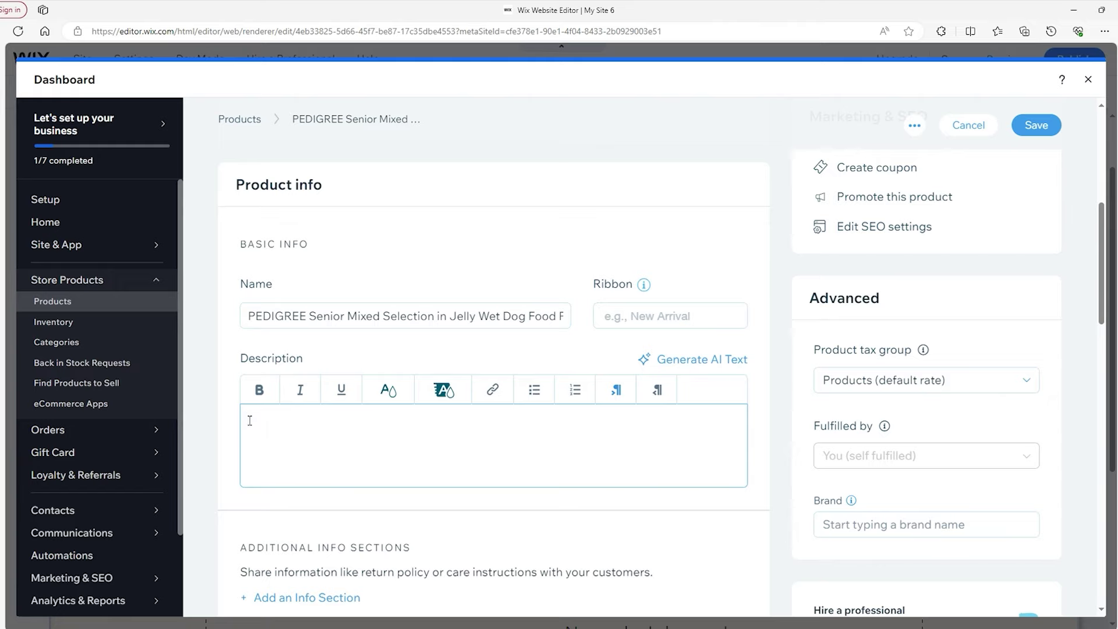
pyautogui.hotkey('ctrl', 'v')
pyautogui.scroll(5, 423, 448)
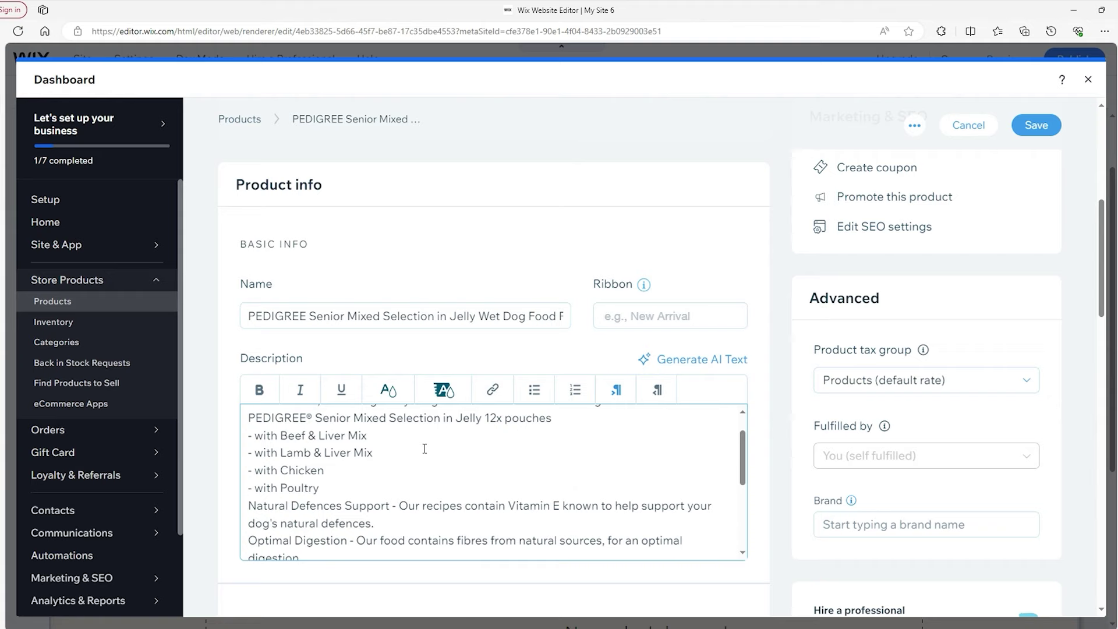
pyautogui.scroll(-6, 425, 449)
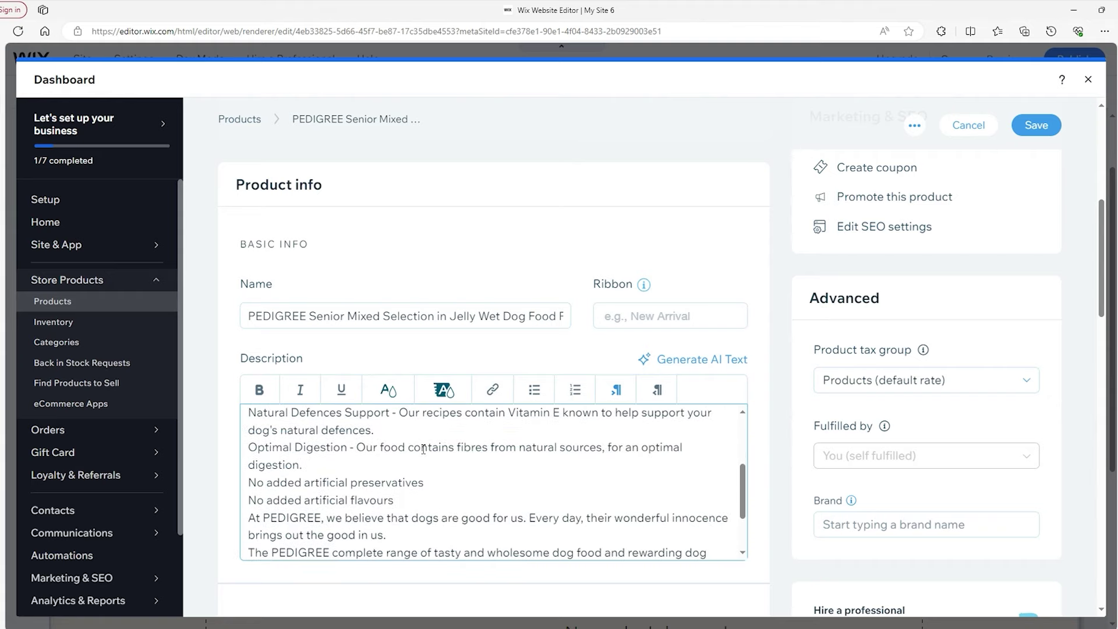
# Set the product's price to $15
pyautogui.moveTo(1102, 285); pyautogui.dragTo(1110, 410)
pyautogui.click(295, 290)
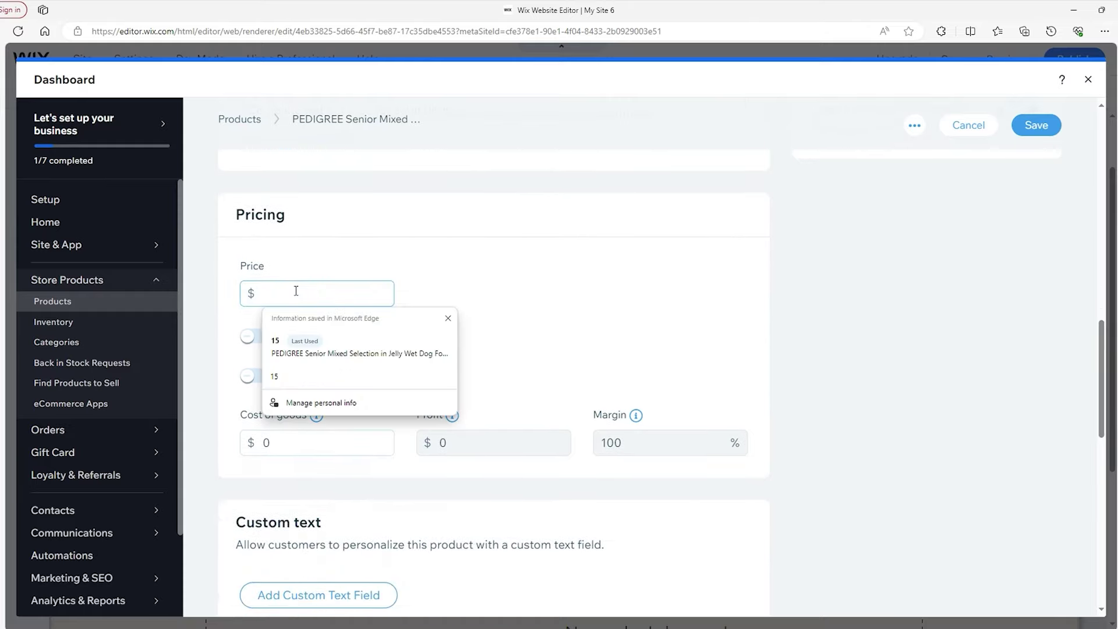
pyautogui.write('15')
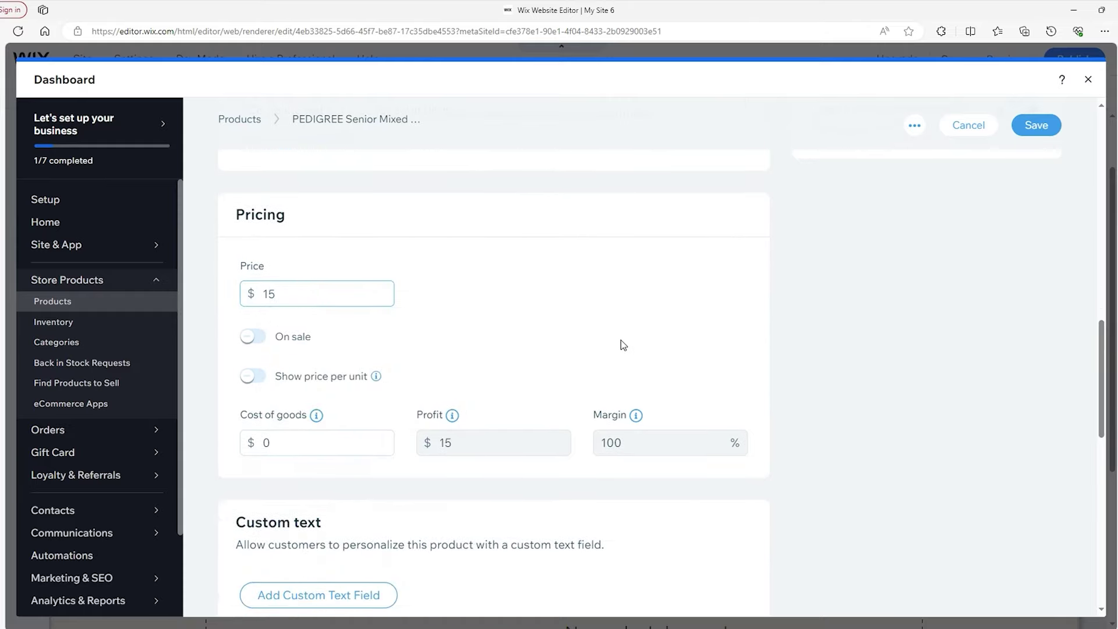
pyautogui.click(516, 363)
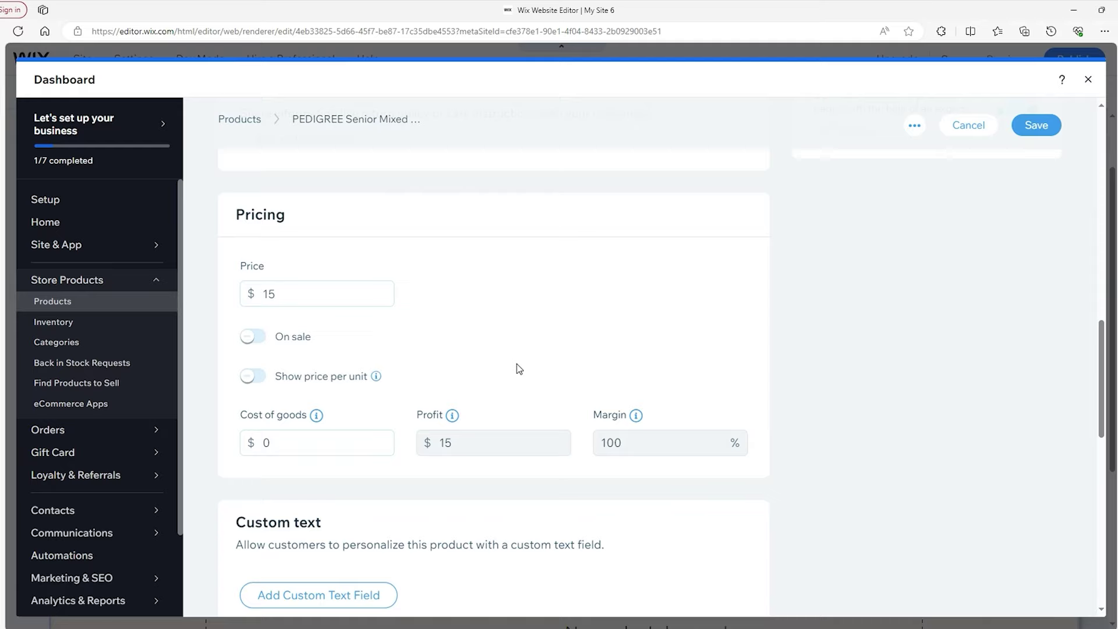
# Try the On sale pricing option, turn it back off, and check the explanation of Cost of goods
pyautogui.click(251, 337)
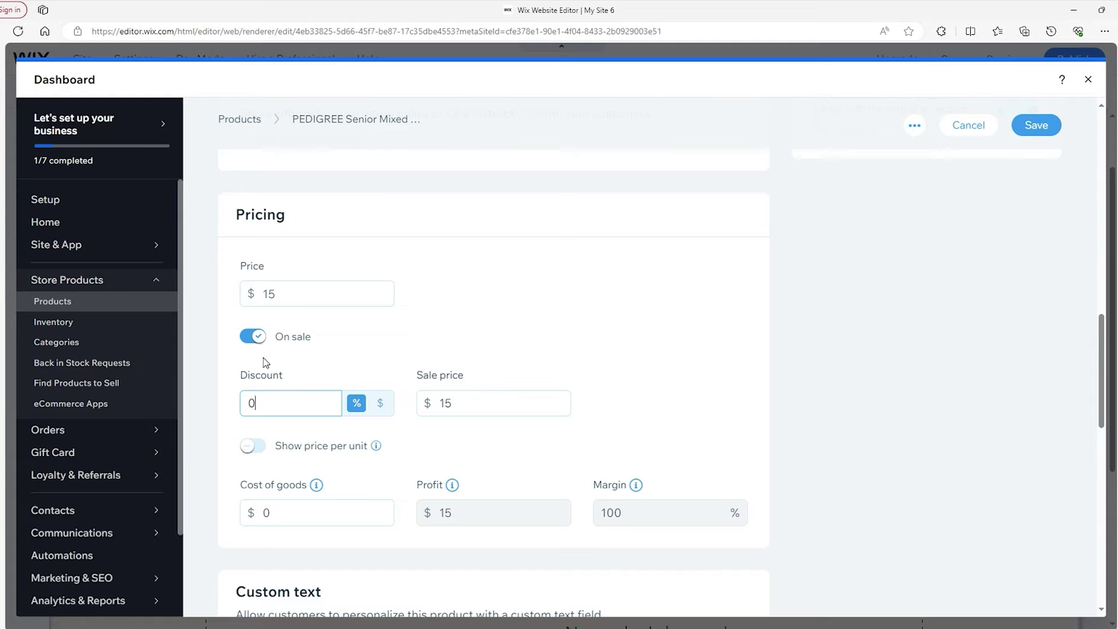
pyautogui.click(255, 337)
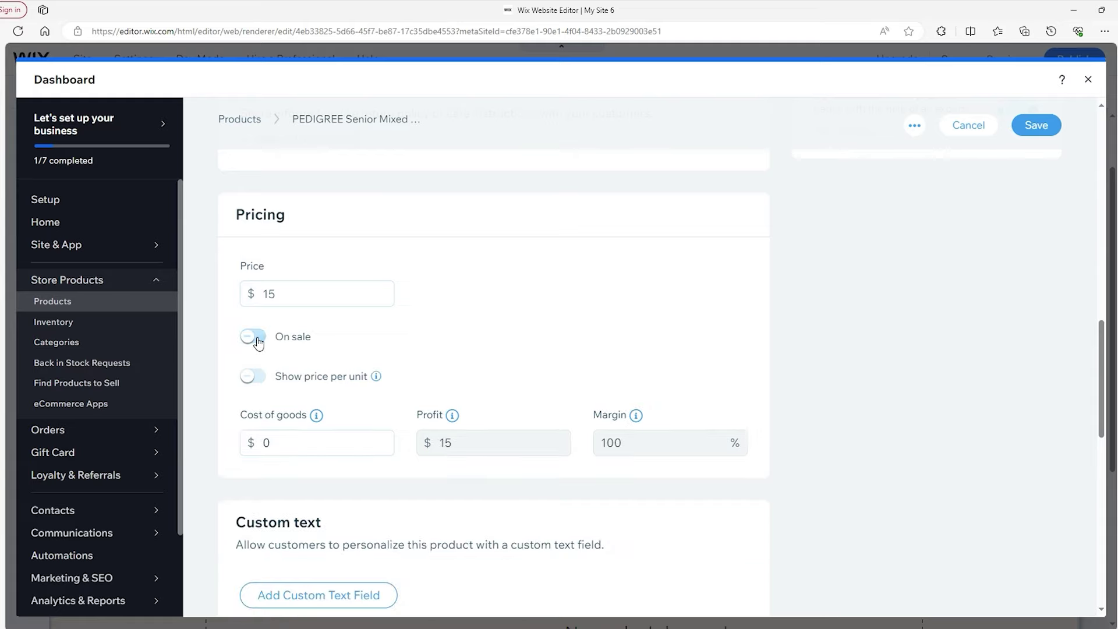
pyautogui.moveTo(315, 417)
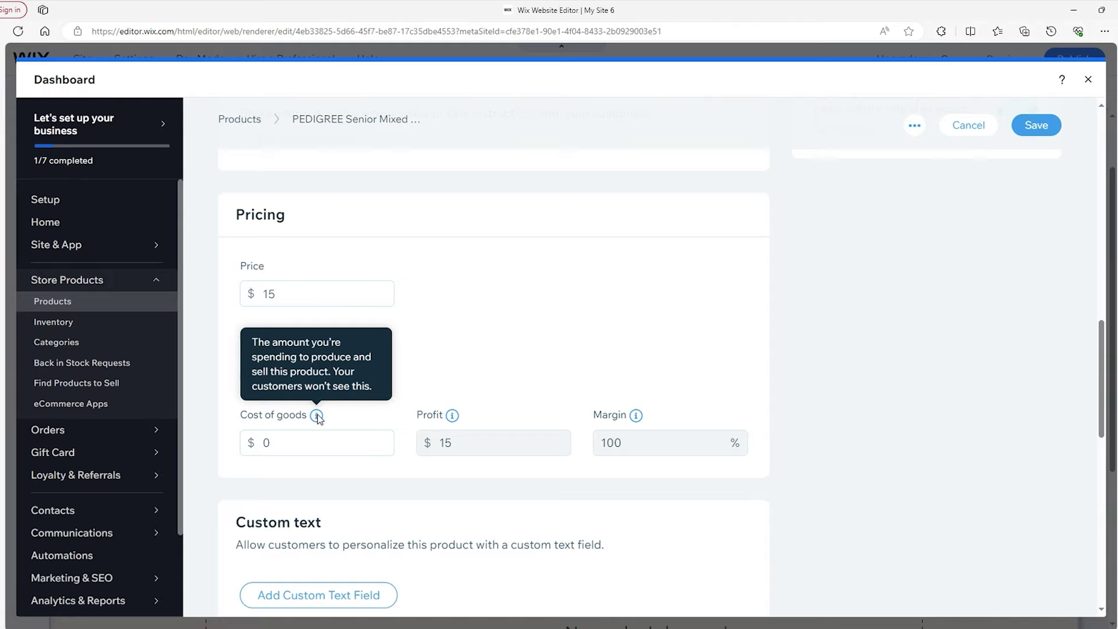
pyautogui.click(268, 441)
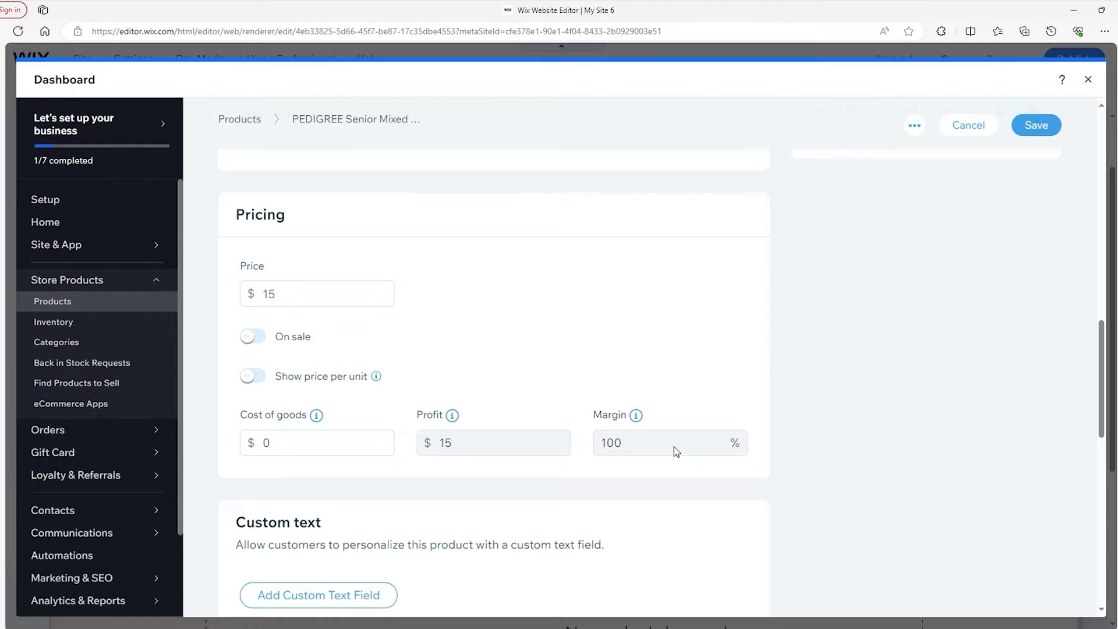
# Add a product option named Size, shown as a list, with the single choice "12 x 100g"
pyautogui.scroll(-7, 675, 451)
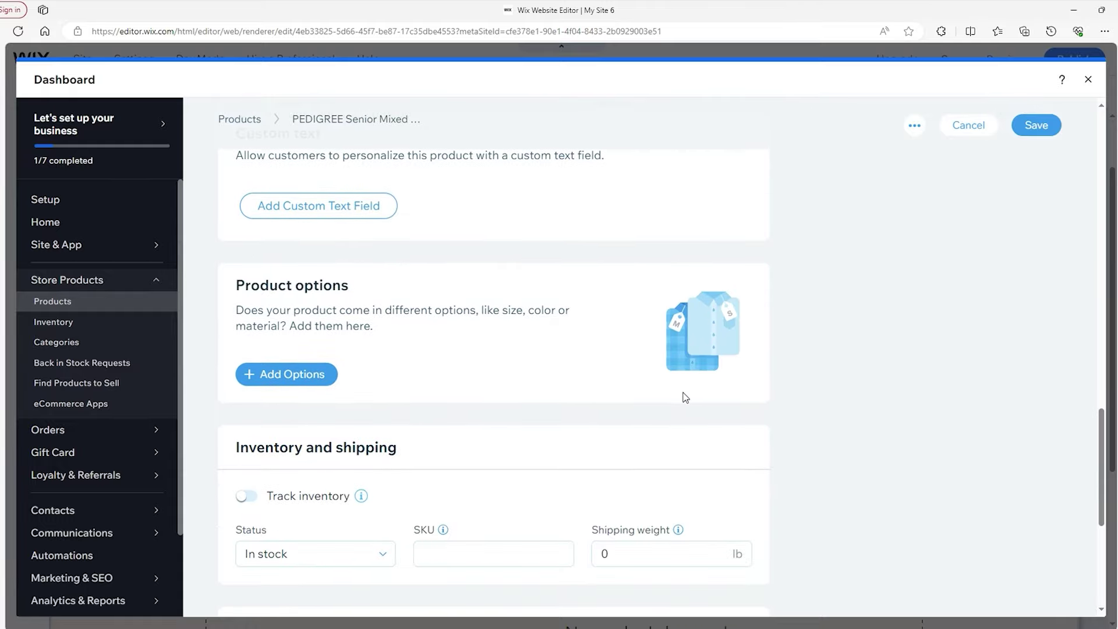
pyautogui.click(289, 370)
pyautogui.click(459, 320)
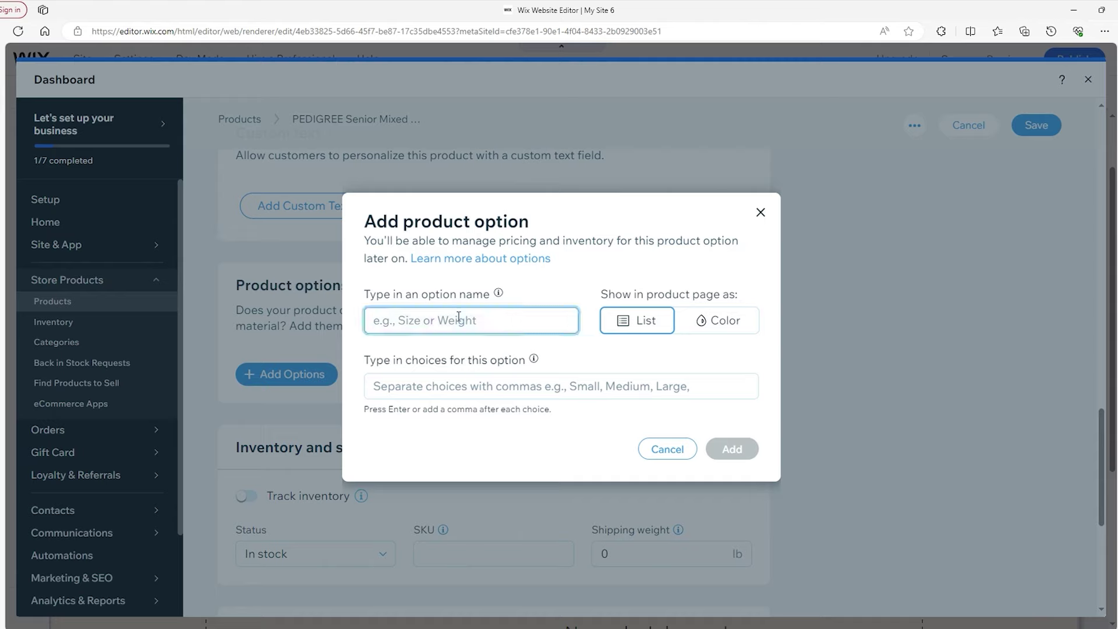
pyautogui.write('Size')
pyautogui.click(464, 395)
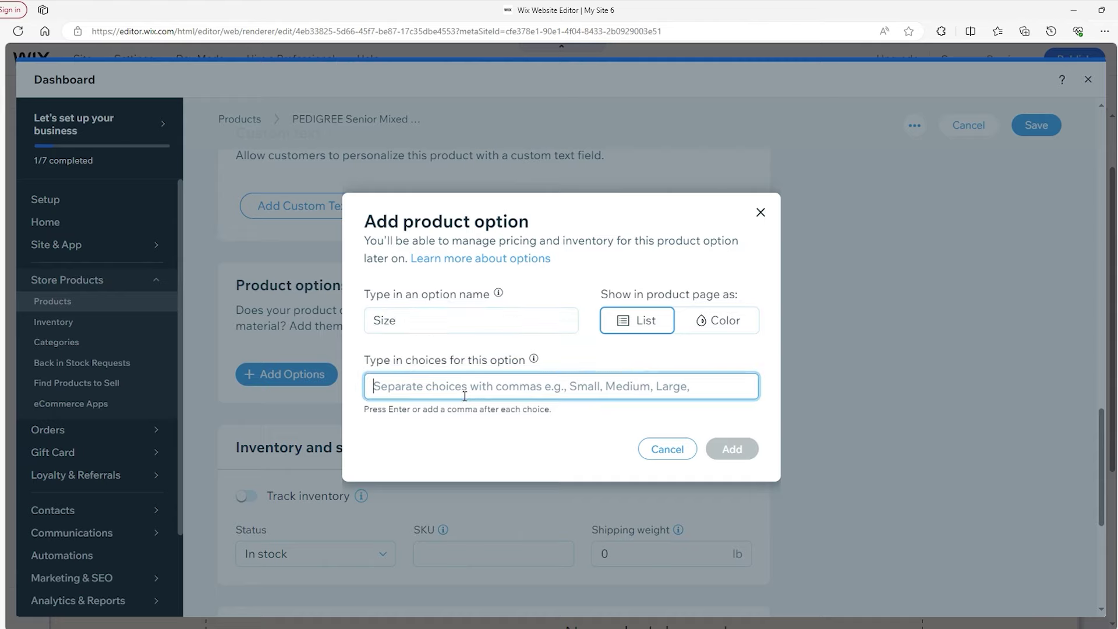
pyautogui.write('12 x 100g')
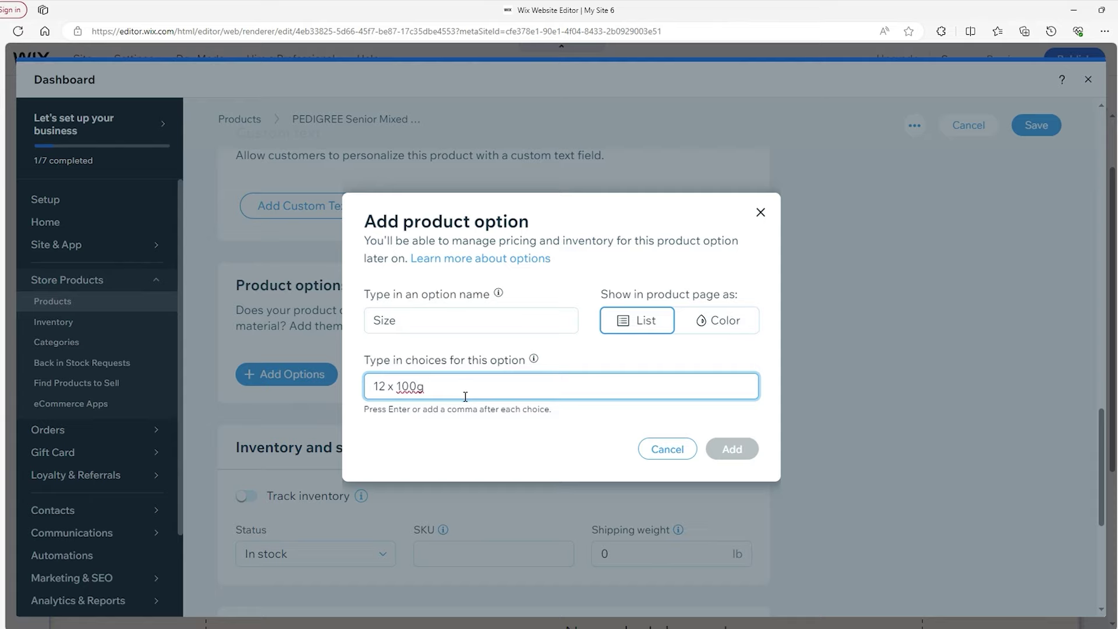
pyautogui.press('Return')
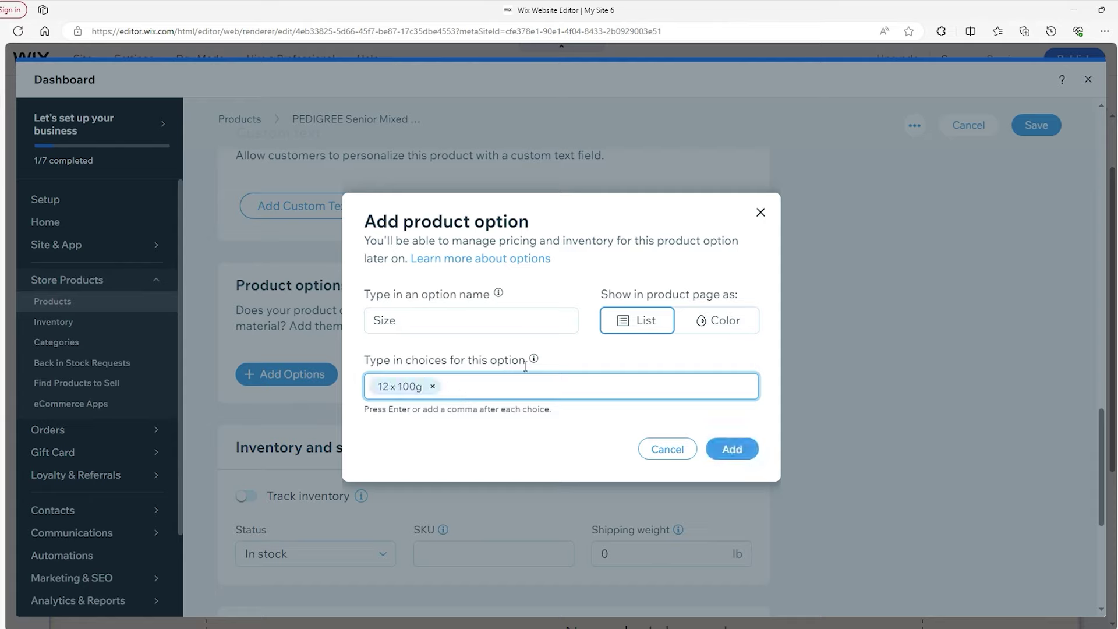
pyautogui.click(731, 449)
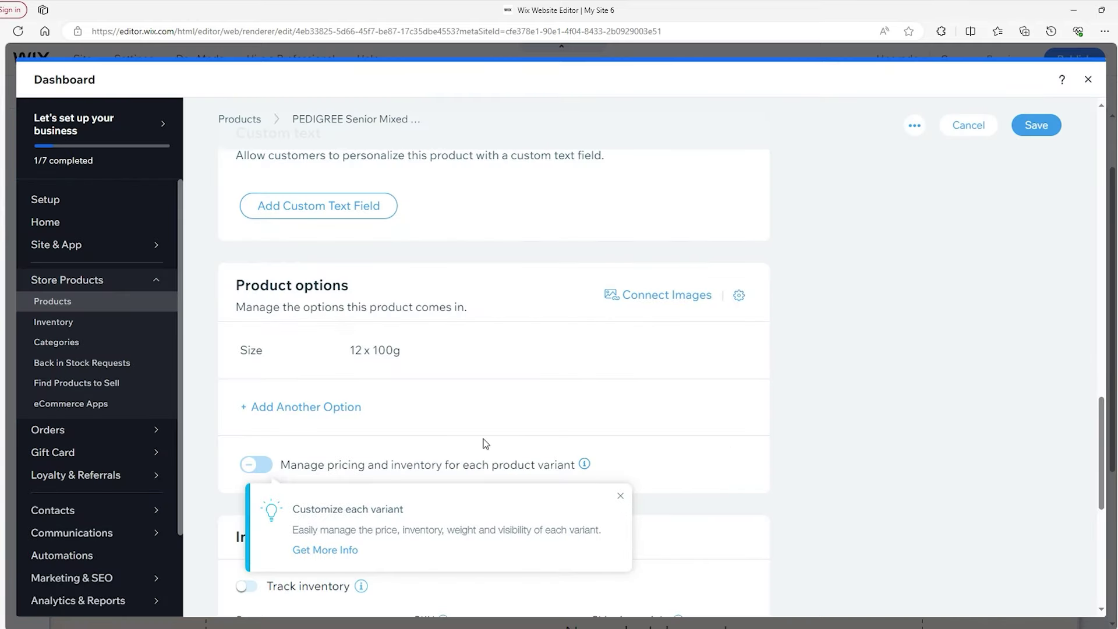
# Turn on separate pricing and inventory management for each variant of the PEDIGREE product
pyautogui.click(303, 407)
pyautogui.click(255, 465)
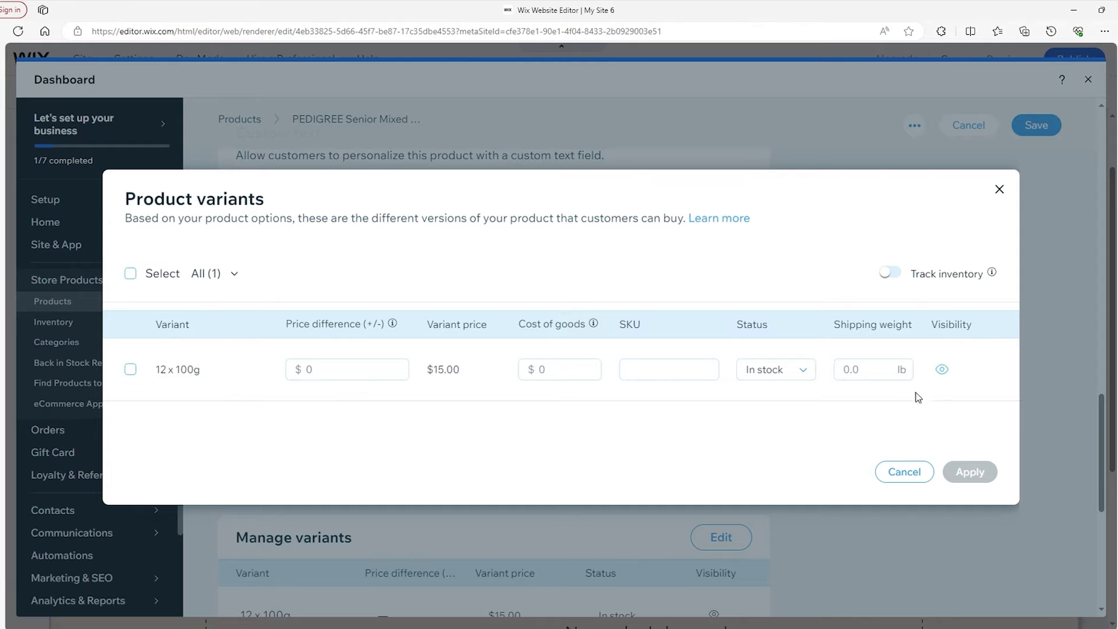
# Try inventory tracking and view the stock status choices for the 12 x 100g variant, closing the variant settings without applying changes
pyautogui.click(889, 275)
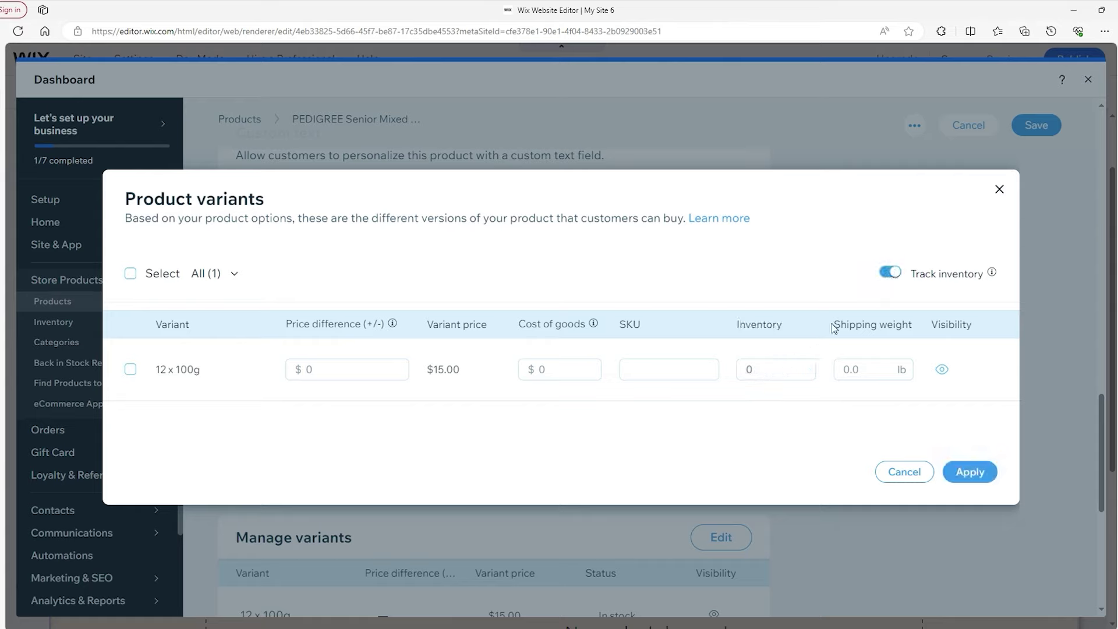
pyautogui.click(889, 273)
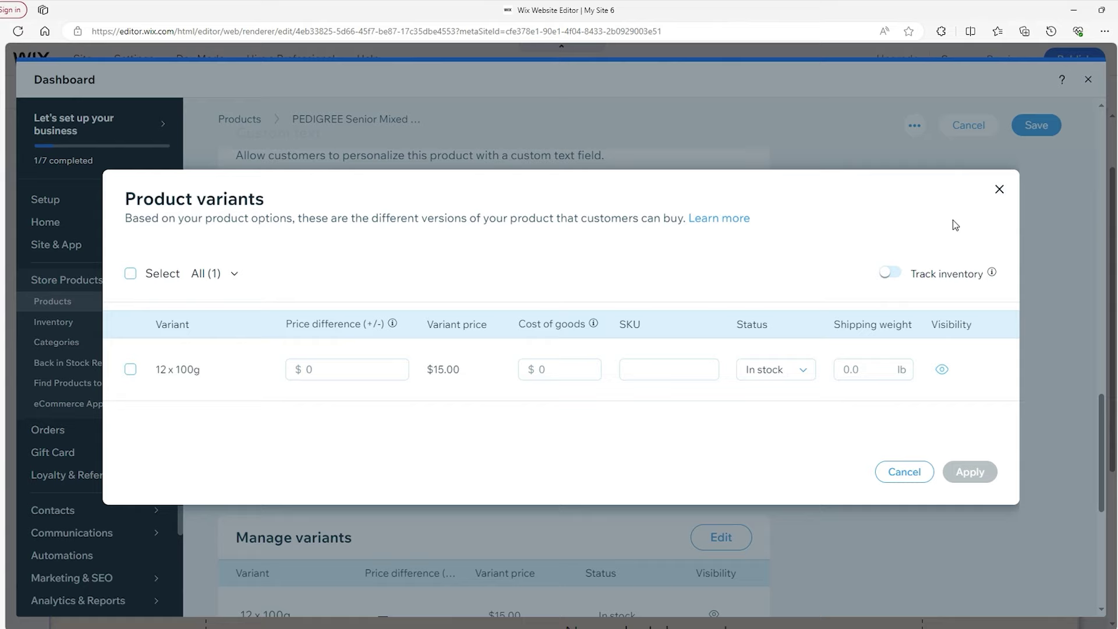
pyautogui.click(777, 373)
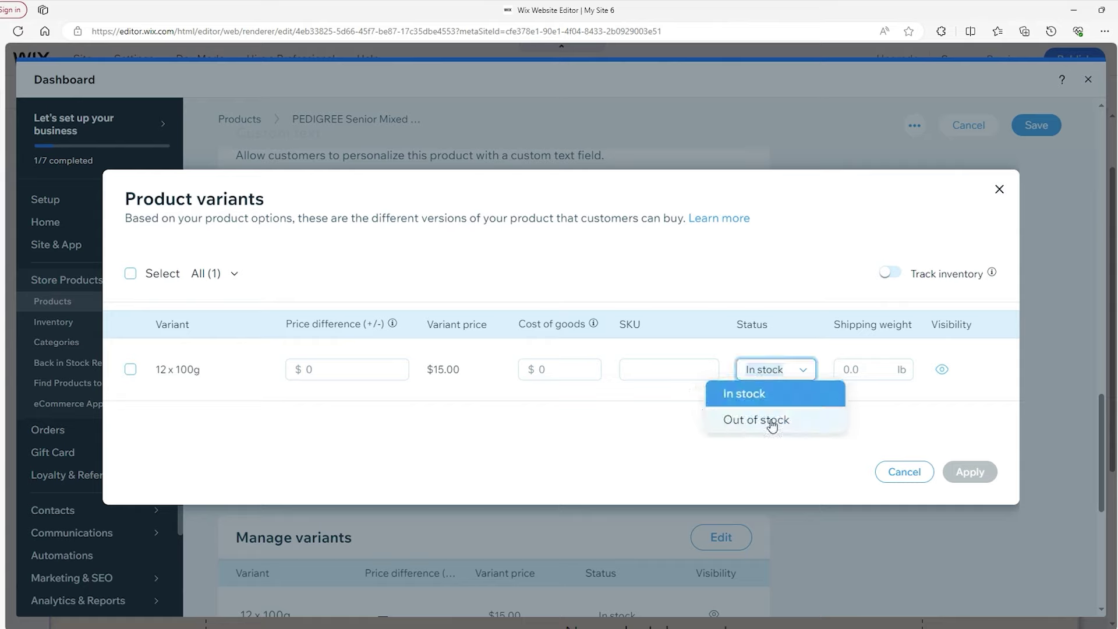
pyautogui.click(893, 427)
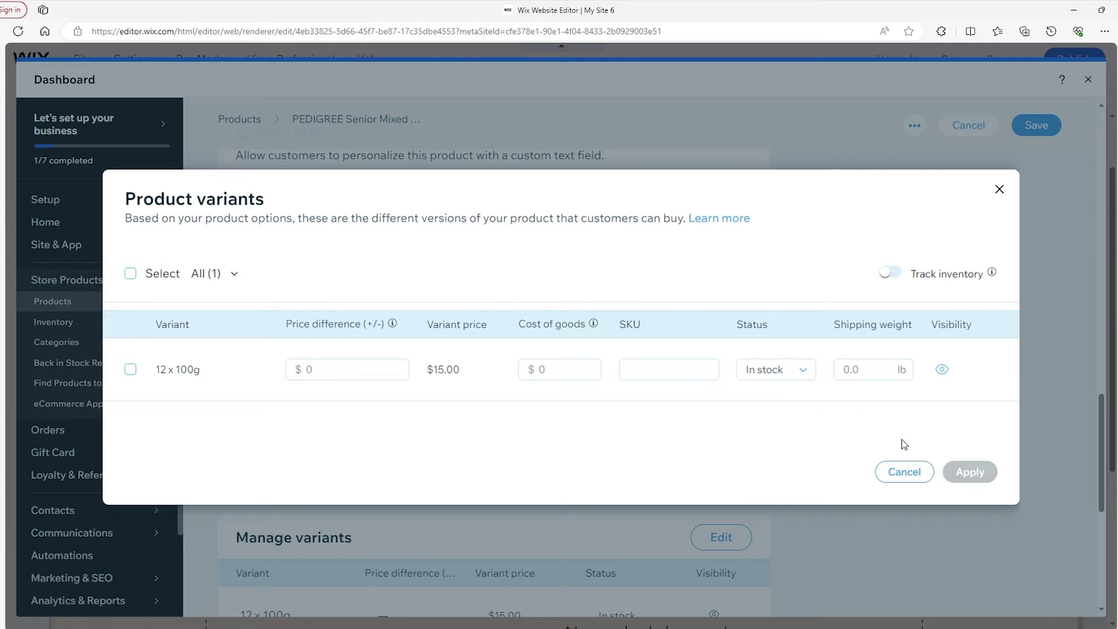
pyautogui.click(904, 472)
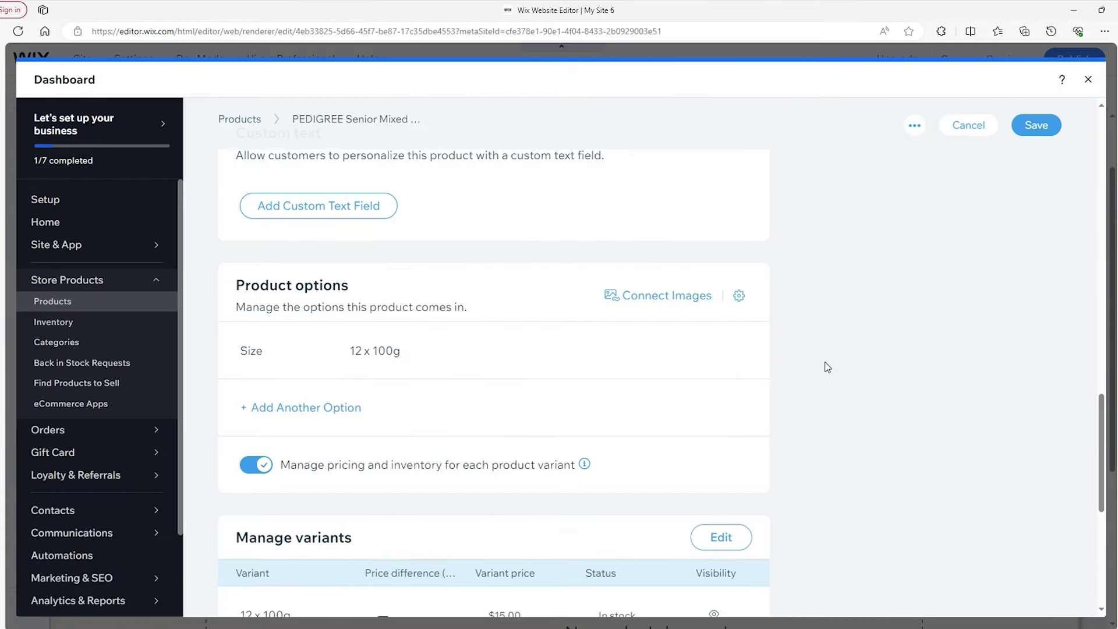
# Look over the product's variant, pre-order and subscription sections and the choices for its product tax group
pyautogui.scroll(-3, 828, 367)
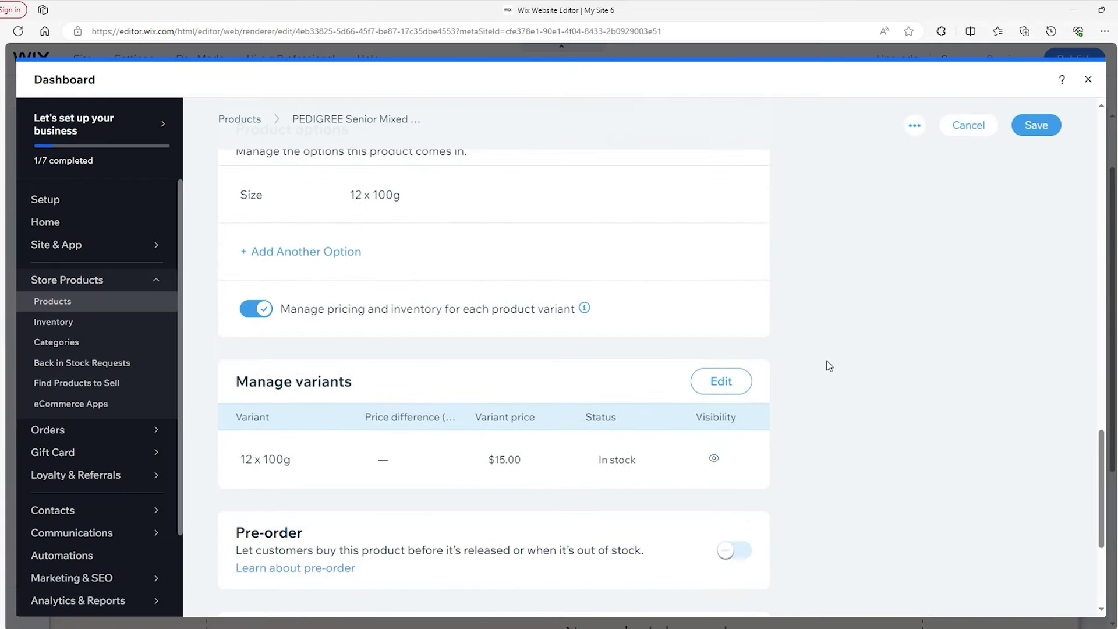
pyautogui.scroll(-1, 829, 364)
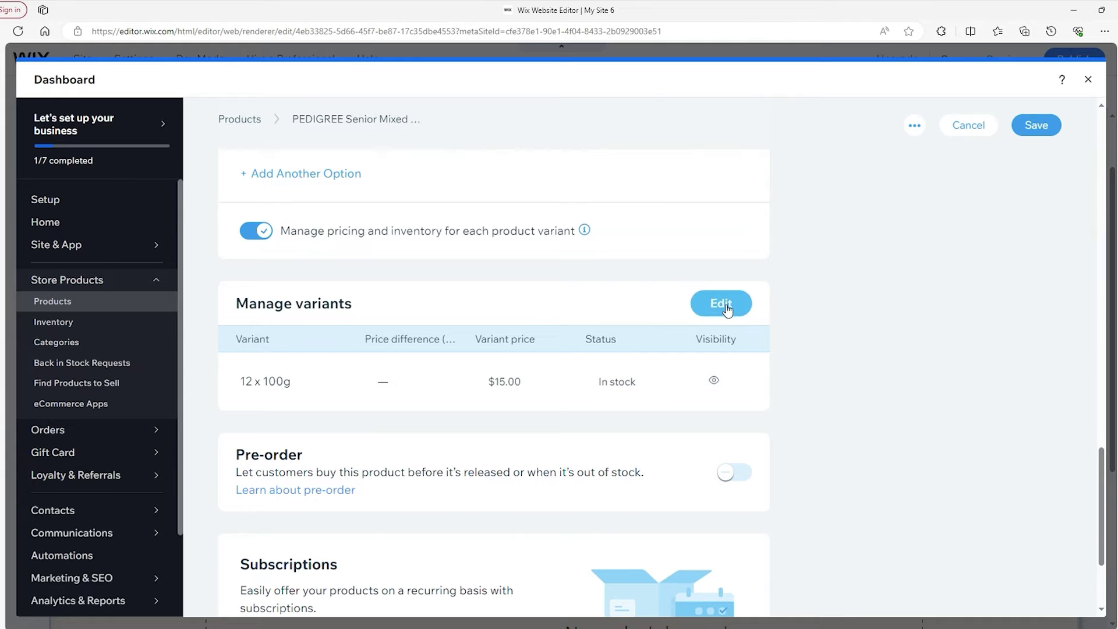
pyautogui.scroll(-3, 725, 306)
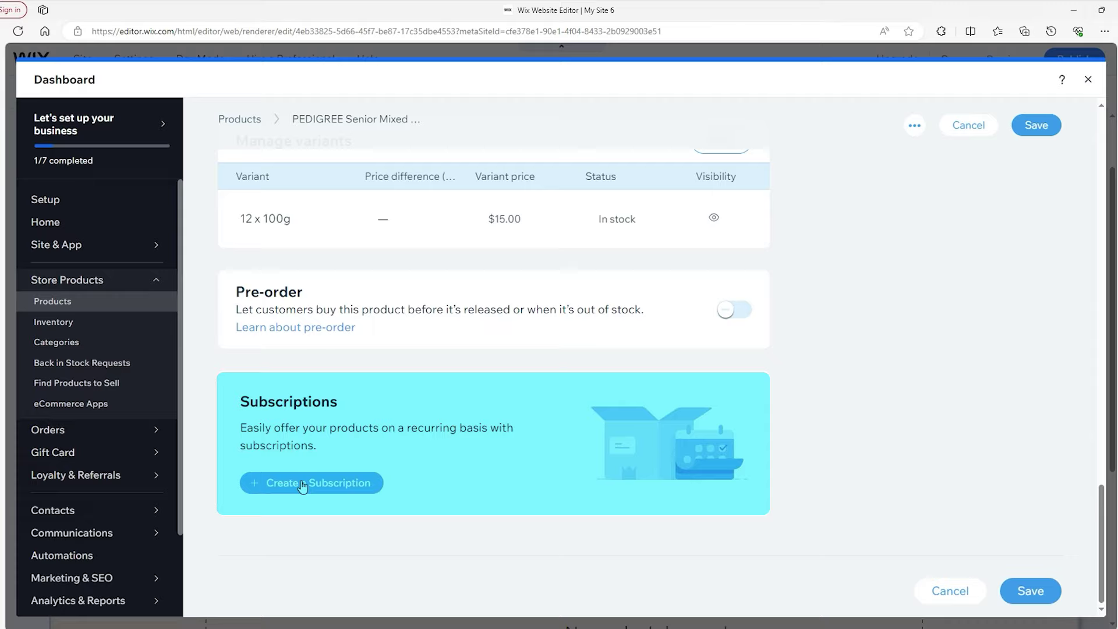
pyautogui.scroll(10, 1011, 352)
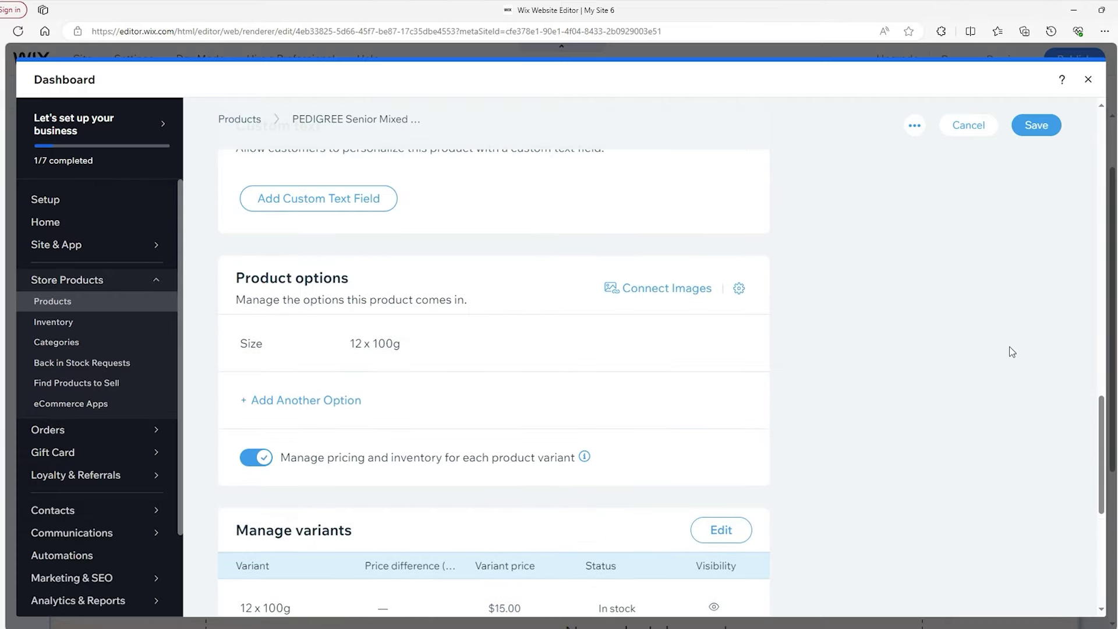
pyautogui.scroll(5, 1011, 351)
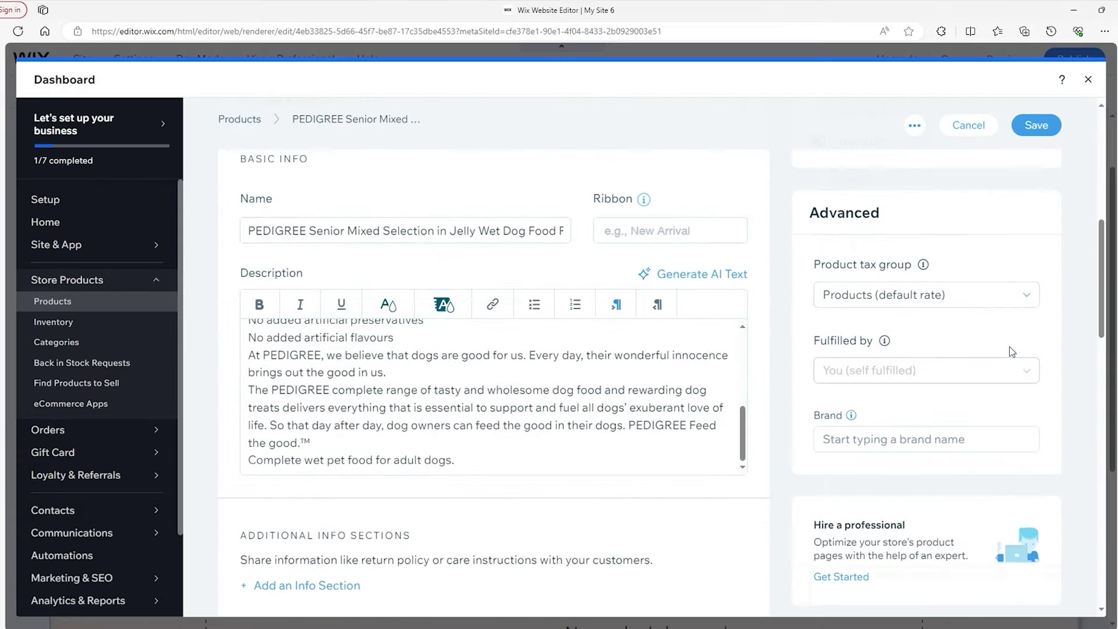
pyautogui.click(956, 308)
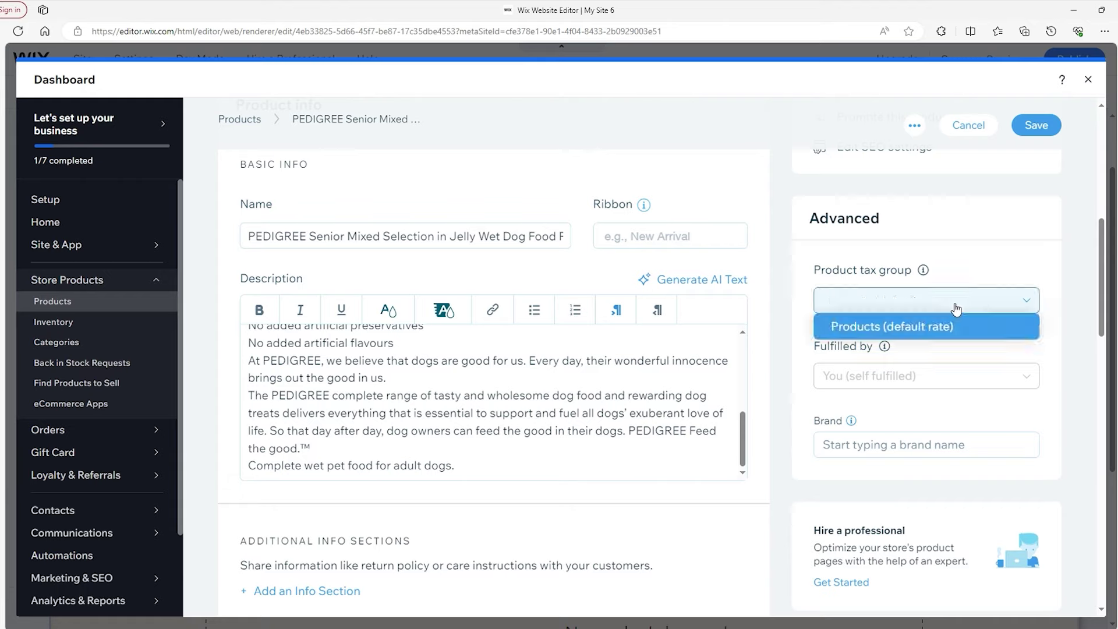
pyautogui.press('Return')
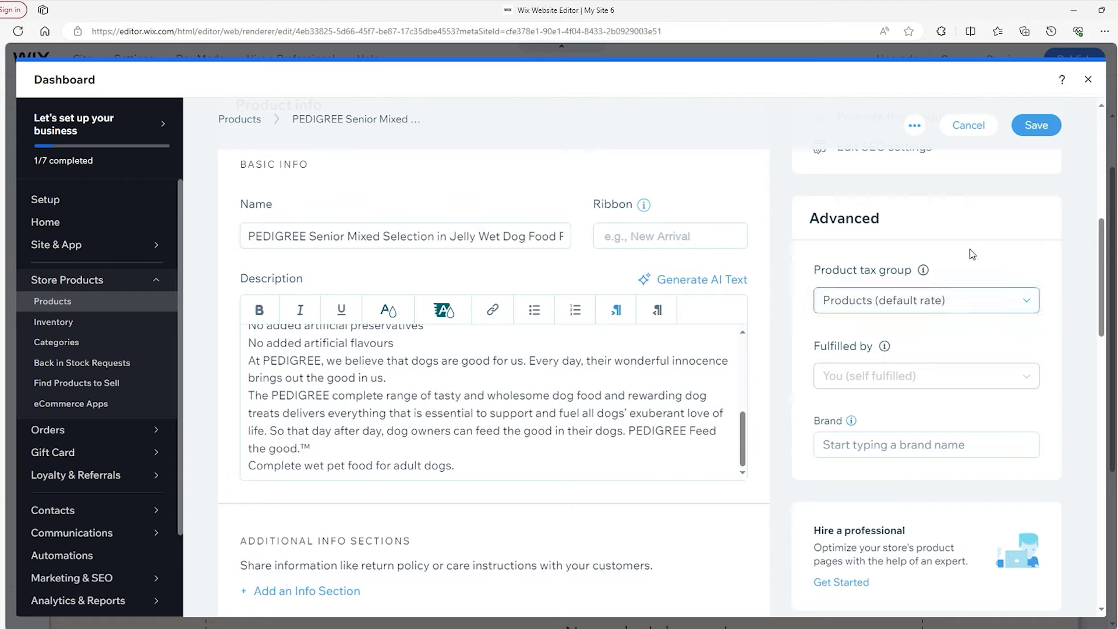
# Add Pedigree as the product's brand
pyautogui.click(844, 441)
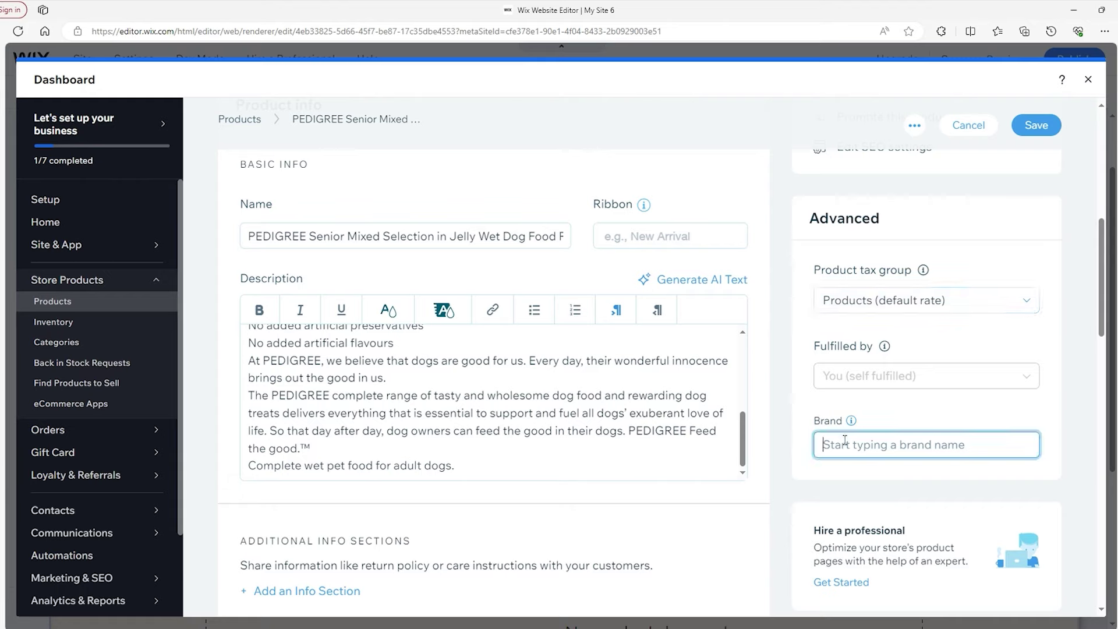
pyautogui.write('Pedigree')
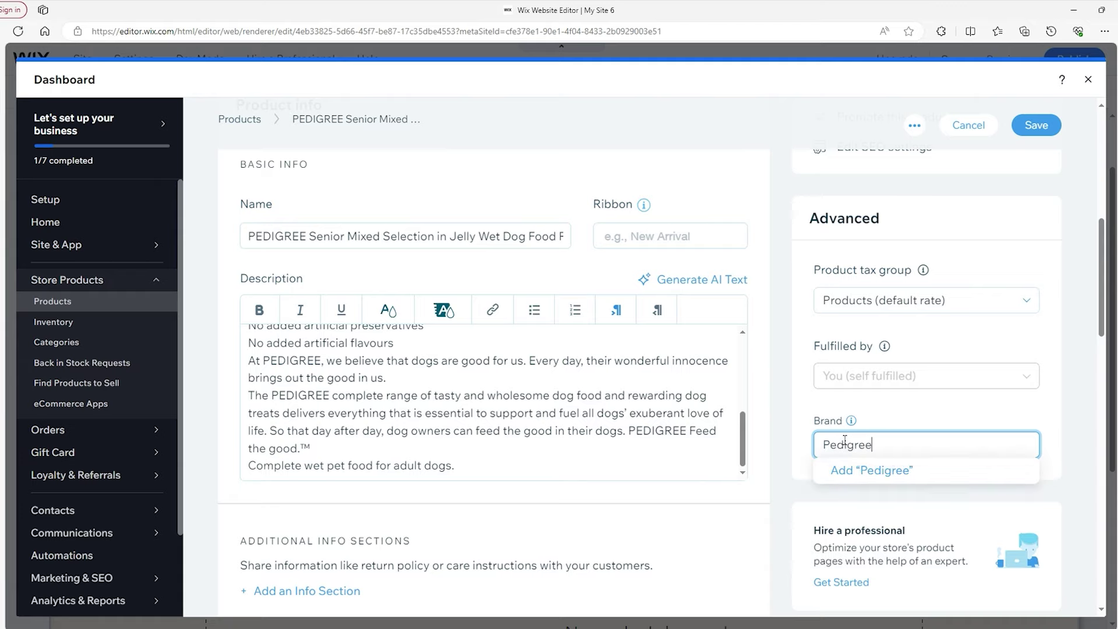
pyautogui.press('Return')
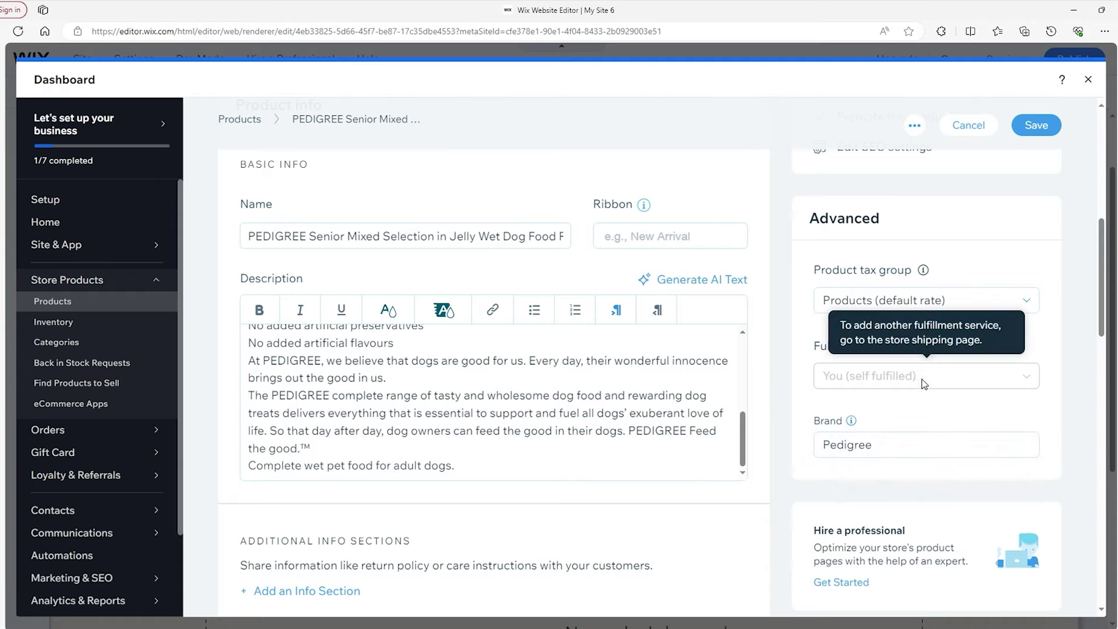
pyautogui.scroll(4, 923, 379)
pyautogui.scroll(4, 932, 381)
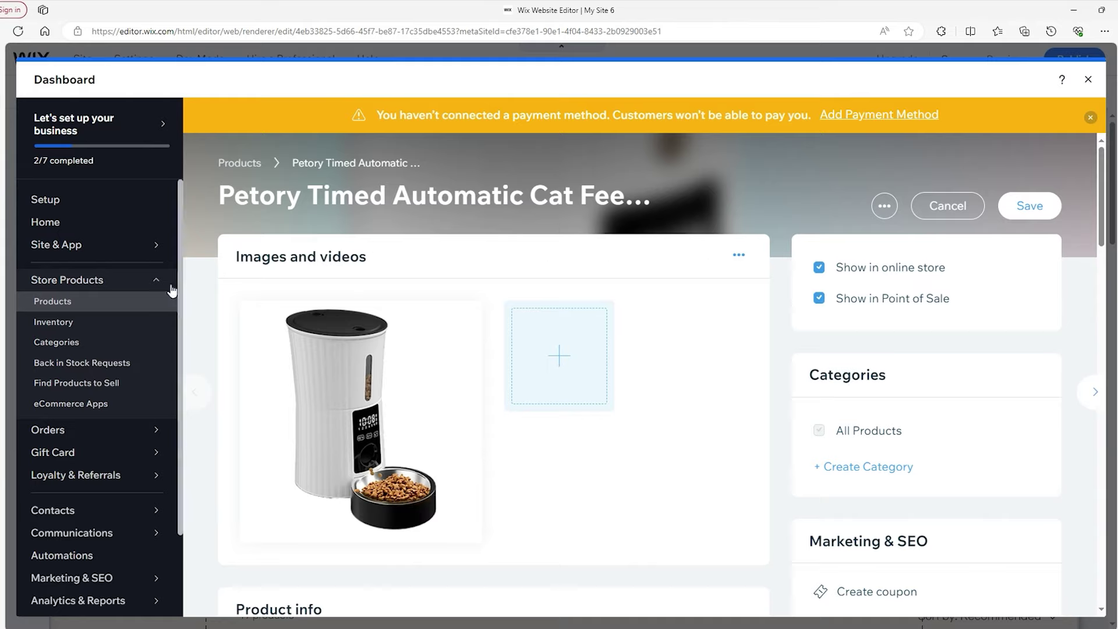
# Return to the product list and start a new product of the digital file type
pyautogui.click(74, 307)
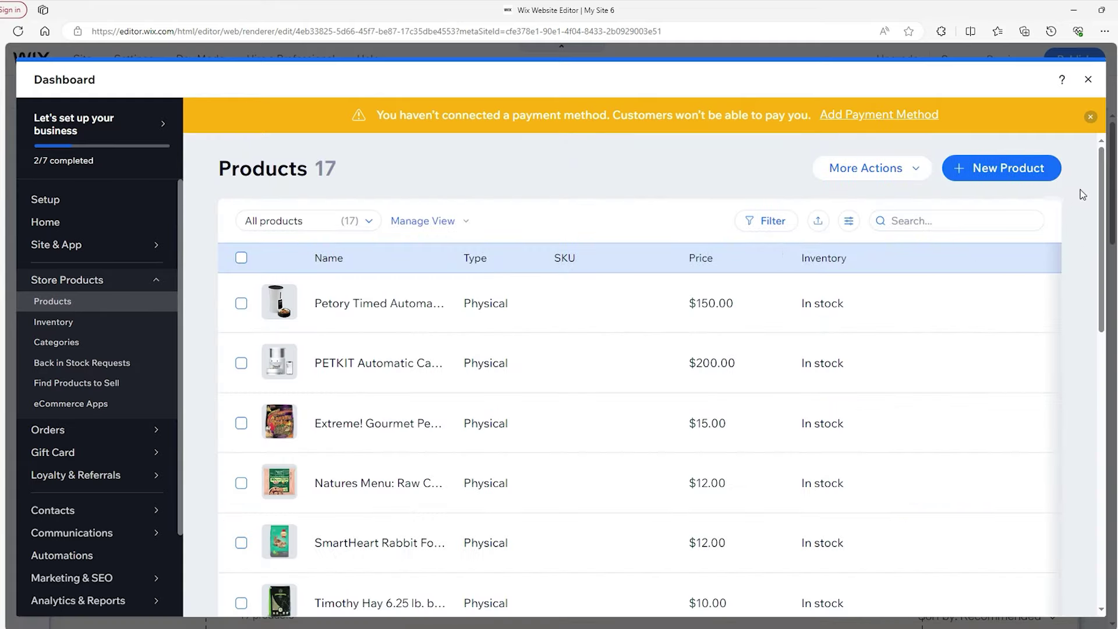
pyautogui.click(997, 167)
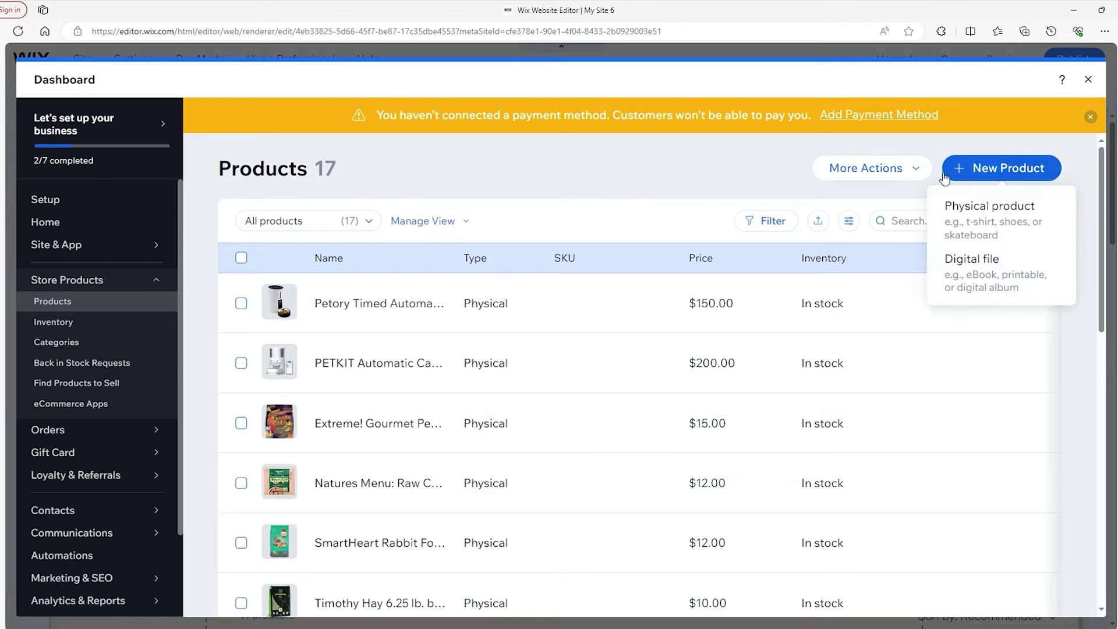
pyautogui.click(994, 279)
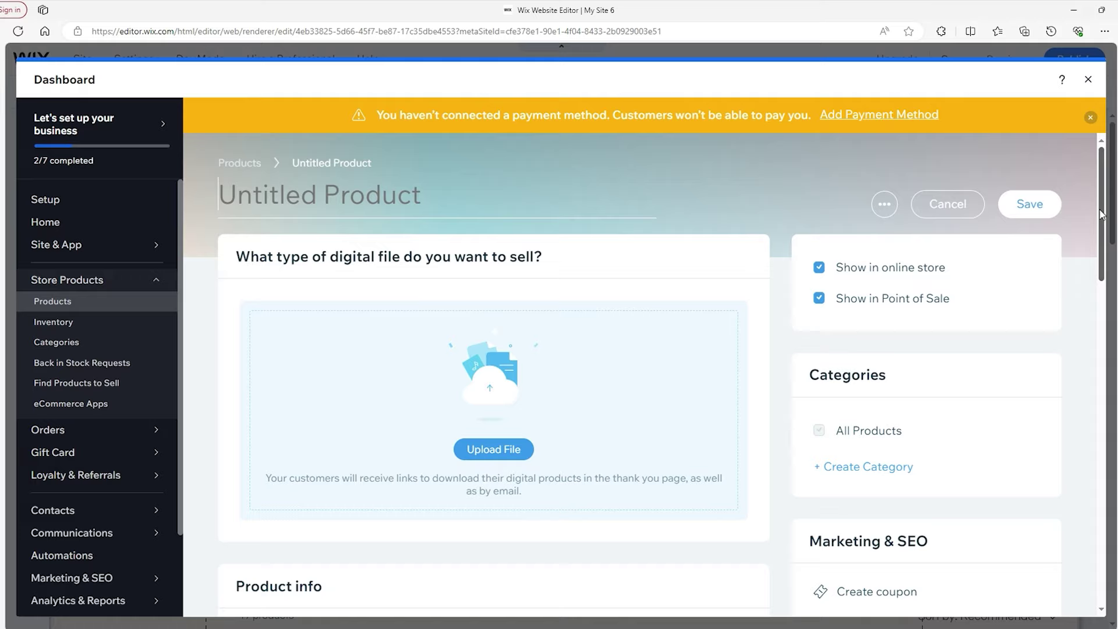
pyautogui.moveTo(1100, 214)
pyautogui.mouseDown()
pyautogui.moveTo(1112, 305)
pyautogui.moveTo(1100, 527)
pyautogui.moveTo(1112, 198)
pyautogui.mouseUp()
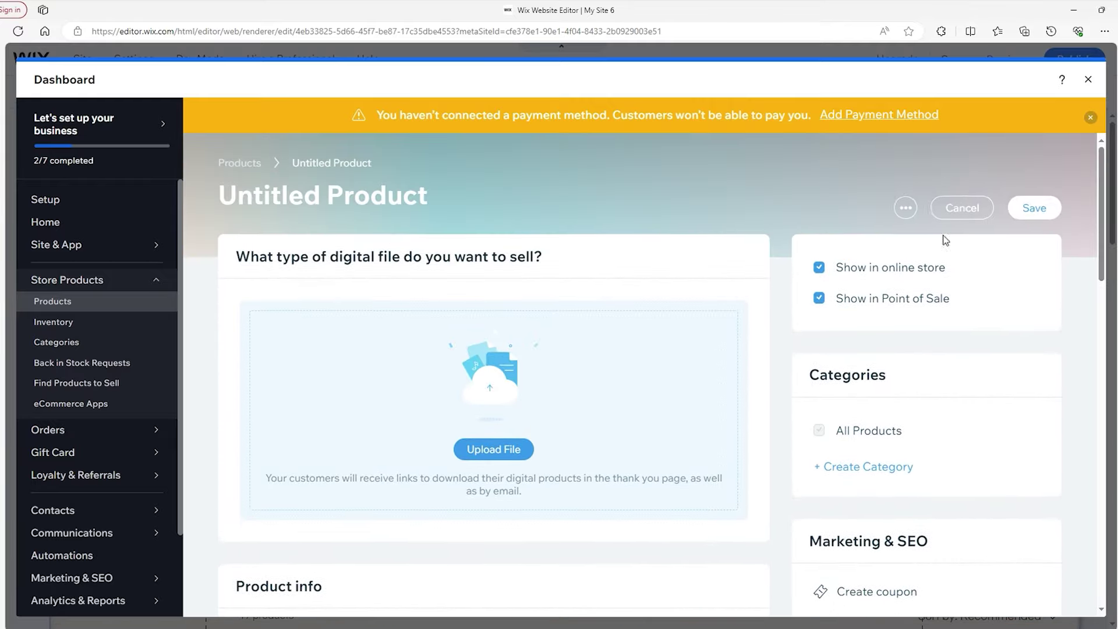
# Upload the audio file Dog Book Thing from the computer and attach it to the new digital product
pyautogui.click(472, 449)
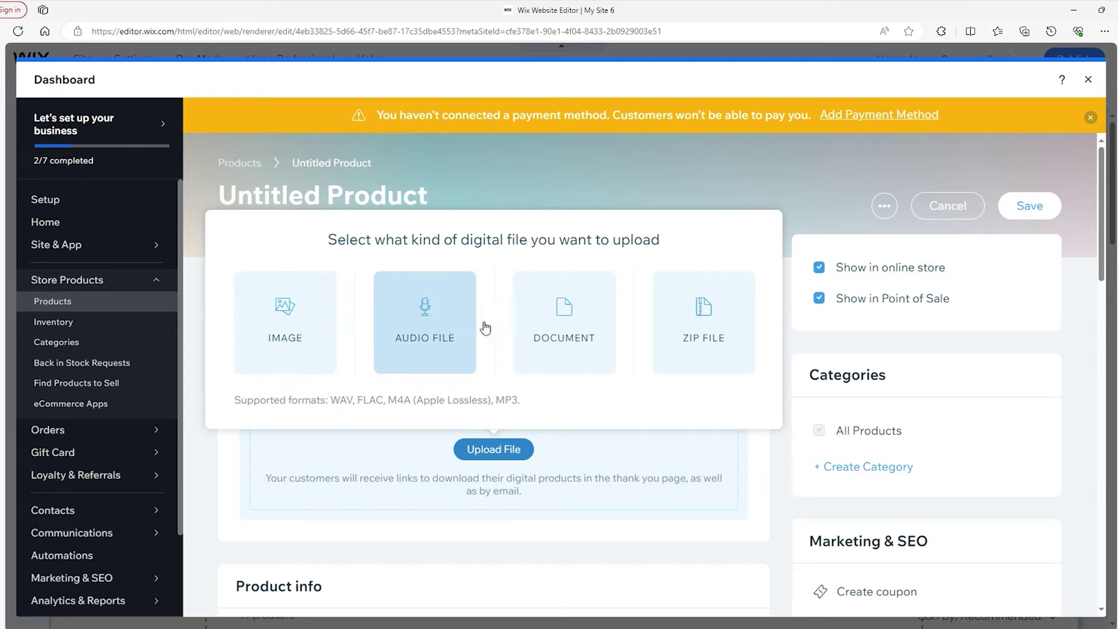
pyautogui.click(420, 333)
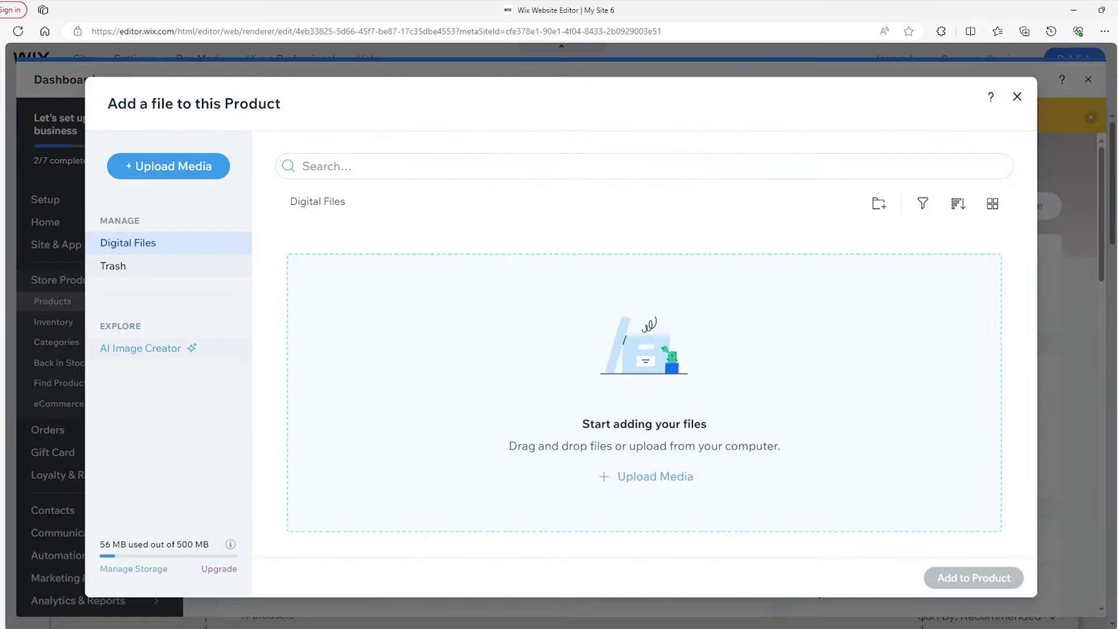
pyautogui.hotkey('alt', 'Tab')
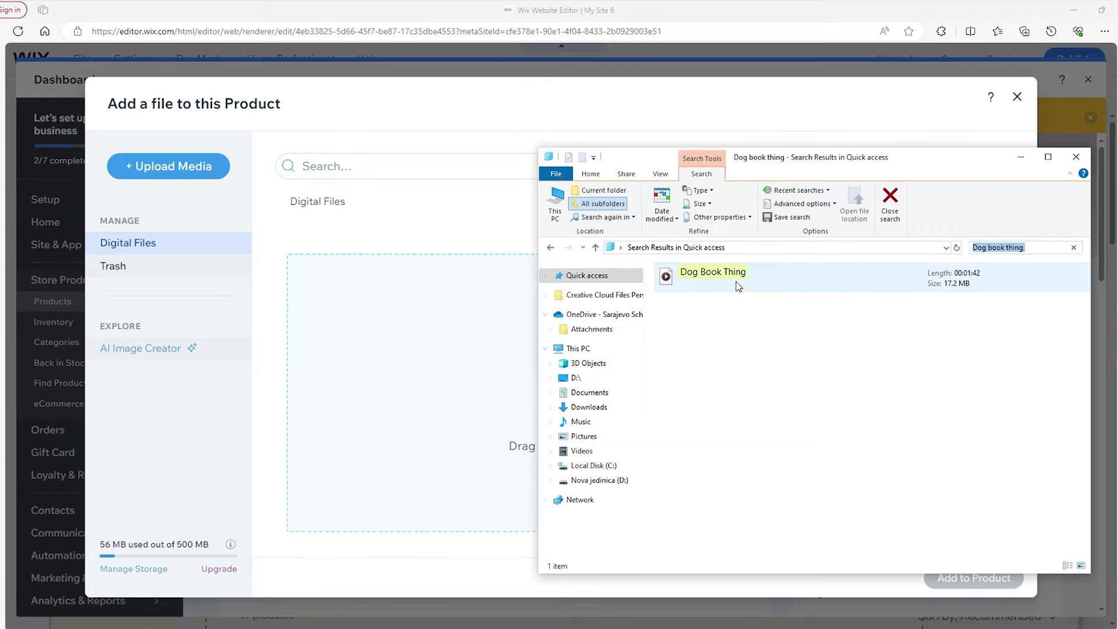
pyautogui.moveTo(780, 280); pyautogui.dragTo(449, 376)
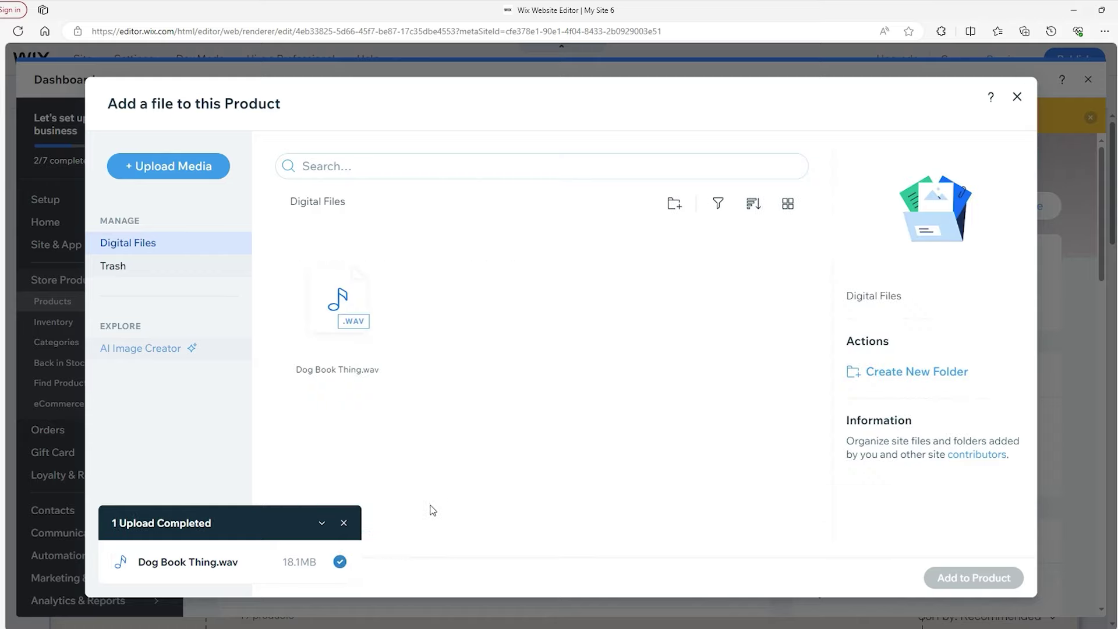
pyautogui.click(340, 324)
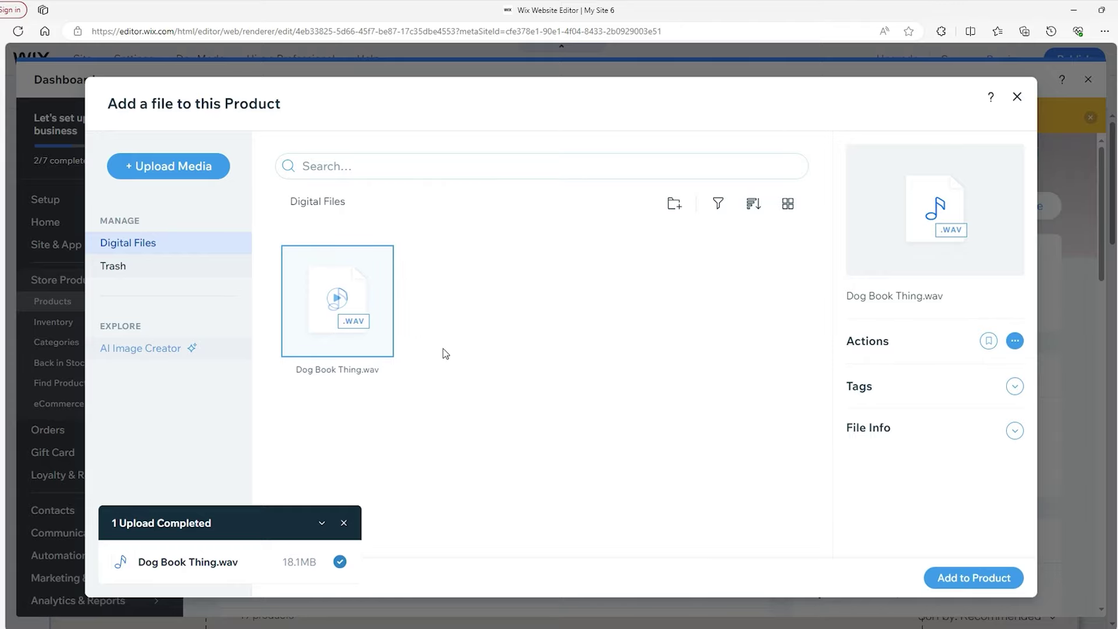
pyautogui.click(941, 577)
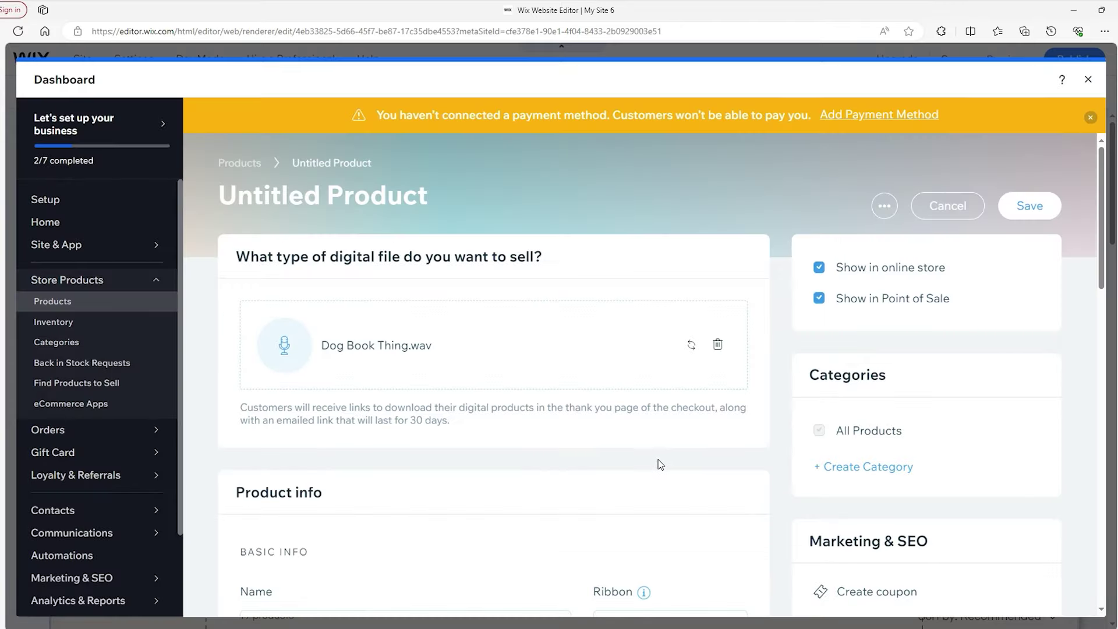
pyautogui.scroll(-1, 659, 464)
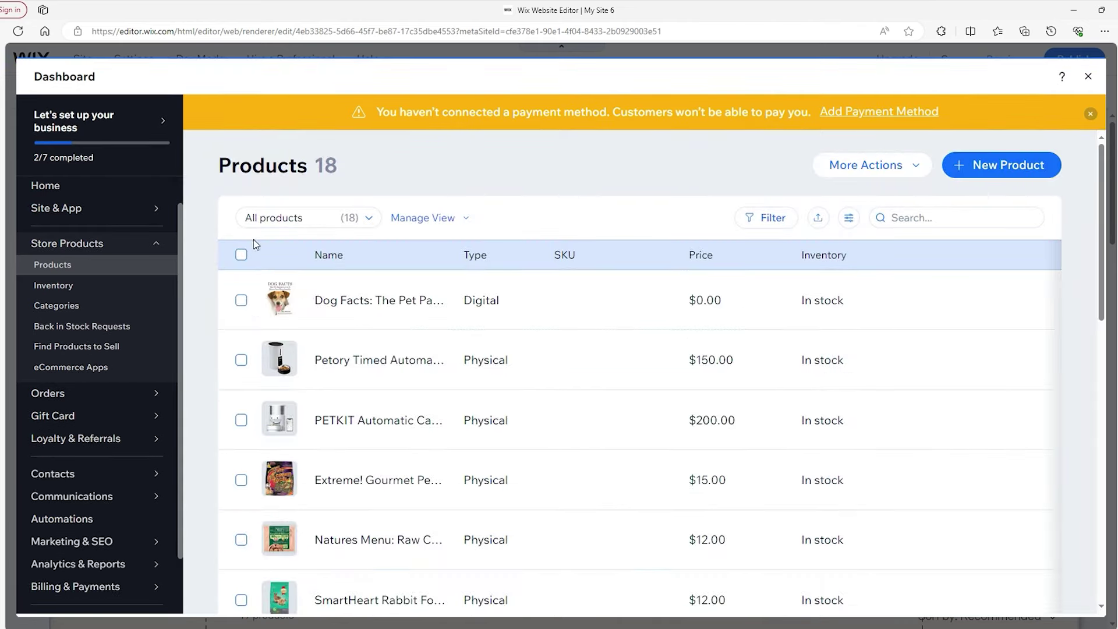
# Create a new product category named Pet Essentials
pyautogui.click(74, 309)
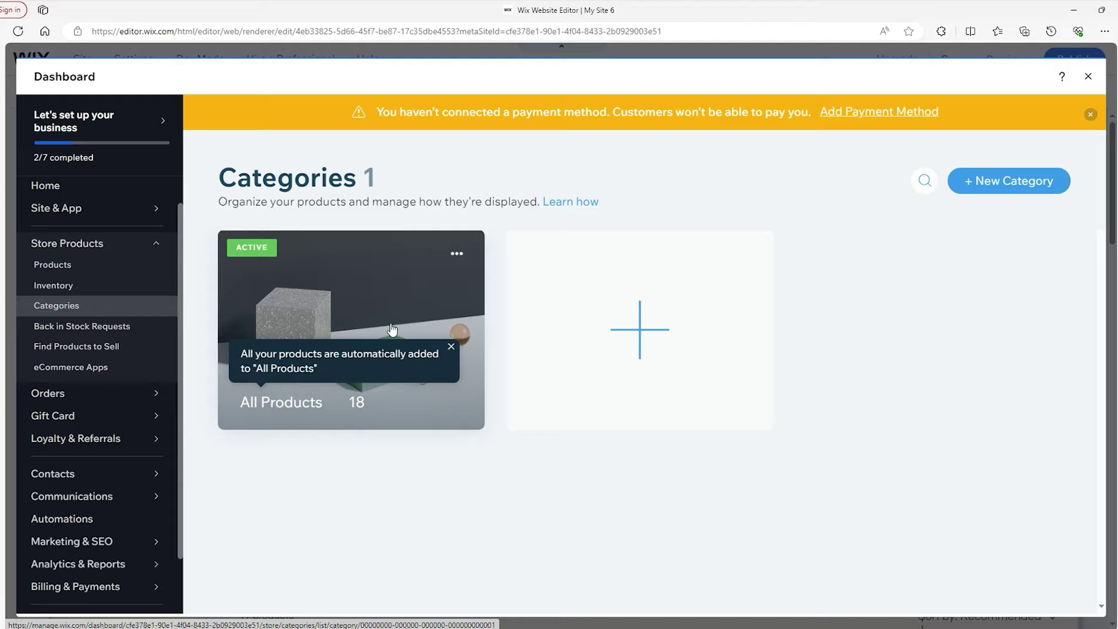
pyautogui.click(638, 335)
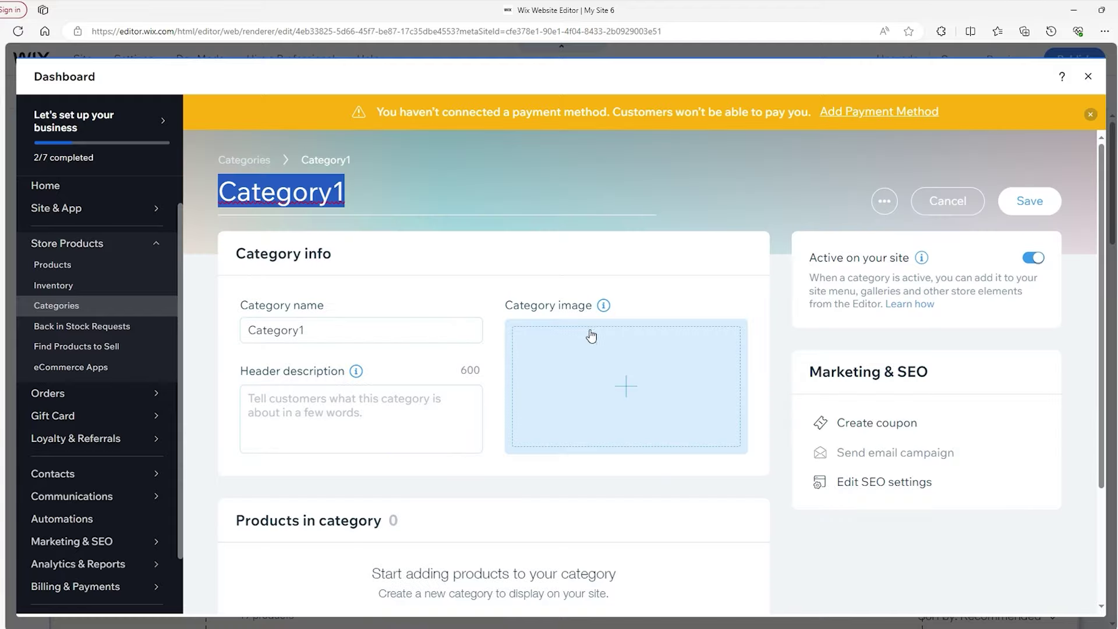
pyautogui.doubleClick(396, 325)
pyautogui.write('Pet')
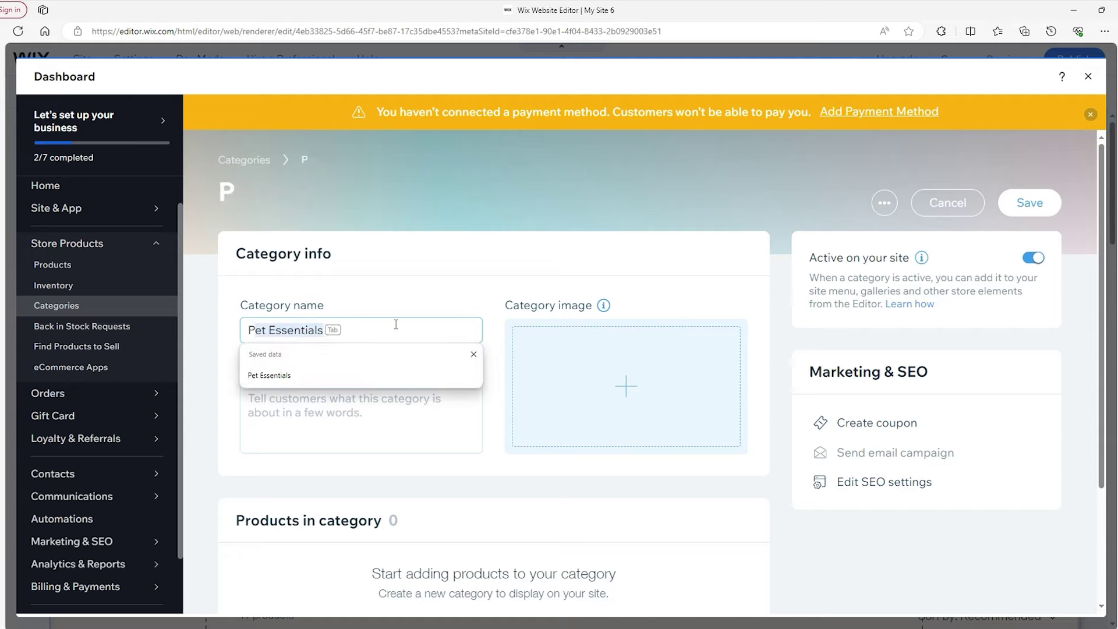
pyautogui.click(273, 375)
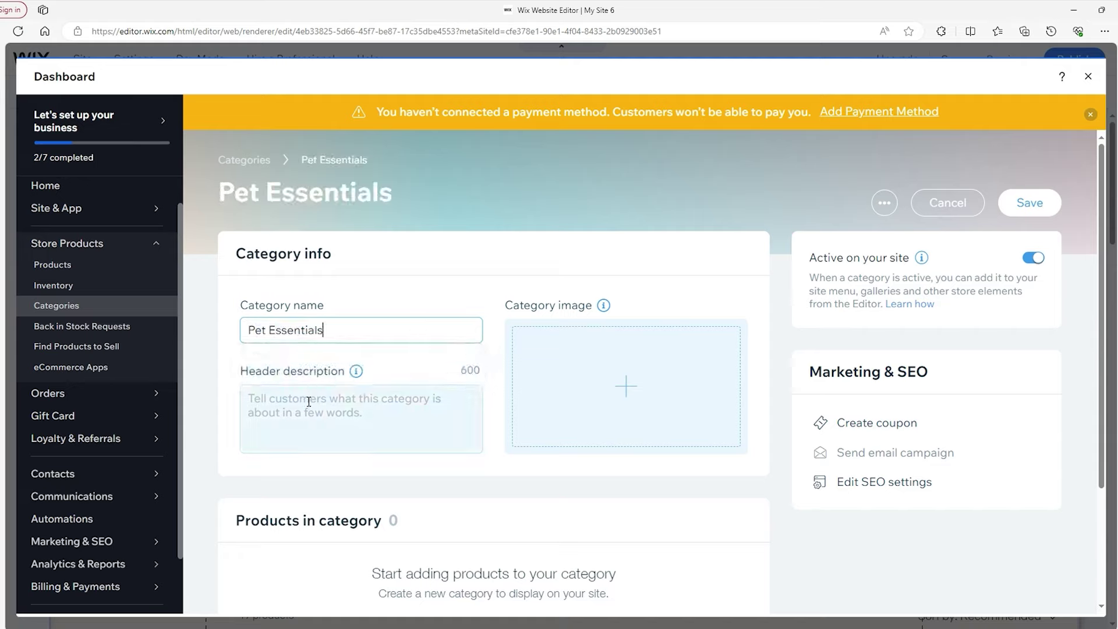
# Enter "Food items for pets of all kinds." as the category's header description and check the category image explanation
pyautogui.click(305, 411)
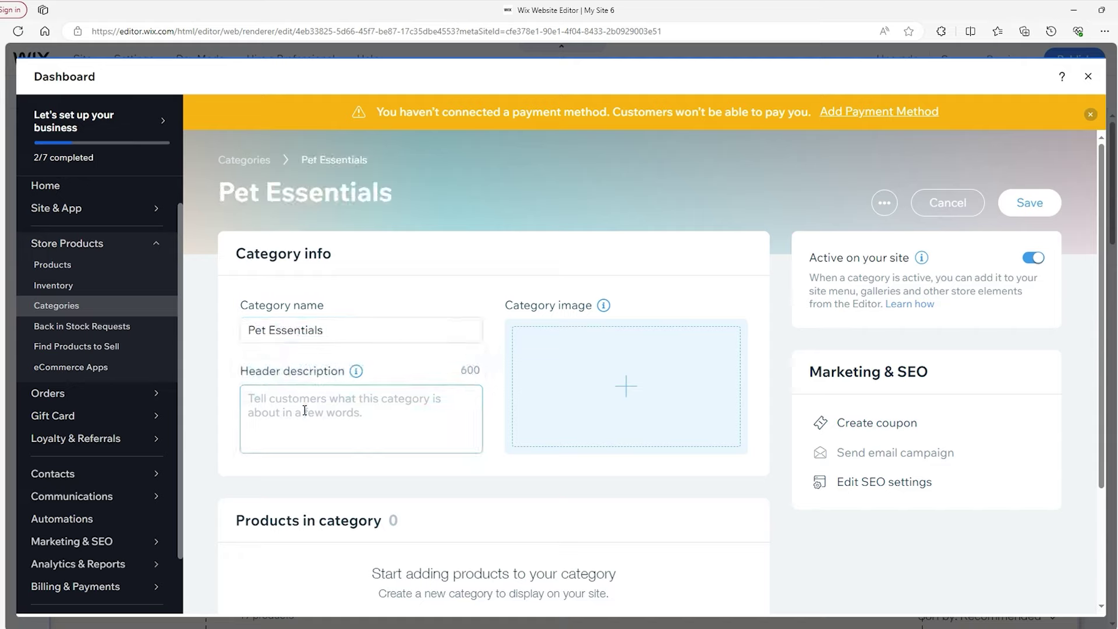
pyautogui.write('Food items for pets of all kinds.')
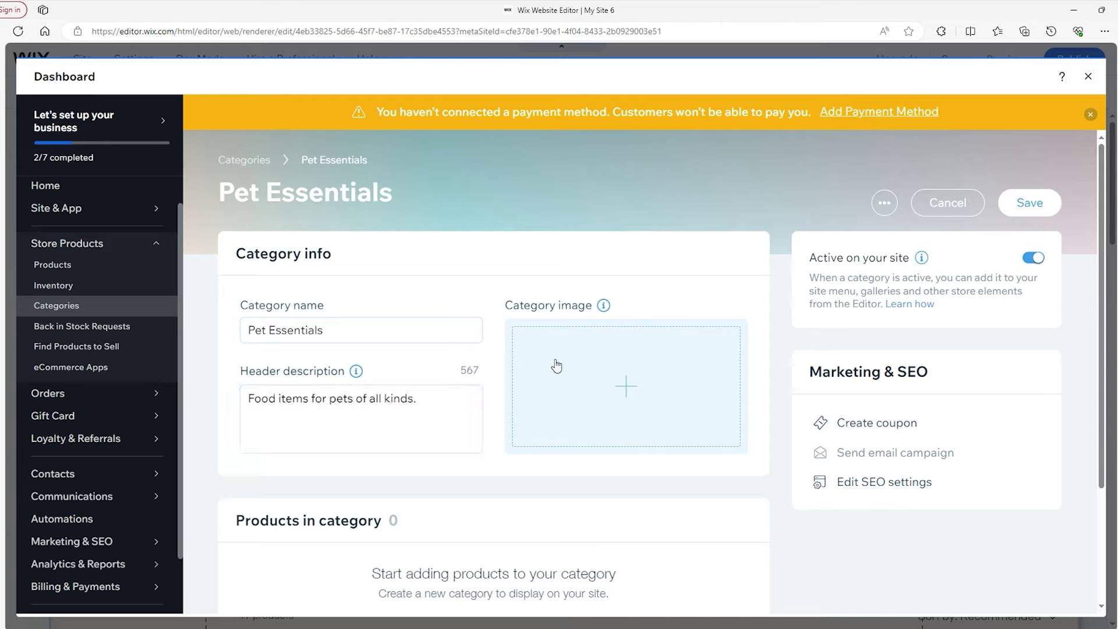
pyautogui.moveTo(603, 308)
pyautogui.scroll(-3, 790, 284)
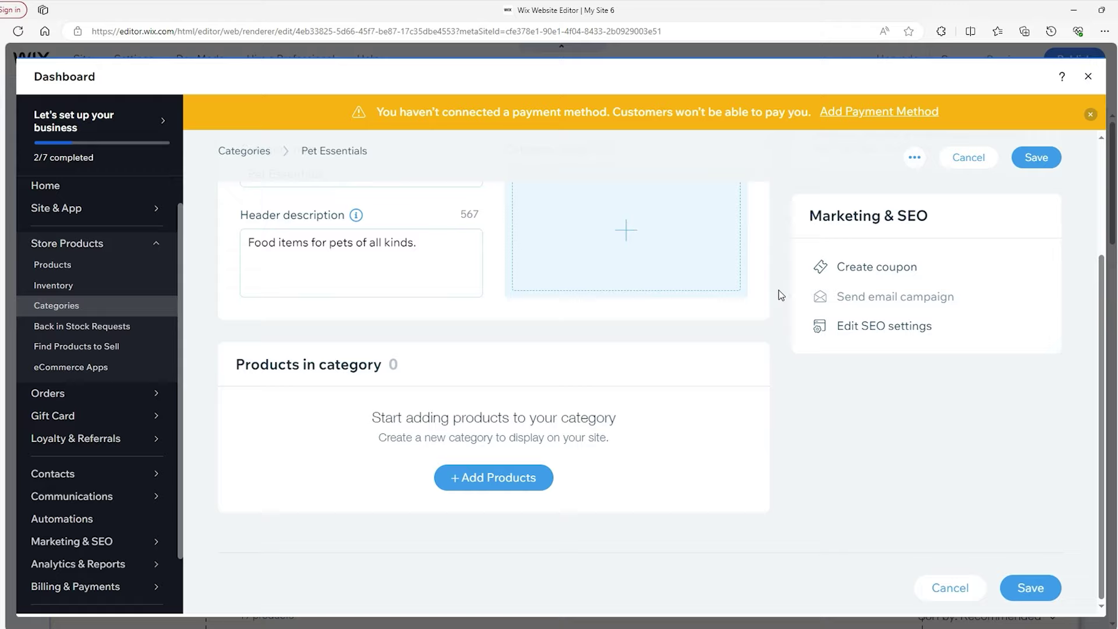
# Add the pet food products from Extreme! Gourmet Pet Rabbit Food through Pedigree Senior Mixed Selection to the Pet Essentials category
pyautogui.click(491, 478)
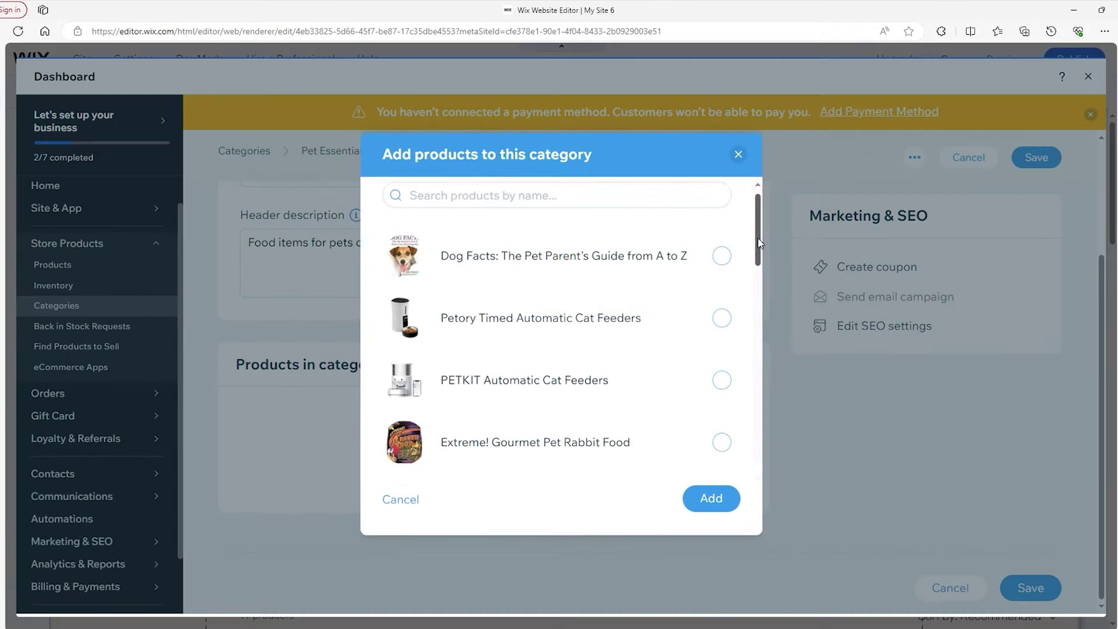
pyautogui.scroll(-4, 759, 239)
pyautogui.click(721, 223)
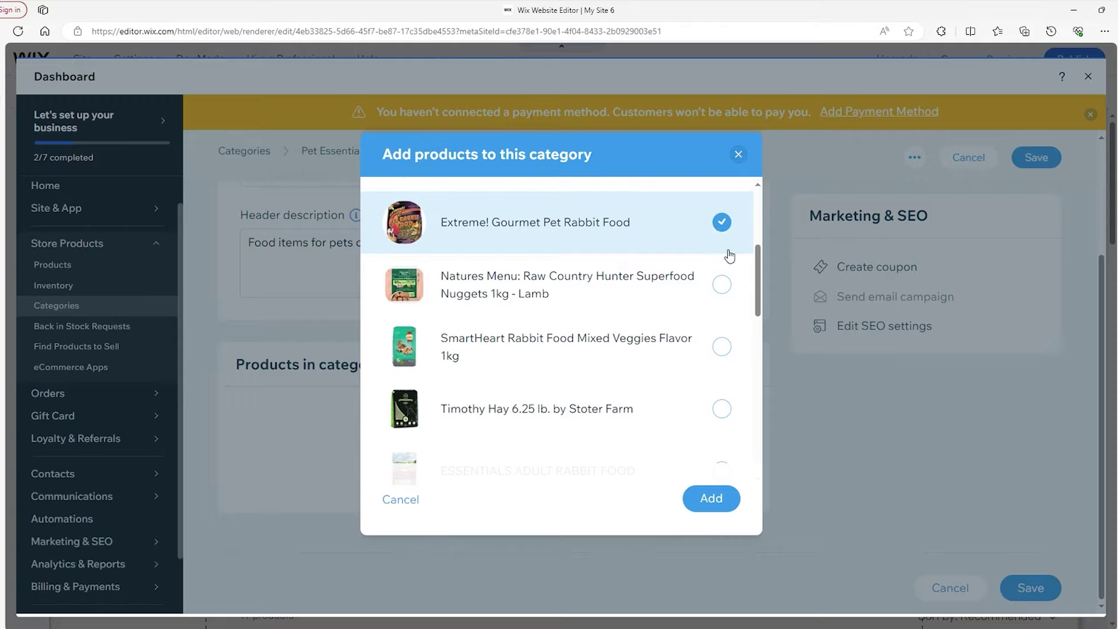
pyautogui.click(721, 284)
pyautogui.click(722, 344)
pyautogui.scroll(-10, 704, 454)
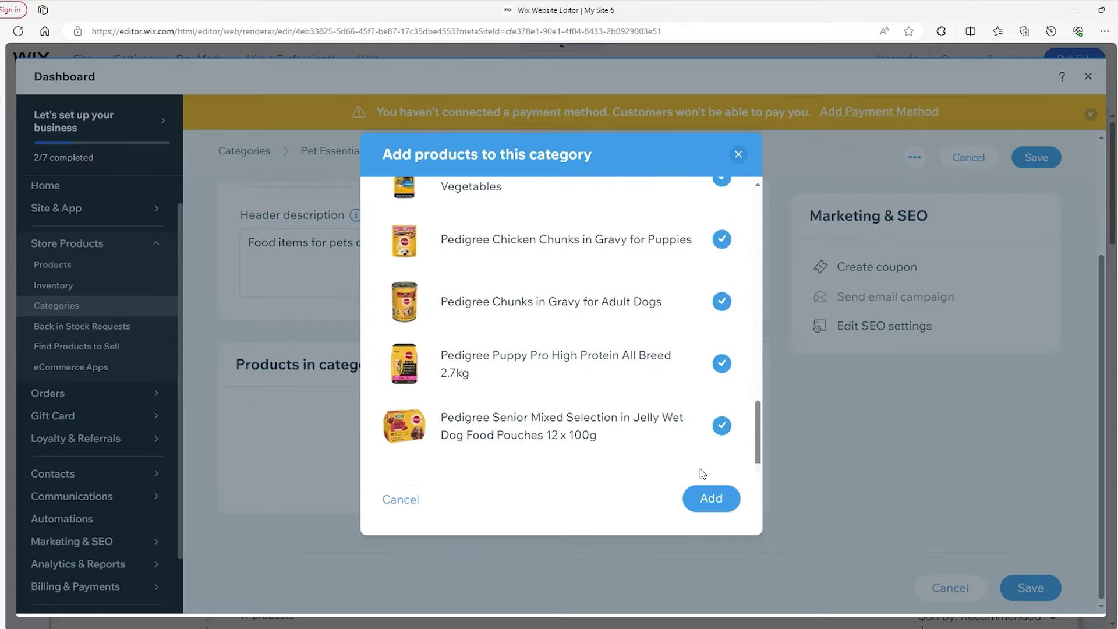
pyautogui.click(713, 499)
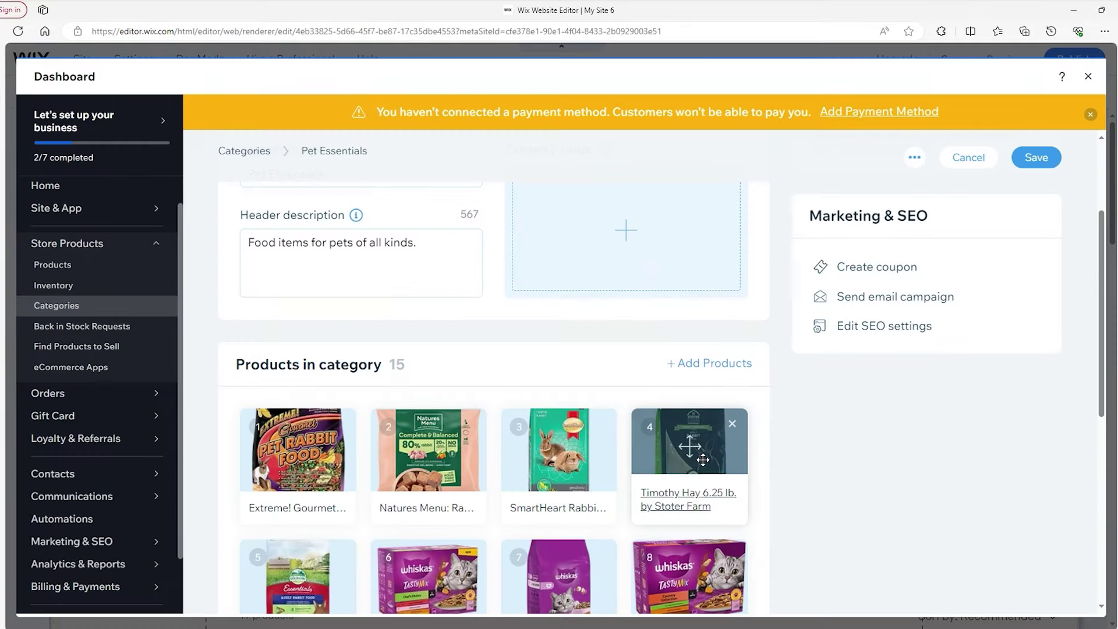
# Review the products in the Pet Essentials category, save the category and return to the site editor
pyautogui.scroll(-5, 578, 333)
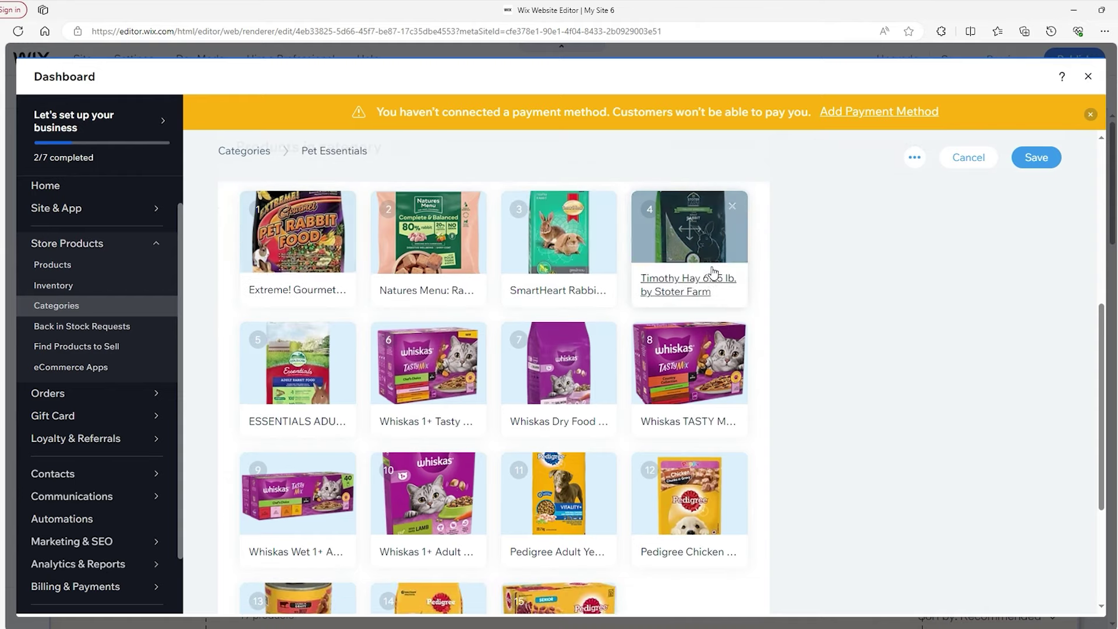
pyautogui.scroll(-3, 680, 579)
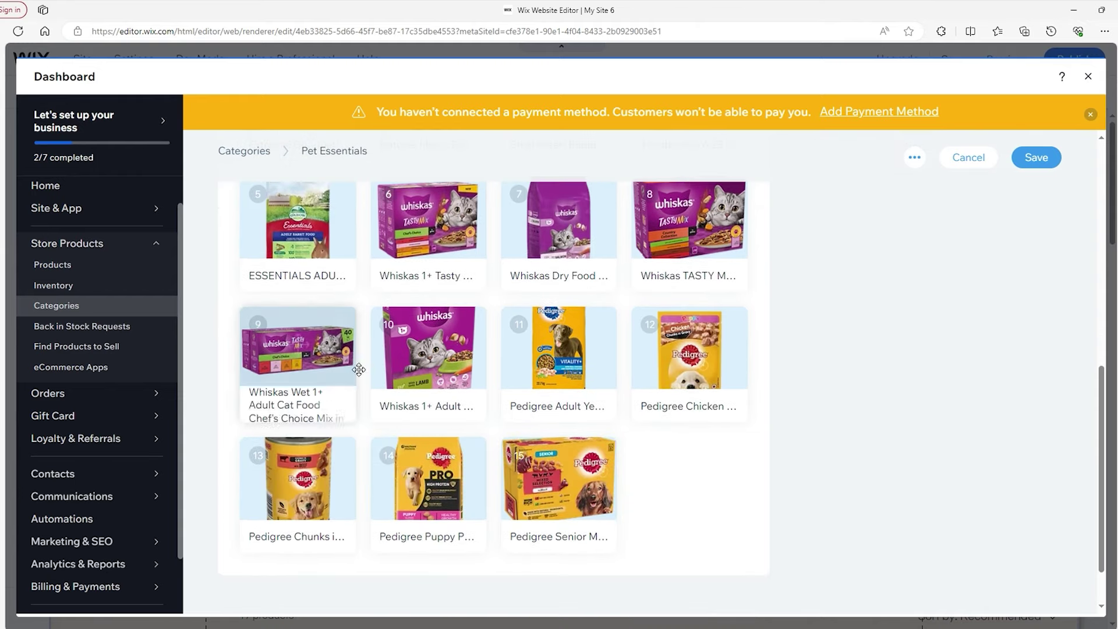
pyautogui.scroll(4, 490, 389)
pyautogui.scroll(4, 490, 389)
pyautogui.scroll(3, 581, 347)
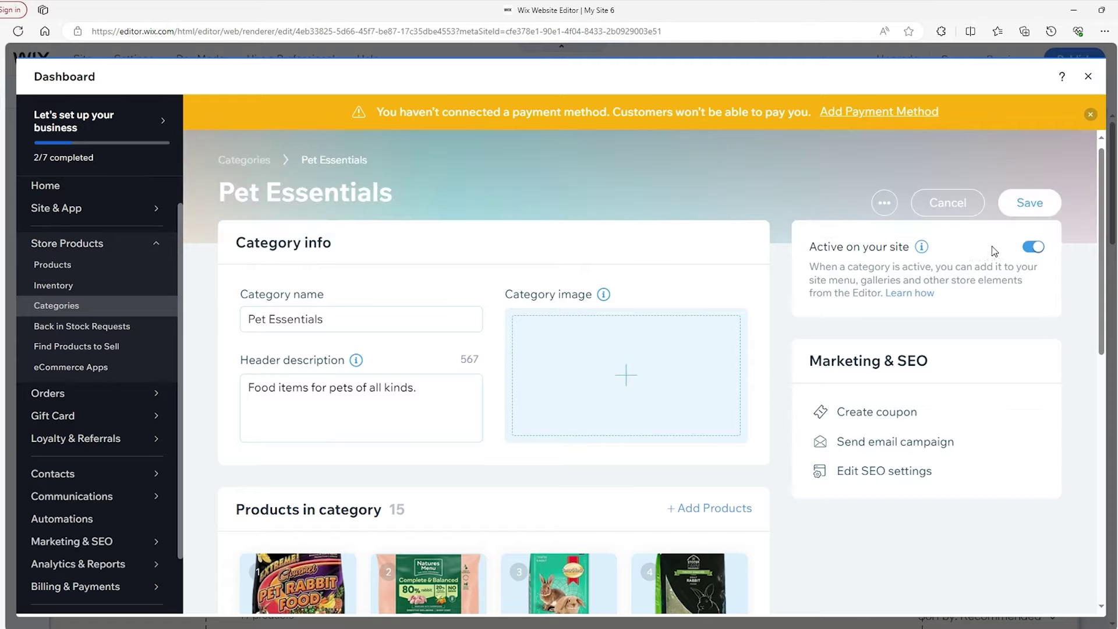
pyautogui.click(1028, 204)
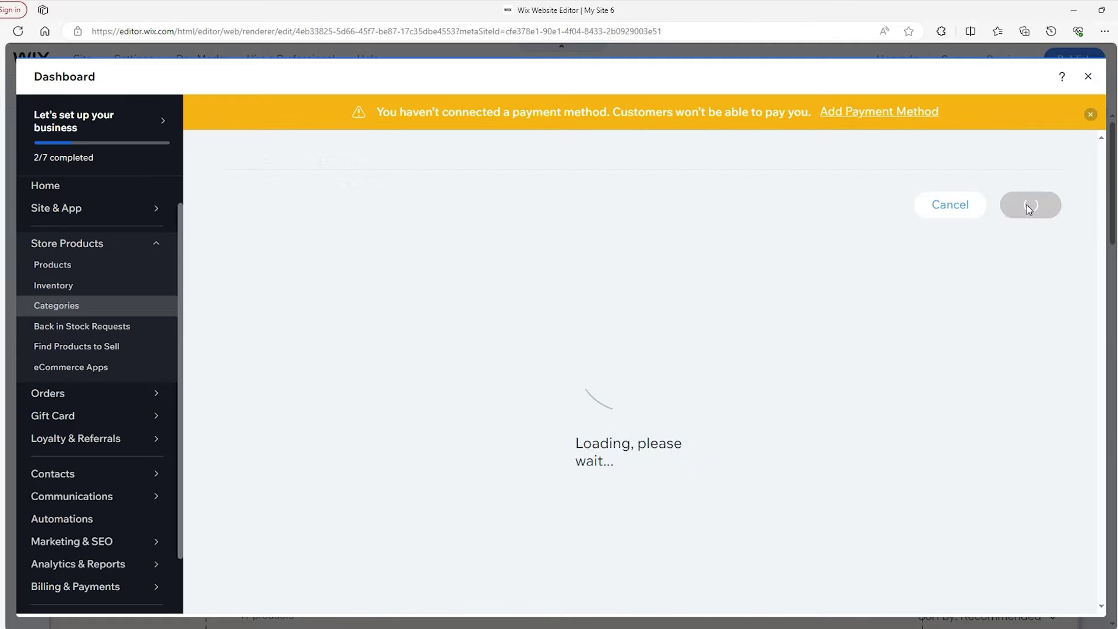
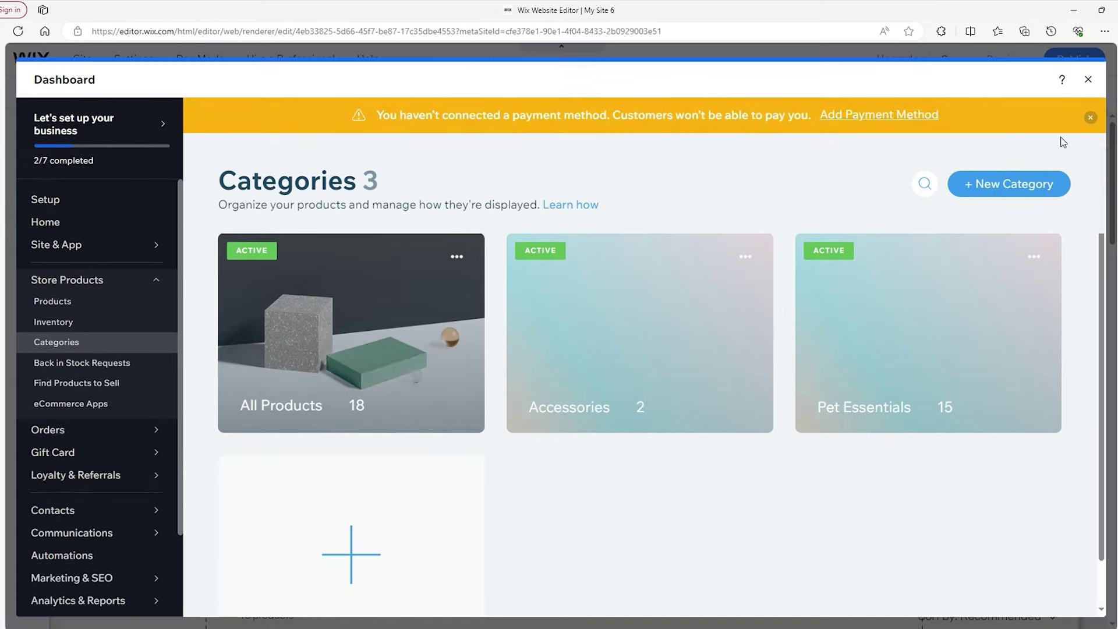
pyautogui.click(1088, 81)
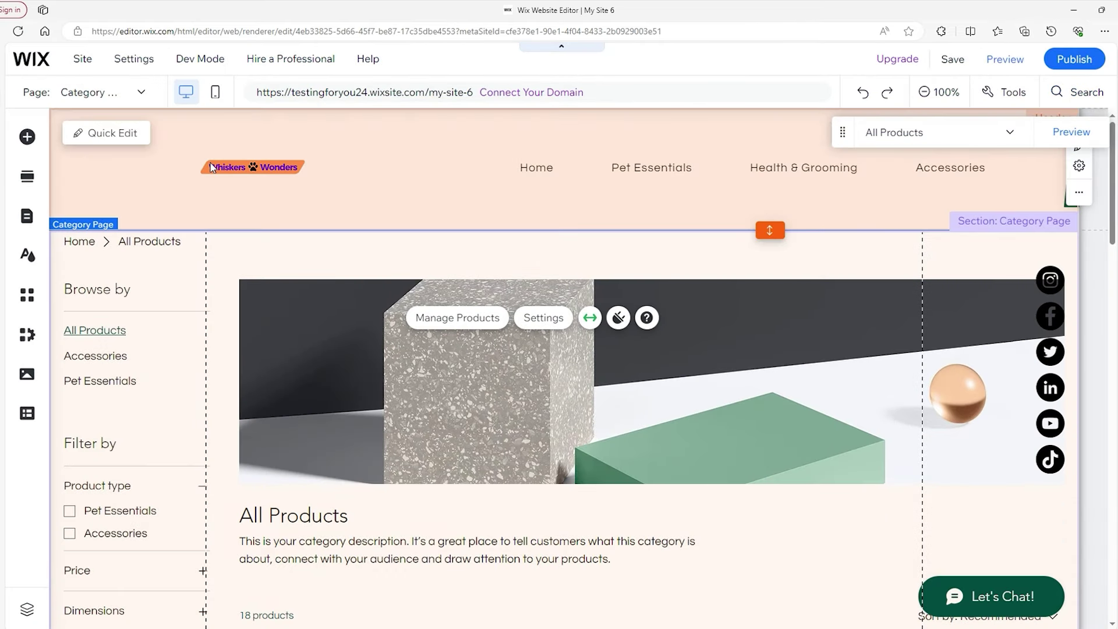
# Switch to the Home page and insert a blank section between the PETKIT feeder and Dog Facts sections
pyautogui.click(140, 92)
pyautogui.click(84, 151)
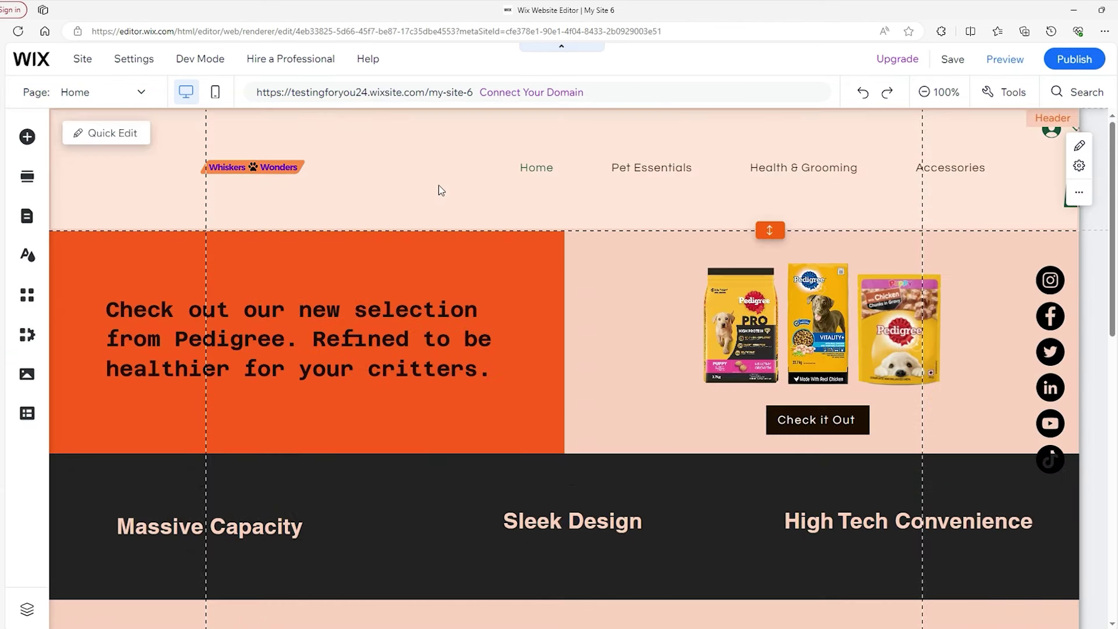
pyautogui.scroll(-7, 514, 195)
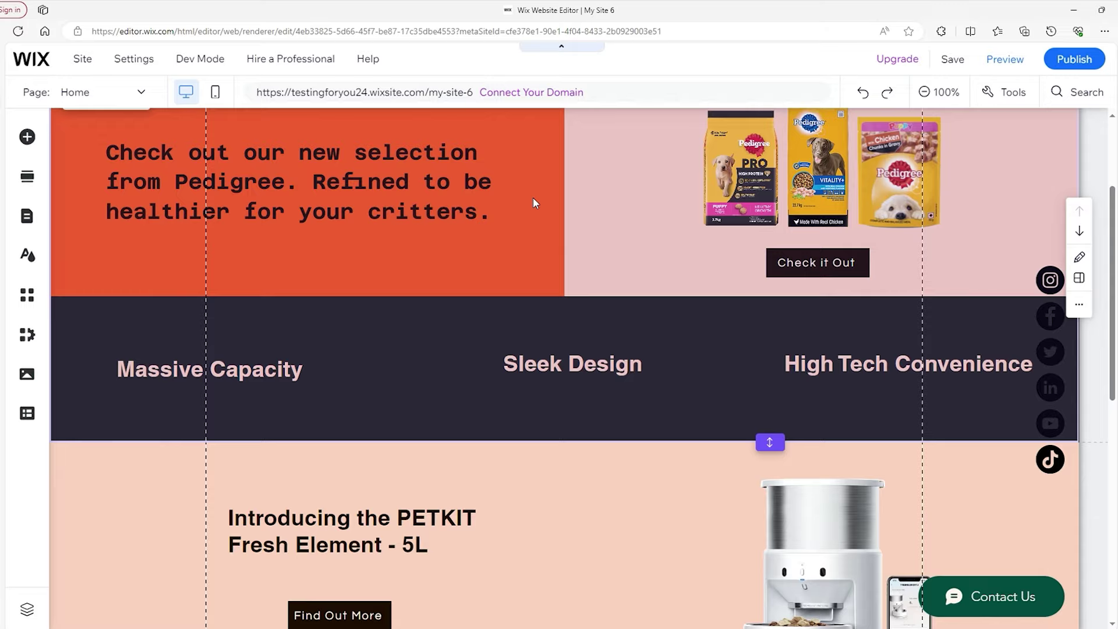
pyautogui.scroll(-1, 547, 233)
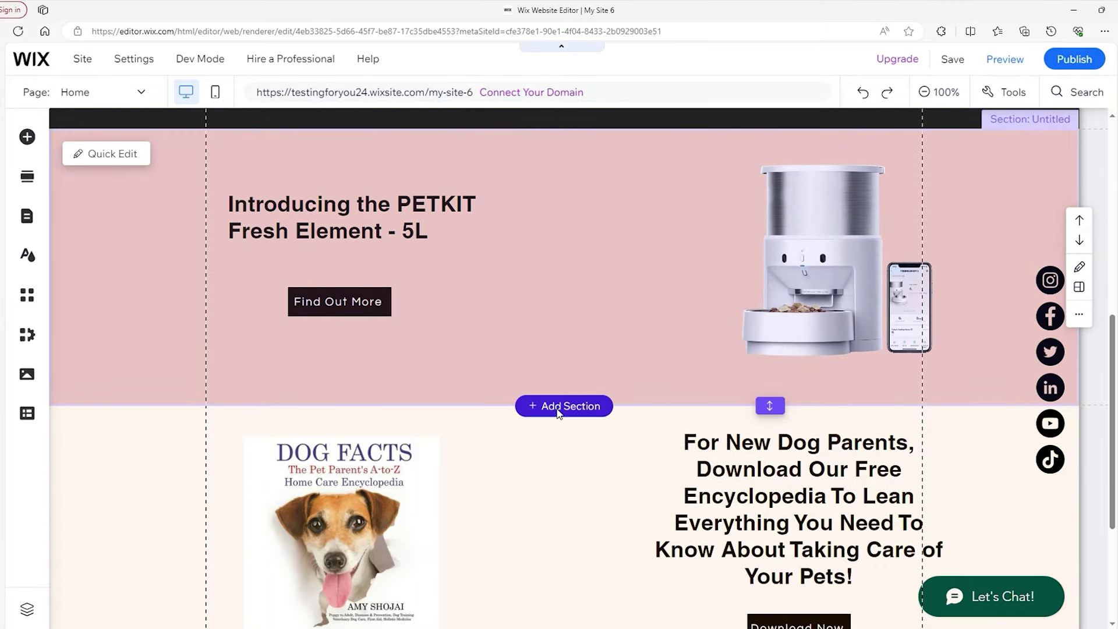
pyautogui.click(557, 407)
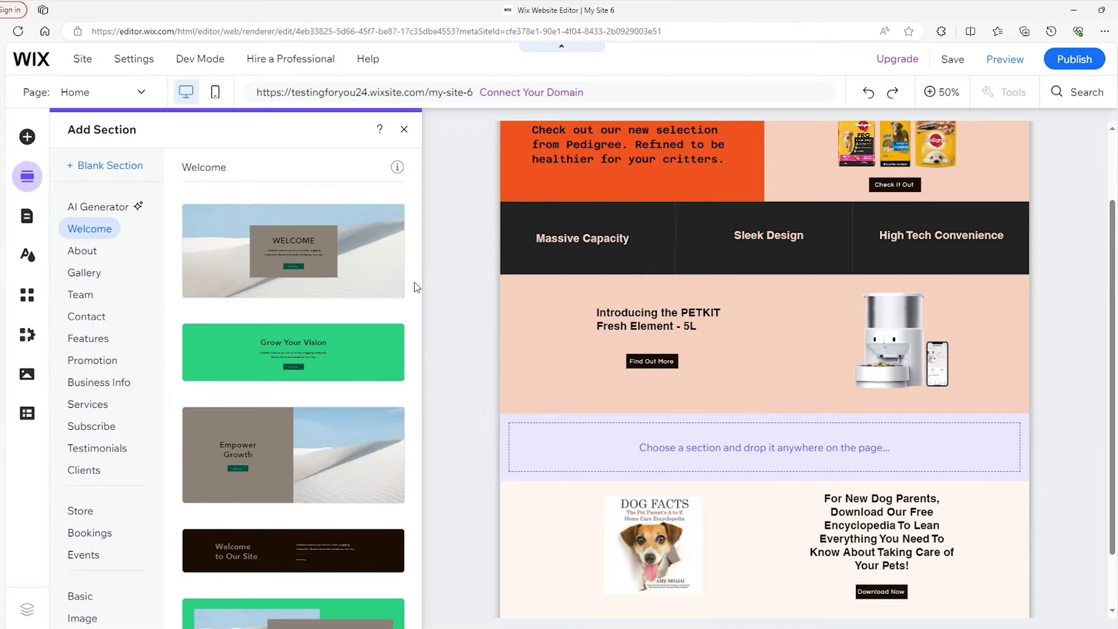
pyautogui.click(124, 167)
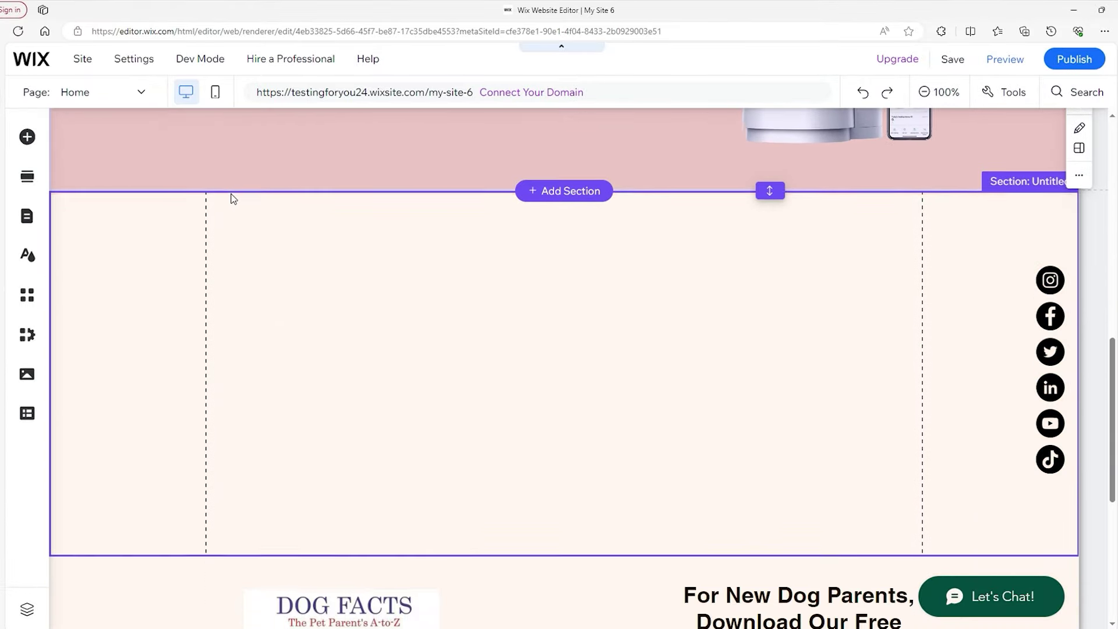
# Place a Slider Product Gallery in the blank section and reduce the section's height to fit the gallery
pyautogui.click(27, 137)
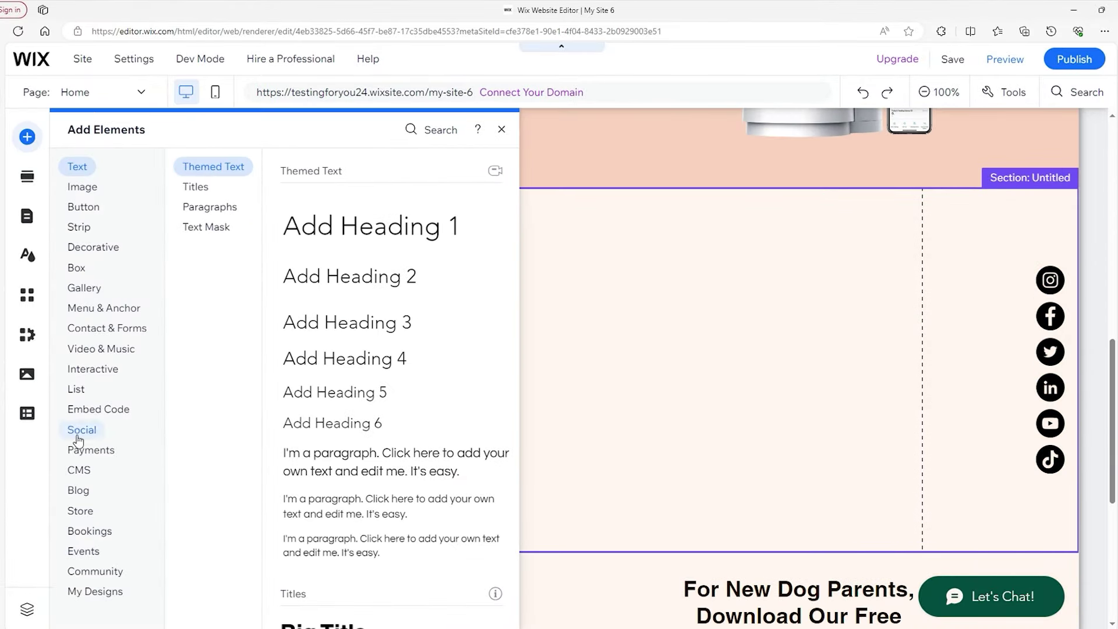
pyautogui.click(81, 511)
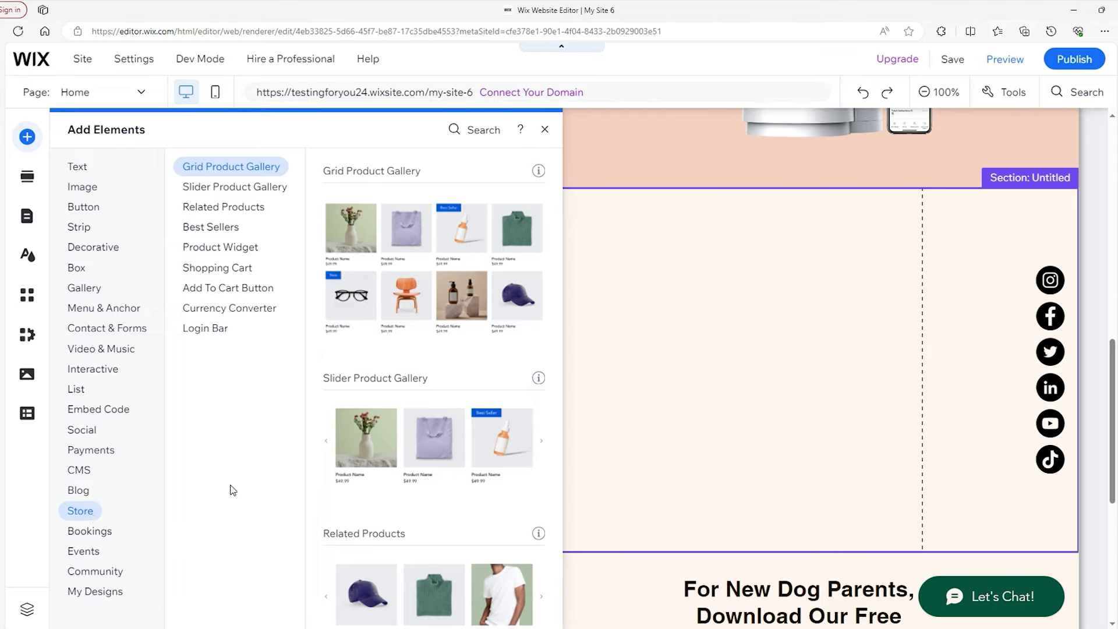
pyautogui.click(220, 188)
pyautogui.click(222, 208)
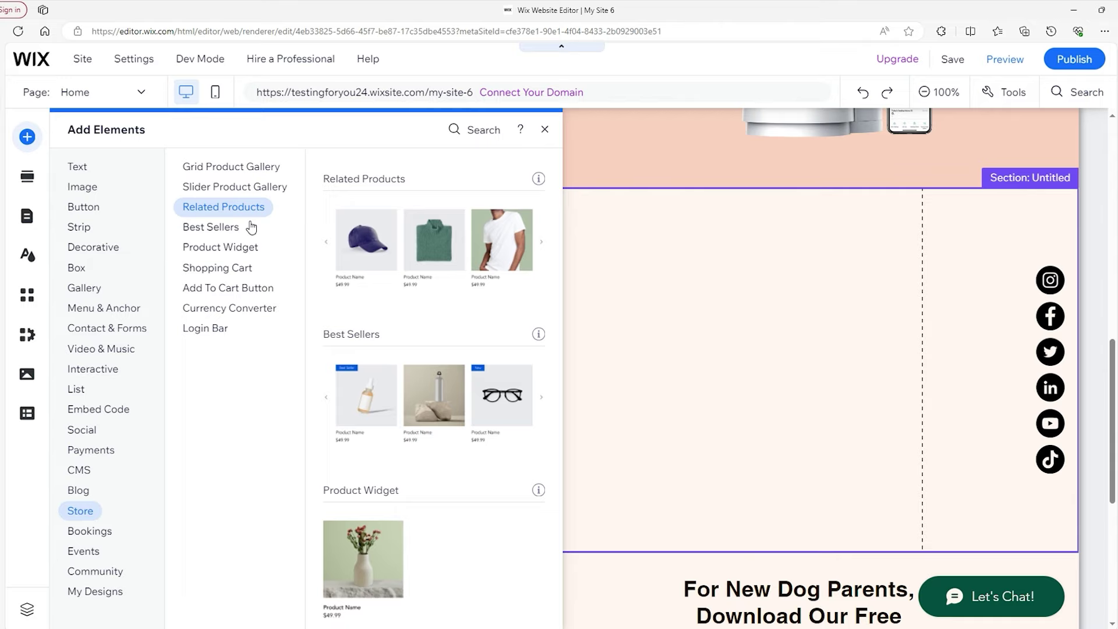
pyautogui.click(249, 166)
pyautogui.scroll(-3, 415, 295)
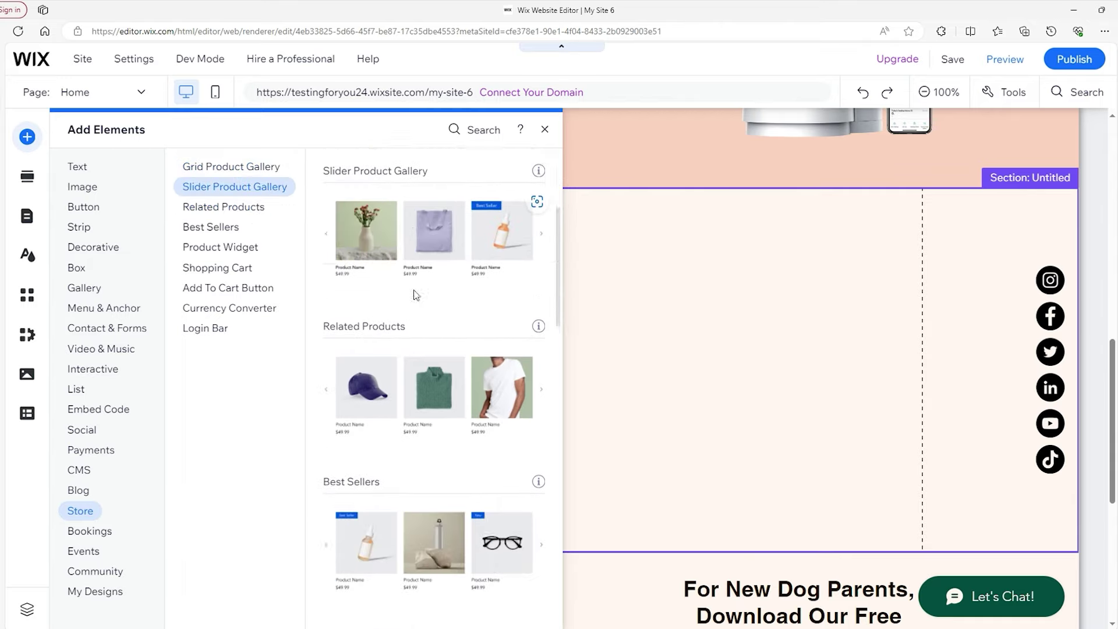
pyautogui.scroll(-8, 415, 295)
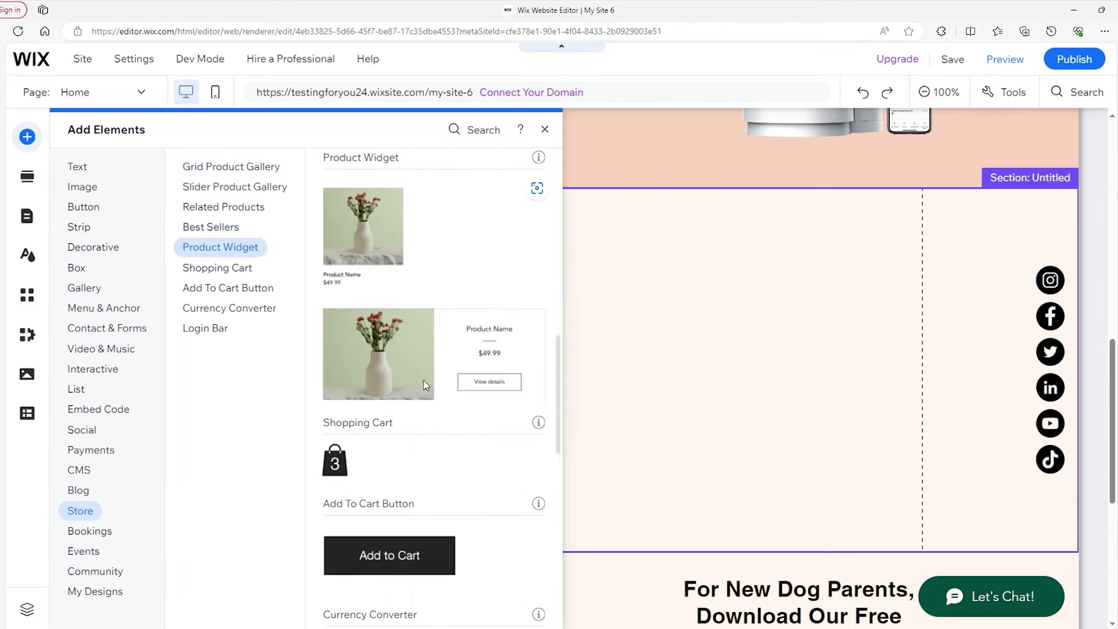
pyautogui.scroll(-8, 382, 407)
pyautogui.scroll(8, 396, 378)
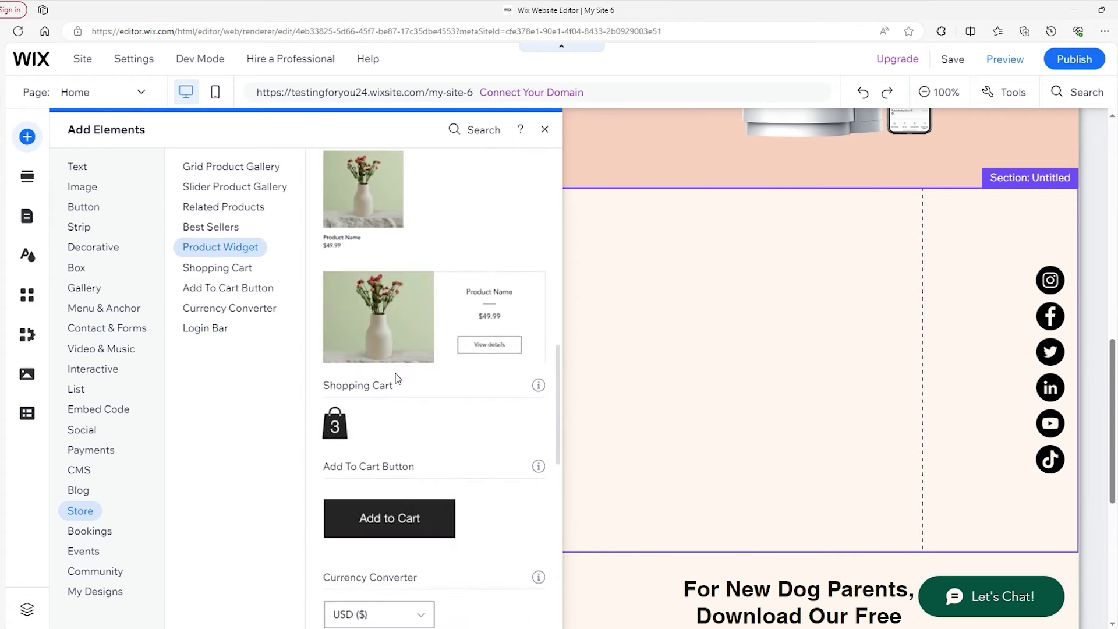
pyautogui.scroll(10, 396, 377)
pyautogui.scroll(-1, 395, 378)
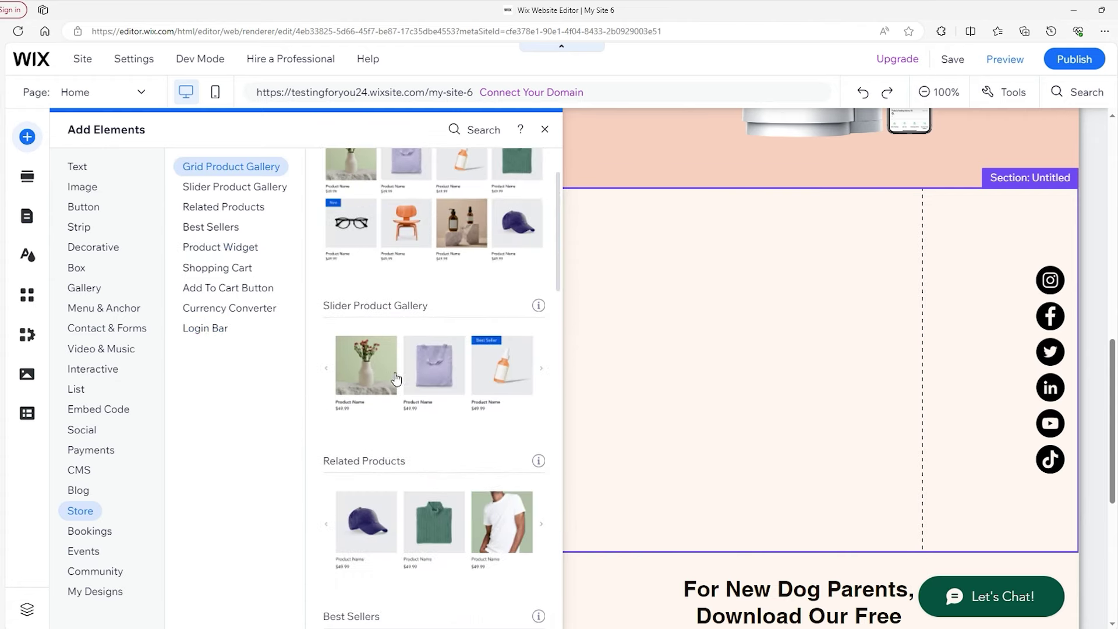
pyautogui.moveTo(353, 365); pyautogui.dragTo(316, 333)
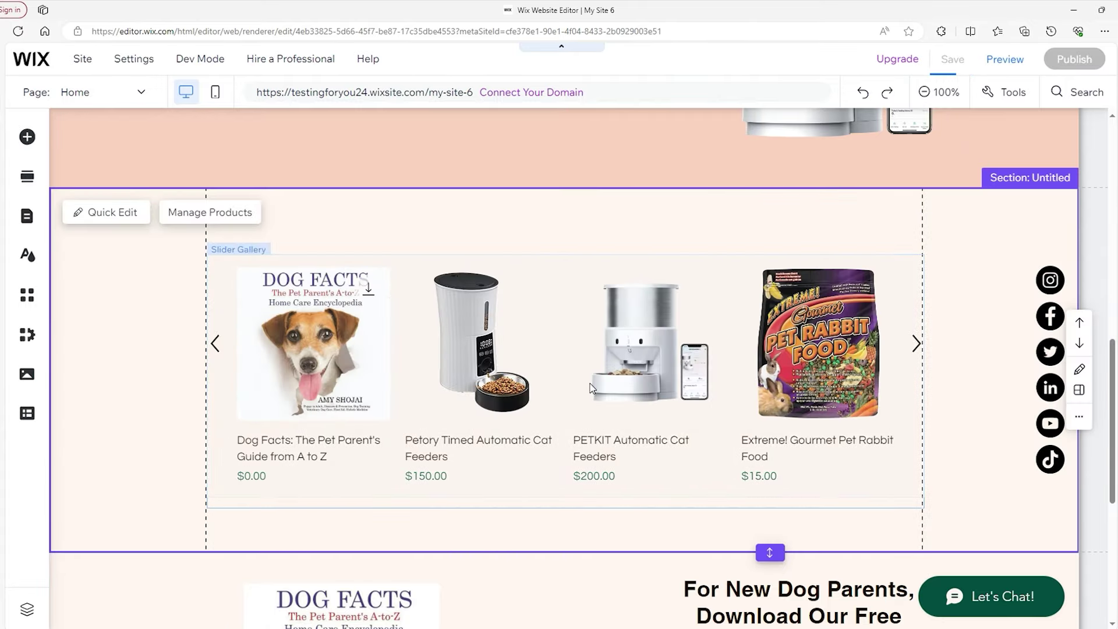
pyautogui.click(589, 383)
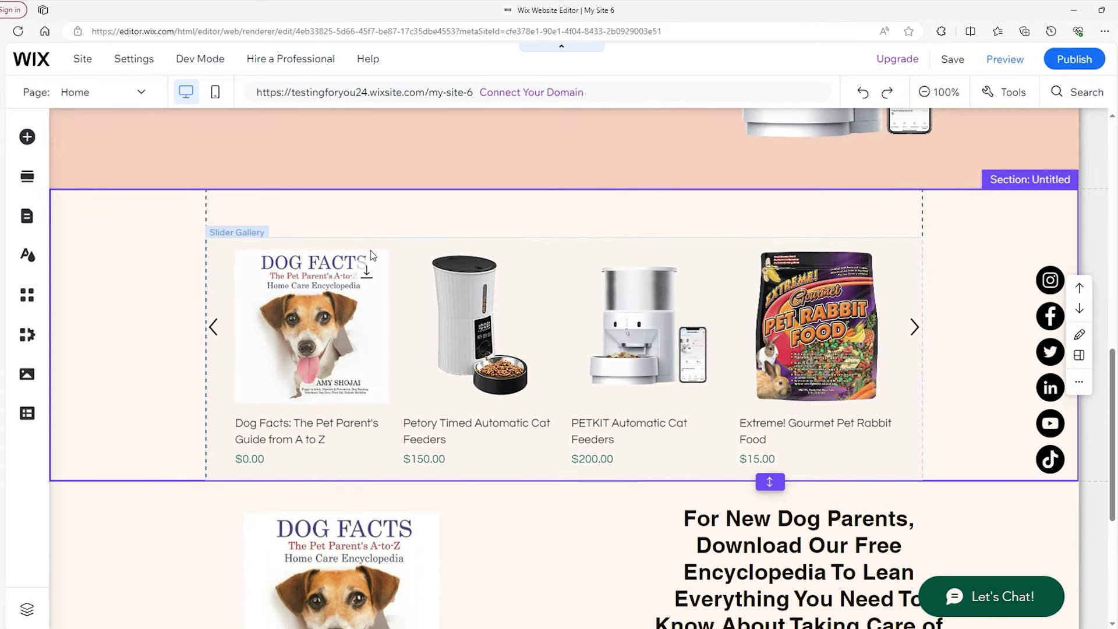
# Add a bold title reading "What's Hot" above the slider product gallery
pyautogui.click(28, 136)
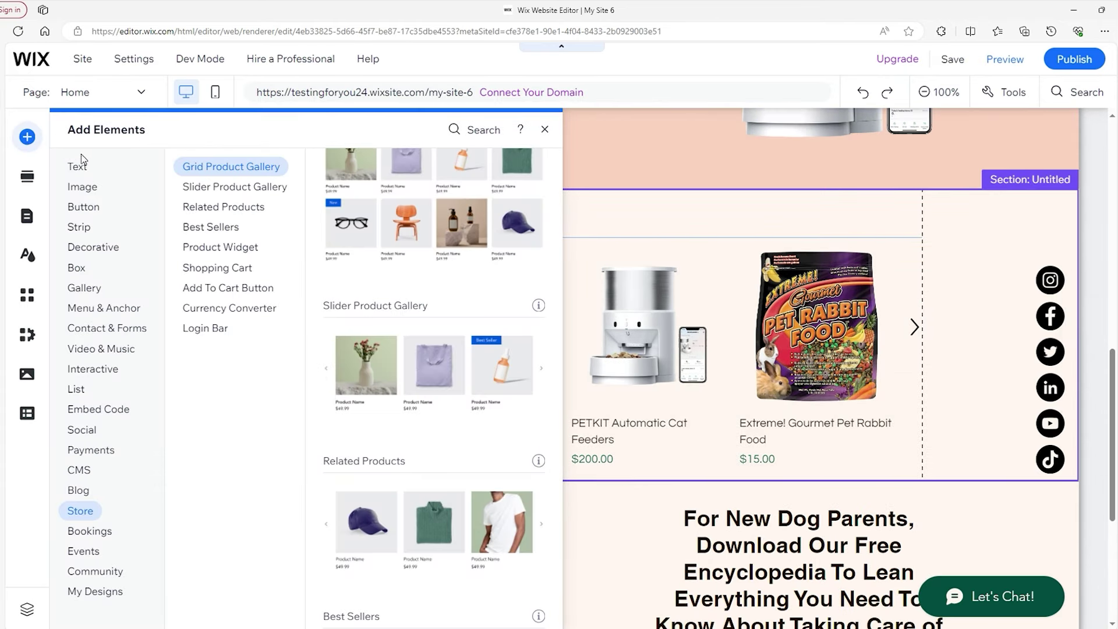
pyautogui.click(77, 166)
pyautogui.scroll(-3, 321, 520)
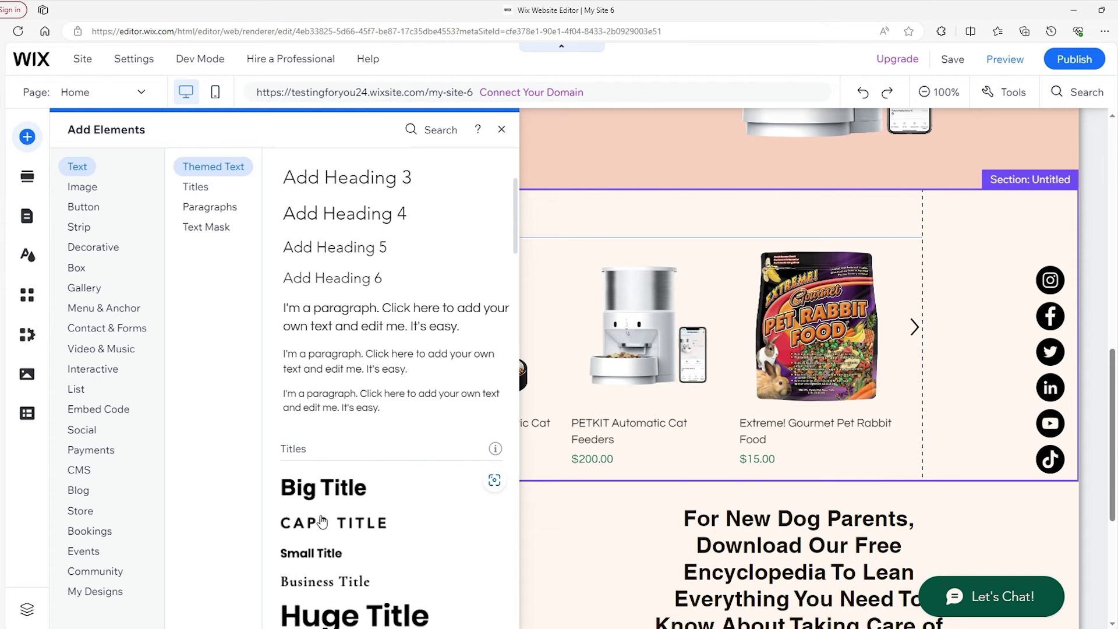
pyautogui.moveTo(322, 520); pyautogui.dragTo(248, 215)
# Change the background of the What's Hot section to a grey-brown colour
pyautogui.scroll(4, 819, 237)
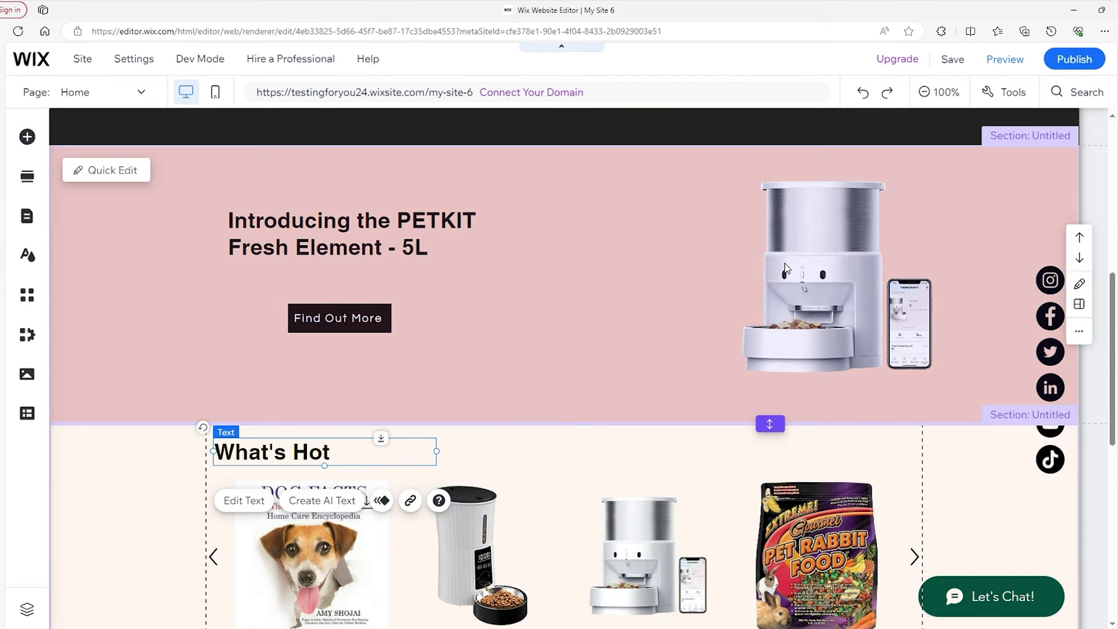
pyautogui.scroll(-1, 784, 268)
pyautogui.scroll(4, 704, 329)
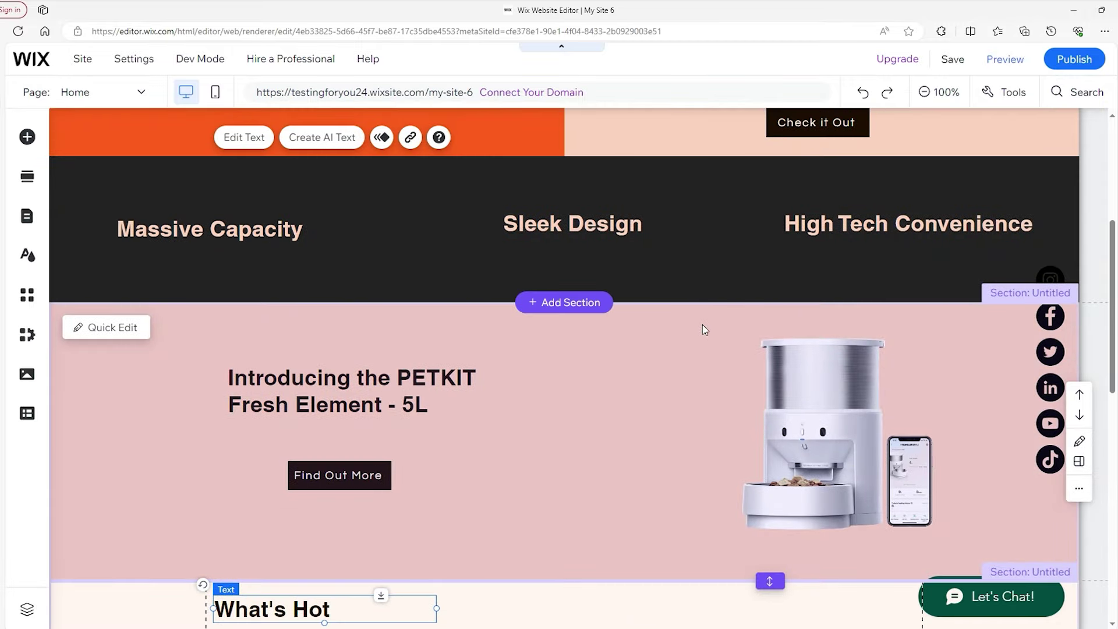
pyautogui.scroll(5, 702, 330)
pyautogui.scroll(-9, 701, 317)
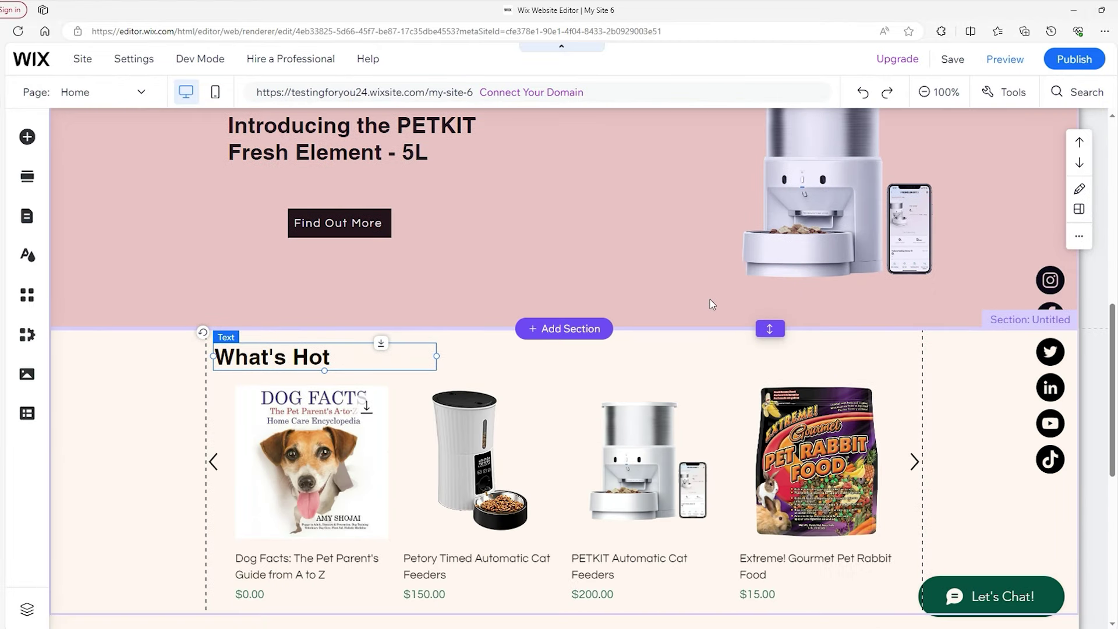
pyautogui.scroll(-2, 710, 303)
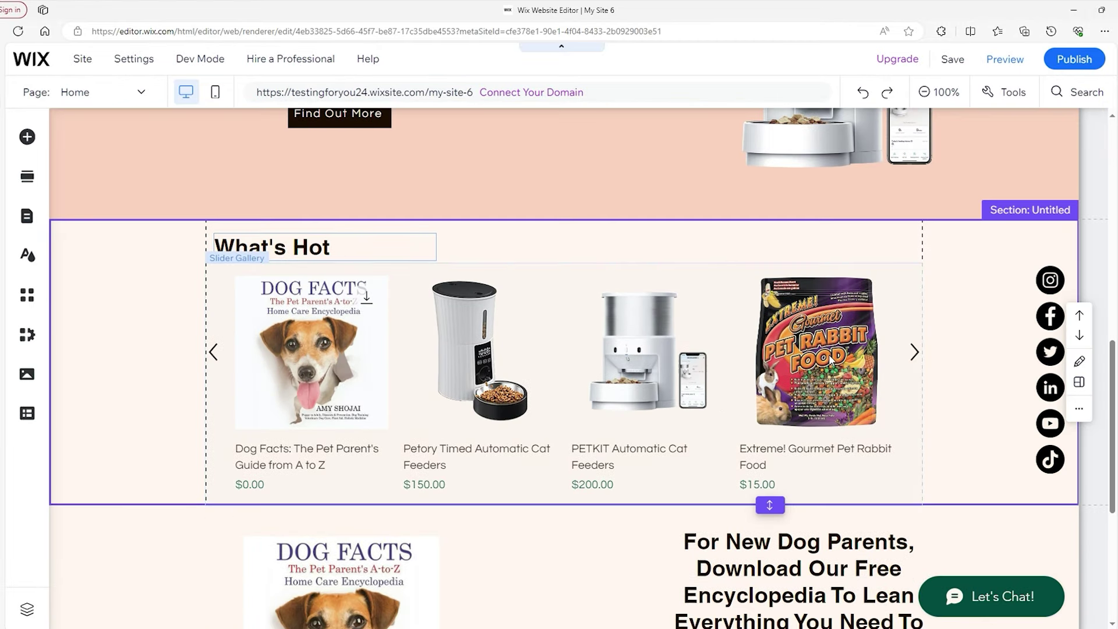
pyautogui.click(1004, 347)
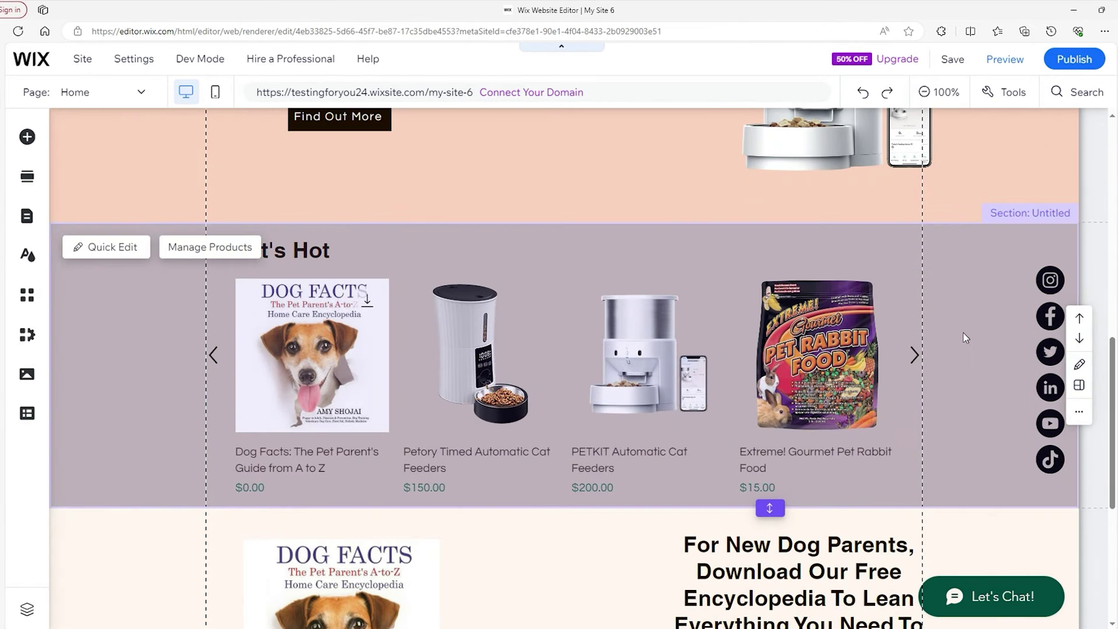
pyautogui.click(281, 156)
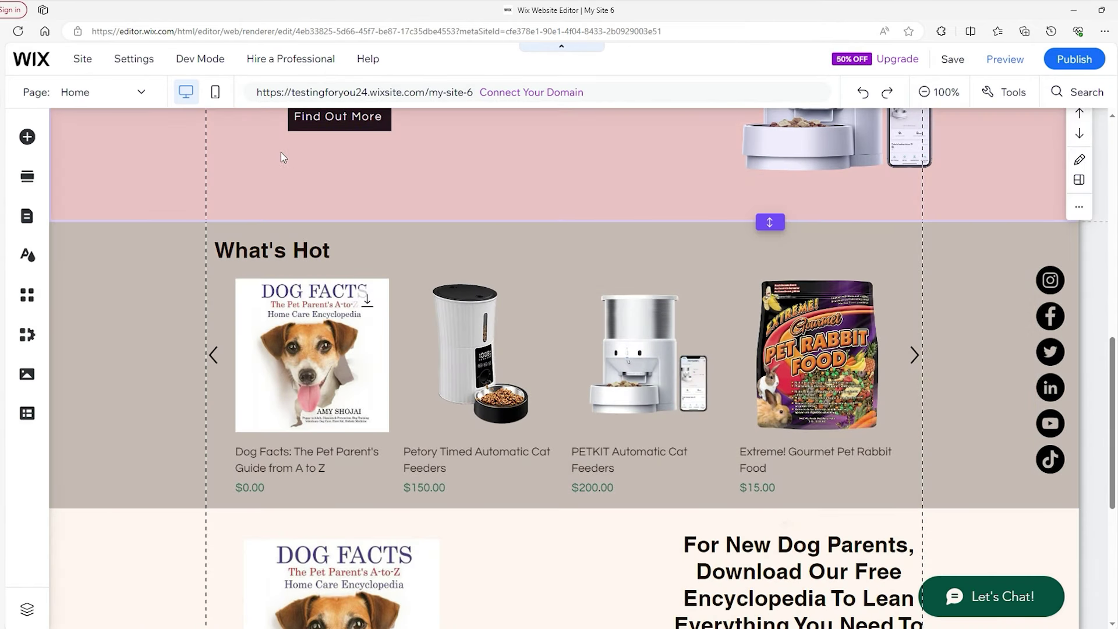
# Switch to the Pet Essentials page and place a Grid Product Gallery in the blank section below the header
pyautogui.click(92, 94)
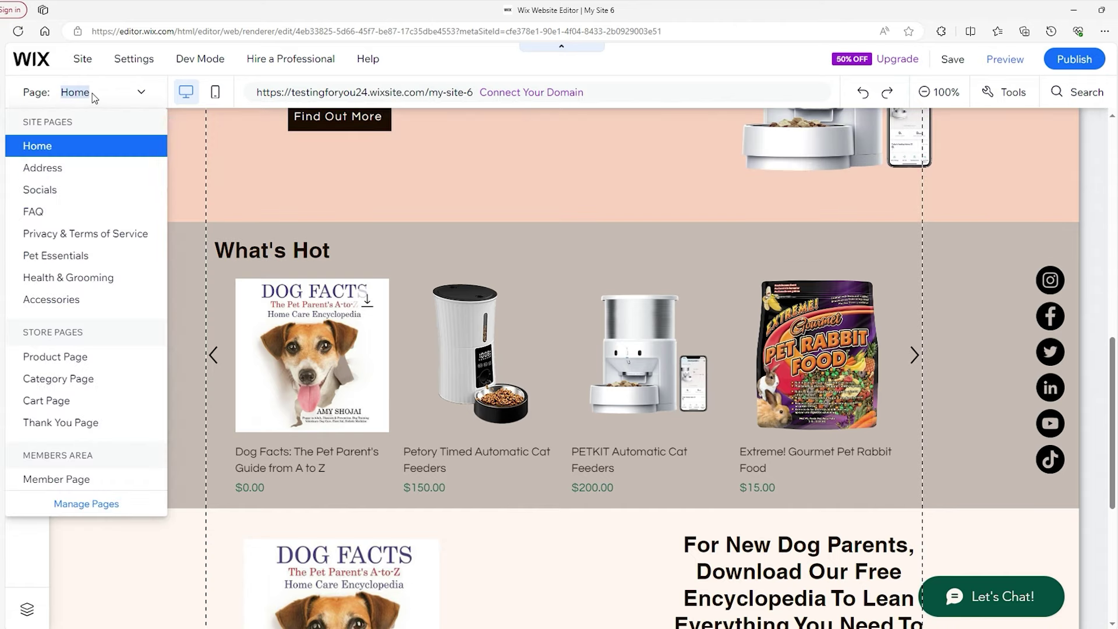
pyautogui.click(86, 261)
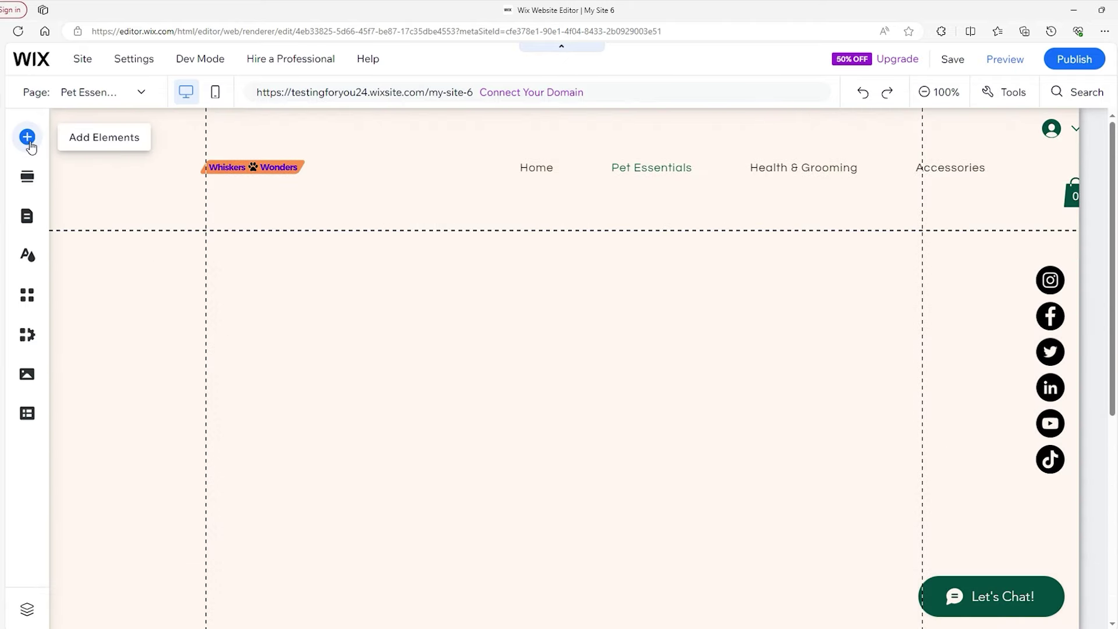
pyautogui.click(29, 142)
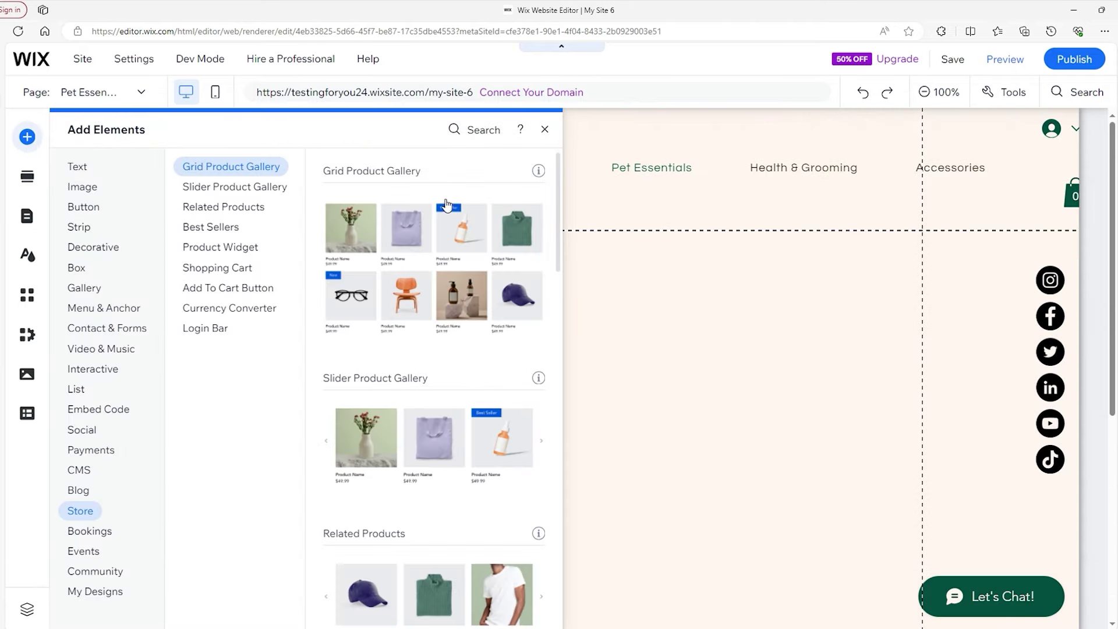
pyautogui.moveTo(355, 251); pyautogui.dragTo(308, 483)
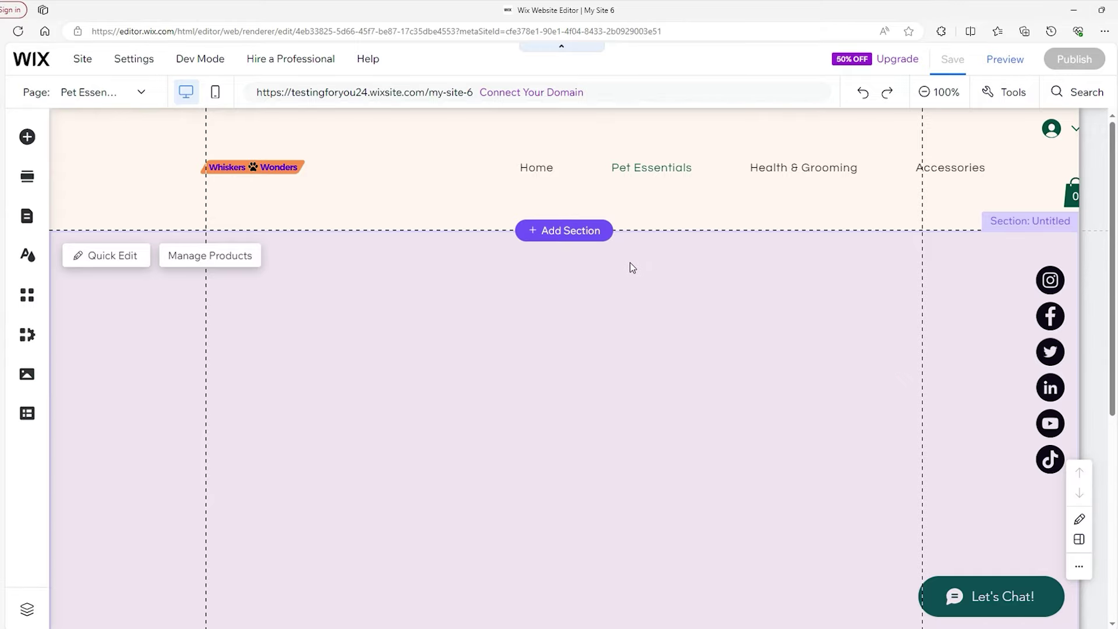
pyautogui.click(360, 316)
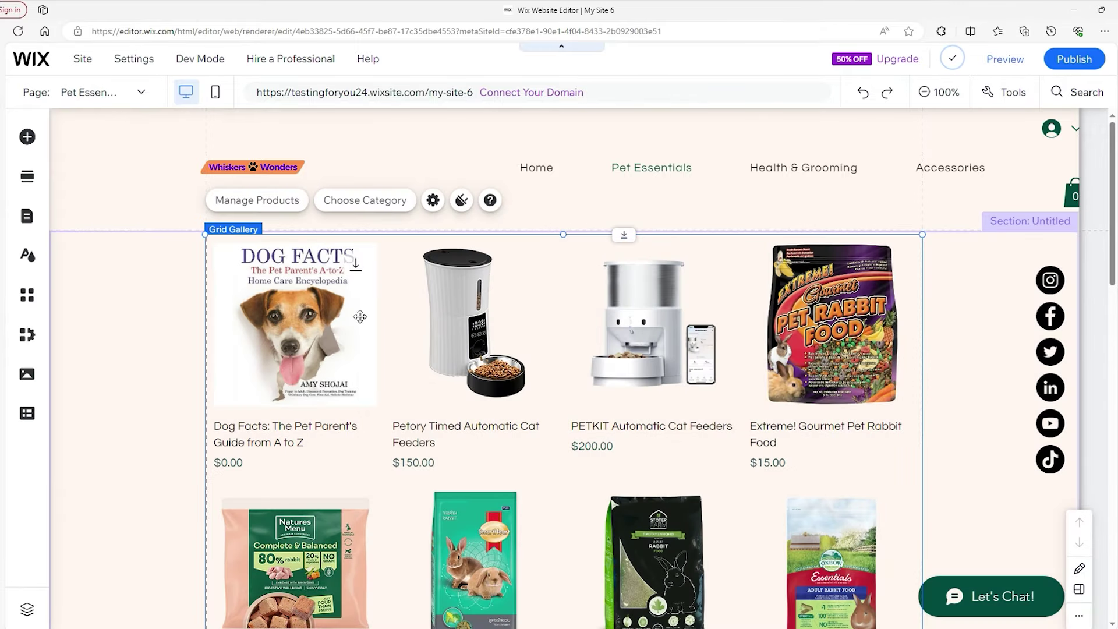
pyautogui.scroll(-10, 597, 307)
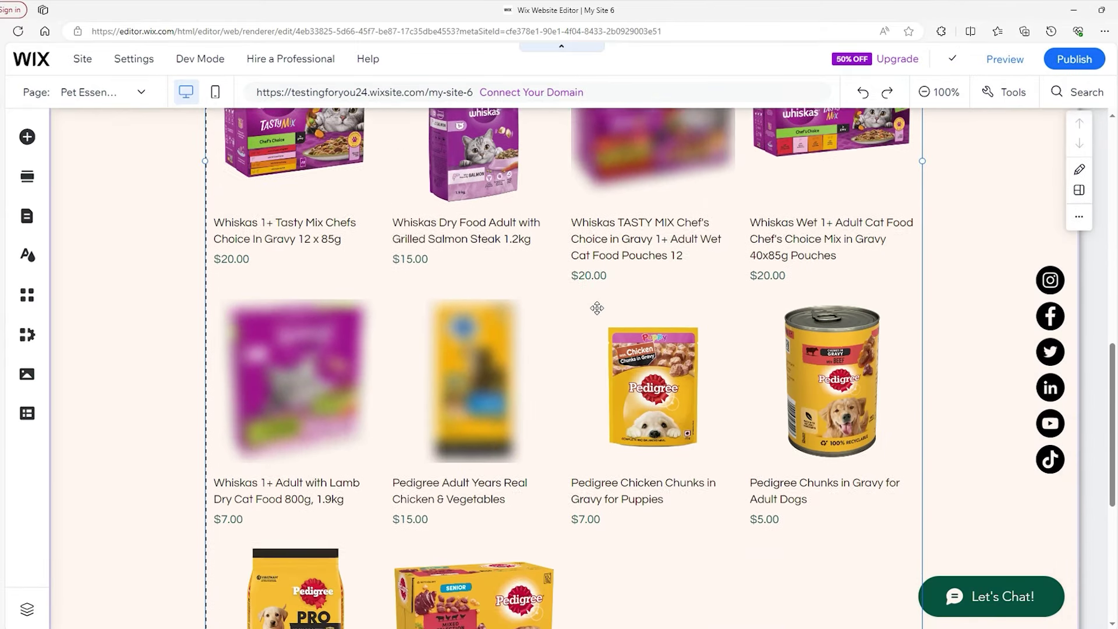
pyautogui.scroll(10, 597, 308)
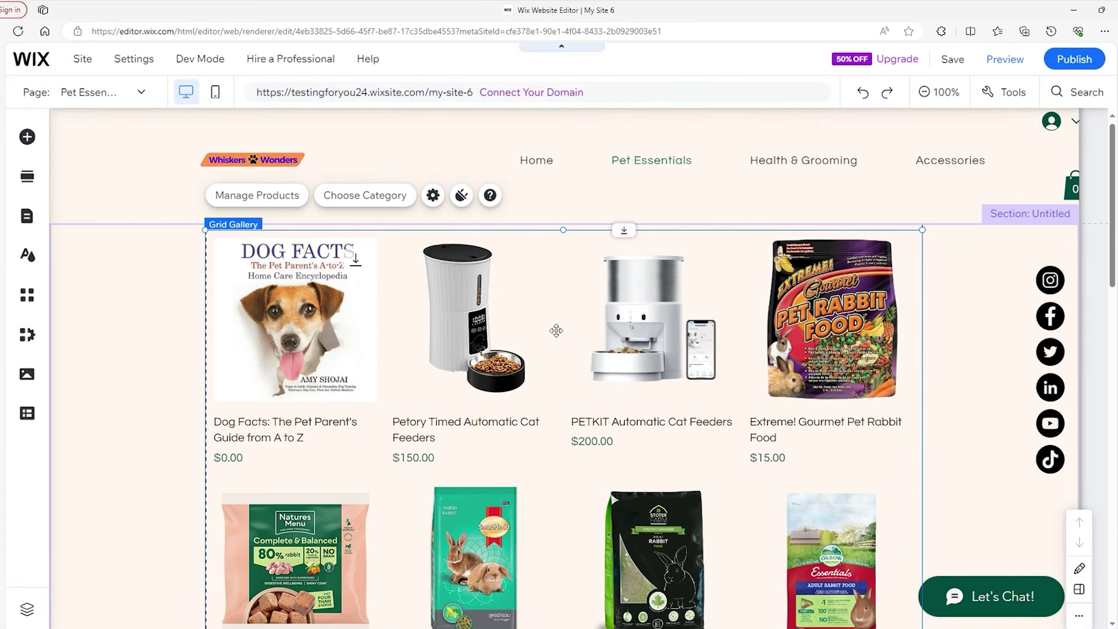
# Set the grid gallery to display the Pet Essentials category and review its products
pyautogui.click(356, 196)
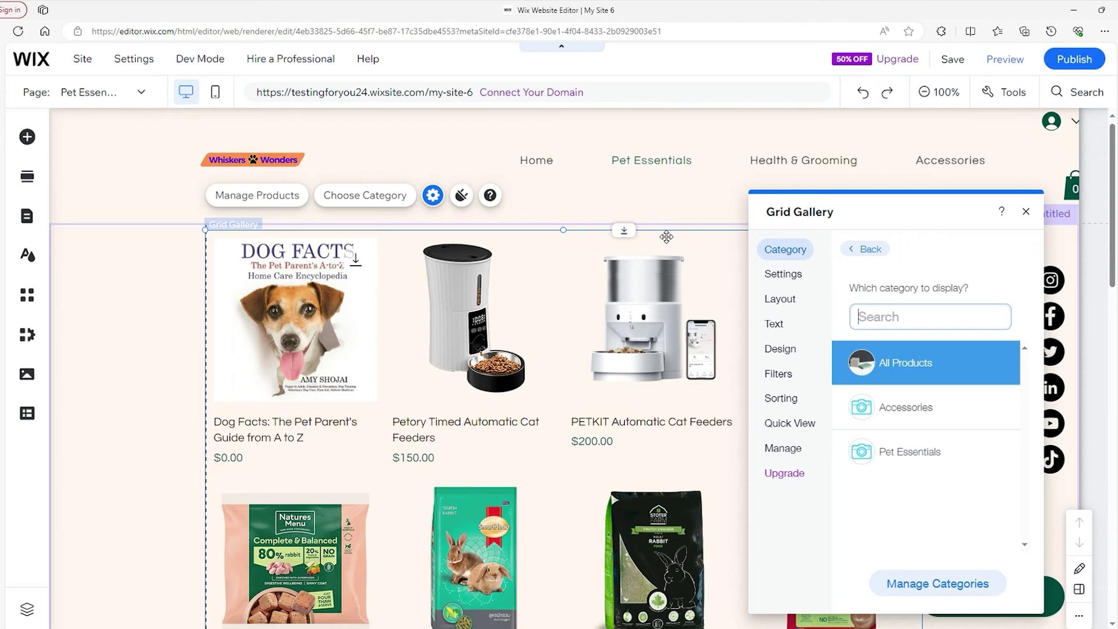
pyautogui.click(926, 456)
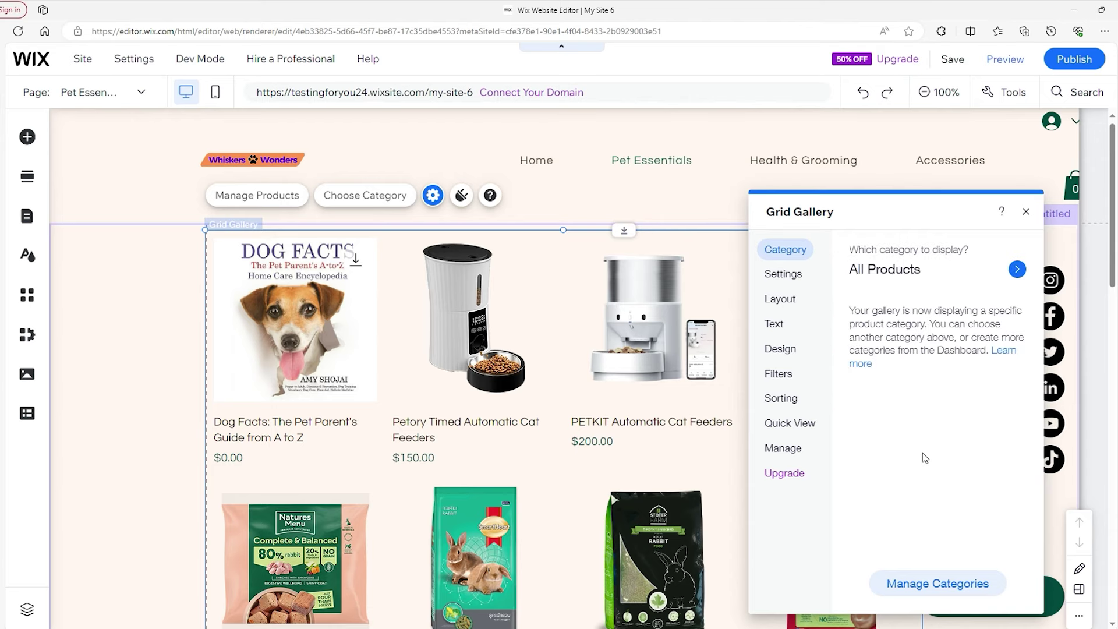
pyautogui.click(1026, 212)
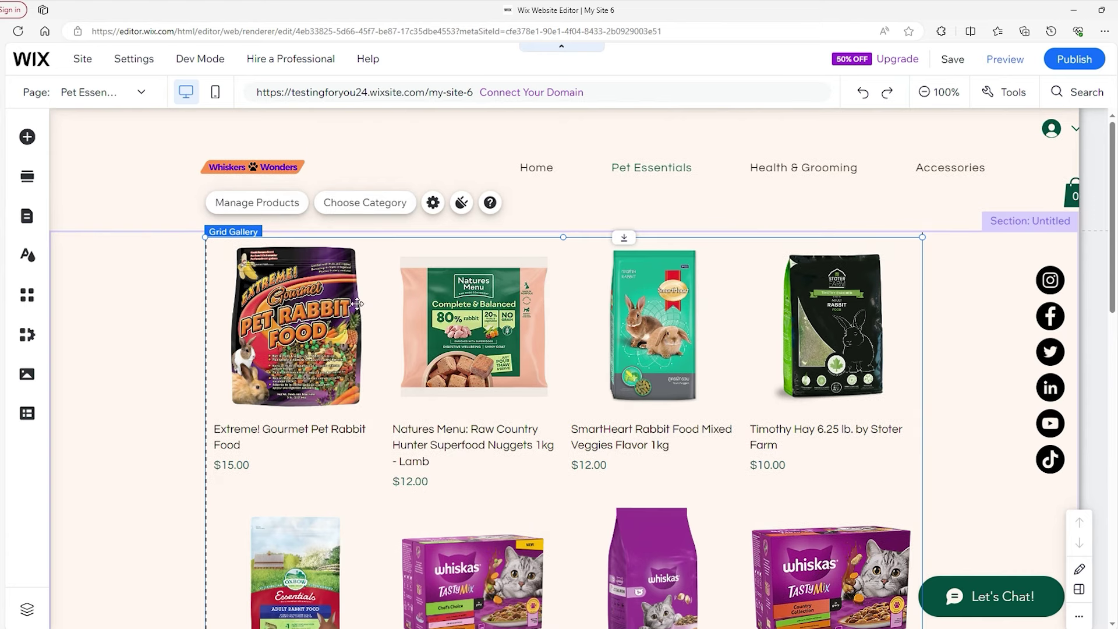
pyautogui.scroll(-12, 294, 328)
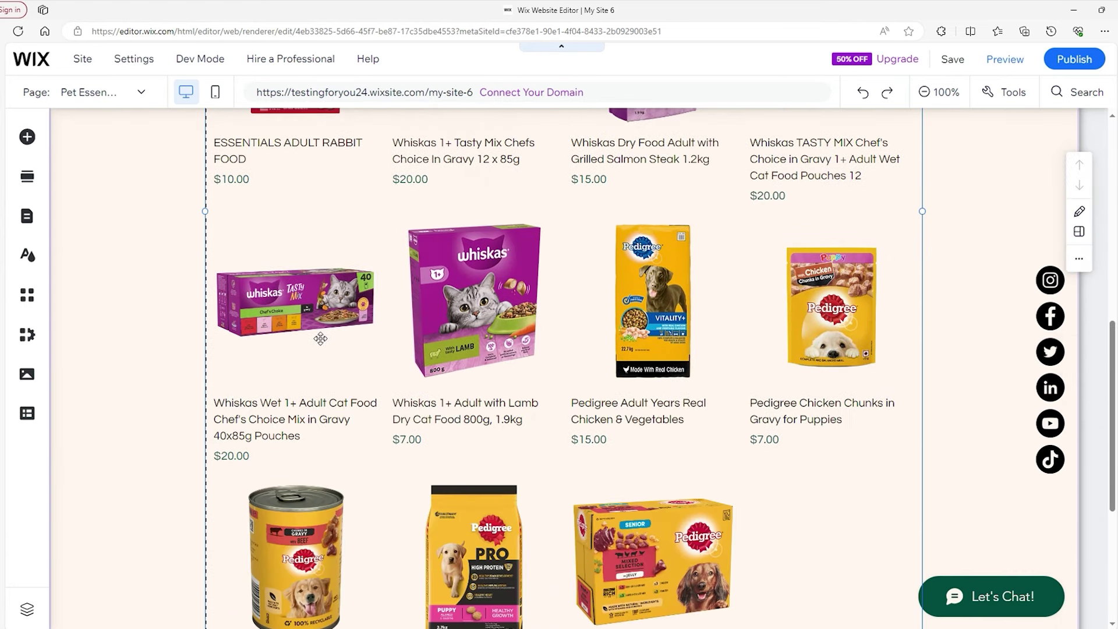
pyautogui.scroll(2, 543, 352)
pyautogui.scroll(10, 542, 352)
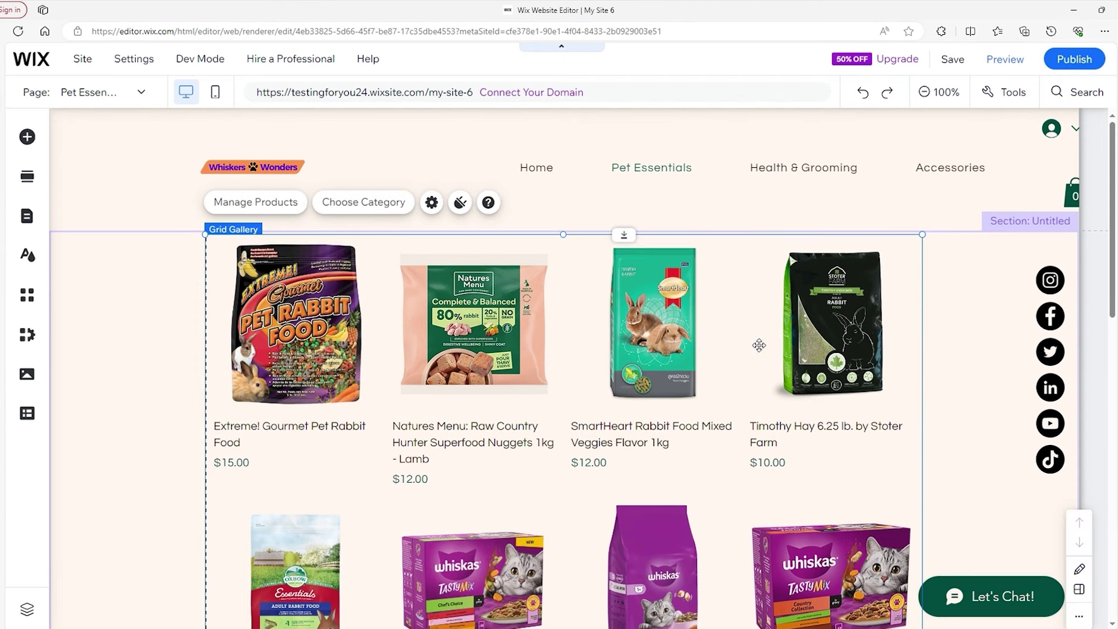
# Set the grid gallery's image hover effect to Nothing, leaving the name and price divider off
pyautogui.click(431, 204)
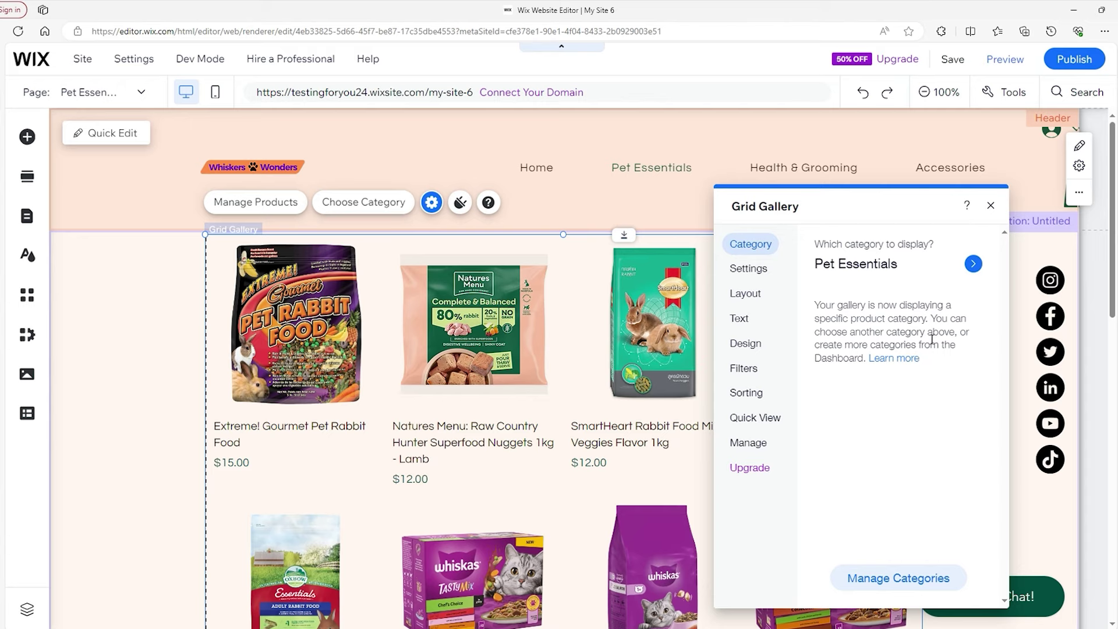
pyautogui.click(748, 268)
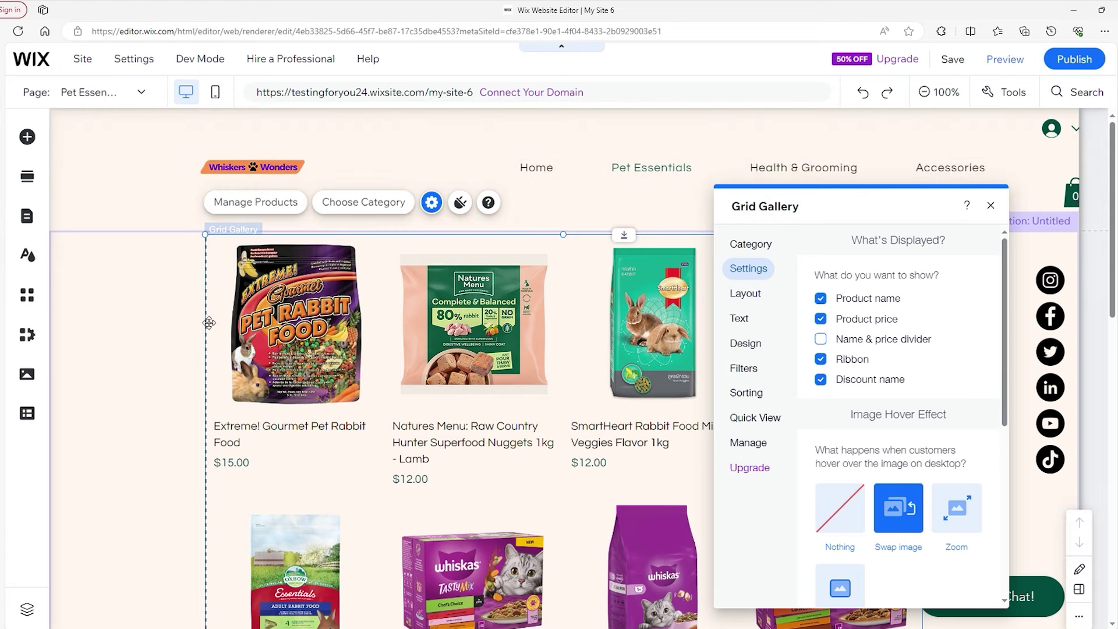
pyautogui.click(820, 339)
pyautogui.click(820, 339)
pyautogui.scroll(-1, 1005, 337)
pyautogui.scroll(-2, 1005, 336)
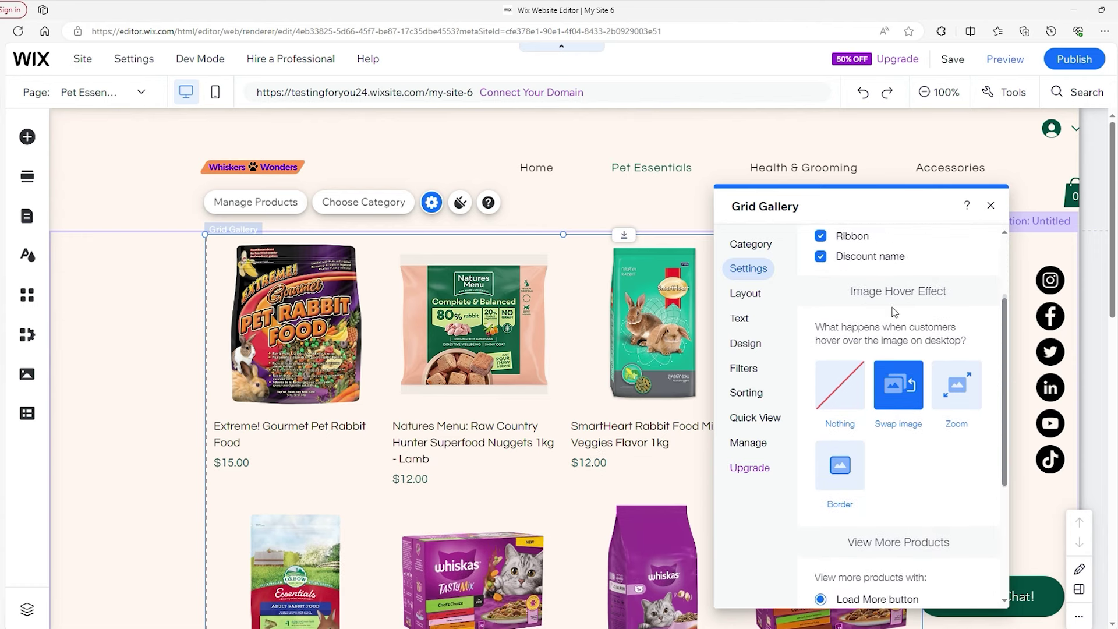
pyautogui.click(955, 384)
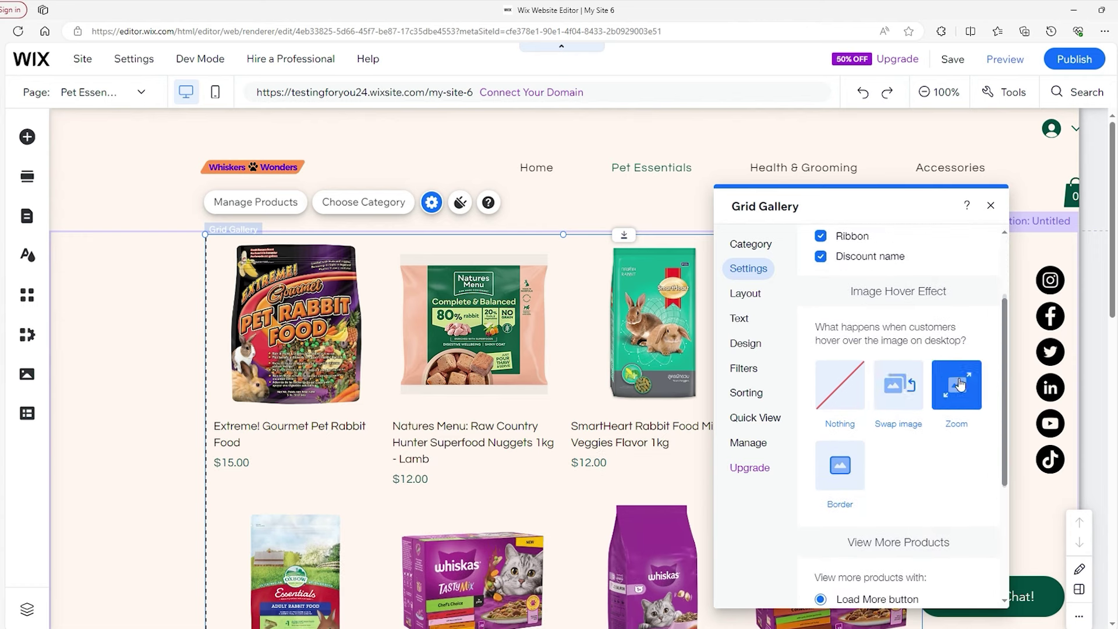
pyautogui.click(839, 465)
pyautogui.click(846, 385)
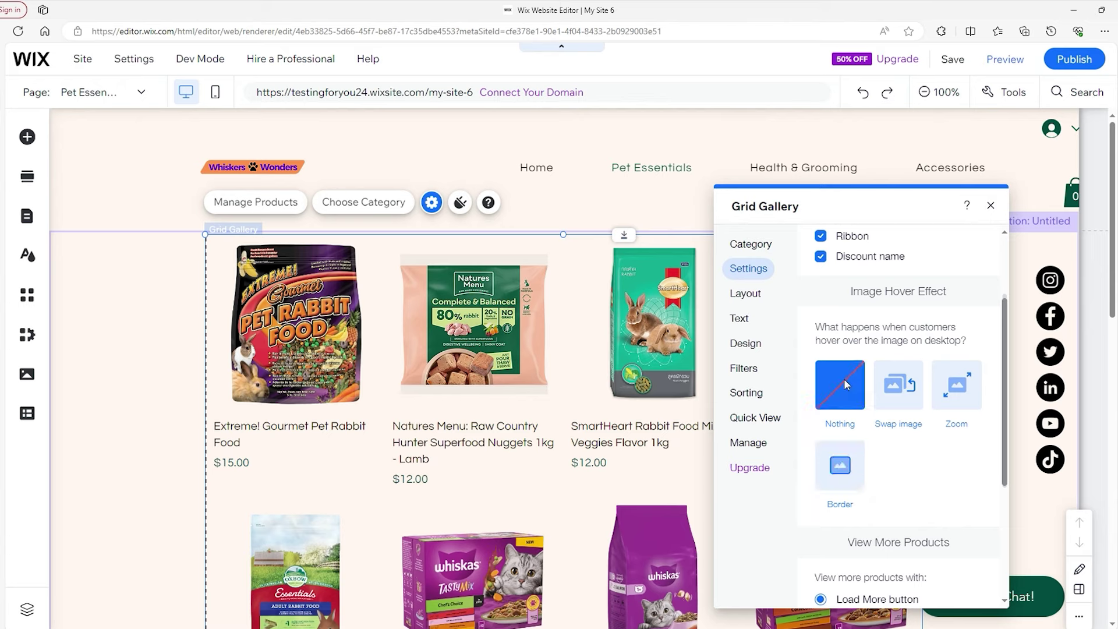
# Try infinite scroll for viewing more products in the grid gallery and return to the Load More button option
pyautogui.moveTo(1007, 361); pyautogui.dragTo(1007, 459)
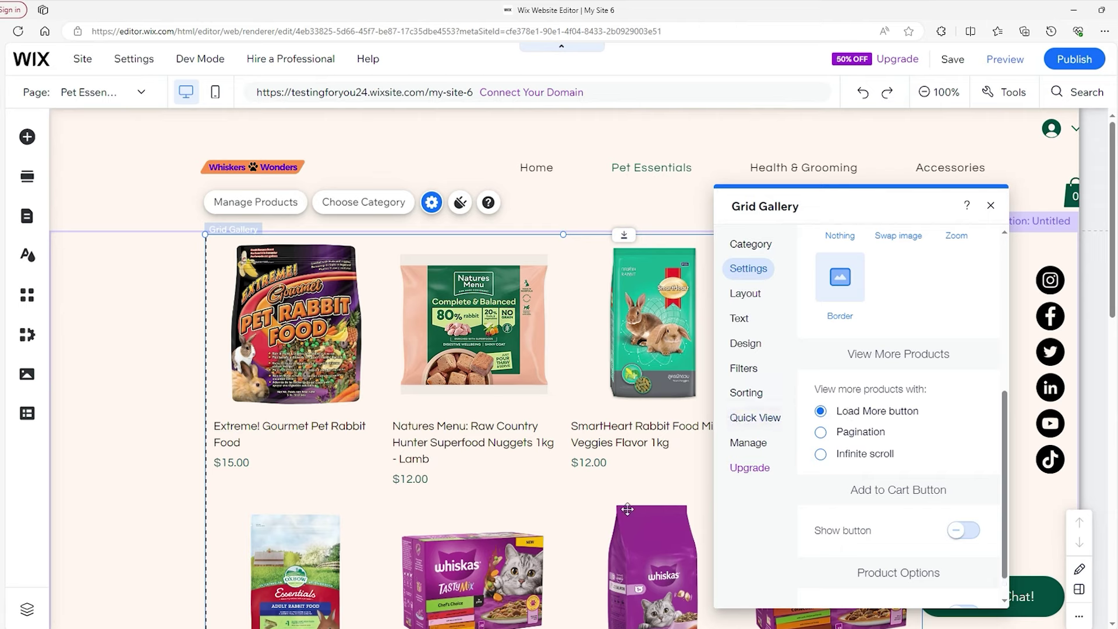
pyautogui.click(866, 457)
pyautogui.scroll(-10, 556, 398)
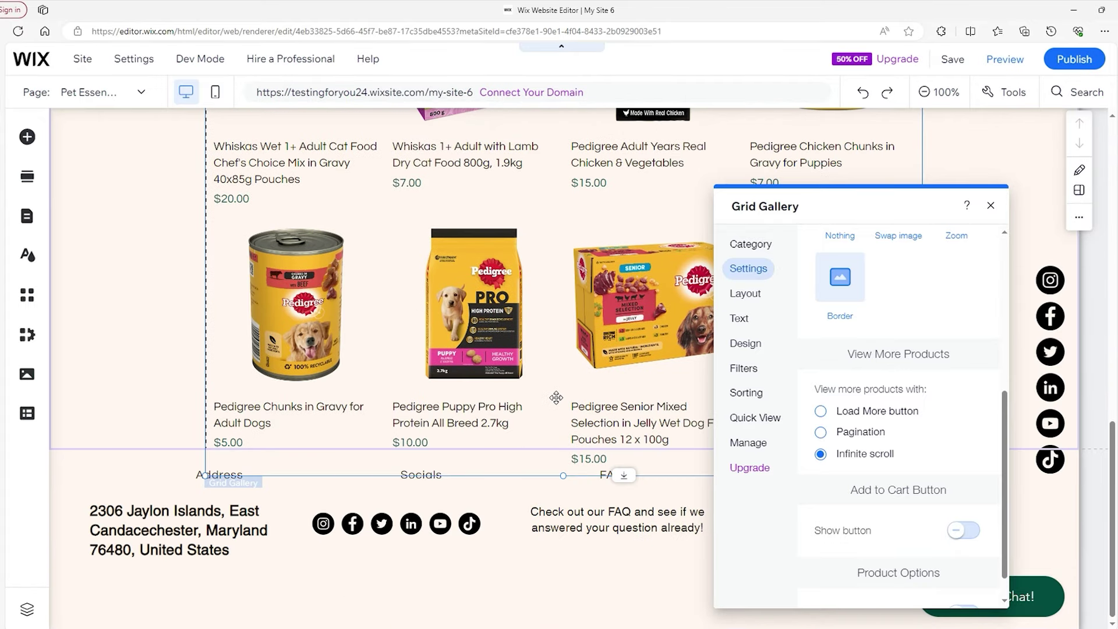
pyautogui.click(820, 411)
pyautogui.scroll(3, 635, 384)
pyautogui.scroll(-1, 963, 448)
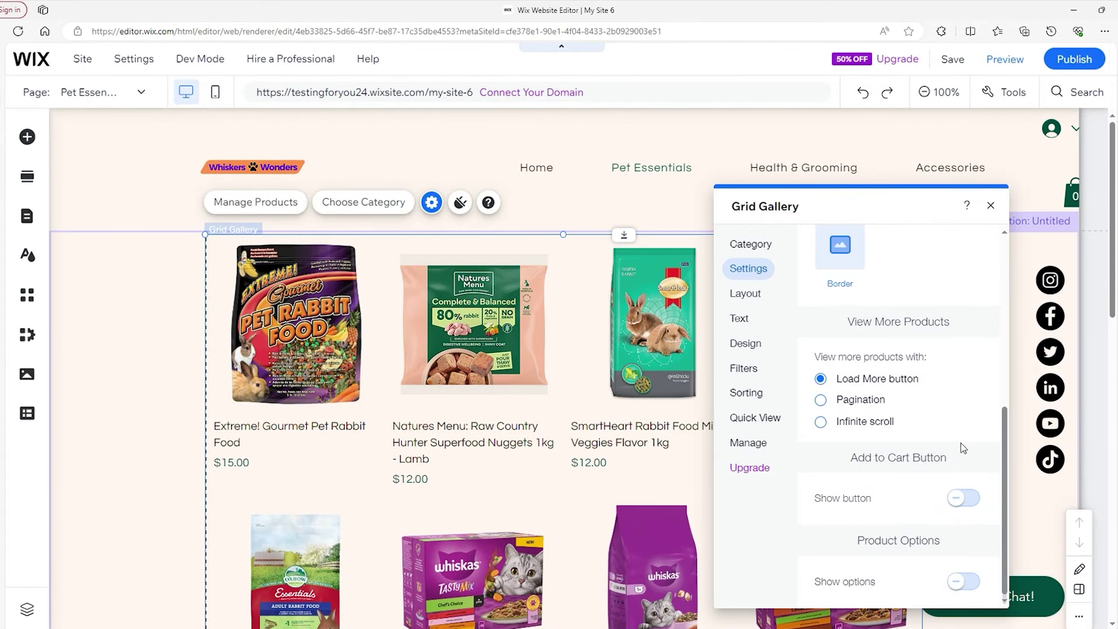
# Show the Add to Cart button and product quantity in the grid gallery, and have the button stay on the current page
pyautogui.click(959, 498)
pyautogui.click(968, 500)
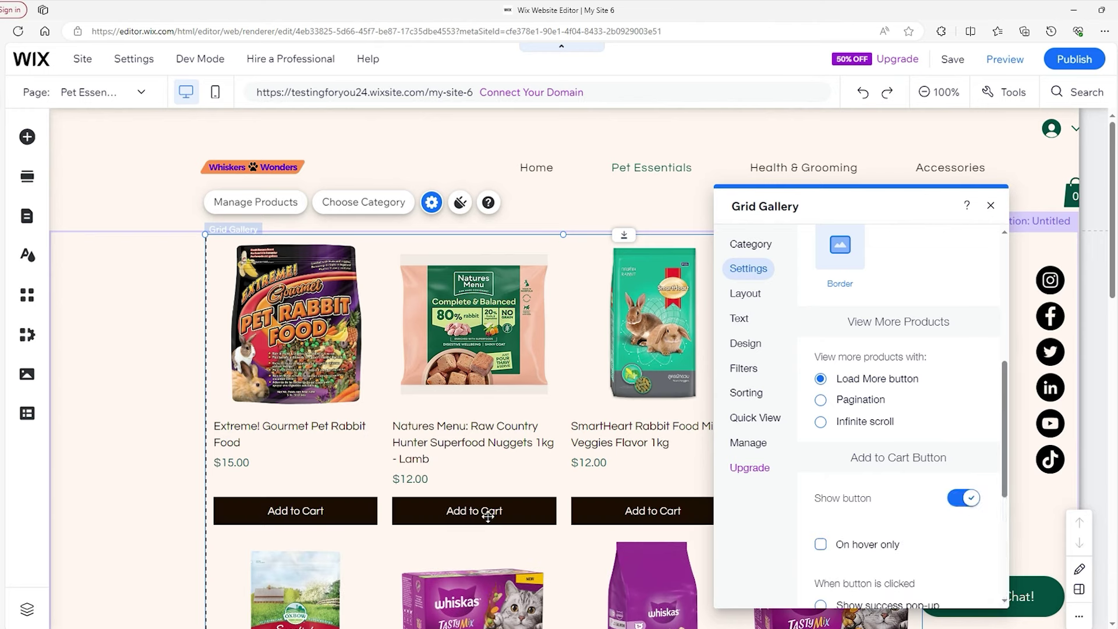
pyautogui.scroll(-1, 895, 392)
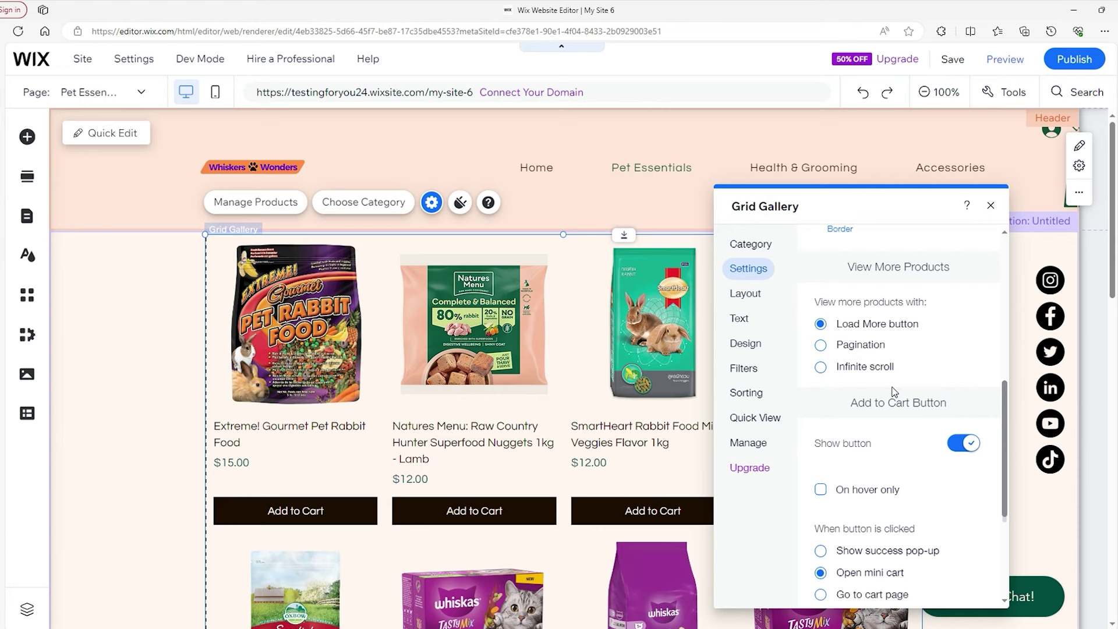
pyautogui.scroll(-4, 881, 400)
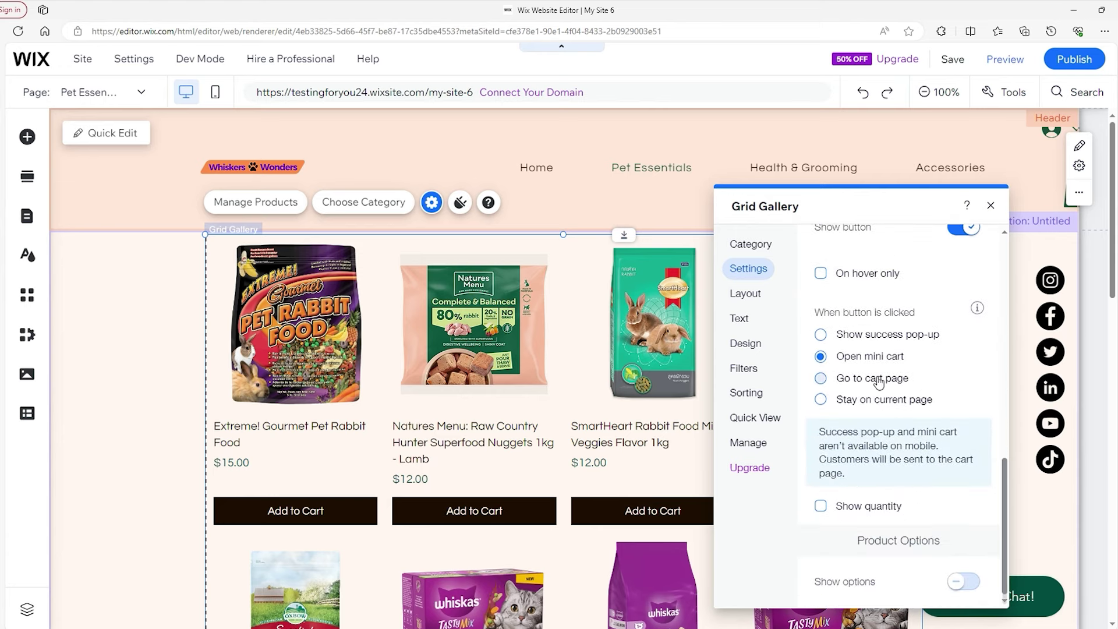
pyautogui.click(820, 399)
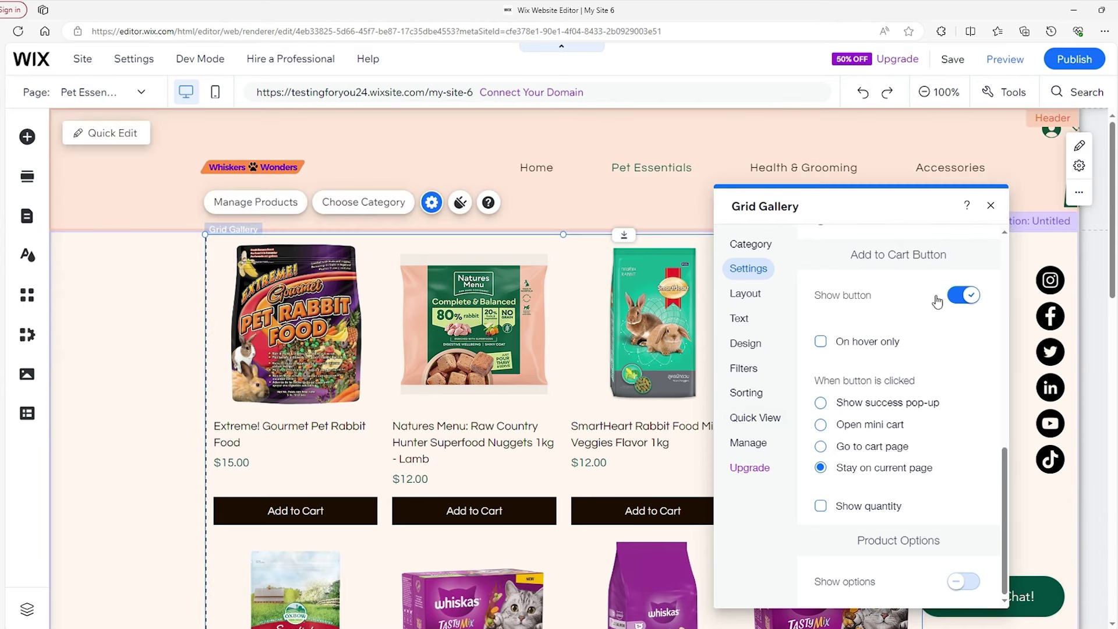
pyautogui.scroll(-3, 516, 350)
pyautogui.scroll(-2, 516, 350)
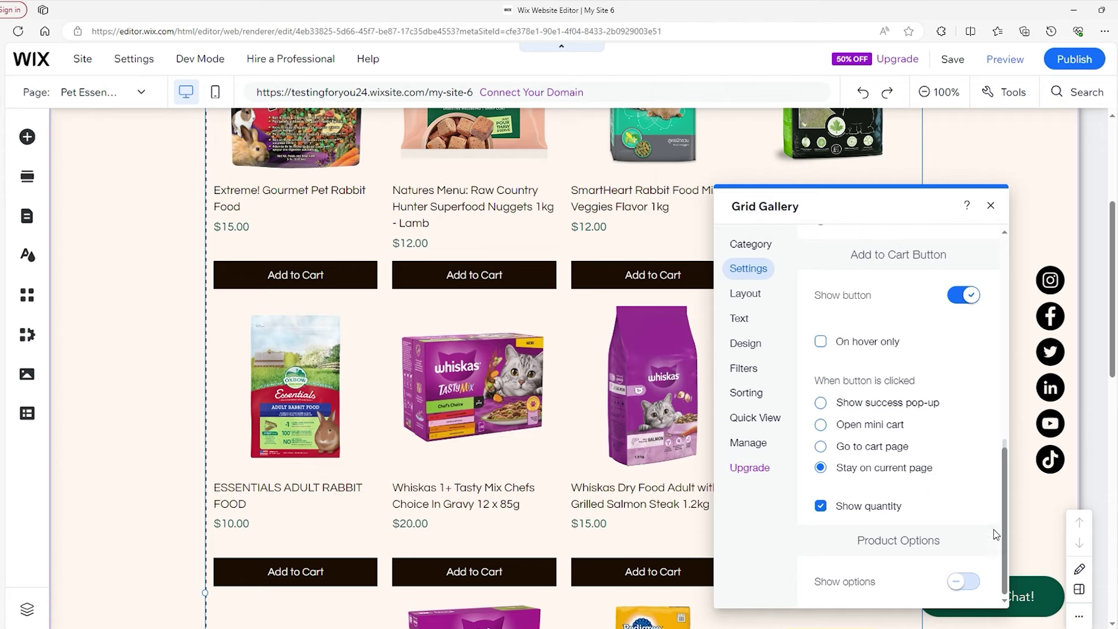
# Try showing the product options in the grid gallery and turn them off again
pyautogui.click(964, 581)
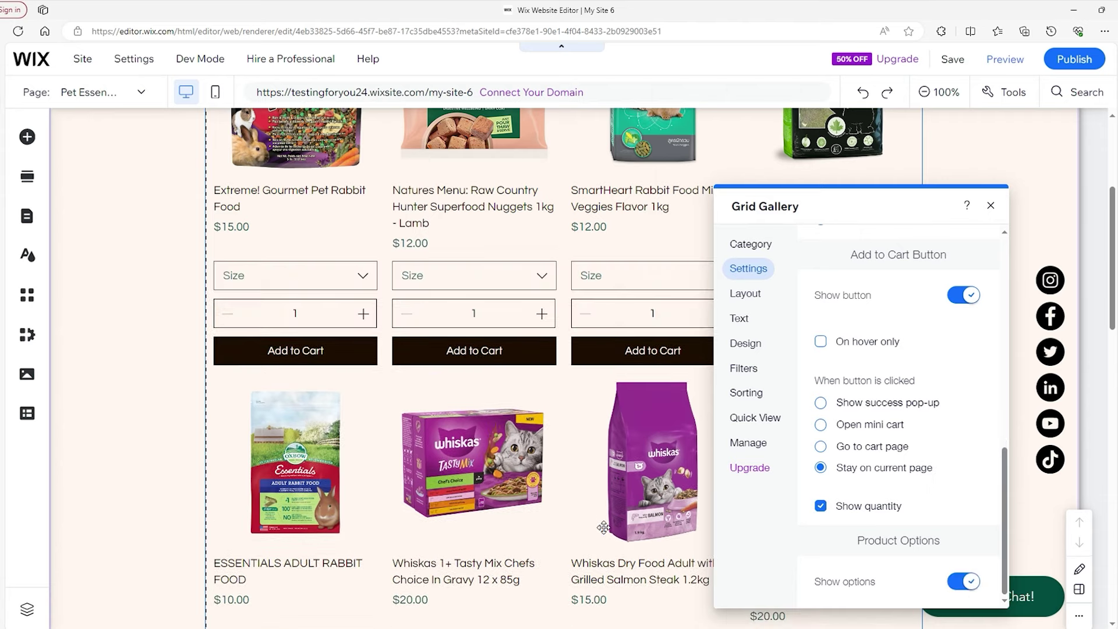
pyautogui.scroll(-5, 603, 528)
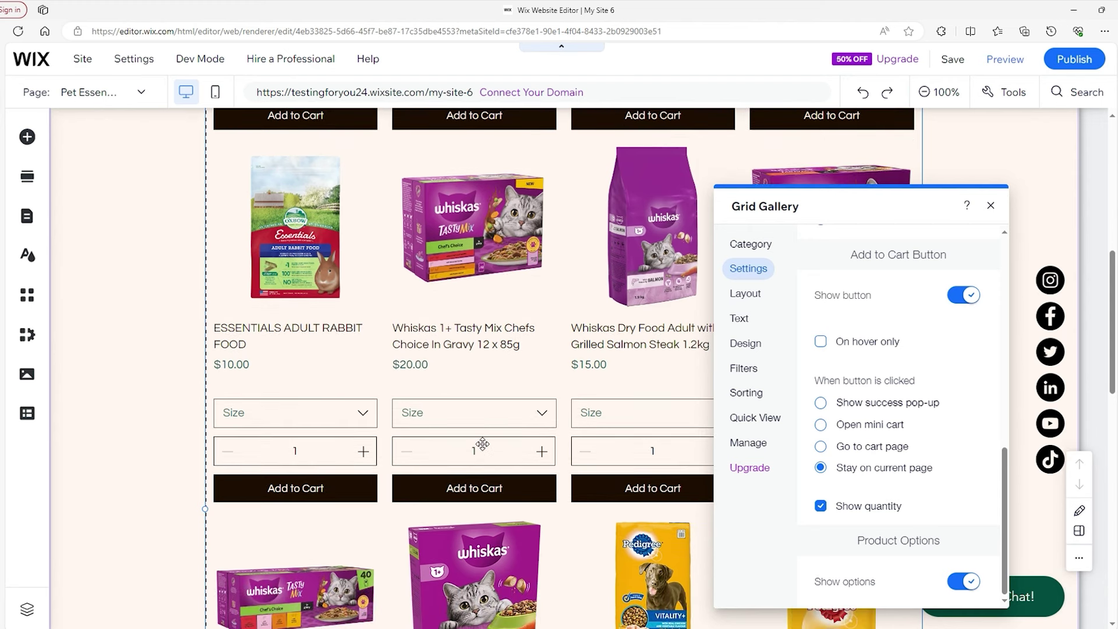
pyautogui.click(966, 580)
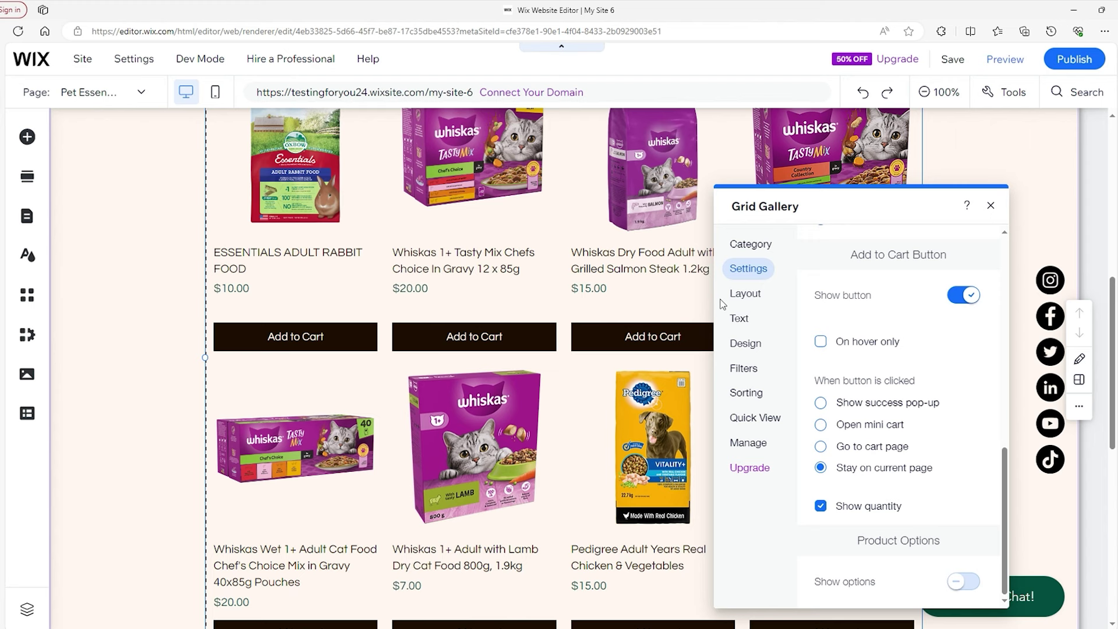
# Try stretching the grid gallery to full width in its layout settings and restore the original width
pyautogui.click(745, 292)
pyautogui.click(964, 250)
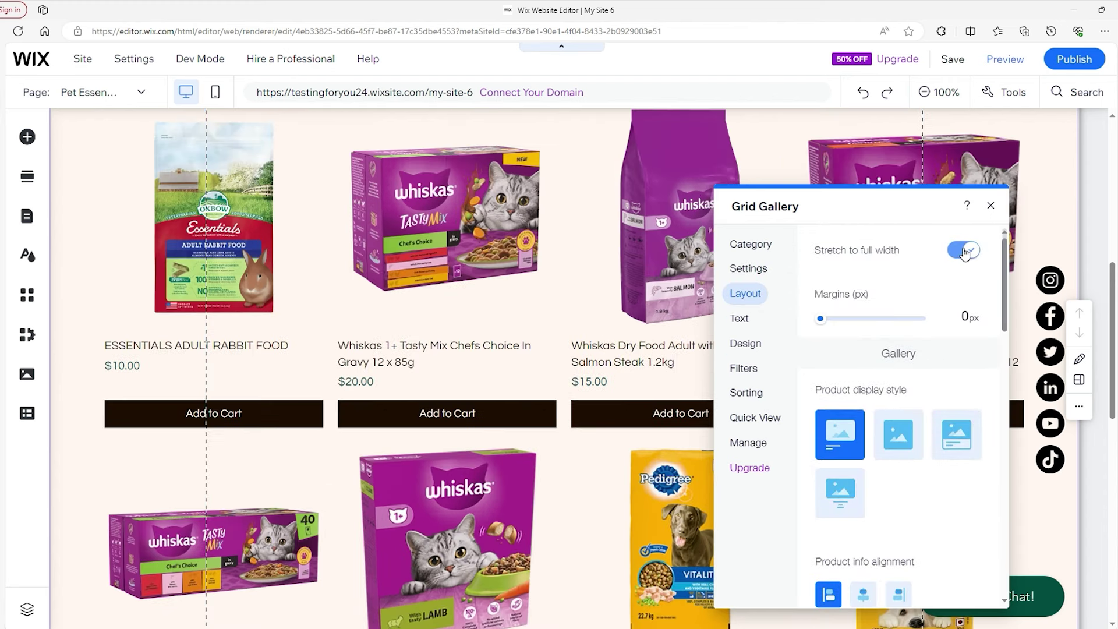
pyautogui.scroll(5, 373, 279)
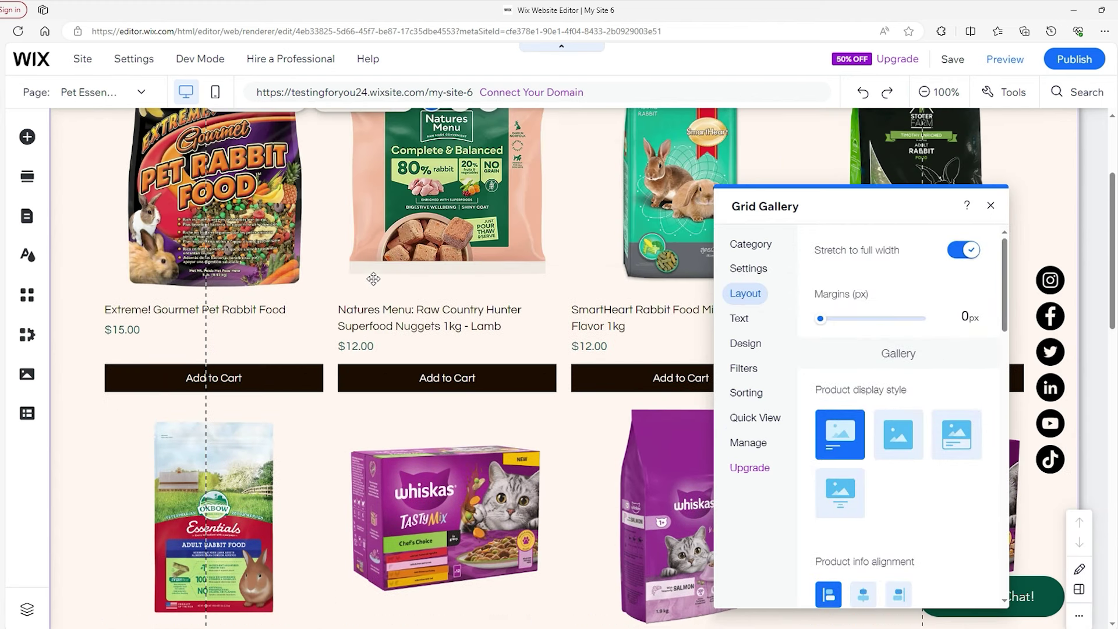
pyautogui.scroll(3, 373, 280)
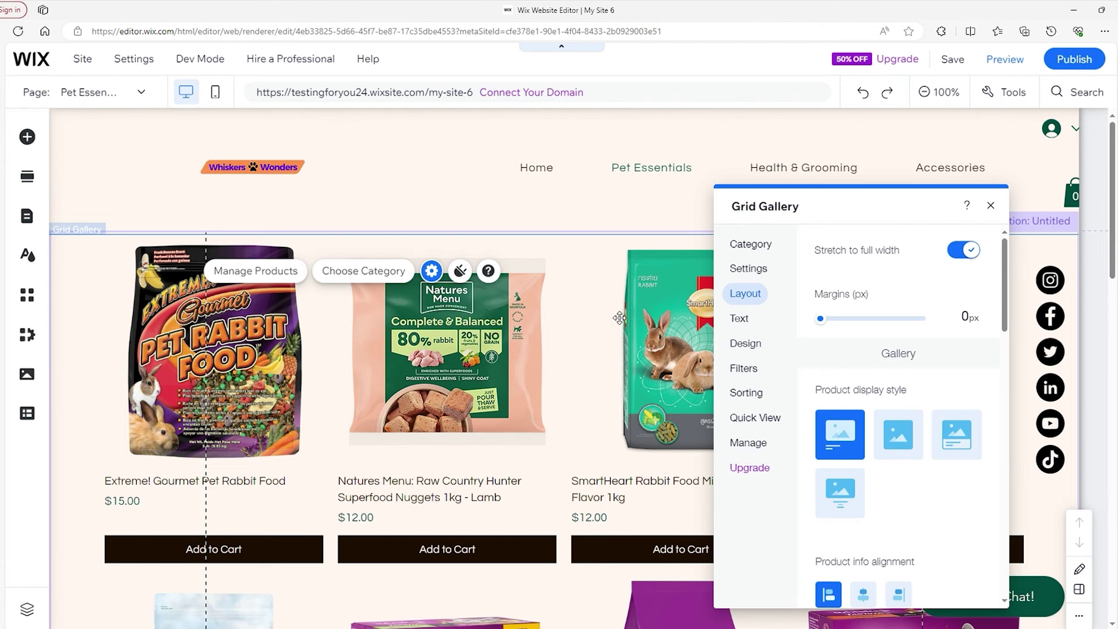
pyautogui.click(962, 250)
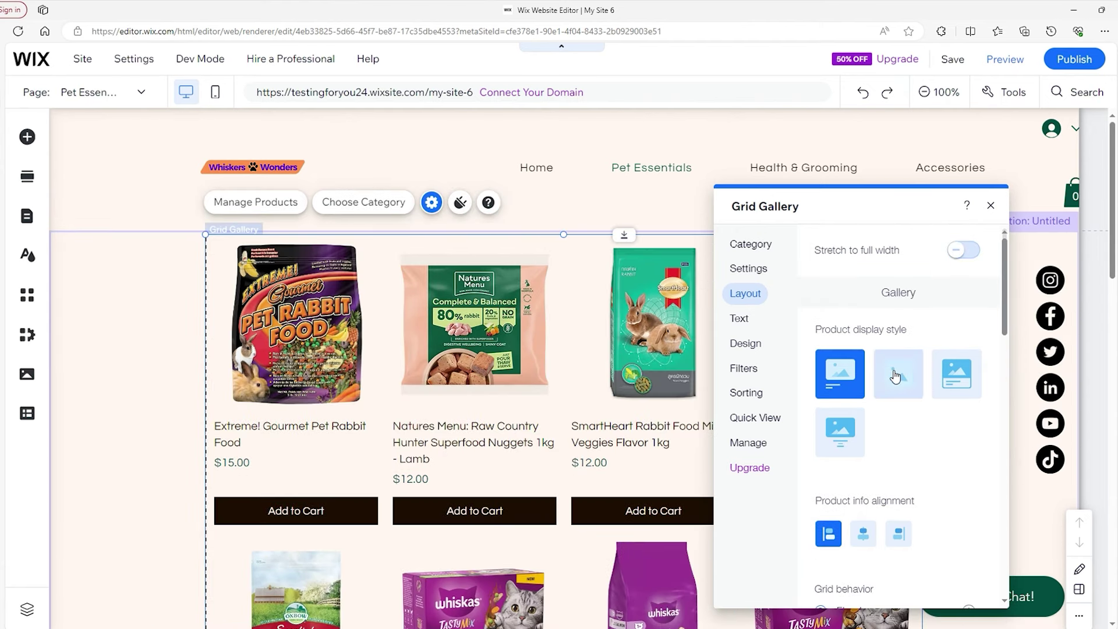
# Try the image-only and centred product display styles, and choose the bordered card style for the grid gallery
pyautogui.click(894, 376)
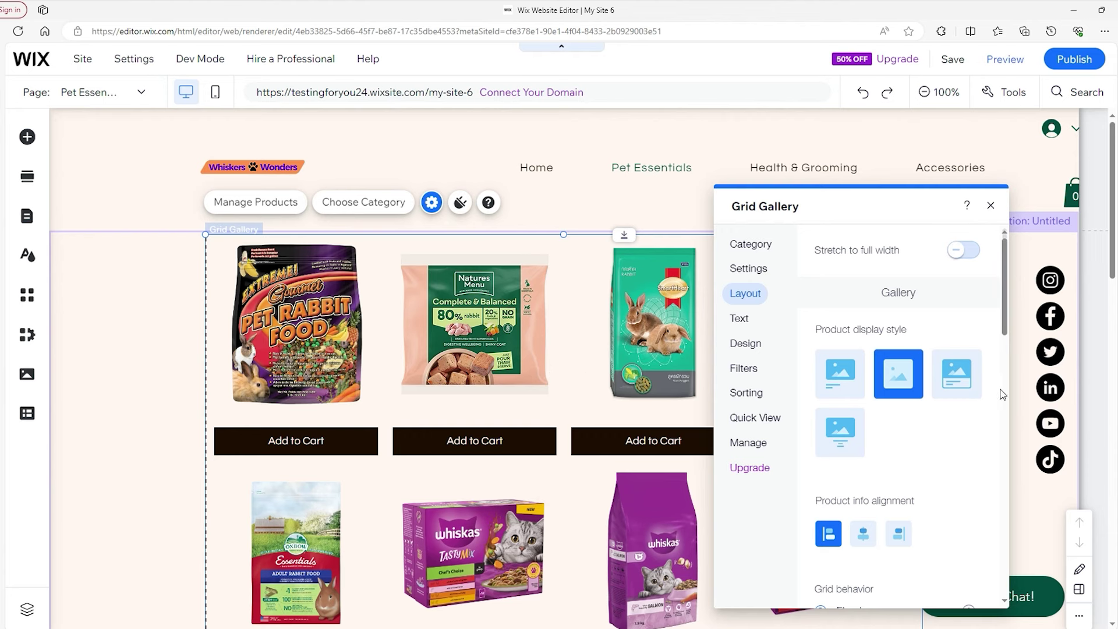
pyautogui.click(939, 382)
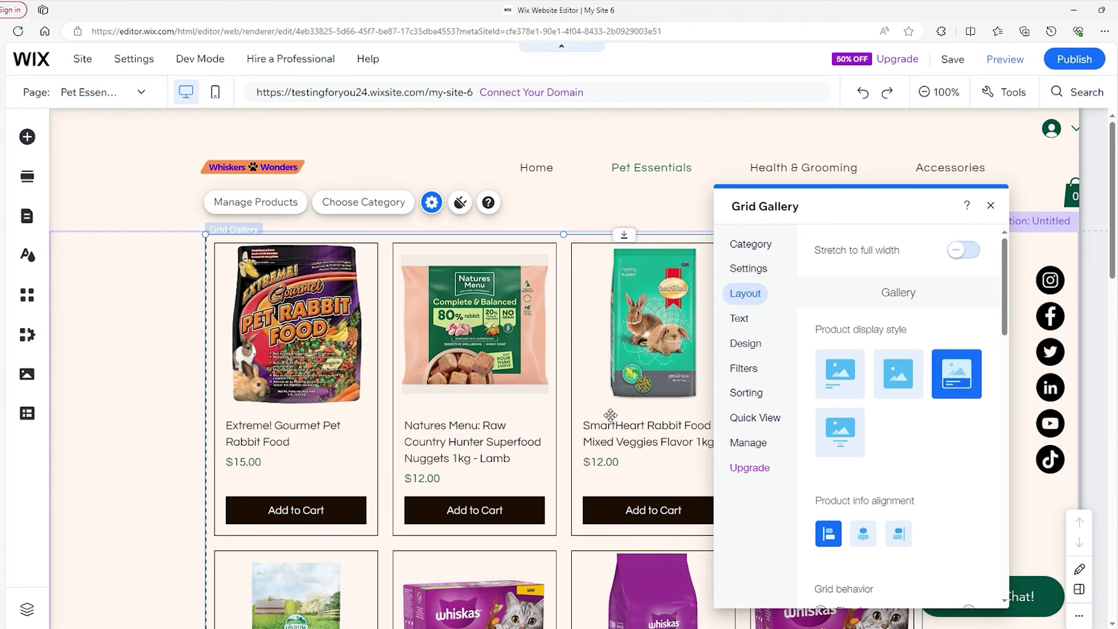
pyautogui.click(842, 439)
pyautogui.click(955, 384)
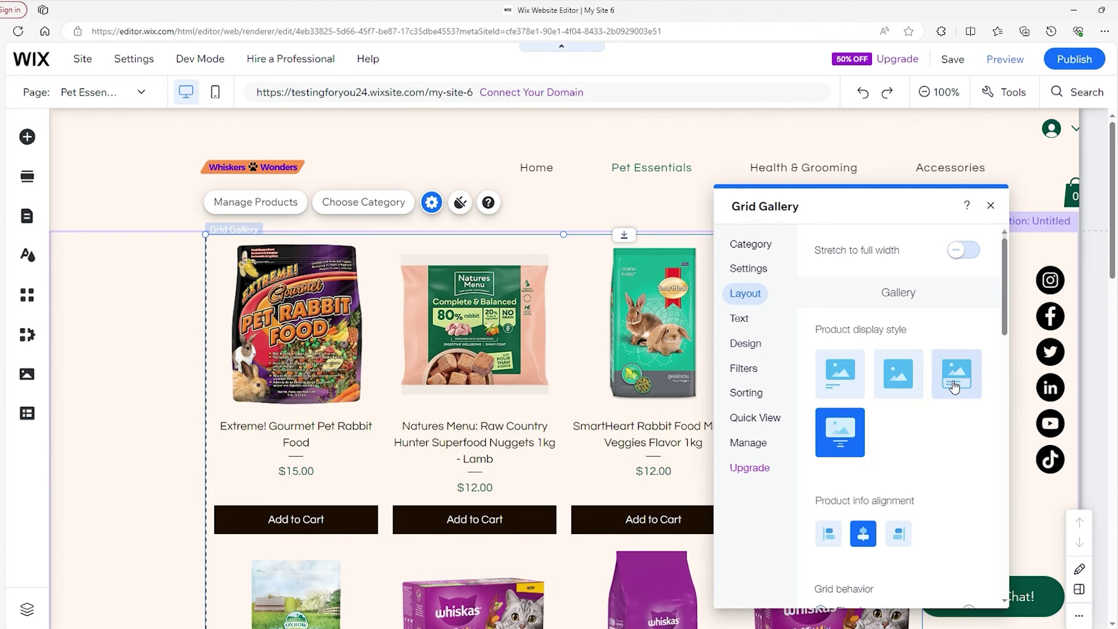
# Try the centred and right-aligned product info in the grid gallery and return it to left alignment
pyautogui.scroll(-1, 955, 387)
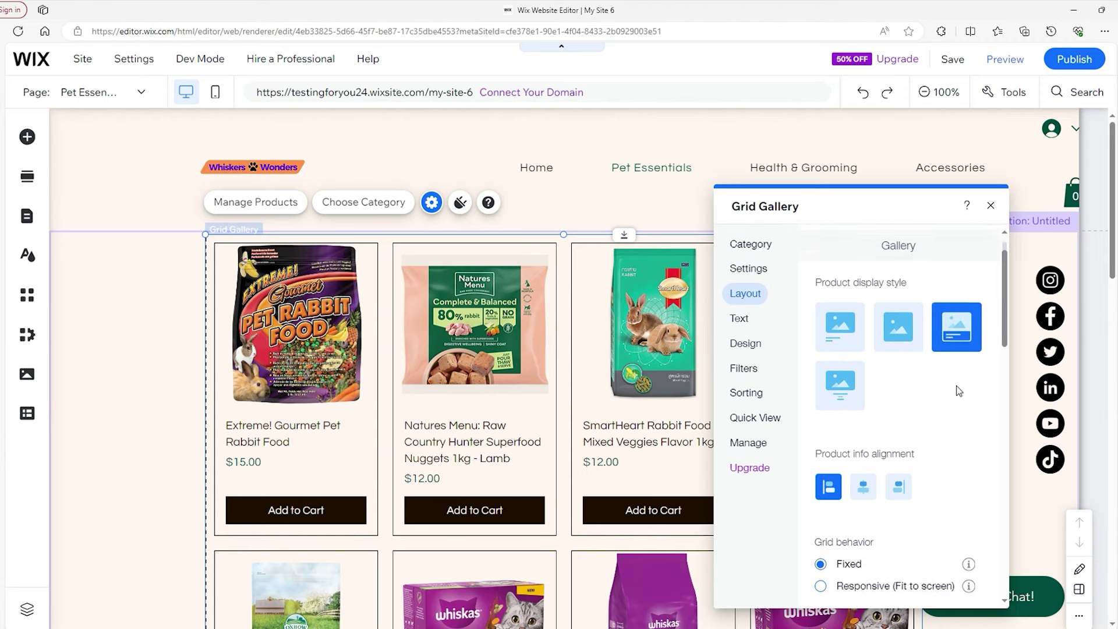
pyautogui.click(864, 476)
pyautogui.click(898, 476)
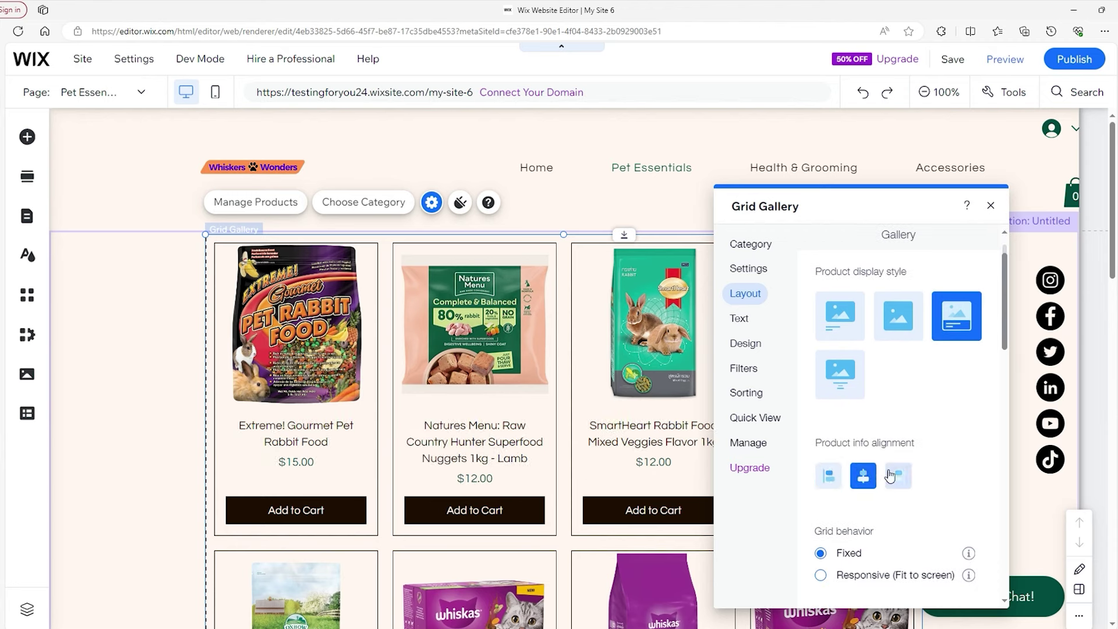
pyautogui.click(828, 475)
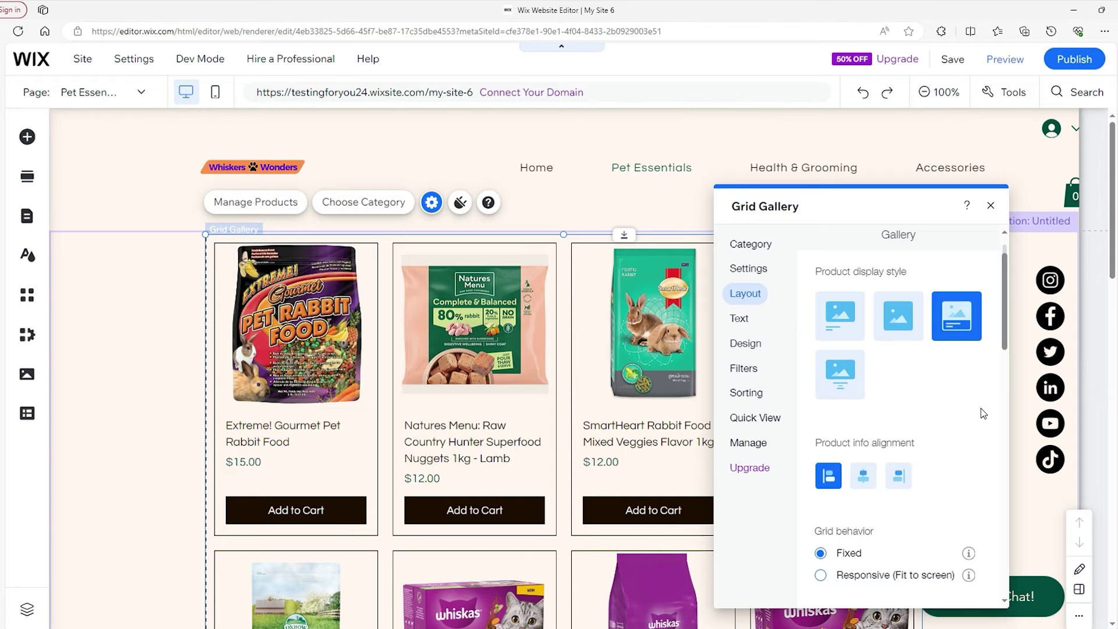
# Set the grid gallery's grid behavior to Responsive (Fit to screen)
pyautogui.scroll(-2, 983, 413)
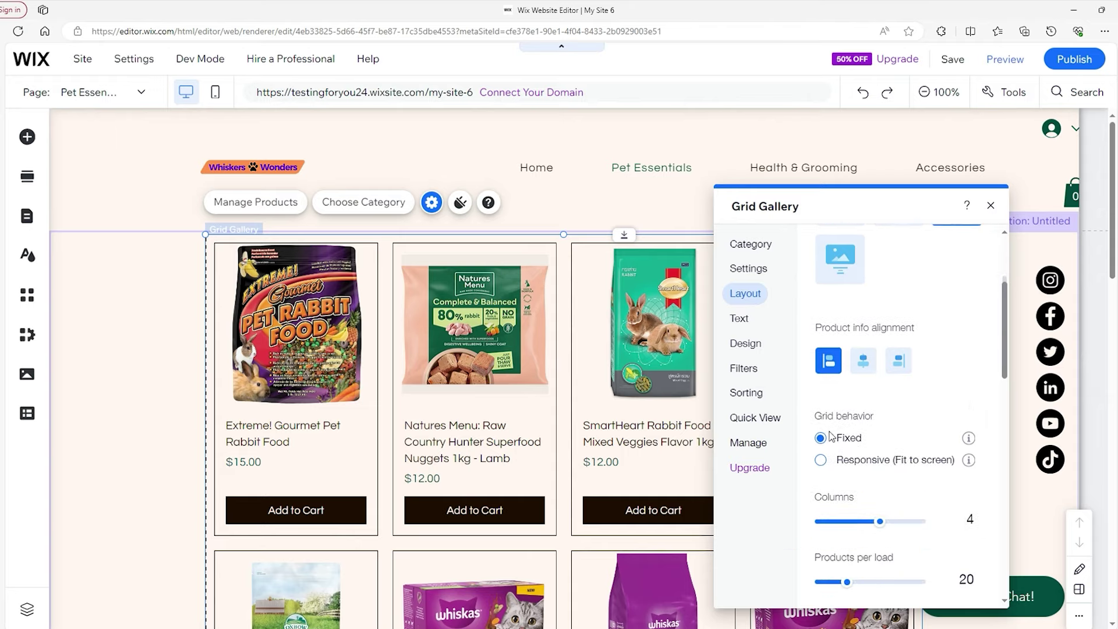
pyautogui.moveTo(966, 443)
pyautogui.moveTo(965, 461)
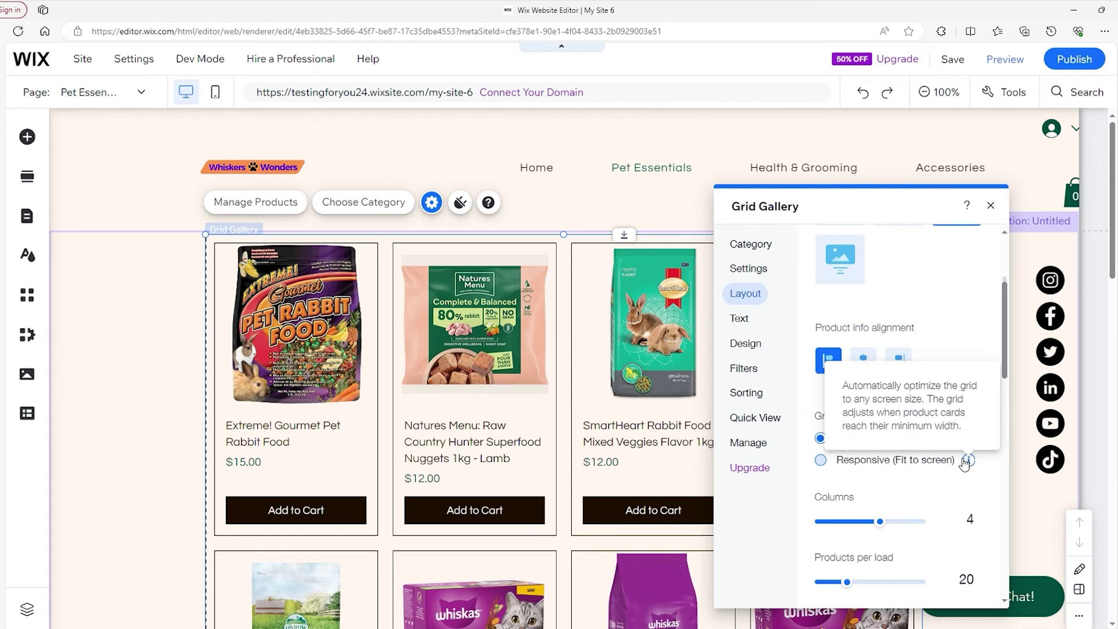
pyautogui.click(821, 460)
# Try the Side by Side image placement for the gallery's product images and restore Above Info
pyautogui.scroll(-2, 868, 494)
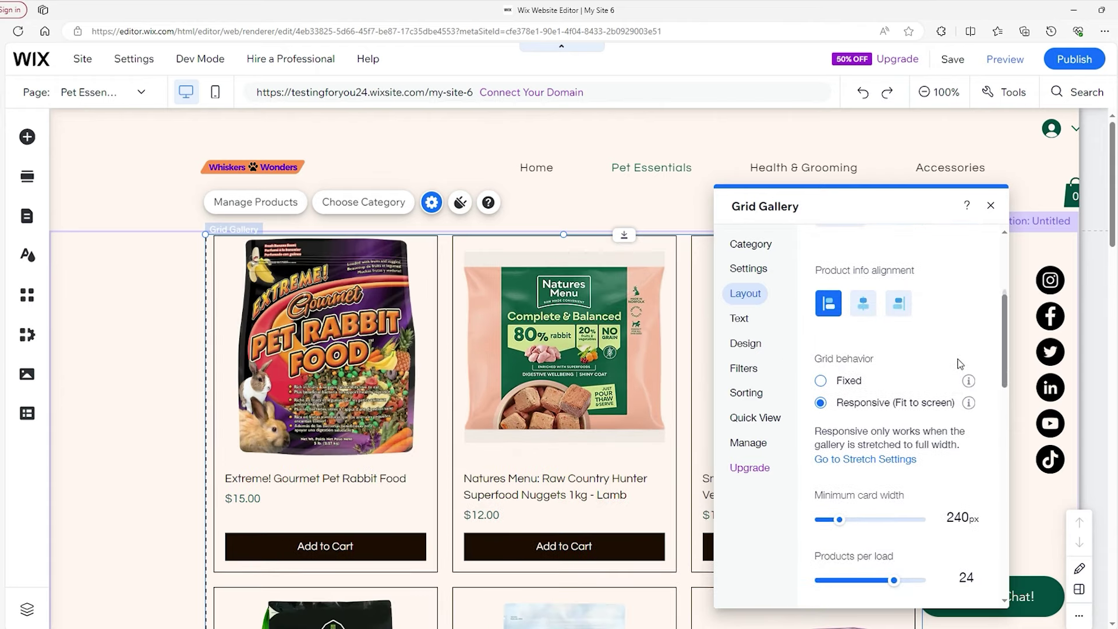
pyautogui.scroll(-5, 867, 499)
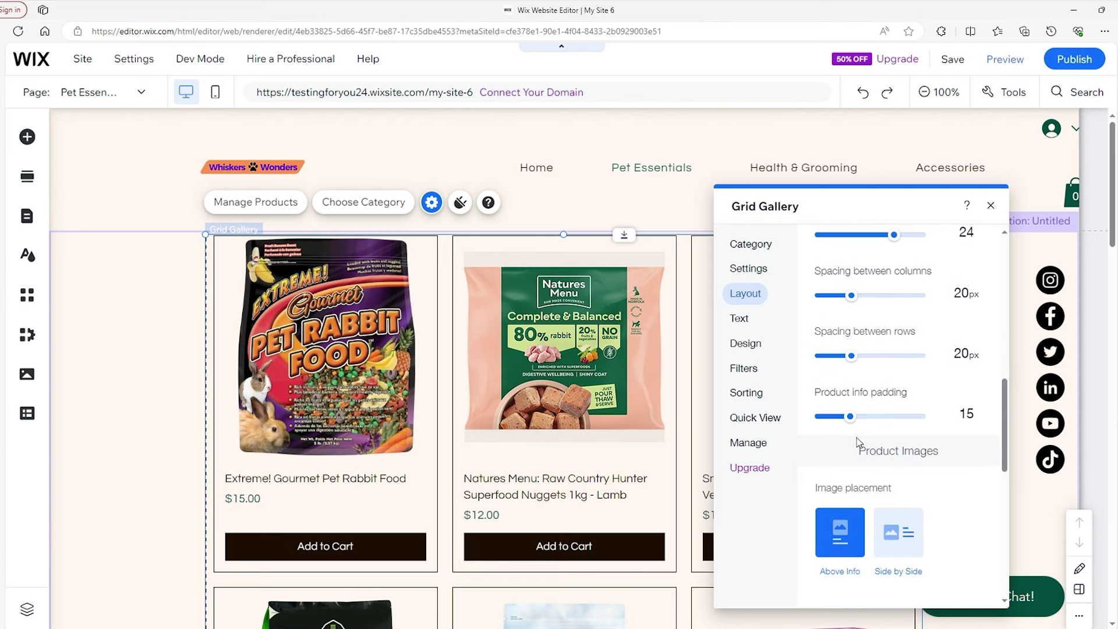
pyautogui.scroll(-1, 856, 443)
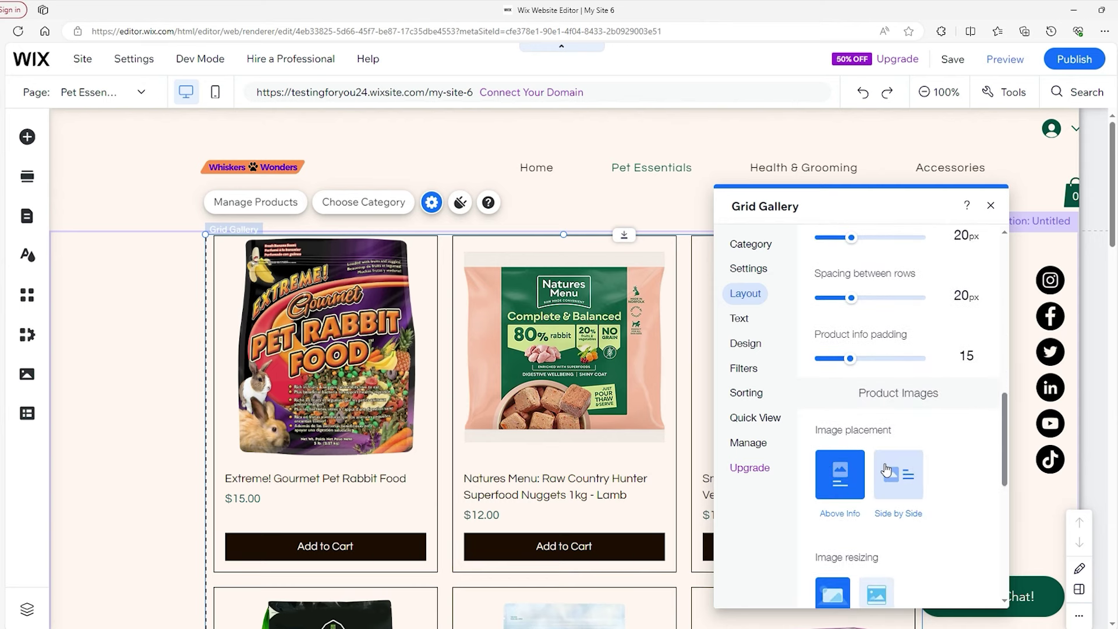
pyautogui.click(885, 469)
pyautogui.click(851, 463)
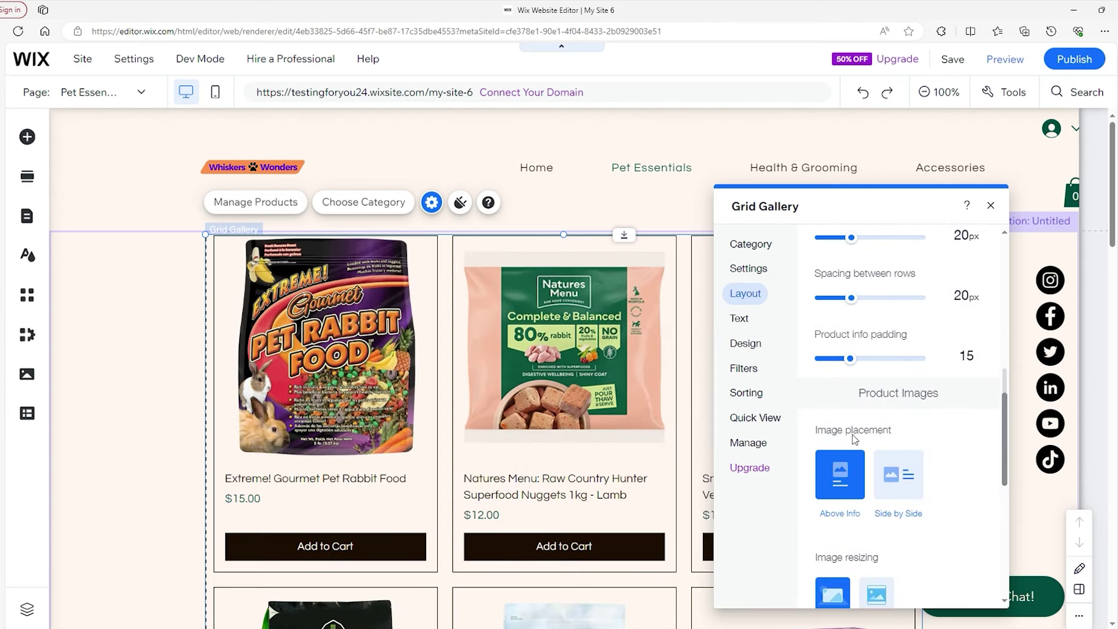
pyautogui.scroll(-4, 854, 439)
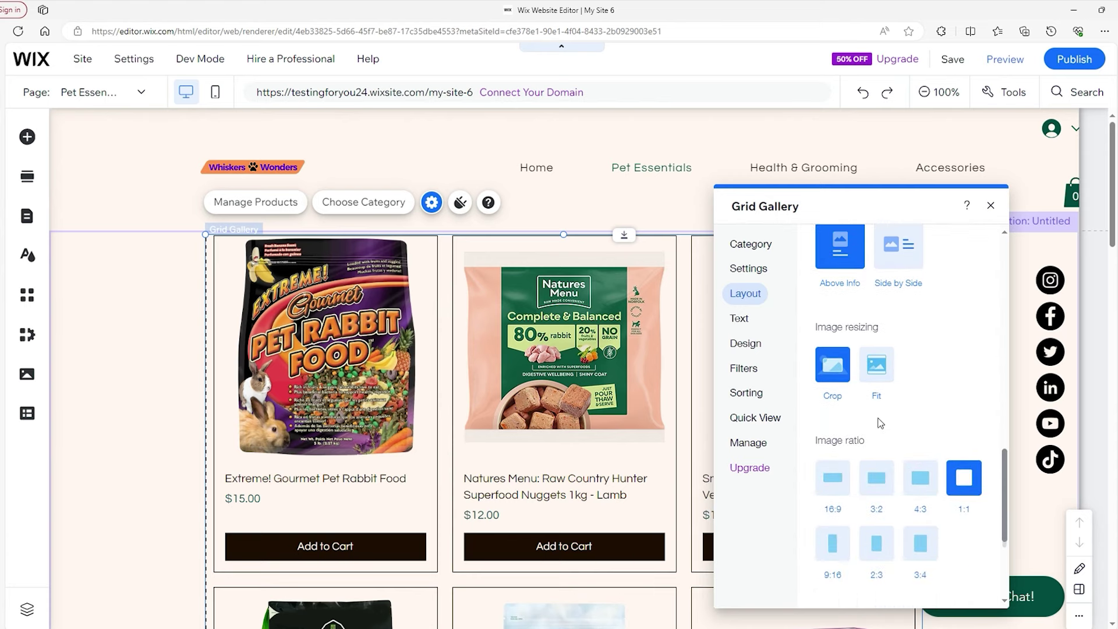
# Try clearing the Add to Cart button text in the gallery's text settings, keeping the original wording
pyautogui.click(739, 320)
pyautogui.tripleClick(856, 294)
pyautogui.press('BackSpace')
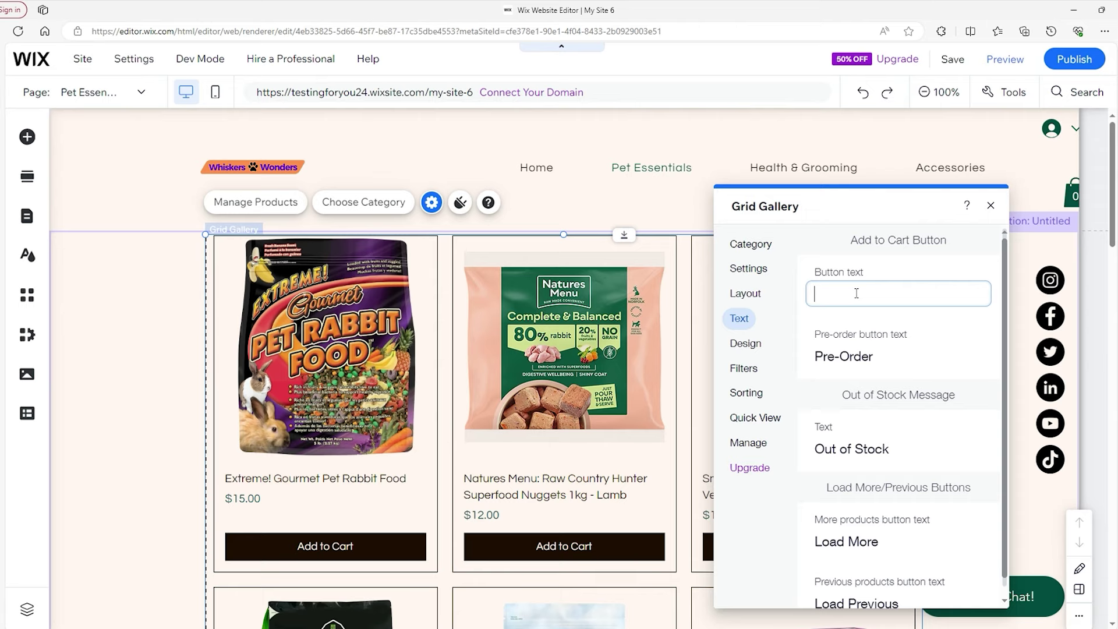
pyautogui.click(847, 357)
pyautogui.click(851, 447)
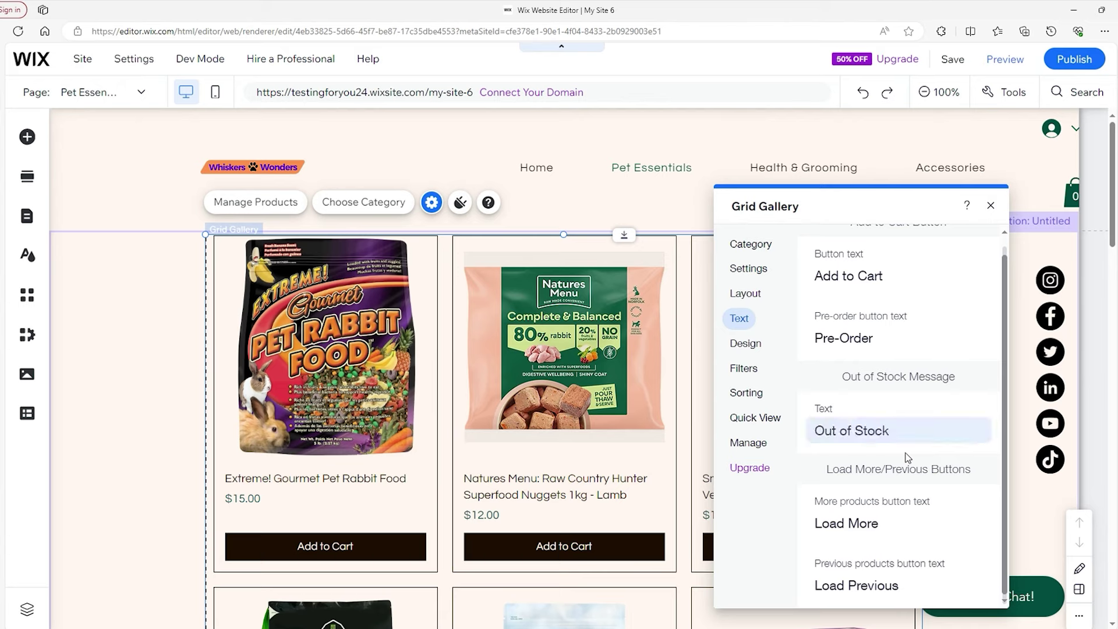
# Examine the gallery's design options for backgrounds, borders, fonts, colors and button styling
pyautogui.click(745, 344)
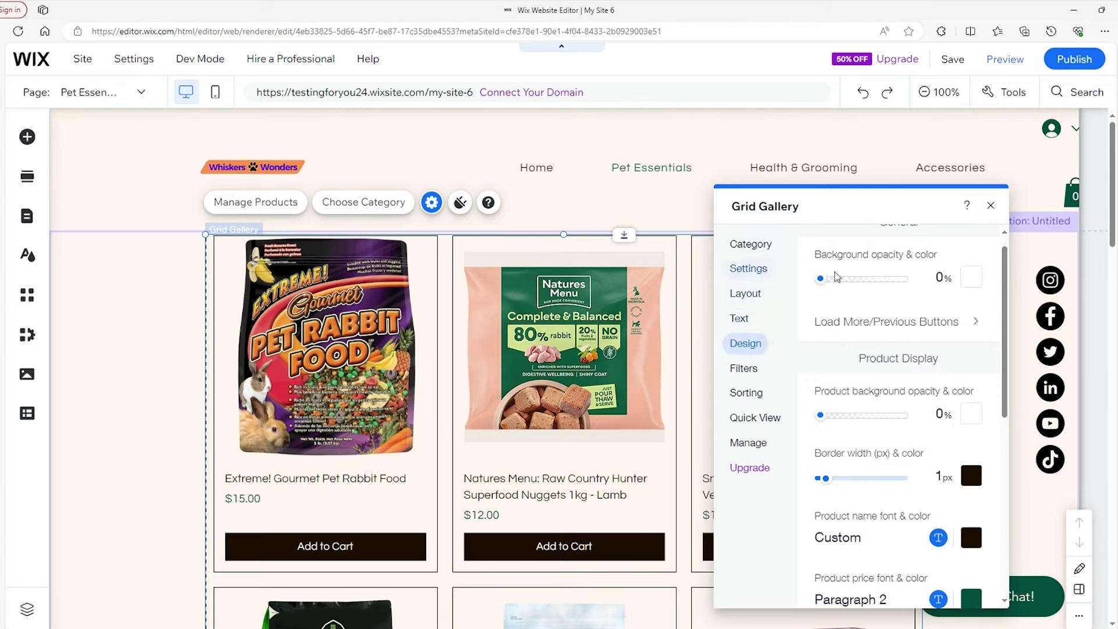
pyautogui.scroll(-4, 856, 454)
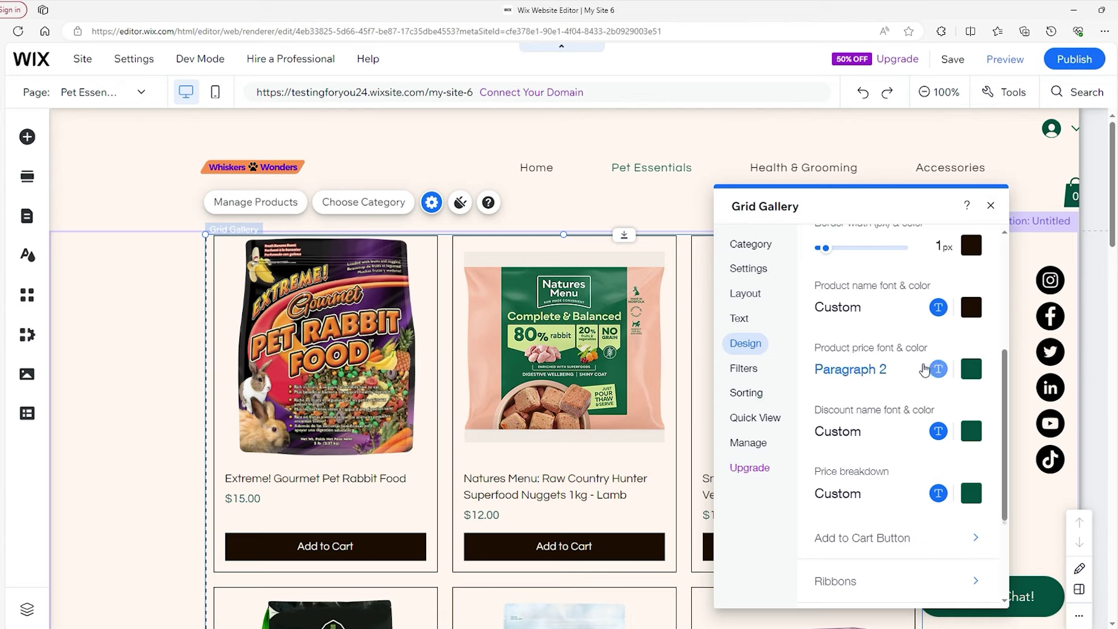
pyautogui.scroll(-3, 904, 377)
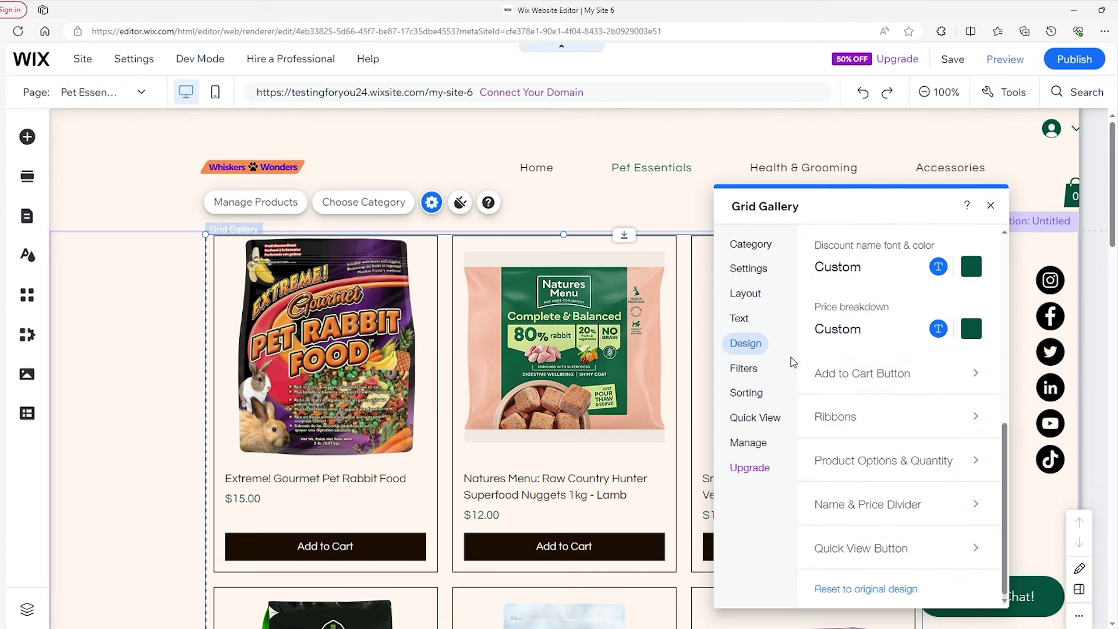
# Show product filters in the grid gallery, with the filters title and applied filters section
pyautogui.click(763, 368)
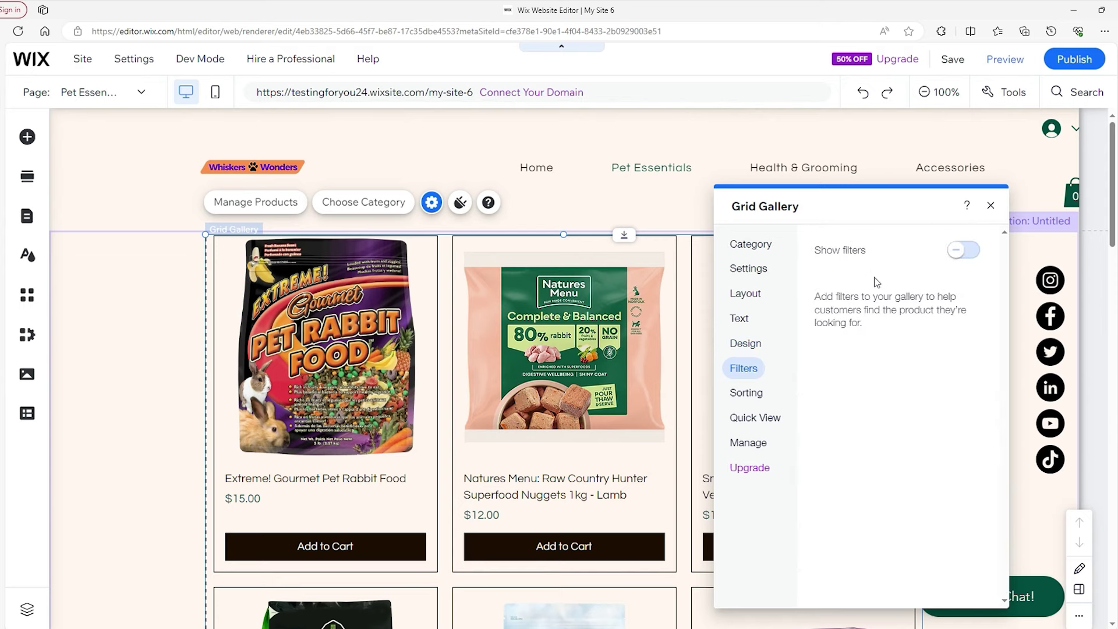
pyautogui.click(860, 252)
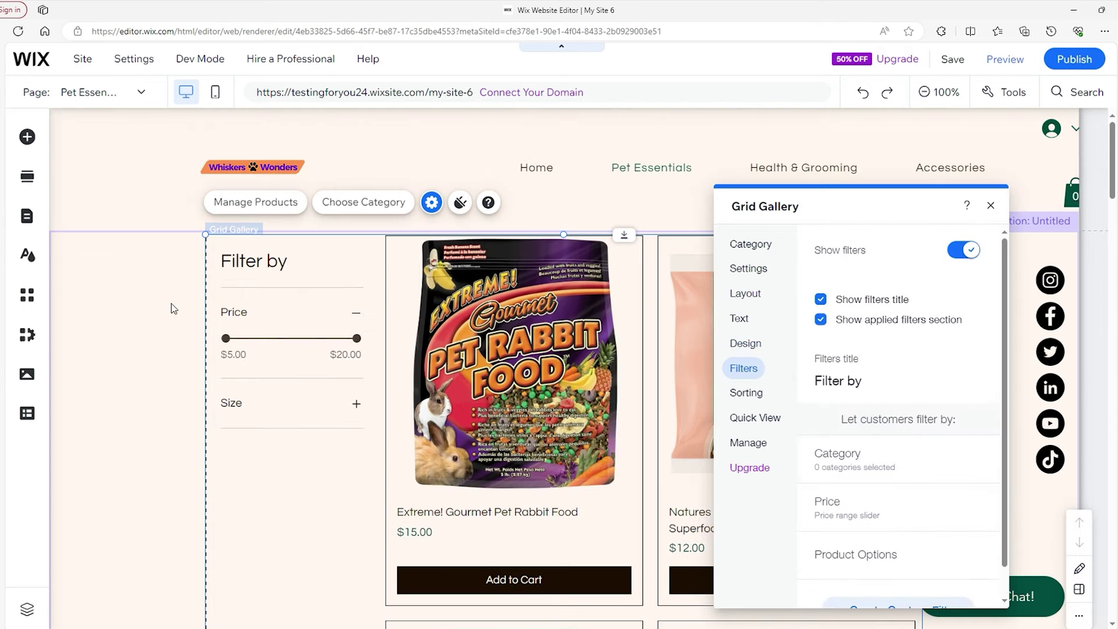
pyautogui.scroll(-1, 871, 343)
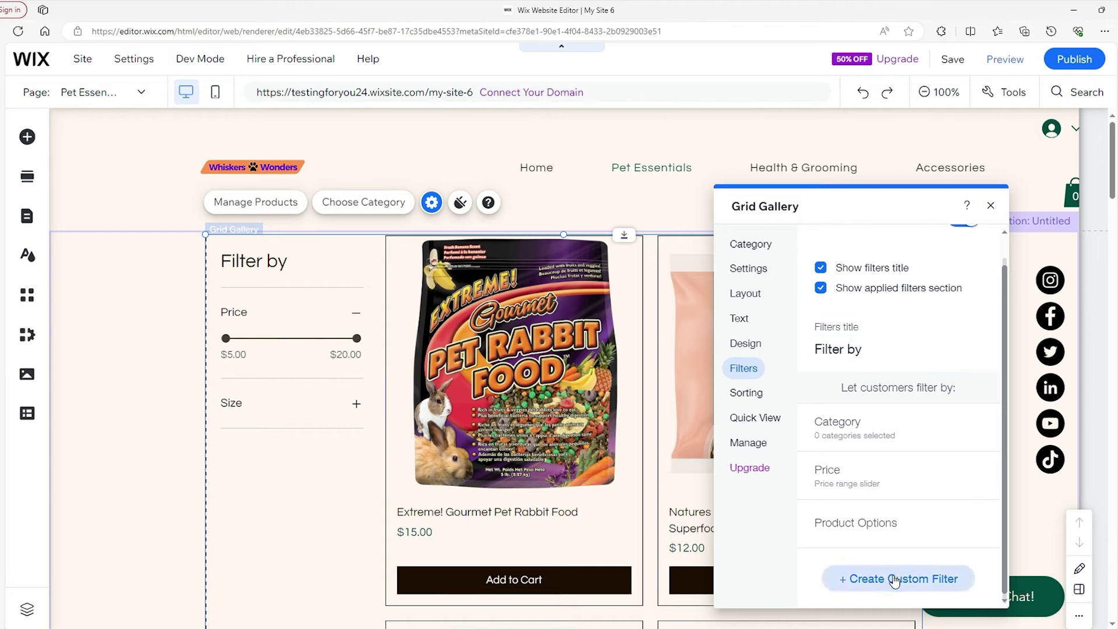
pyautogui.click(973, 521)
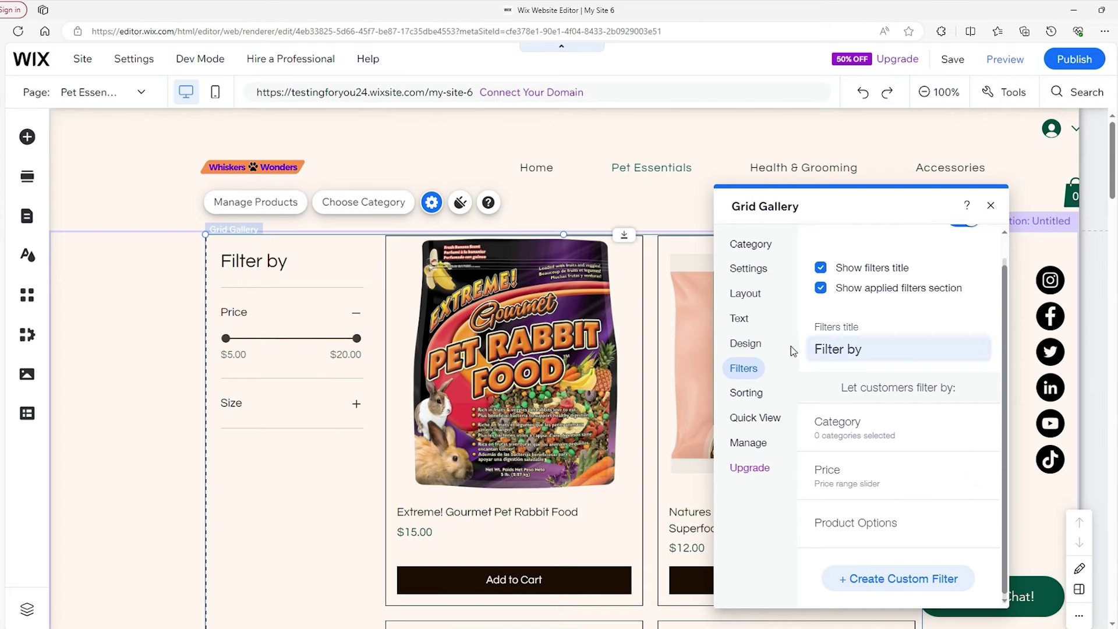
# Enable the "Sort by" options so customers can sort the grid gallery by newest, price or name
pyautogui.click(747, 393)
pyautogui.click(961, 281)
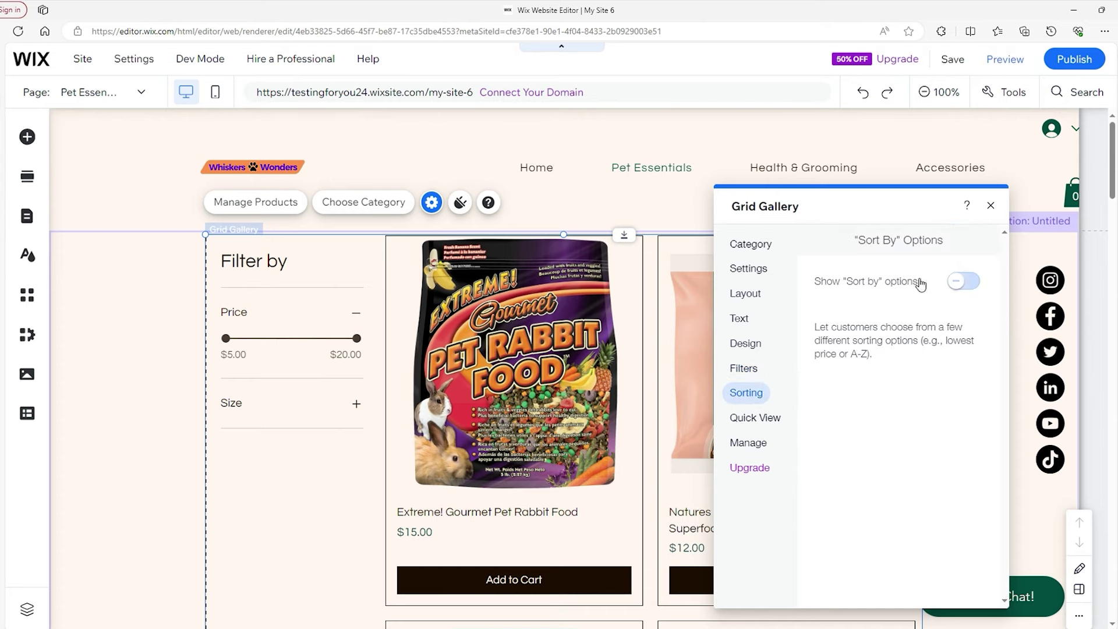
pyautogui.moveTo(894, 206); pyautogui.dragTo(802, 173)
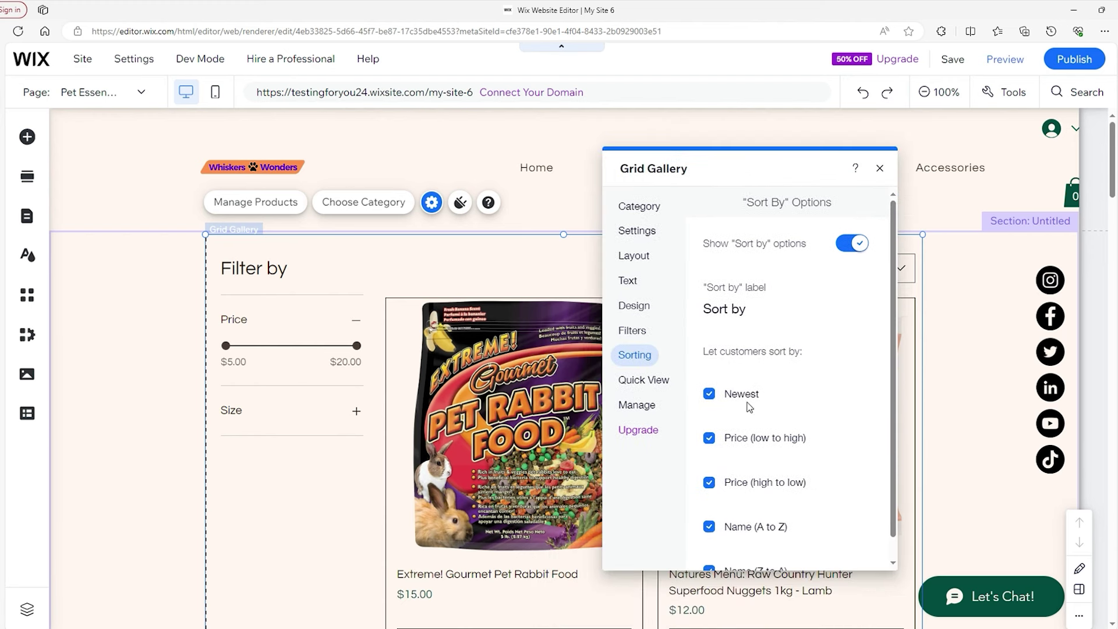
pyautogui.scroll(-1, 748, 466)
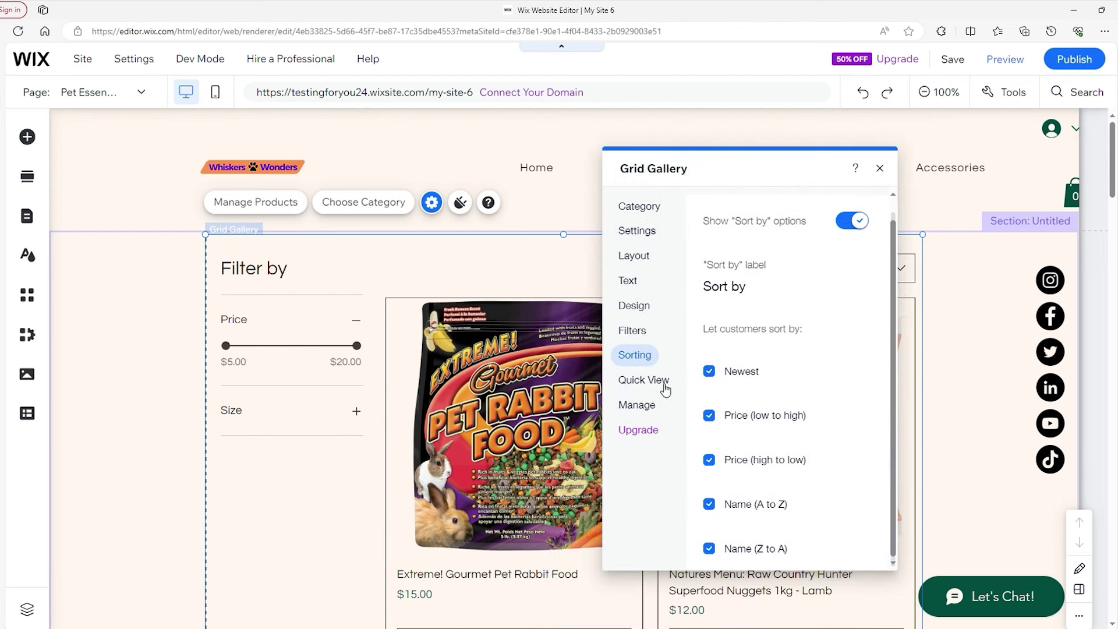
# Examine the gallery's Quick View design, text and Add to Cart button options, and close the gallery settings
pyautogui.click(643, 379)
pyautogui.moveTo(717, 169); pyautogui.dragTo(840, 179)
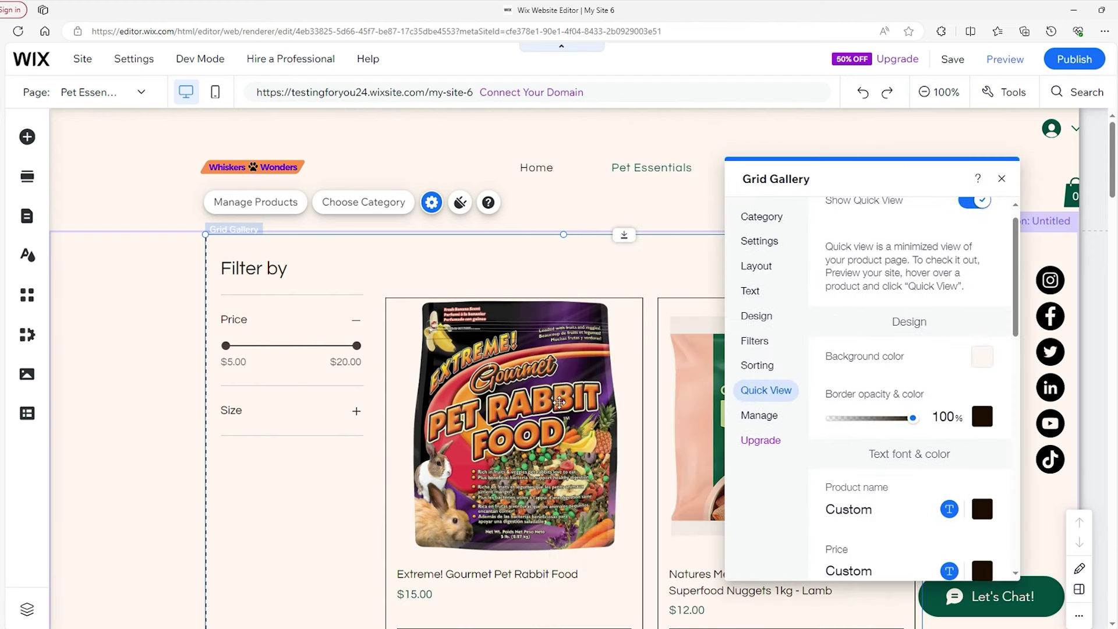
pyautogui.scroll(1, 833, 300)
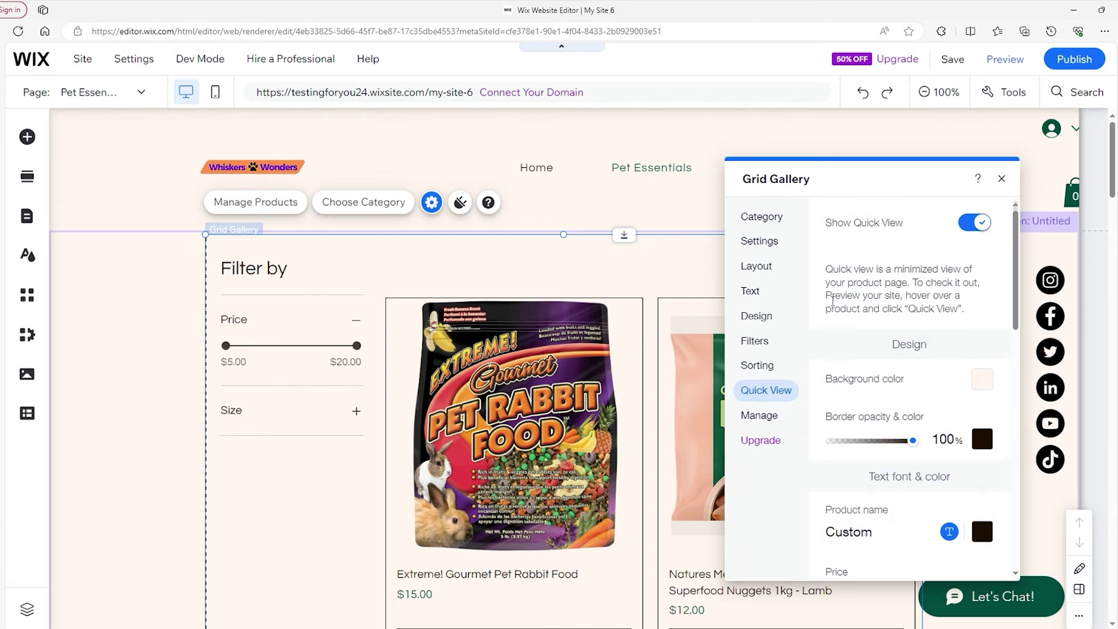
pyautogui.scroll(-10, 887, 291)
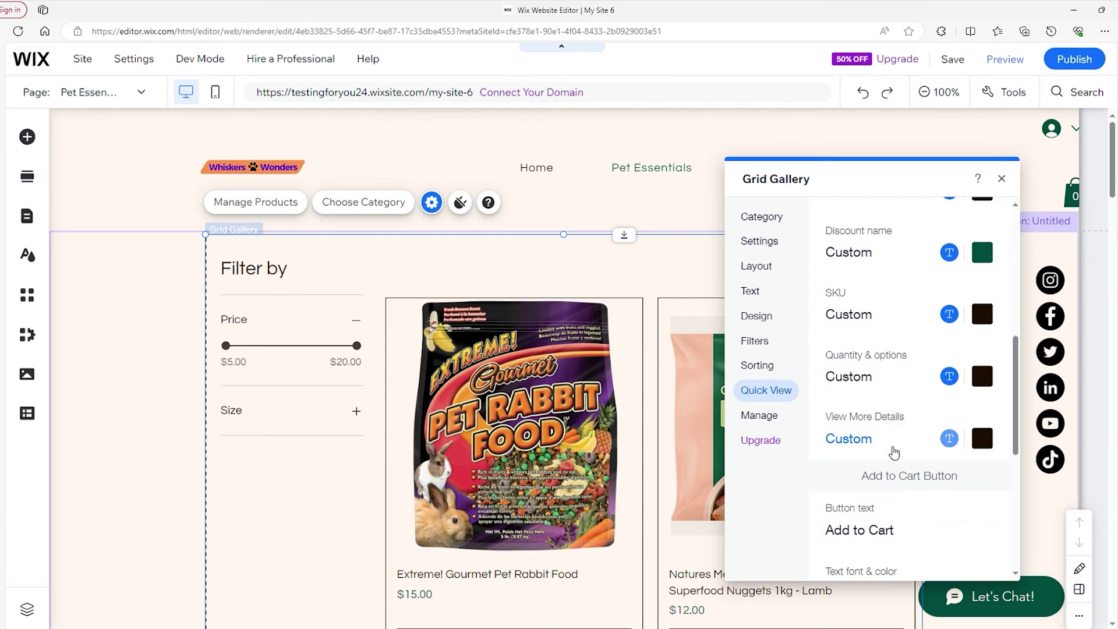
pyautogui.scroll(-3, 893, 450)
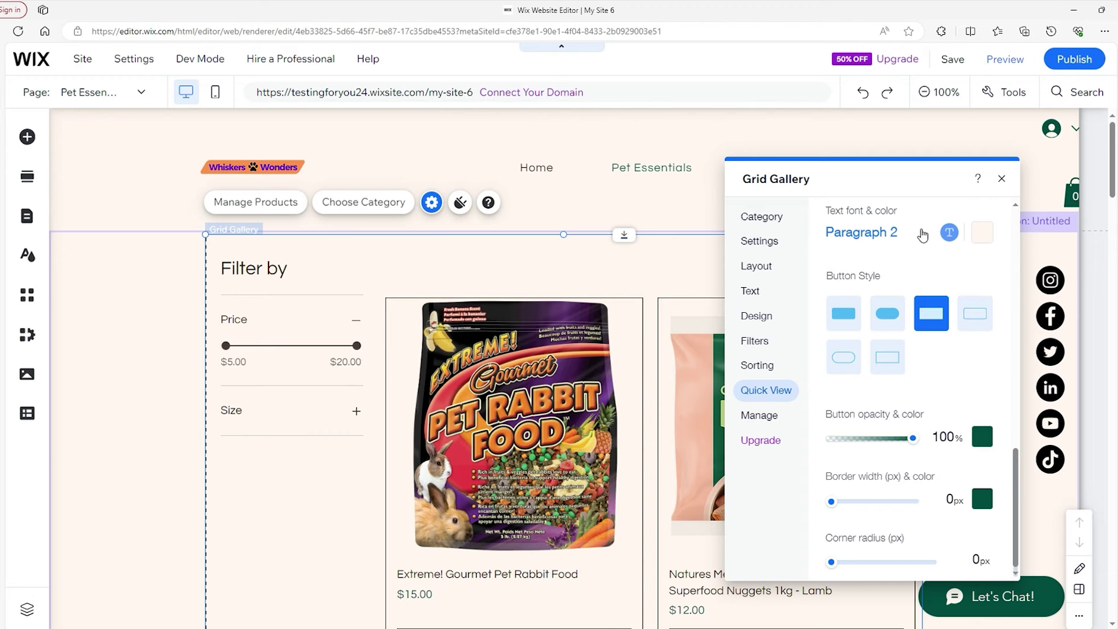
pyautogui.click(1002, 179)
# Widen the grid gallery to fit three products per row and shift it toward the page's left edge
pyautogui.scroll(-3, 820, 350)
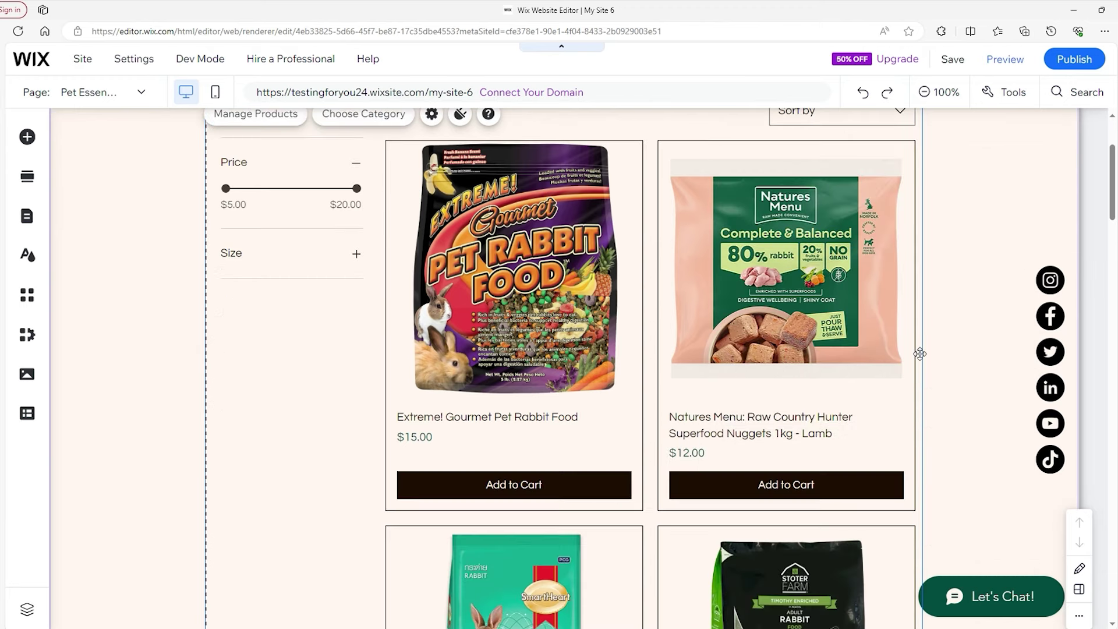
pyautogui.moveTo(922, 354); pyautogui.dragTo(997, 344)
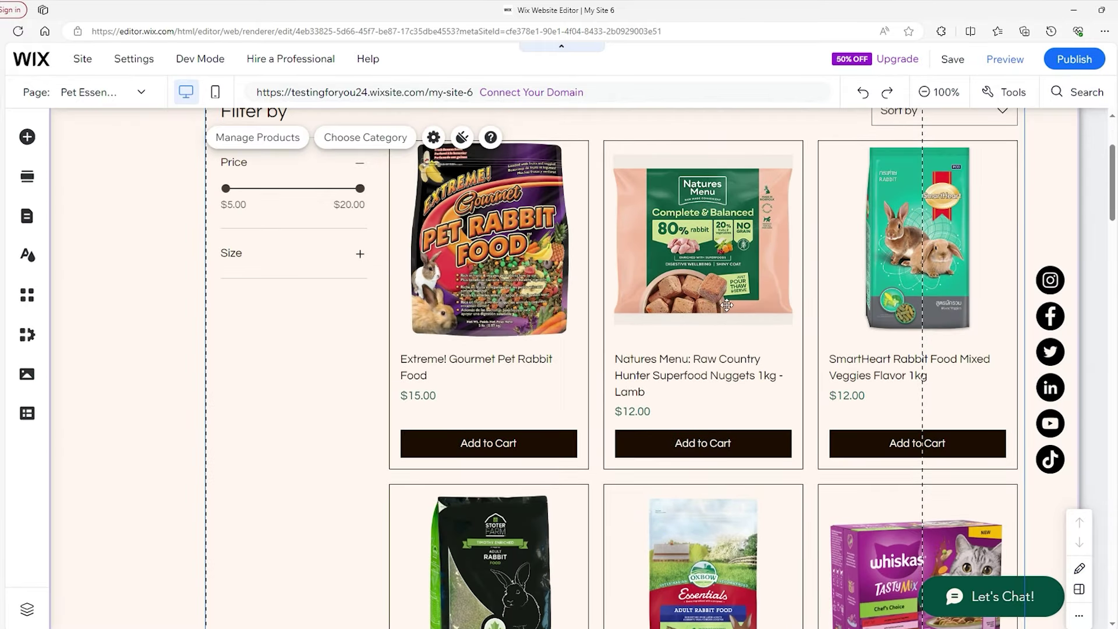
pyautogui.scroll(3, 739, 276)
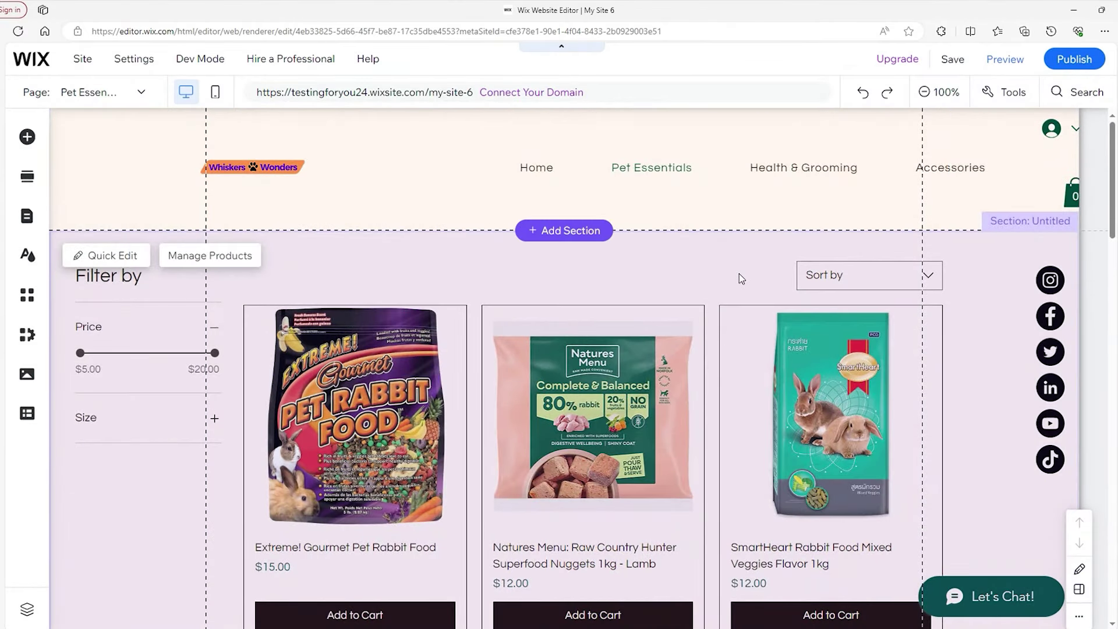
# Add a "Pet Essentials" heading above the product grid
pyautogui.click(121, 146)
pyautogui.click(27, 137)
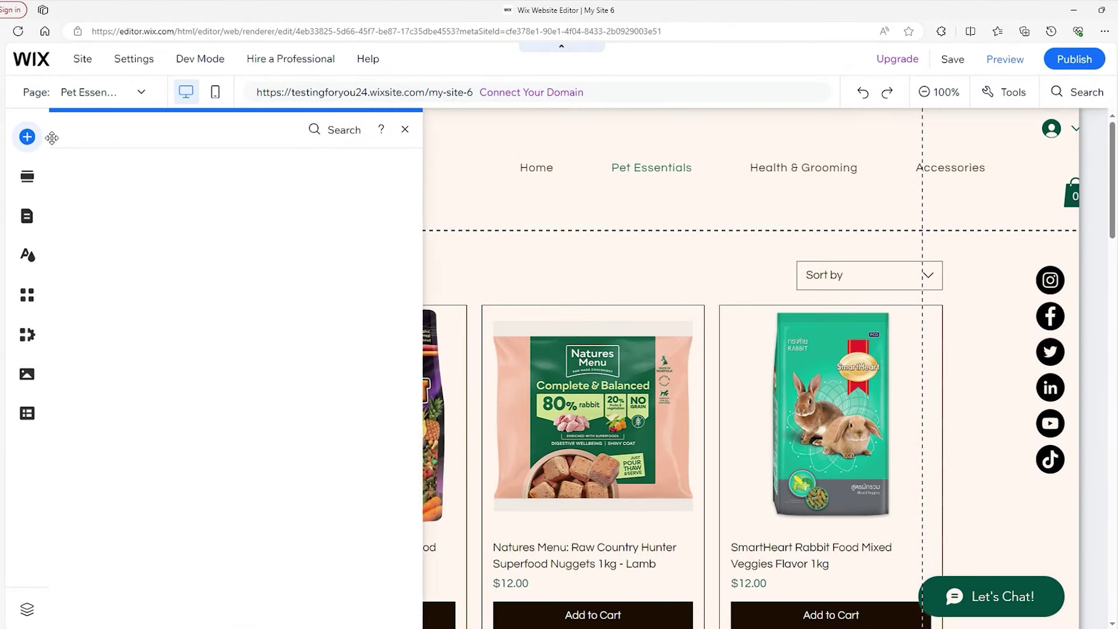
pyautogui.hotkey('ctrl', 'shift', 'p')
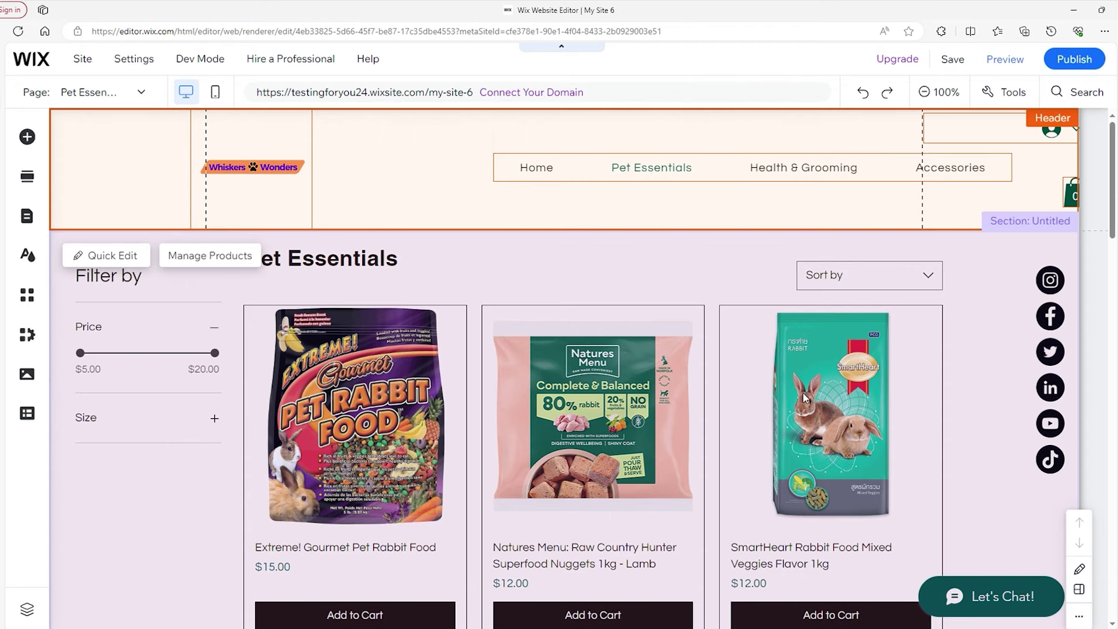
# Open the store's Accept Payments settings and check the business location options, leaving the country as United States
pyautogui.click(198, 257)
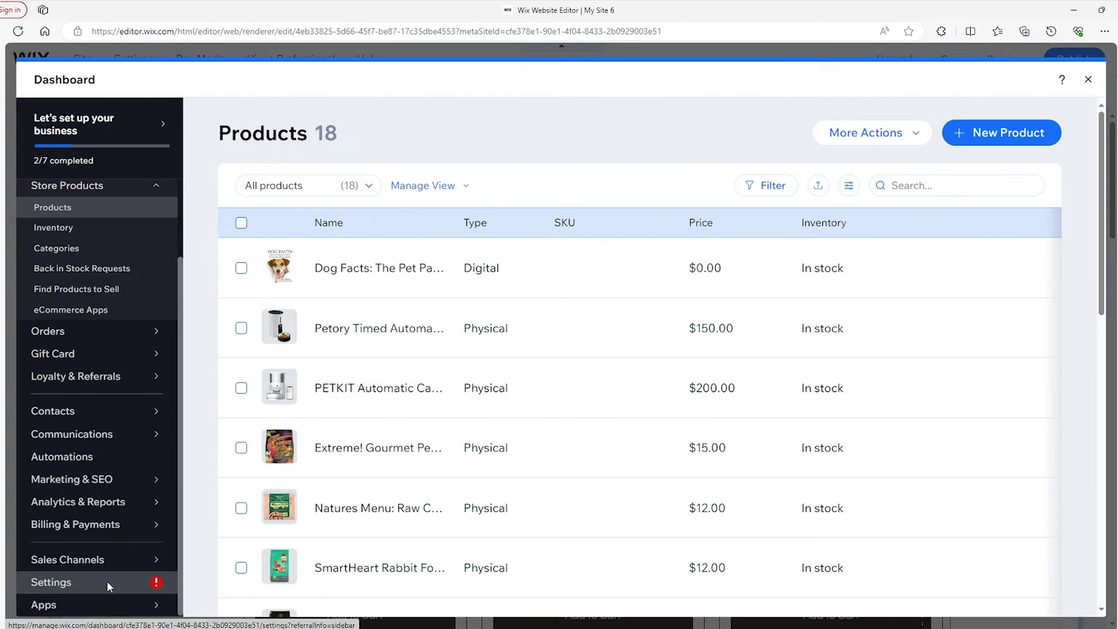
pyautogui.click(108, 582)
pyautogui.moveTo(144, 576)
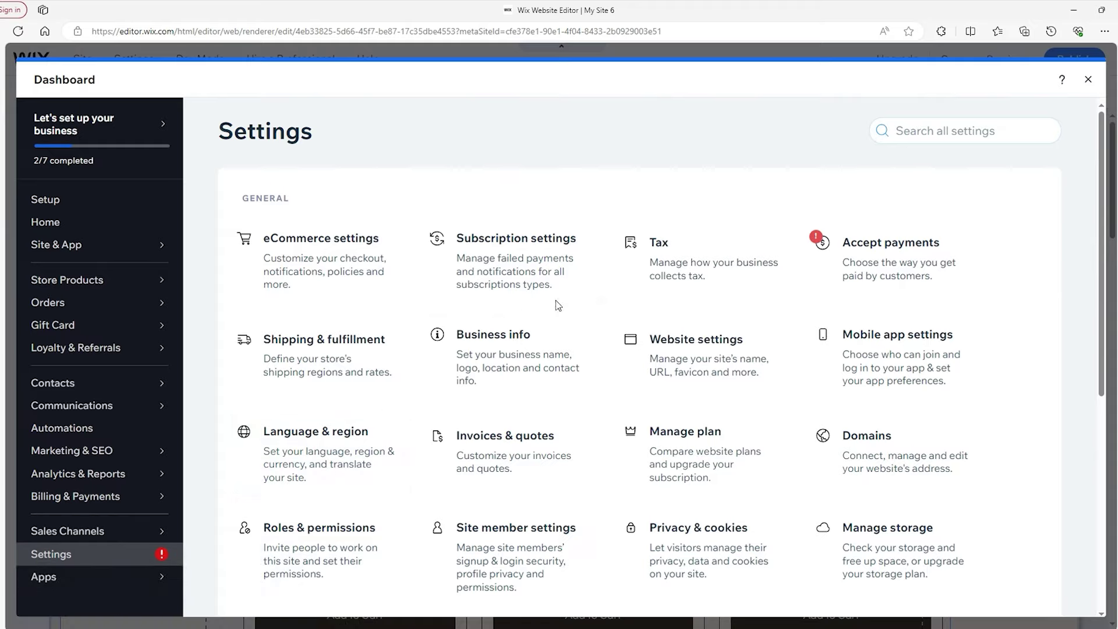
pyautogui.click(895, 258)
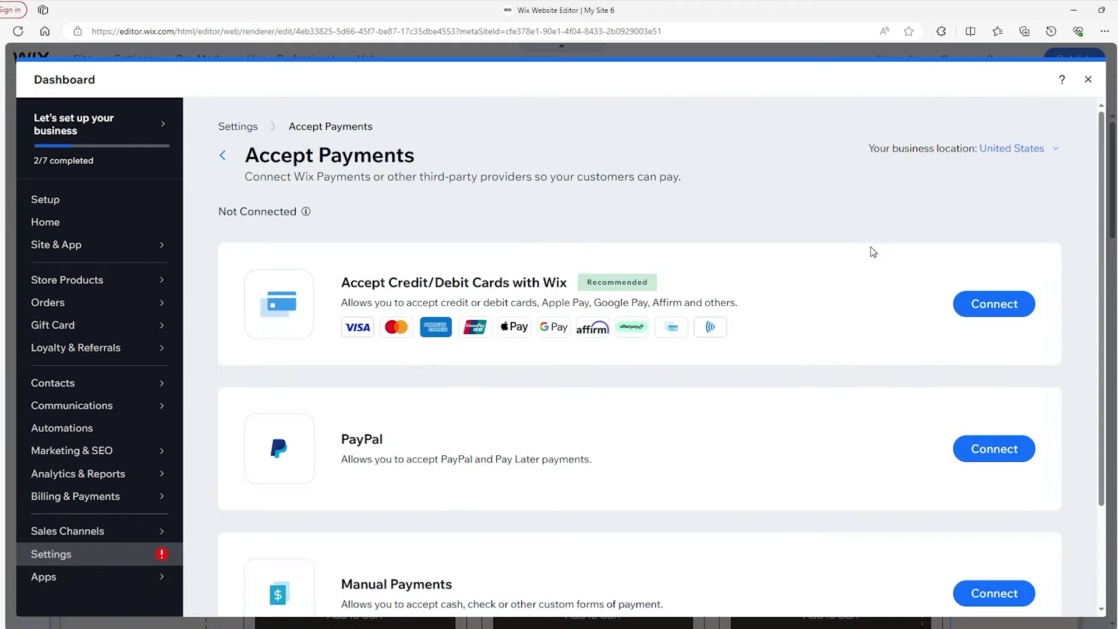
pyautogui.click(1015, 152)
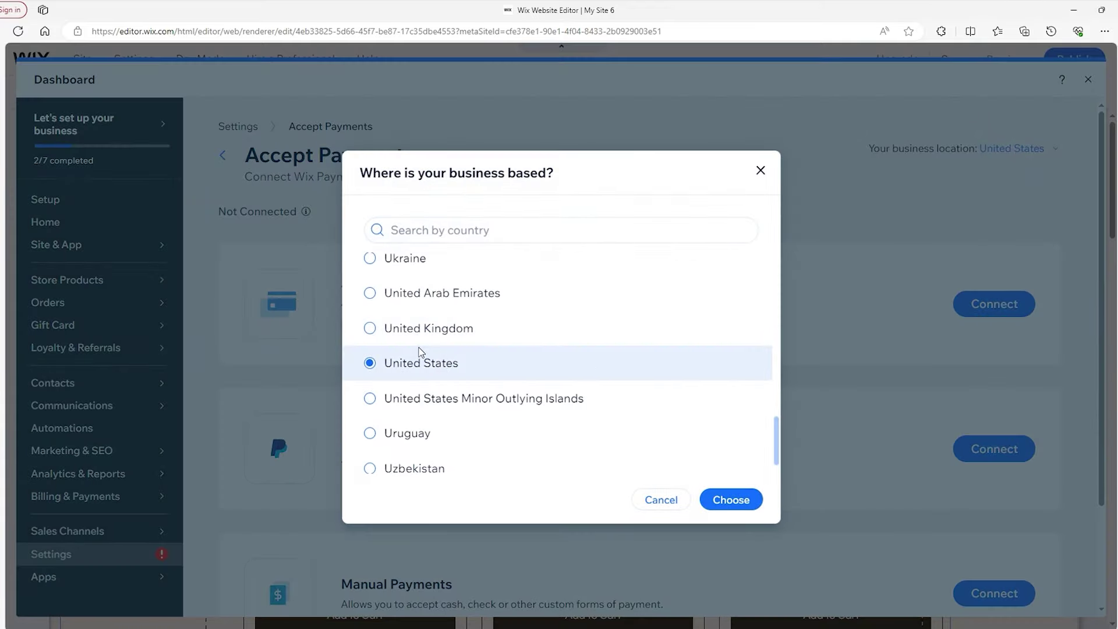
pyautogui.click(662, 499)
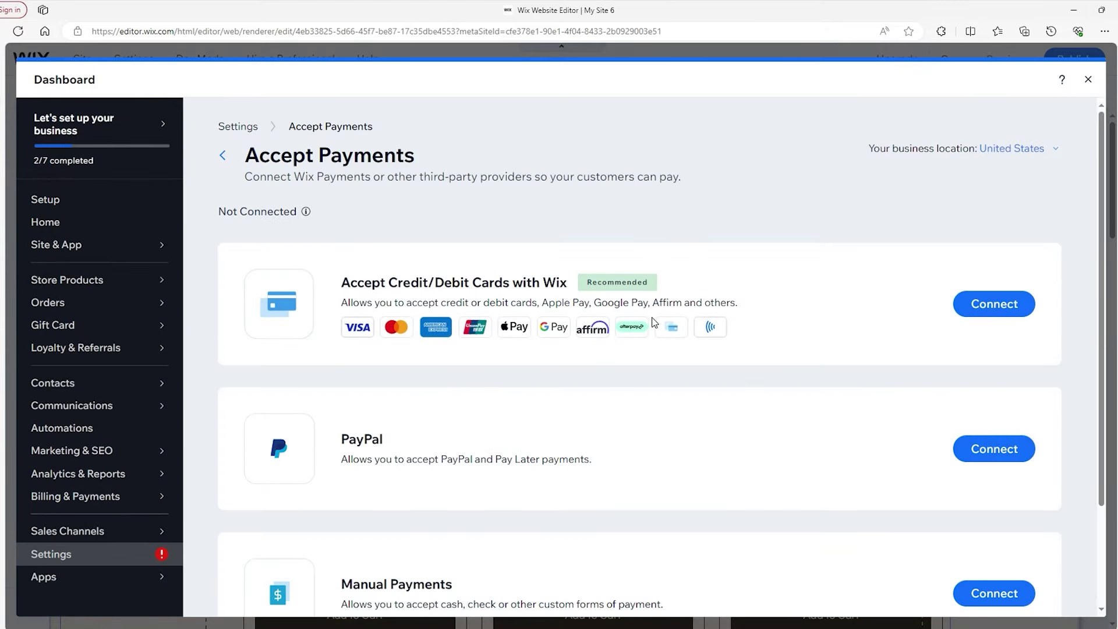
# Connect credit/debit card payments with Wix, also enabling Afterpay, Affirm, Tap to Pay on mobile and Wix Point of Sale, and dismiss the upgrade offer
pyautogui.click(977, 307)
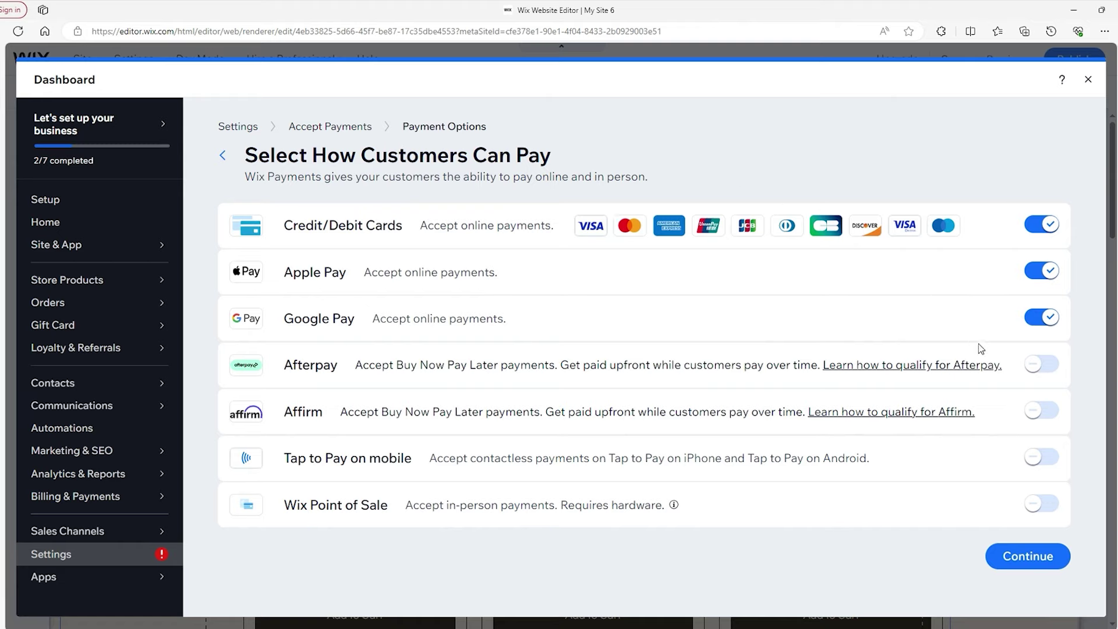
pyautogui.click(1037, 360)
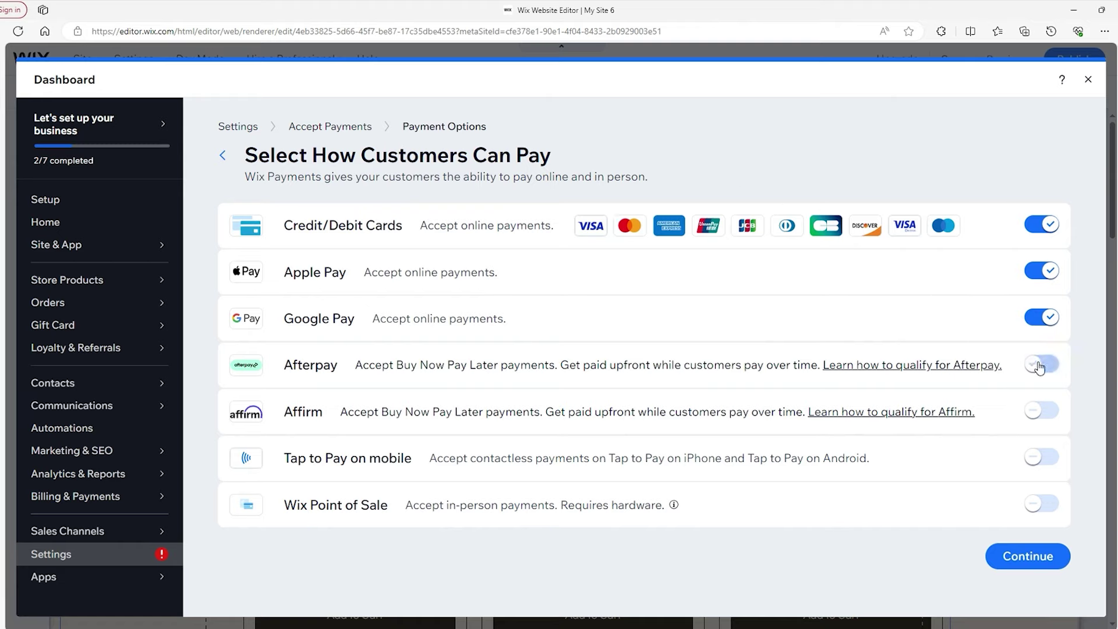
pyautogui.click(1040, 411)
pyautogui.click(1042, 458)
pyautogui.click(1042, 503)
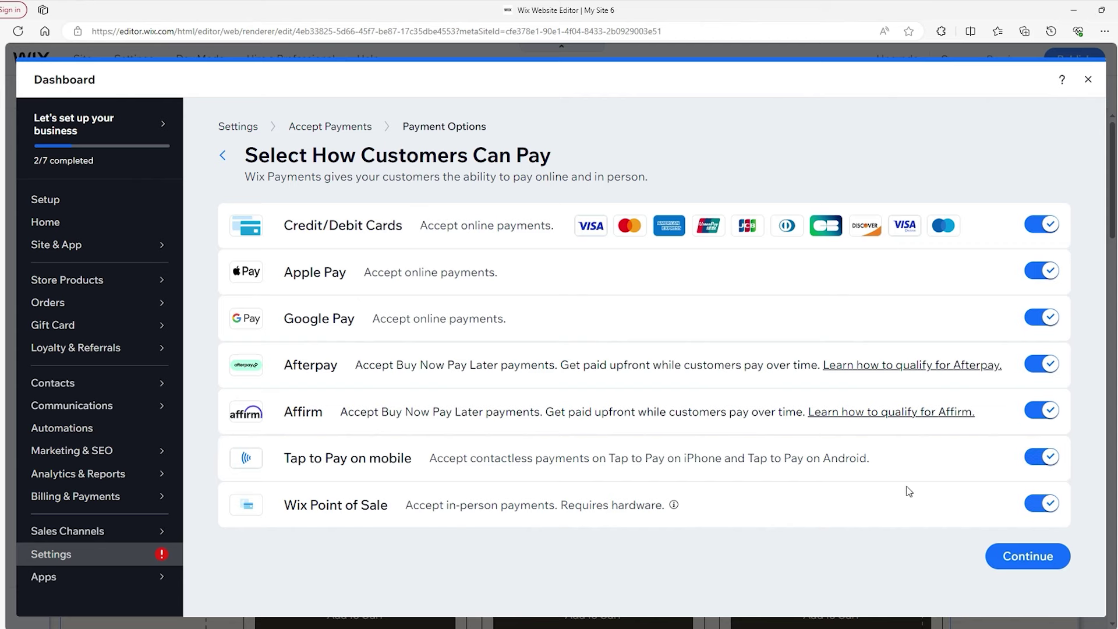
pyautogui.click(1022, 555)
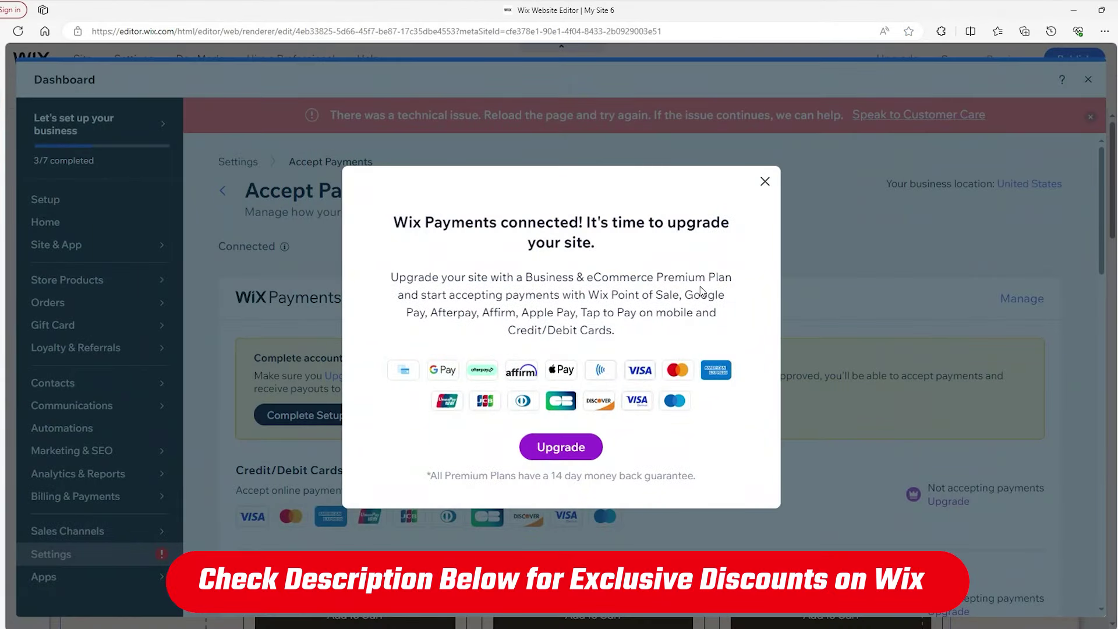
pyautogui.click(764, 183)
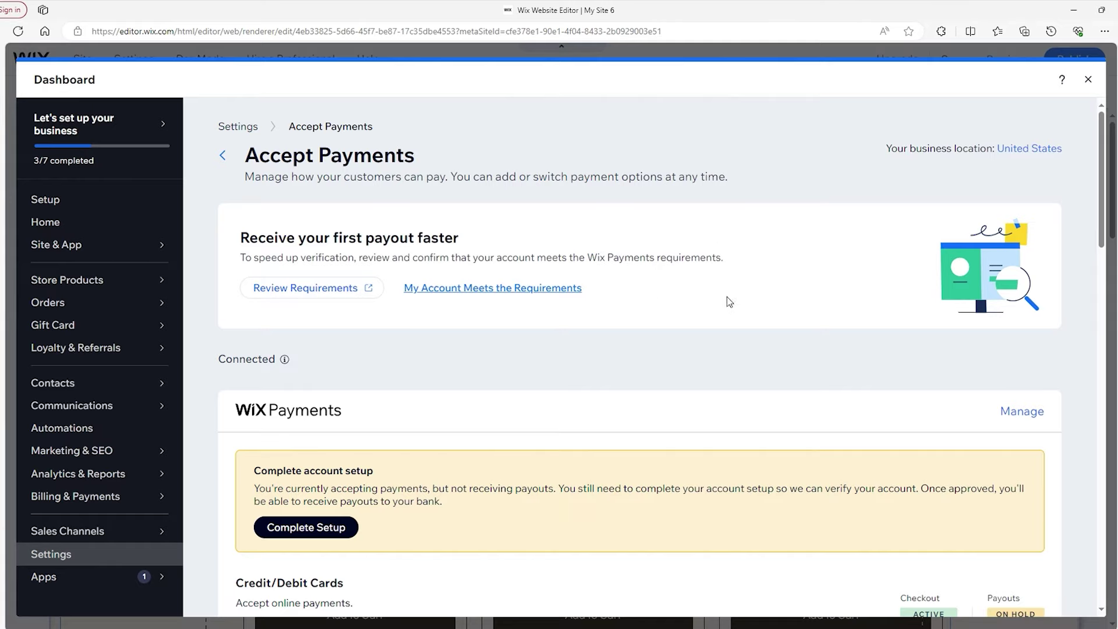
# View the Wix Payments account setup form and return to the general settings without filling it in
pyautogui.click(308, 528)
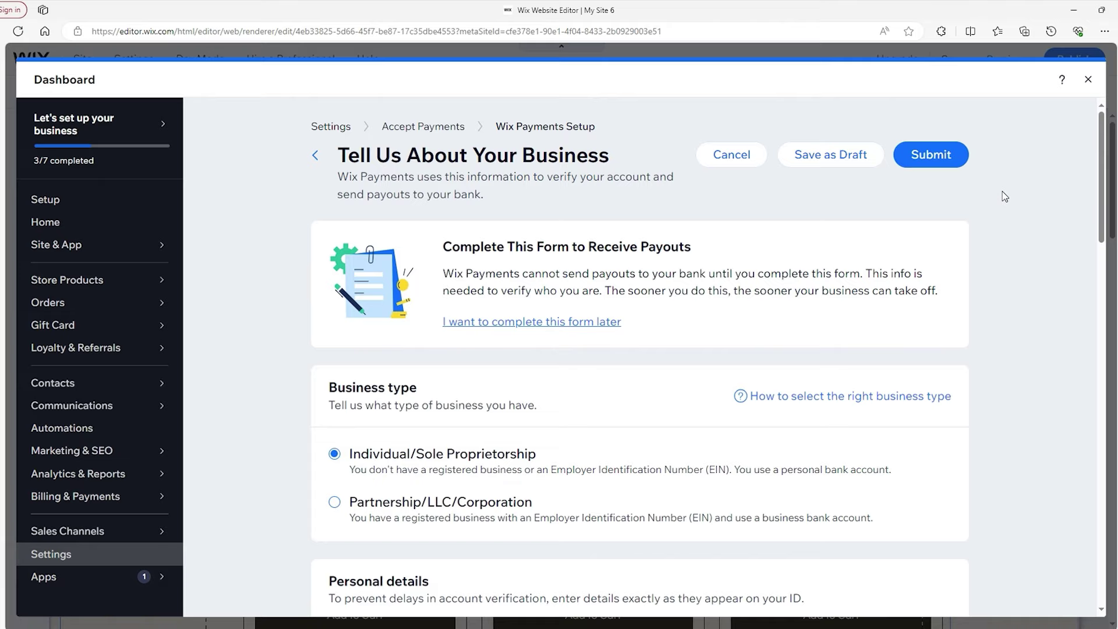
pyautogui.click(314, 156)
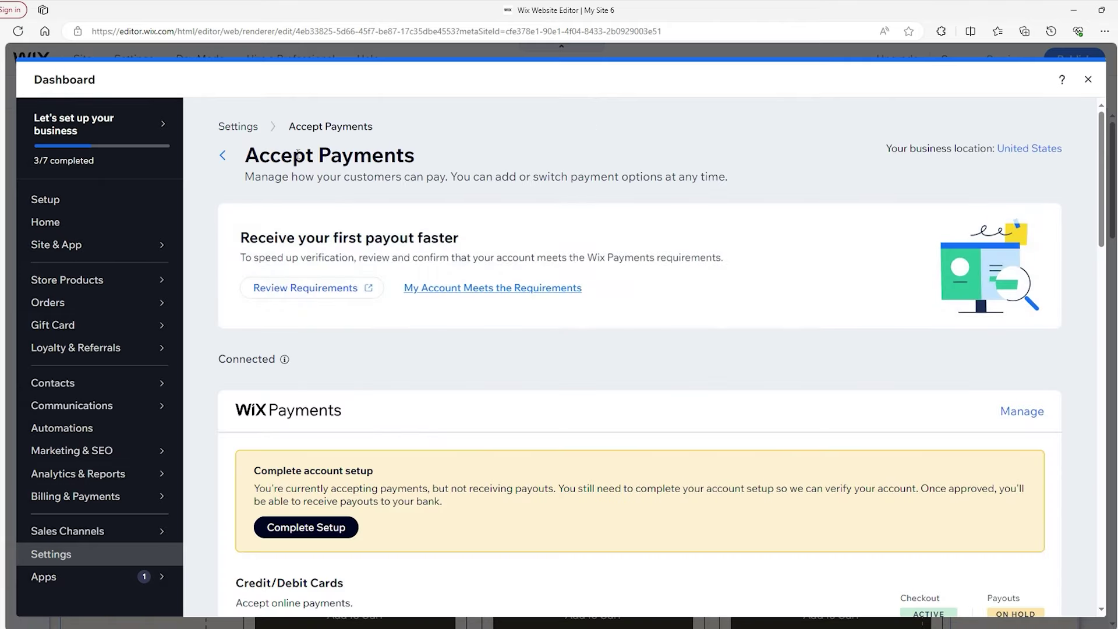
pyautogui.click(220, 155)
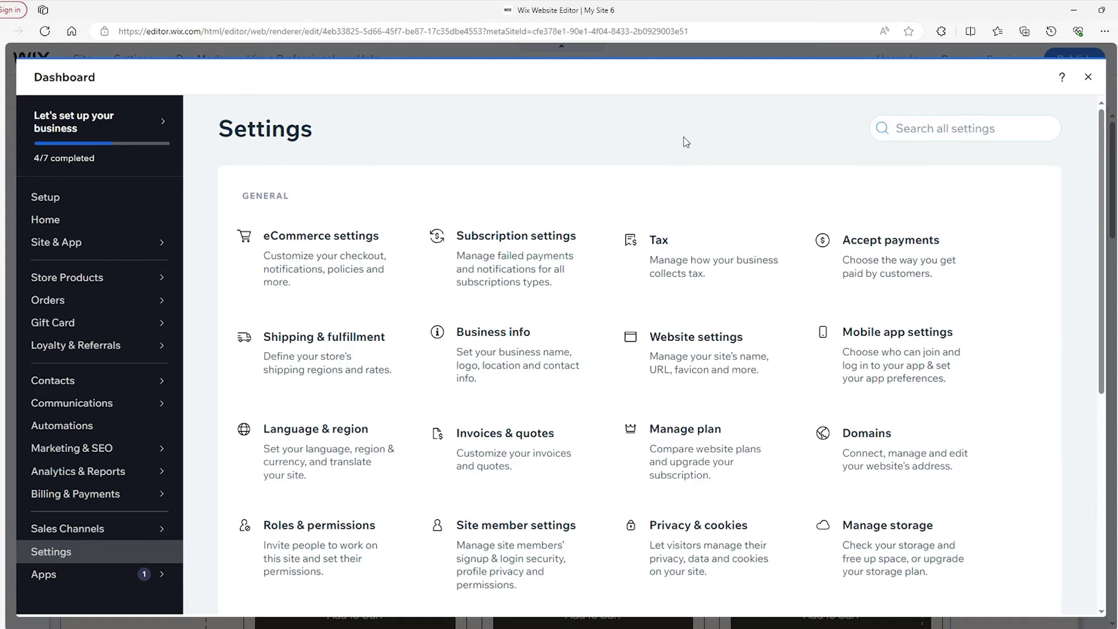
# Create a new shipping region in the Shipping & fulfillment settings with Canada as its destination
pyautogui.click(315, 357)
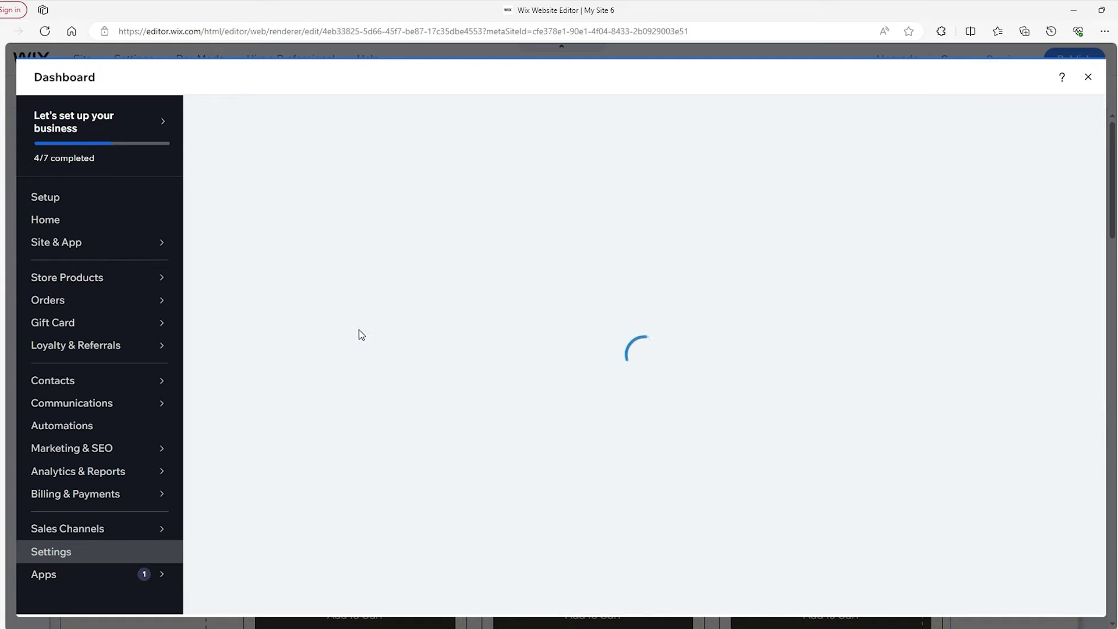
pyautogui.scroll(-2, 375, 323)
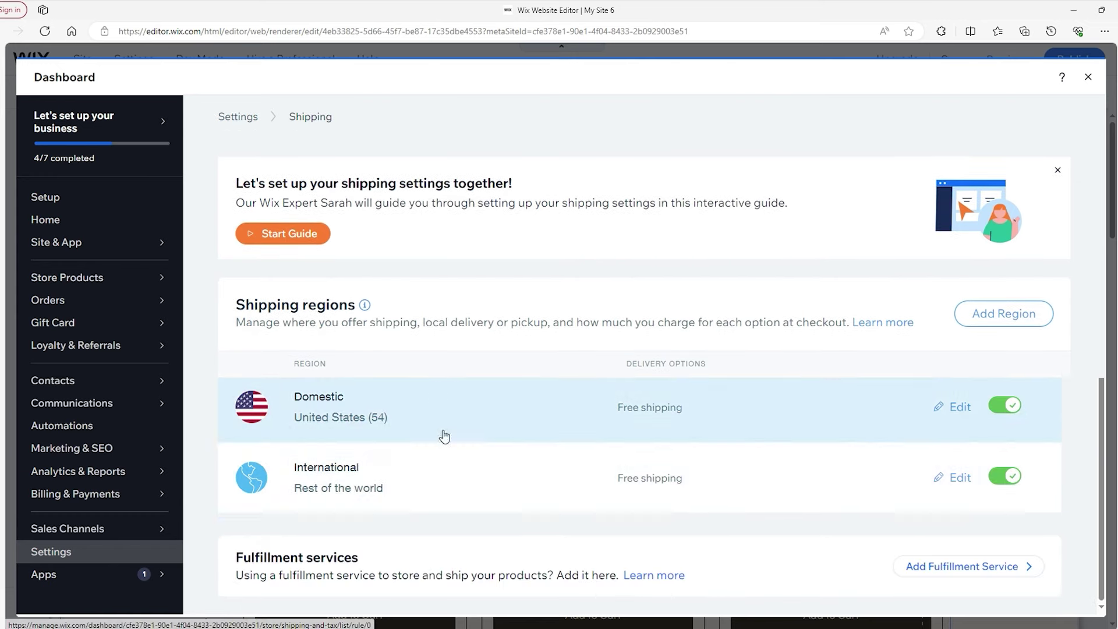
pyautogui.click(996, 312)
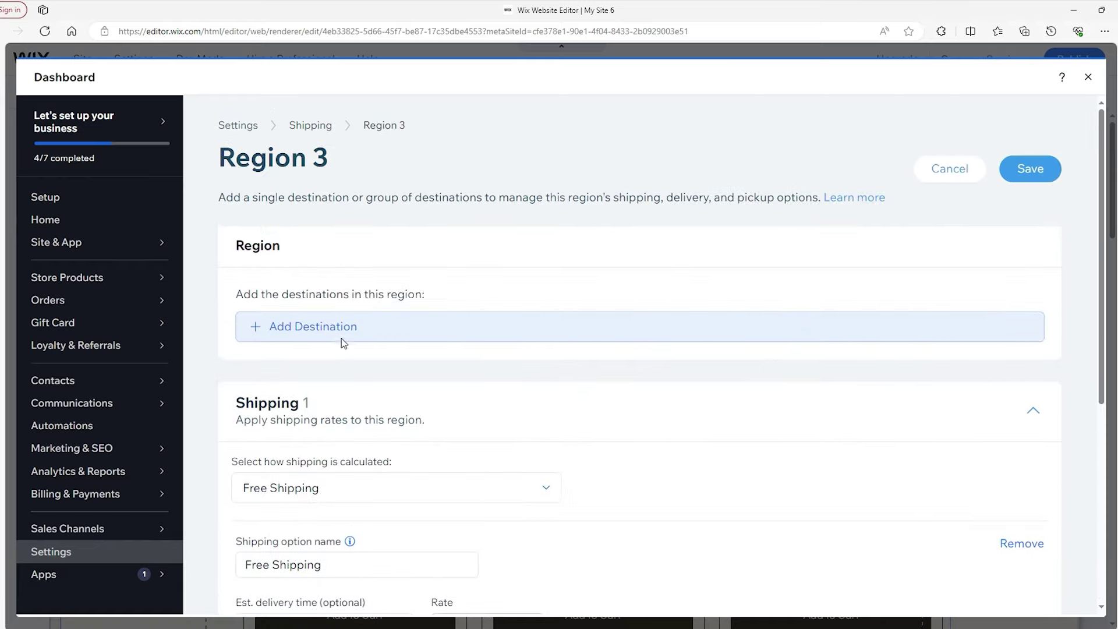
pyautogui.click(297, 331)
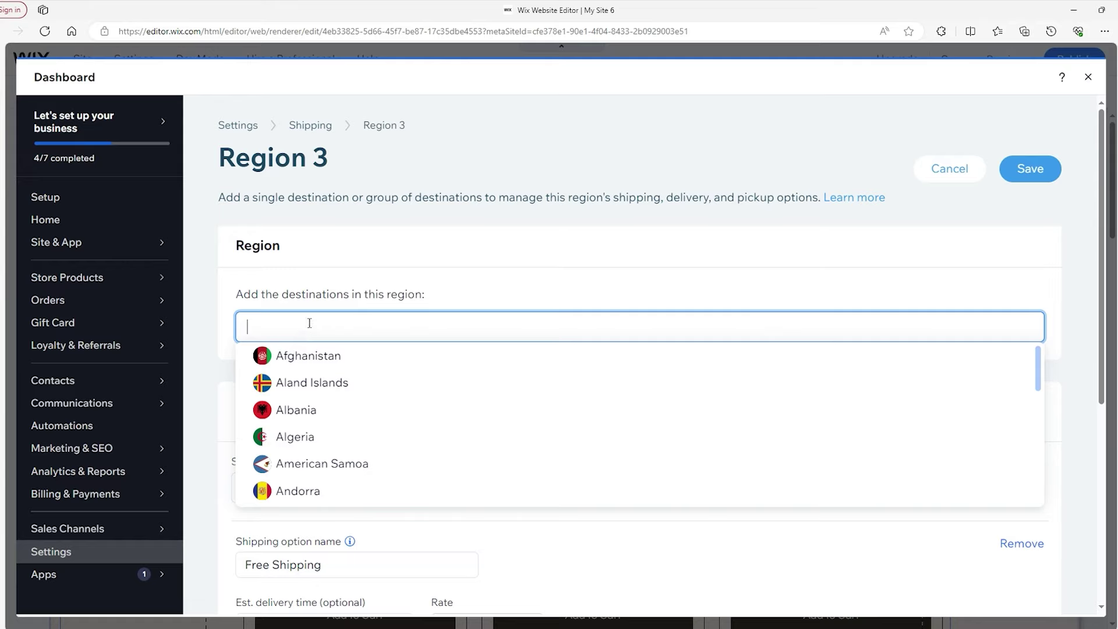
pyautogui.write('Canada')
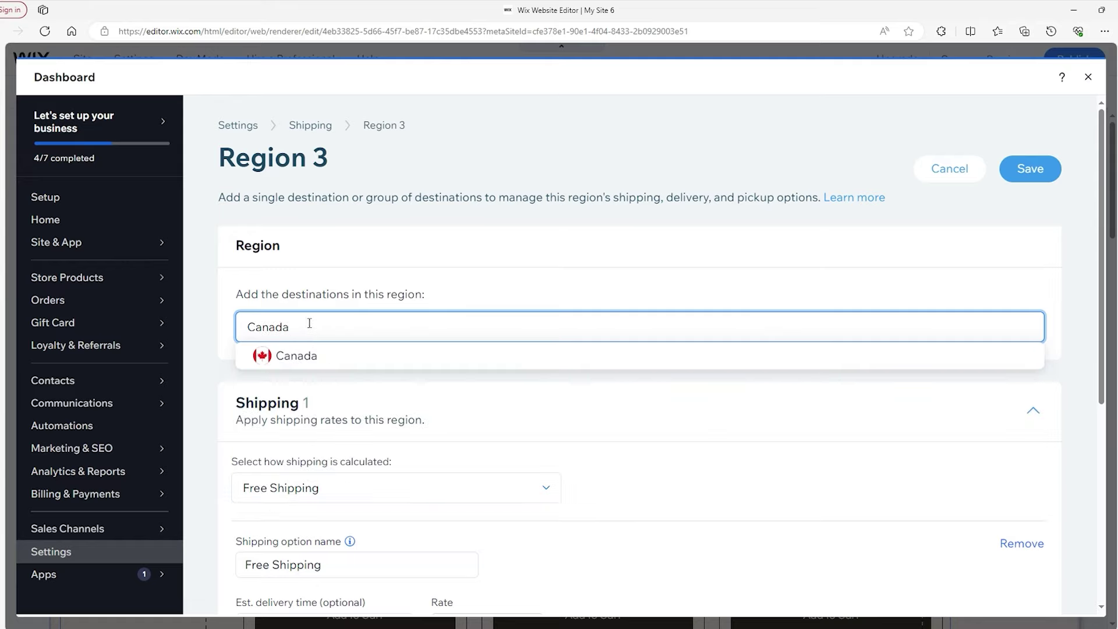
pyautogui.click(309, 357)
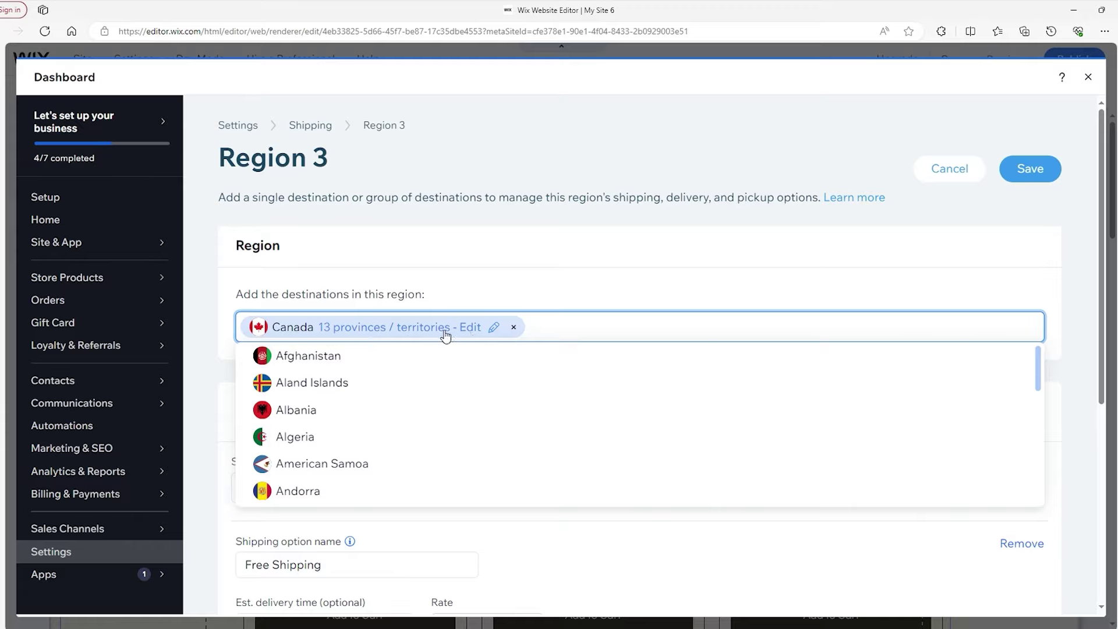
# Review the region's Canadian provinces and territories and confirm the selection with all of them included
pyautogui.click(492, 328)
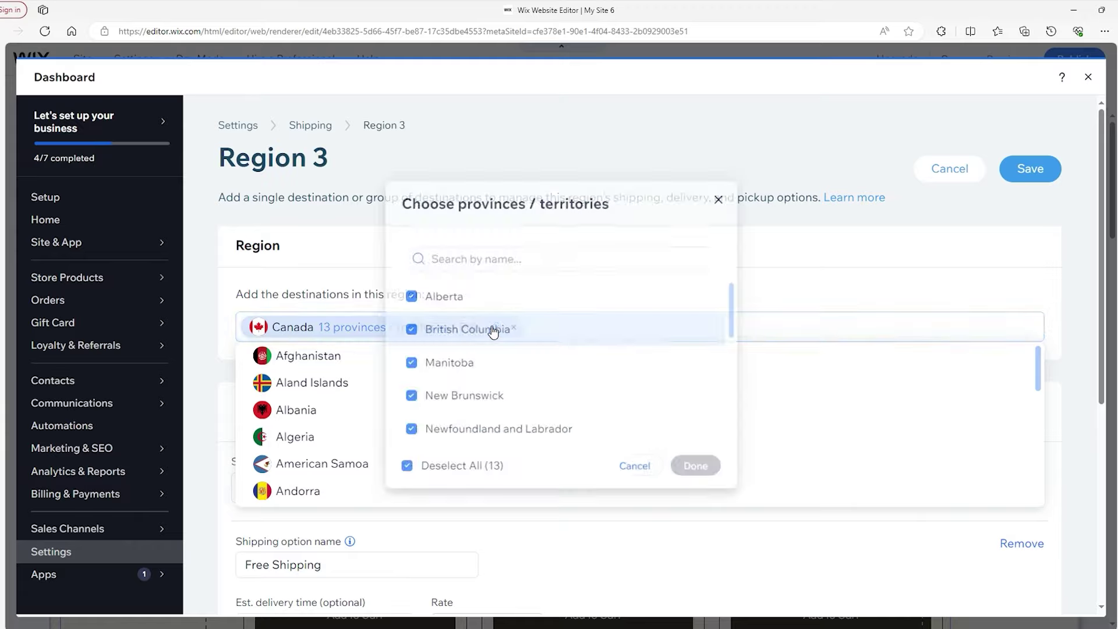
pyautogui.scroll(-4, 427, 297)
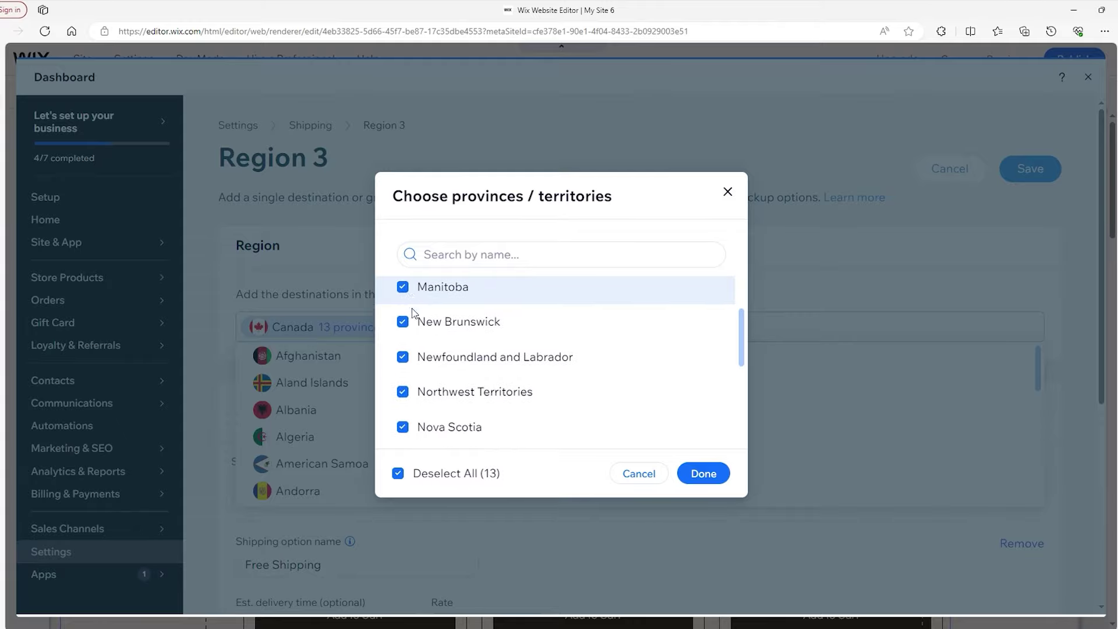
pyautogui.scroll(-2, 417, 355)
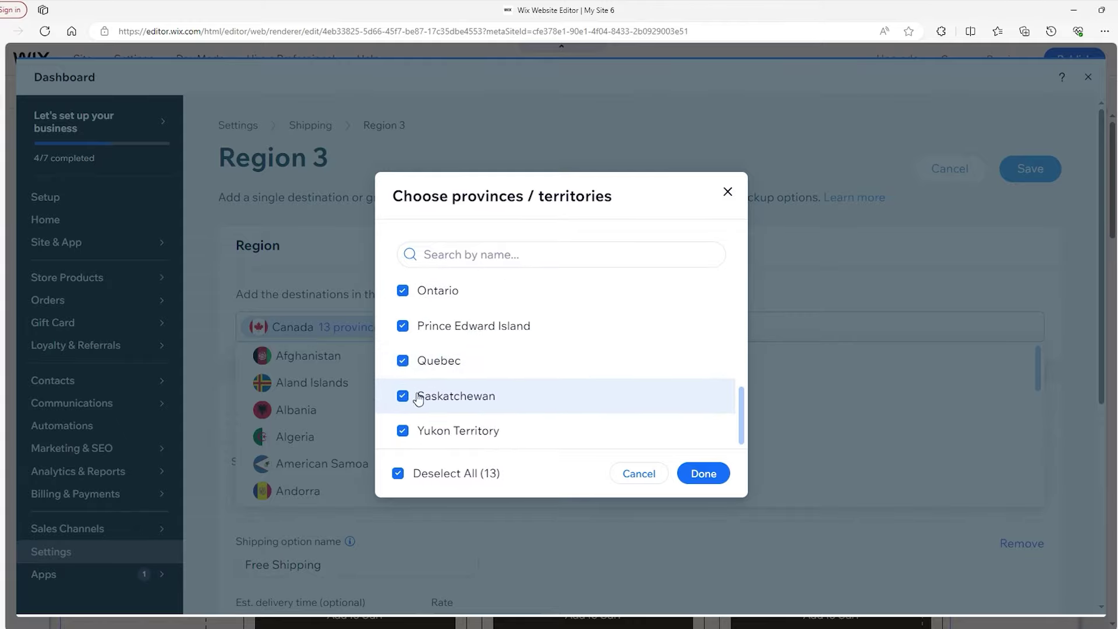
pyautogui.click(700, 474)
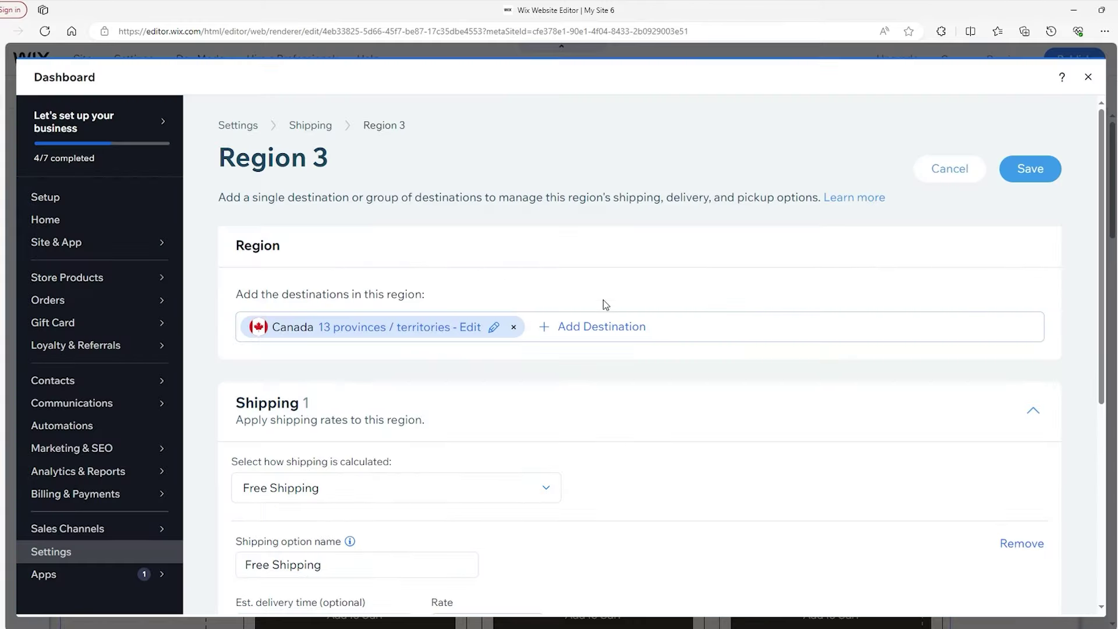
# Set the Canada region's shipping calculation to Flat Rate and name the shipping option "Standard Shipping"
pyautogui.scroll(-3, 405, 283)
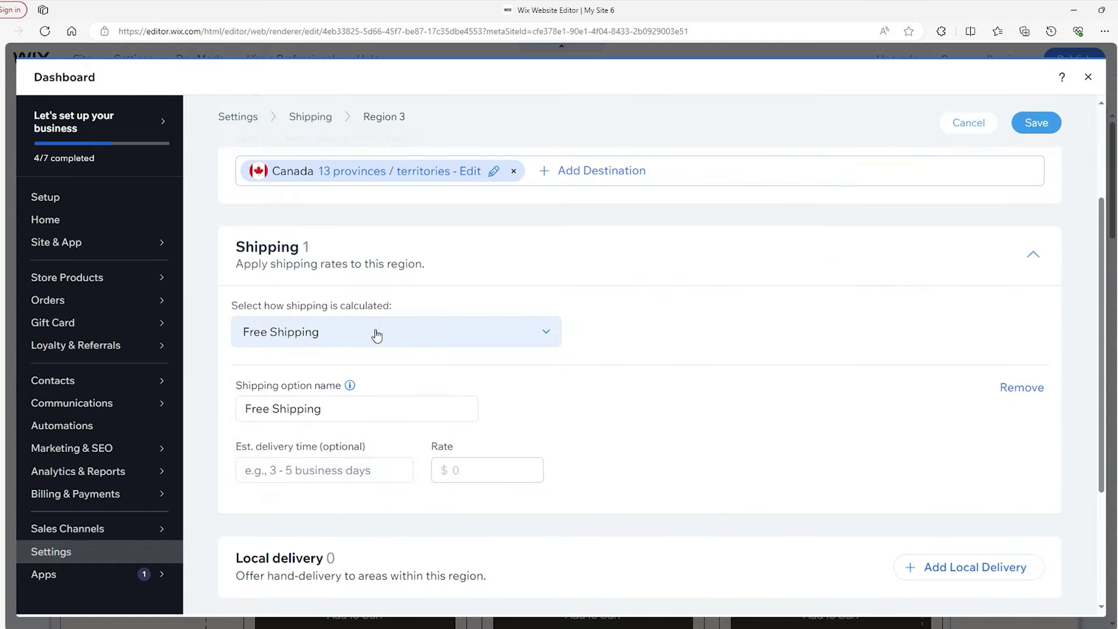
pyautogui.click(412, 333)
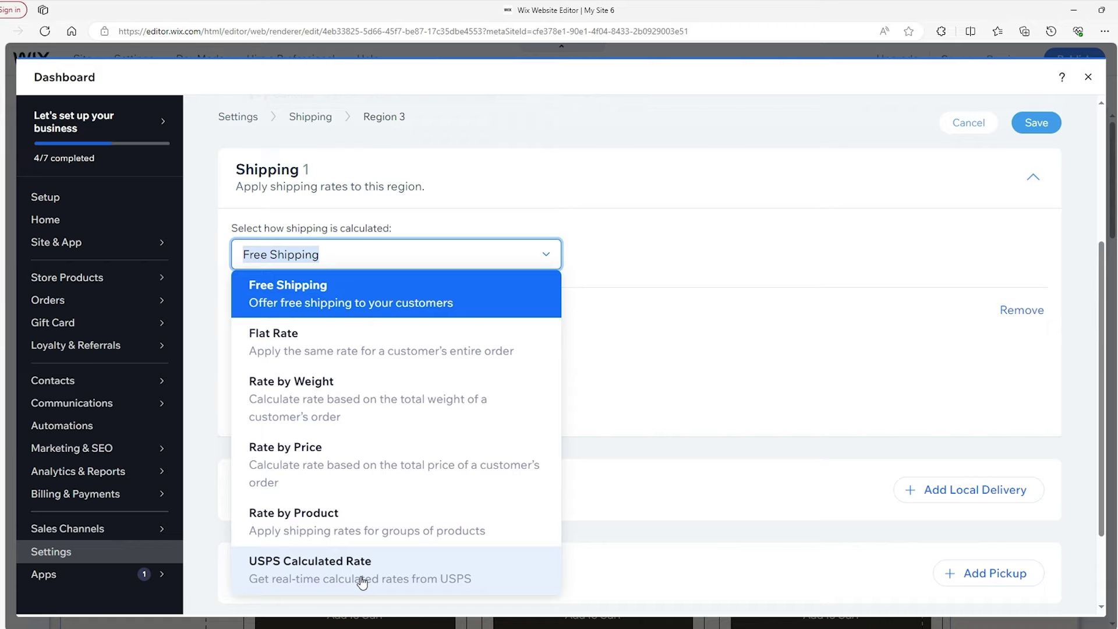
pyautogui.click(328, 340)
pyautogui.click(323, 333)
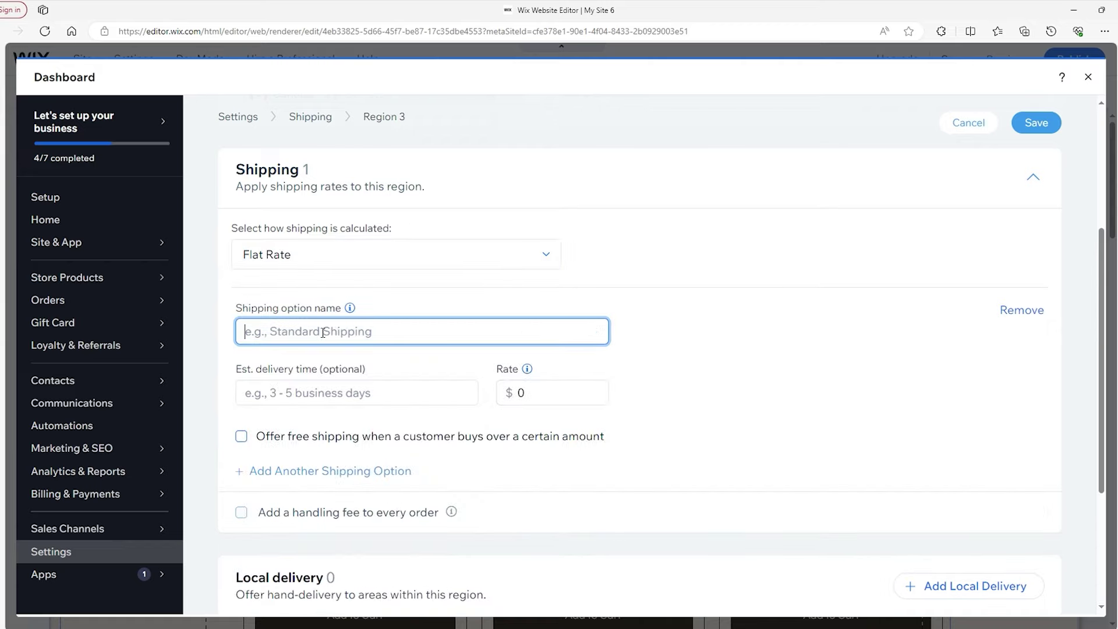
pyautogui.write('Standard Shipping')
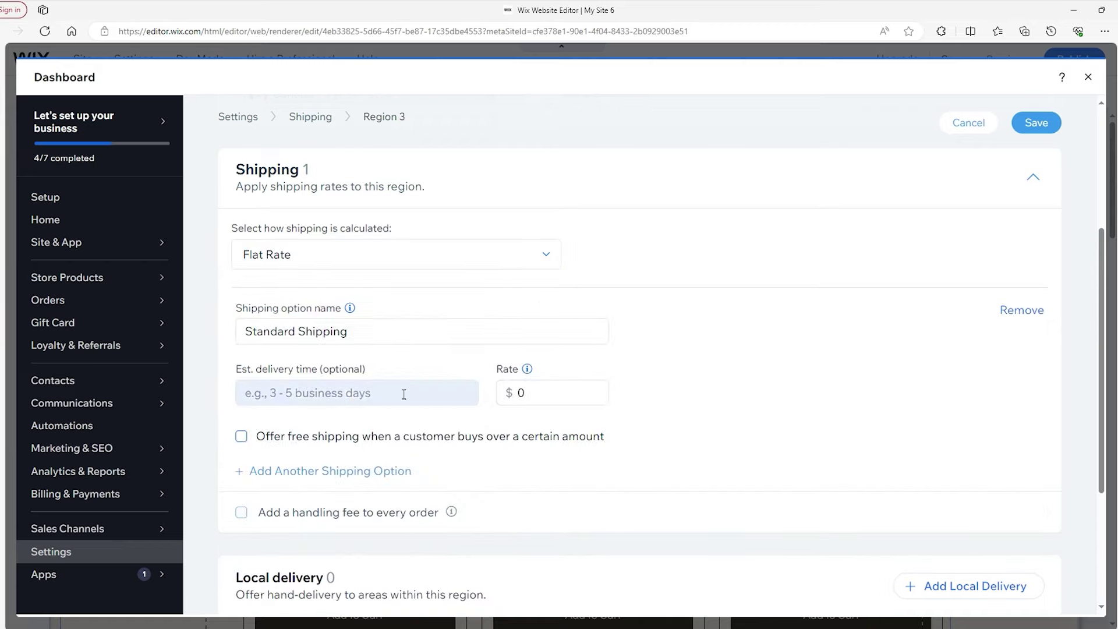
pyautogui.click(321, 392)
pyautogui.click(534, 392)
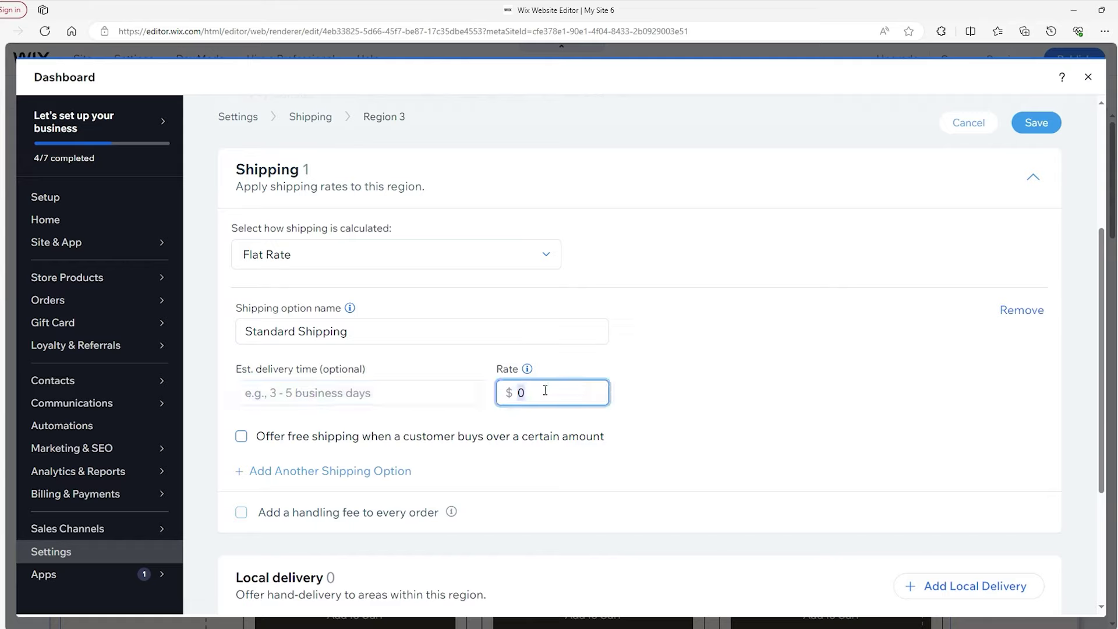
# Offer free shipping on Canadian orders over $50 and save the shipping region
pyautogui.click(241, 438)
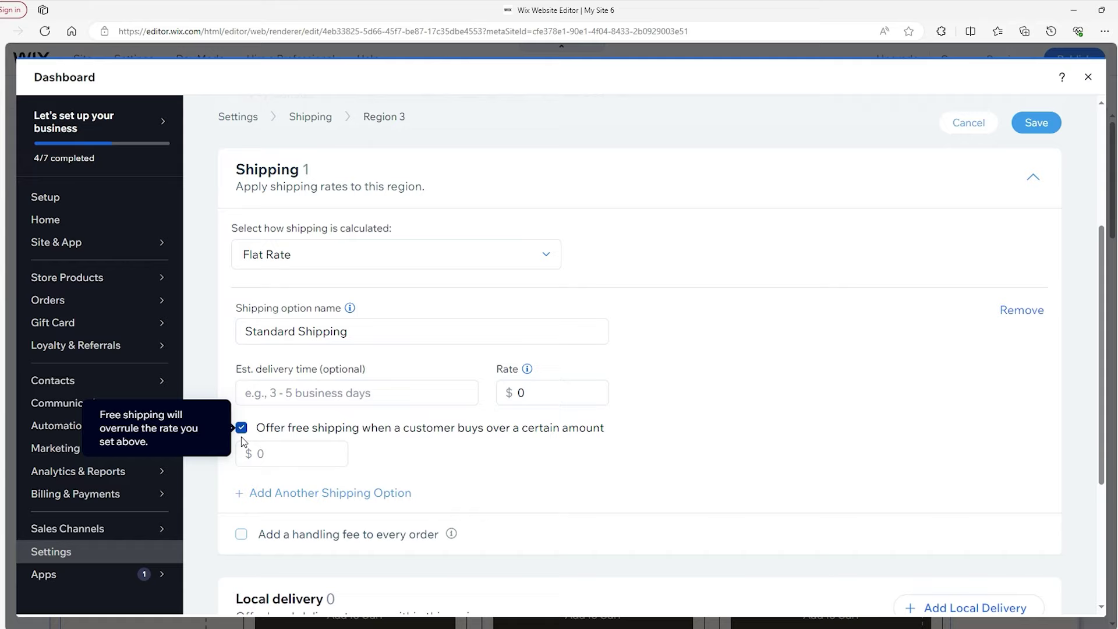
pyautogui.click(273, 449)
pyautogui.write('50')
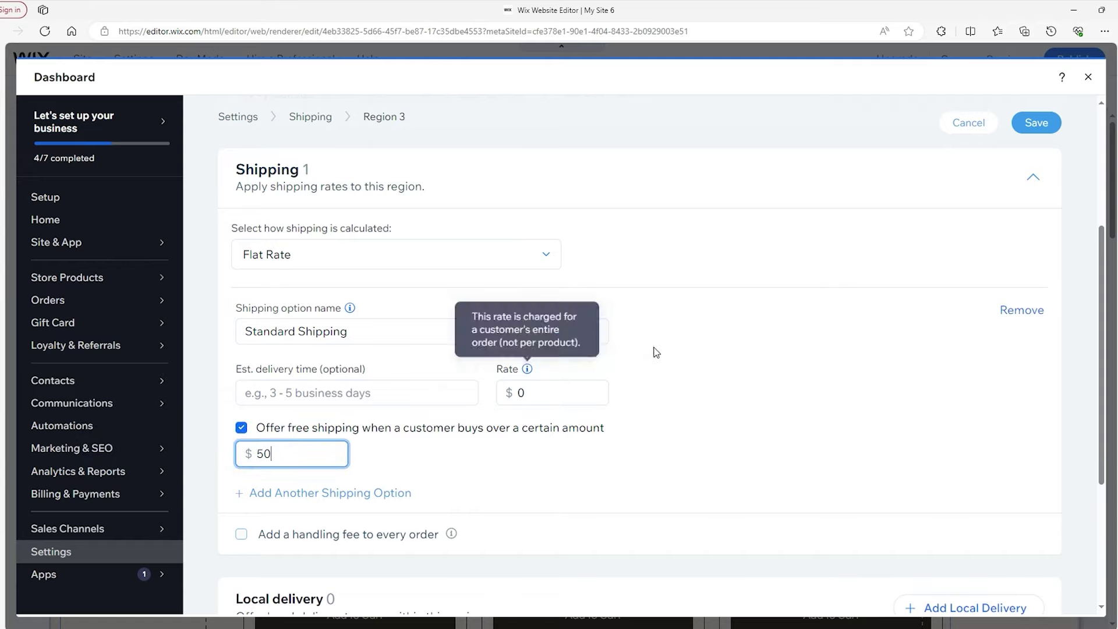
pyautogui.click(731, 324)
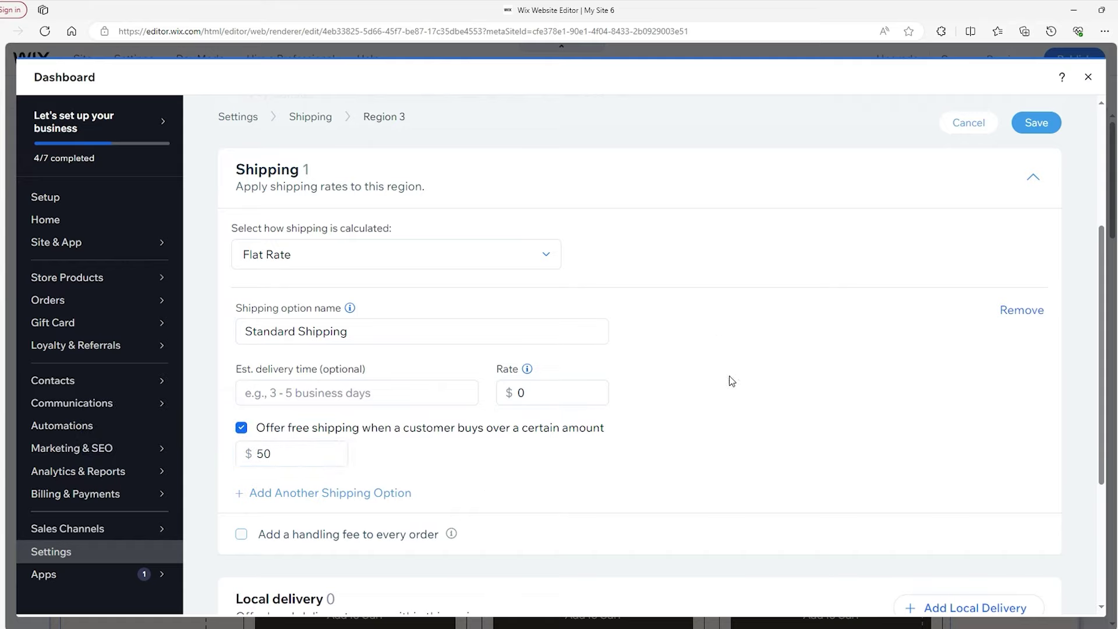
pyautogui.scroll(3, 824, 345)
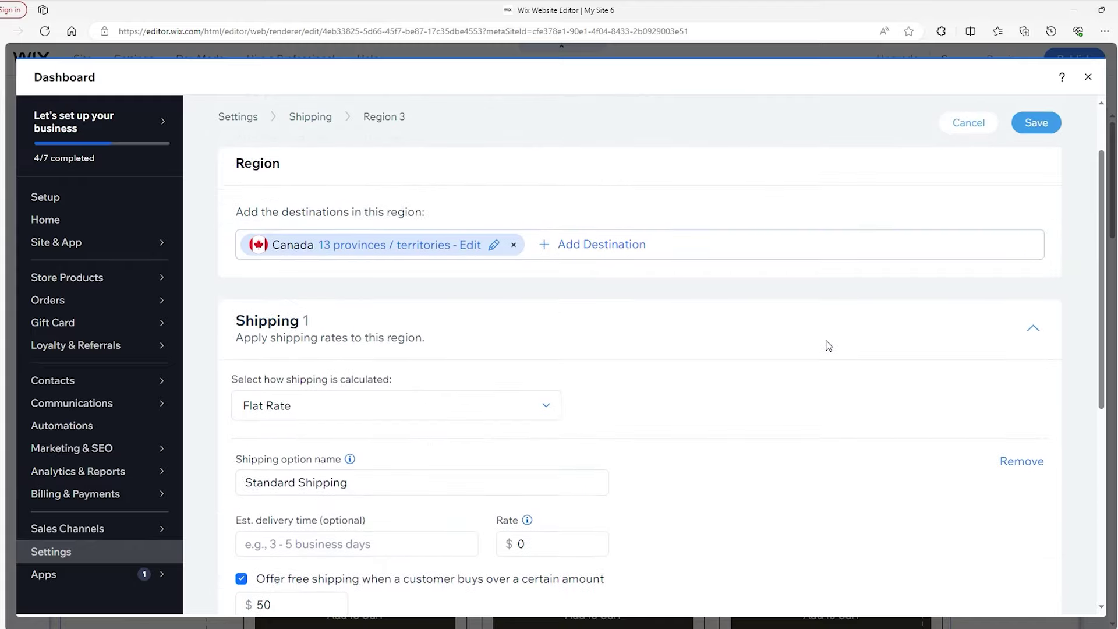
pyautogui.click(1036, 123)
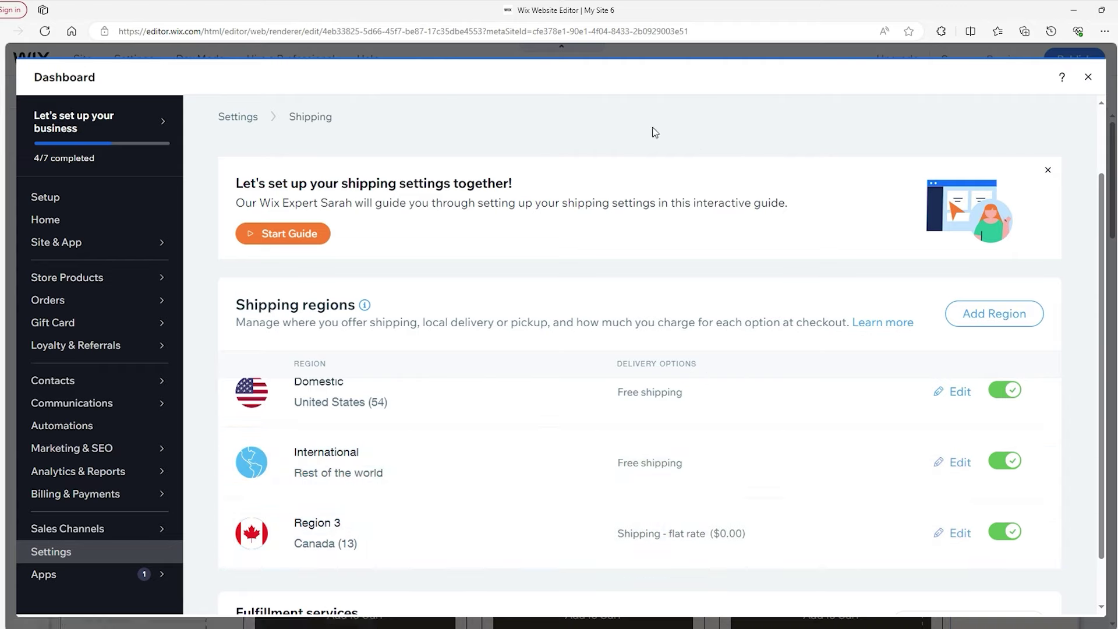
# Return to the main settings overview and open the Tax settings
pyautogui.click(238, 116)
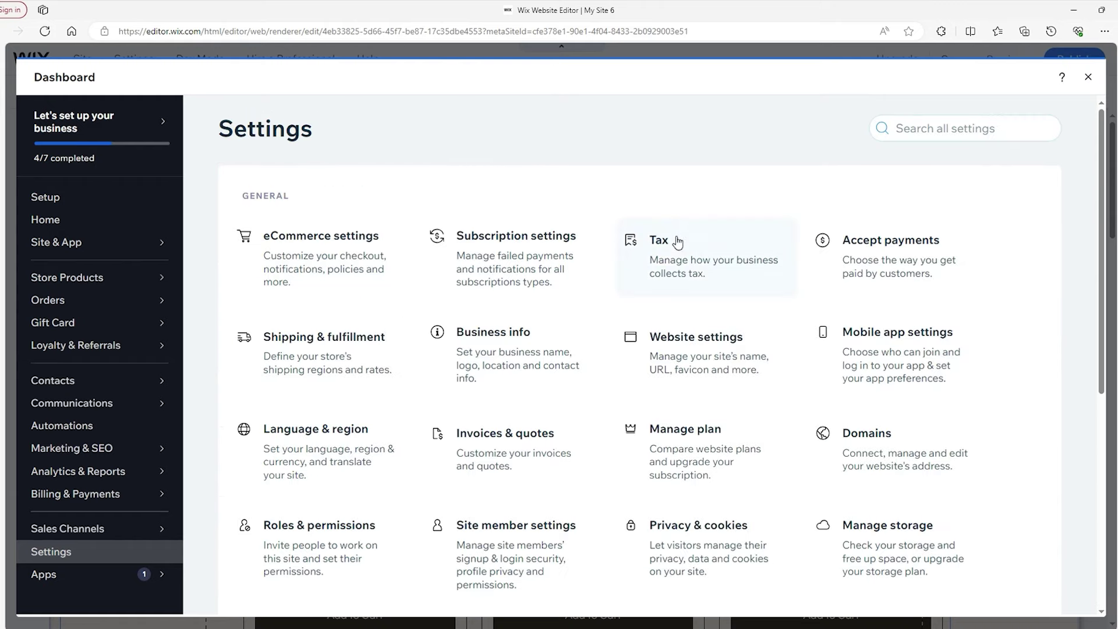
pyautogui.click(675, 253)
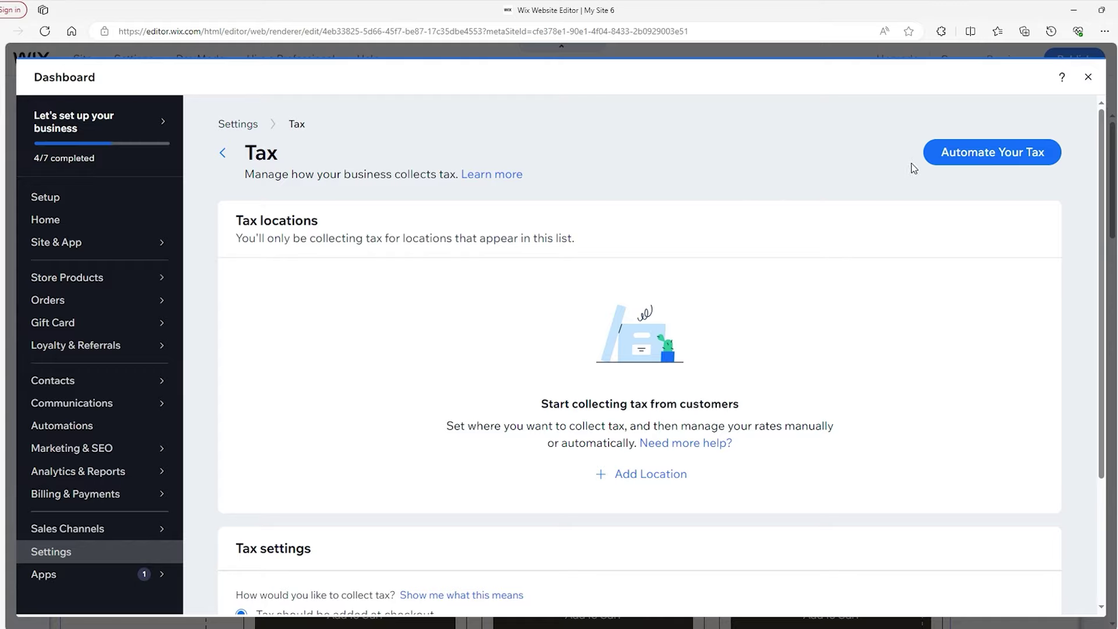
pyautogui.click(980, 152)
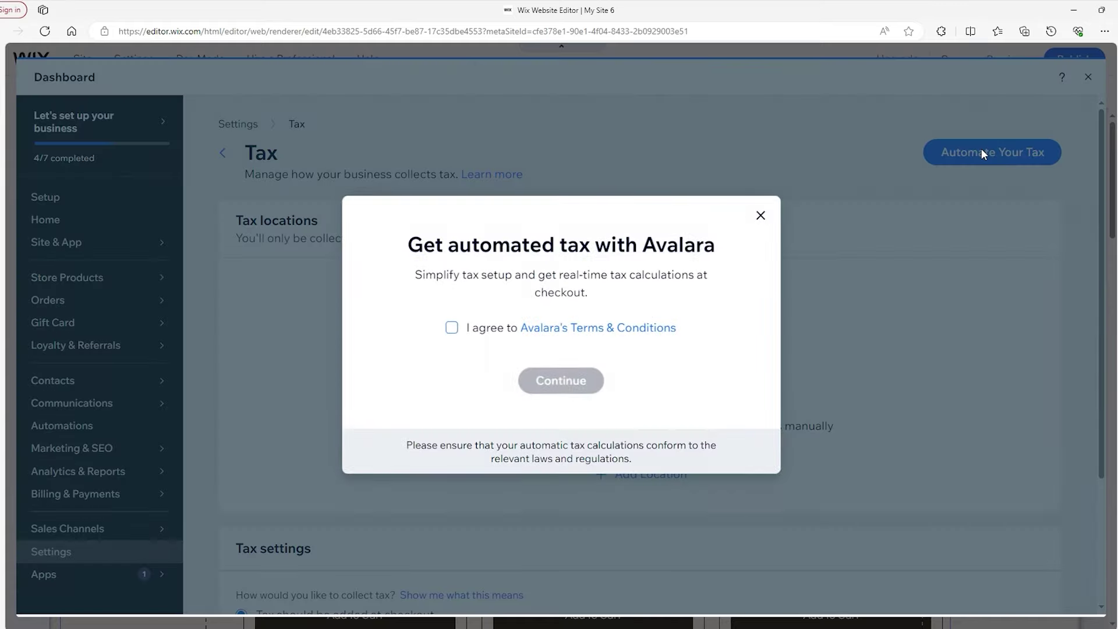
pyautogui.click(452, 327)
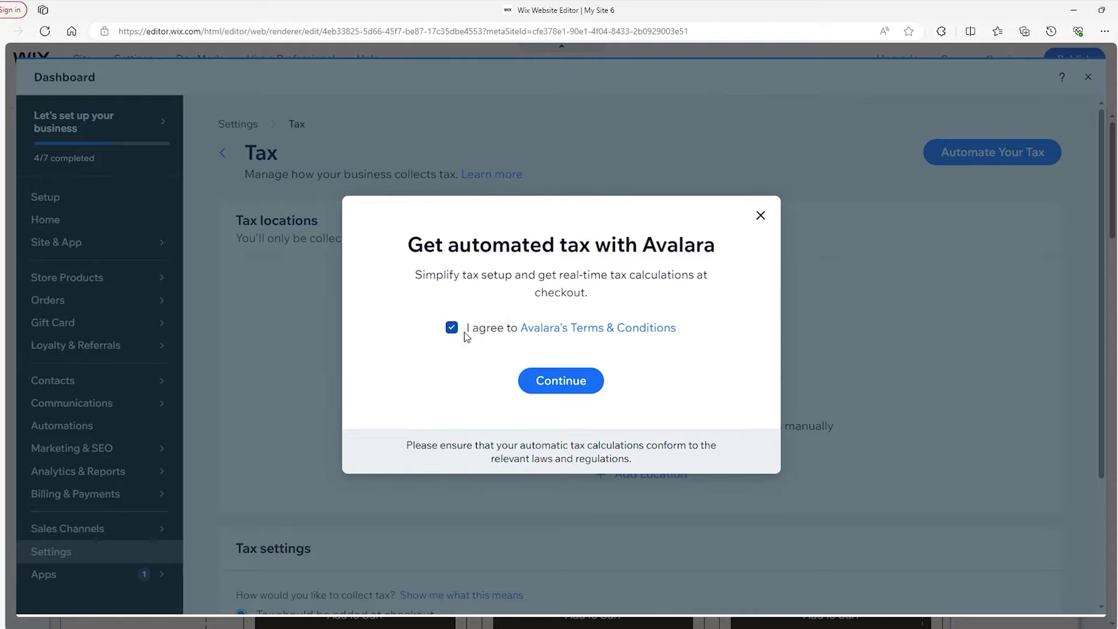
pyautogui.click(547, 384)
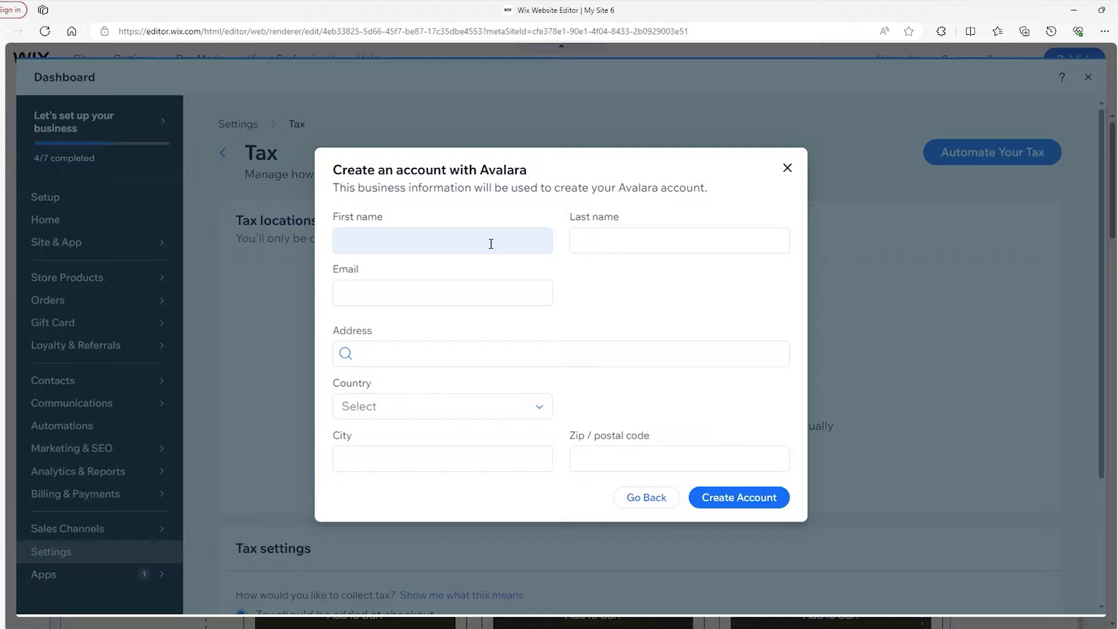
pyautogui.press('Escape')
# Start a new tax location for the United States and include all of its states
pyautogui.click(667, 473)
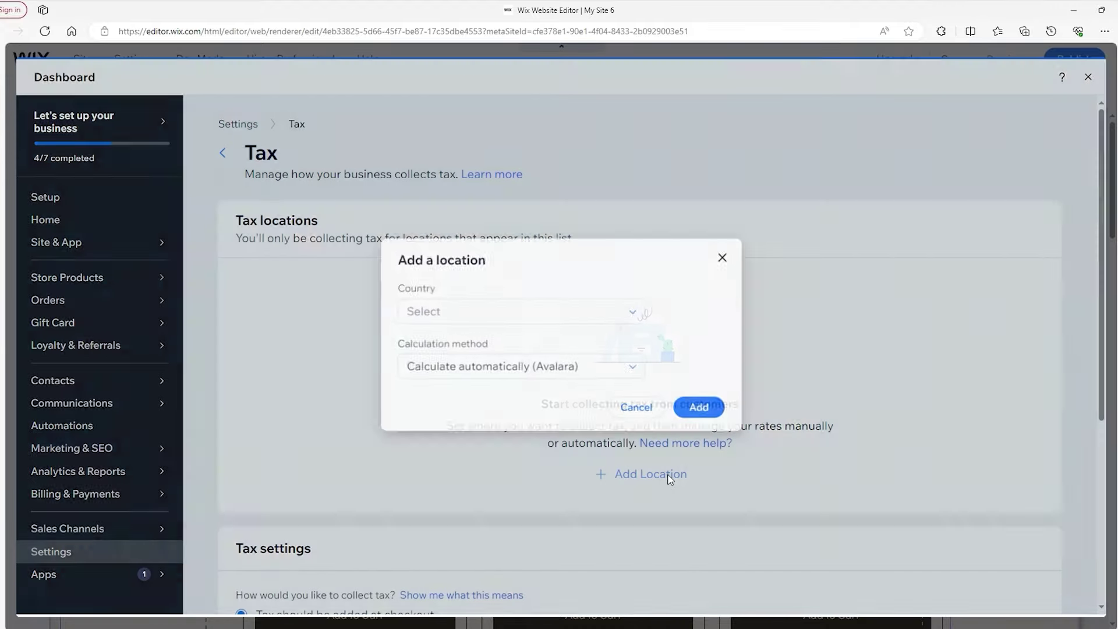
pyautogui.click(457, 310)
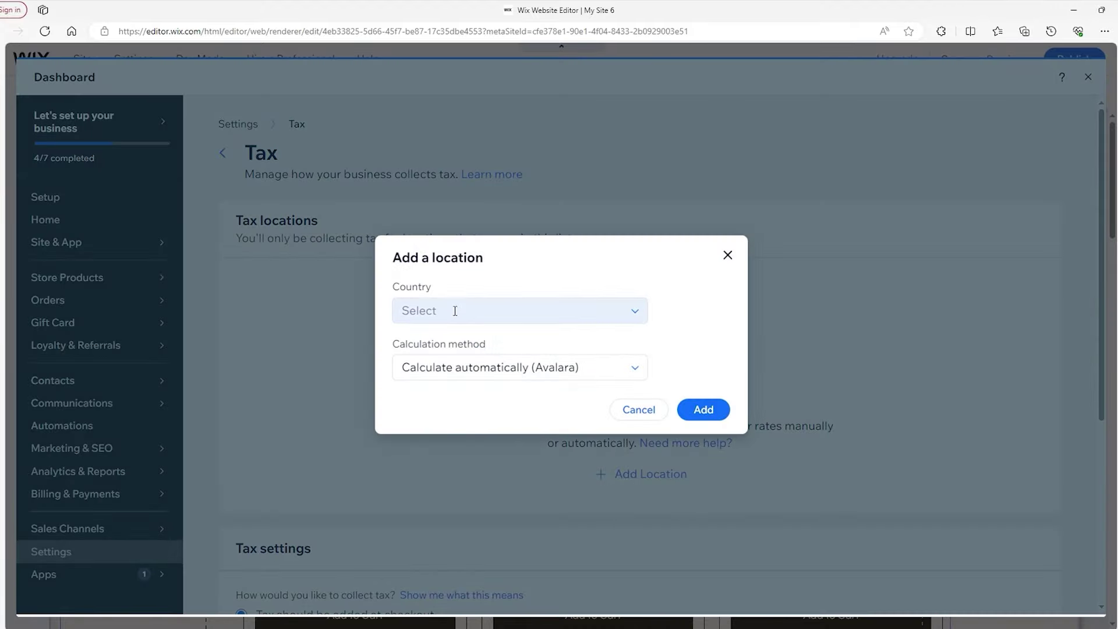
pyautogui.write('United')
pyautogui.click(457, 391)
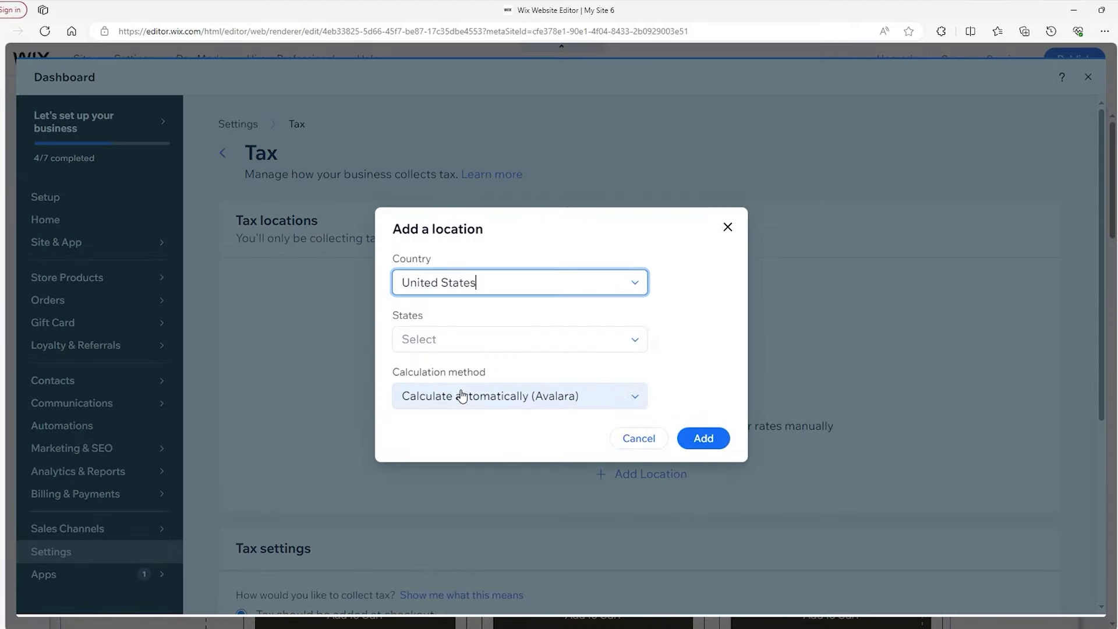
pyautogui.click(456, 343)
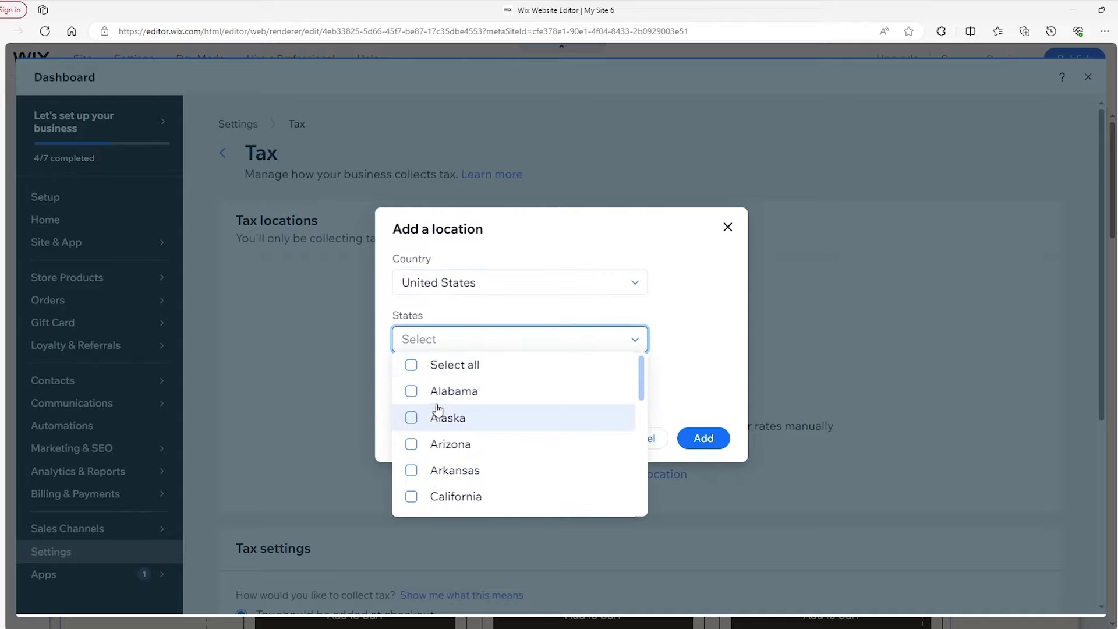
pyautogui.scroll(-1, 449, 495)
pyautogui.scroll(1, 448, 424)
pyautogui.click(443, 369)
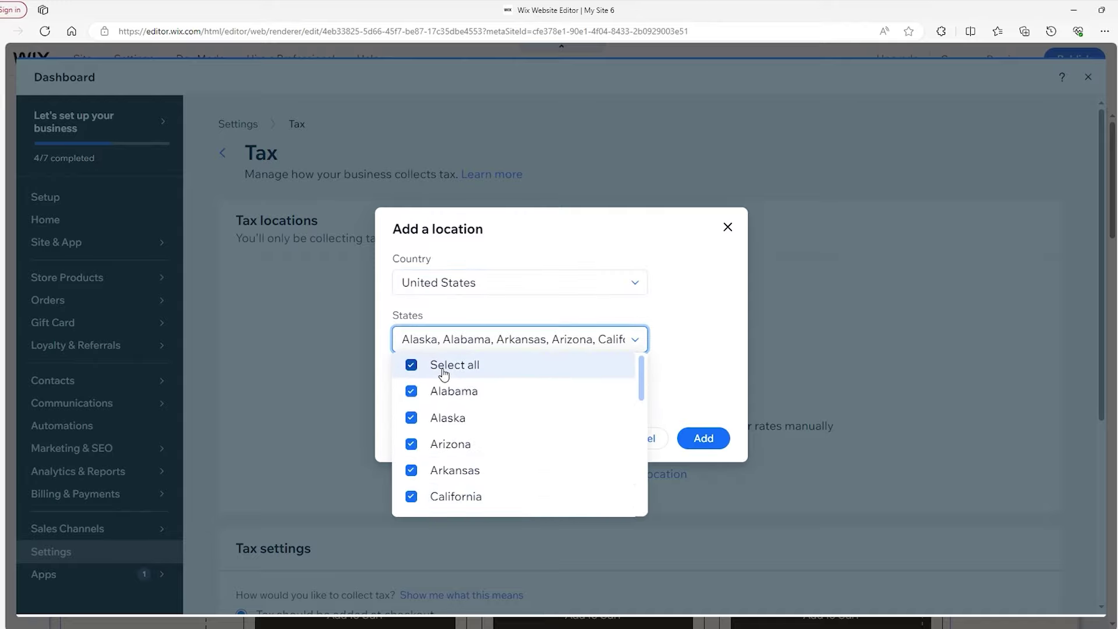
pyautogui.click(677, 358)
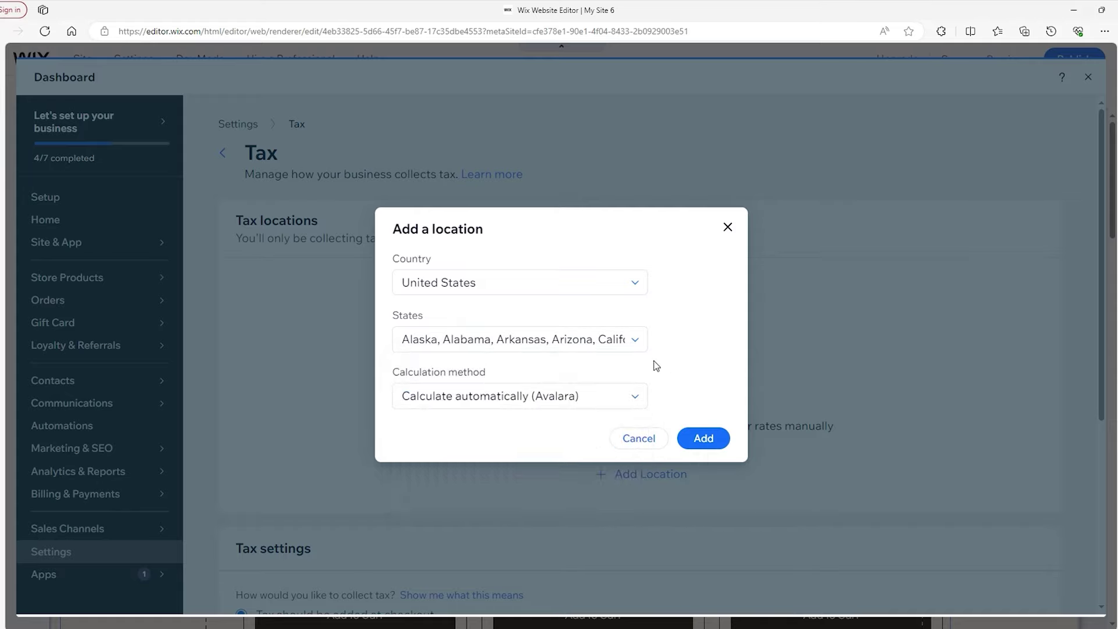
# Keep the calculation method on "Calculate automatically (Avalara)", add the tax location, and review the location list and tax collection settings
pyautogui.click(536, 396)
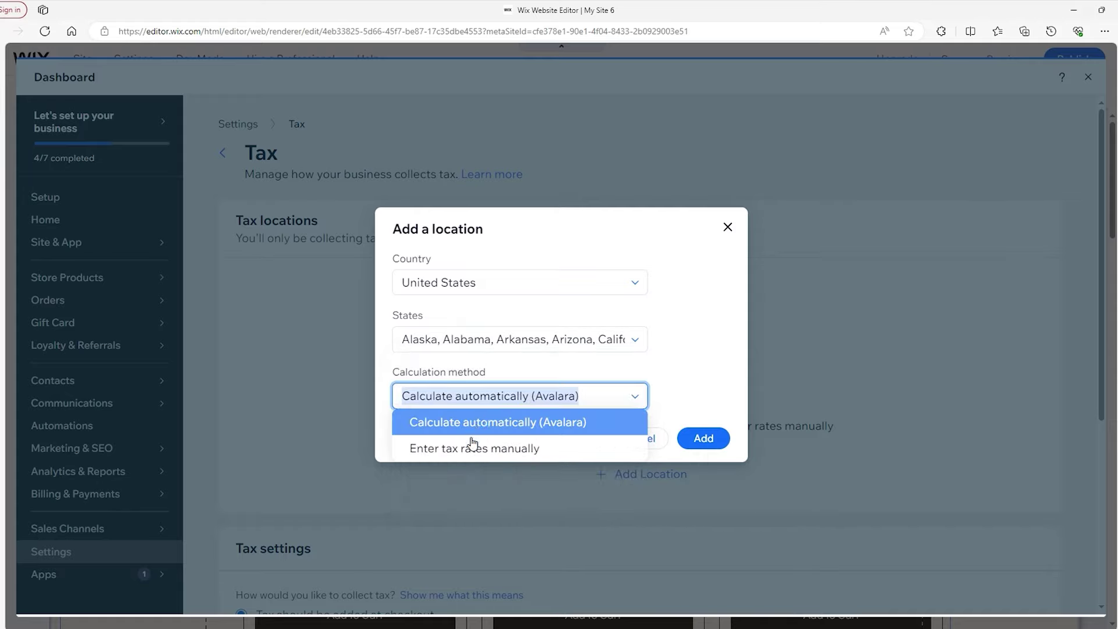
pyautogui.click(678, 403)
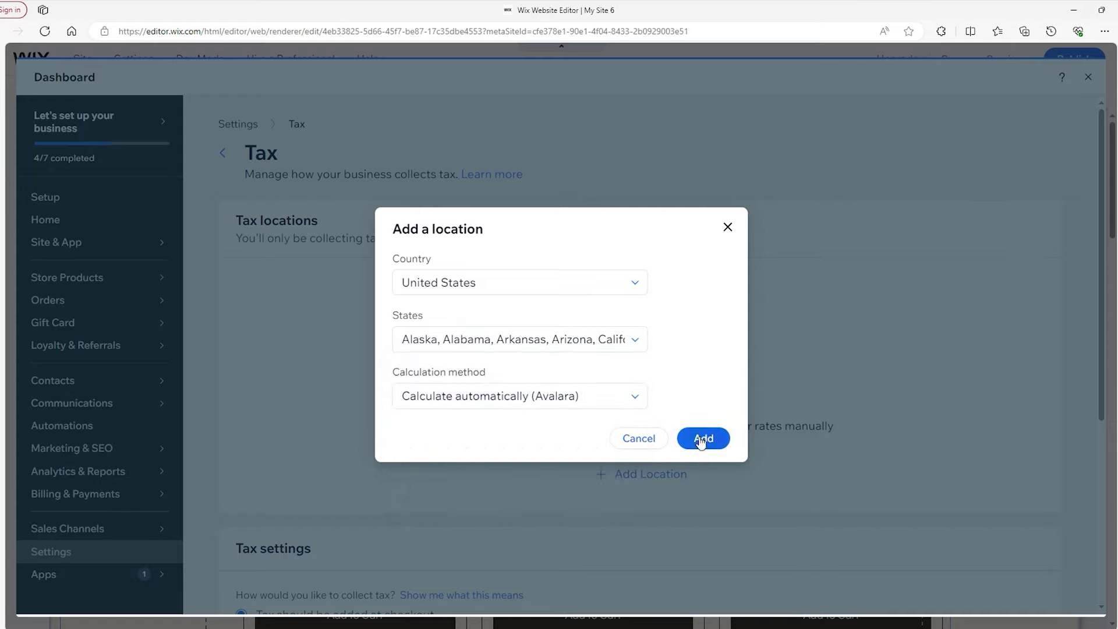
pyautogui.click(702, 439)
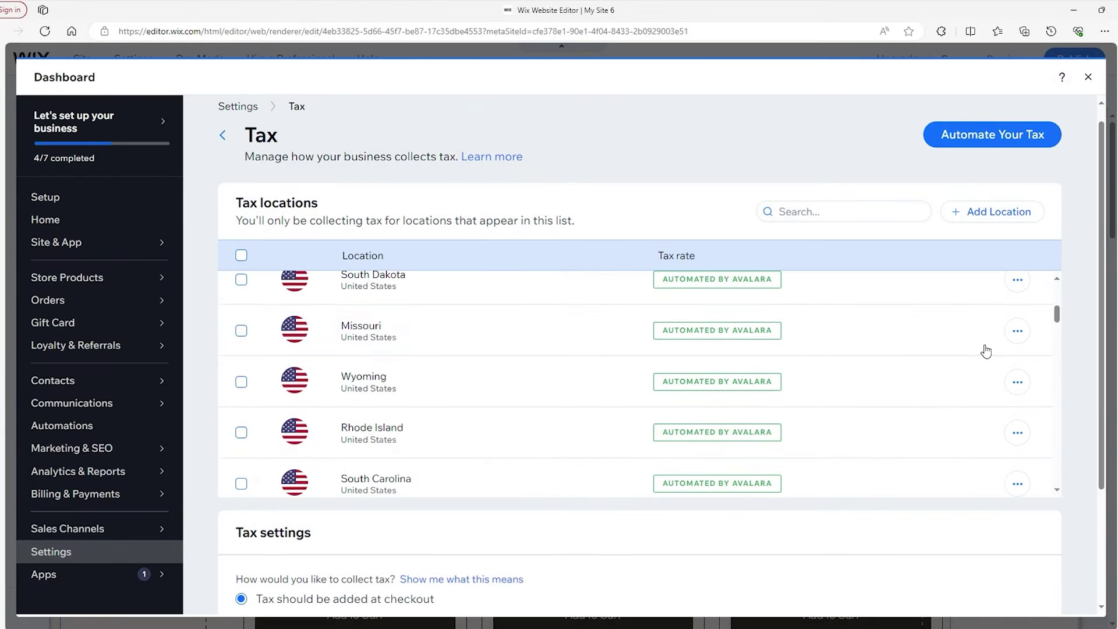
pyautogui.scroll(-3, 986, 349)
pyautogui.scroll(-1, 985, 351)
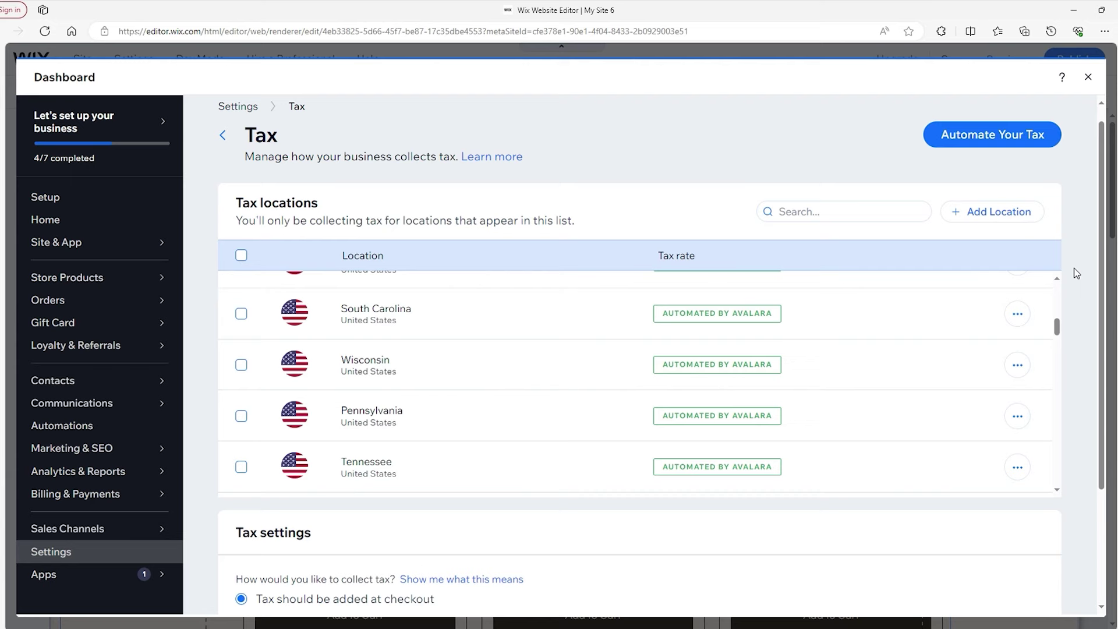
pyautogui.scroll(-3, 1076, 273)
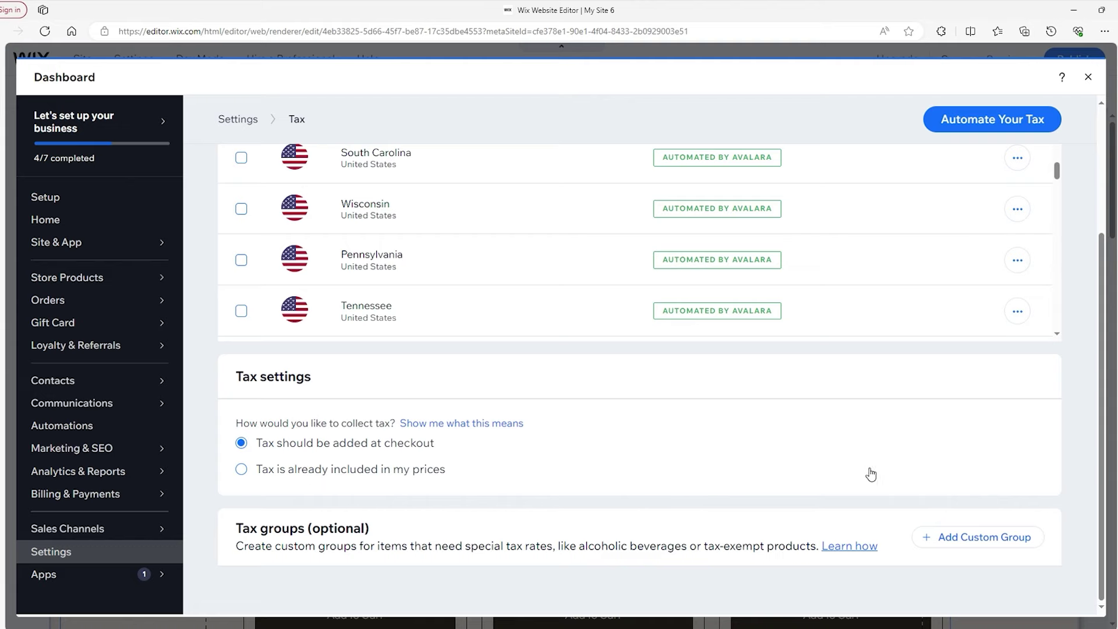
pyautogui.scroll(3, 1085, 387)
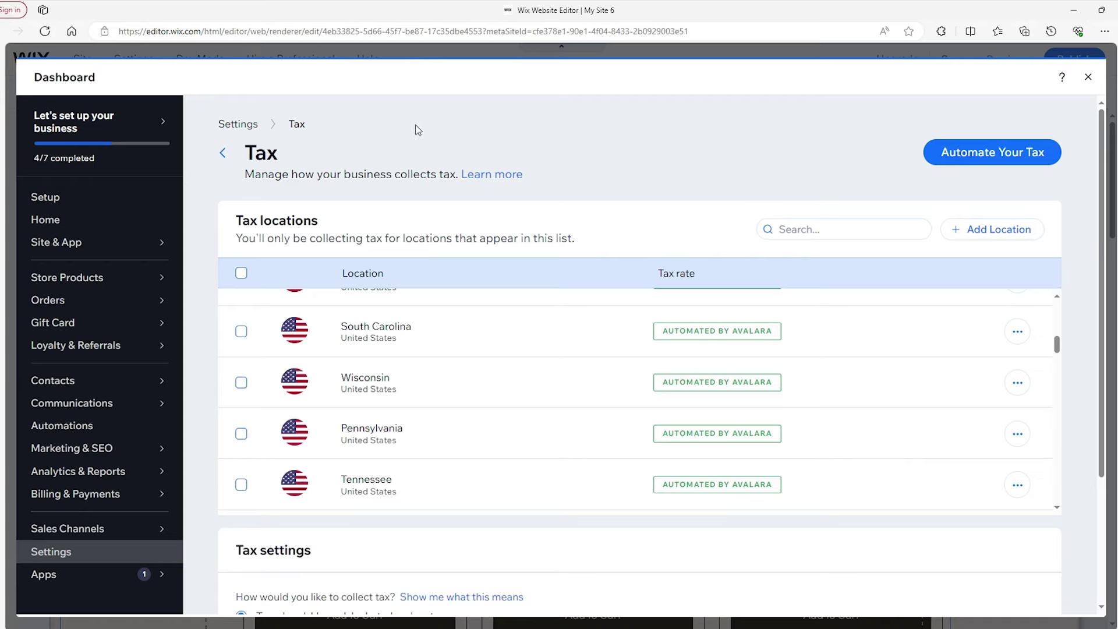
# Open the eCommerce settings and enable the Terms & conditions checkout policy
pyautogui.click(222, 154)
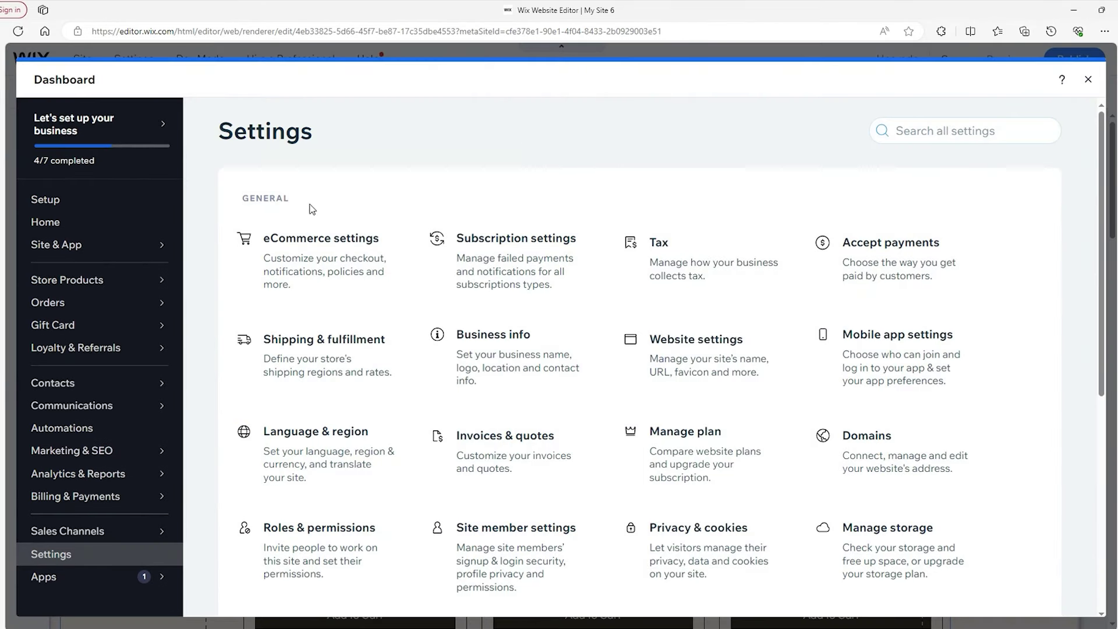
pyautogui.click(297, 250)
pyautogui.scroll(-8, 559, 210)
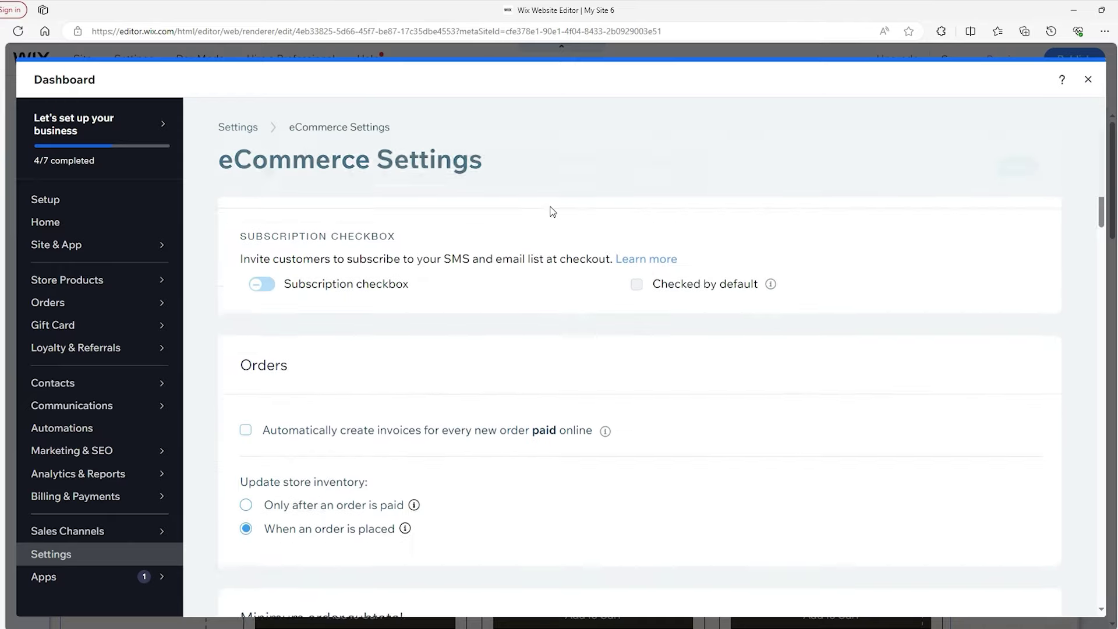
pyautogui.scroll(-3, 540, 207)
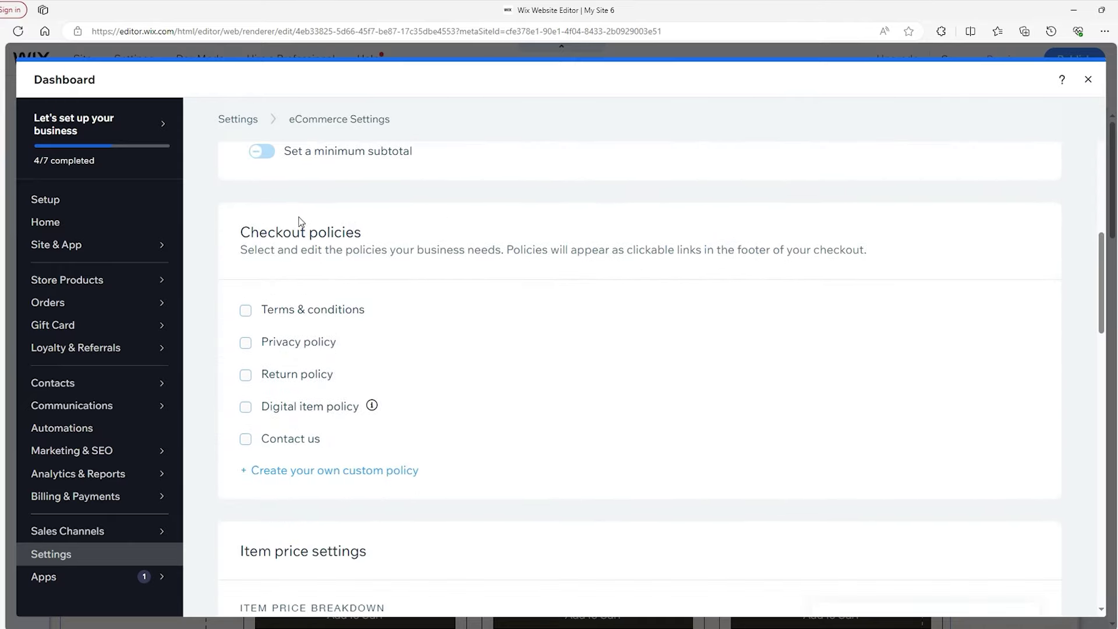
pyautogui.click(245, 311)
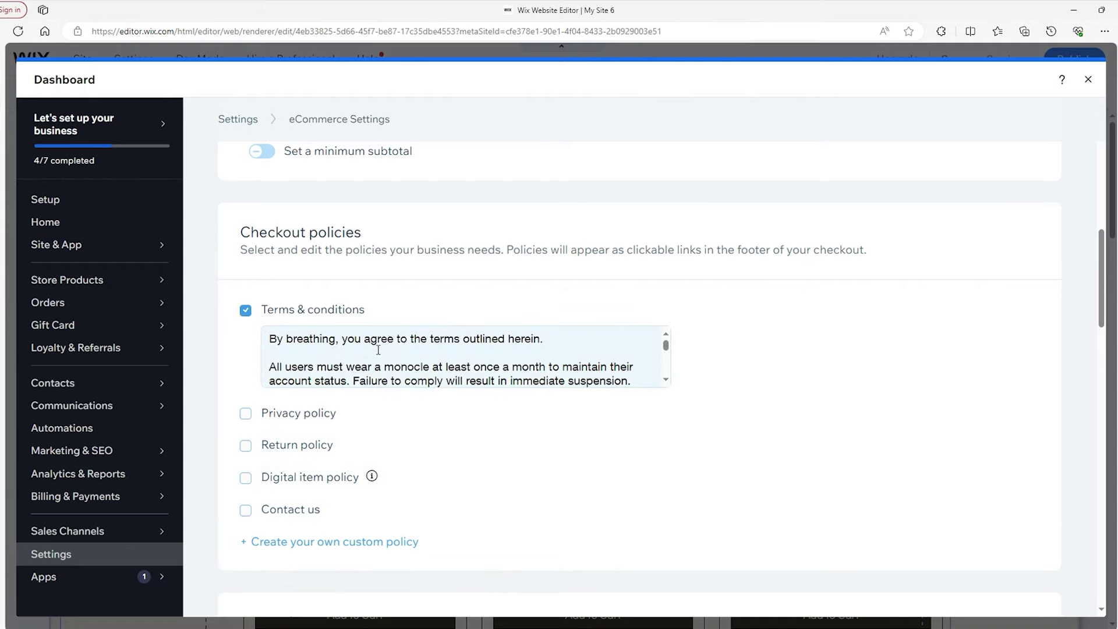
pyautogui.scroll(-3, 378, 350)
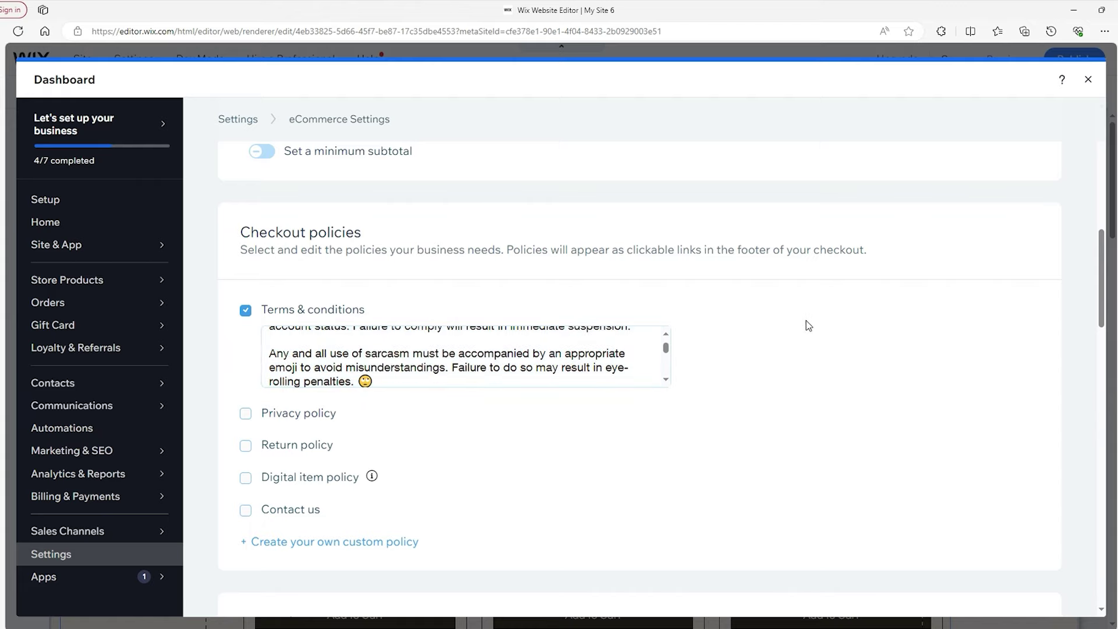
# Enable the Privacy policy, Return policy, Digital item policy and Contact us checkout policies, and close the dashboard
pyautogui.click(245, 414)
pyautogui.scroll(-1, 246, 419)
pyautogui.click(246, 439)
pyautogui.scroll(-1, 247, 441)
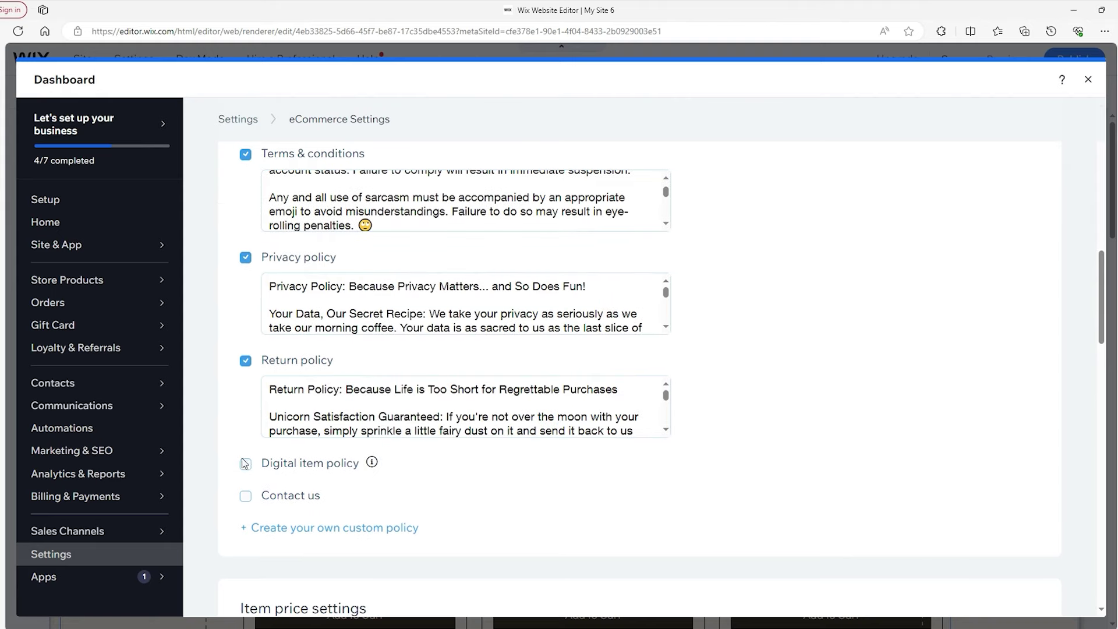
pyautogui.click(245, 463)
pyautogui.scroll(-1, 245, 463)
pyautogui.click(245, 489)
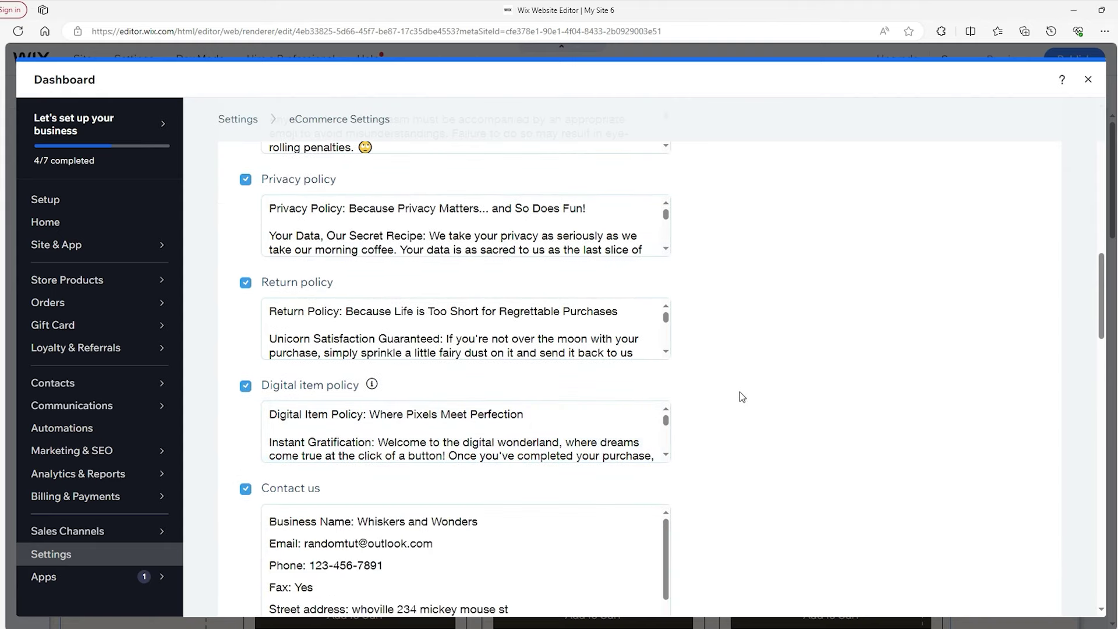
pyautogui.scroll(1, 705, 394)
pyautogui.scroll(-3, 779, 376)
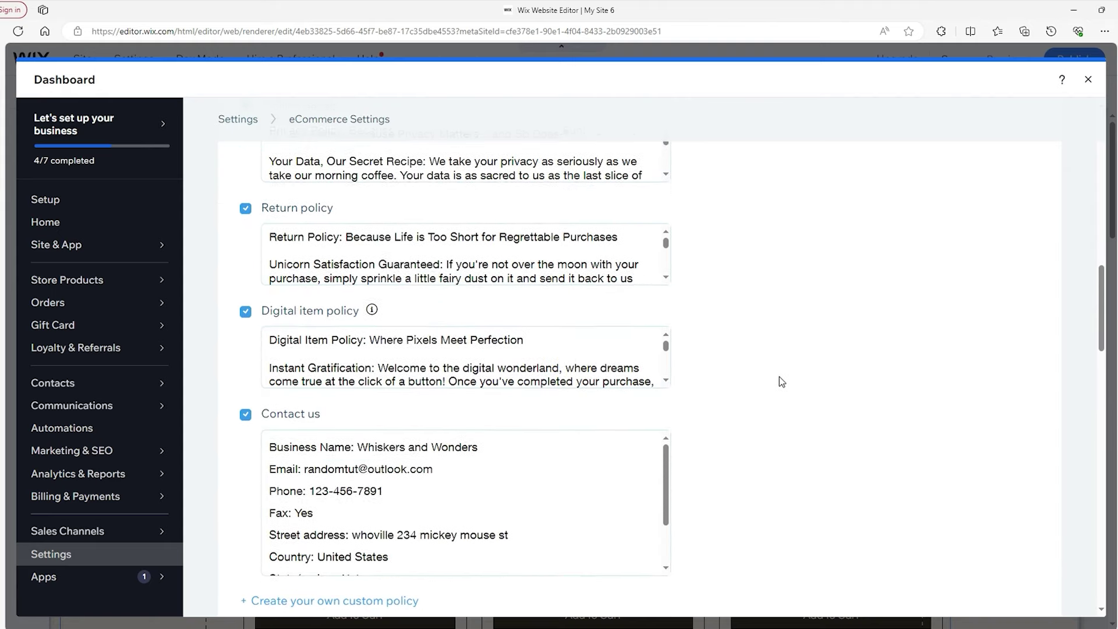
pyautogui.scroll(1, 768, 377)
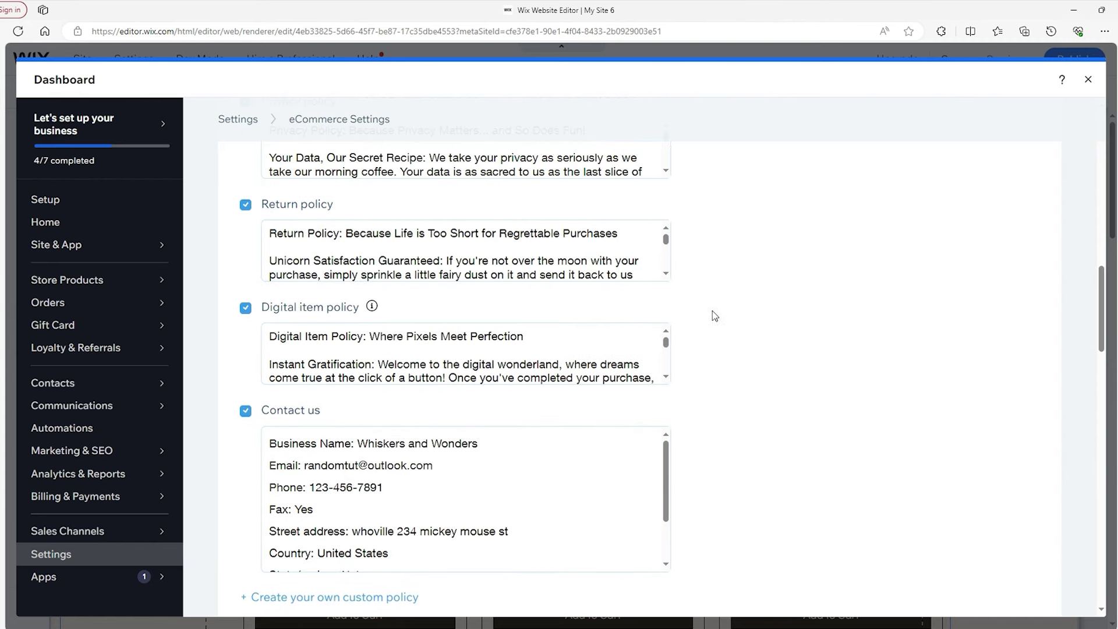
pyautogui.scroll(4, 745, 314)
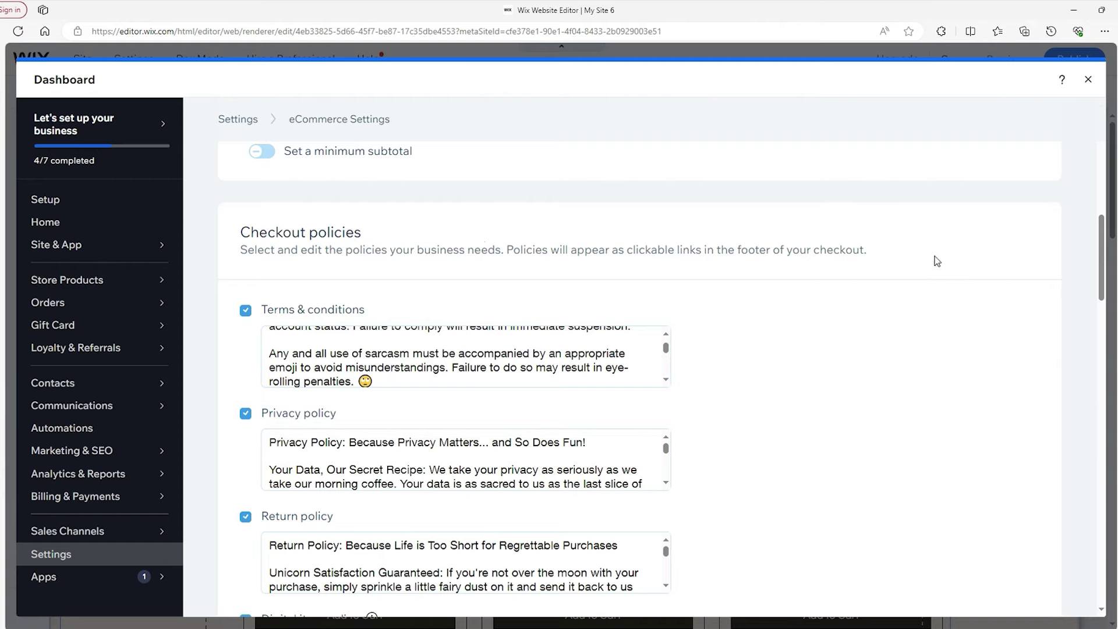
pyautogui.click(1088, 80)
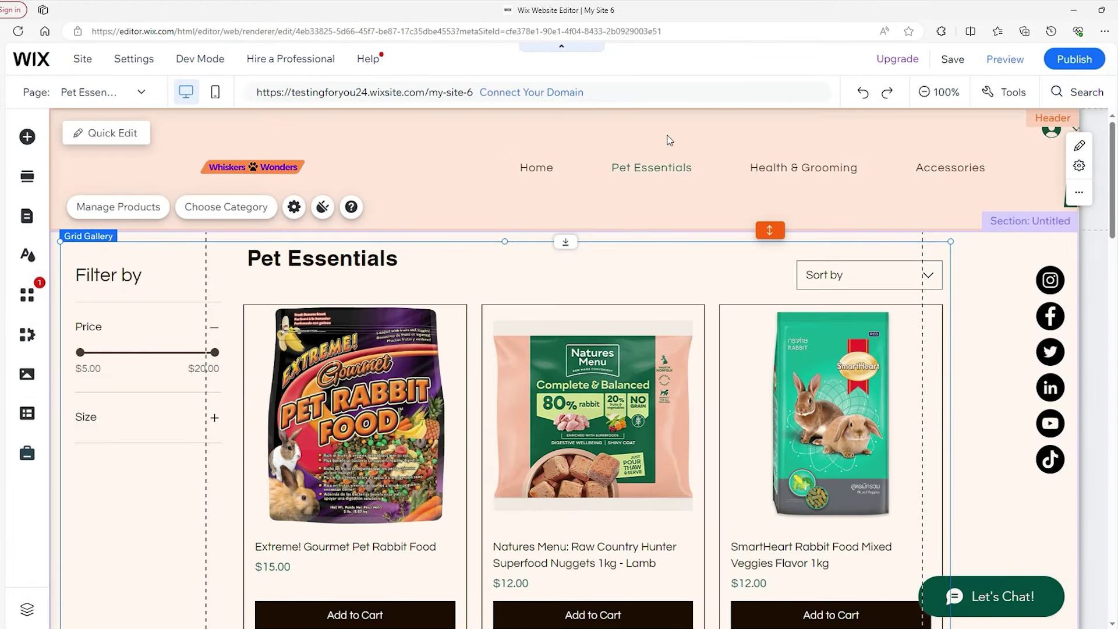
# View the live site and go to its Pet Essentials page
pyautogui.click(82, 61)
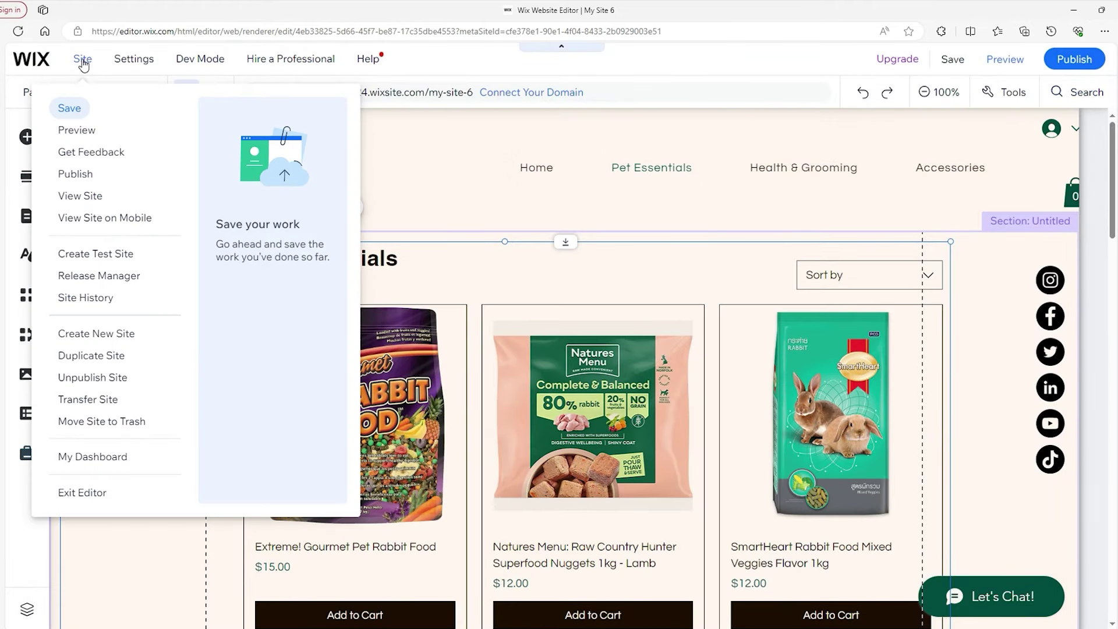
pyautogui.click(83, 196)
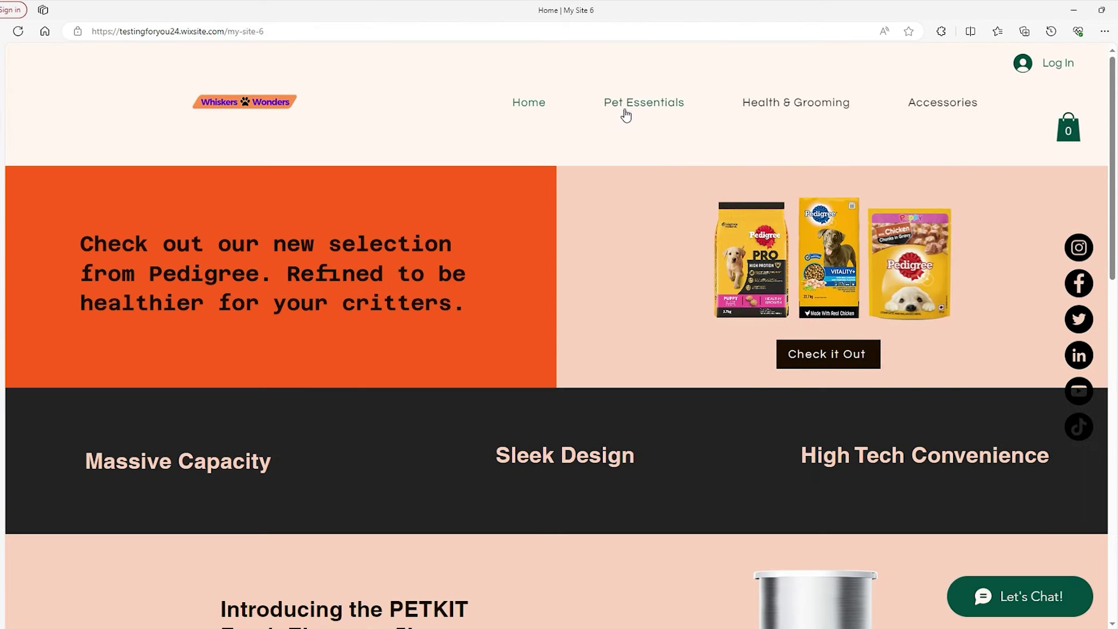
pyautogui.click(628, 110)
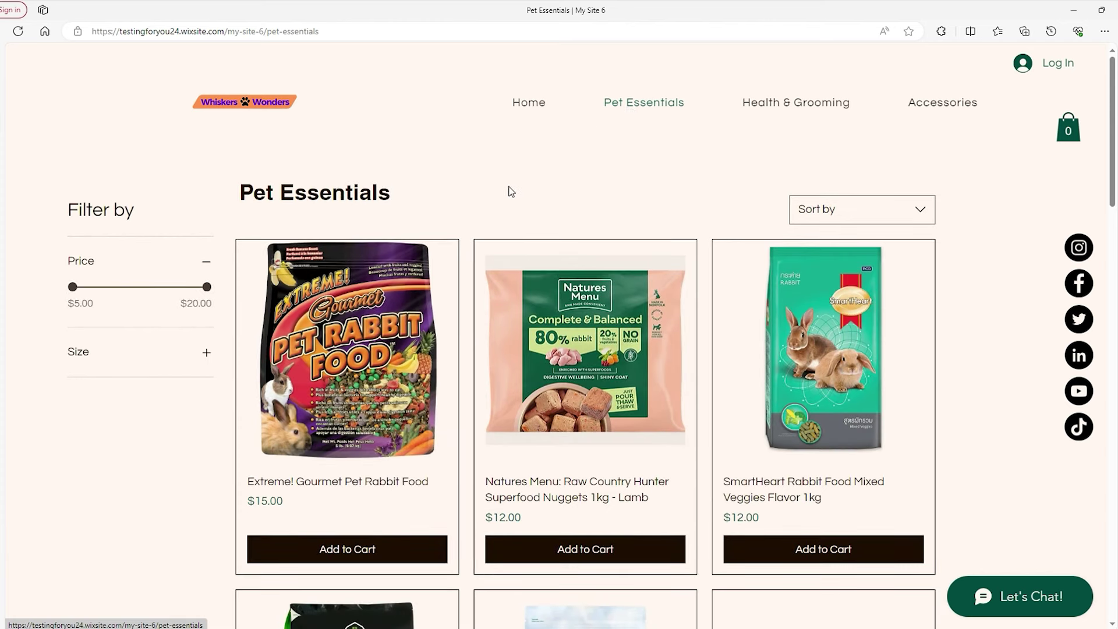
# Add one 5lbs Extreme! Gourmet Pet Rabbit Food to the cart and proceed from the cart to checkout
pyautogui.click(338, 547)
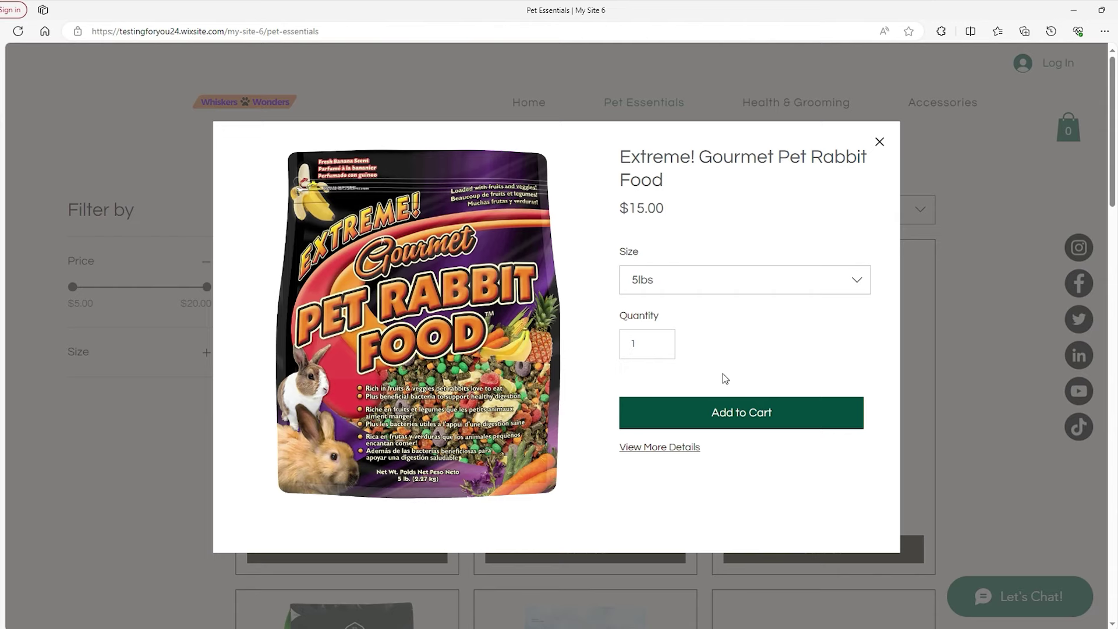
pyautogui.click(756, 415)
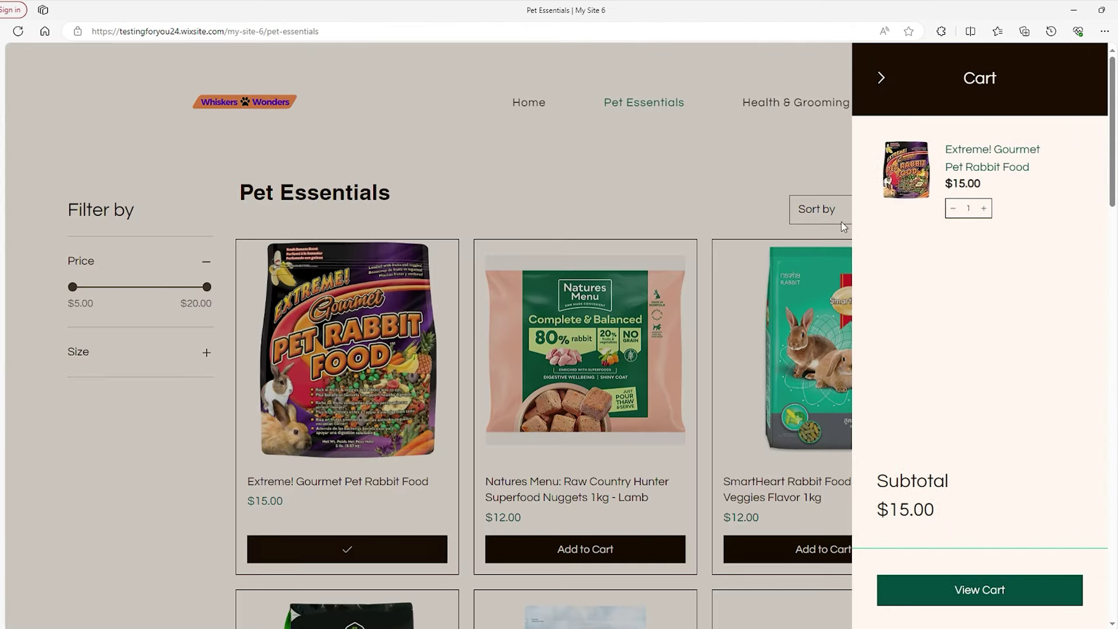
pyautogui.click(1002, 591)
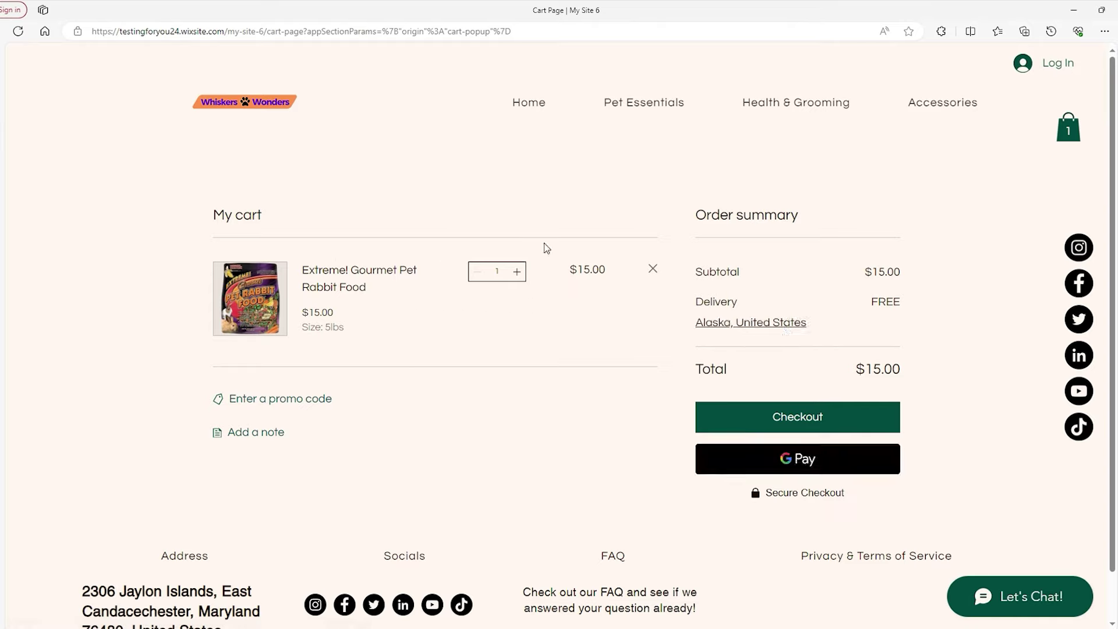
pyautogui.click(761, 413)
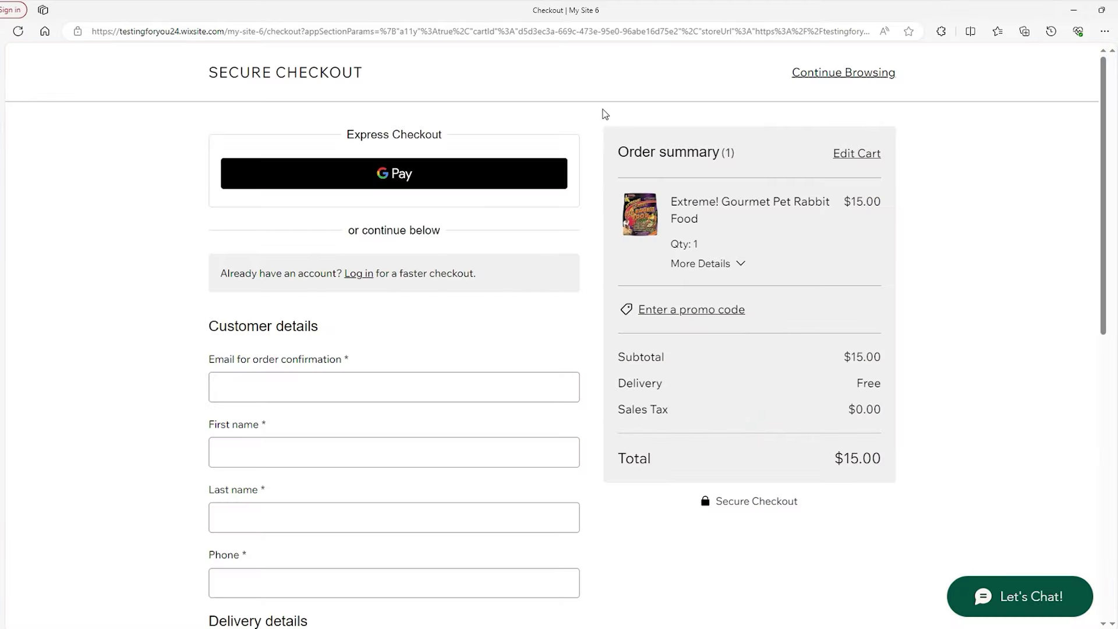
# Review the checkout page and read its Terms & Conditions, Privacy Policy and Return Policy
pyautogui.scroll(-6, 604, 115)
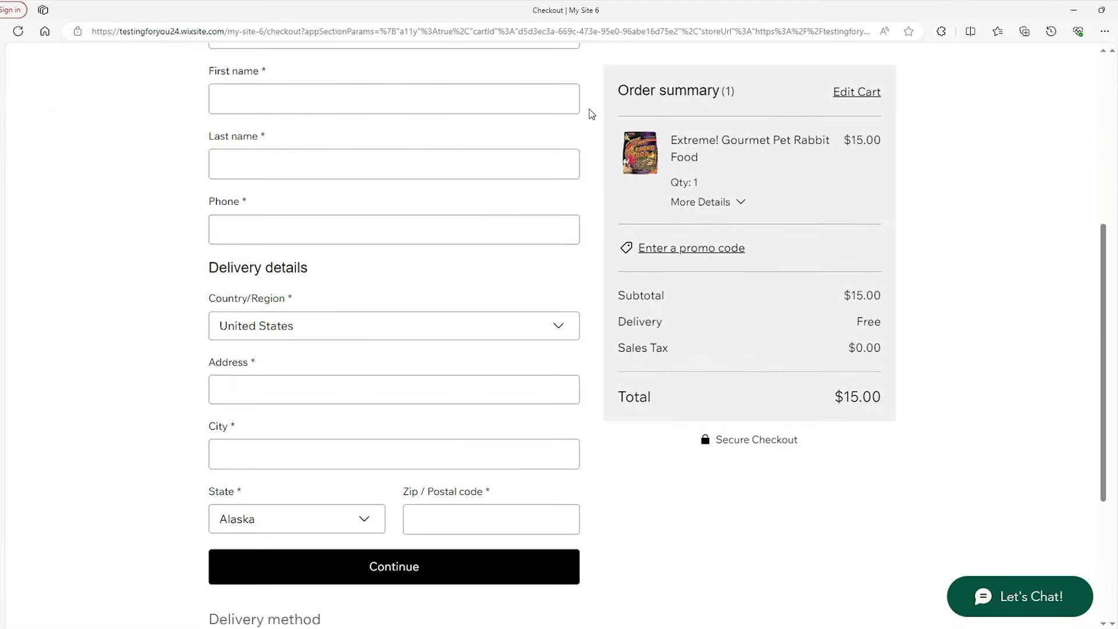
pyautogui.scroll(-4, 592, 114)
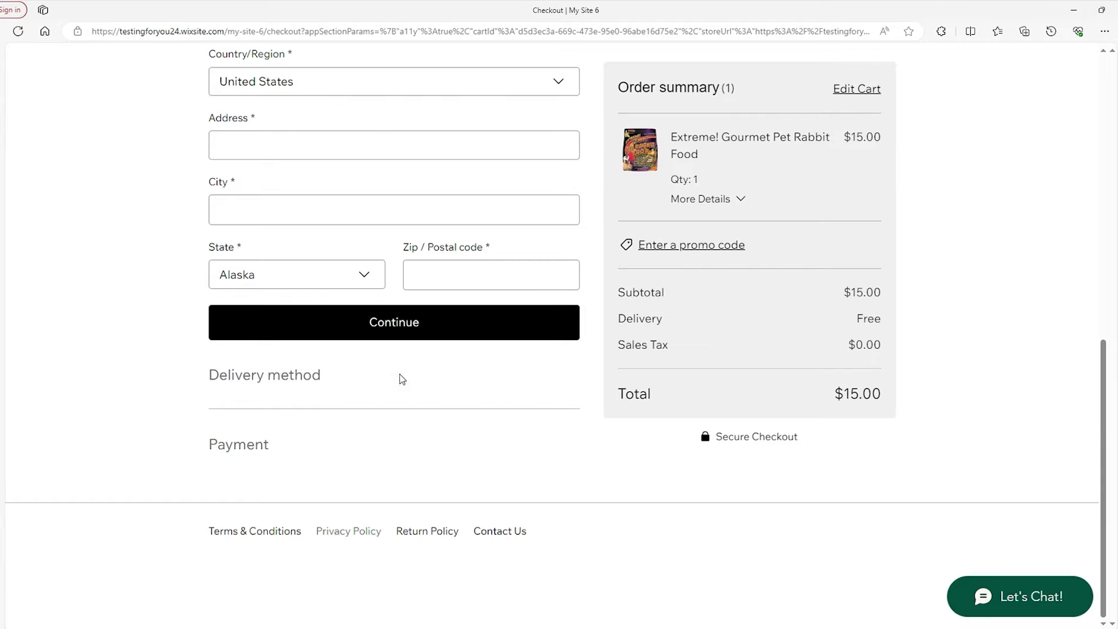
pyautogui.click(269, 535)
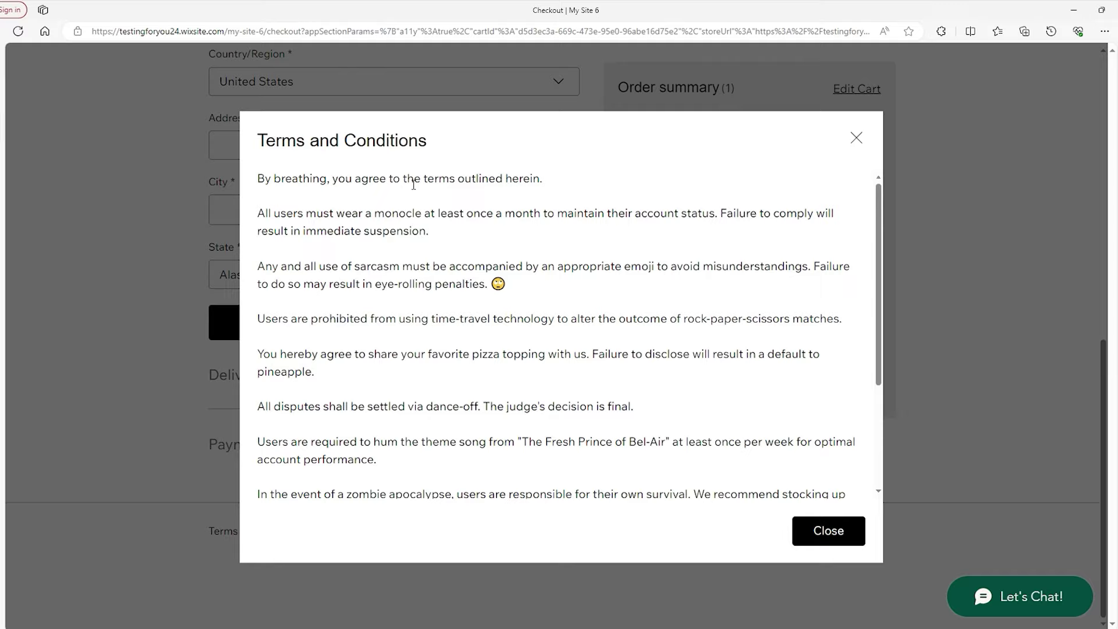
pyautogui.scroll(-5, 486, 200)
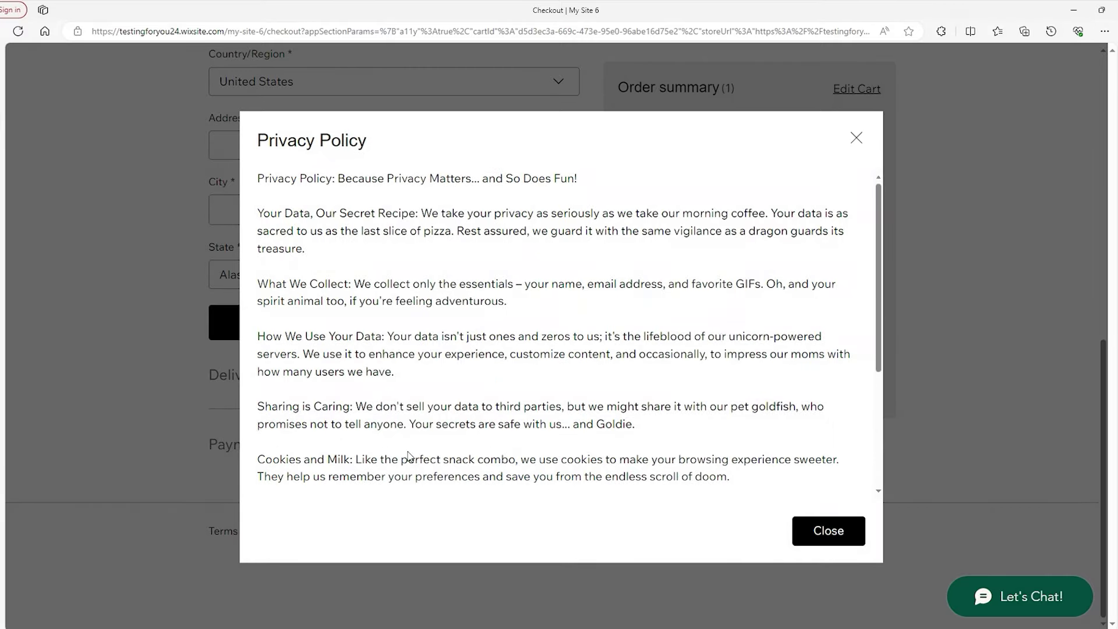
pyautogui.scroll(-3, 522, 185)
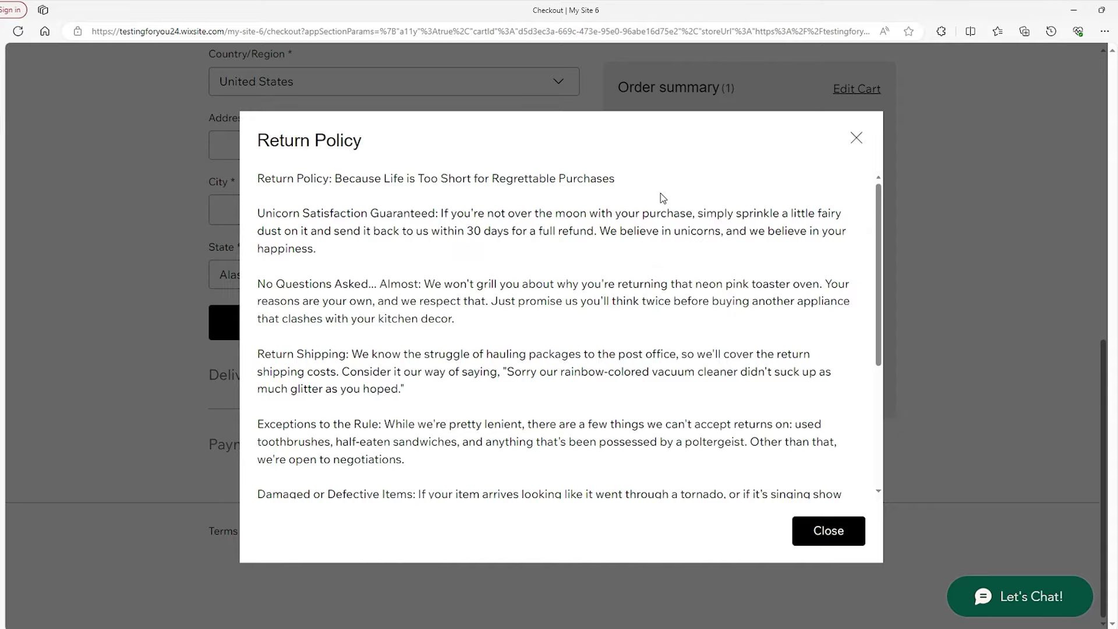
pyautogui.scroll(-4, 661, 198)
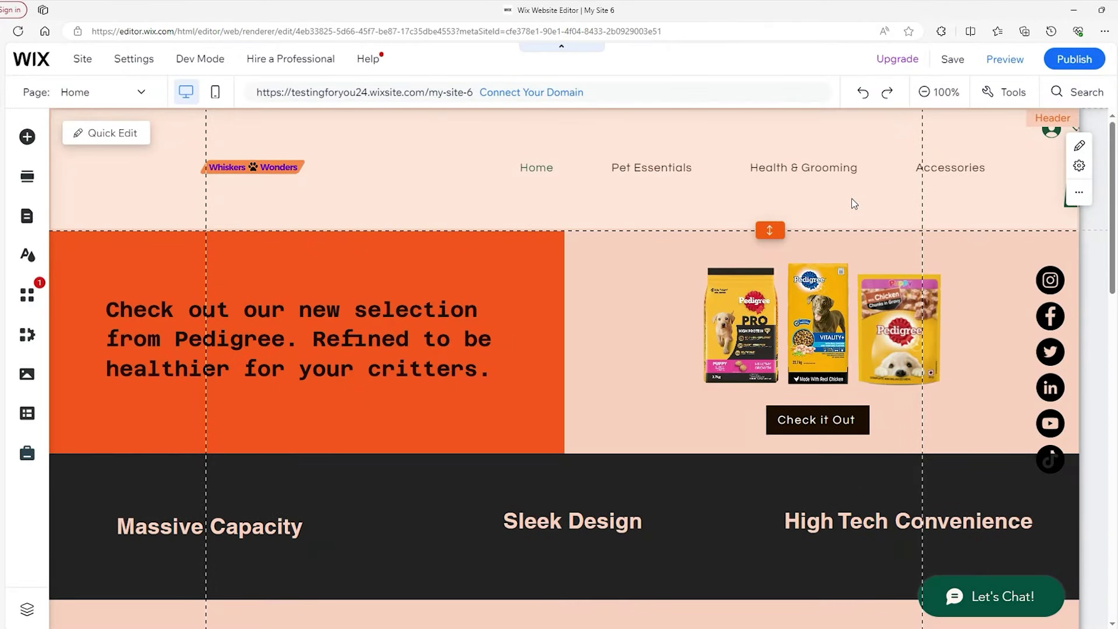
# Publish the site's latest changes from the editor and examine the Business and eCommerce plans on the Wix Premium Plans page
pyautogui.moveTo(1070, 64)
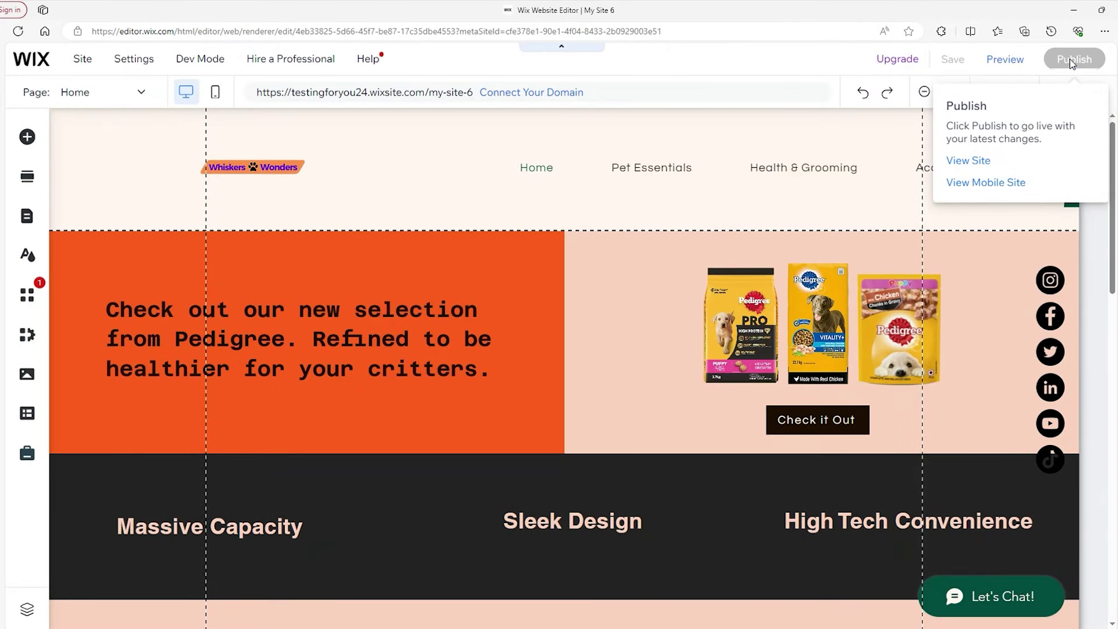
pyautogui.click(1070, 60)
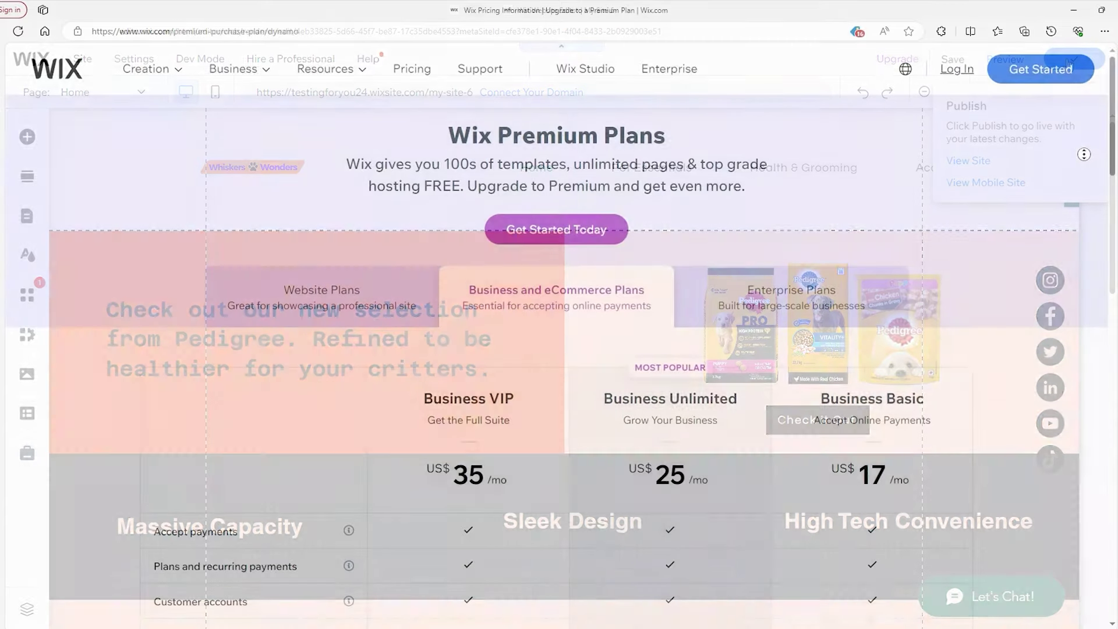
pyautogui.scroll(-3, 1105, 181)
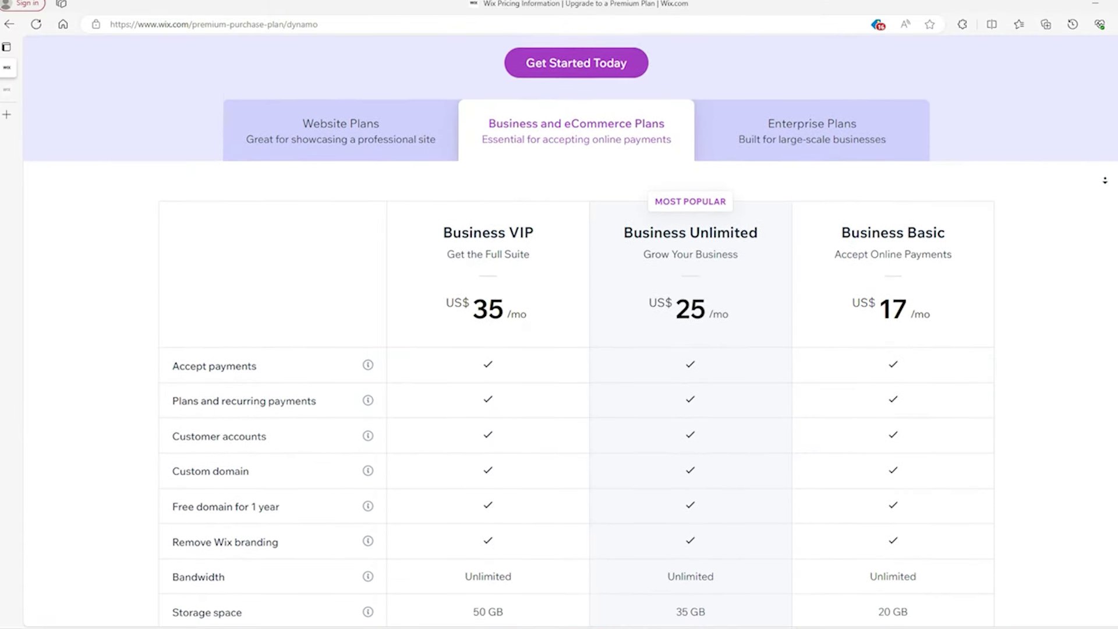